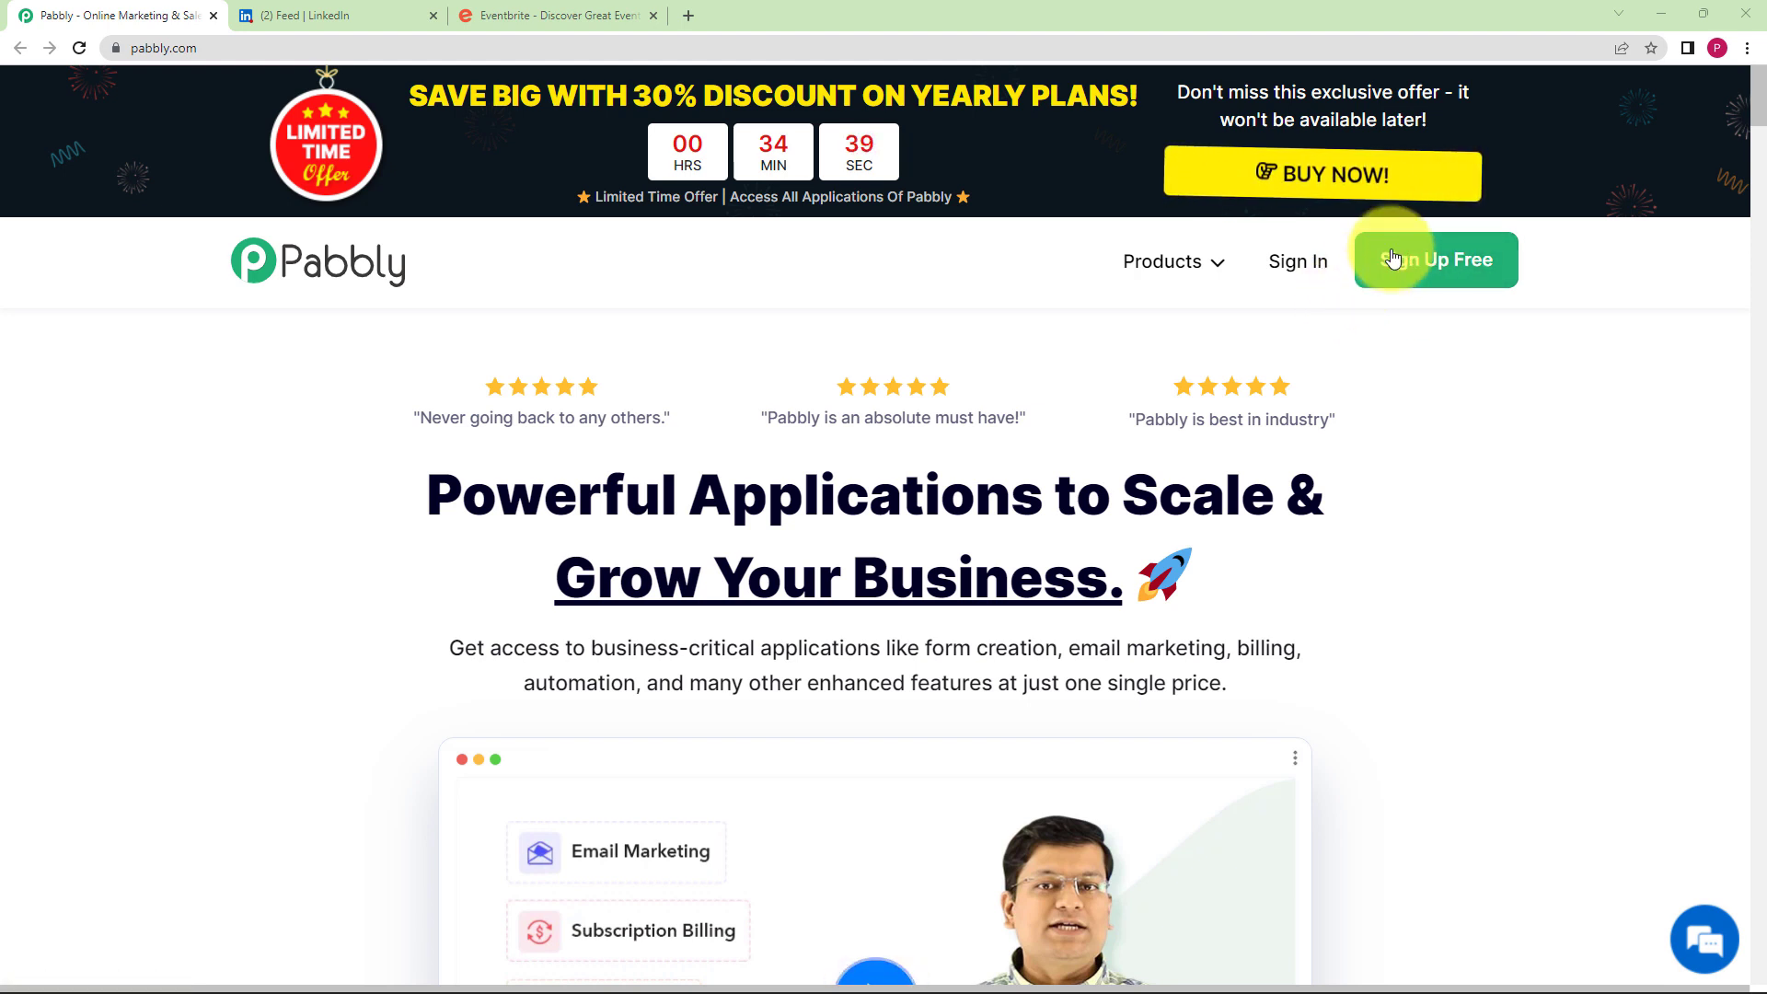
- Sign in to Pabbly with Google and launch Pabbly Connect from the All Apps page
click(1318, 279)
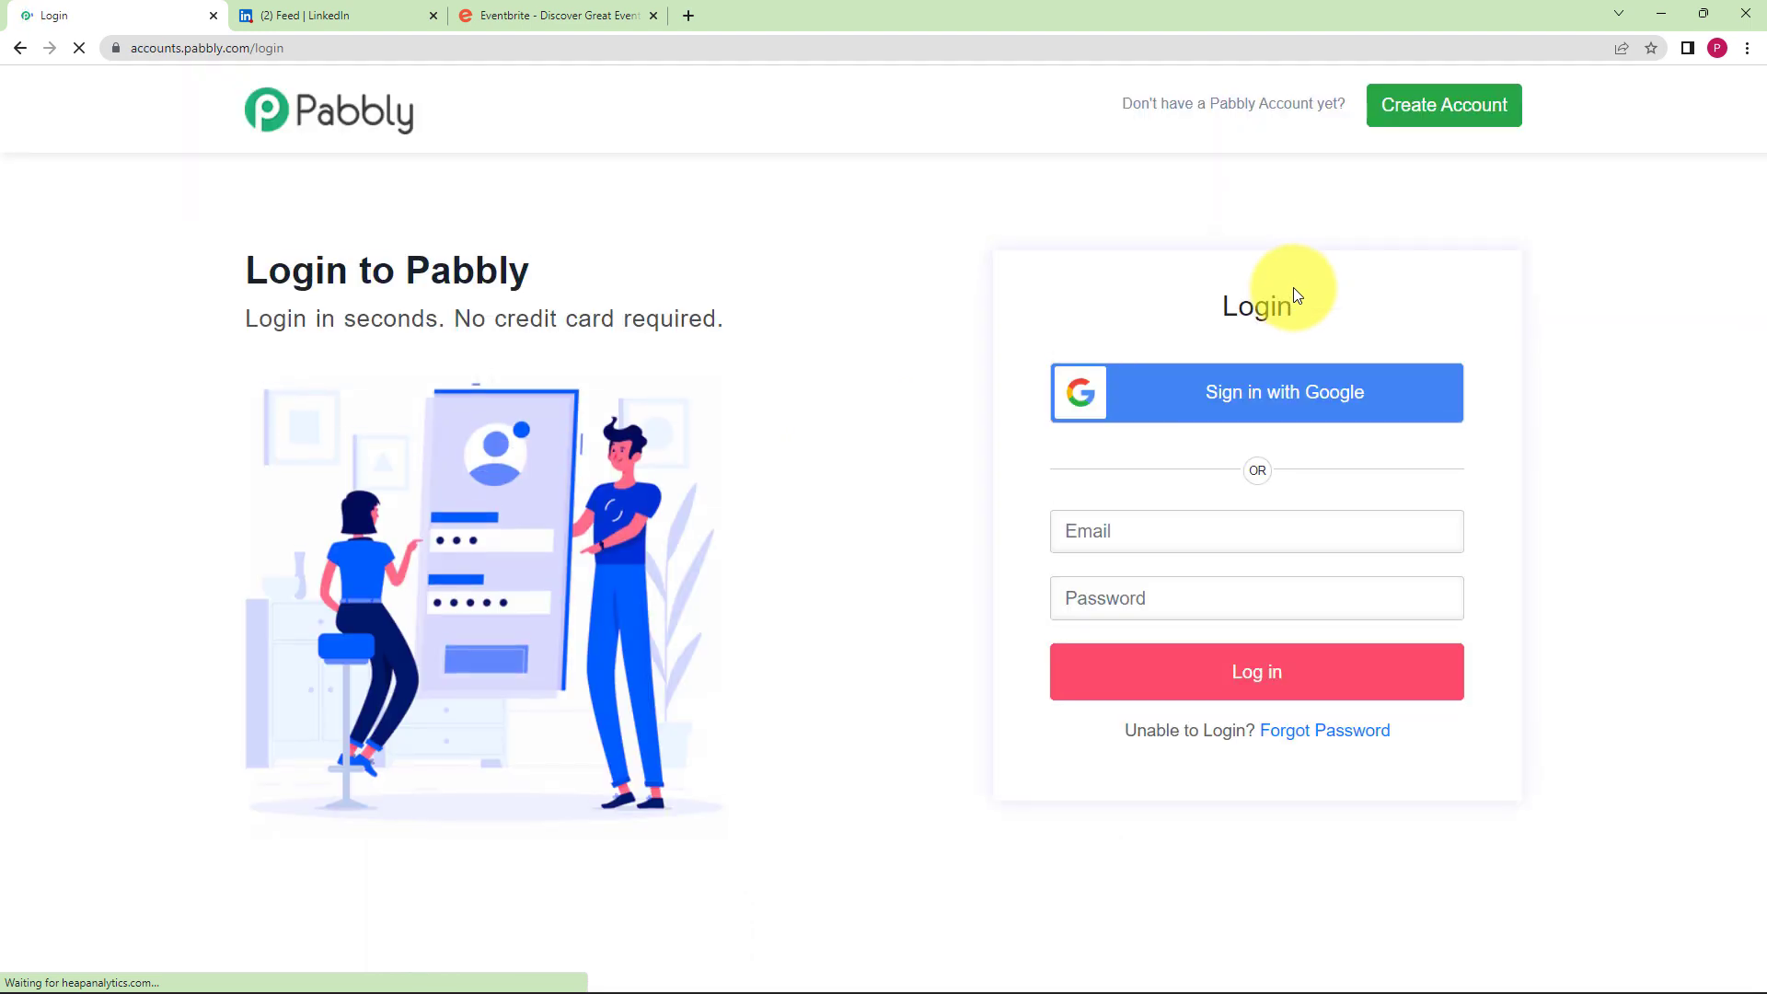
click(1259, 400)
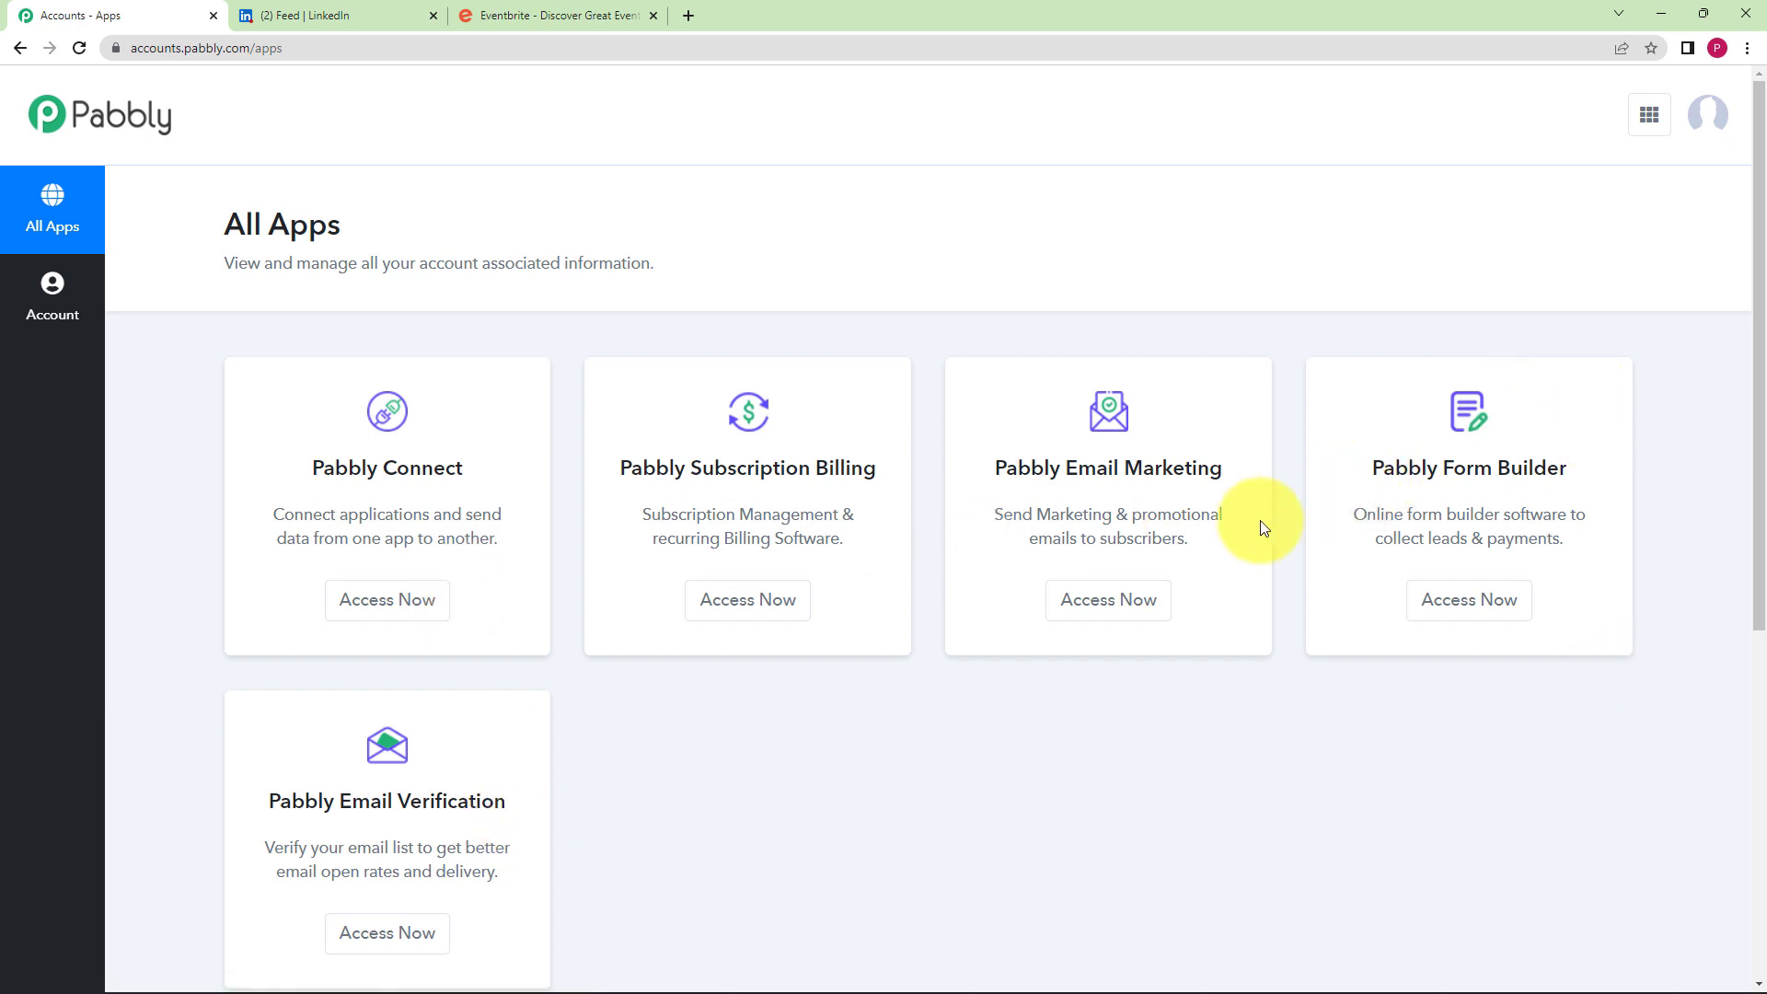
drag(466, 470, 328, 475)
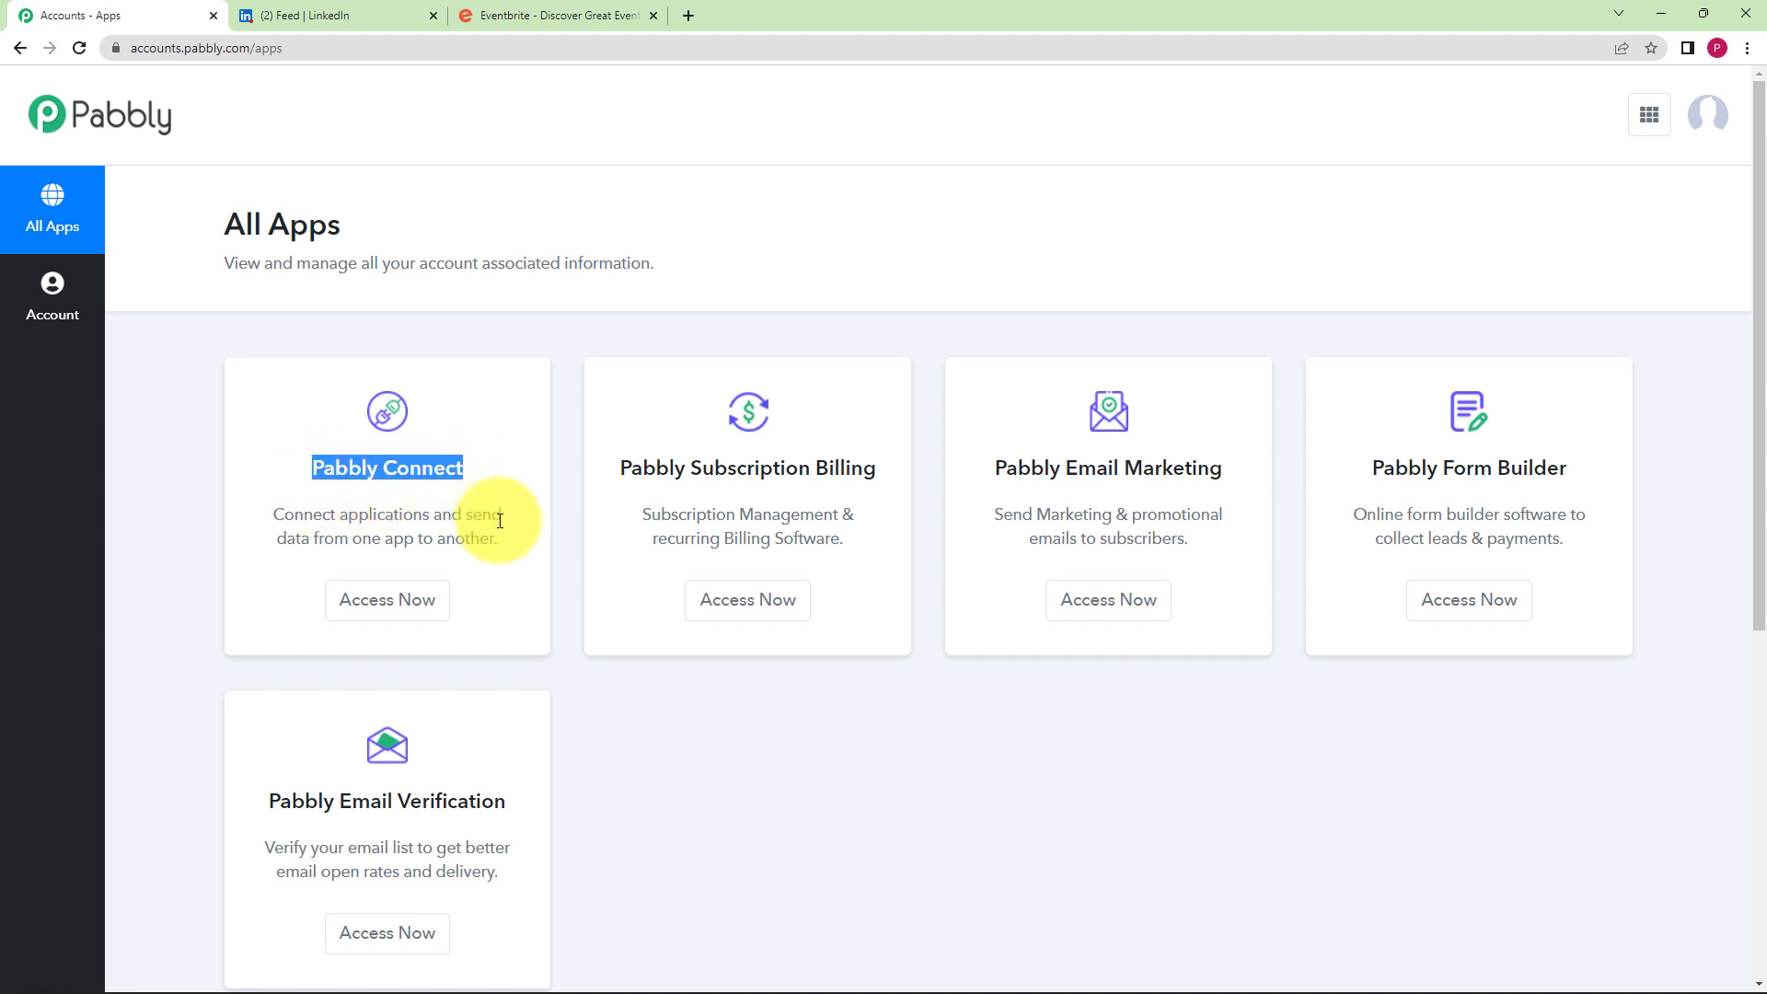
click(353, 489)
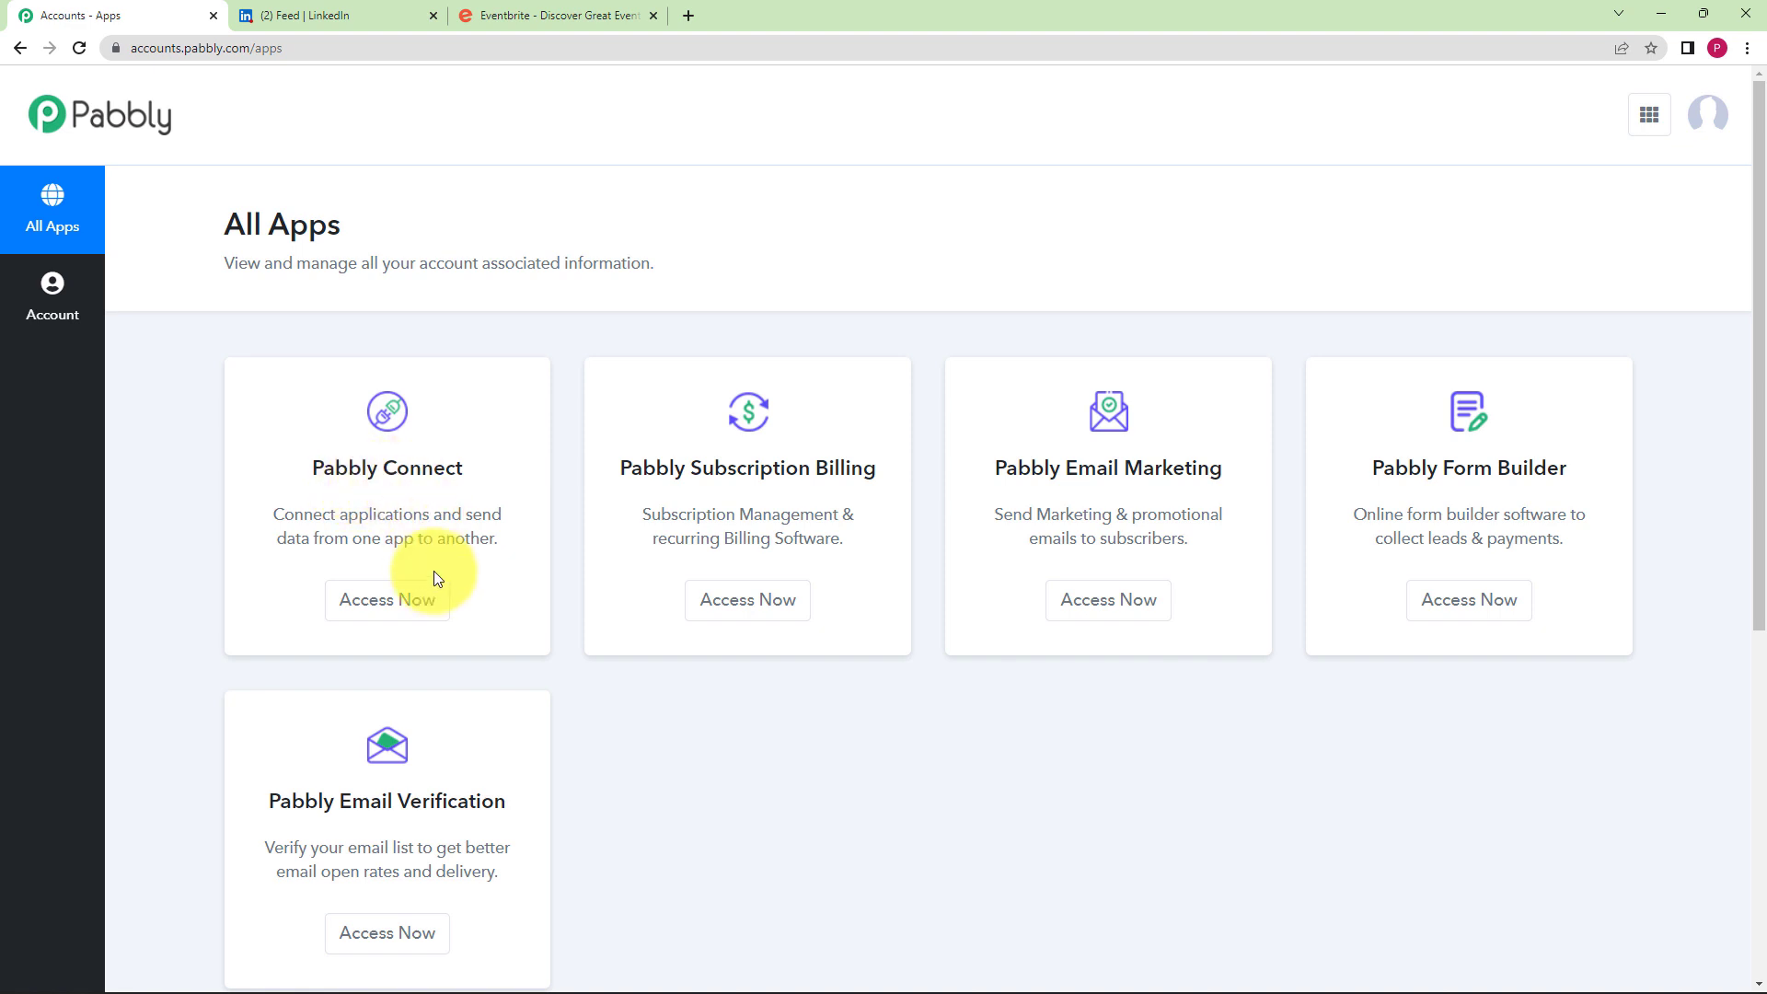
click(427, 600)
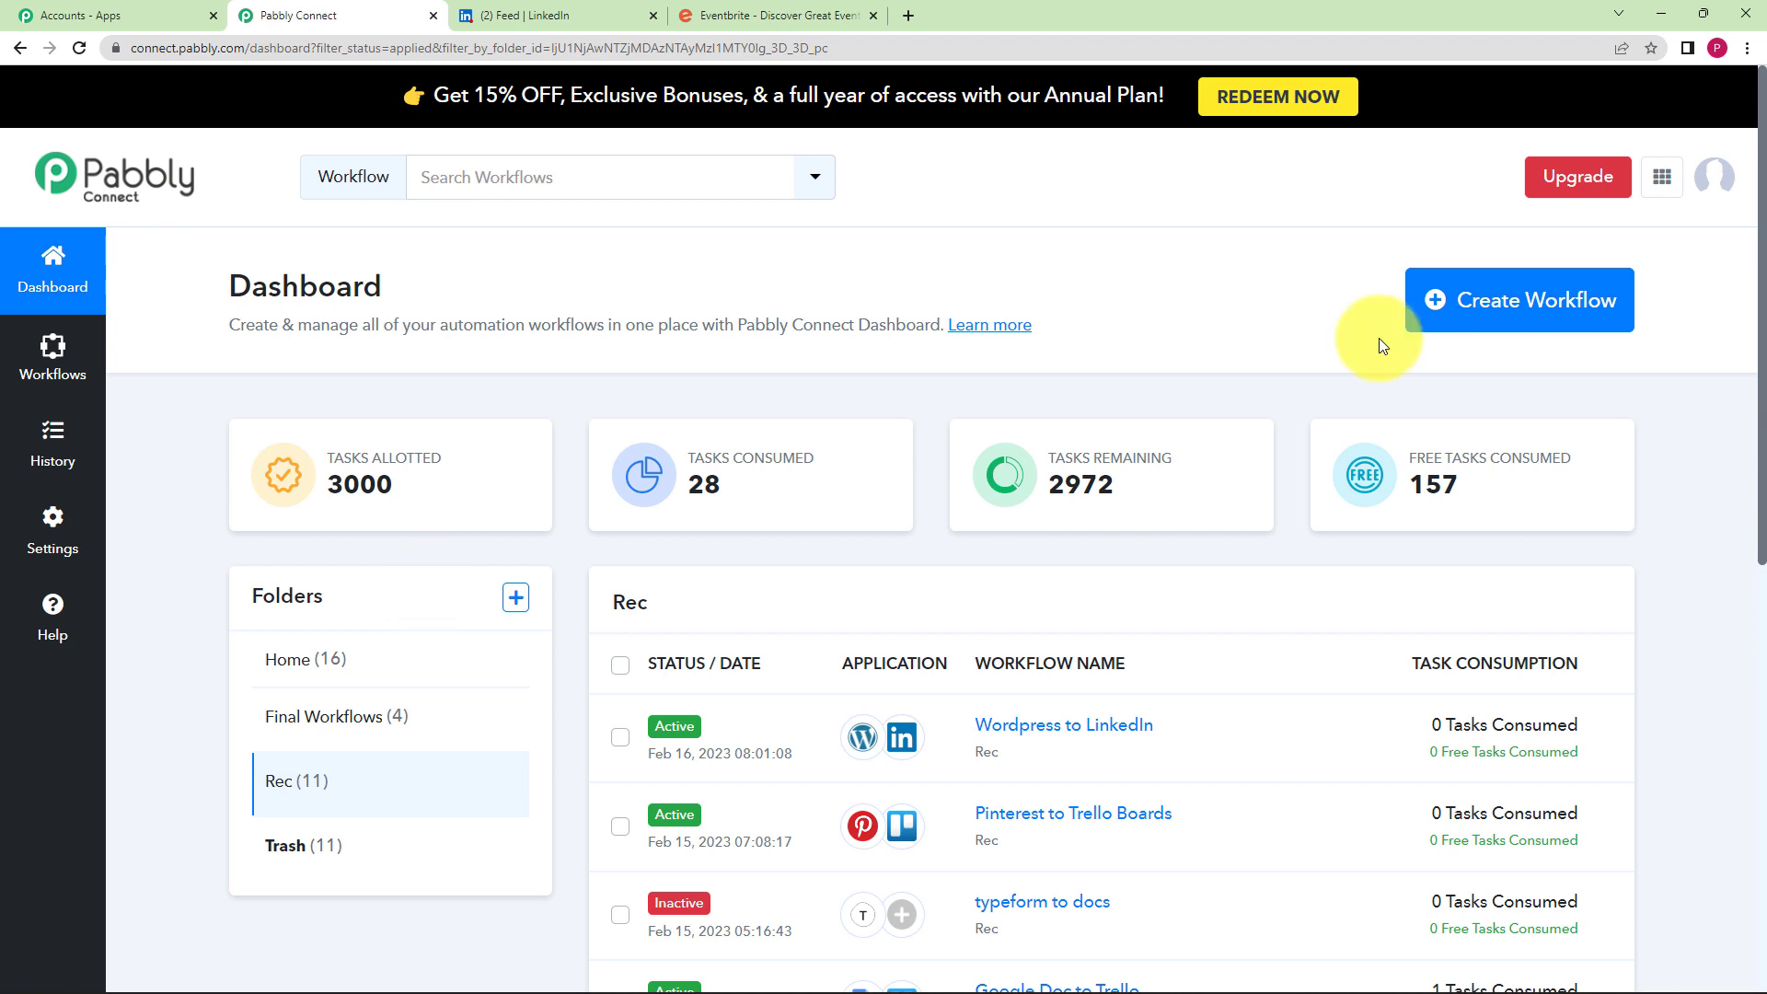
- Create a new workflow named 'Eventbrite to LinkedIn'
click(1541, 300)
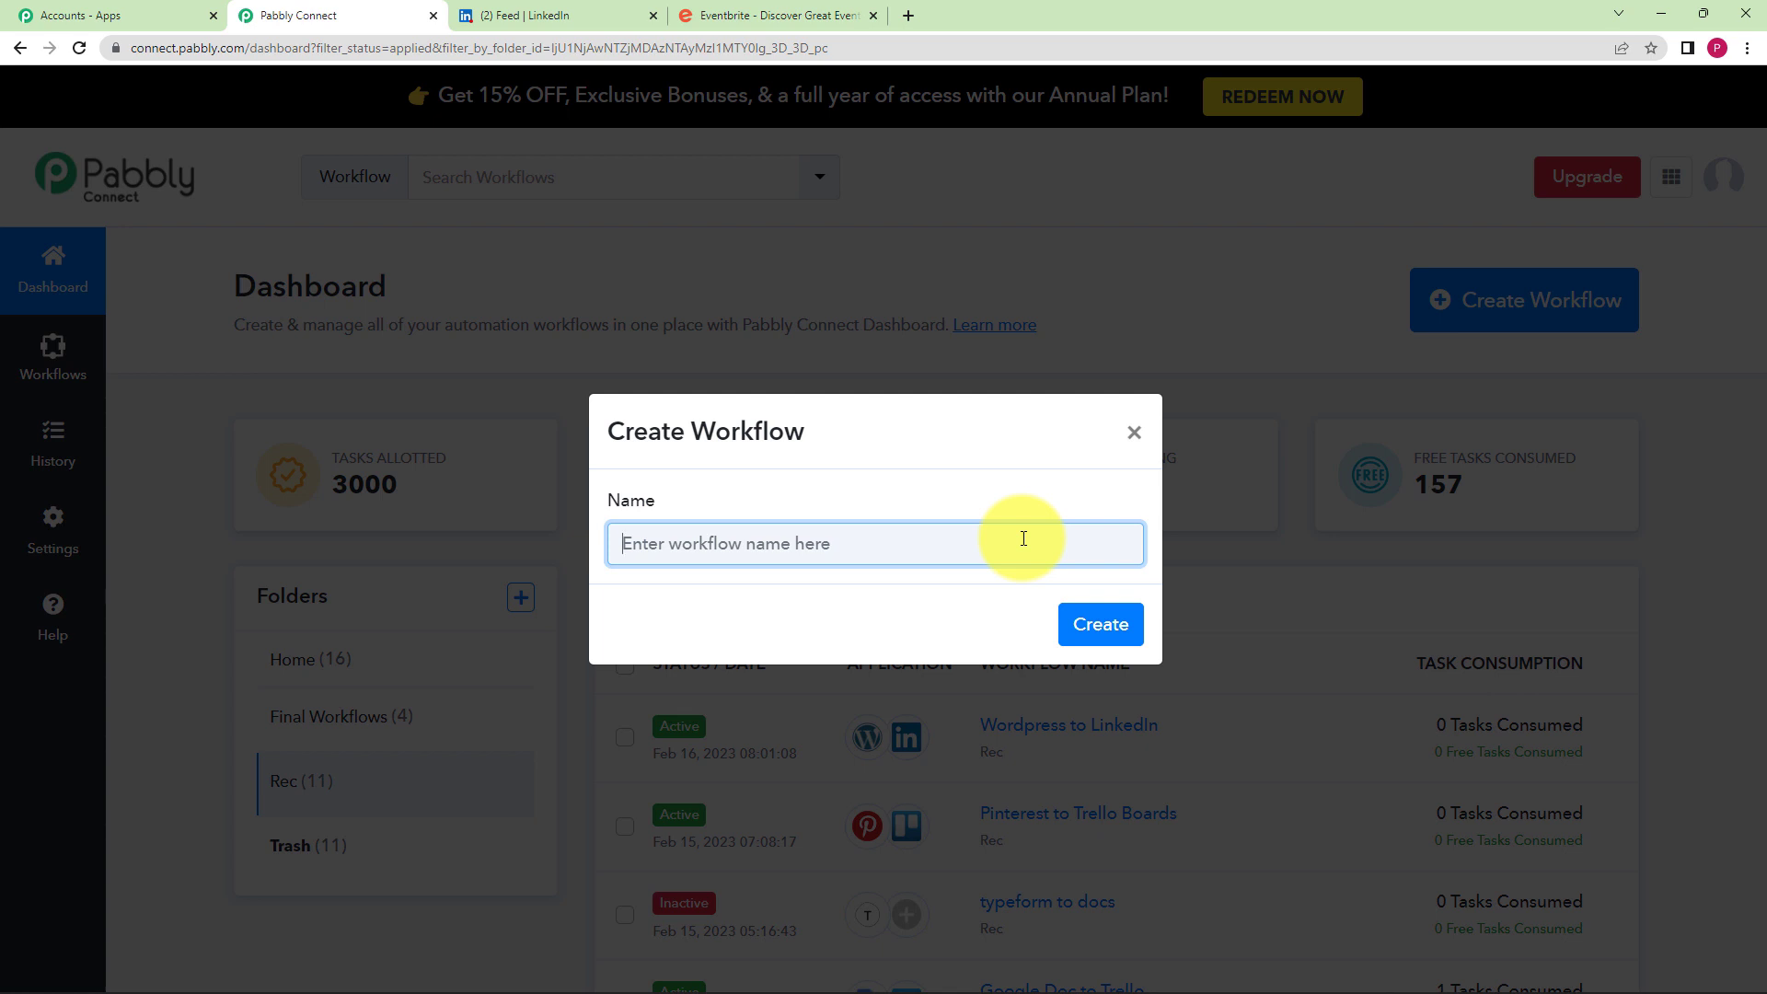
text(Eventbrite to LinkedIn)
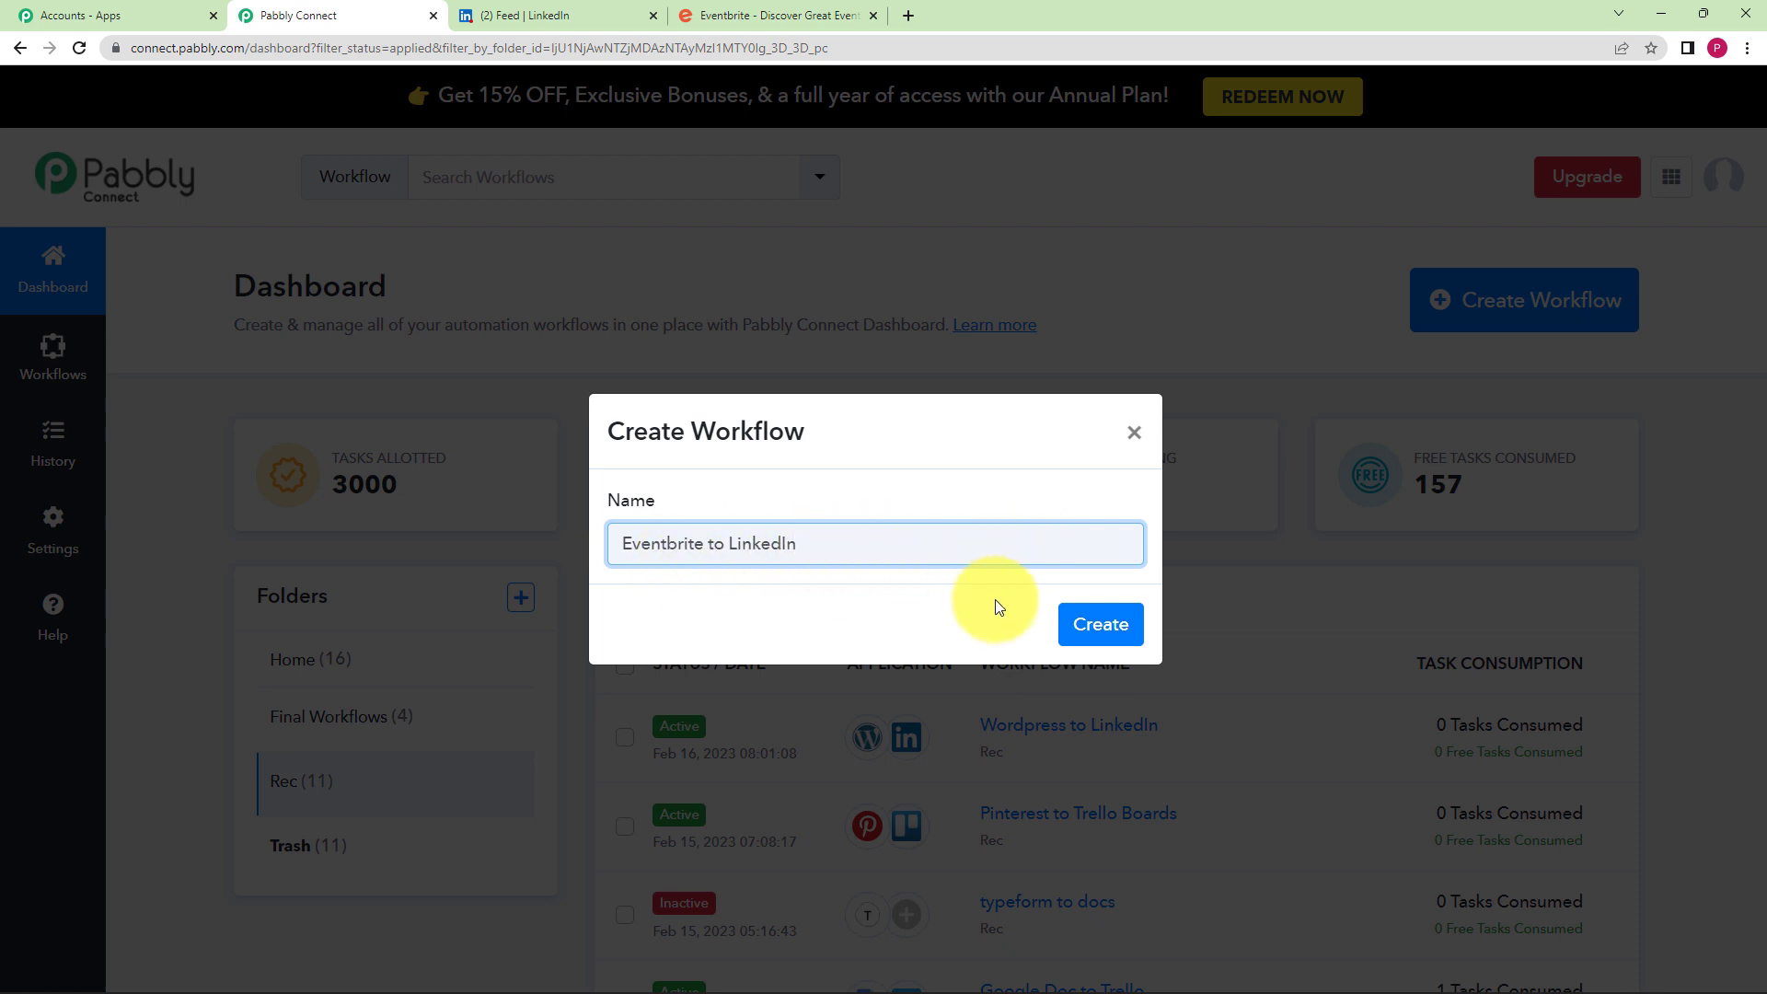
click(1077, 630)
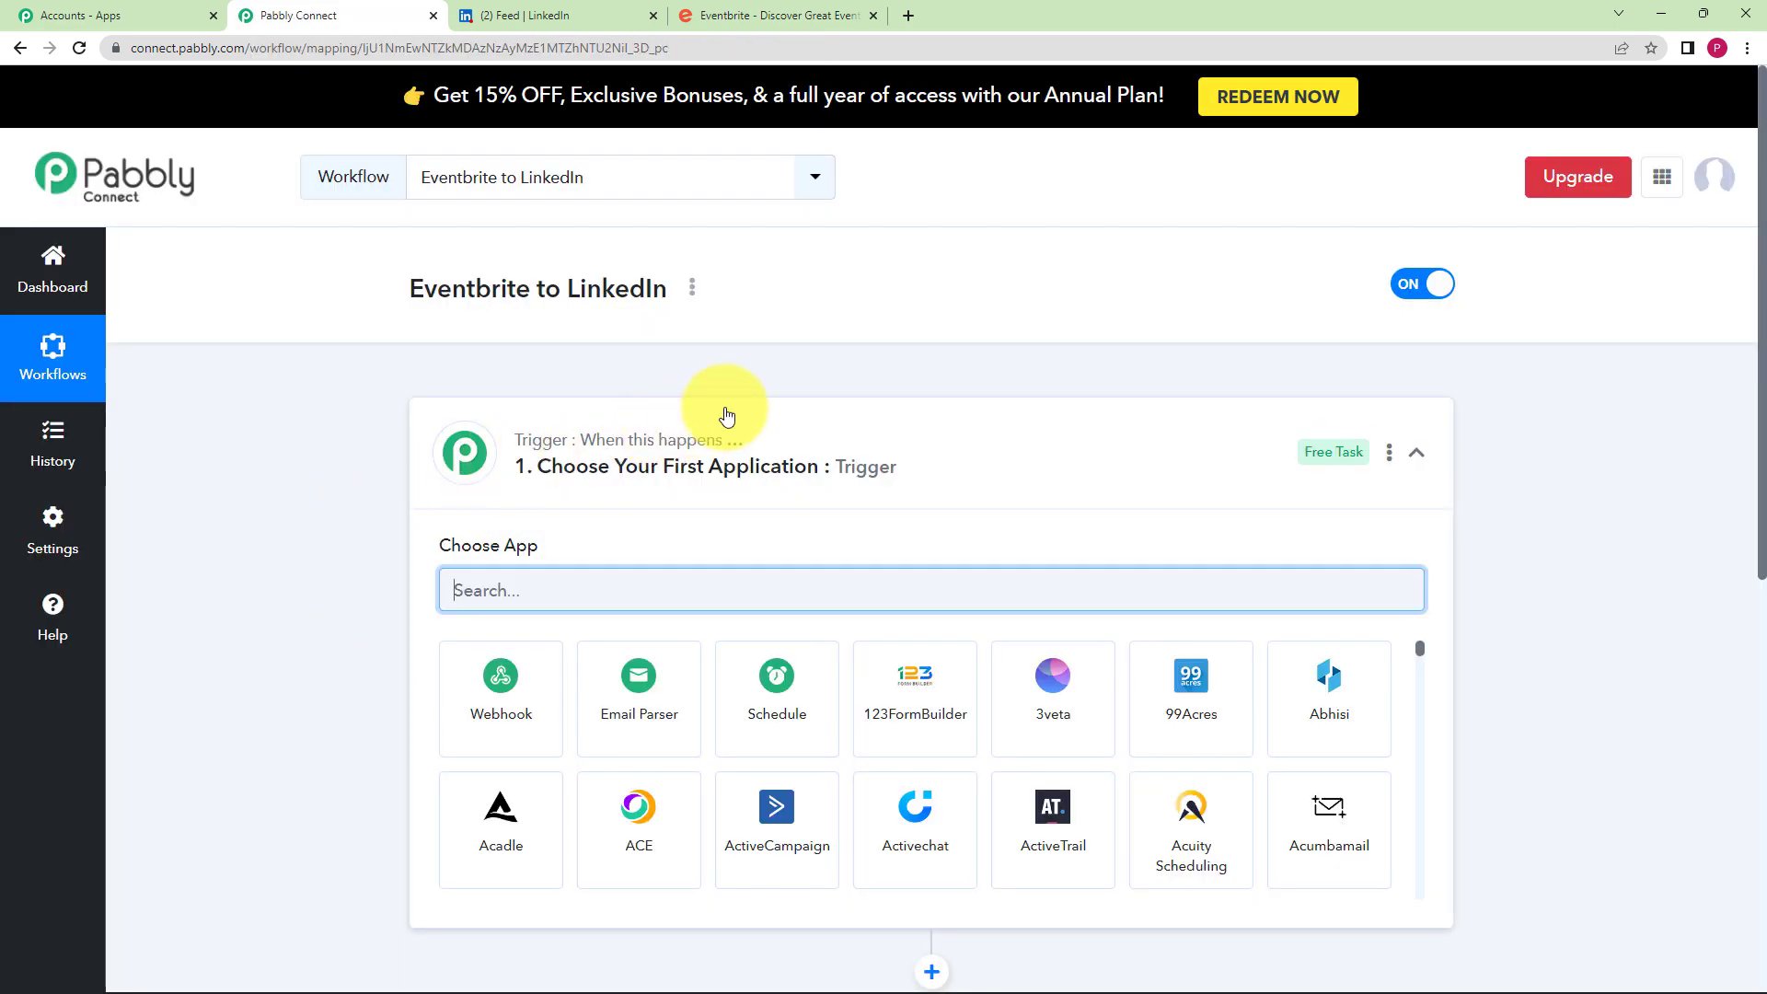
- Set the trigger app to Eventbrite, searched as 'Even', with the Event Published trigger event
click(726, 416)
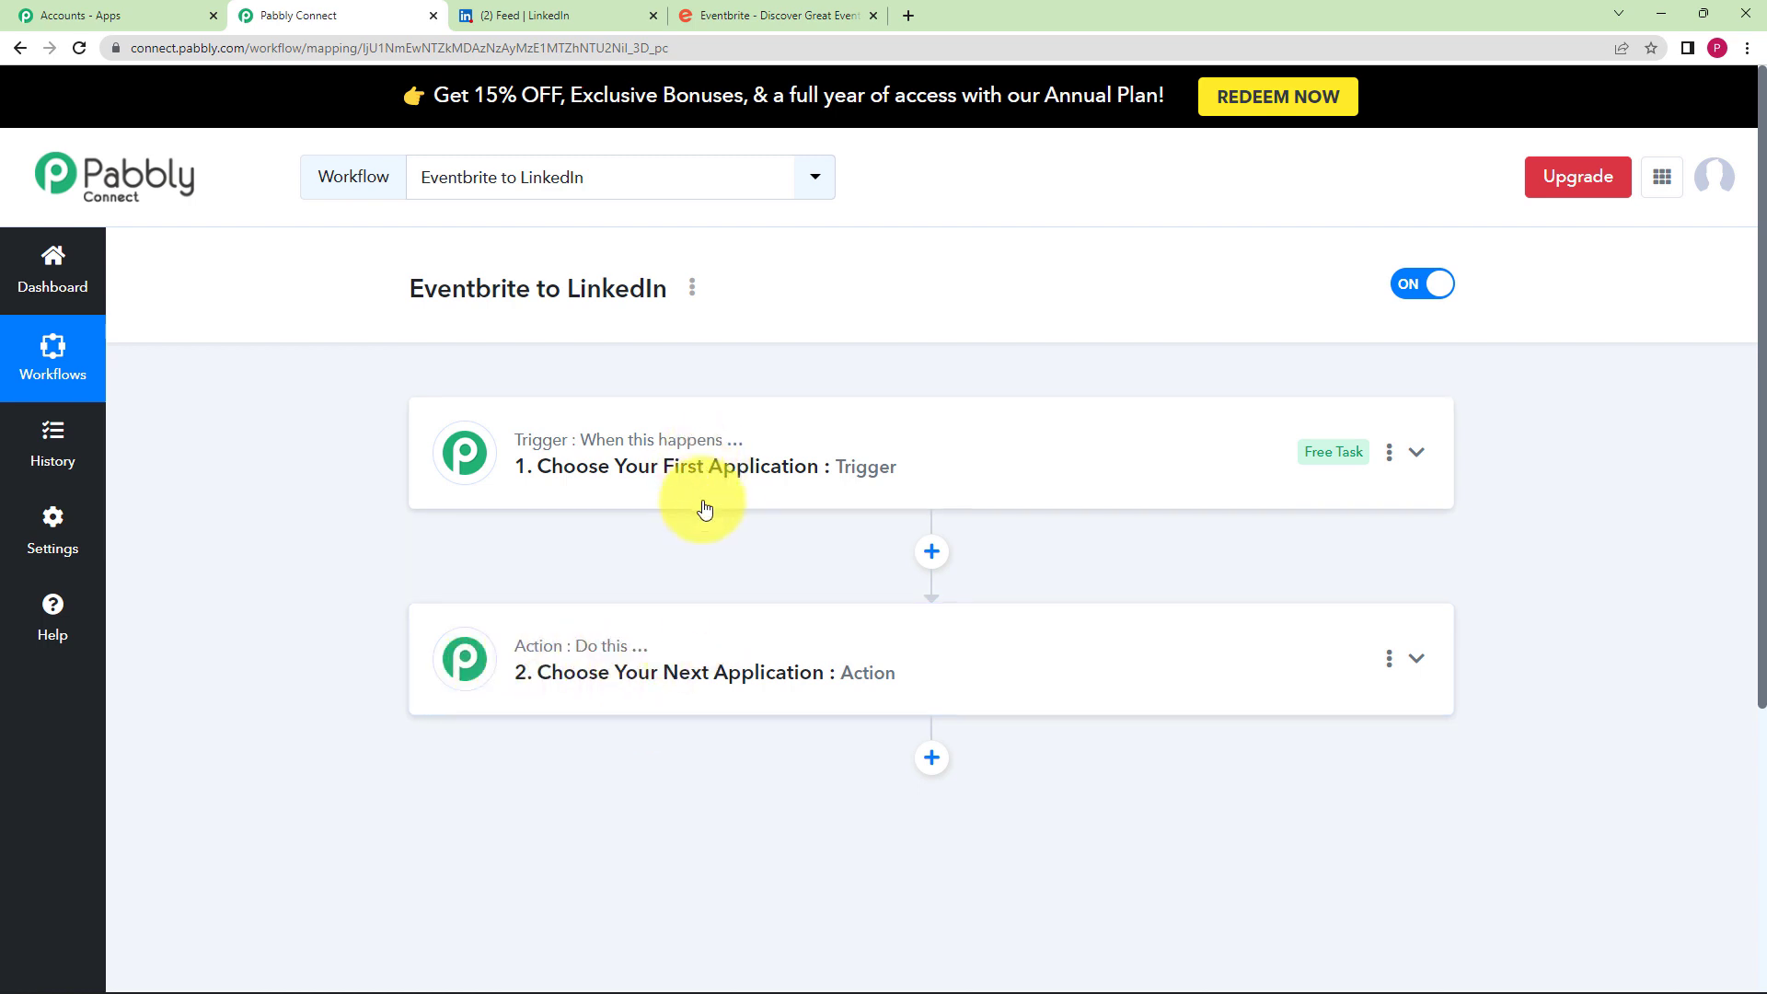
click(722, 480)
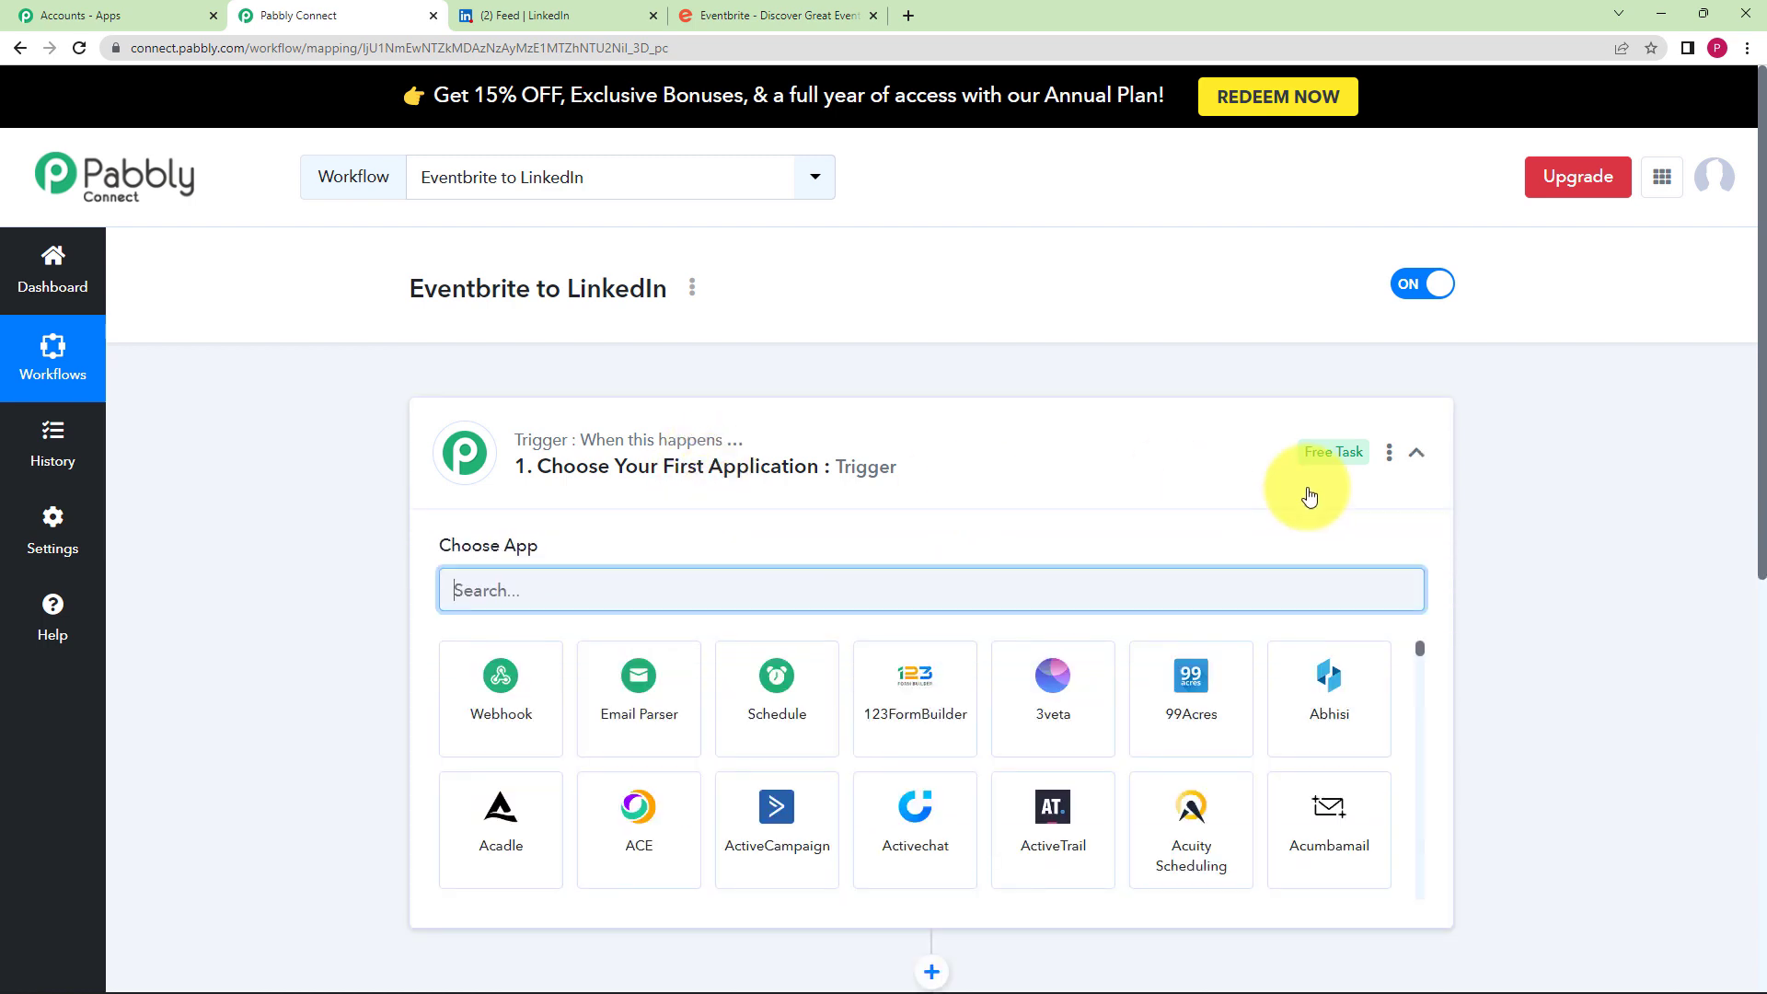
text(Event)
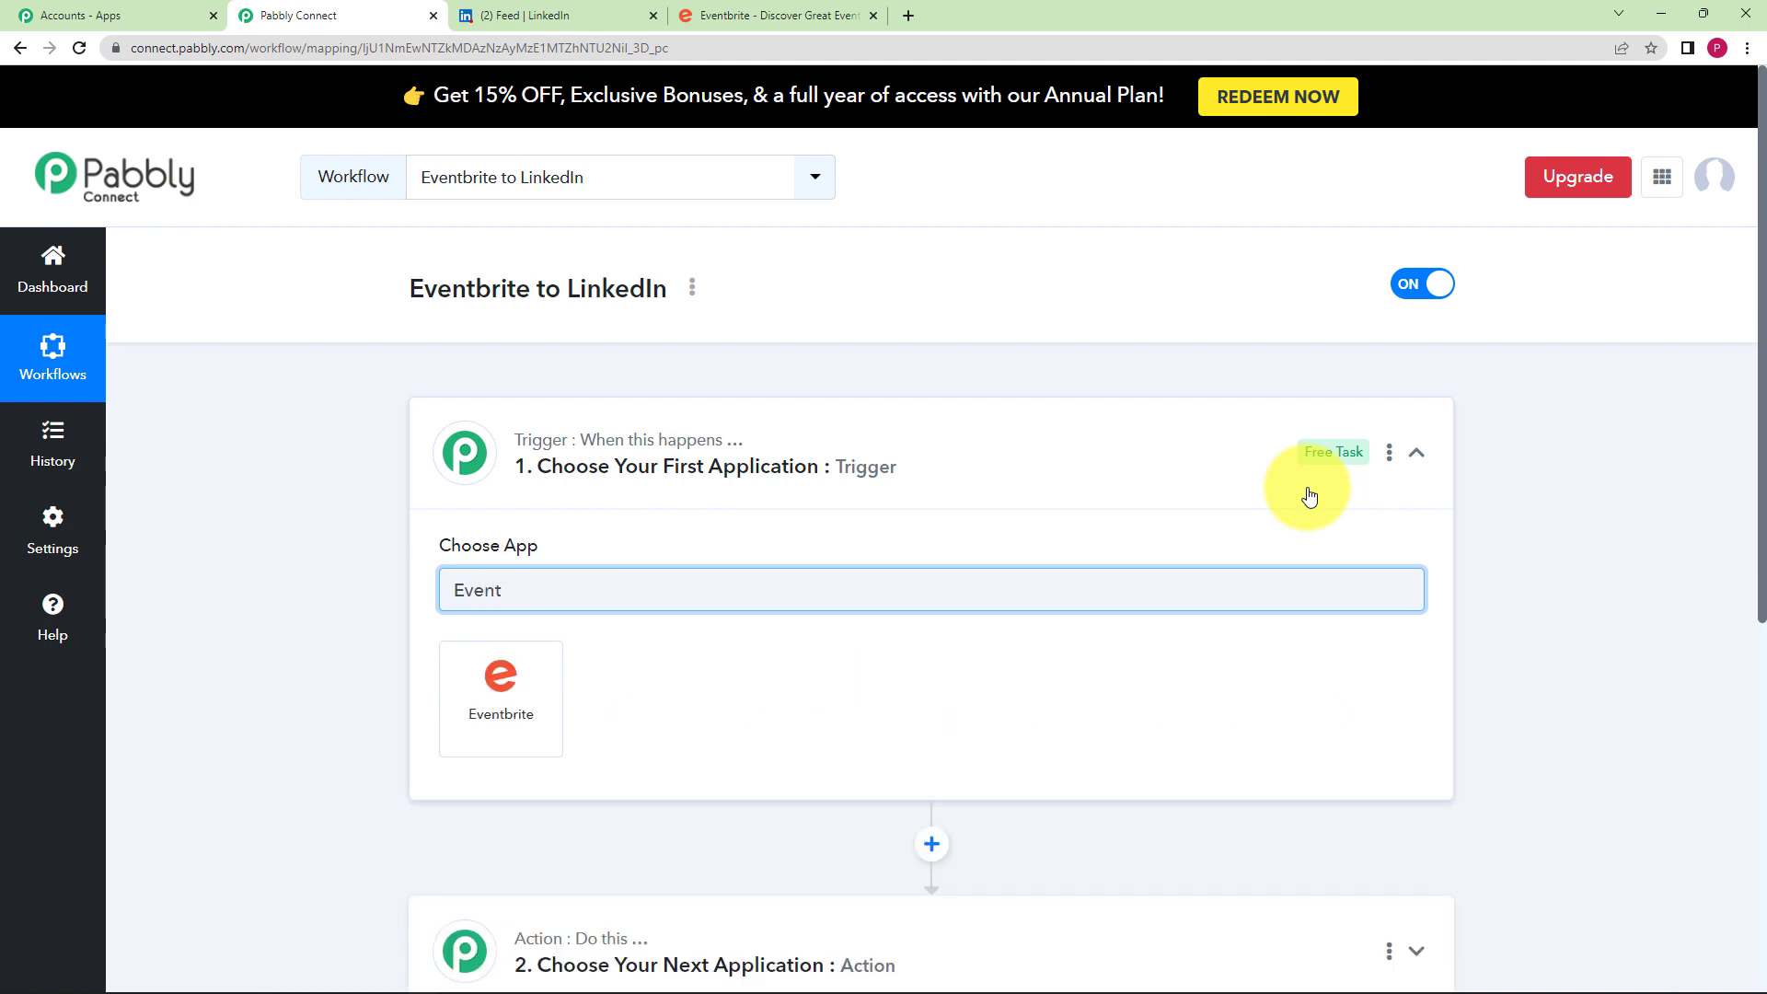
click(519, 711)
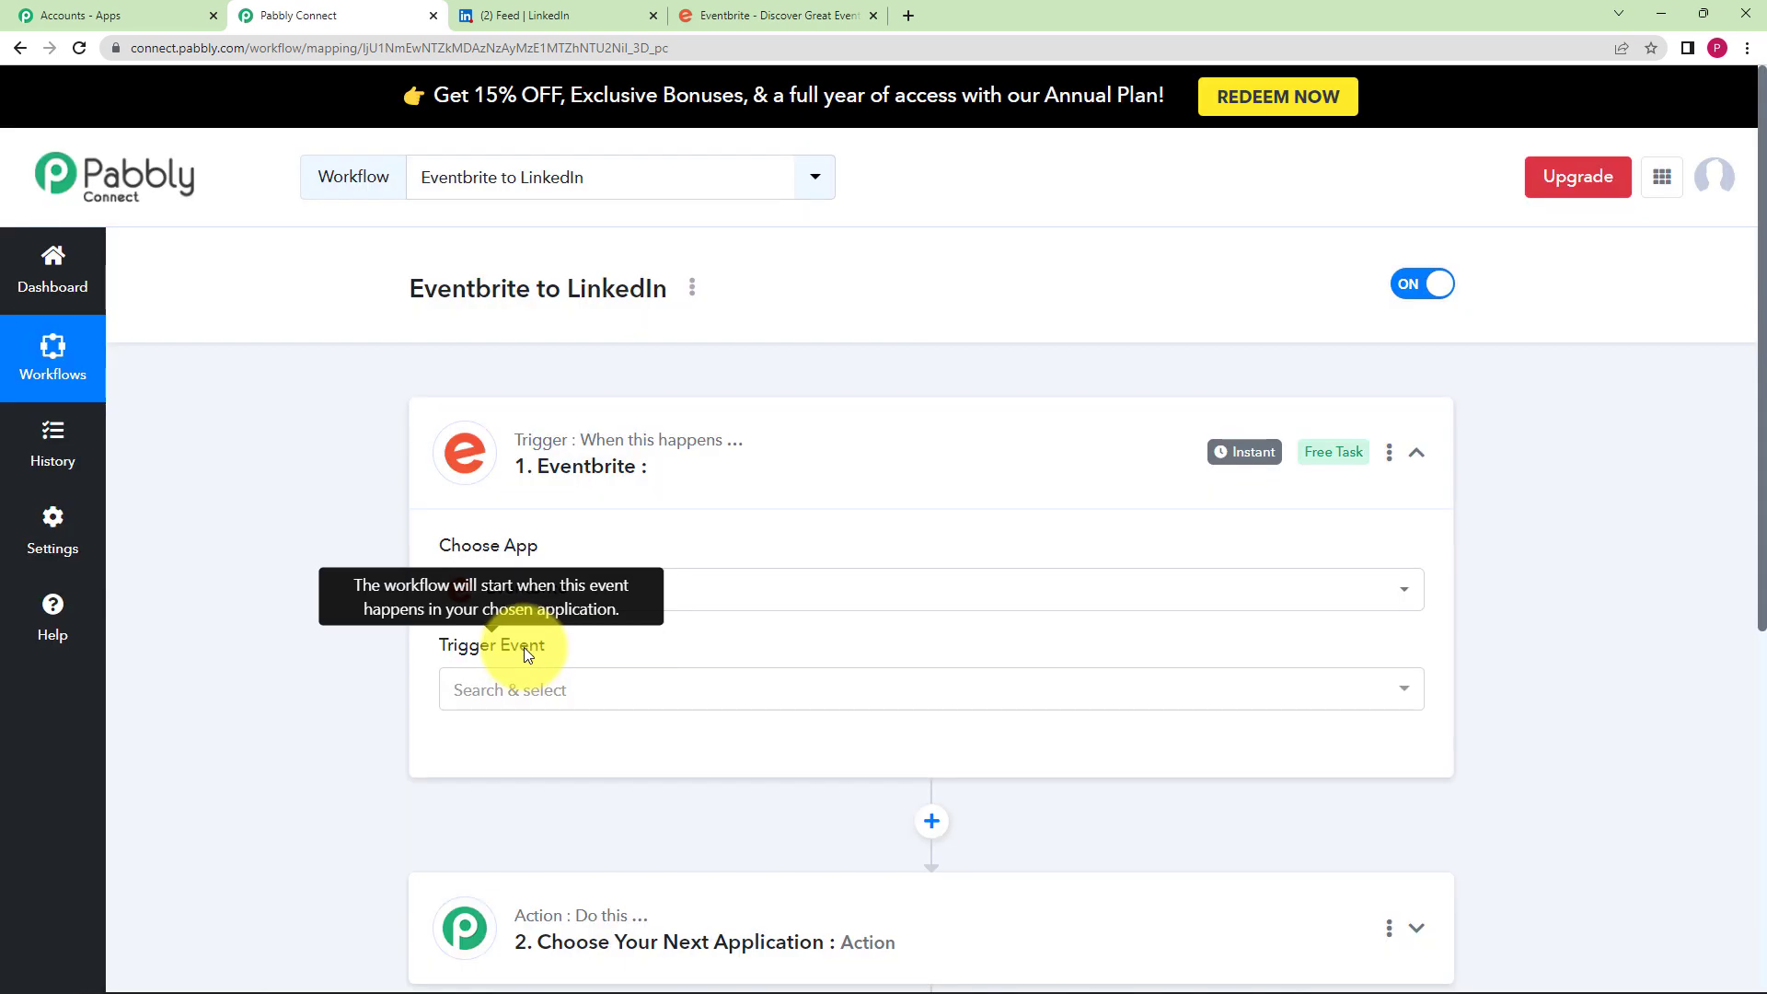
click(513, 697)
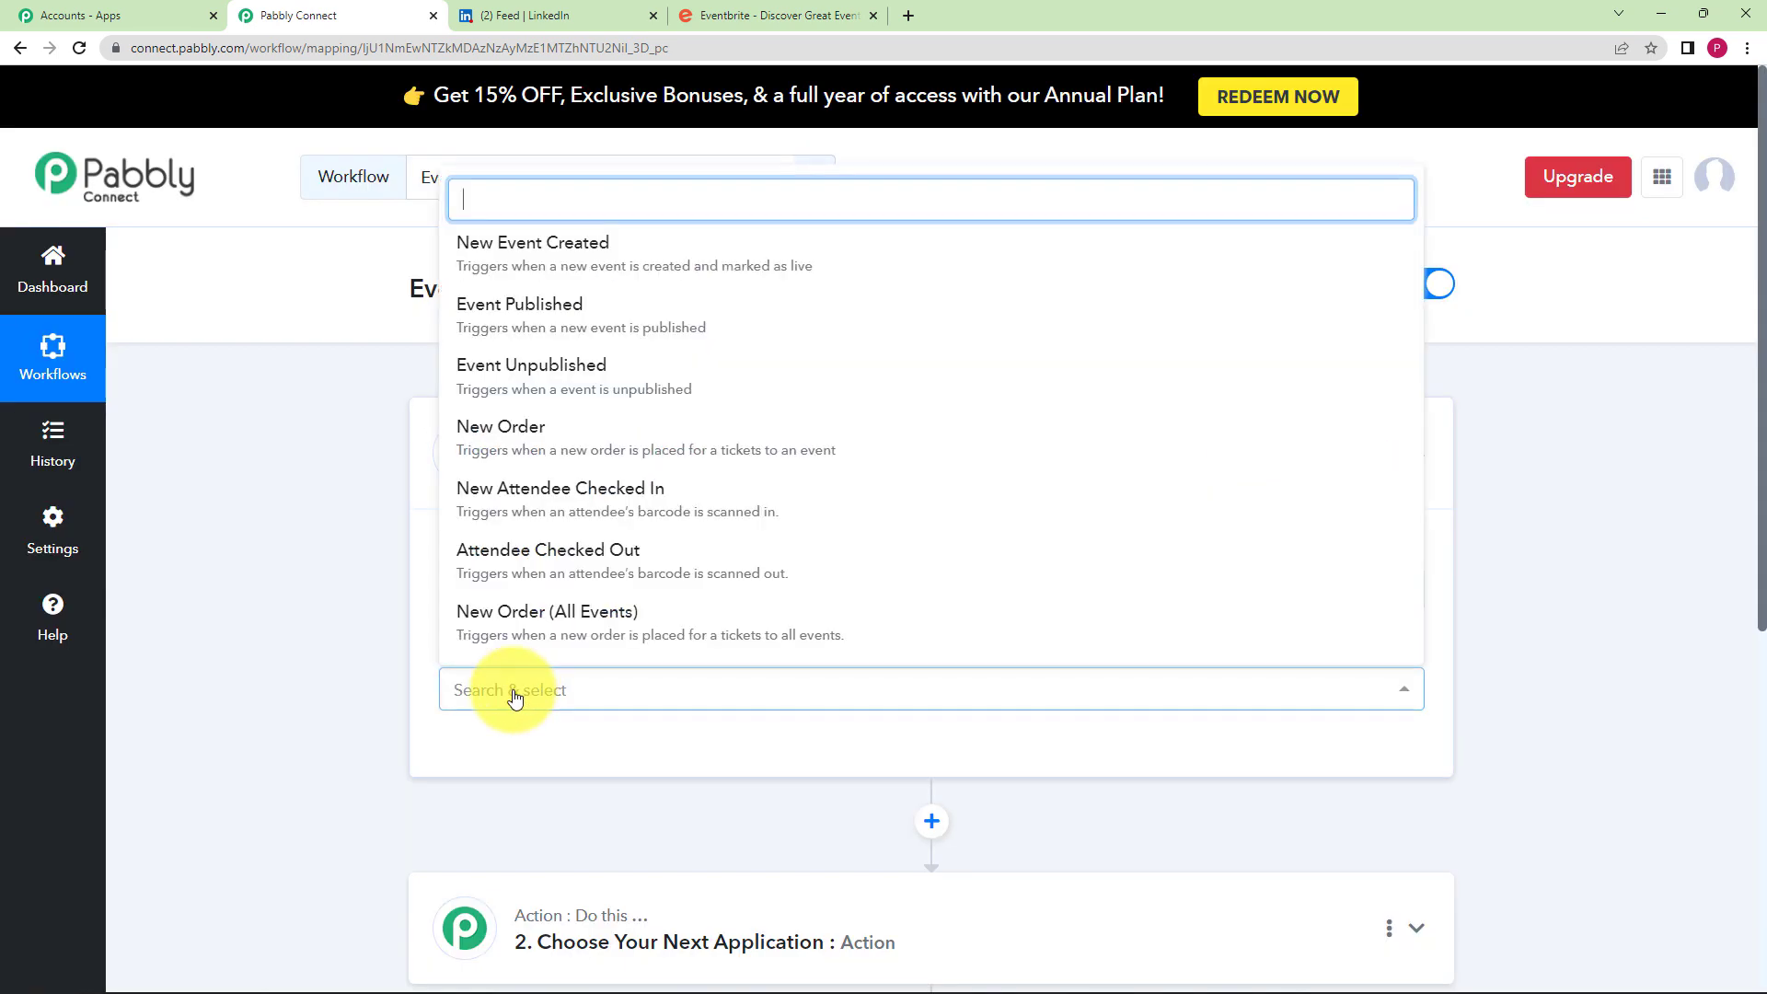
click(367, 697)
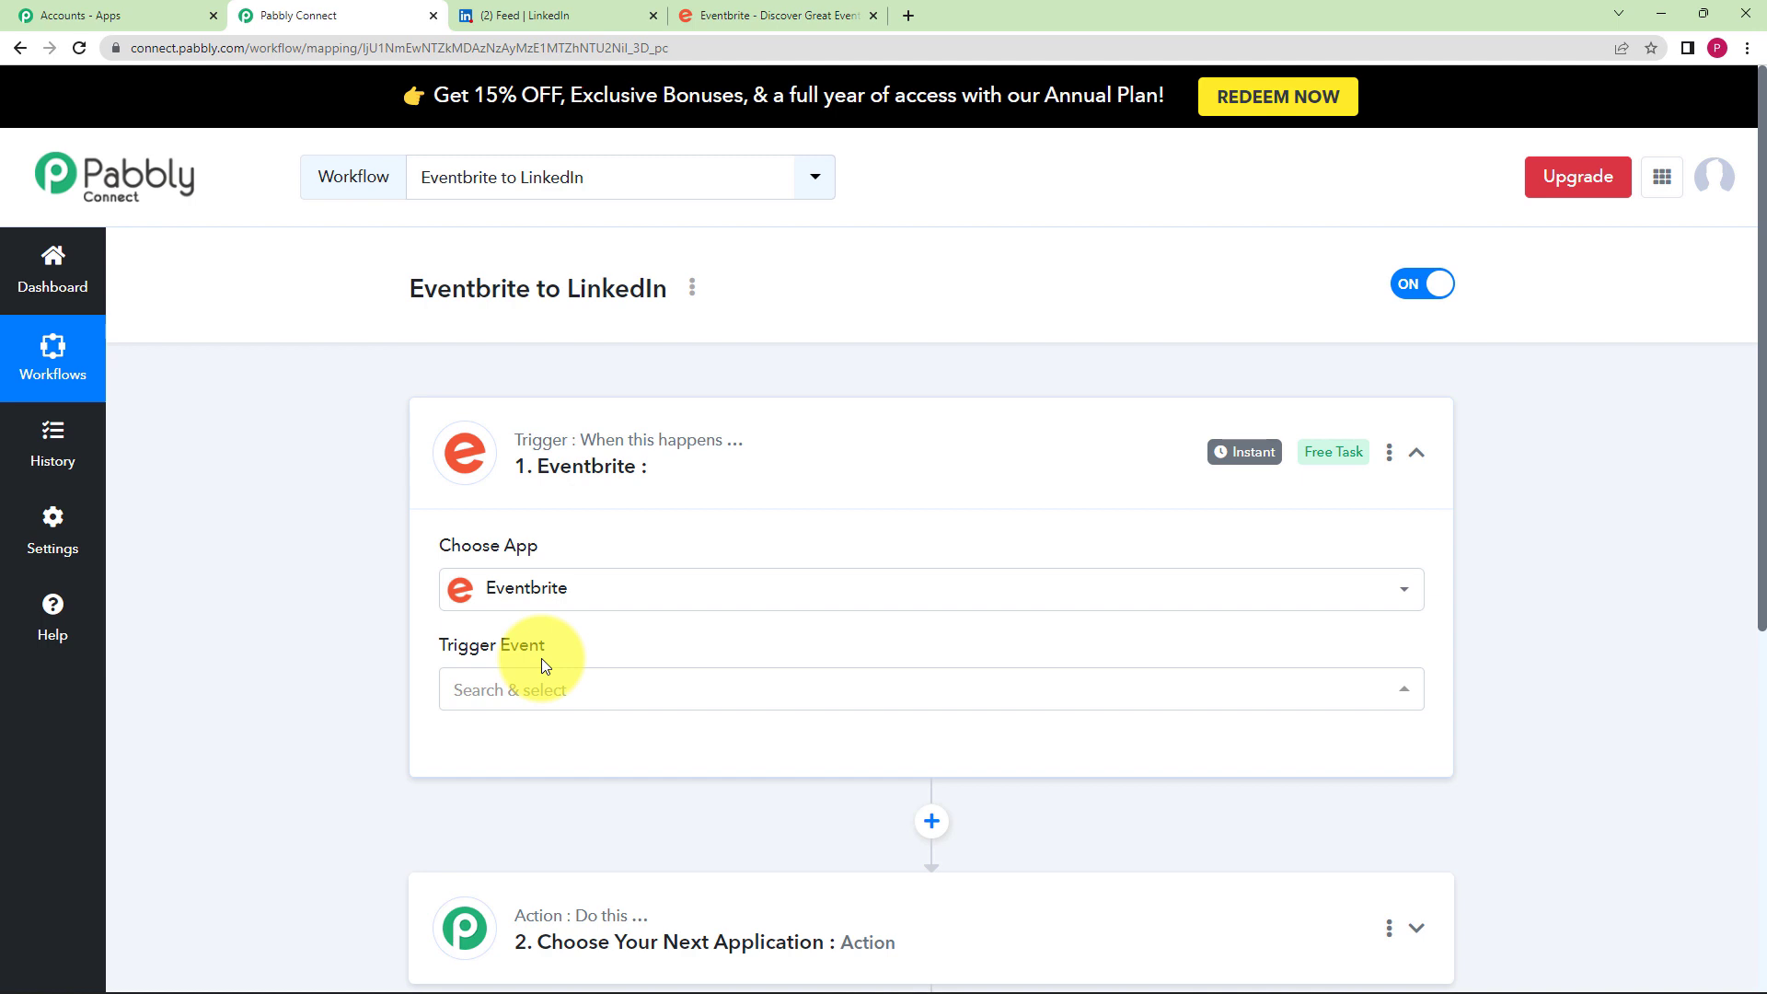
click(548, 688)
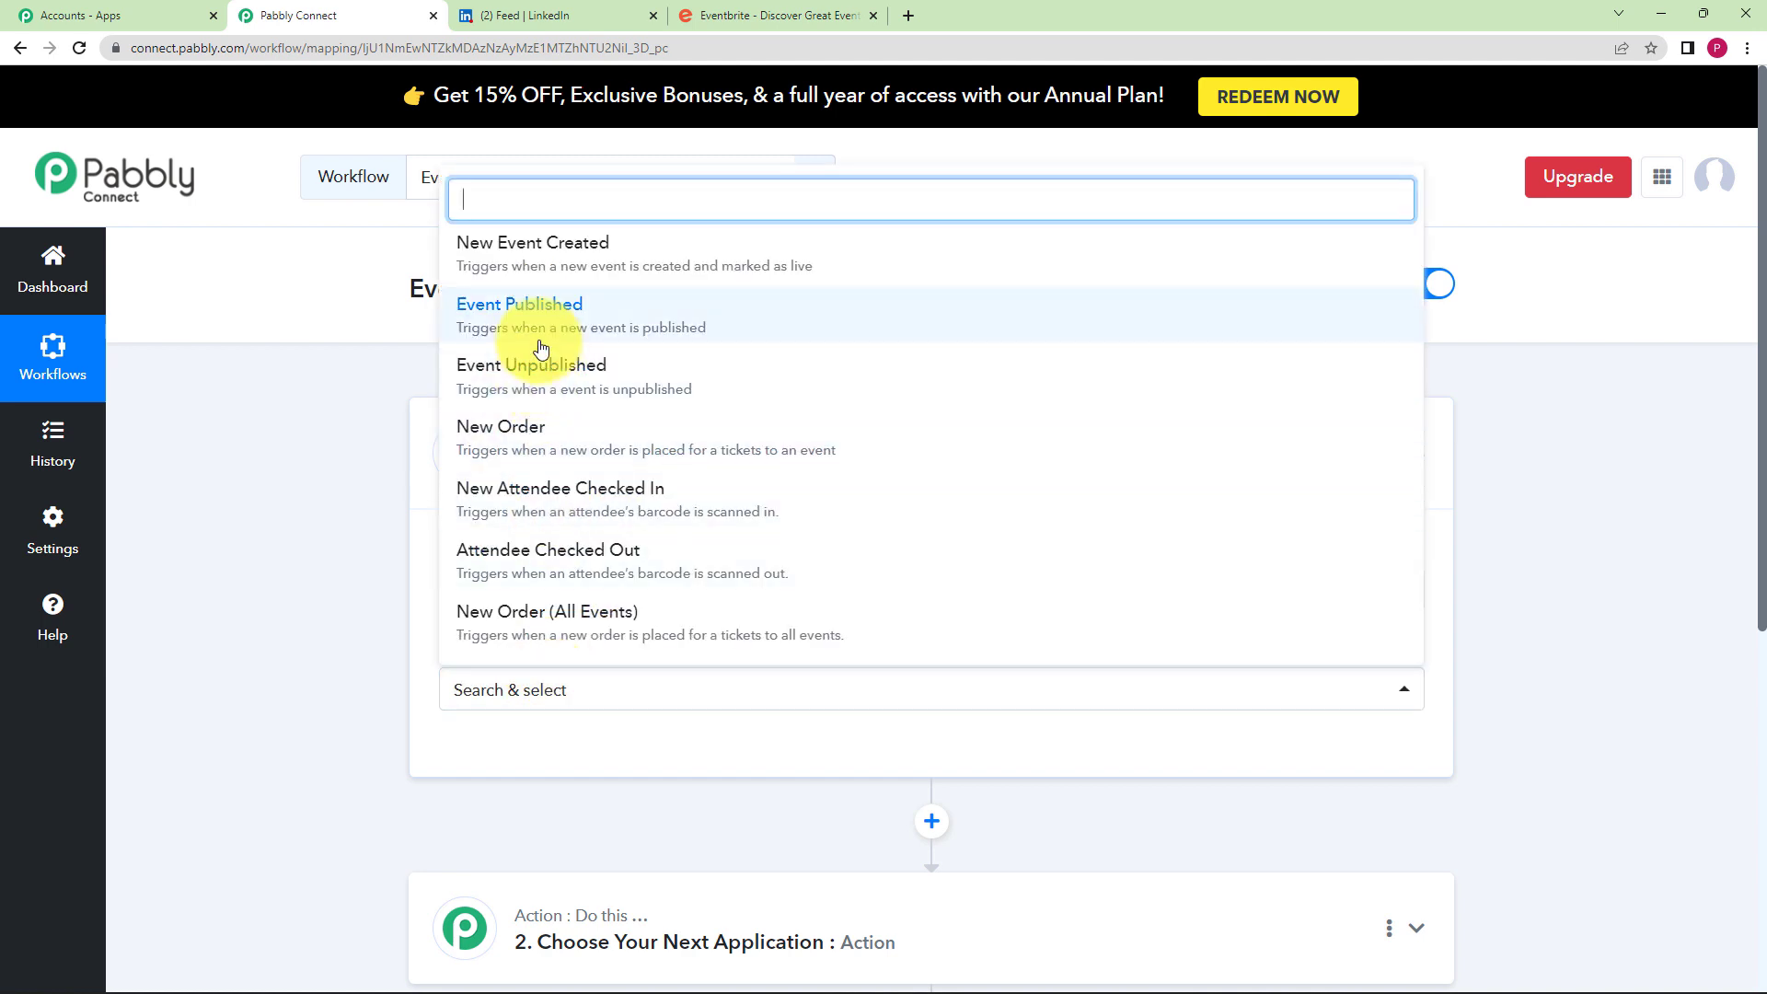
click(562, 320)
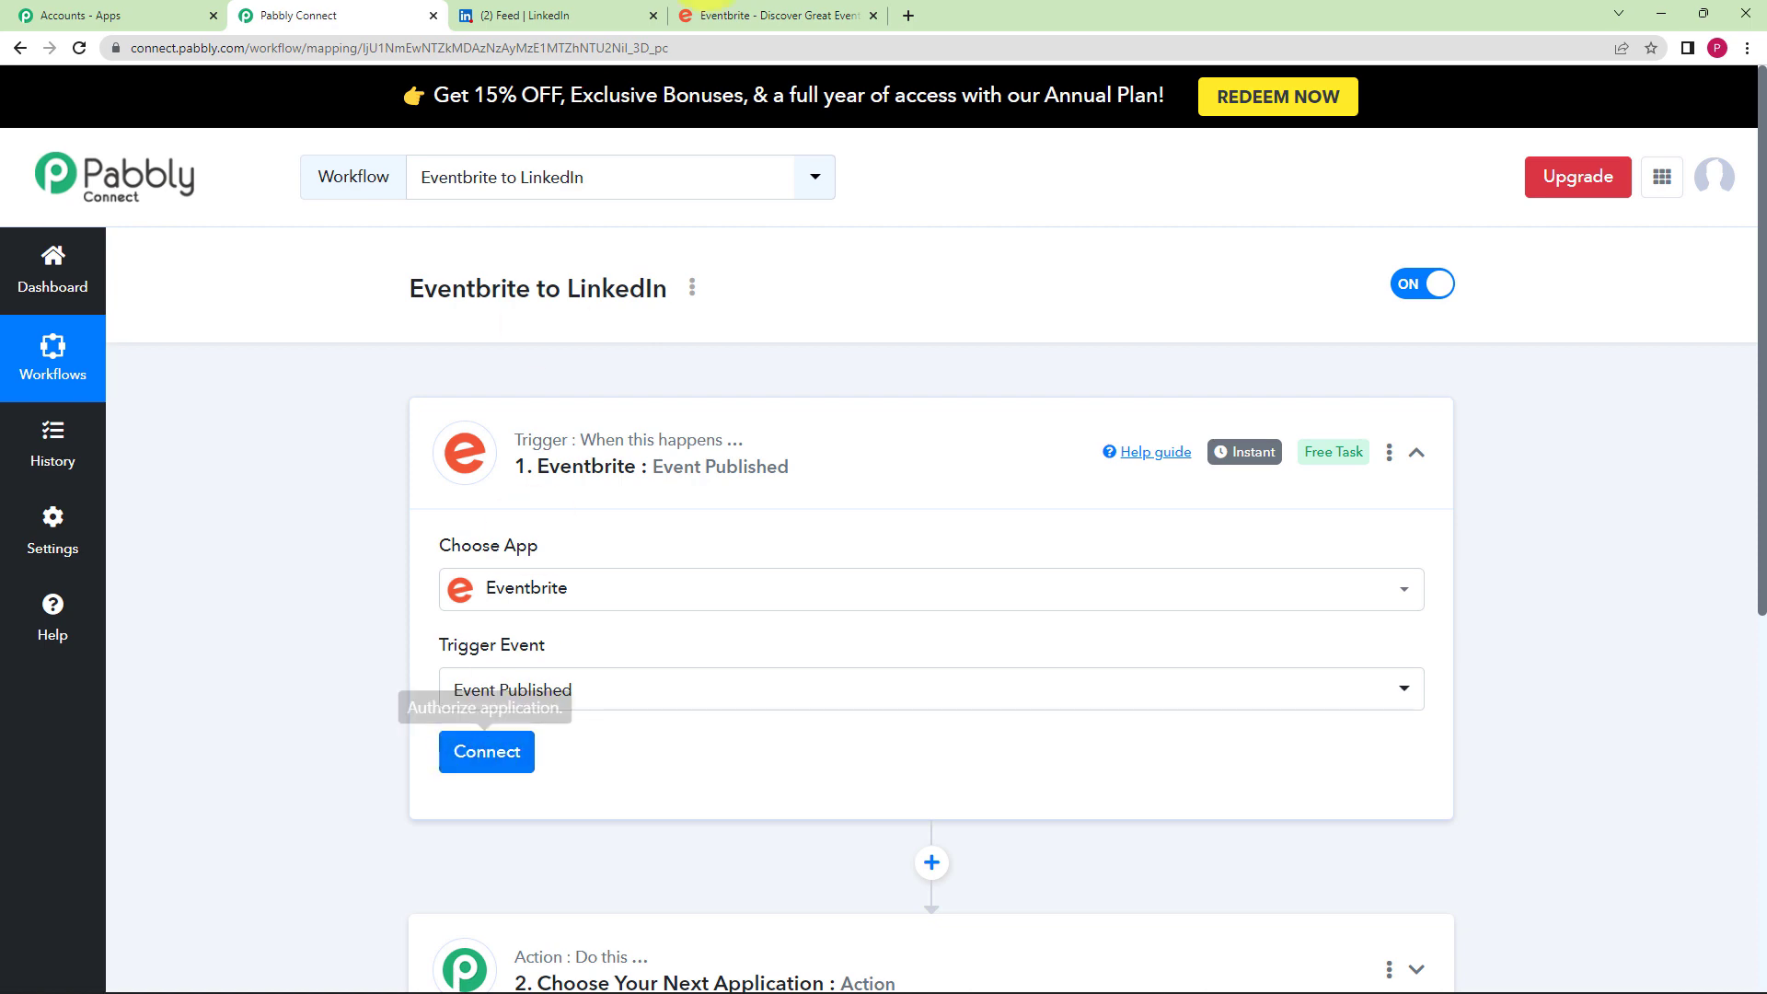
- Add a new Eventbrite connection, allow Pabbly Connect access and confirm the successful authorization
click(769, 14)
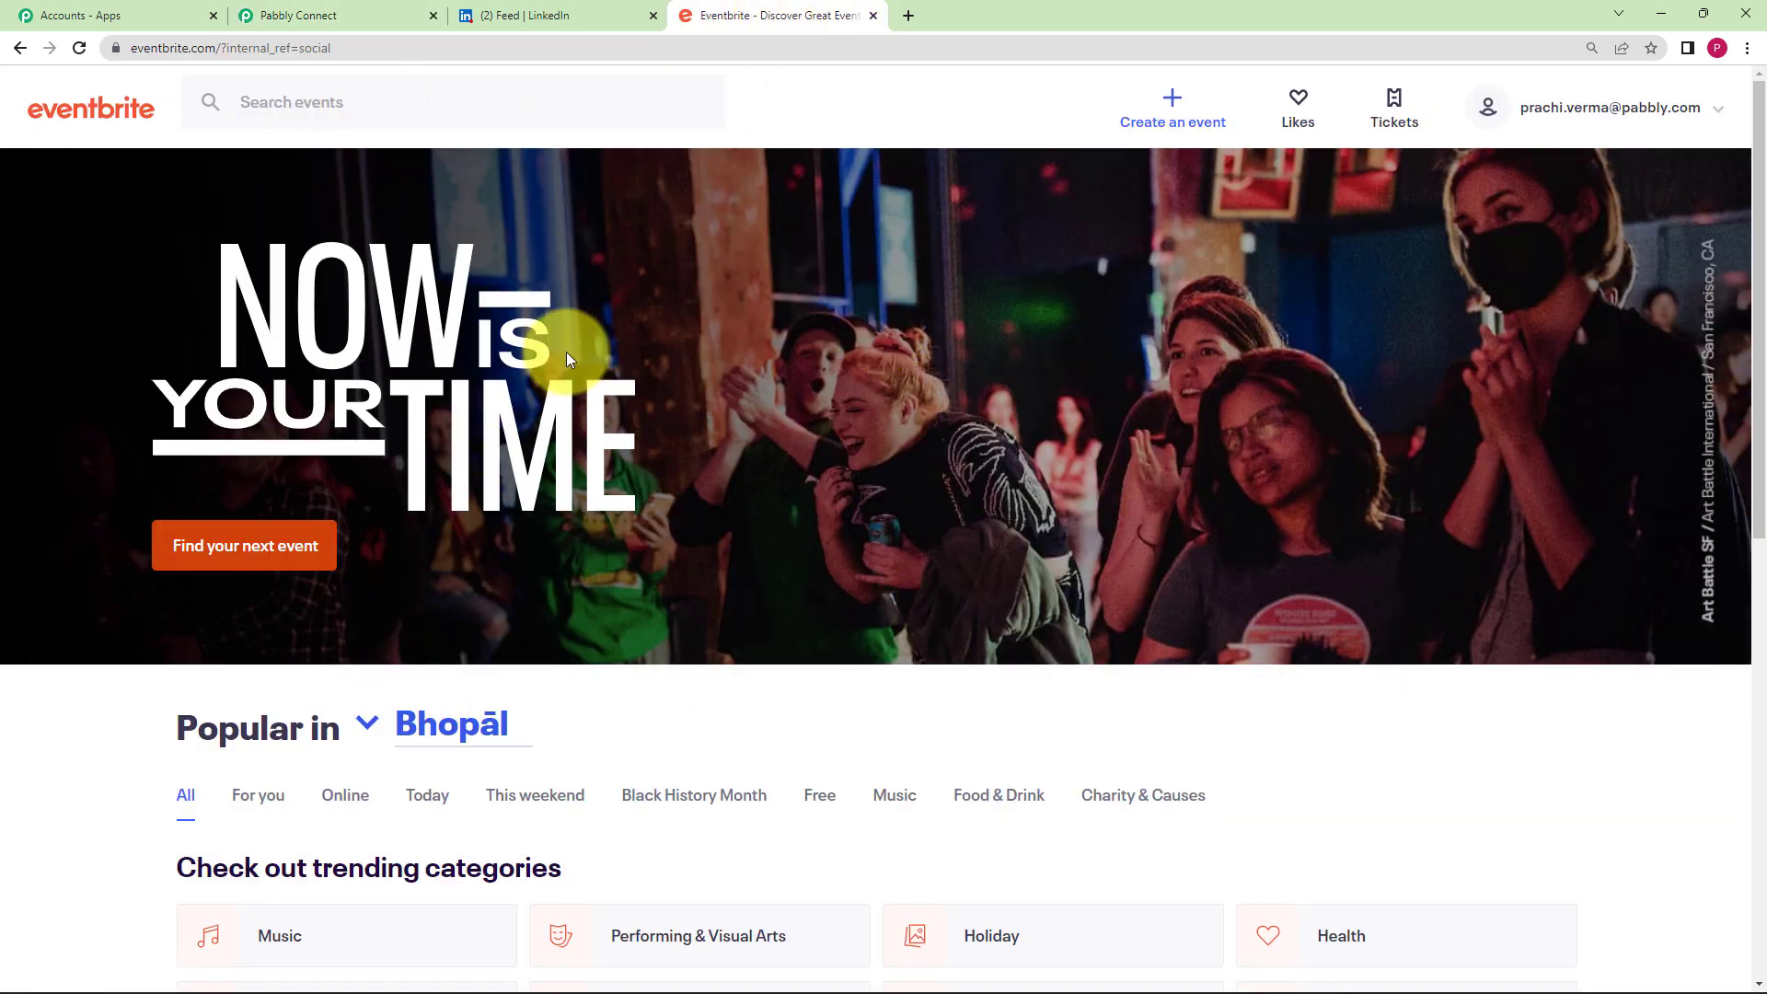
click(317, 14)
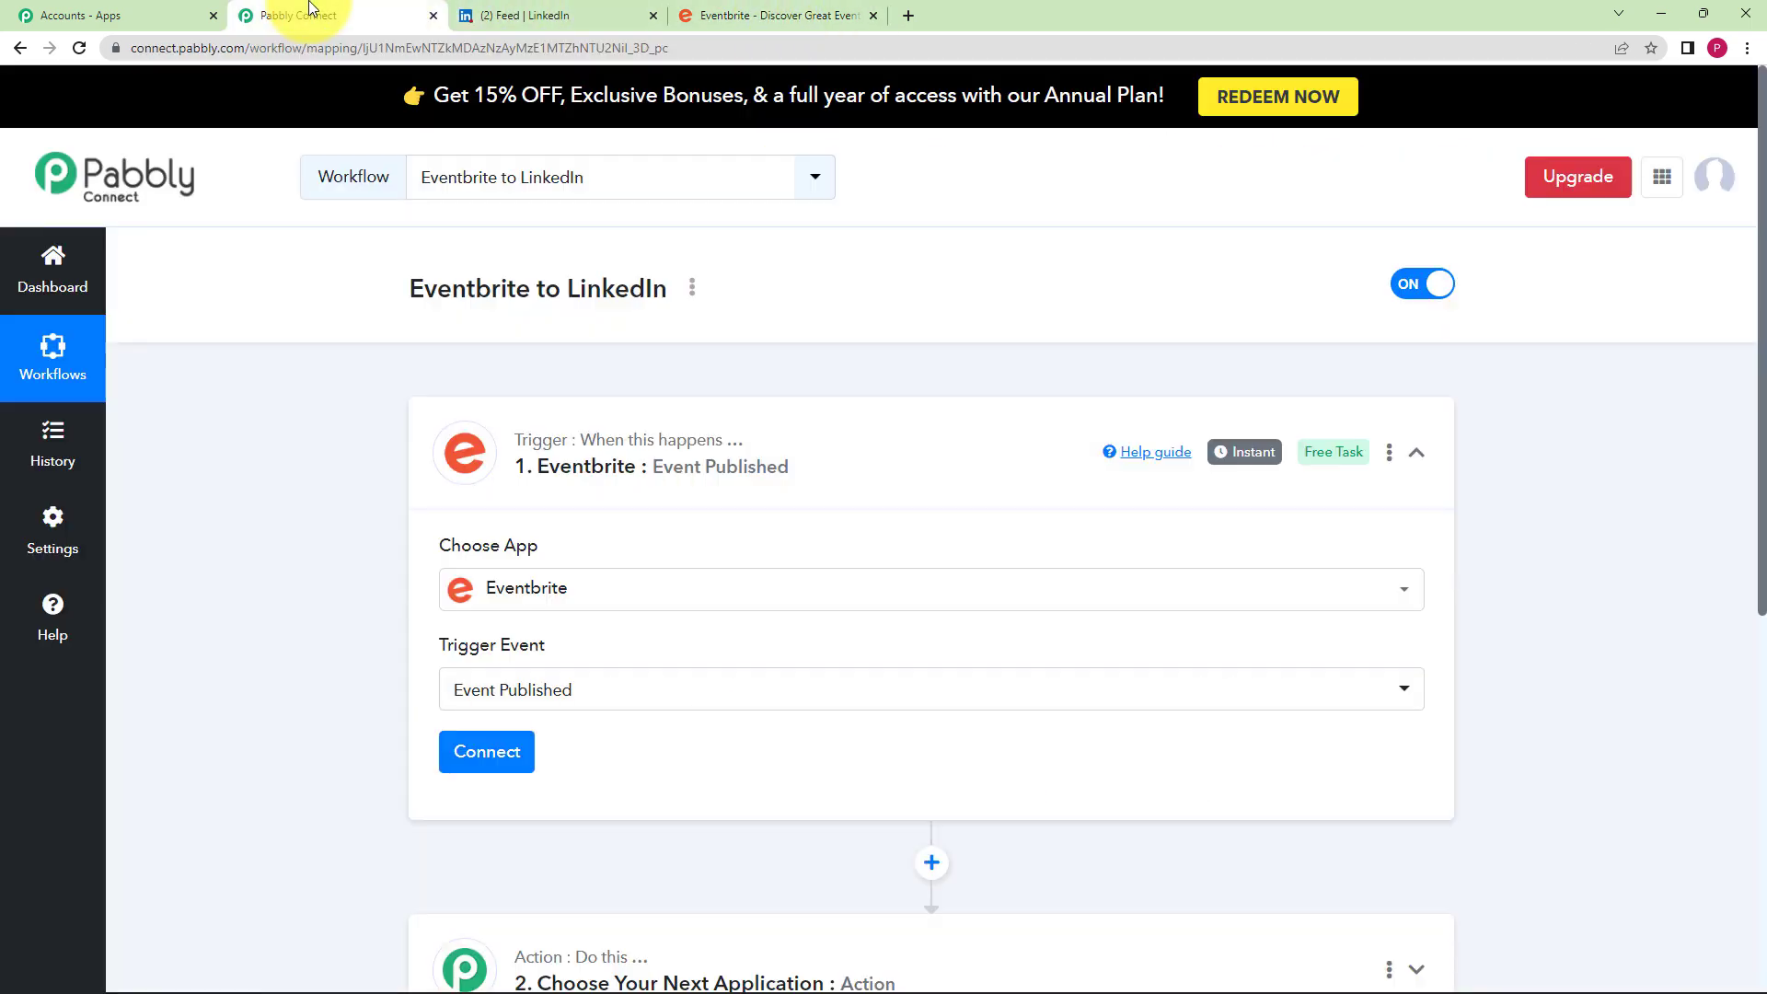
click(518, 754)
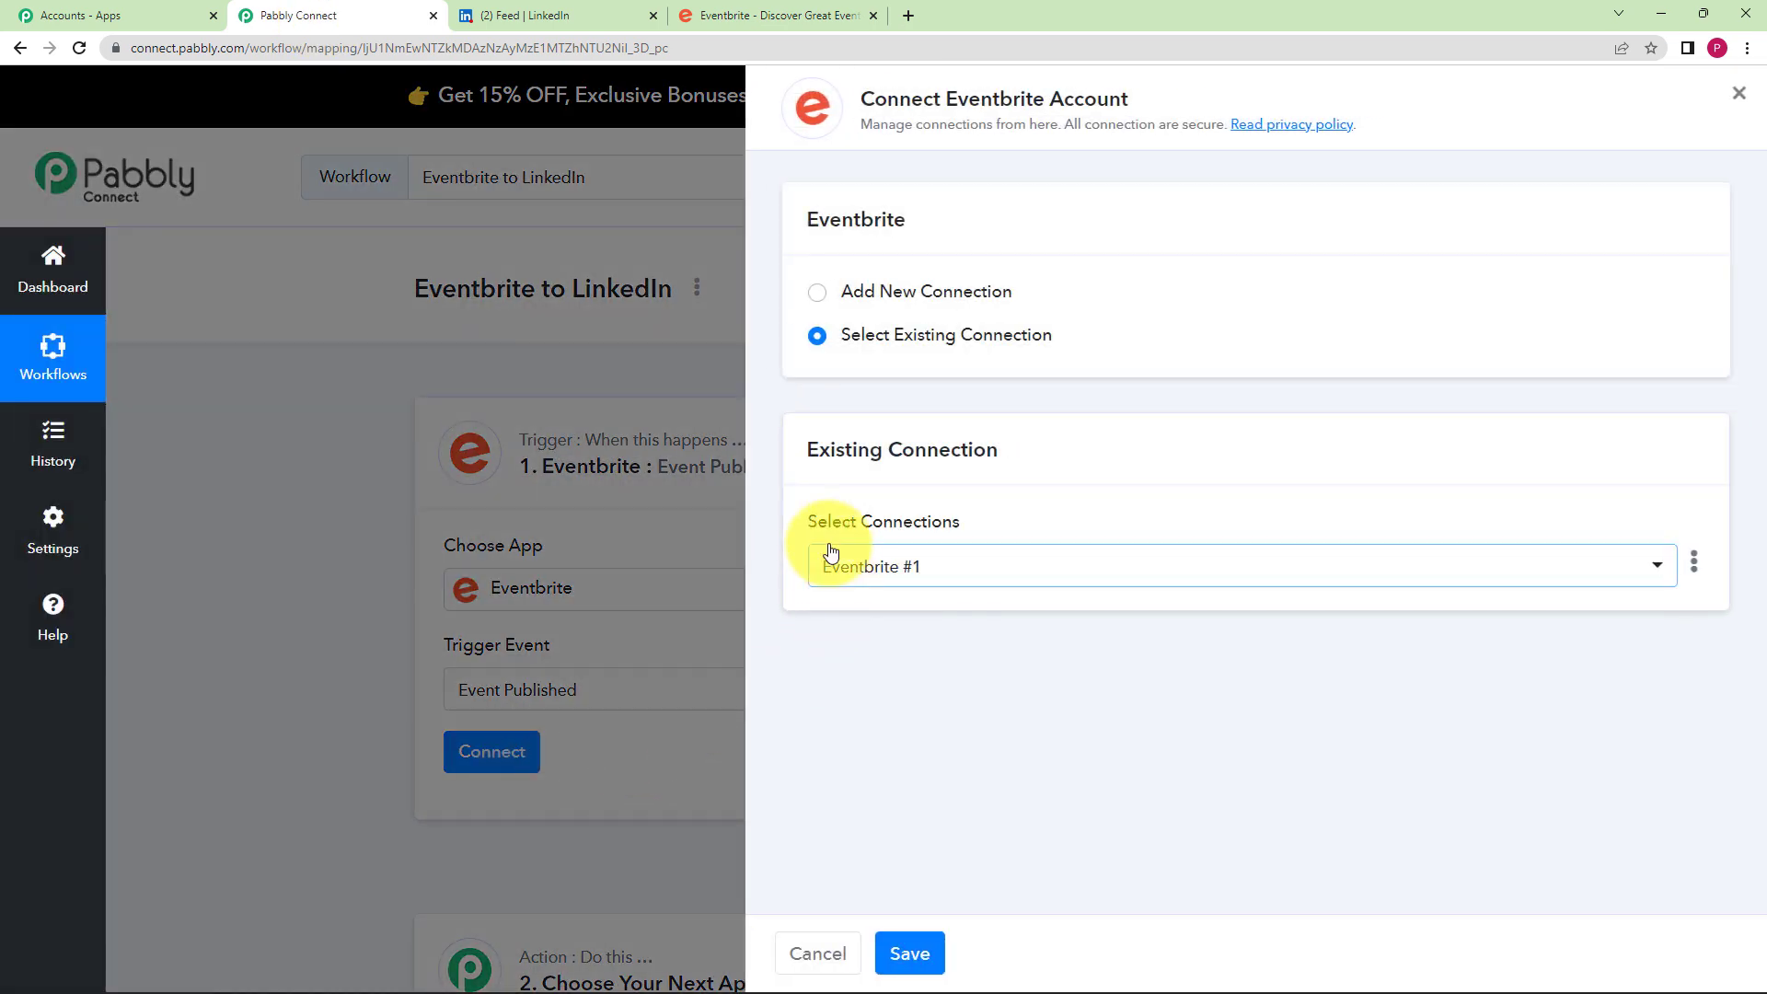
click(863, 294)
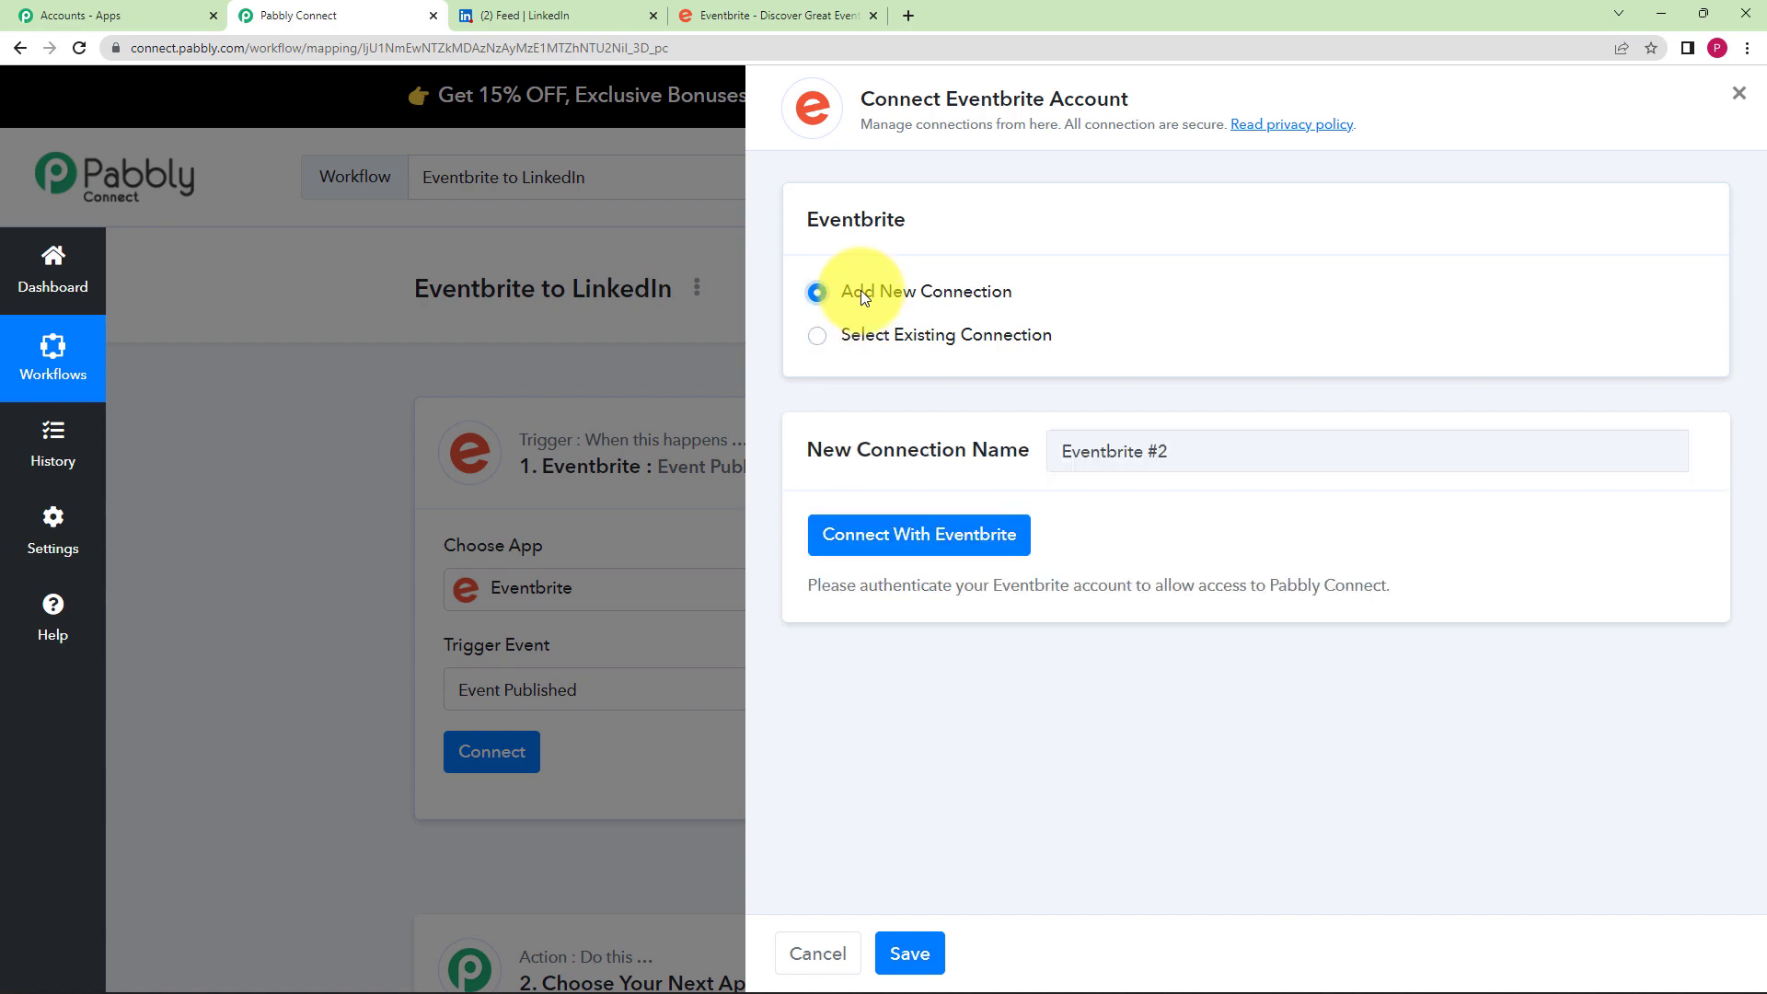
click(857, 545)
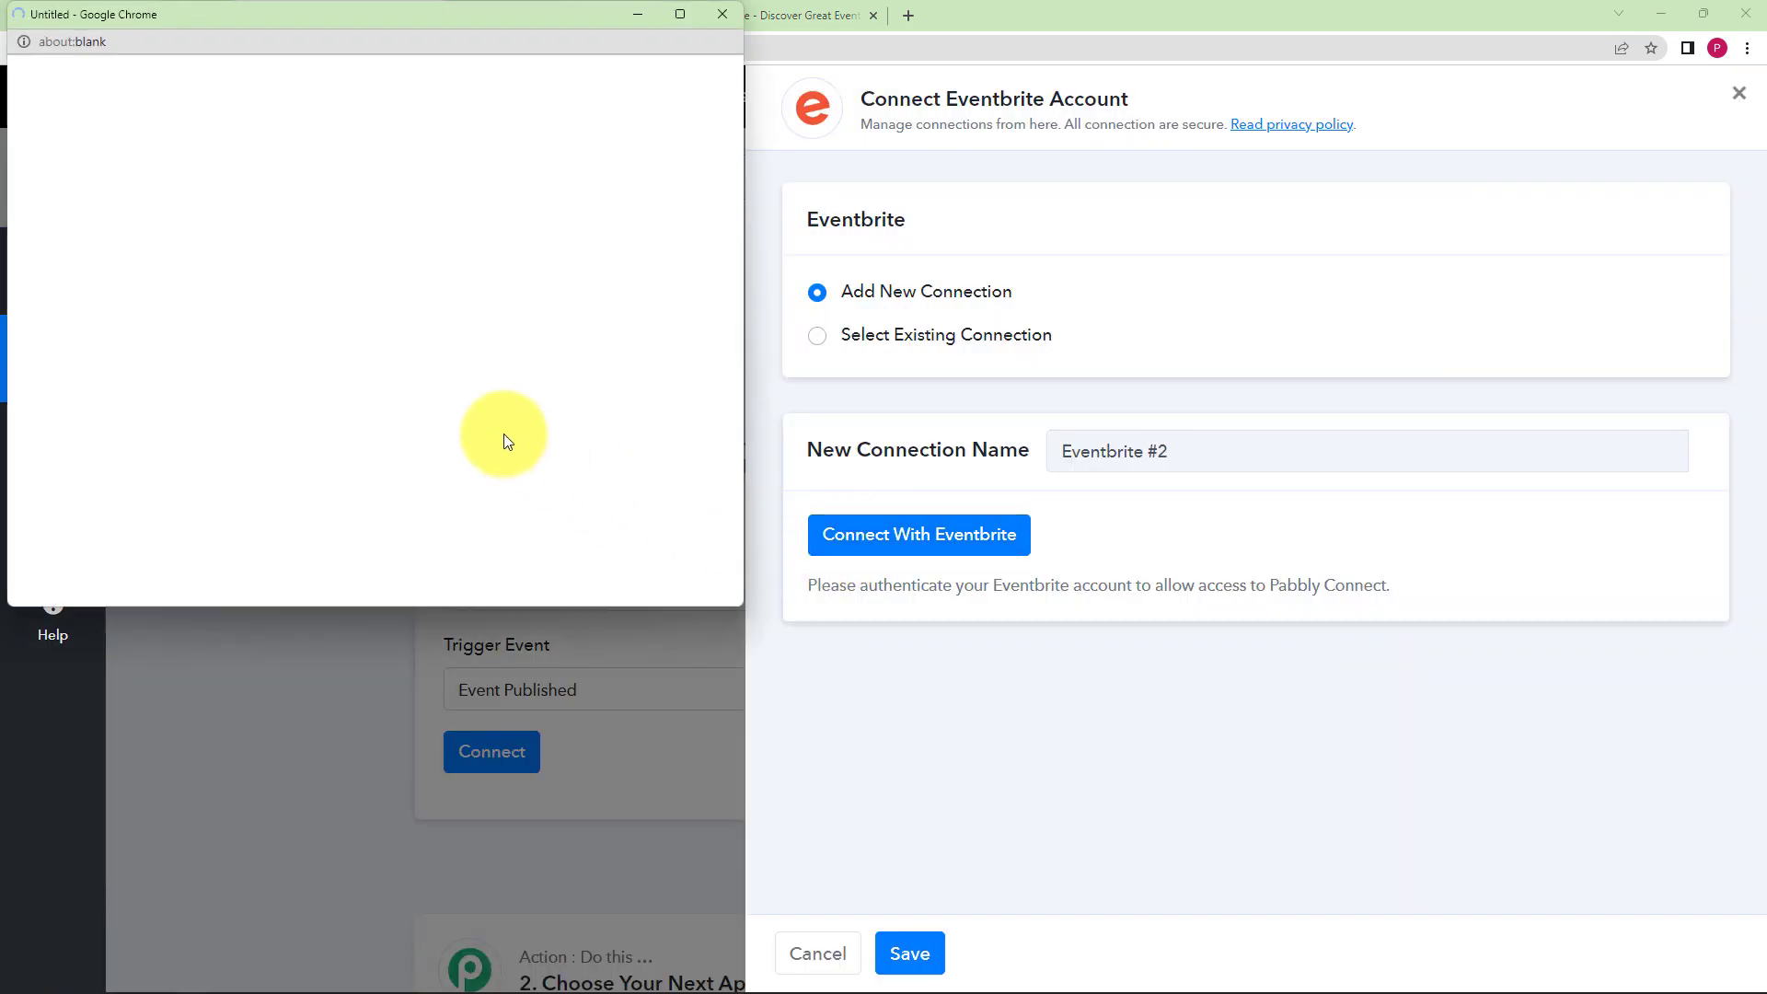
scroll(416, 401, down, 5)
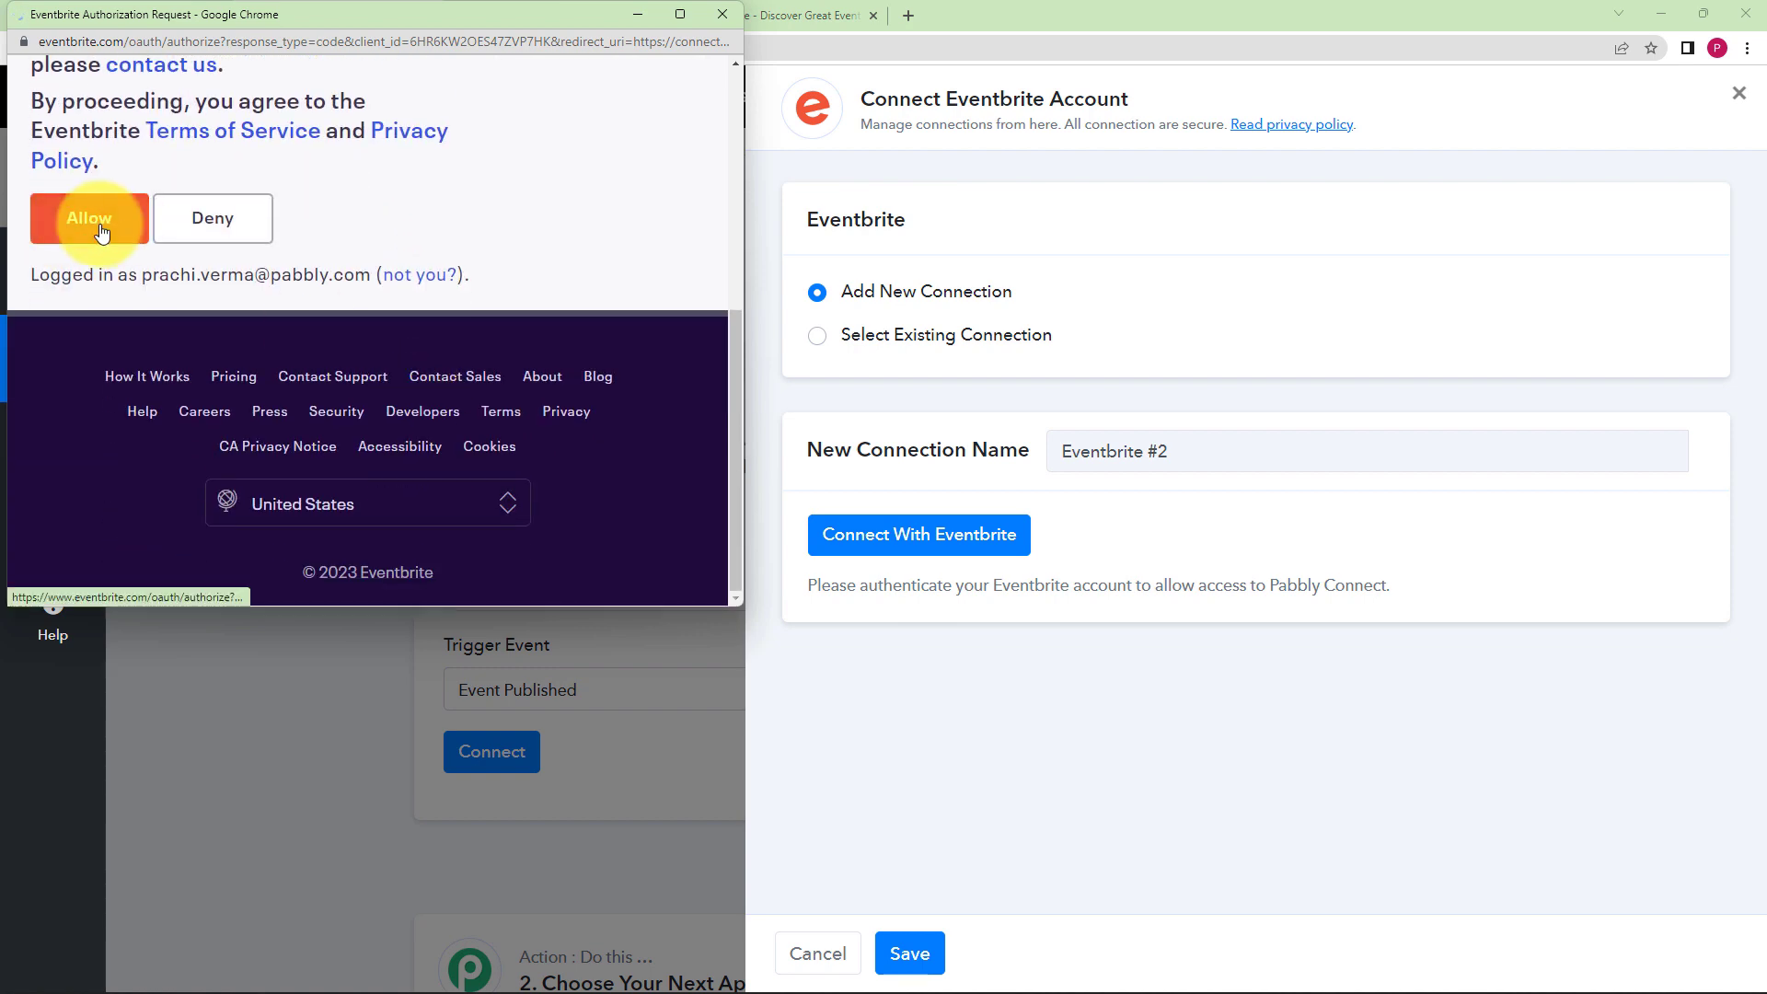
click(102, 232)
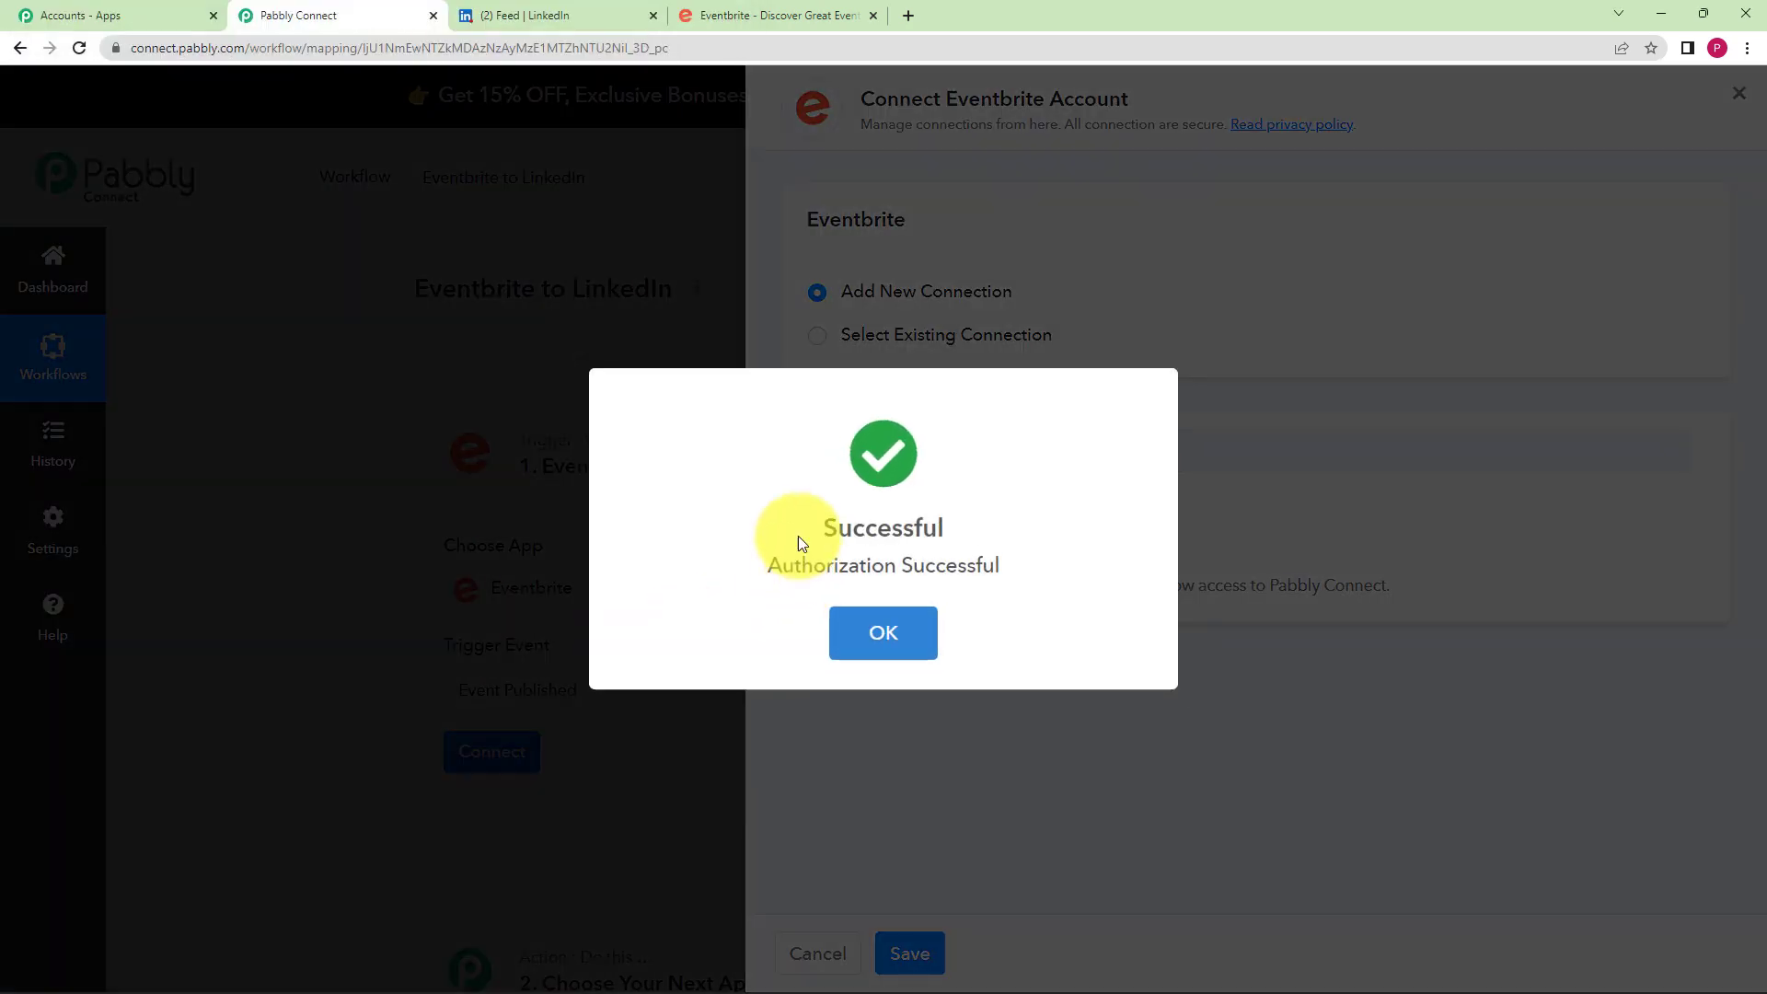
click(921, 644)
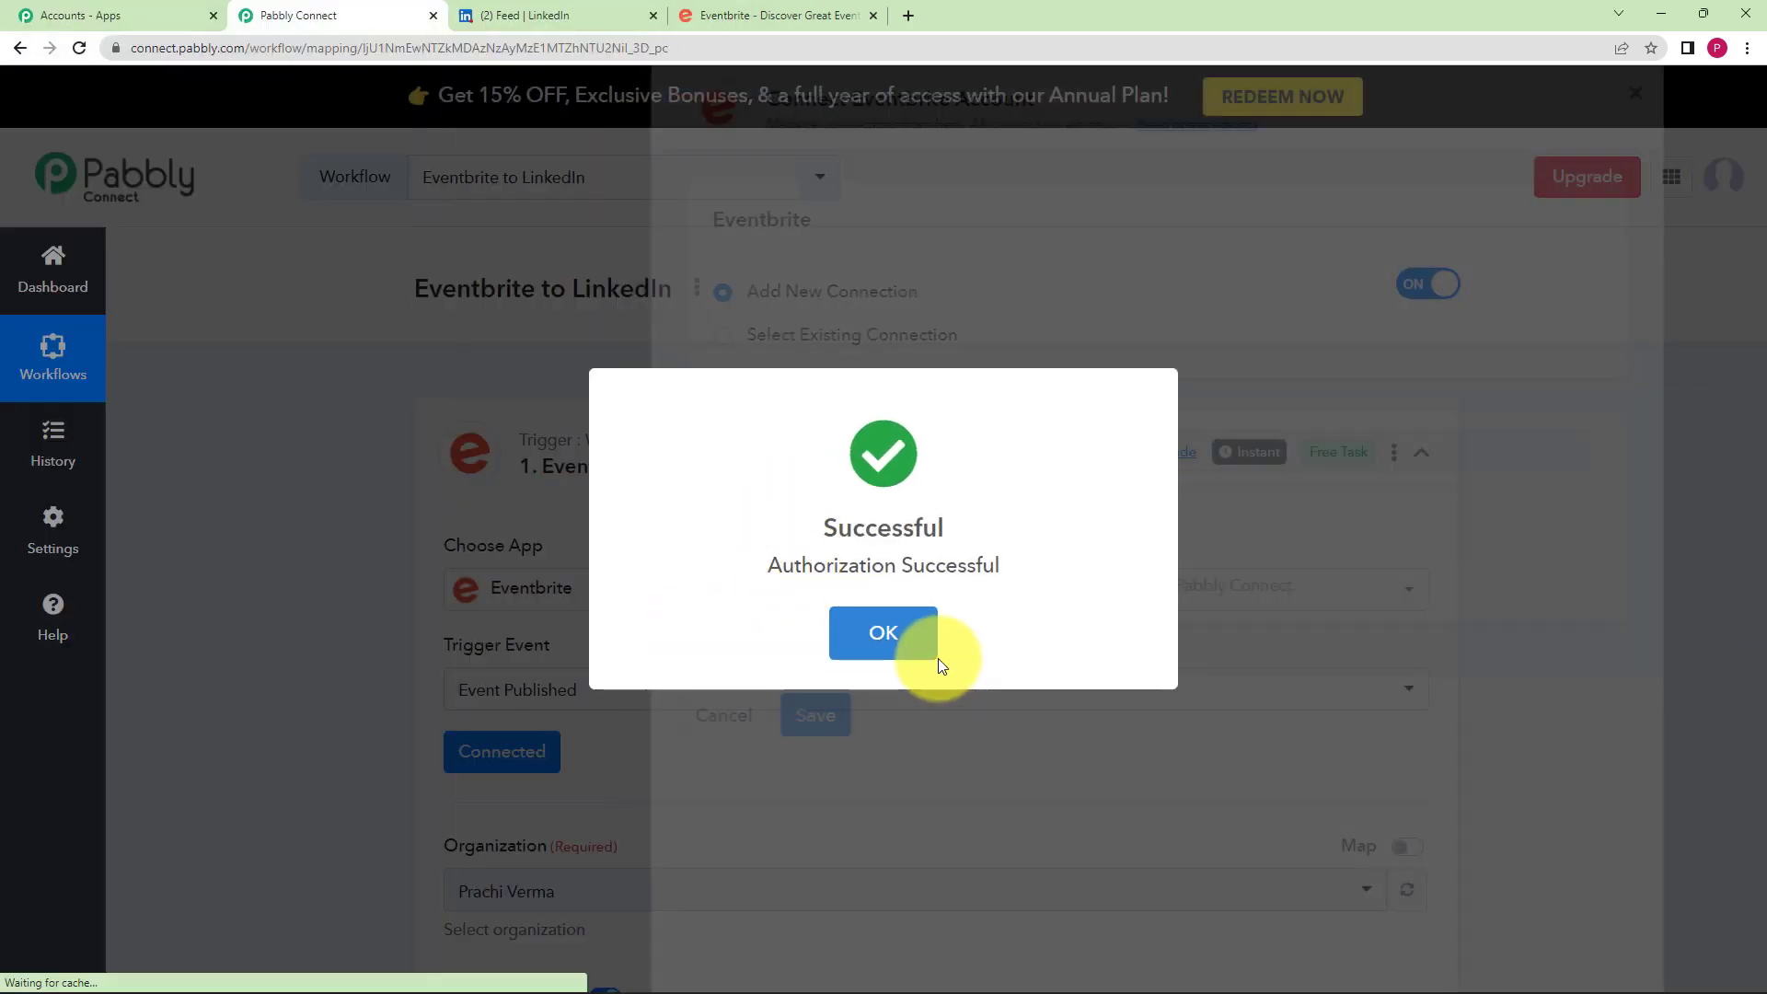
scroll(235, 683, down, 3)
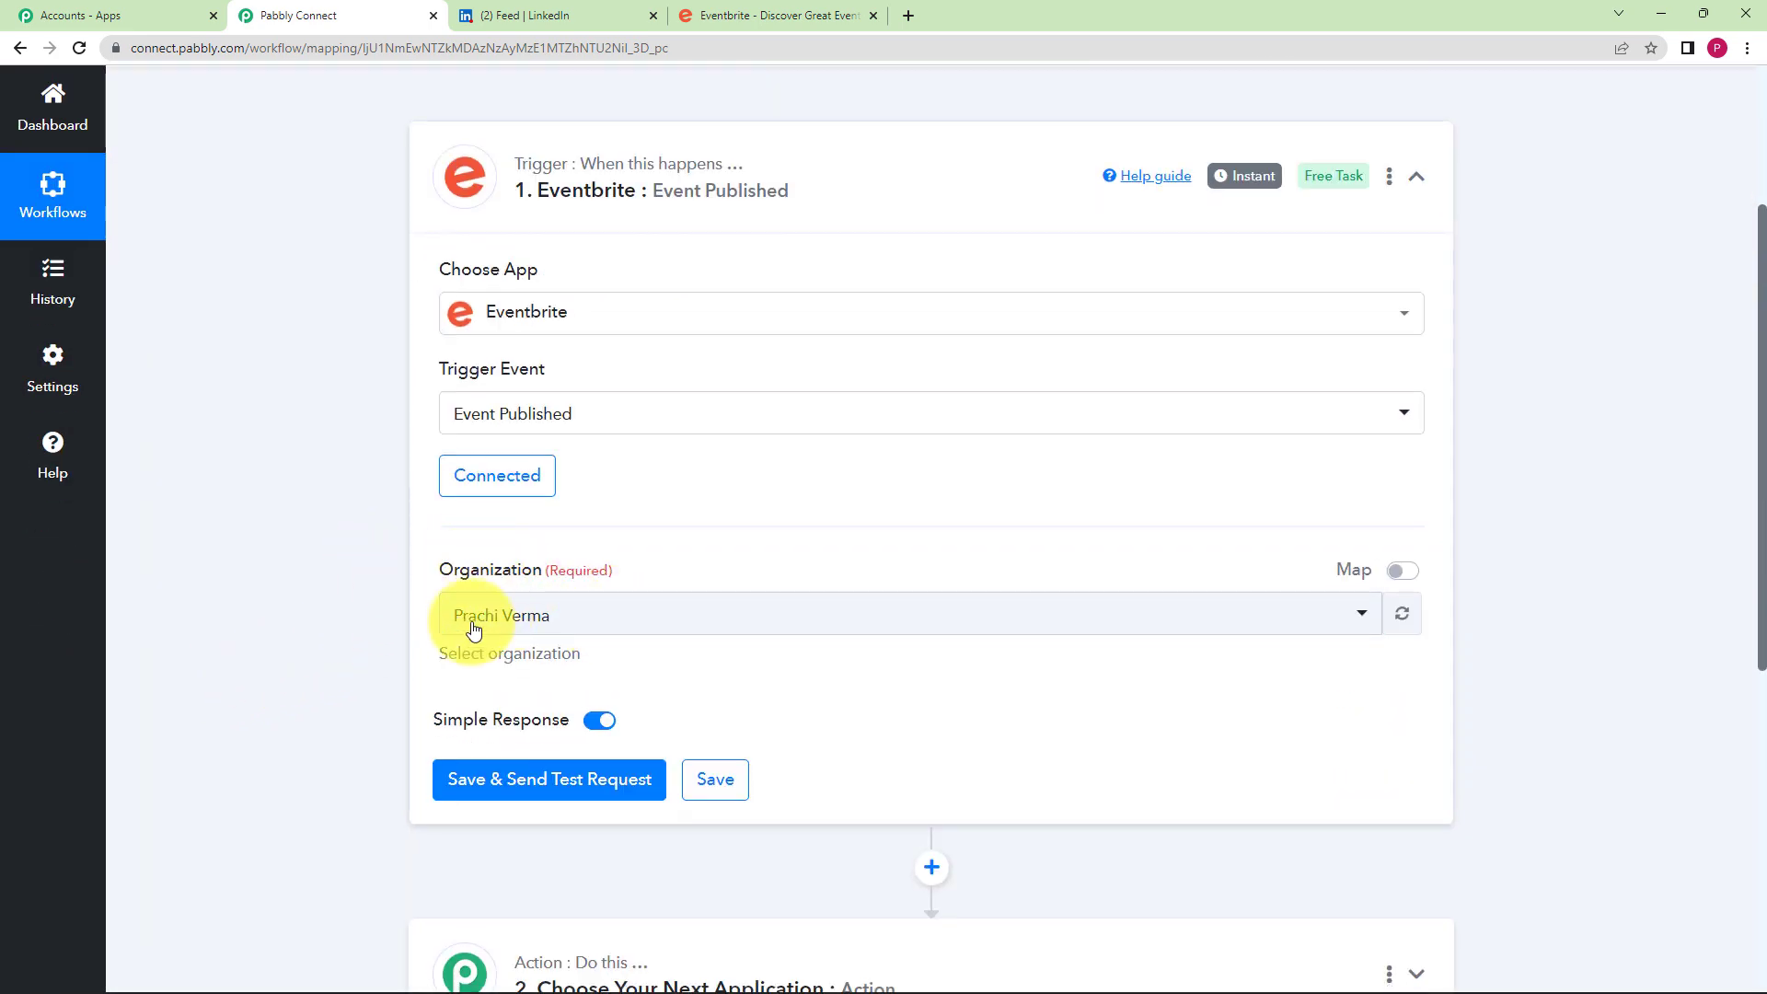
- Save the Eventbrite trigger with a test request, then bring up the Eventbrite site
click(842, 16)
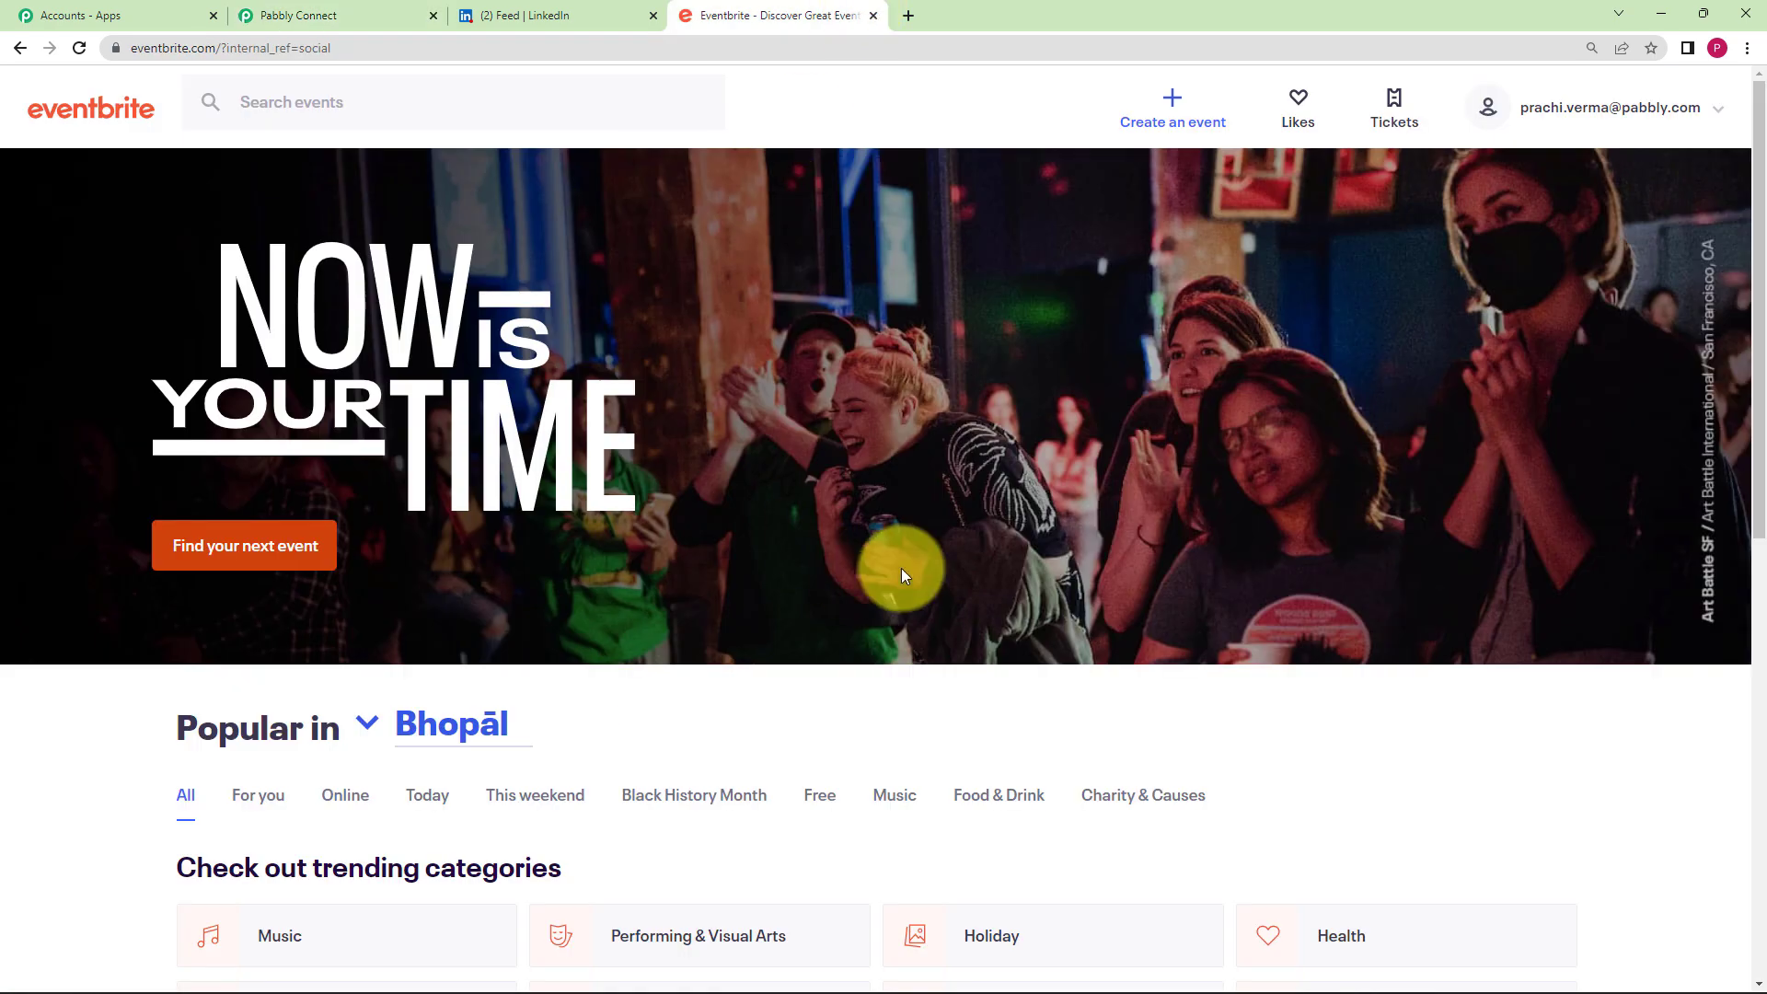
click(350, 16)
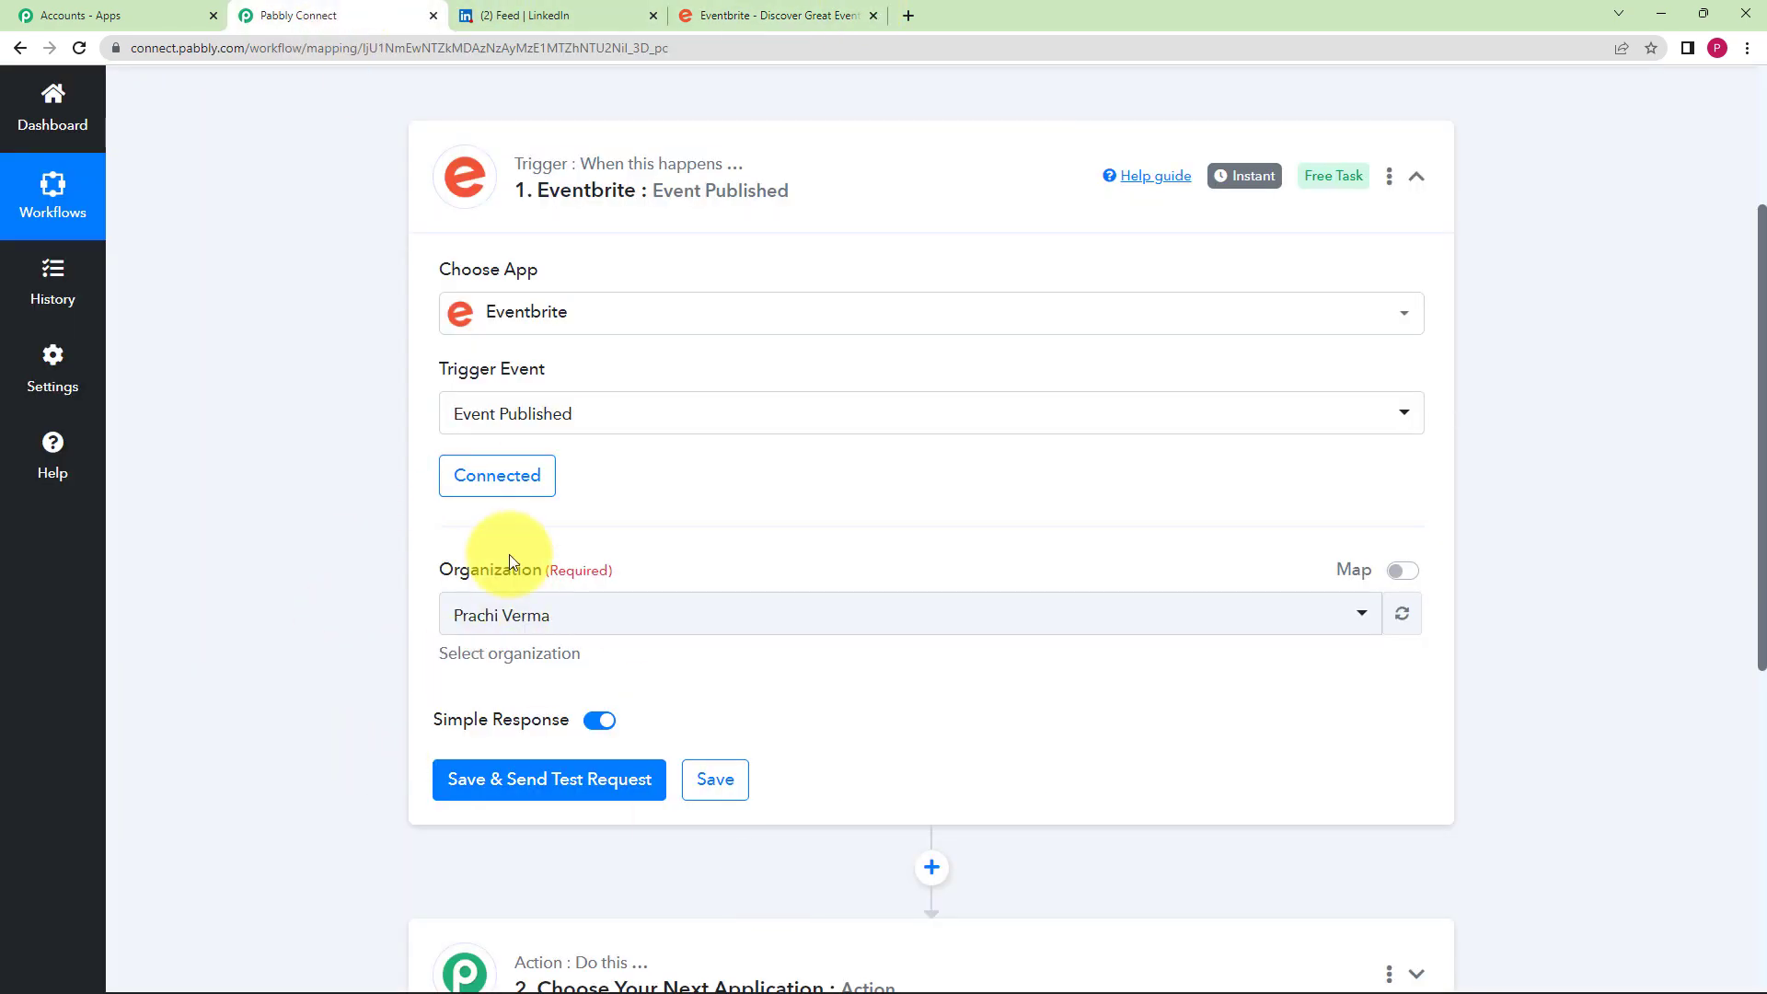
scroll(360, 637, down, 2)
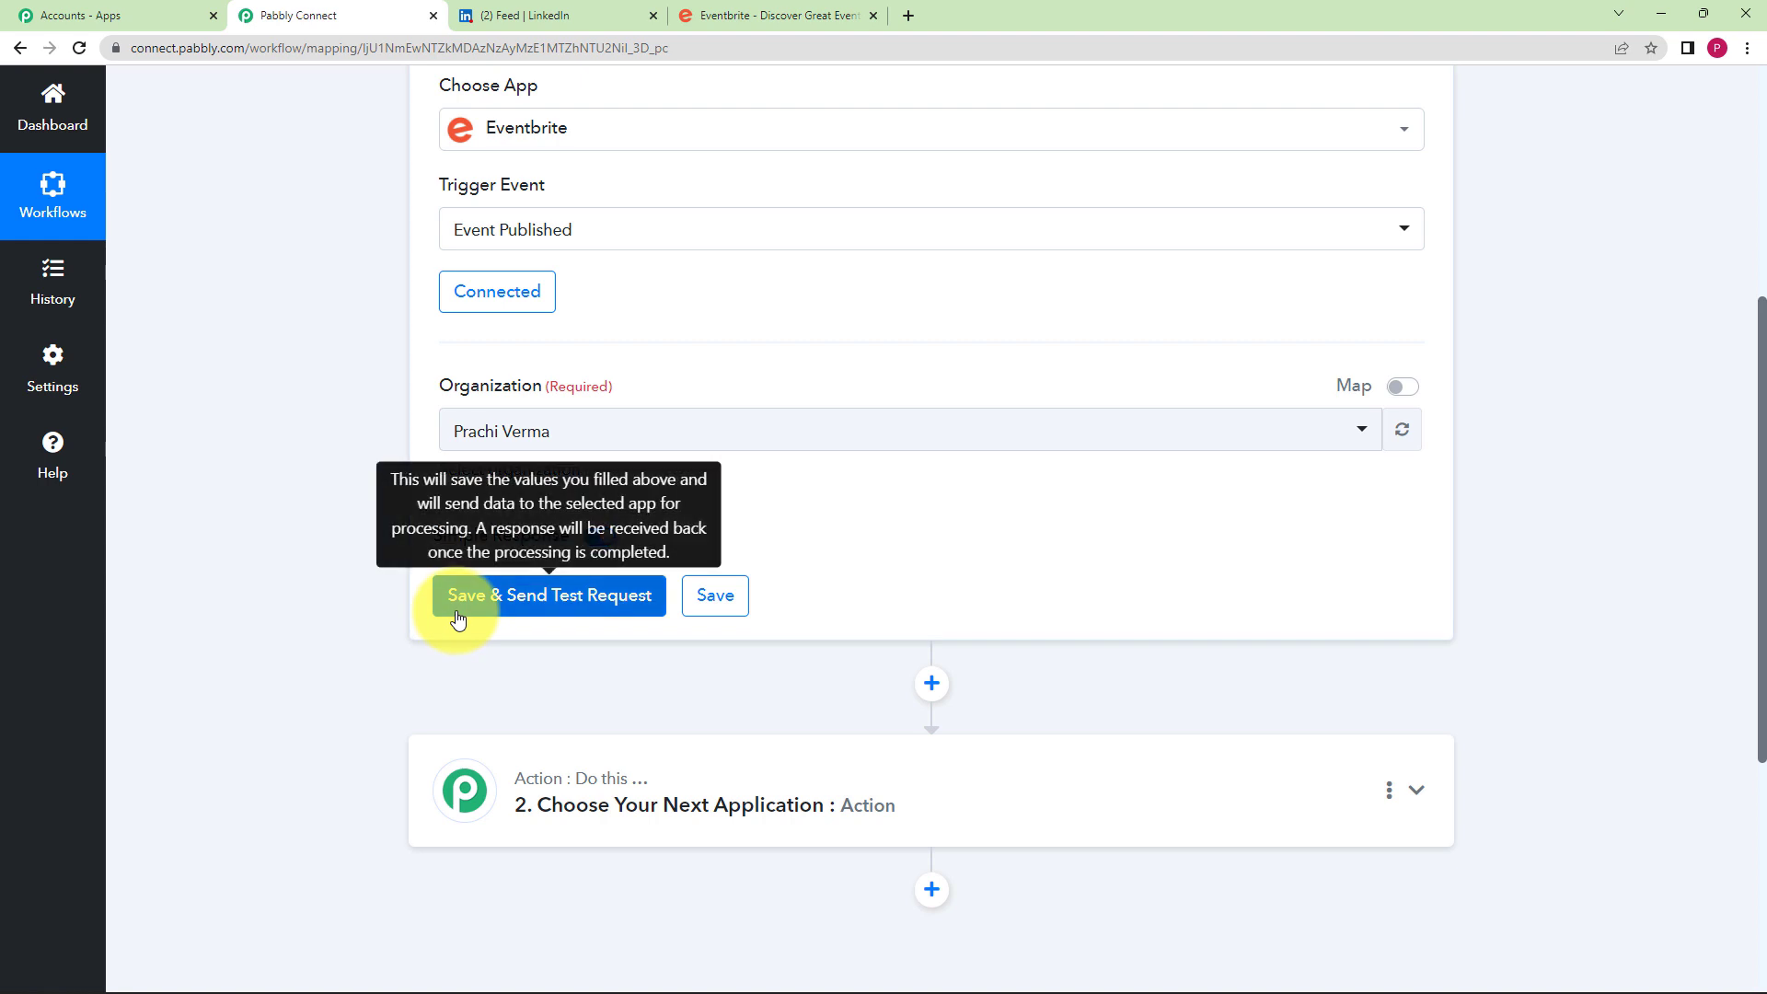
click(716, 16)
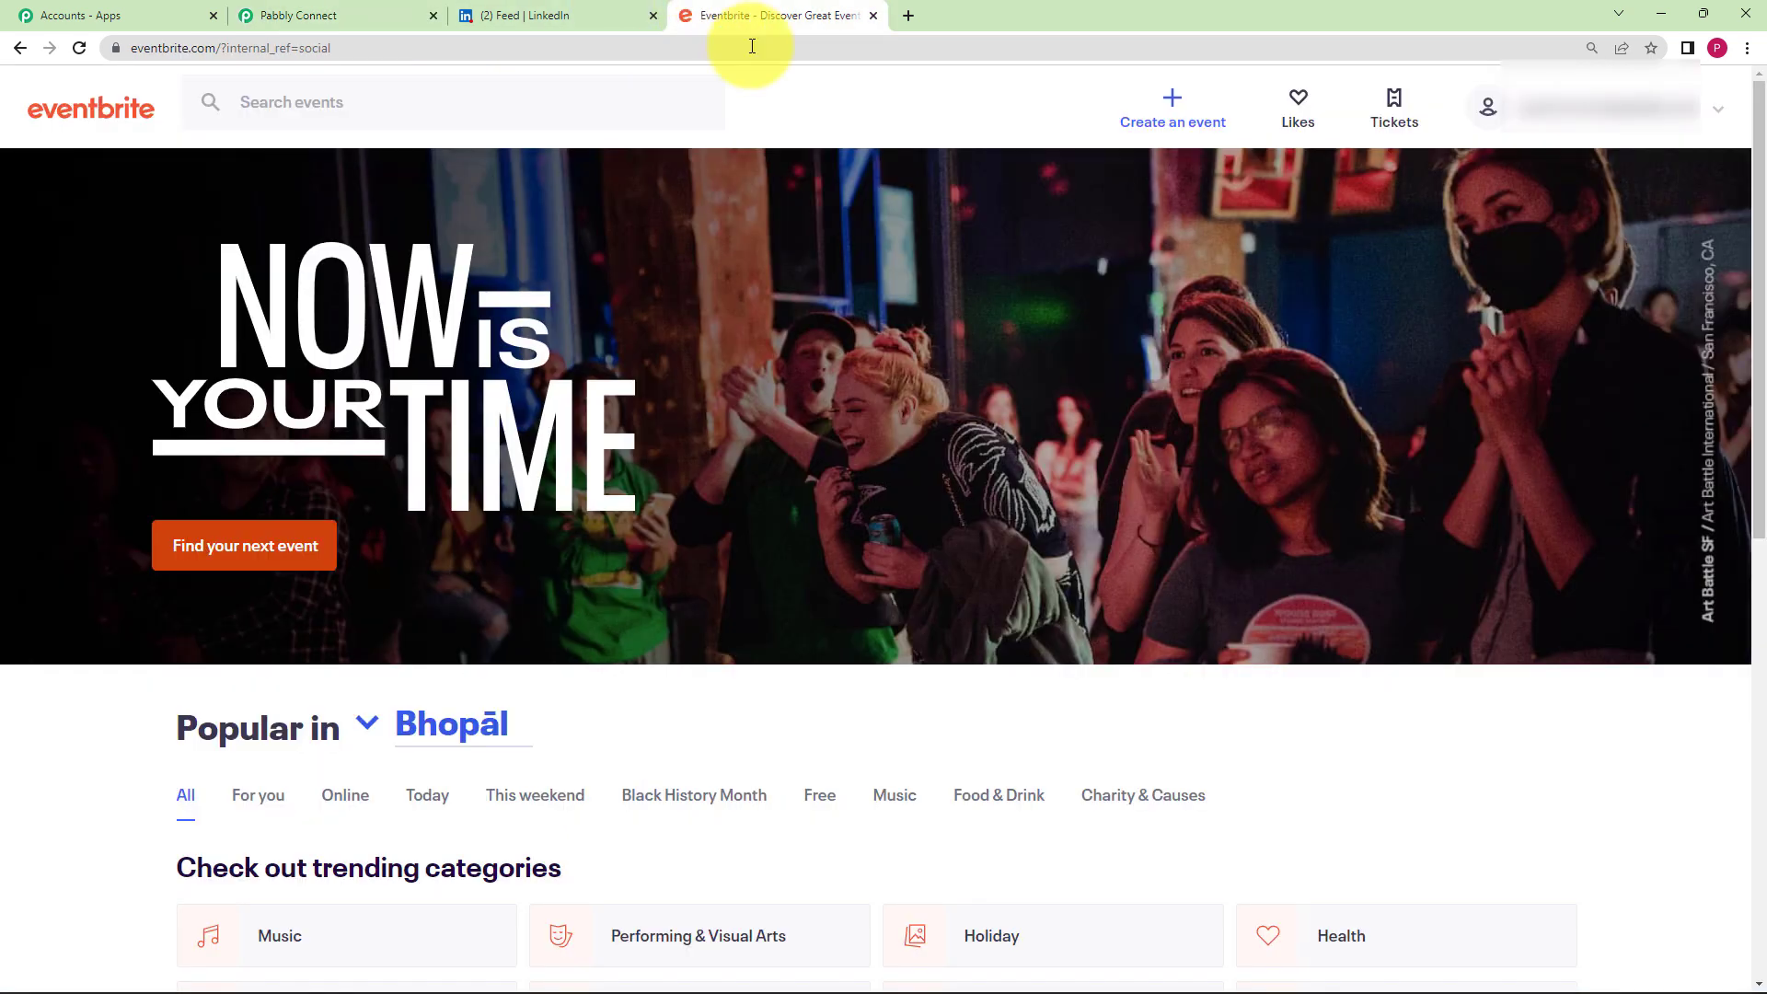
scroll(897, 830, down, 1)
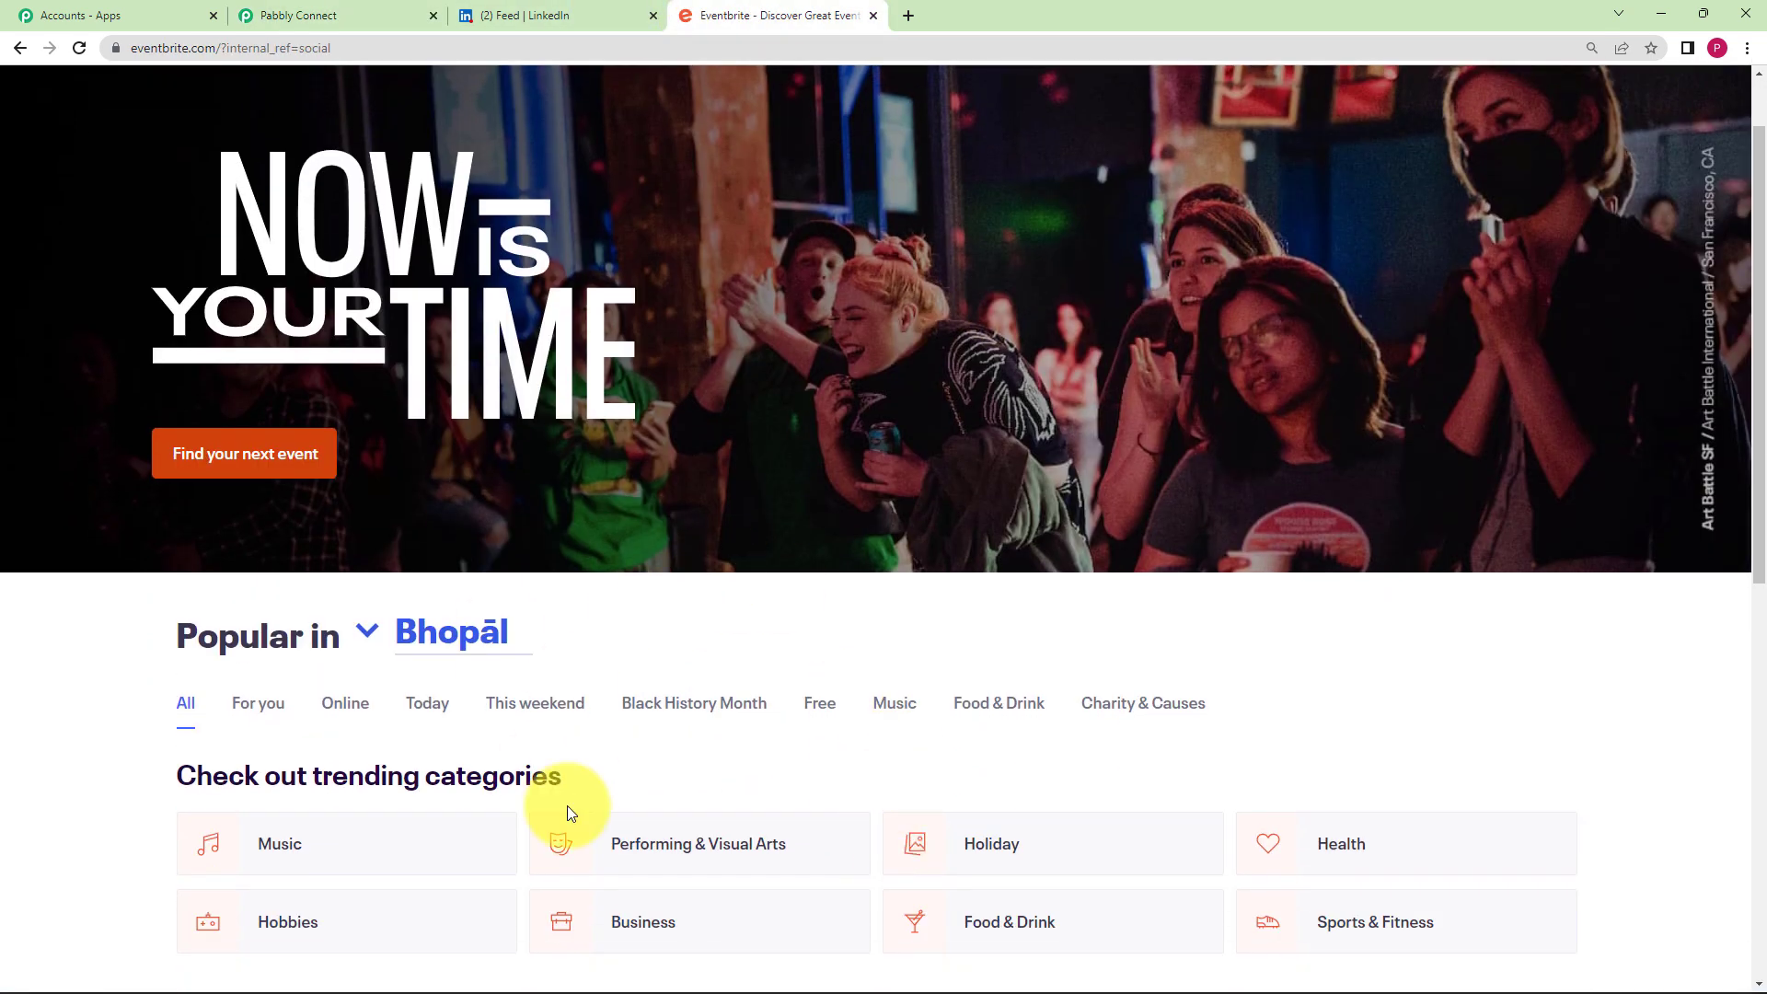
scroll(565, 675, up, 1)
click(405, 16)
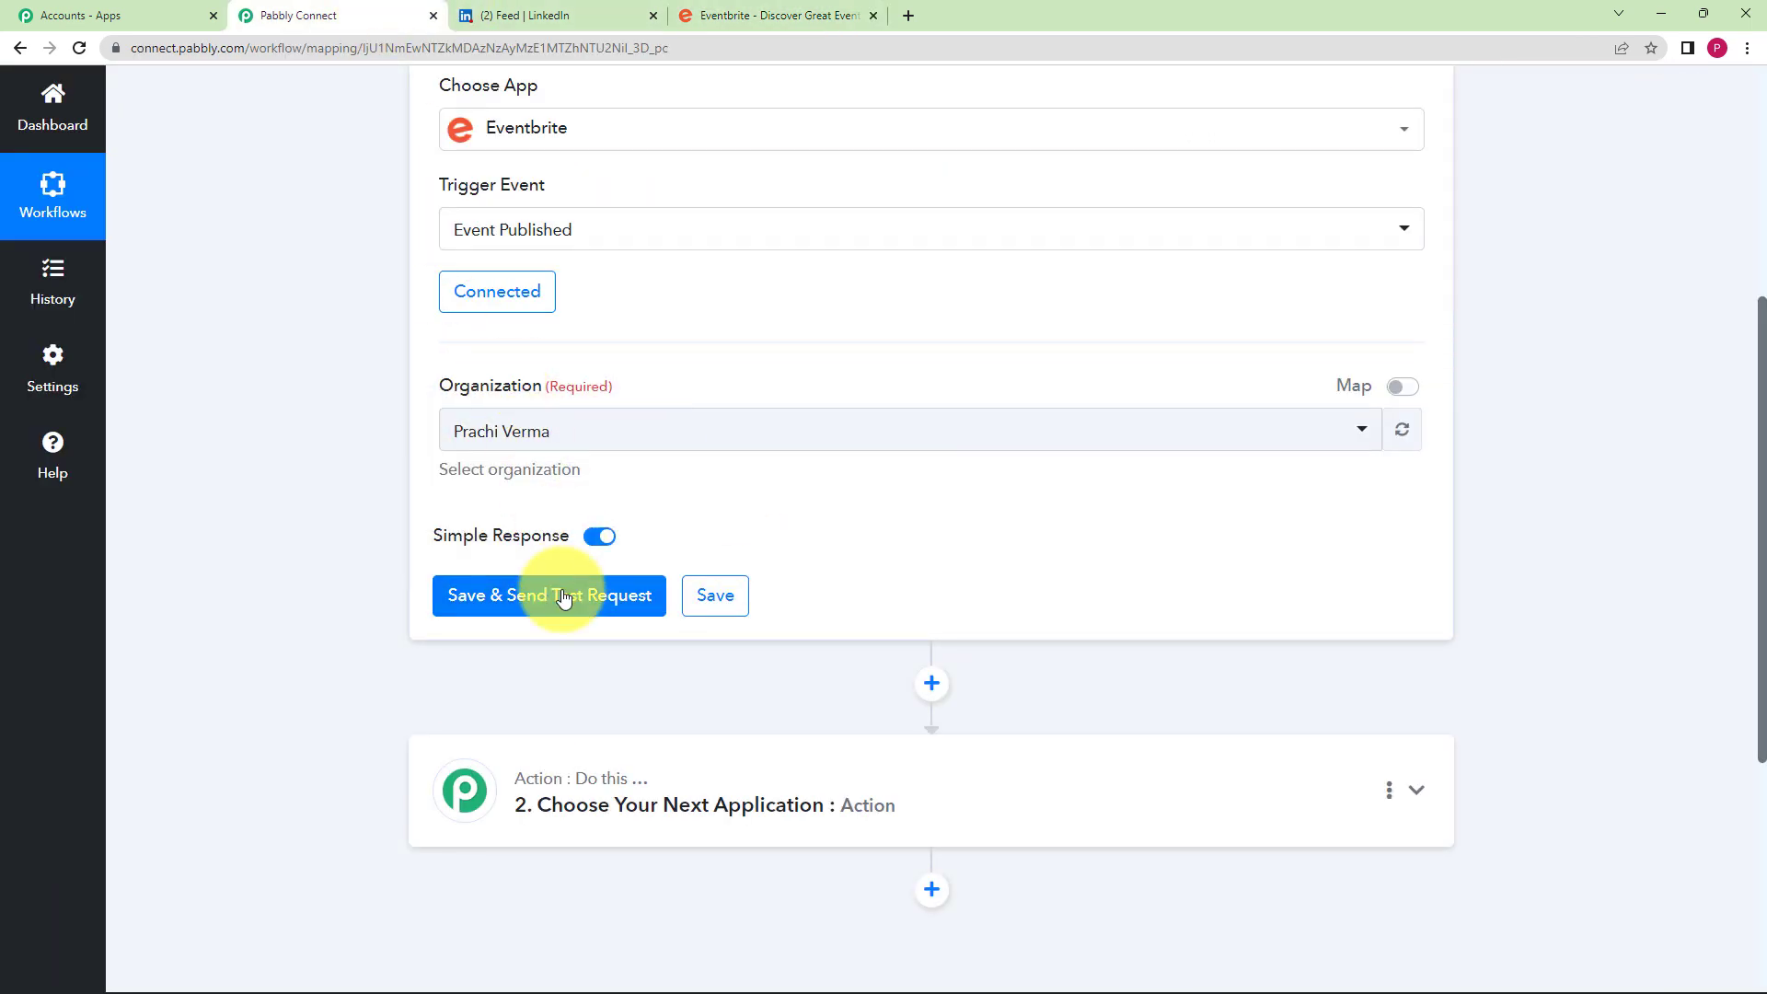
click(522, 600)
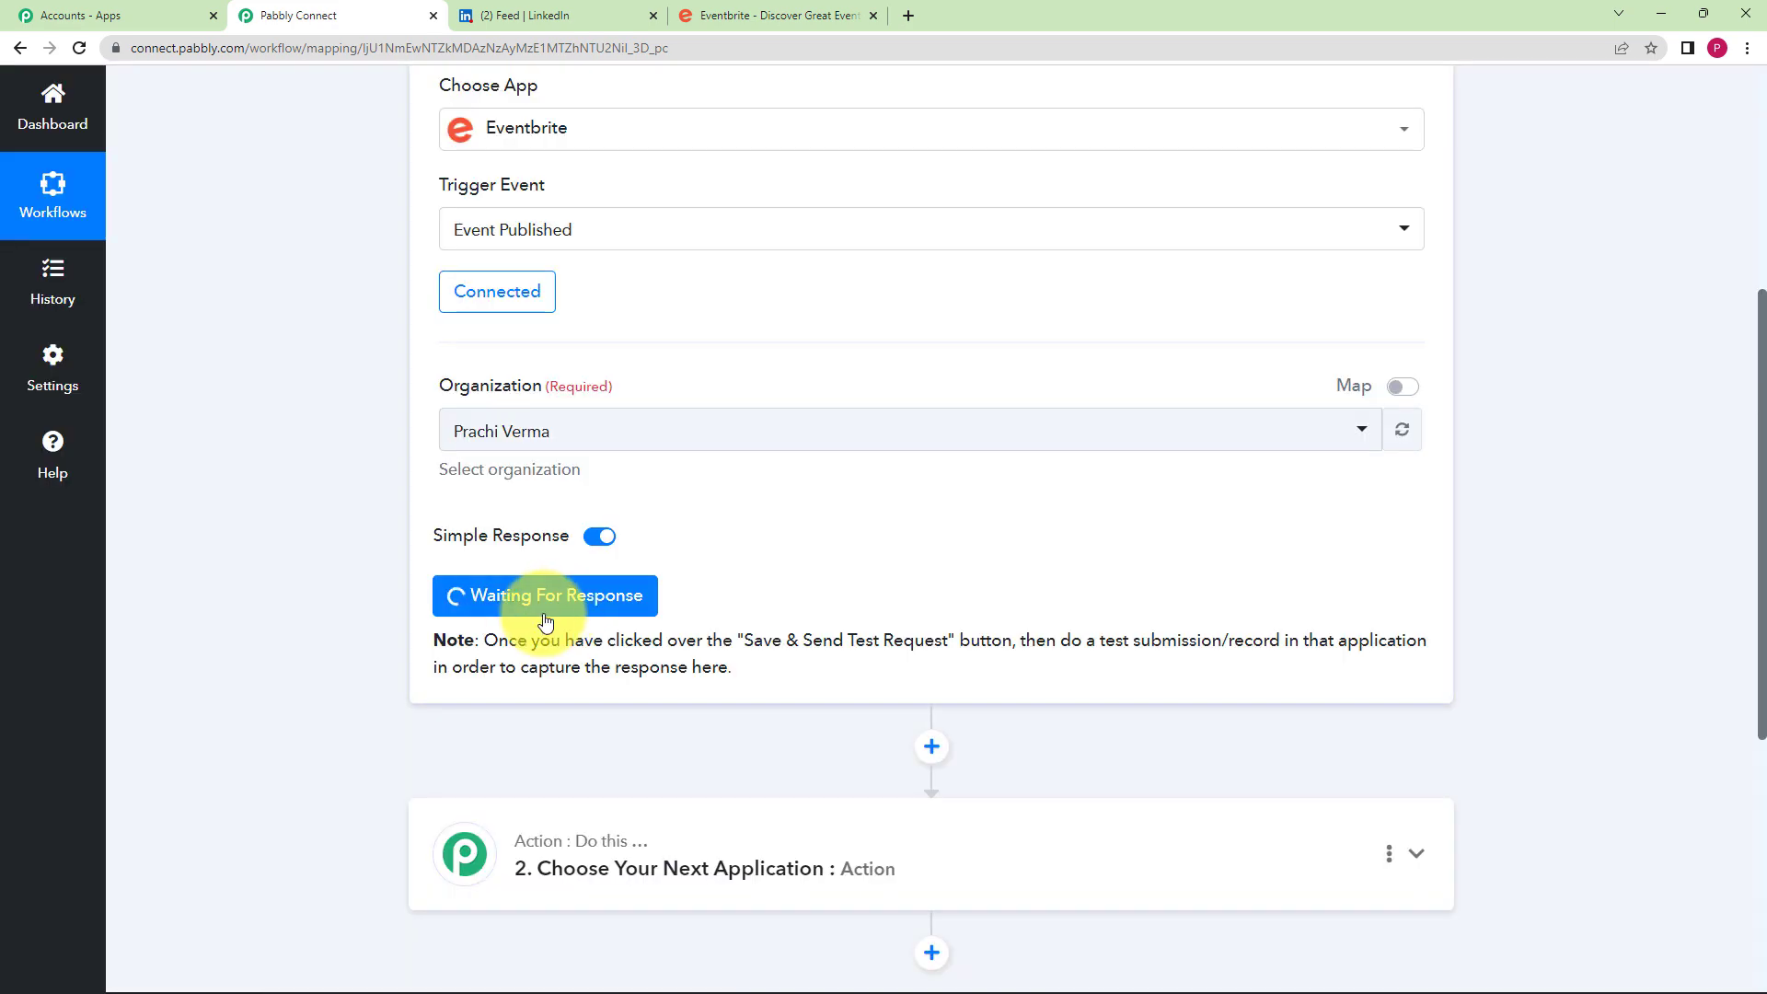
click(753, 11)
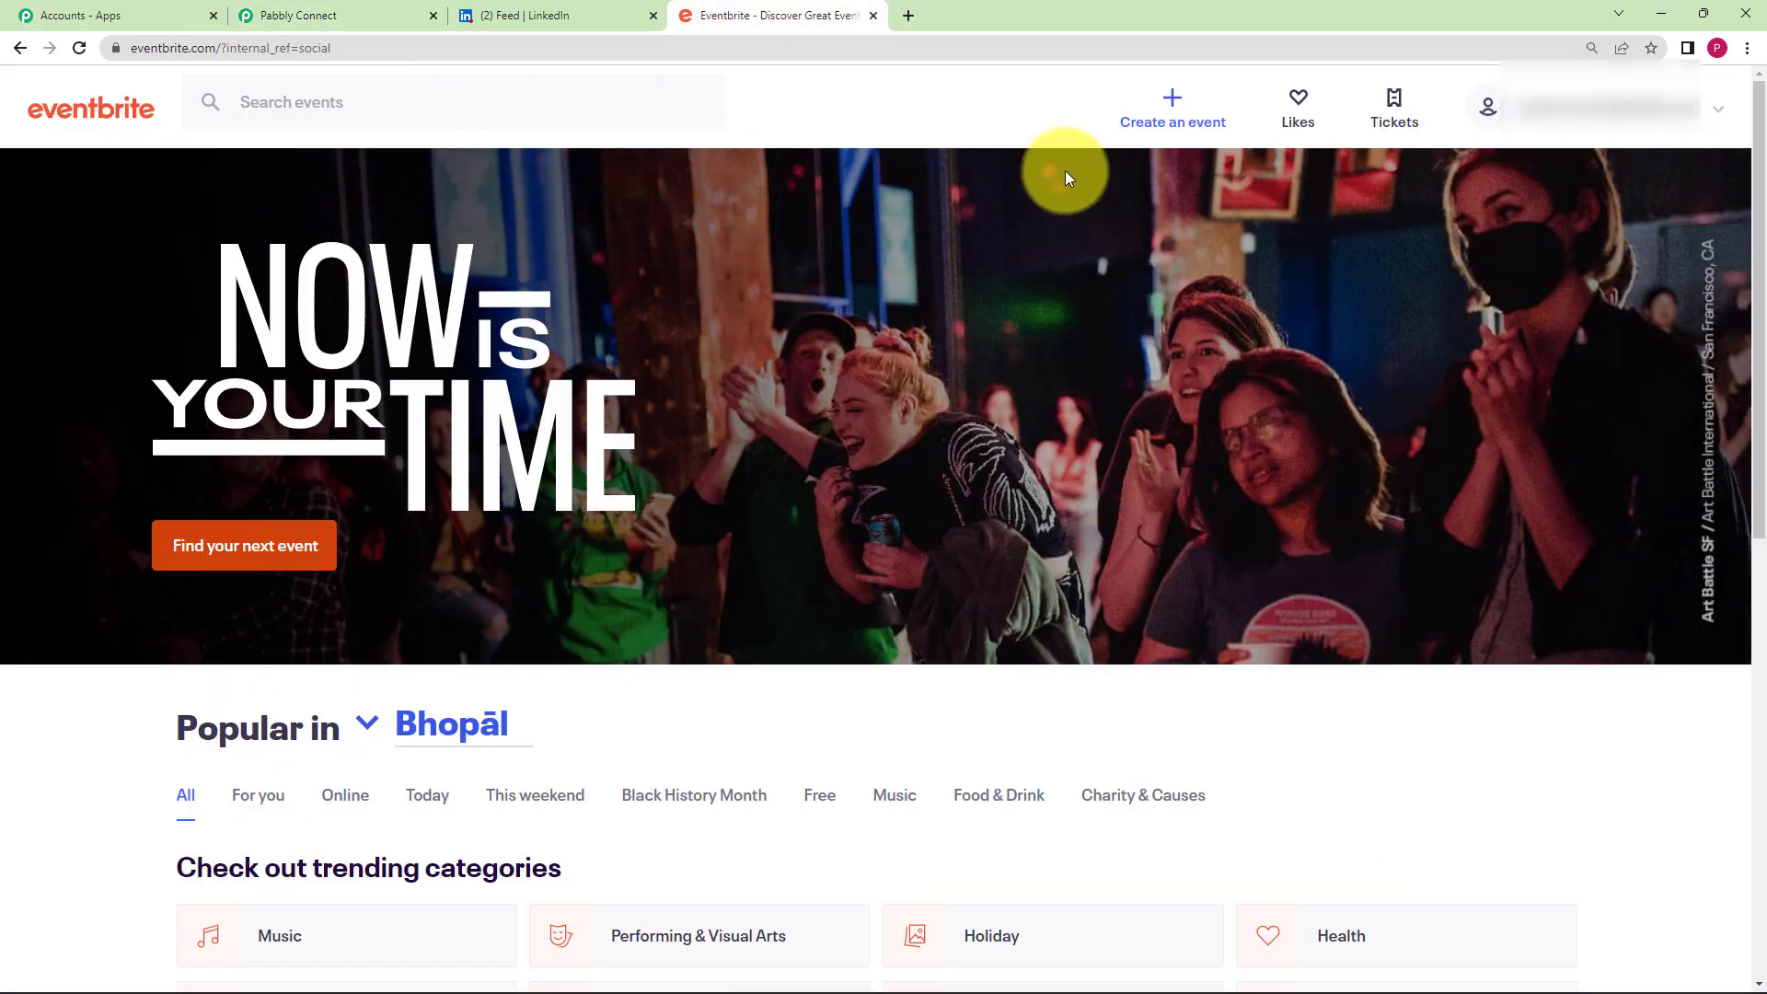
- Start a new Eventbrite event titled 'Music Festival' and confirm the organizer profile
click(1174, 115)
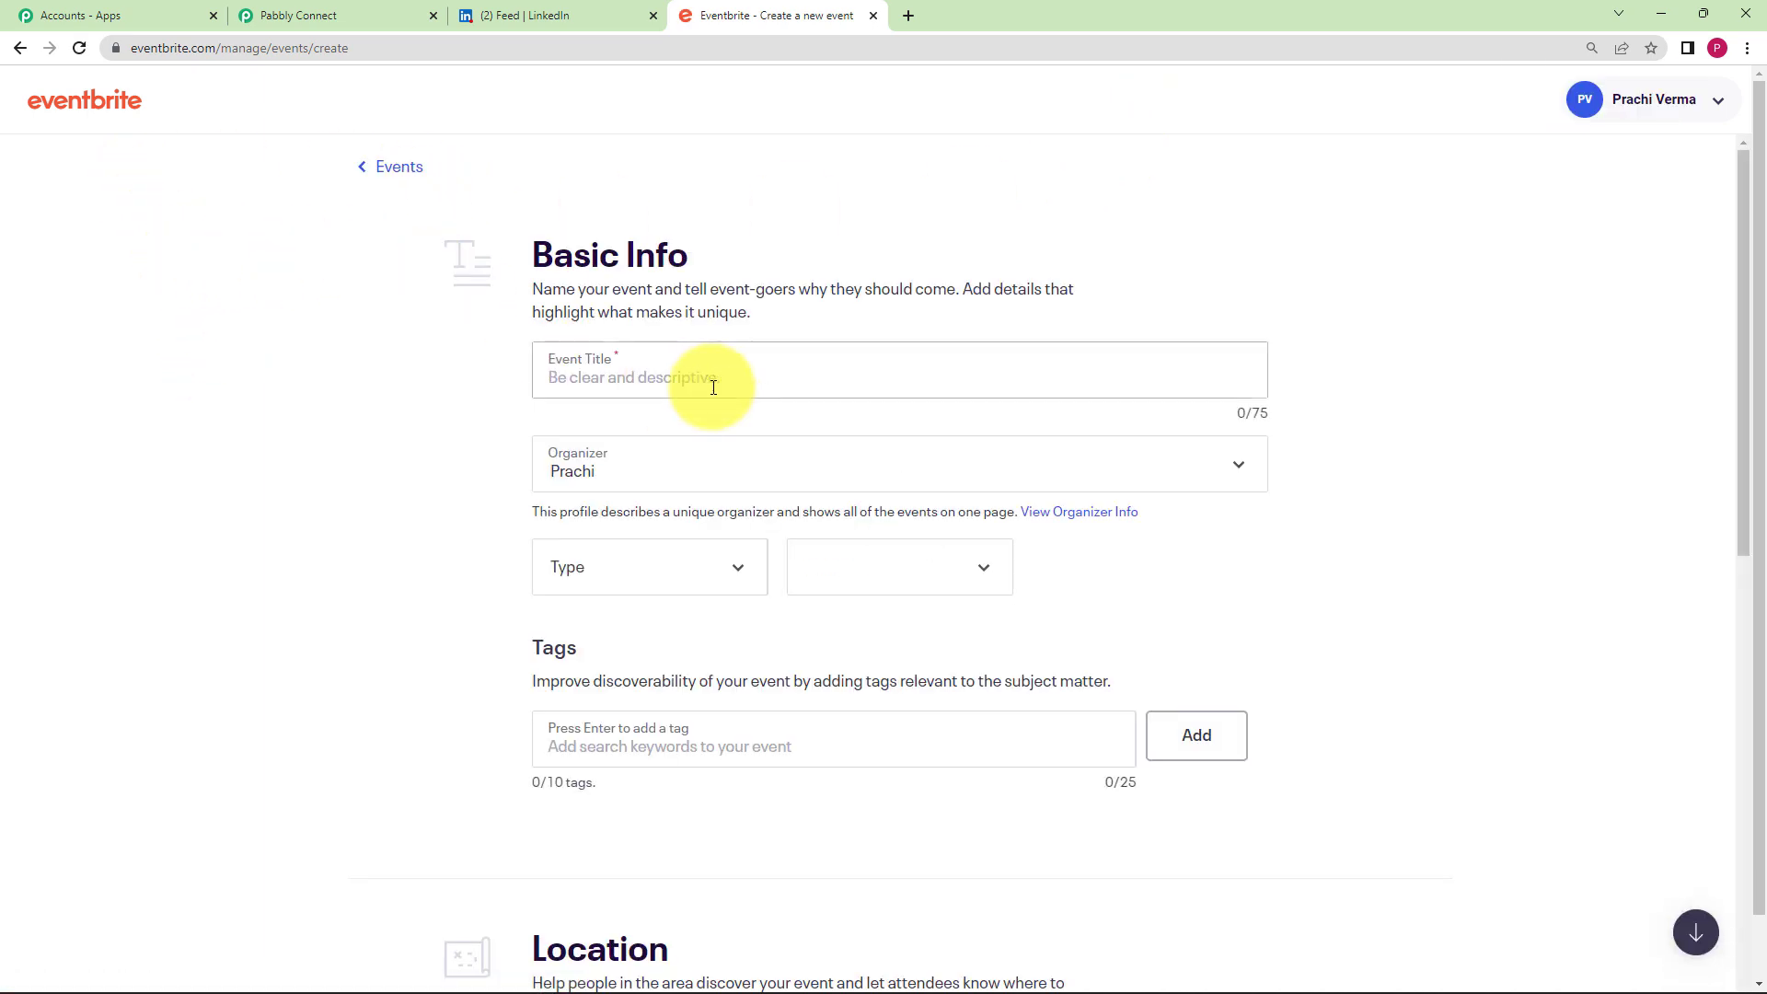
click(713, 388)
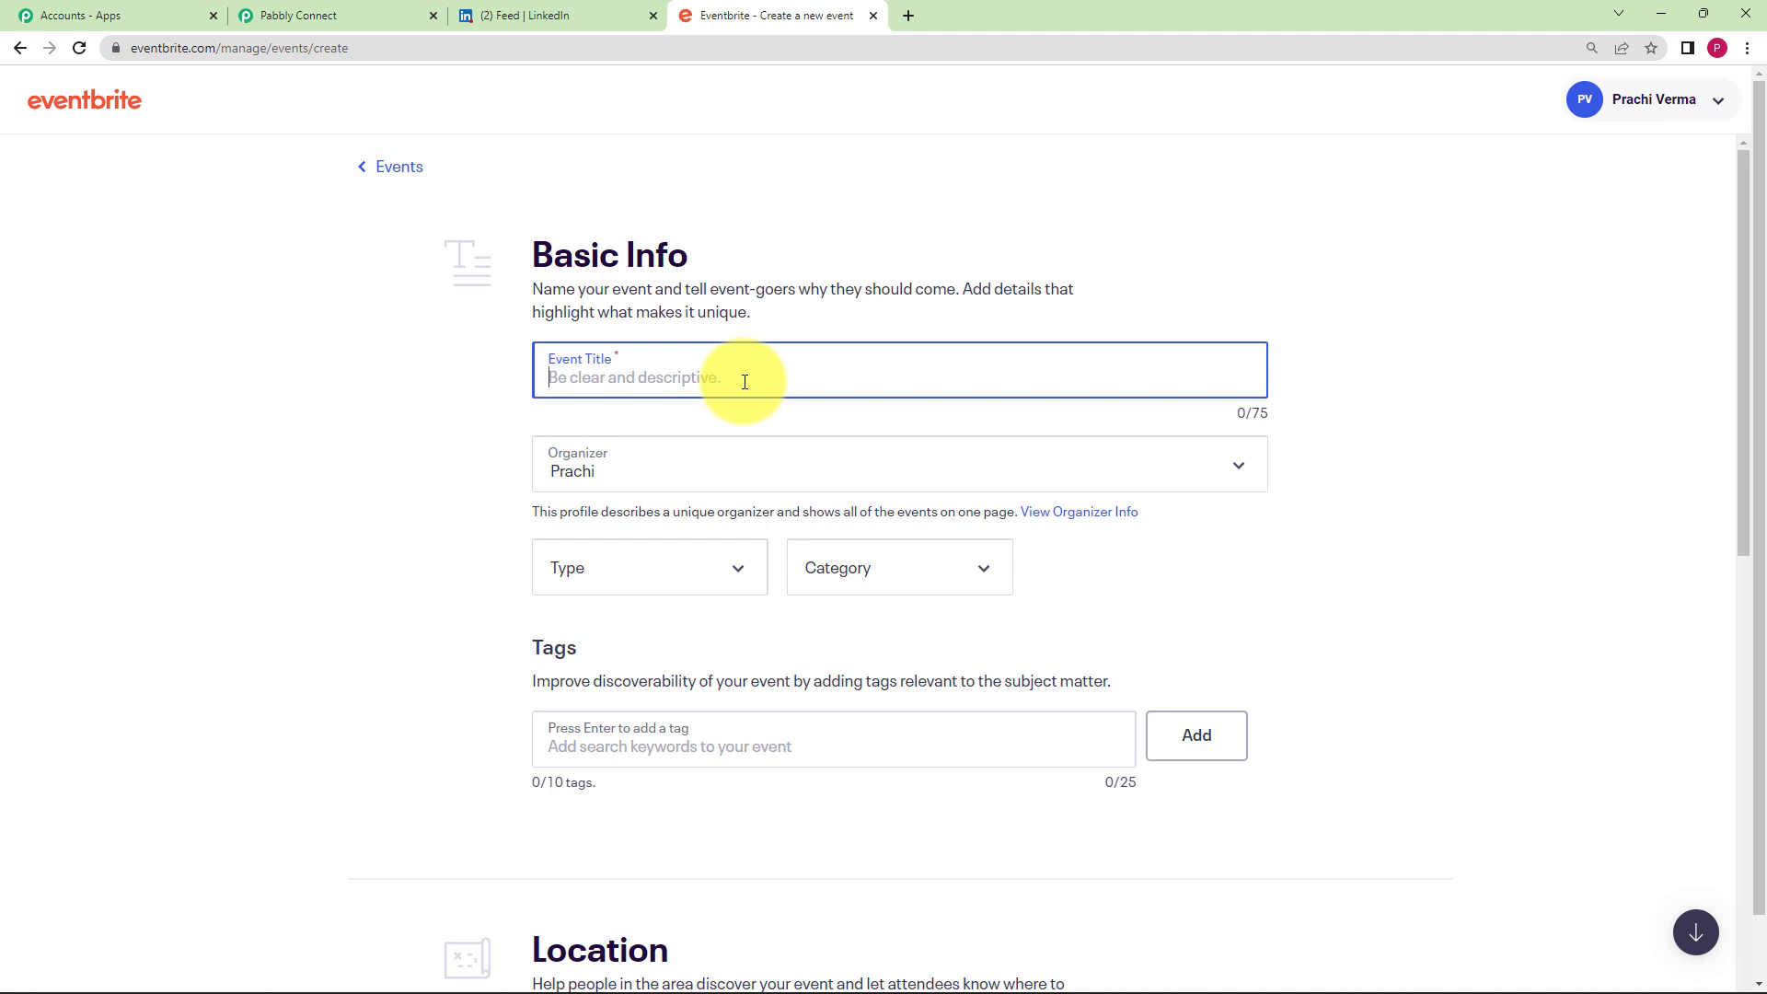
text(Music )
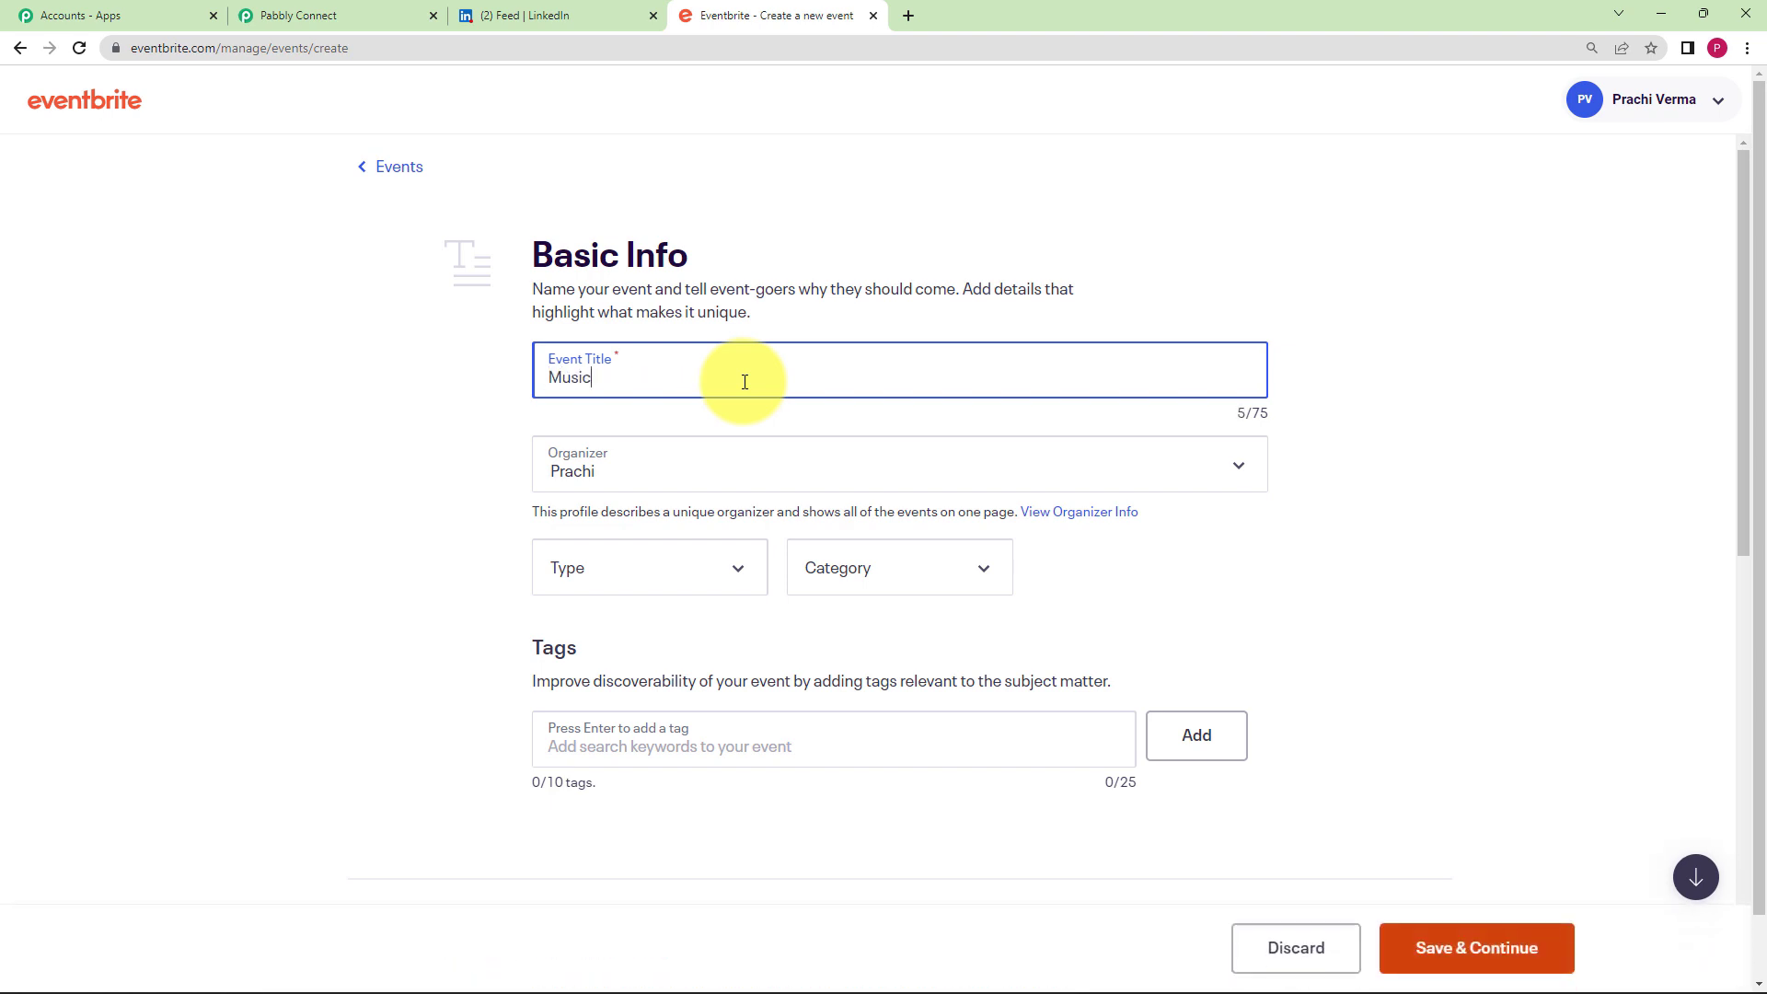
text(Festival)
click(710, 486)
click(681, 500)
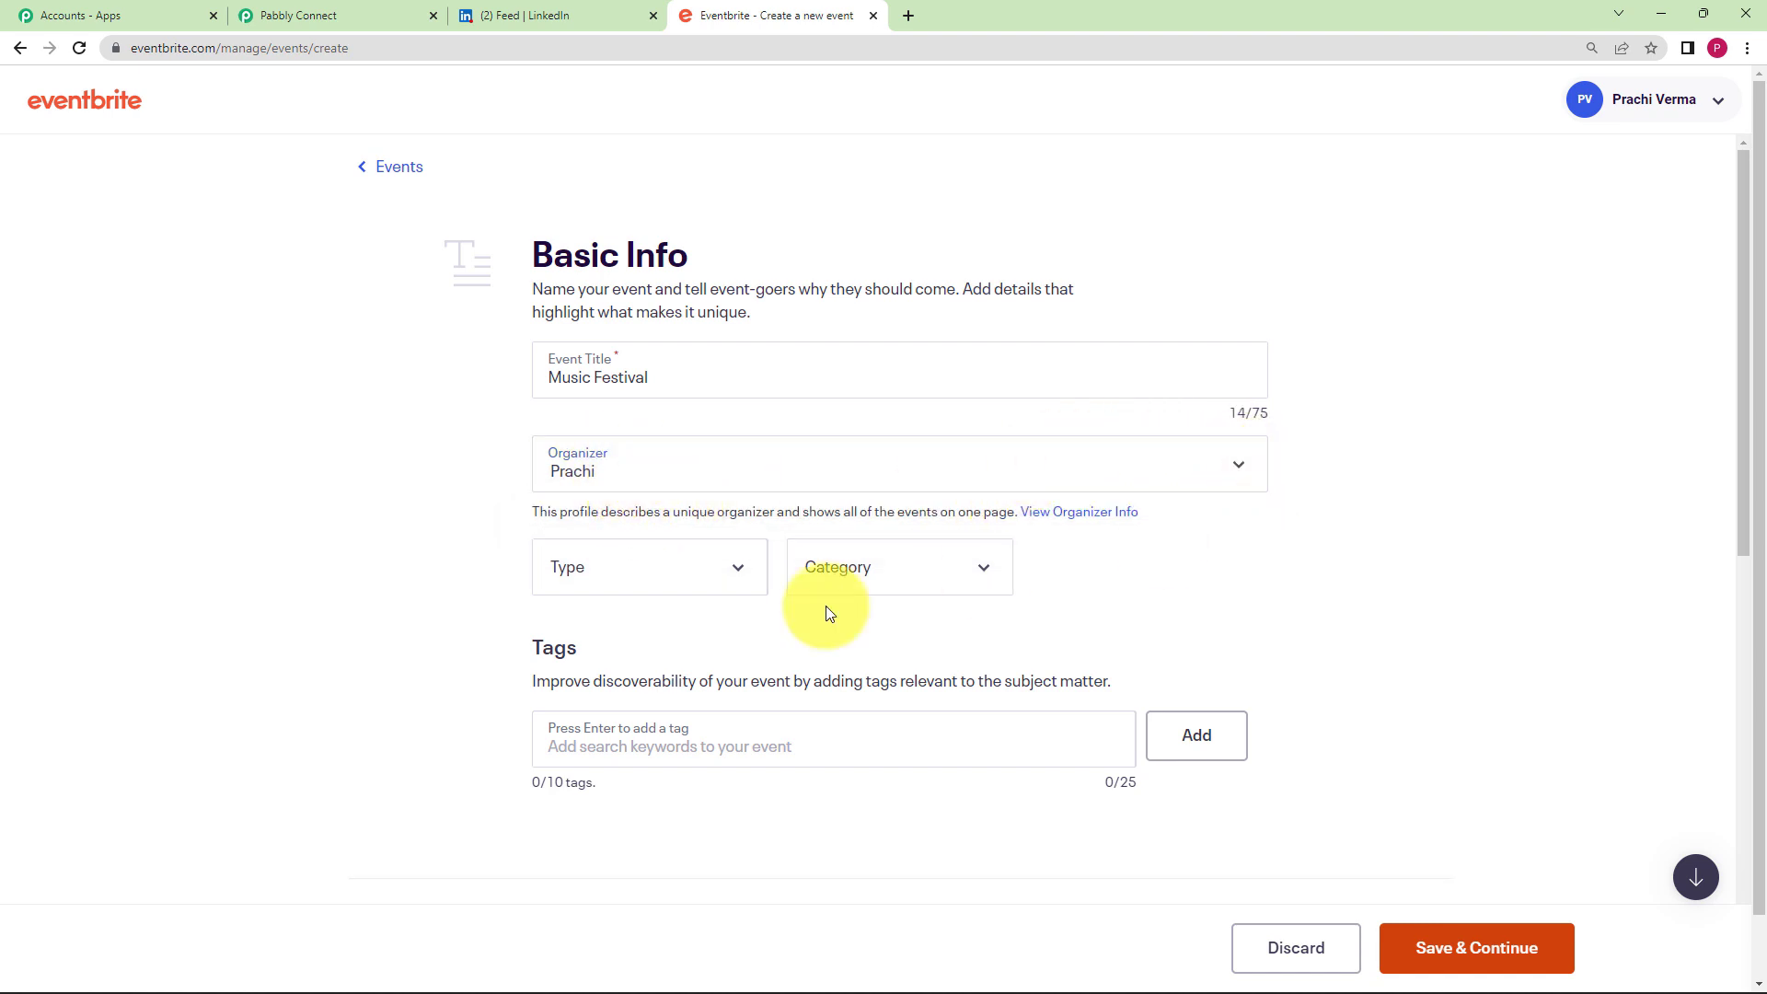
- Set the event type to Party or Social Gathering, category Music, sub-category Folk
click(602, 580)
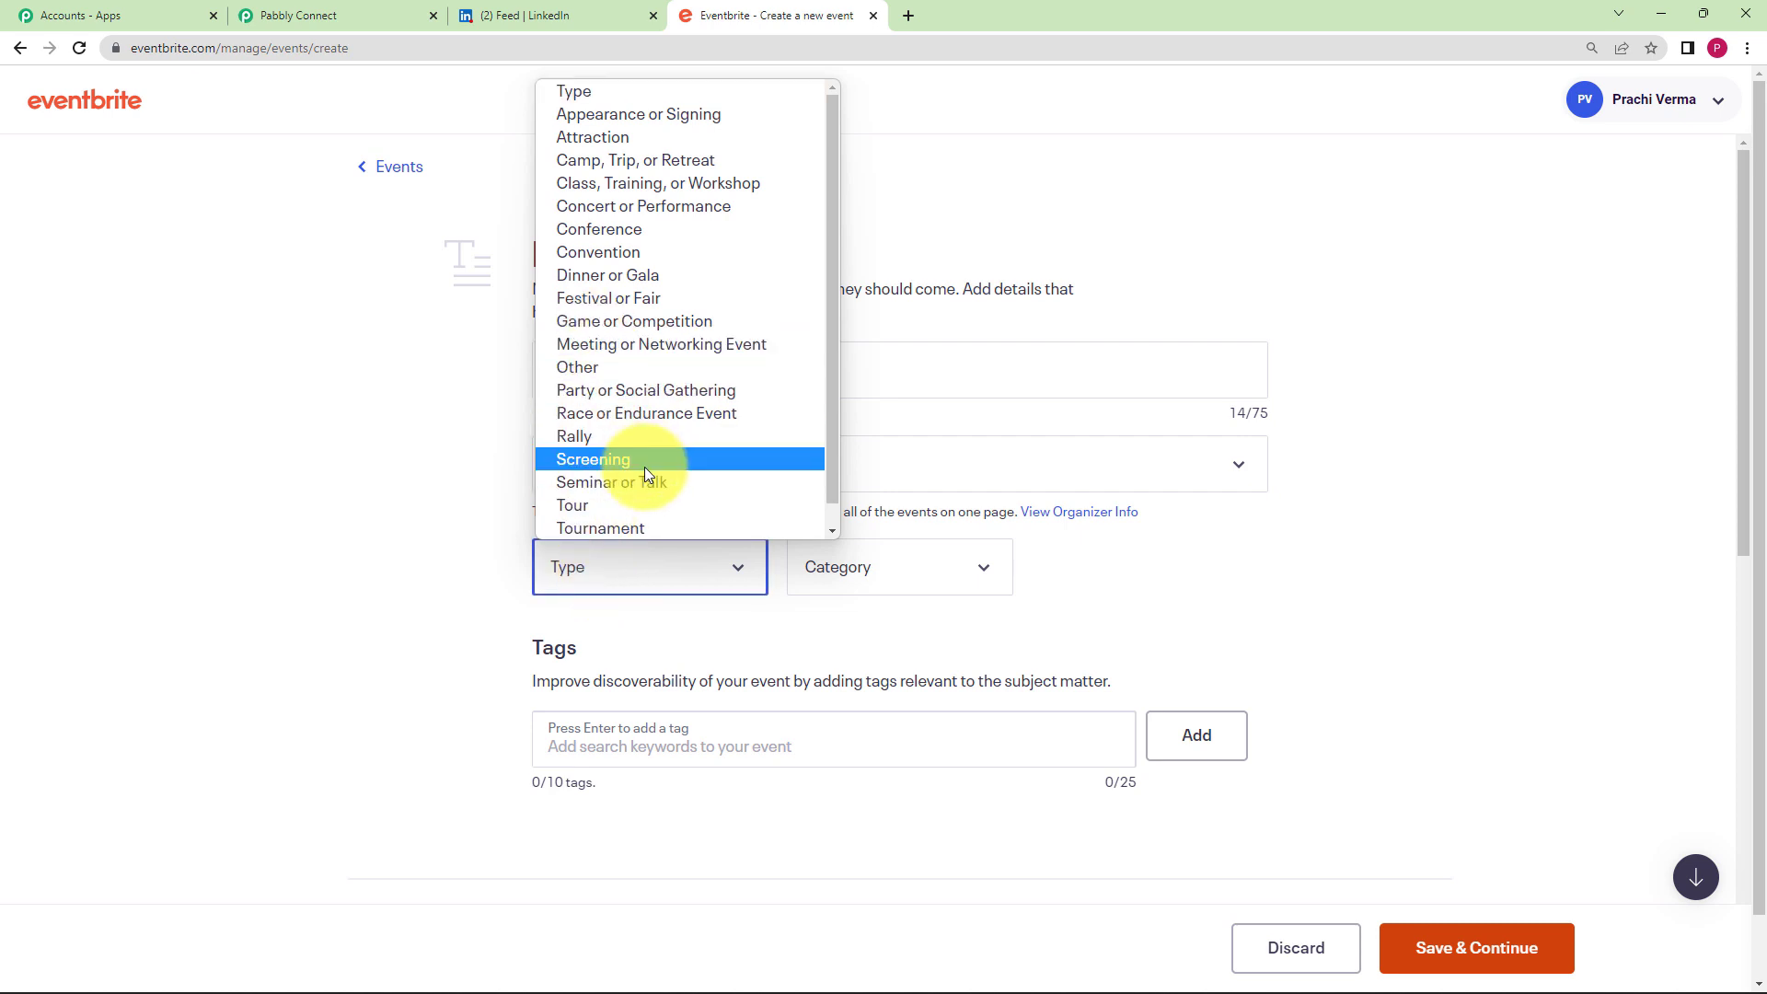
click(603, 390)
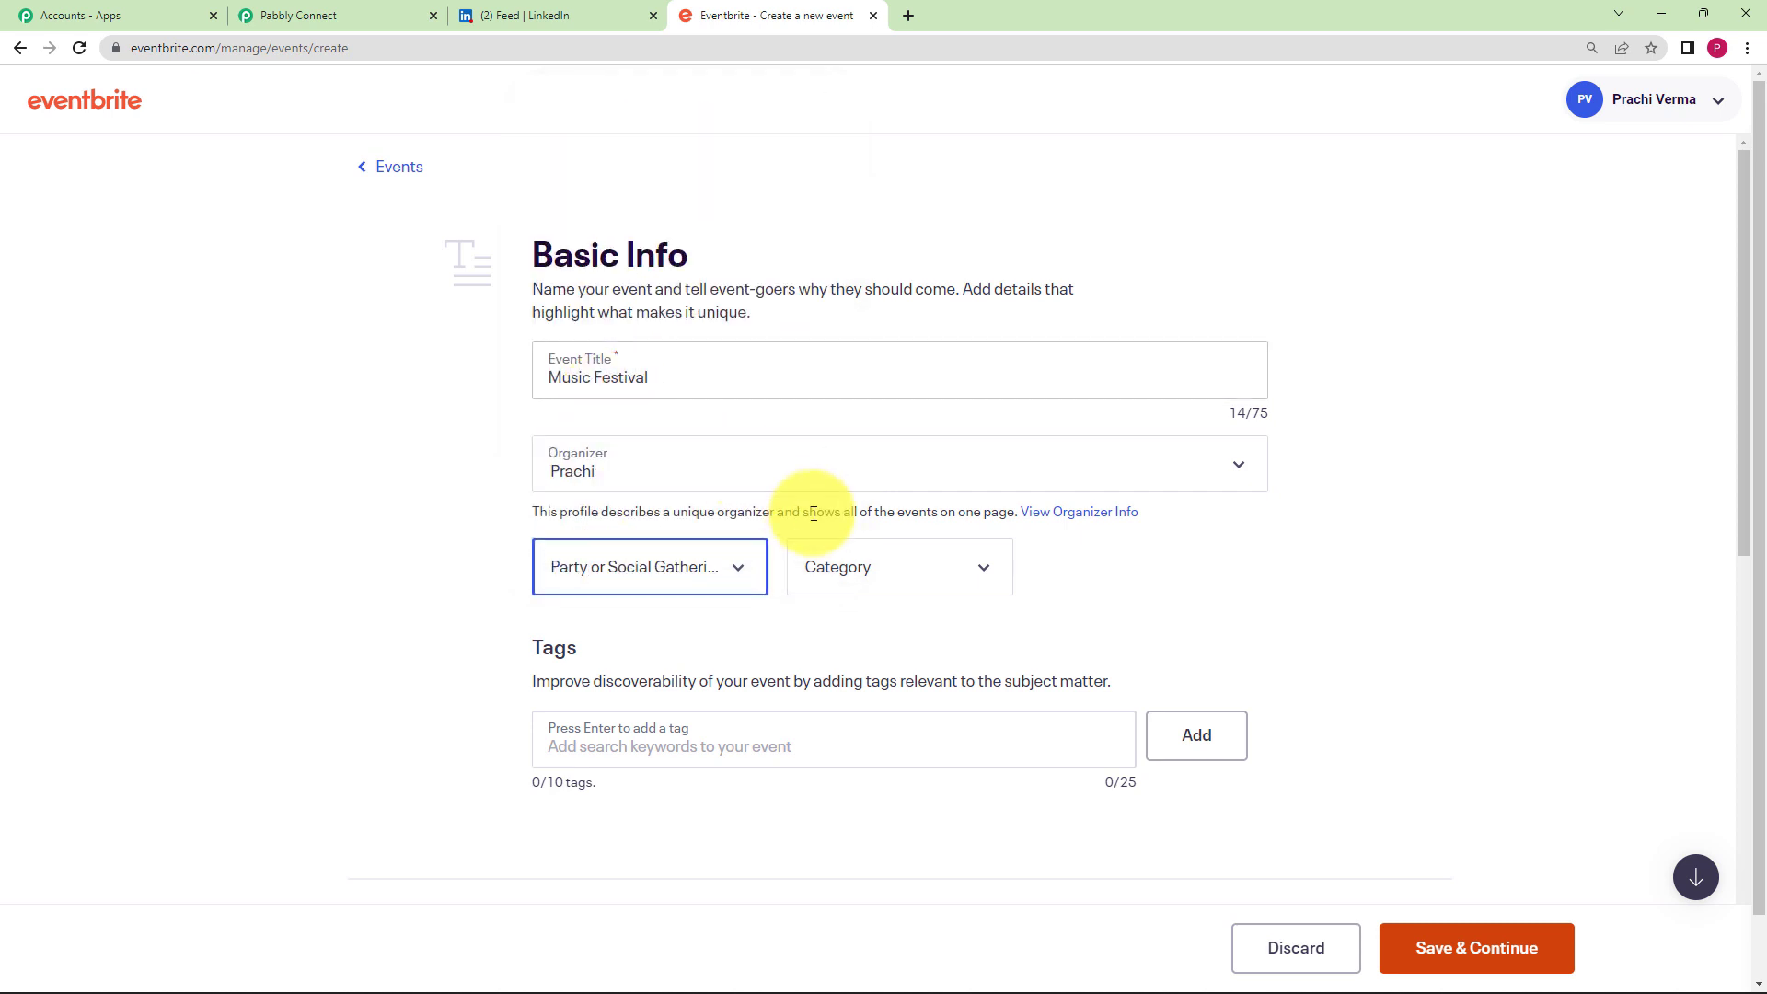
click(849, 580)
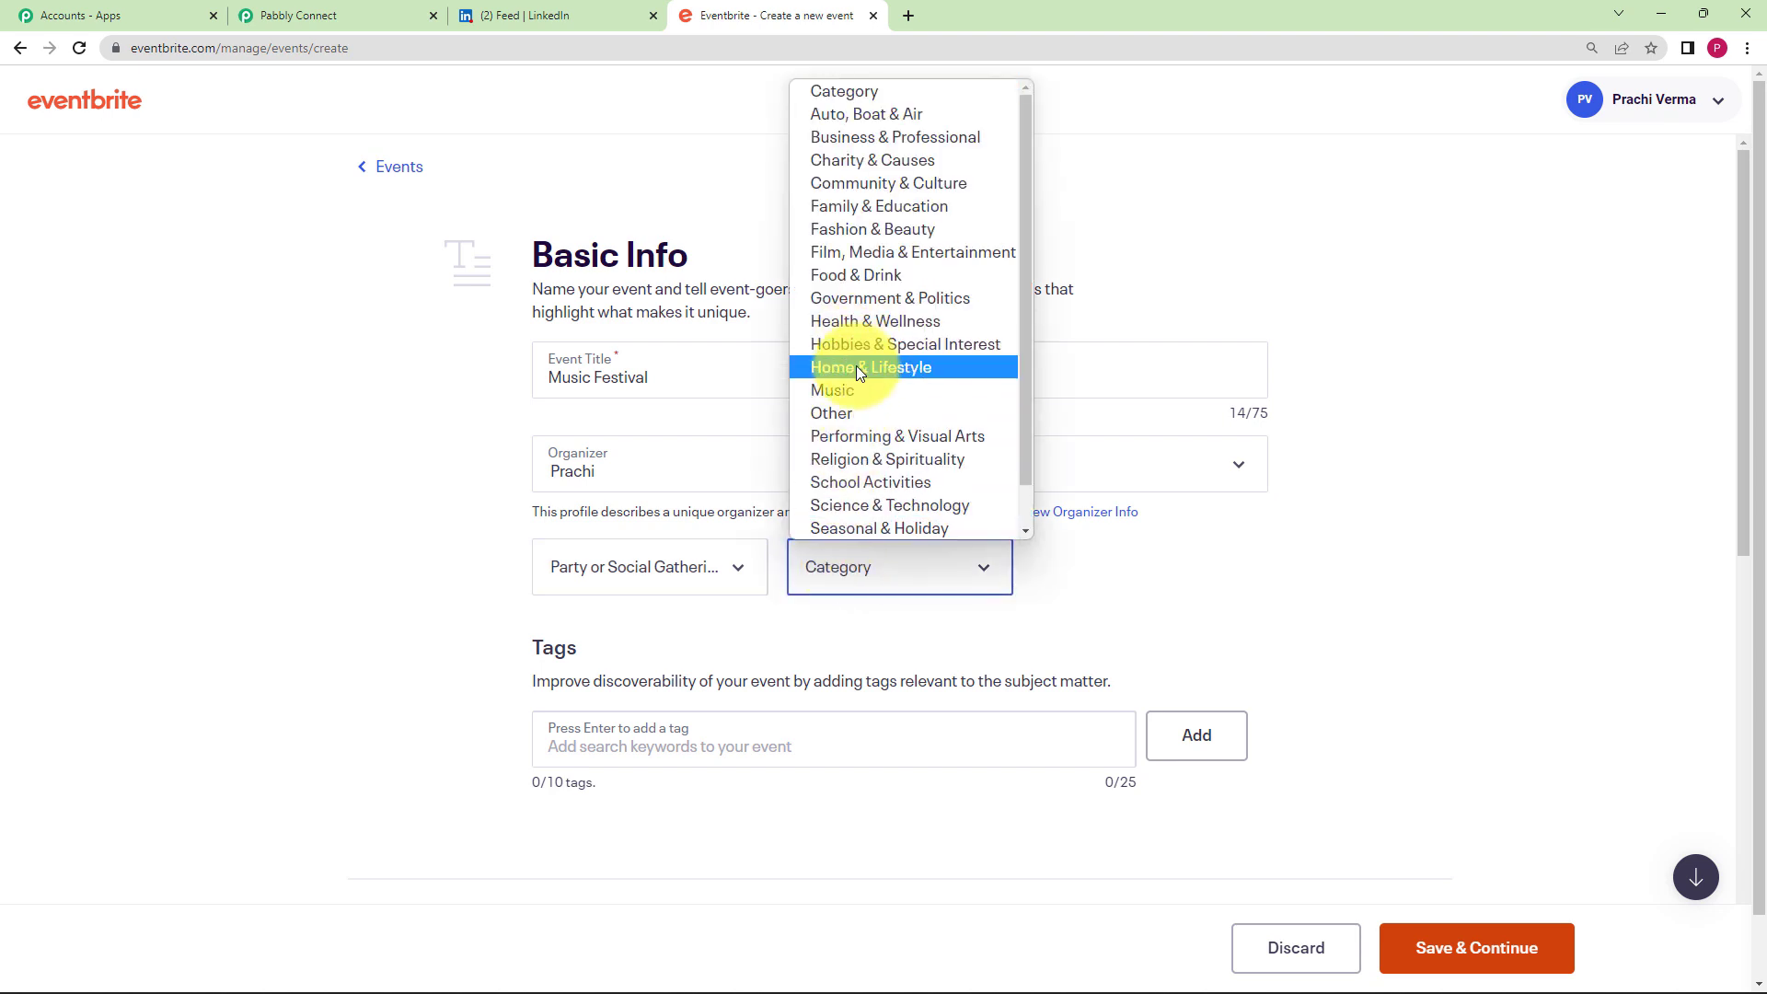
click(832, 390)
click(1088, 565)
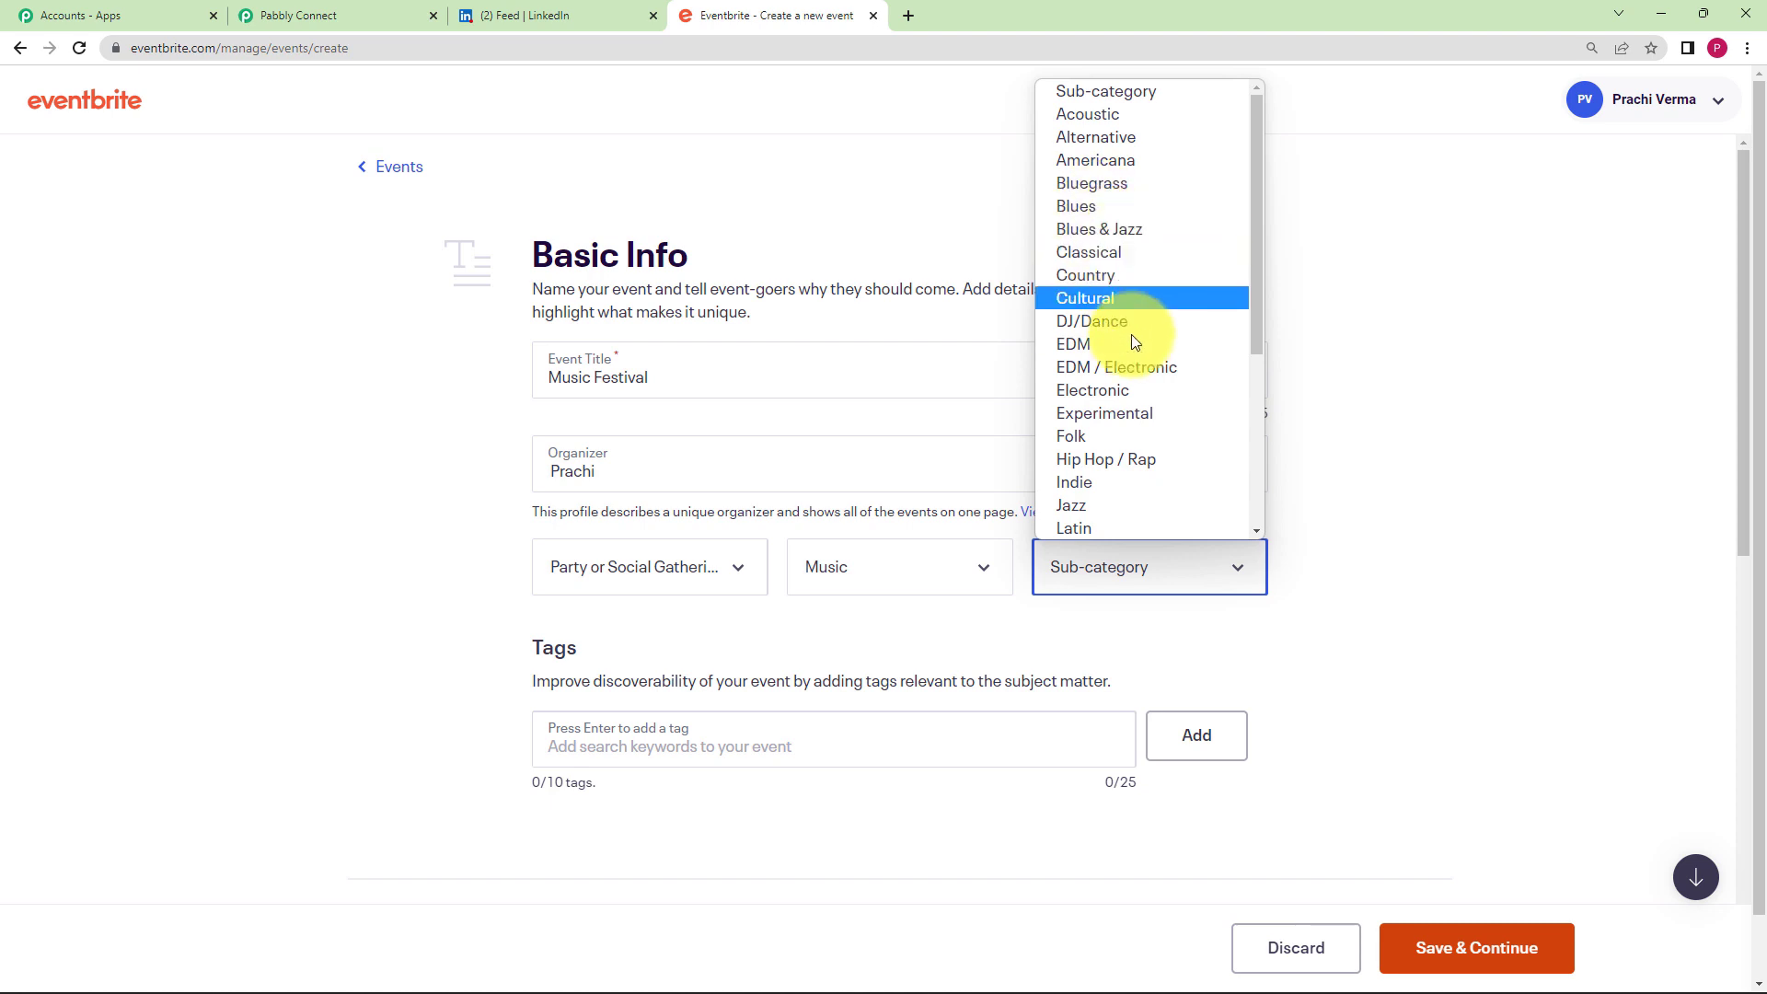
click(1130, 440)
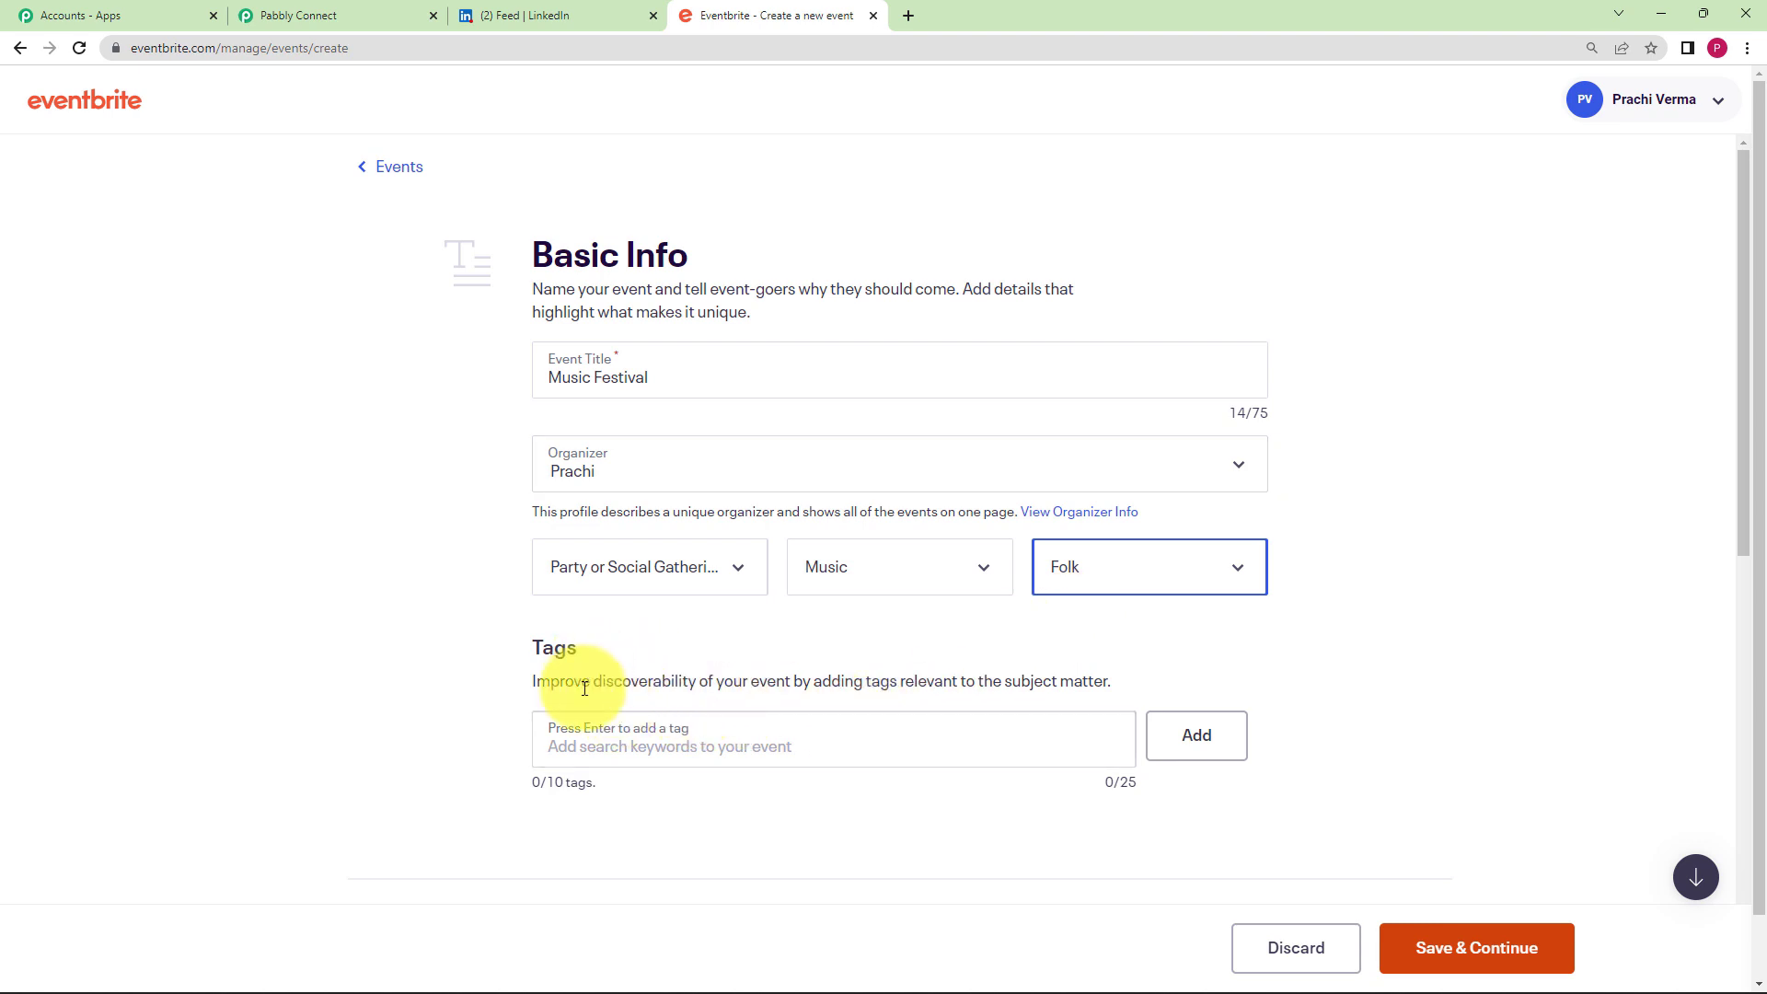
- Tag the event with music, musician, musicvenue and musical_theatre
click(584, 736)
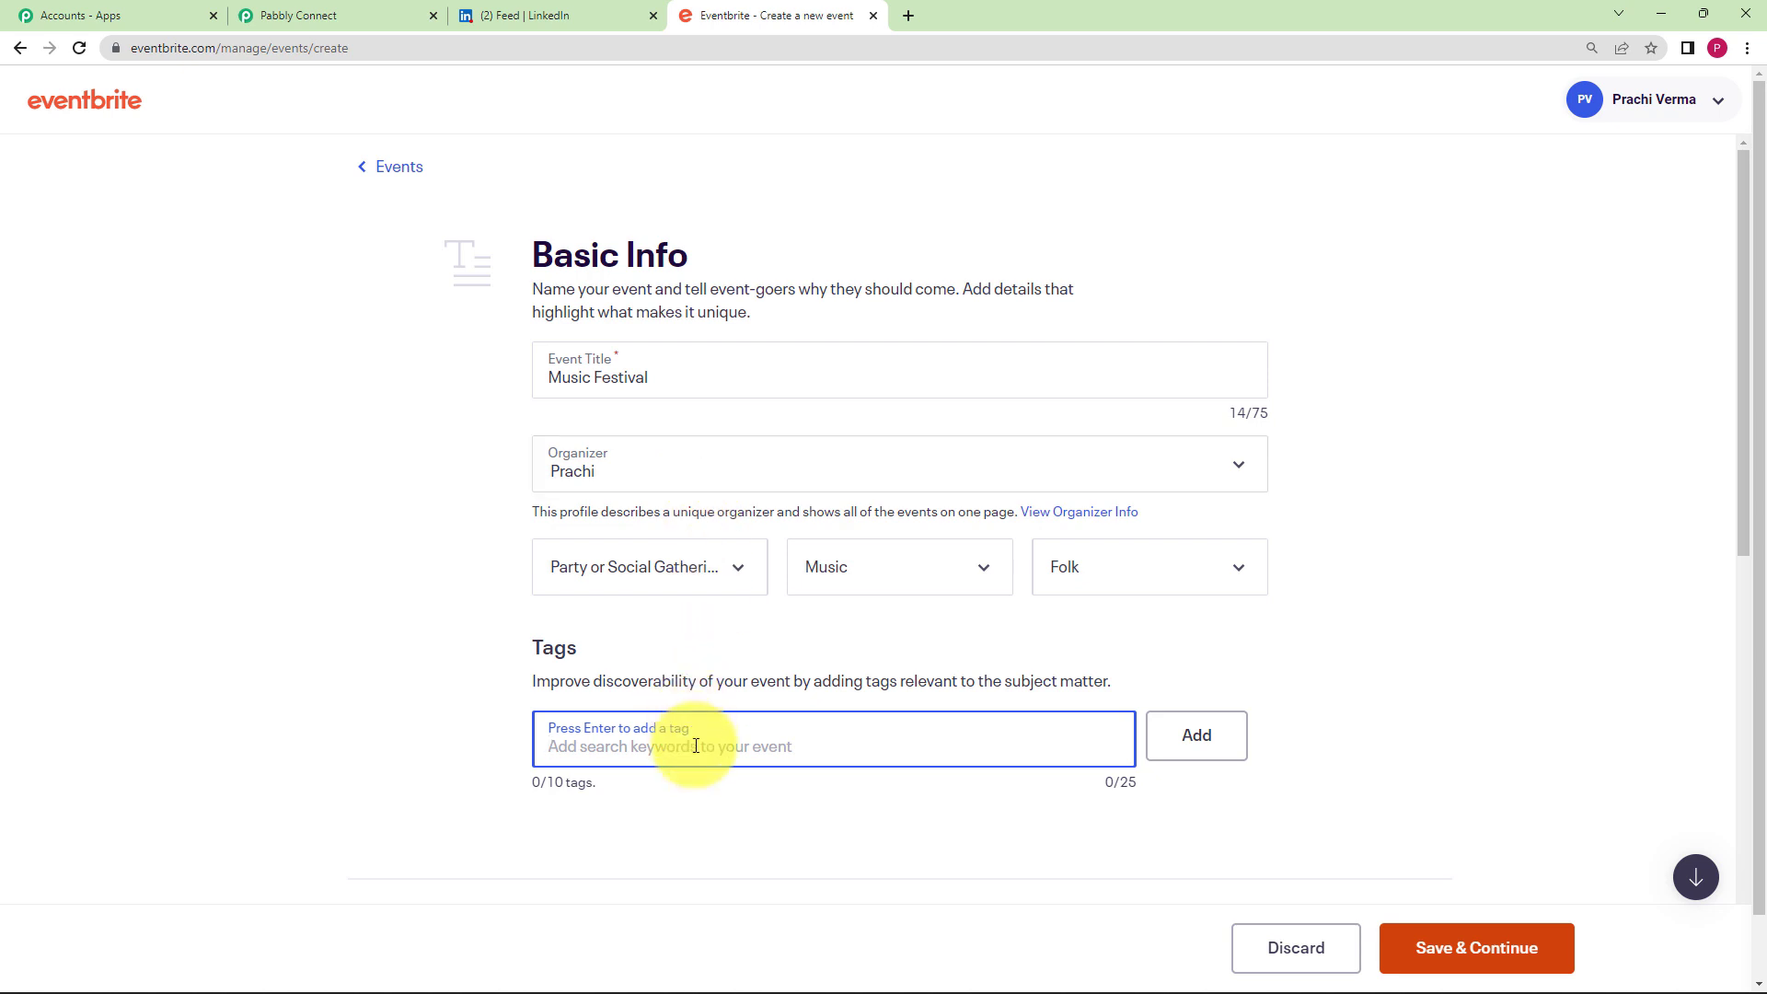
text(music)
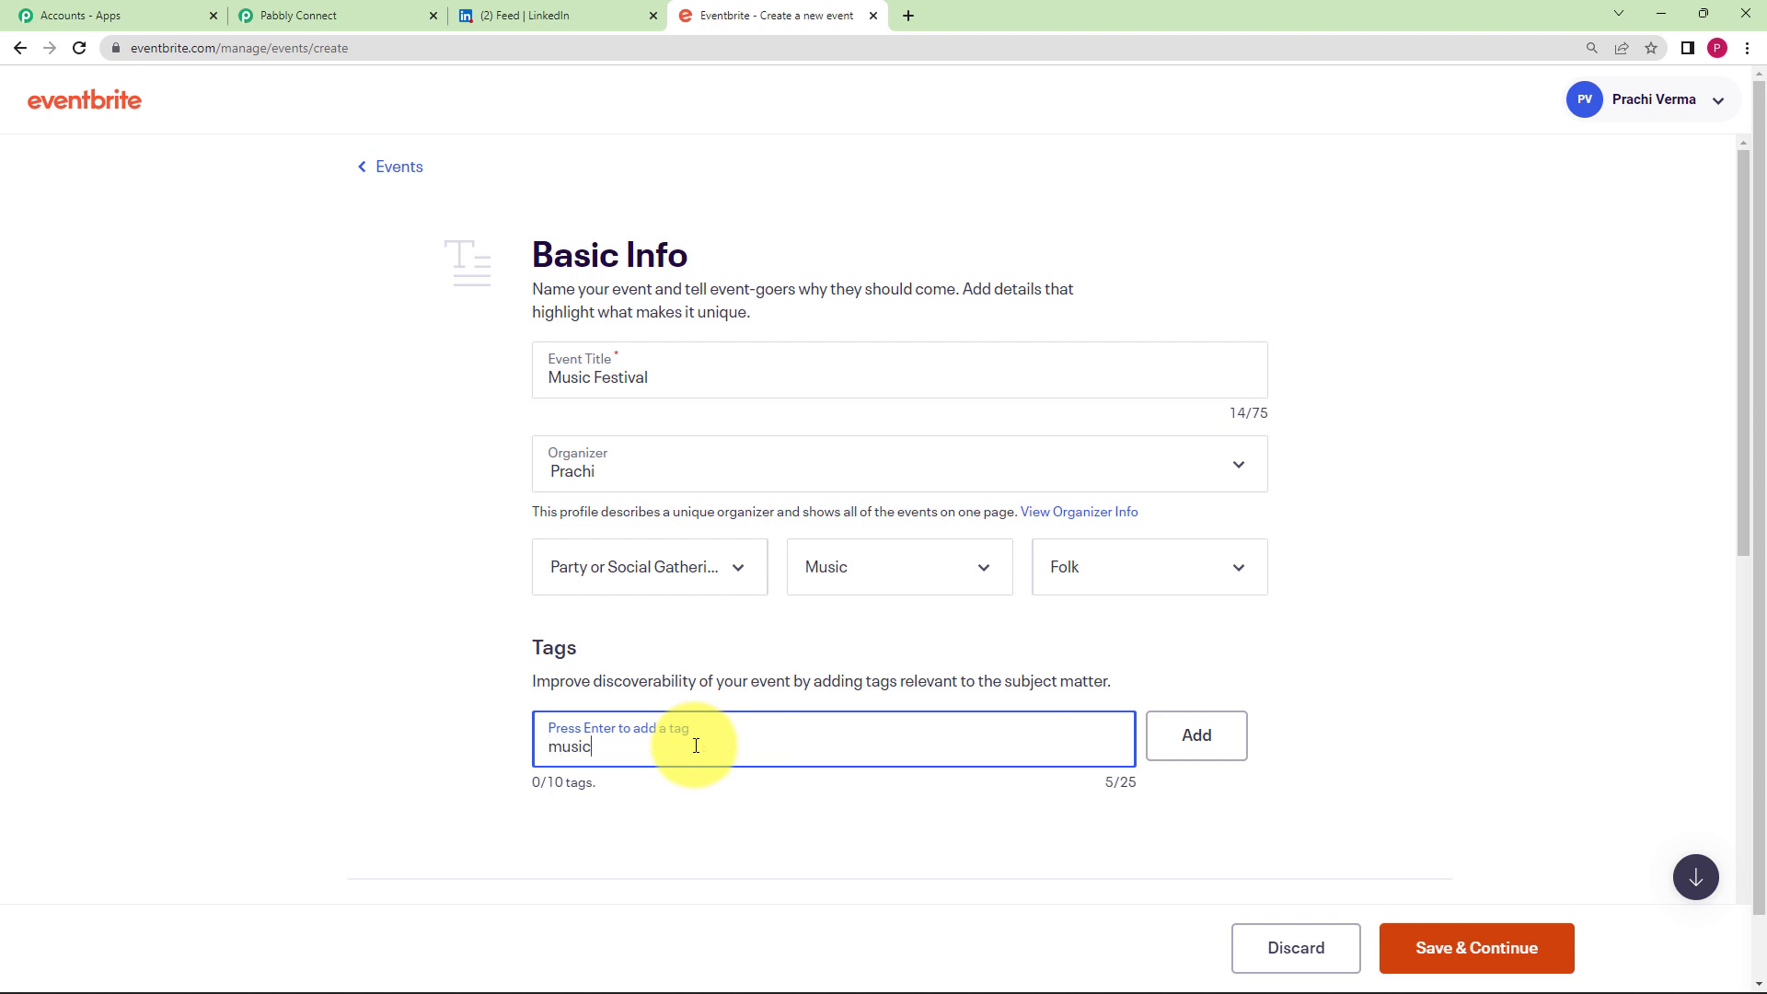
scroll(497, 782, down, 2)
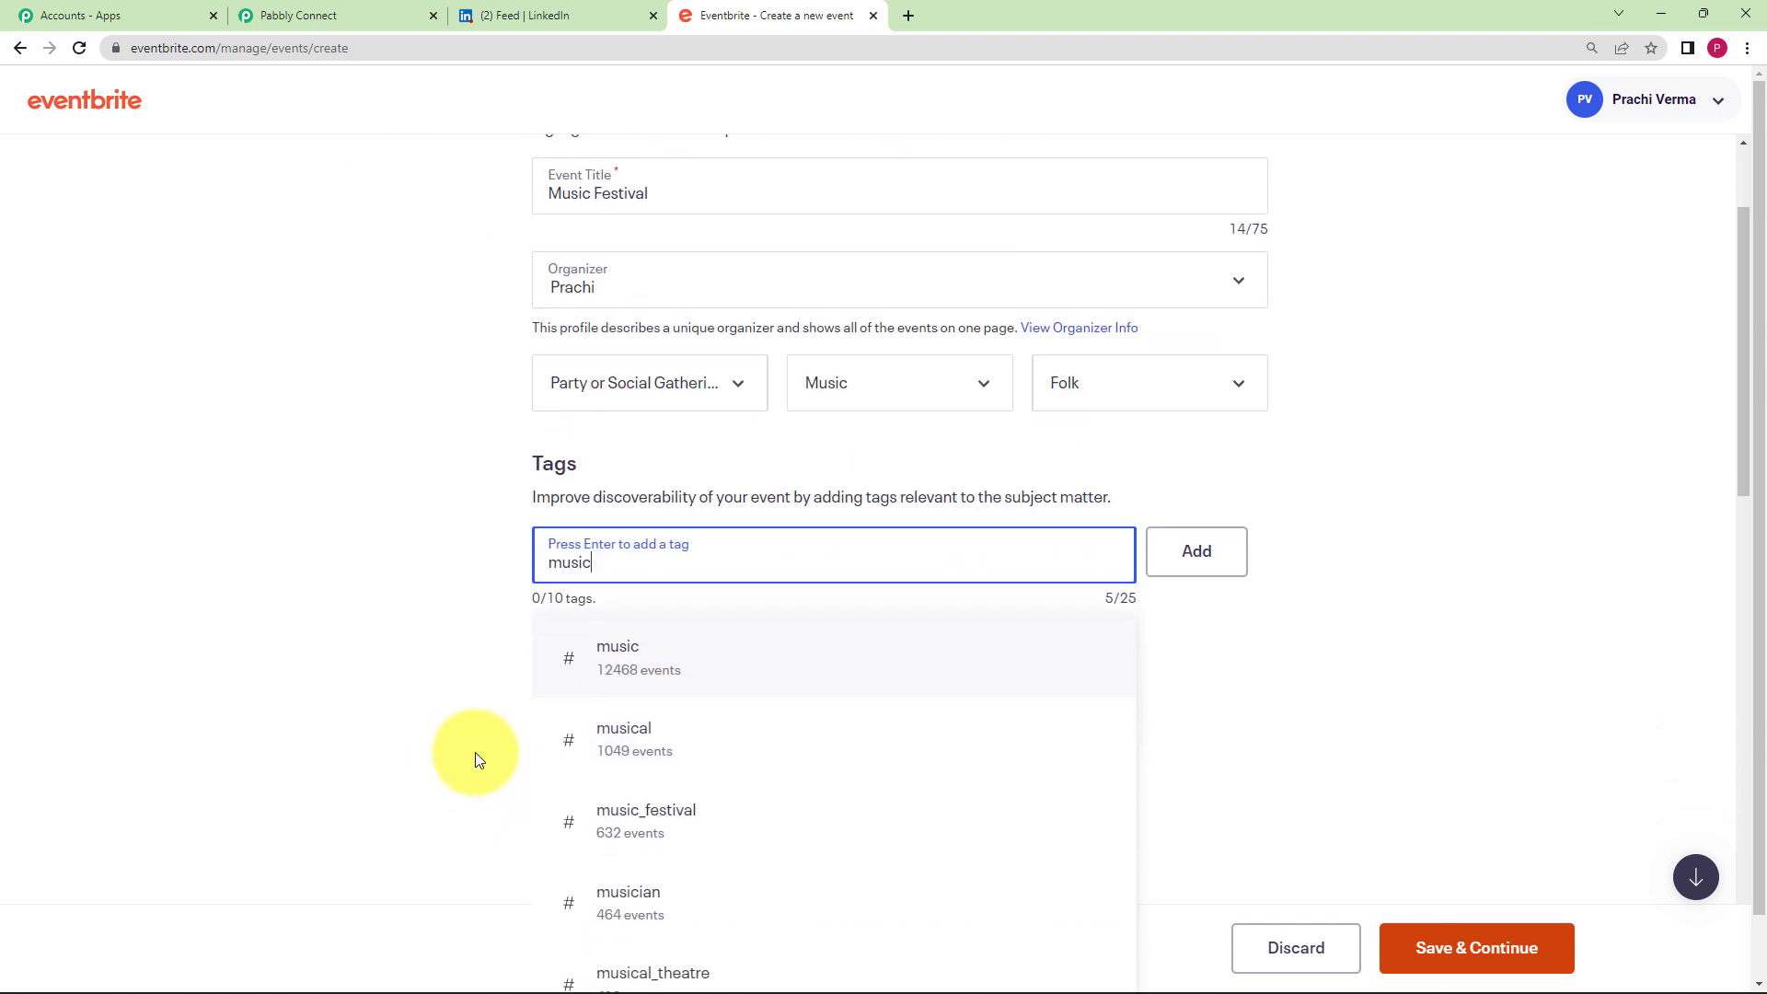
click(662, 667)
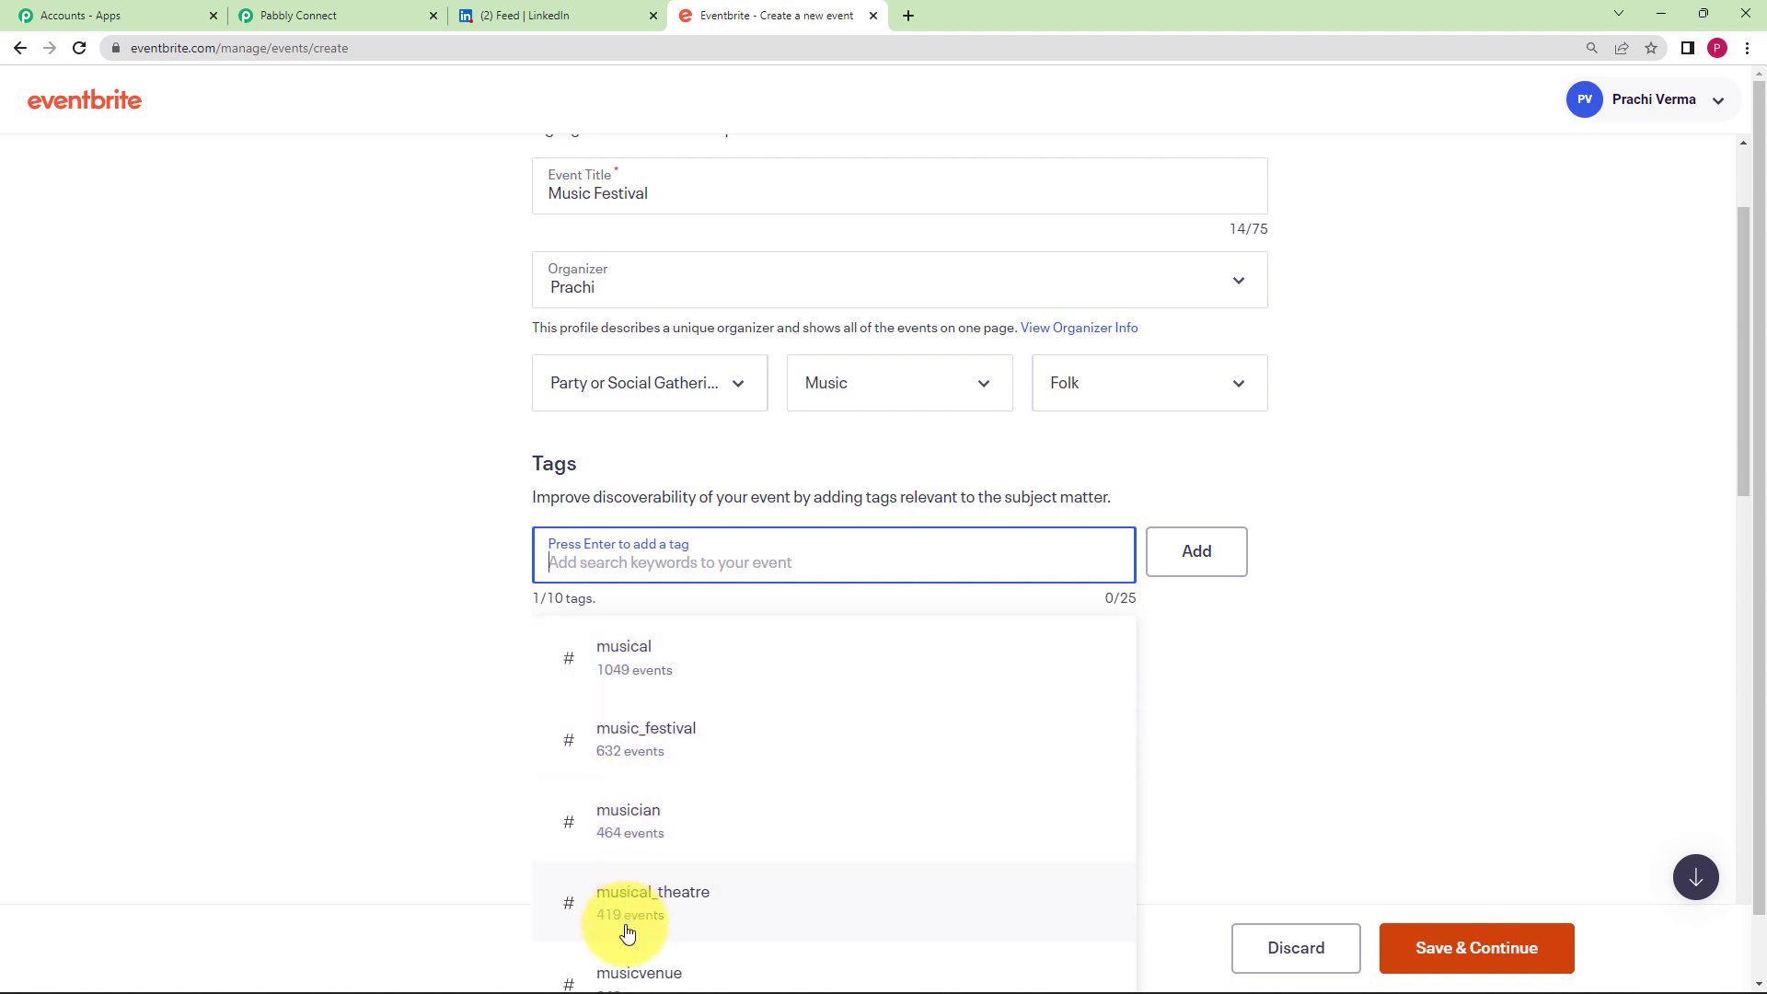
scroll(495, 707, down, 2)
scroll(495, 707, down, 1)
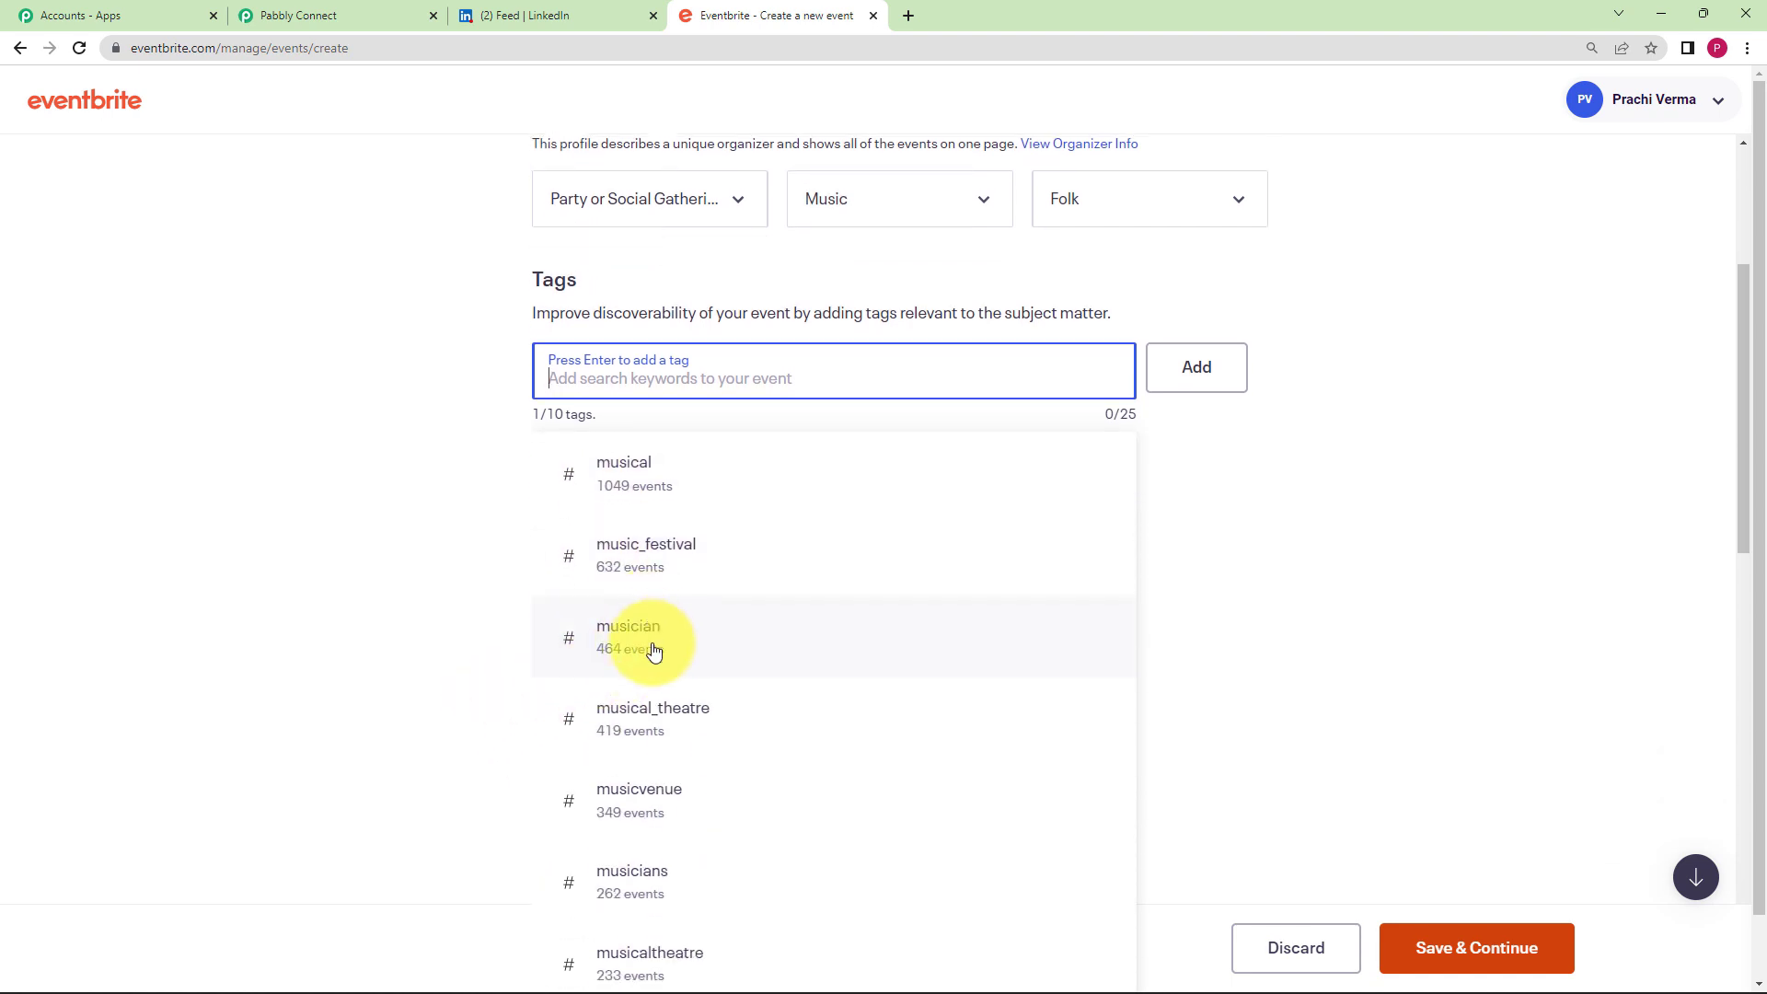
click(655, 644)
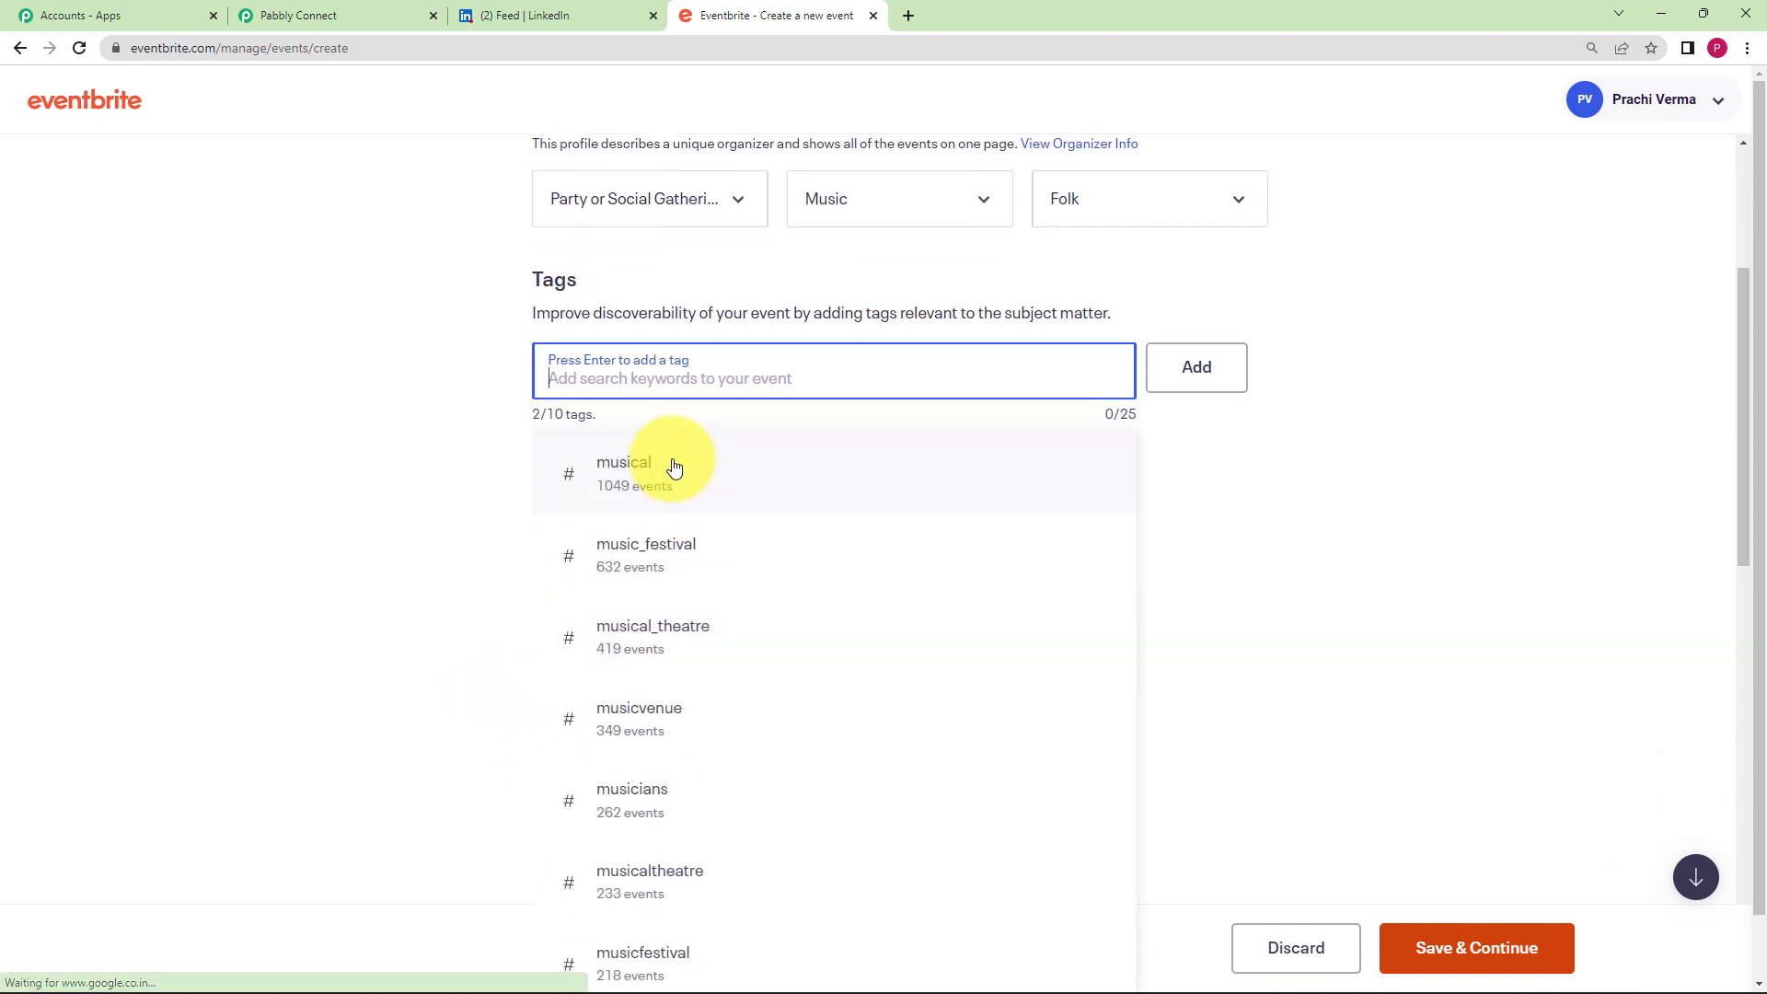
click(679, 727)
click(722, 578)
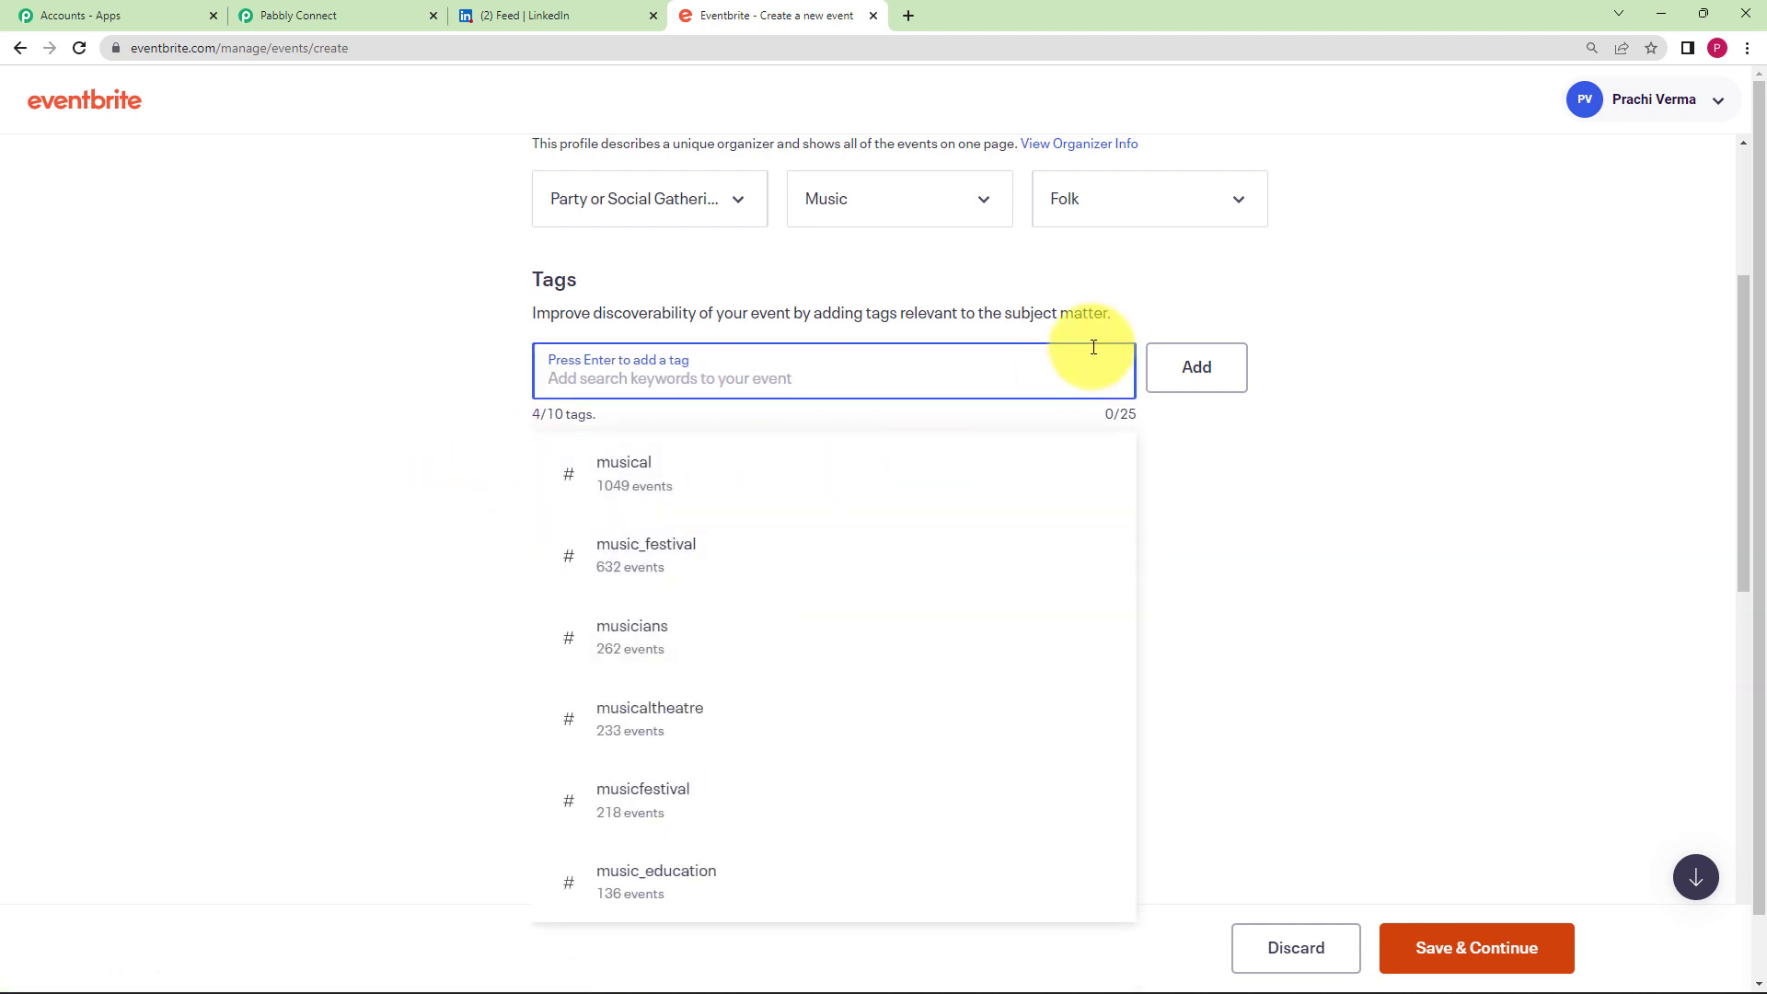
click(1186, 377)
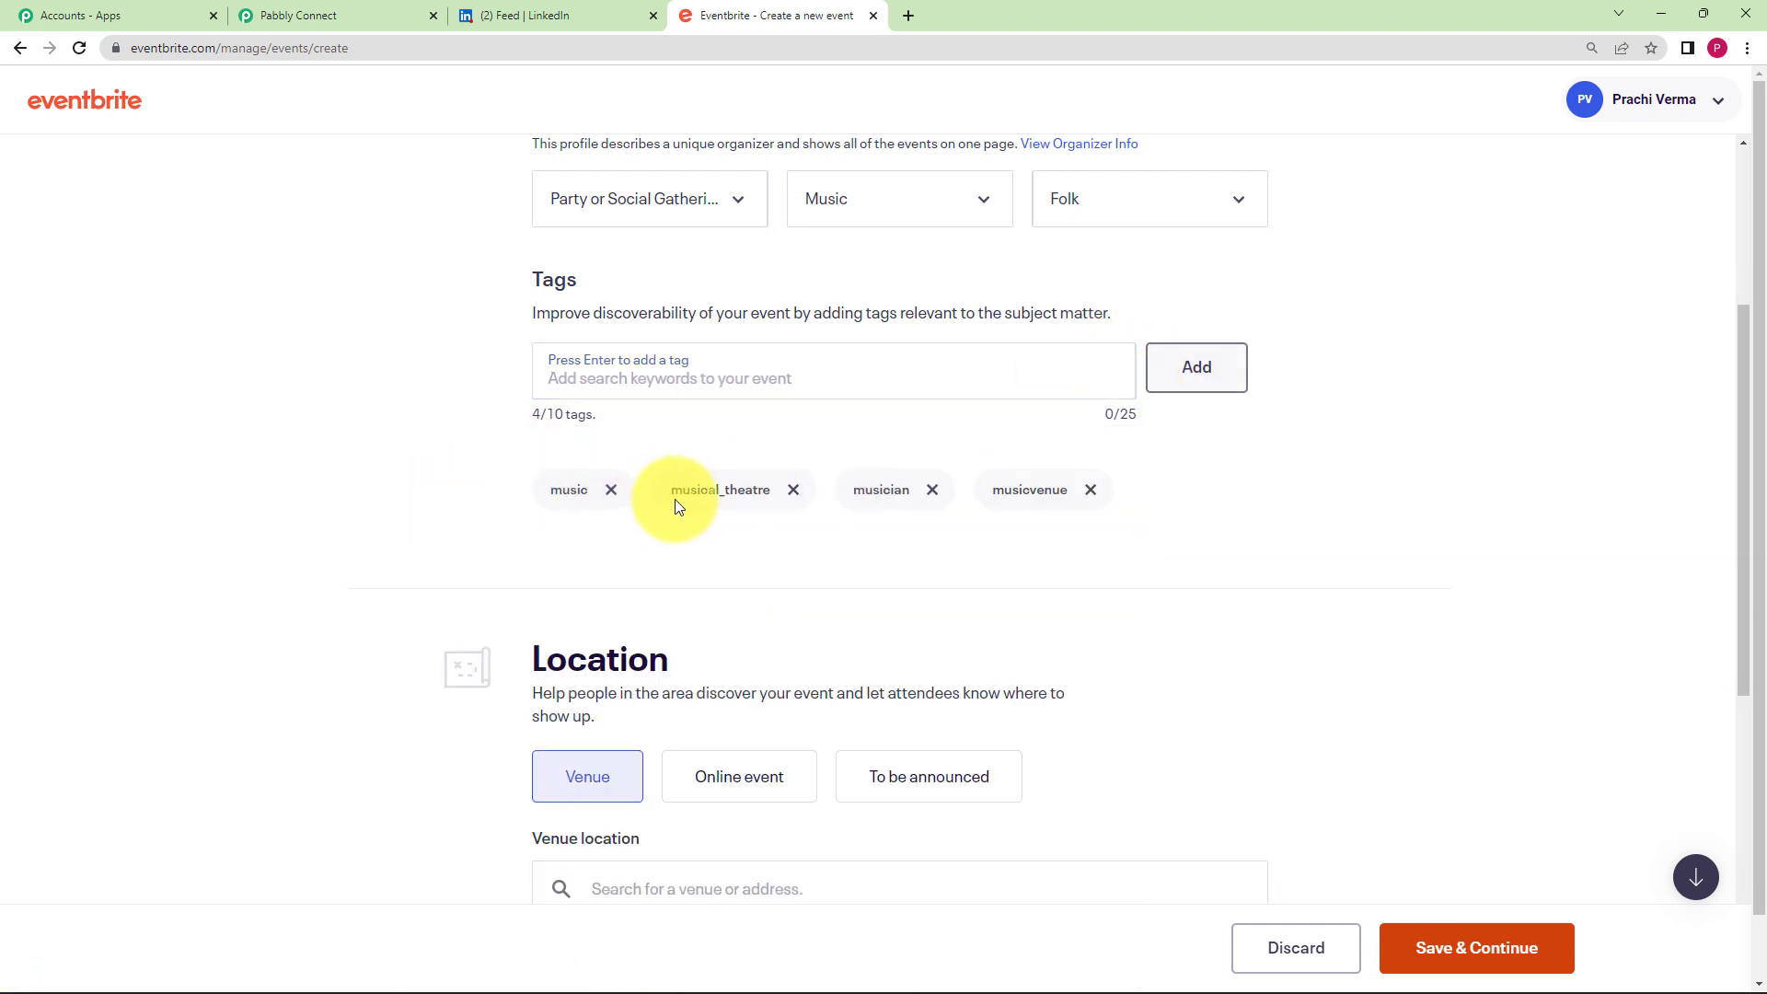
- Make Music Festival an online event instead of a venue
scroll(400, 512, down, 3)
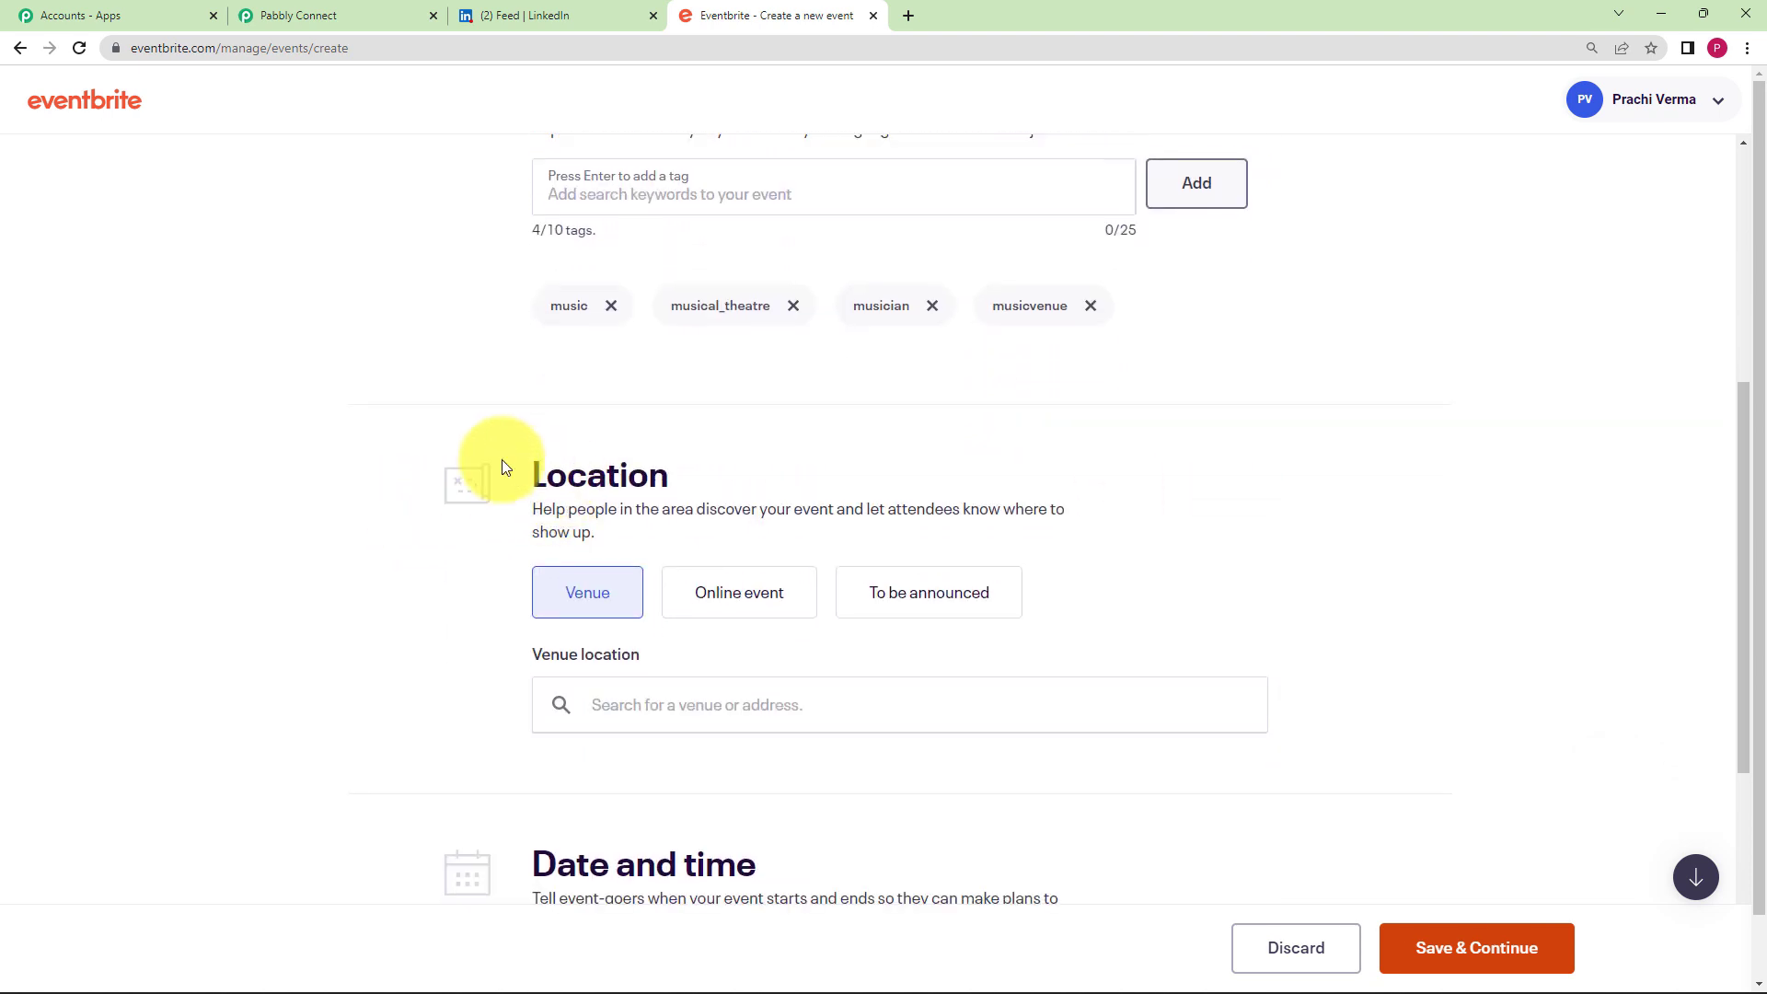
scroll(263, 633, down, 2)
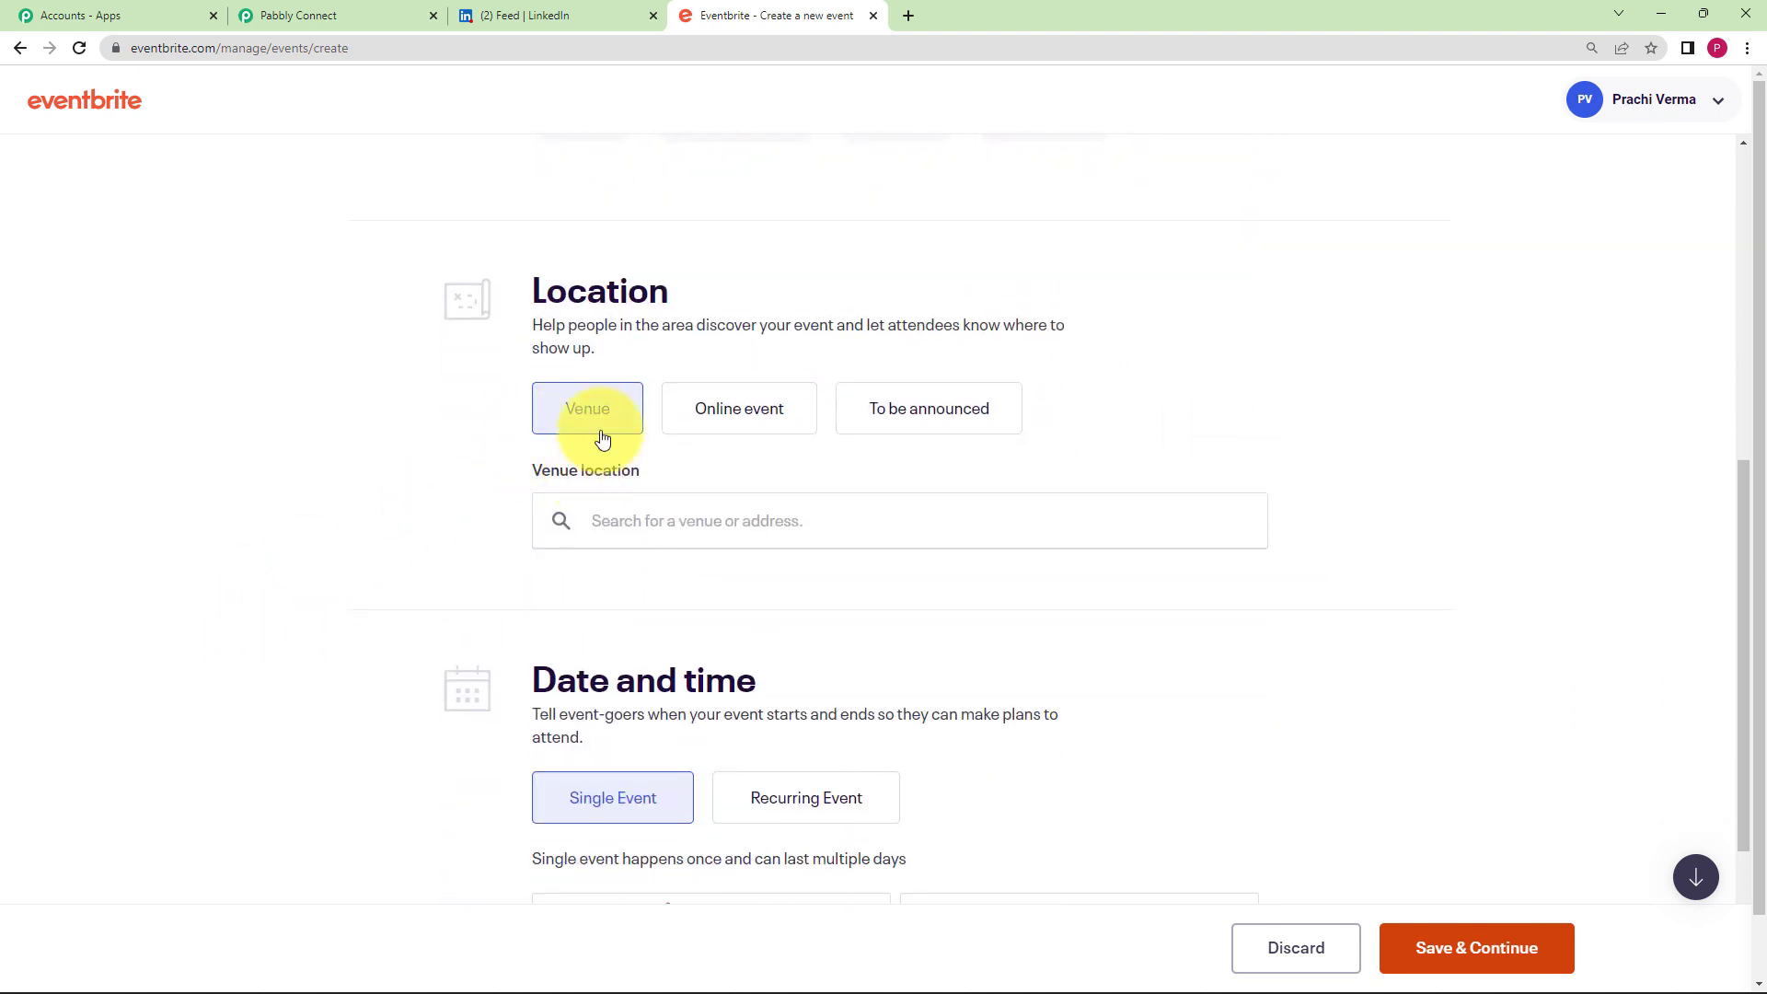
click(750, 427)
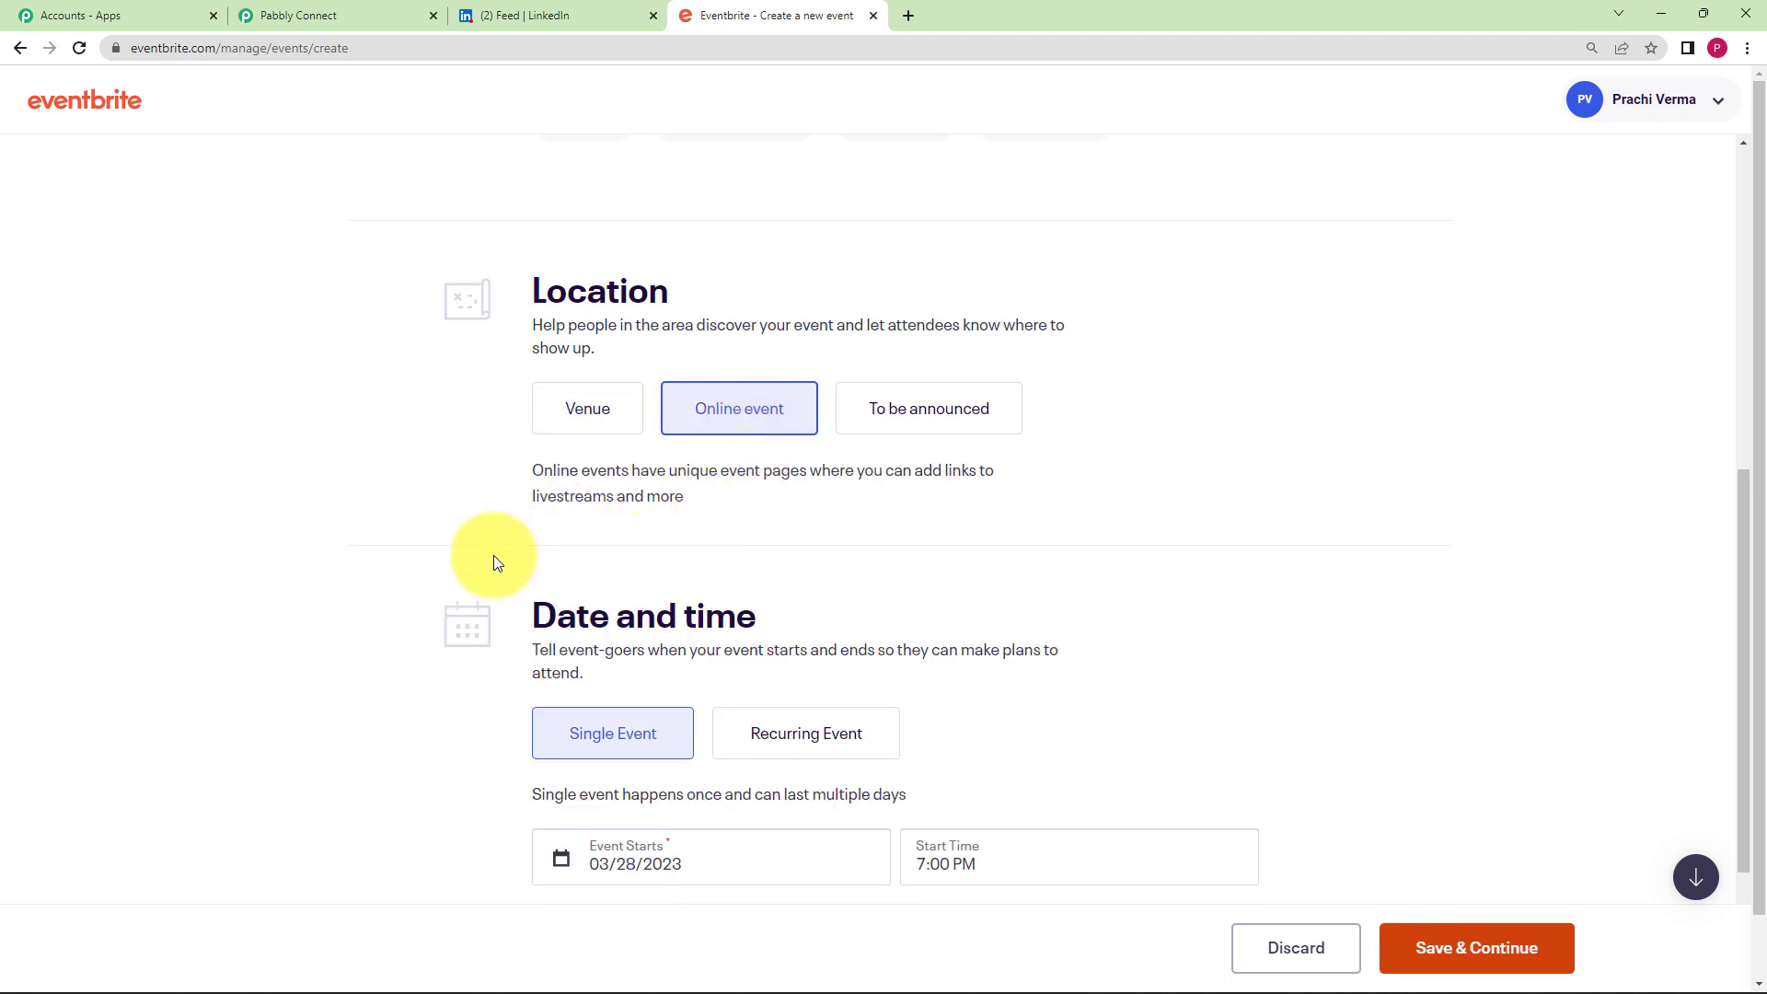
scroll(552, 507, down, 2)
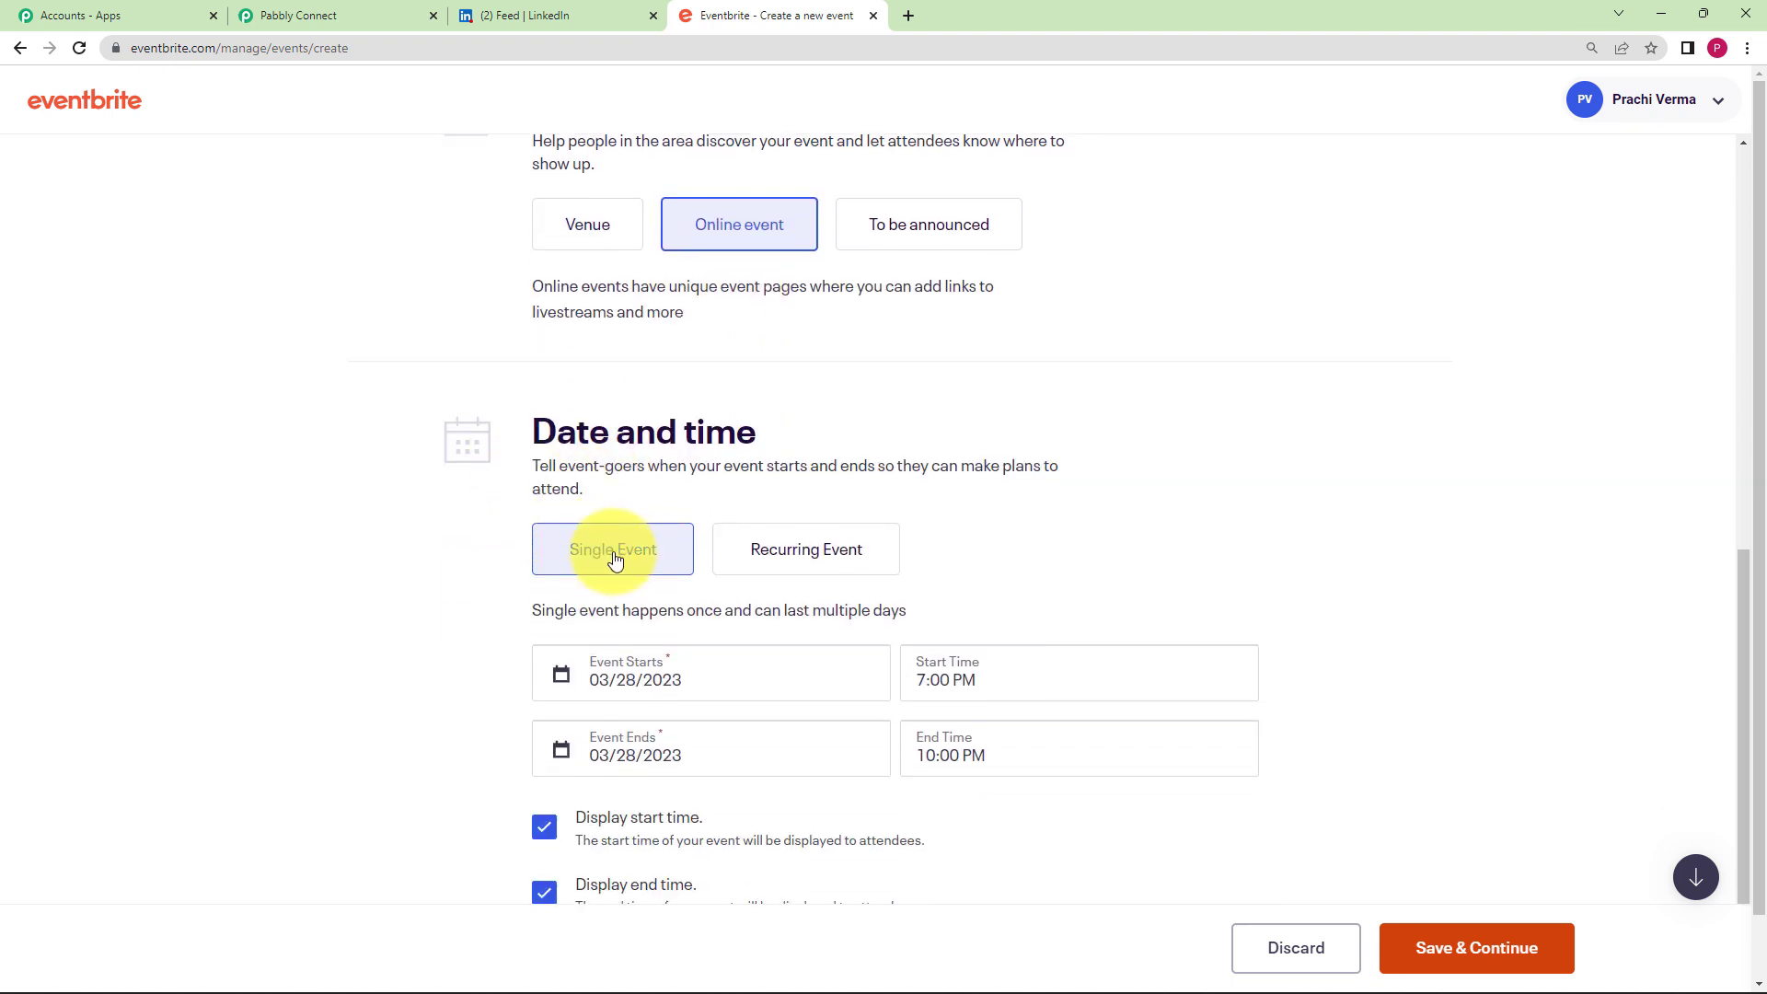
scroll(405, 552, down, 2)
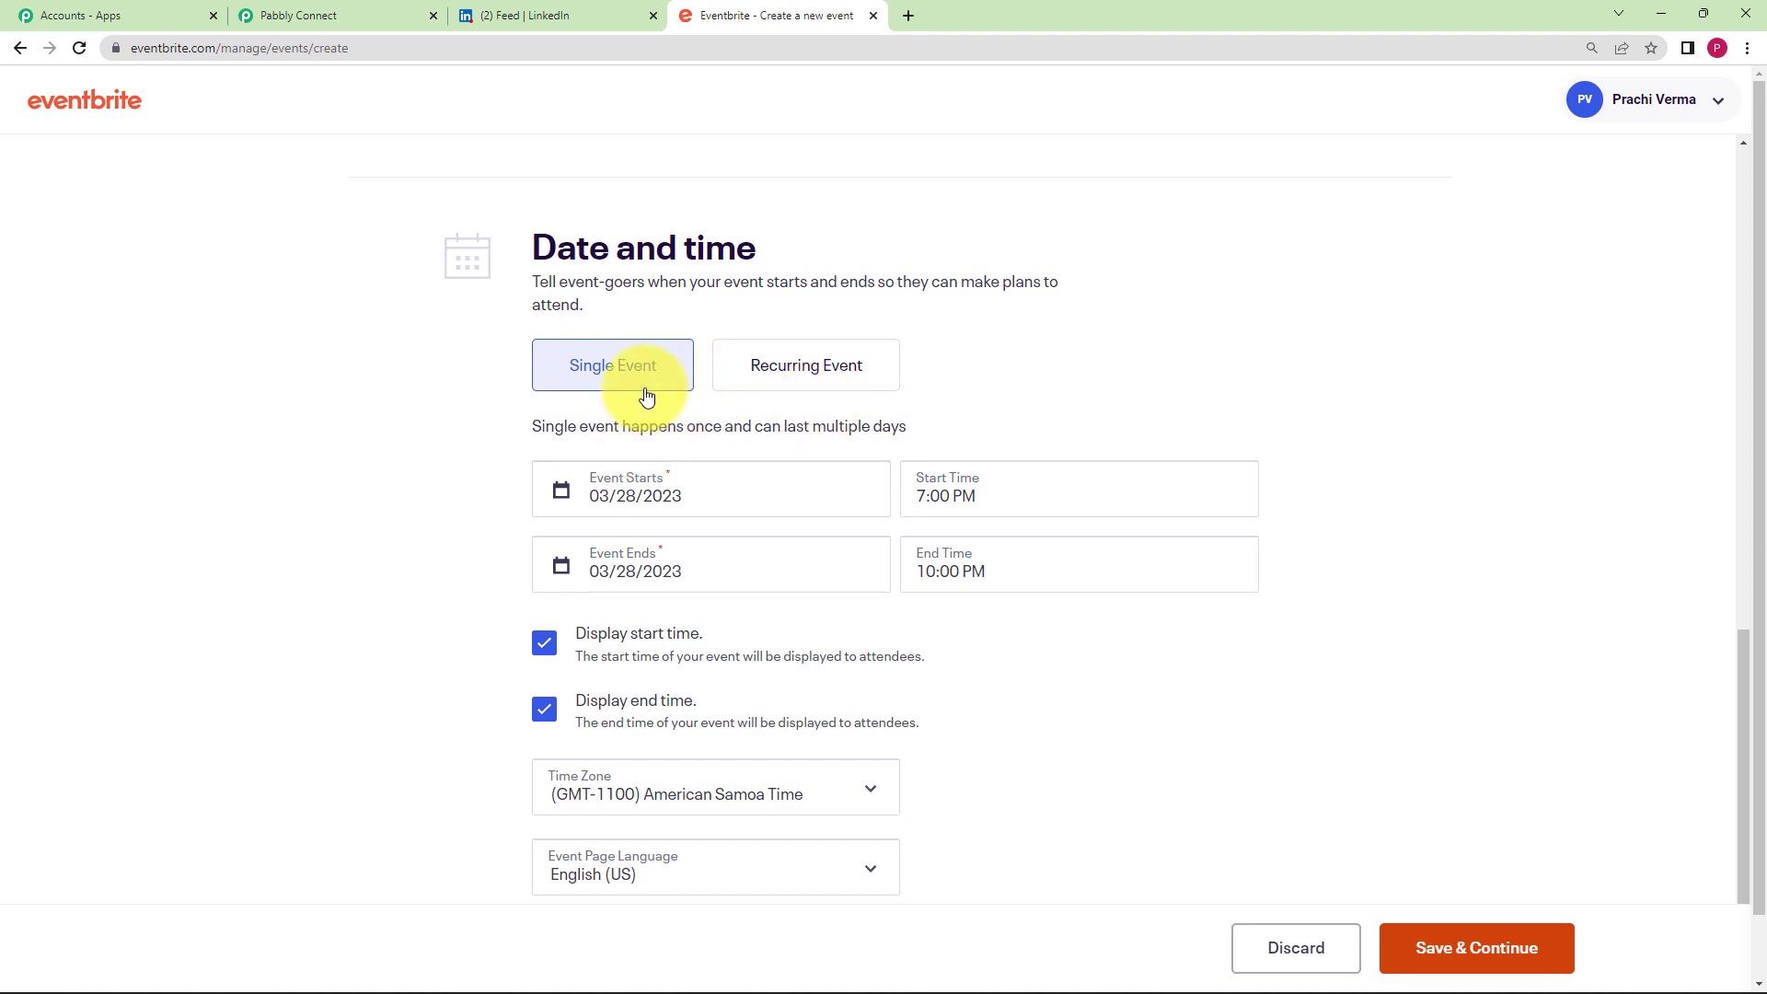
- Change the start and end month to 02 so the event runs on 02/28/2023
click(620, 532)
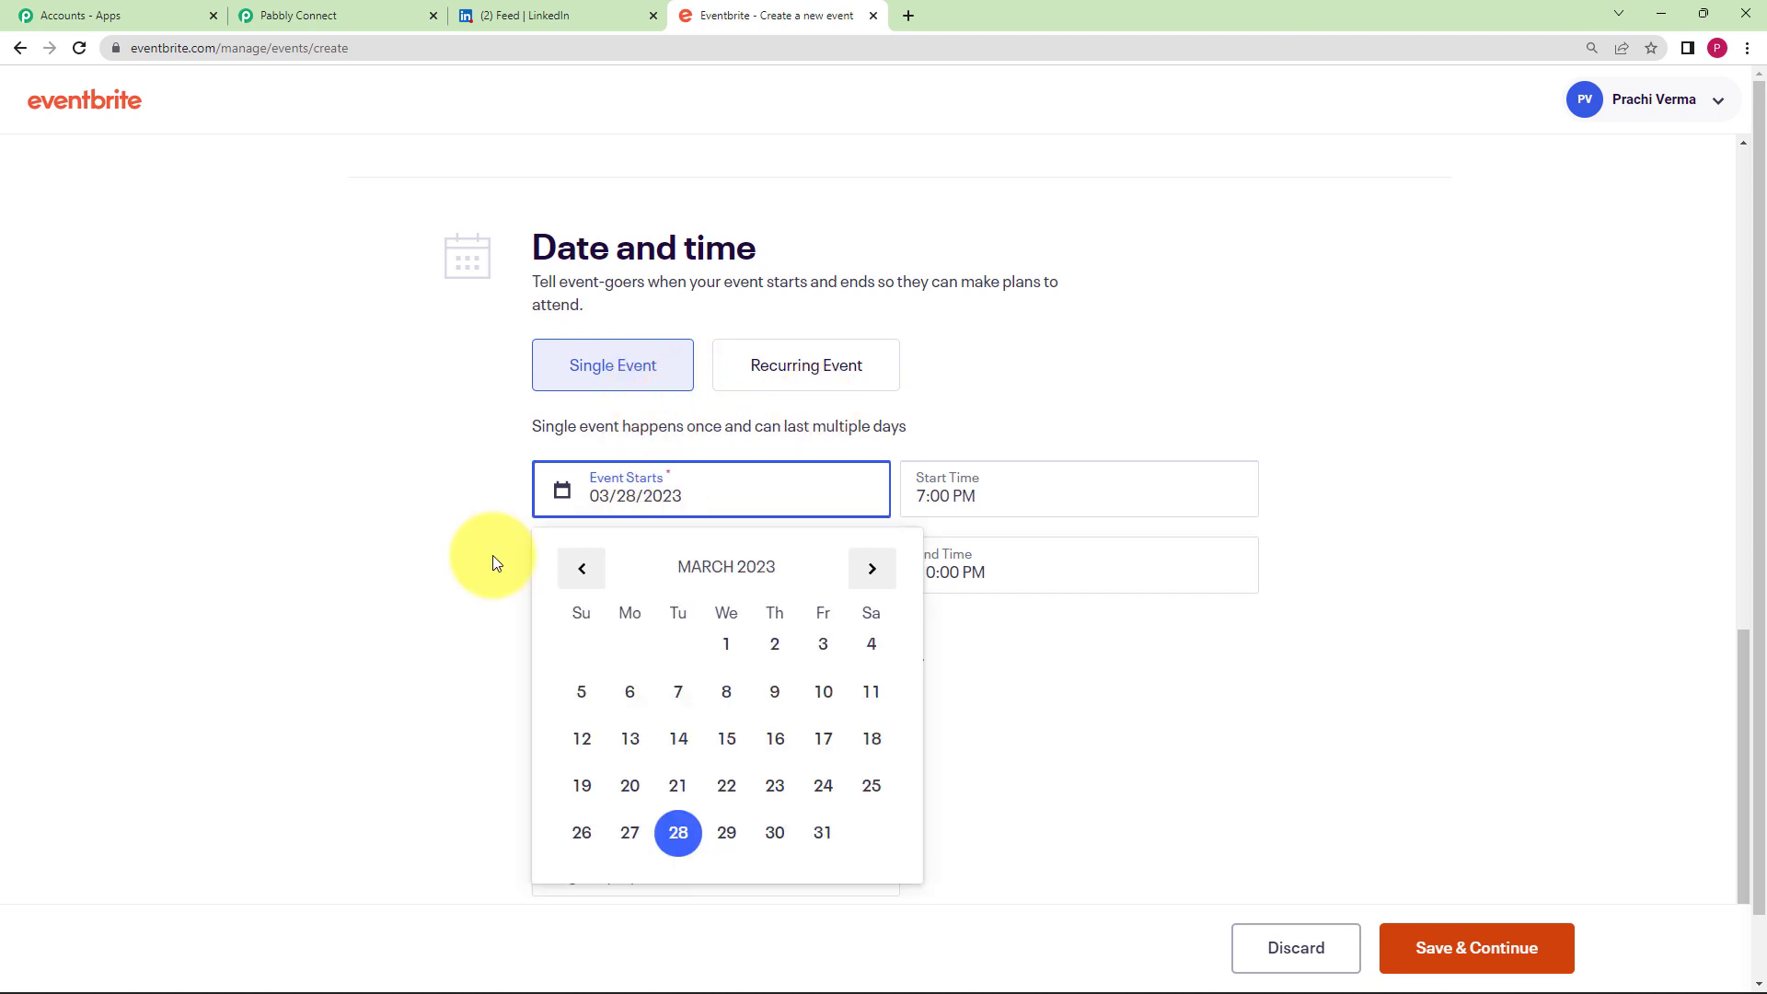
click(637, 497)
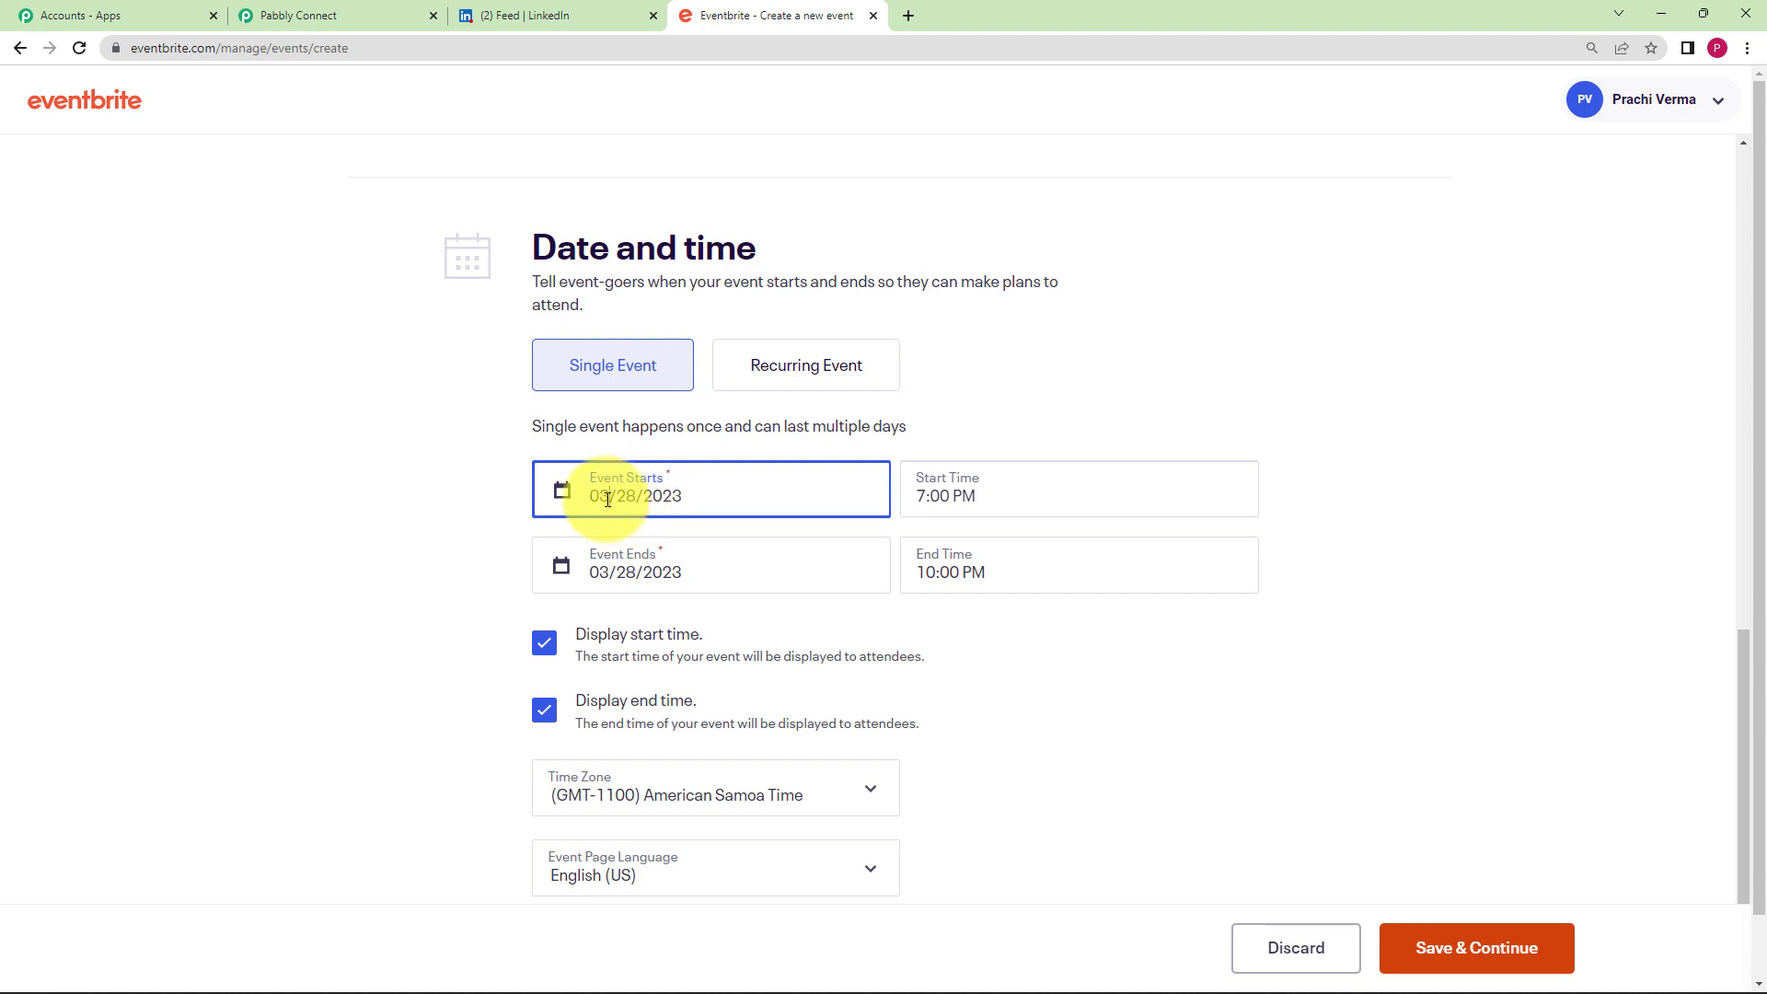
click(607, 500)
key(BackSpace)
text(2)
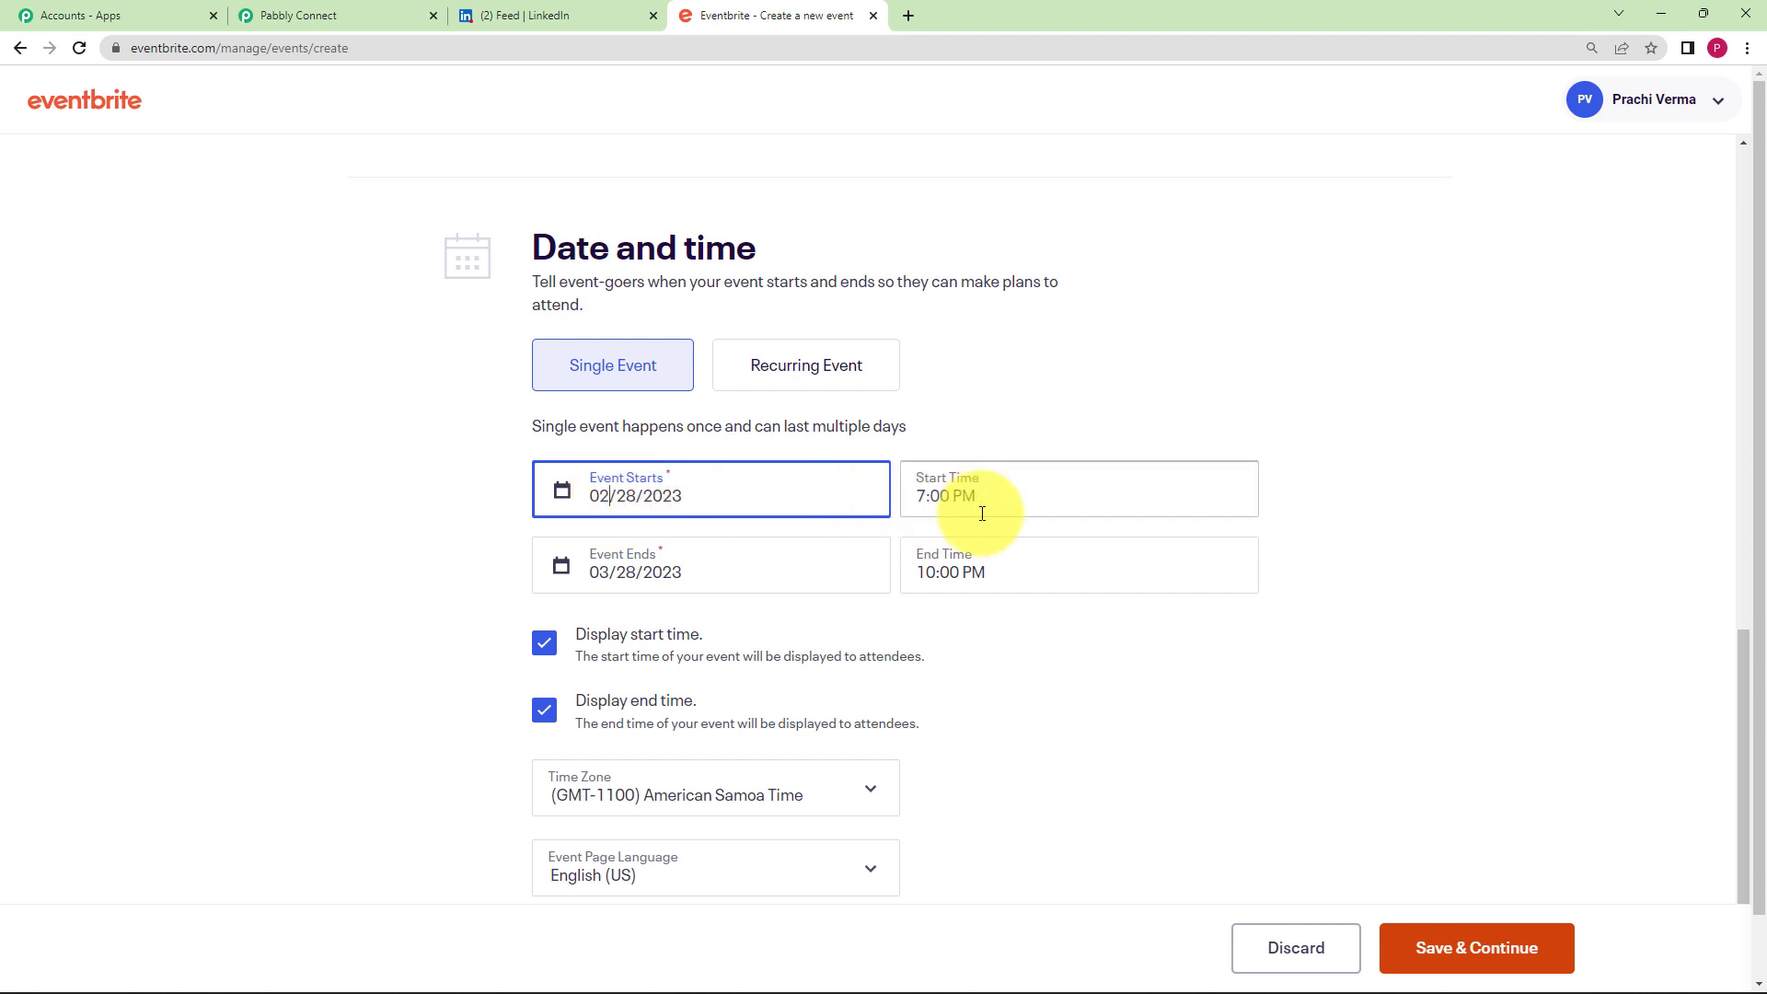
click(607, 574)
key(BackSpace)
text(2)
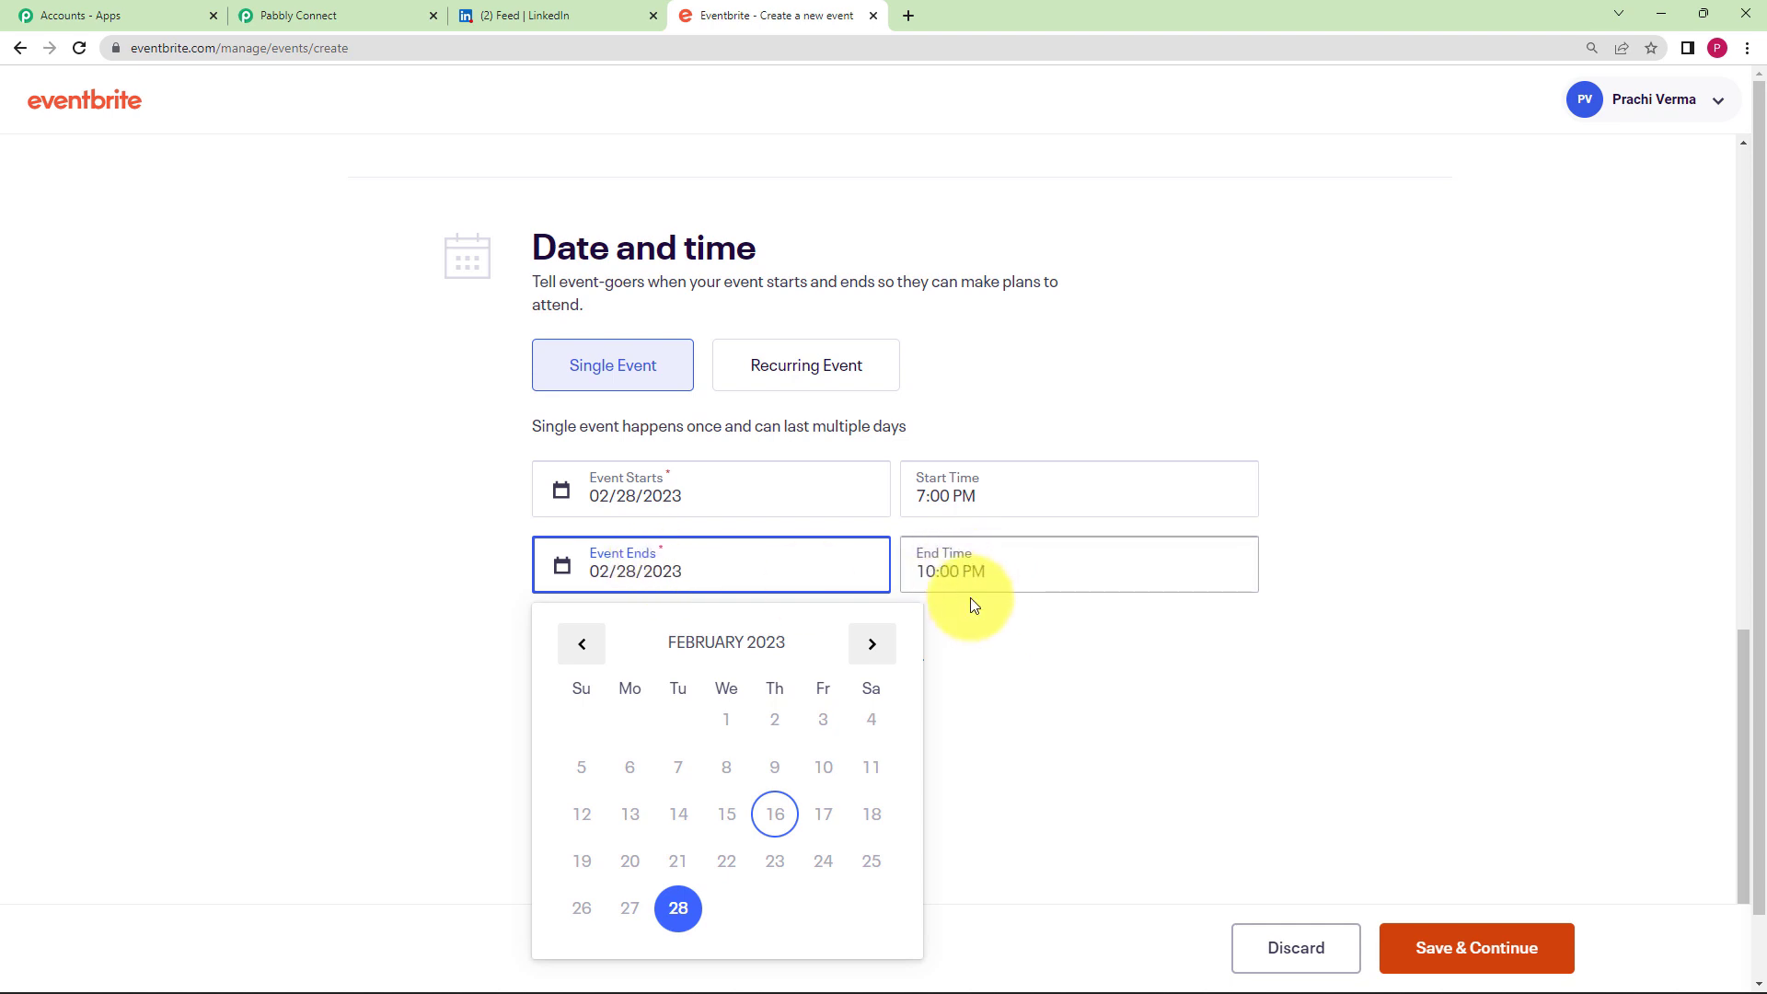
click(976, 561)
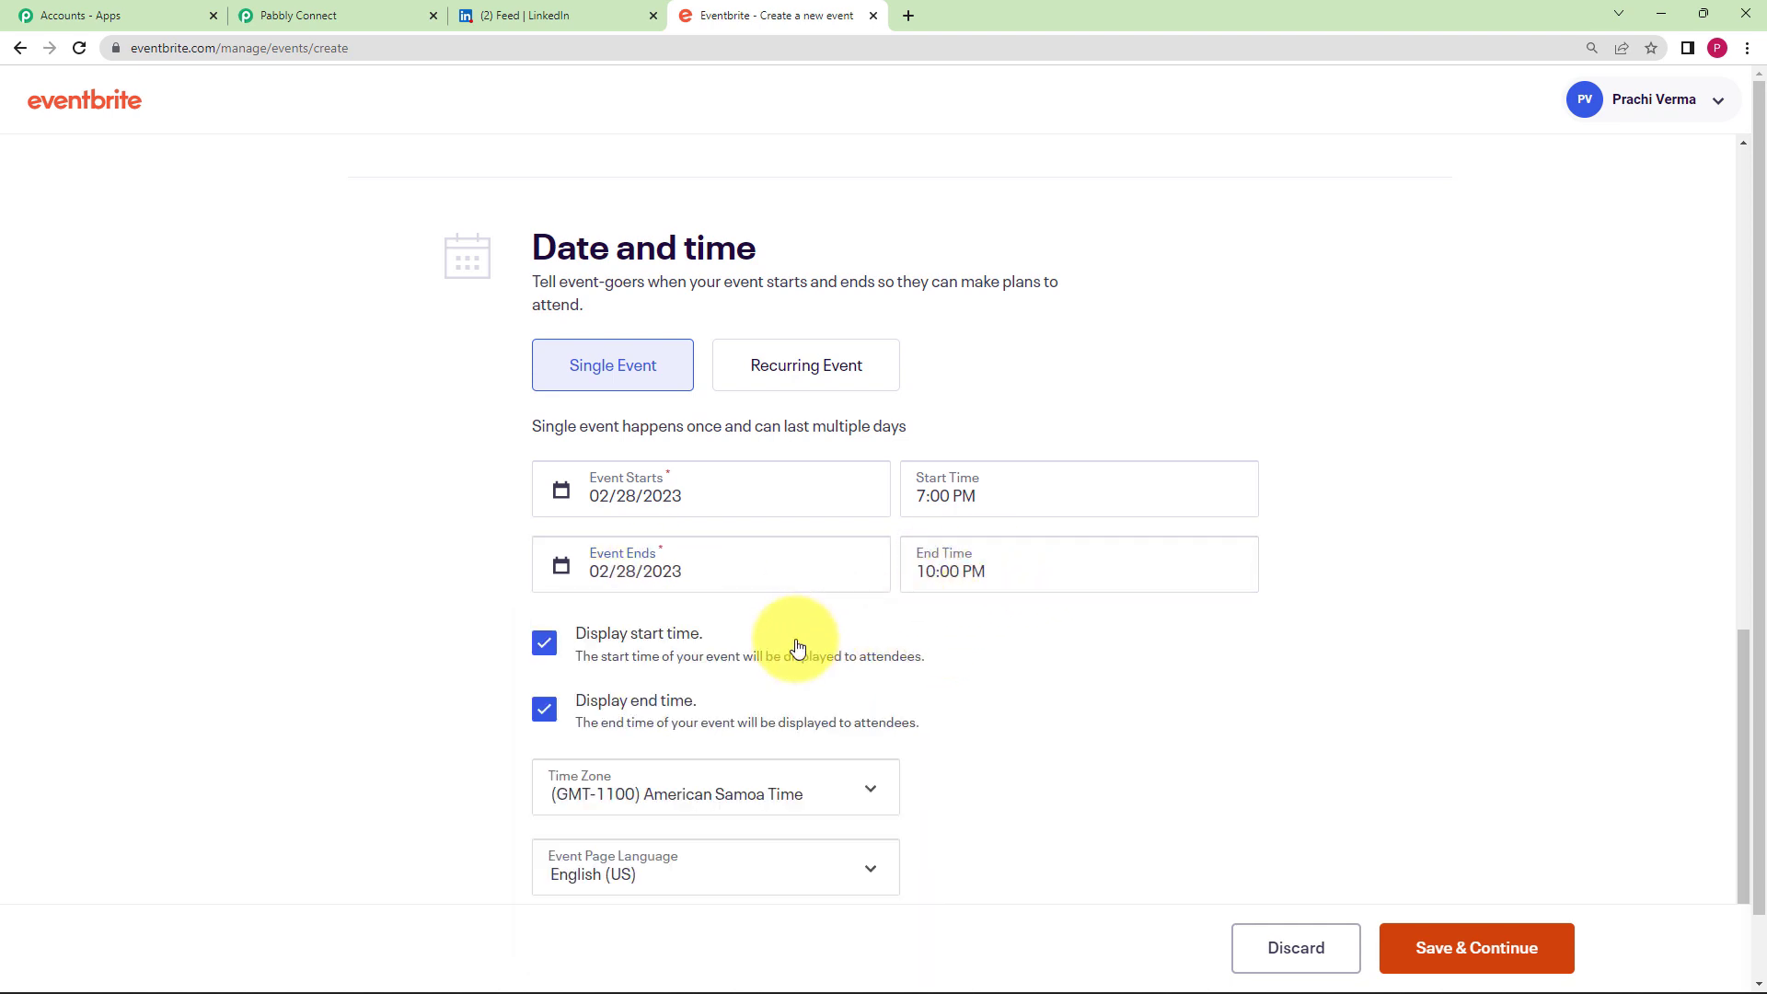
- Set the event time zone to (GMT+0530) India Time
scroll(781, 639, down, 1)
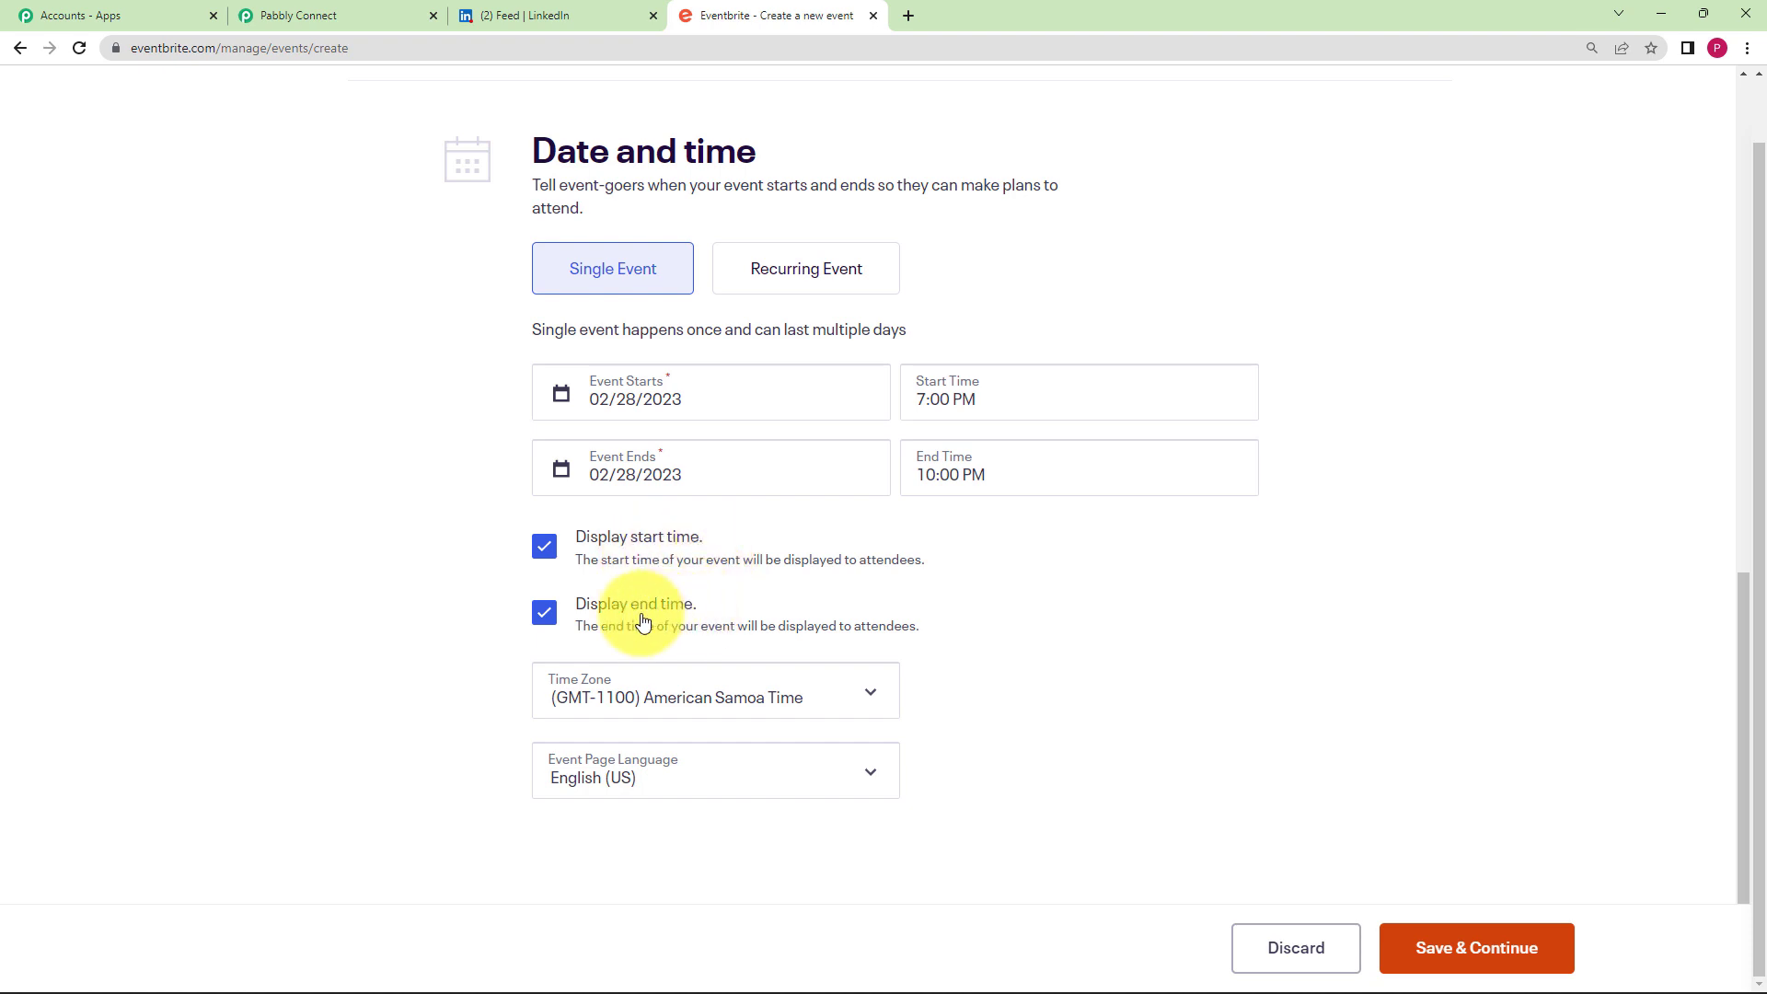
click(707, 700)
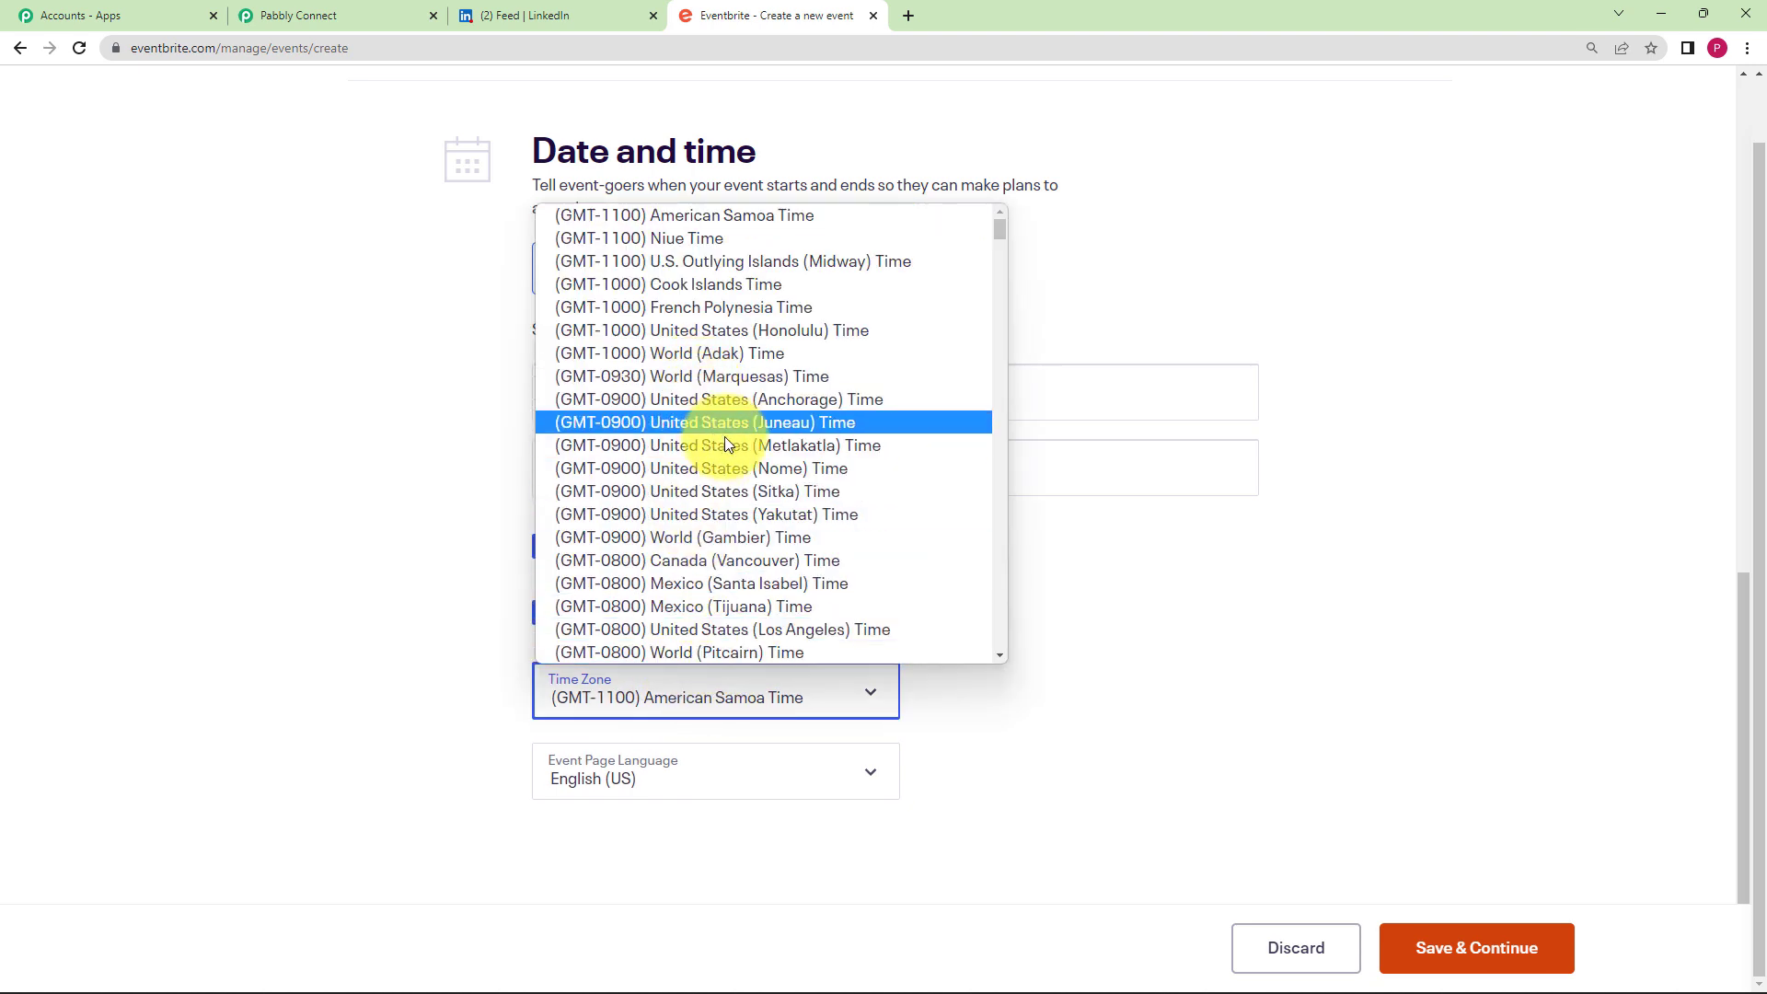
scroll(709, 506, down, 20)
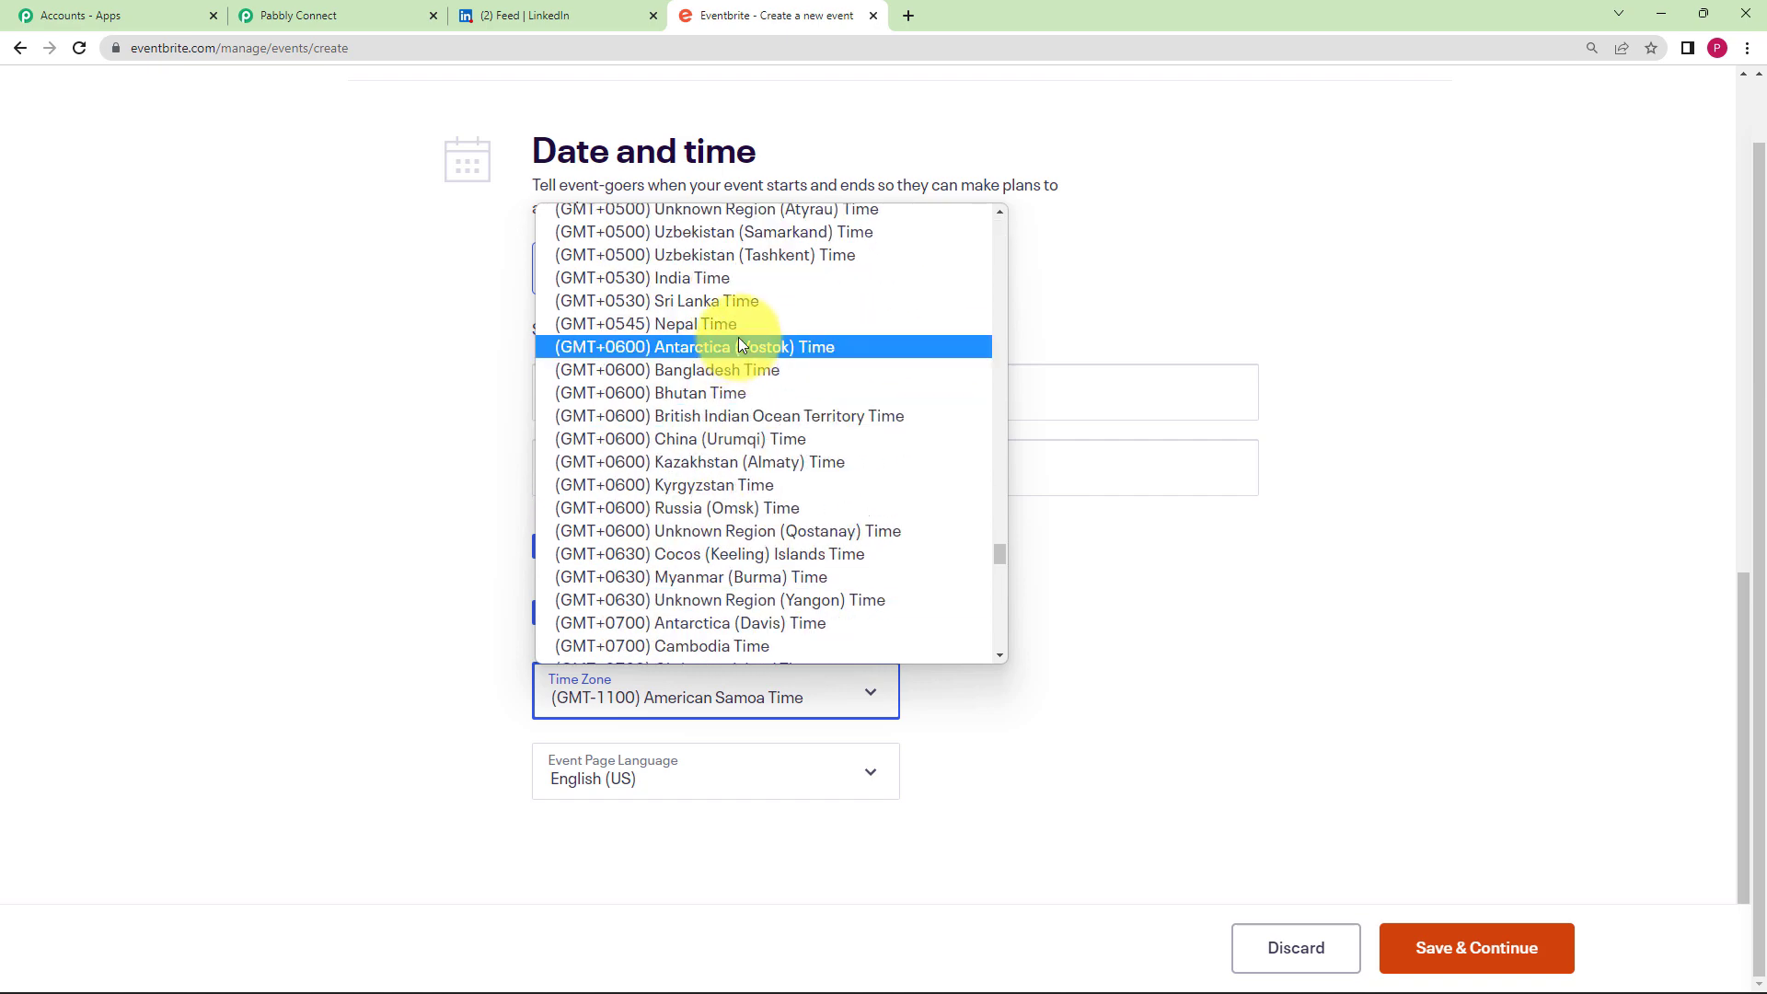
click(743, 278)
click(477, 804)
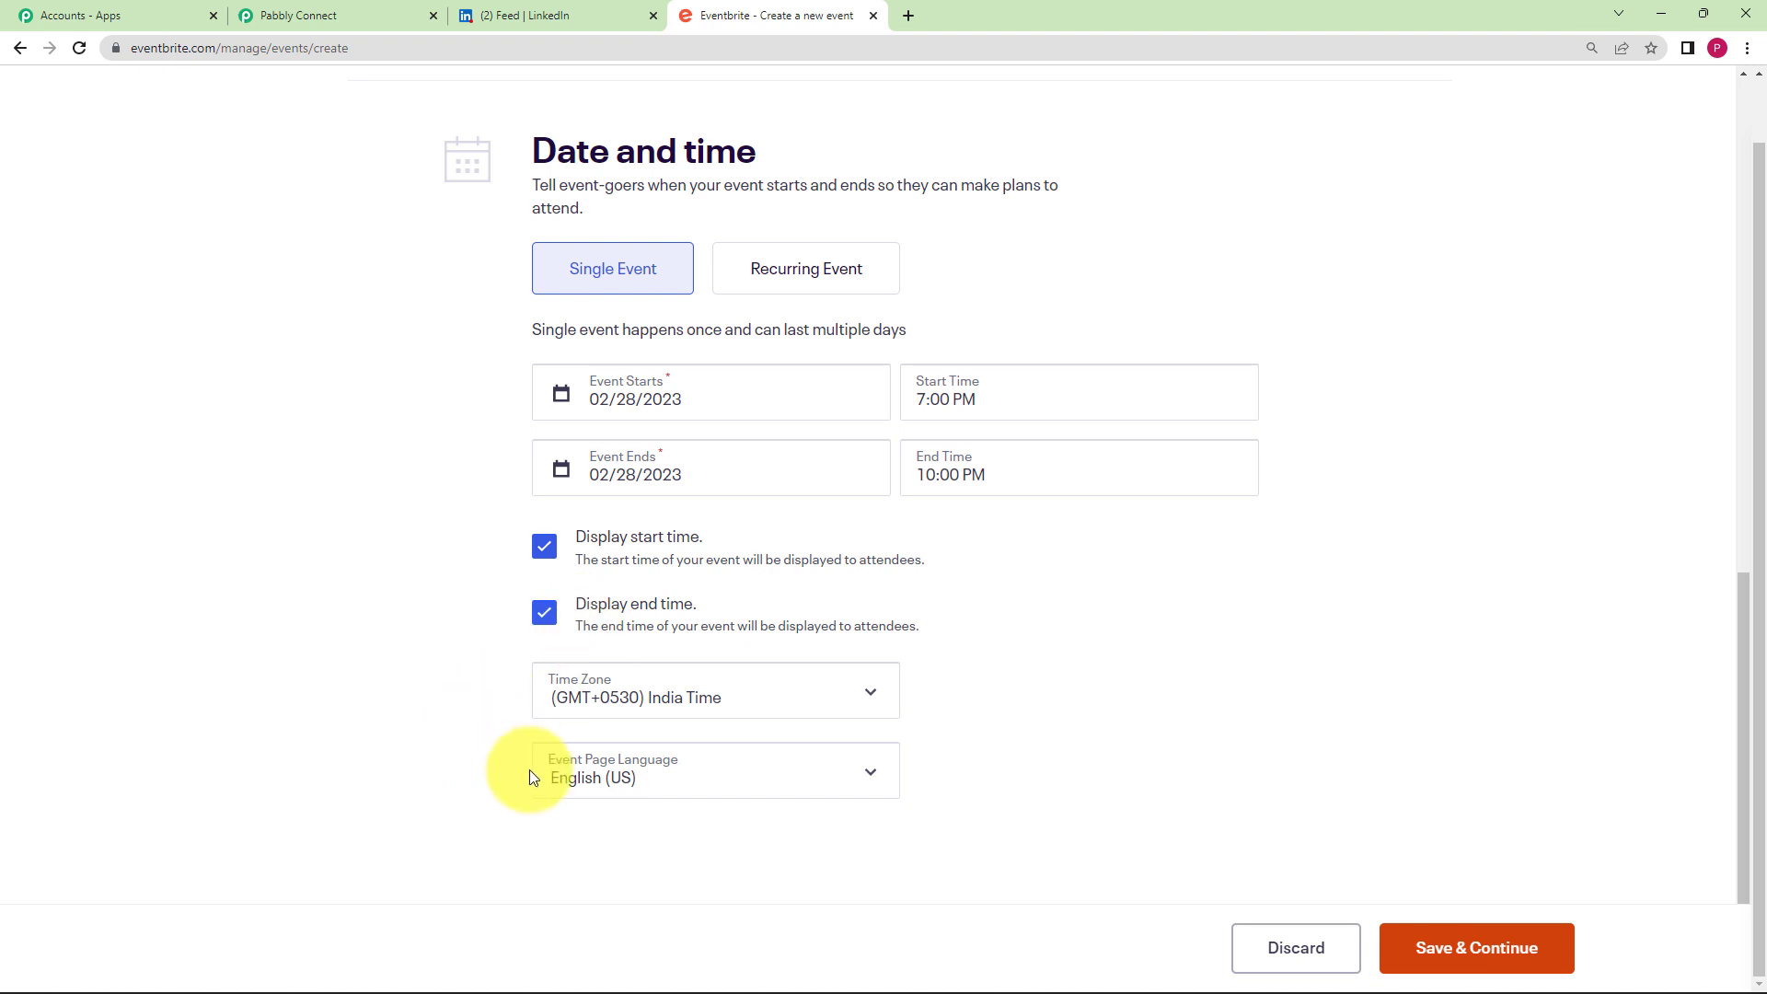
- Set the event page language to English (UK)
click(578, 784)
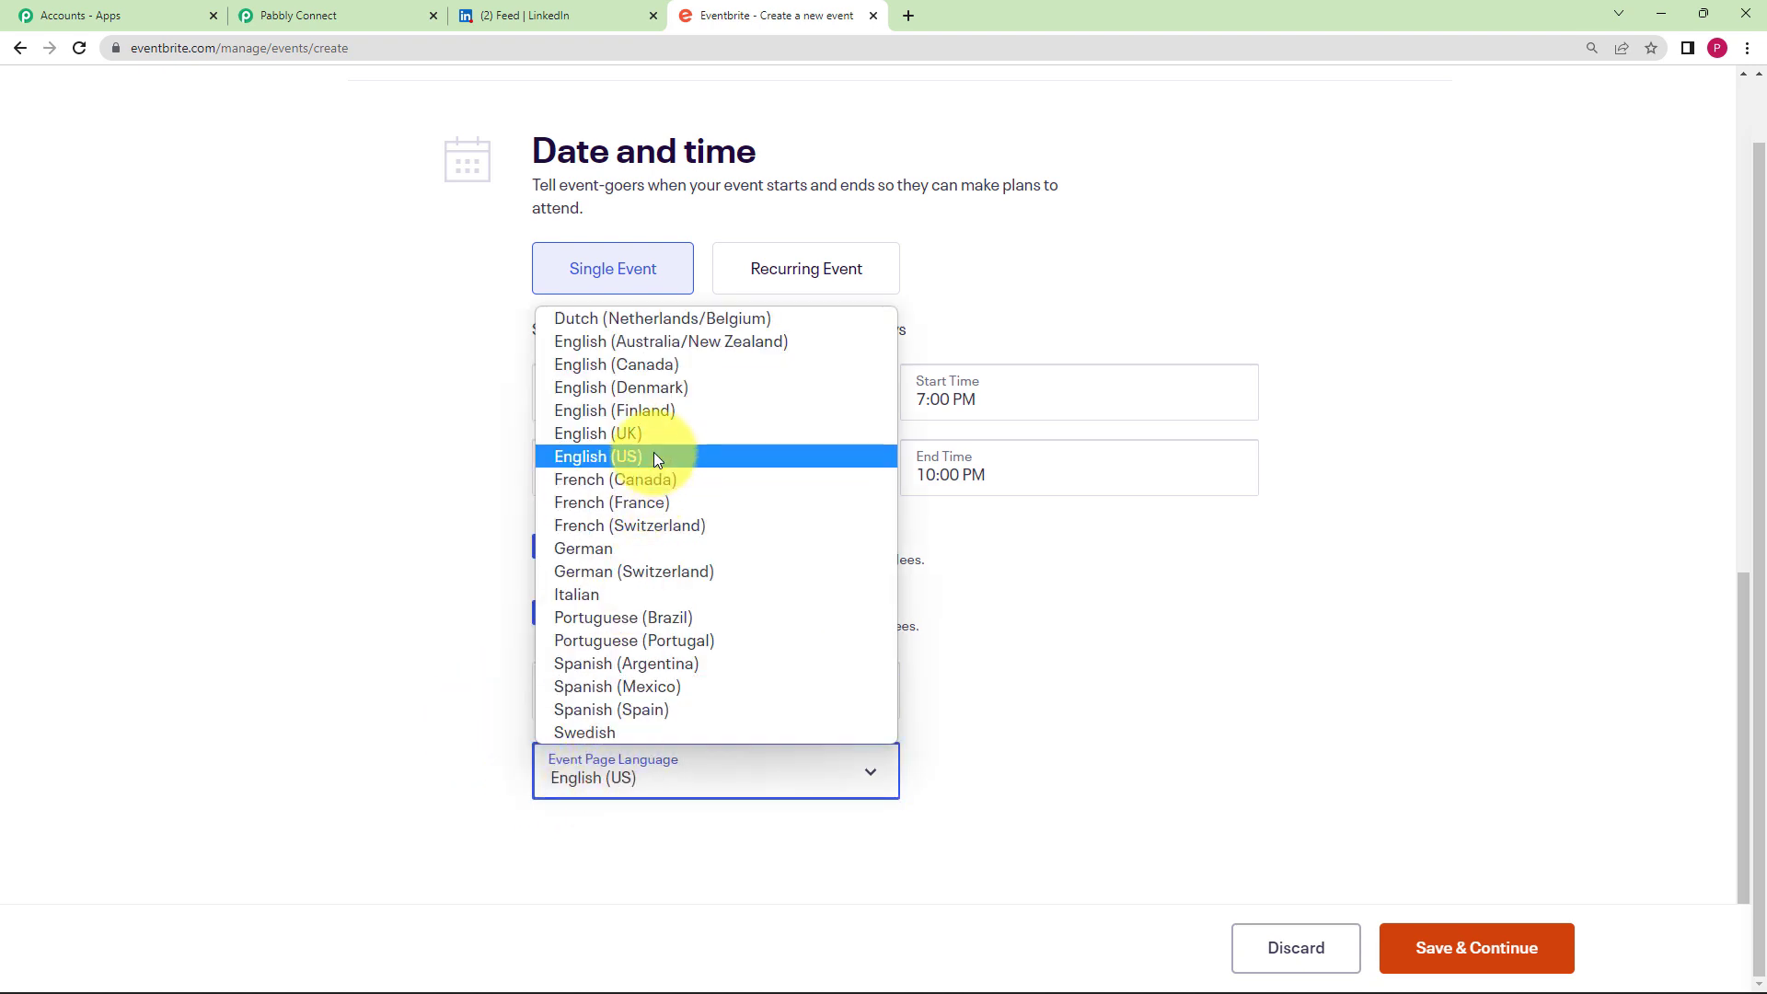
click(654, 451)
click(678, 769)
click(671, 433)
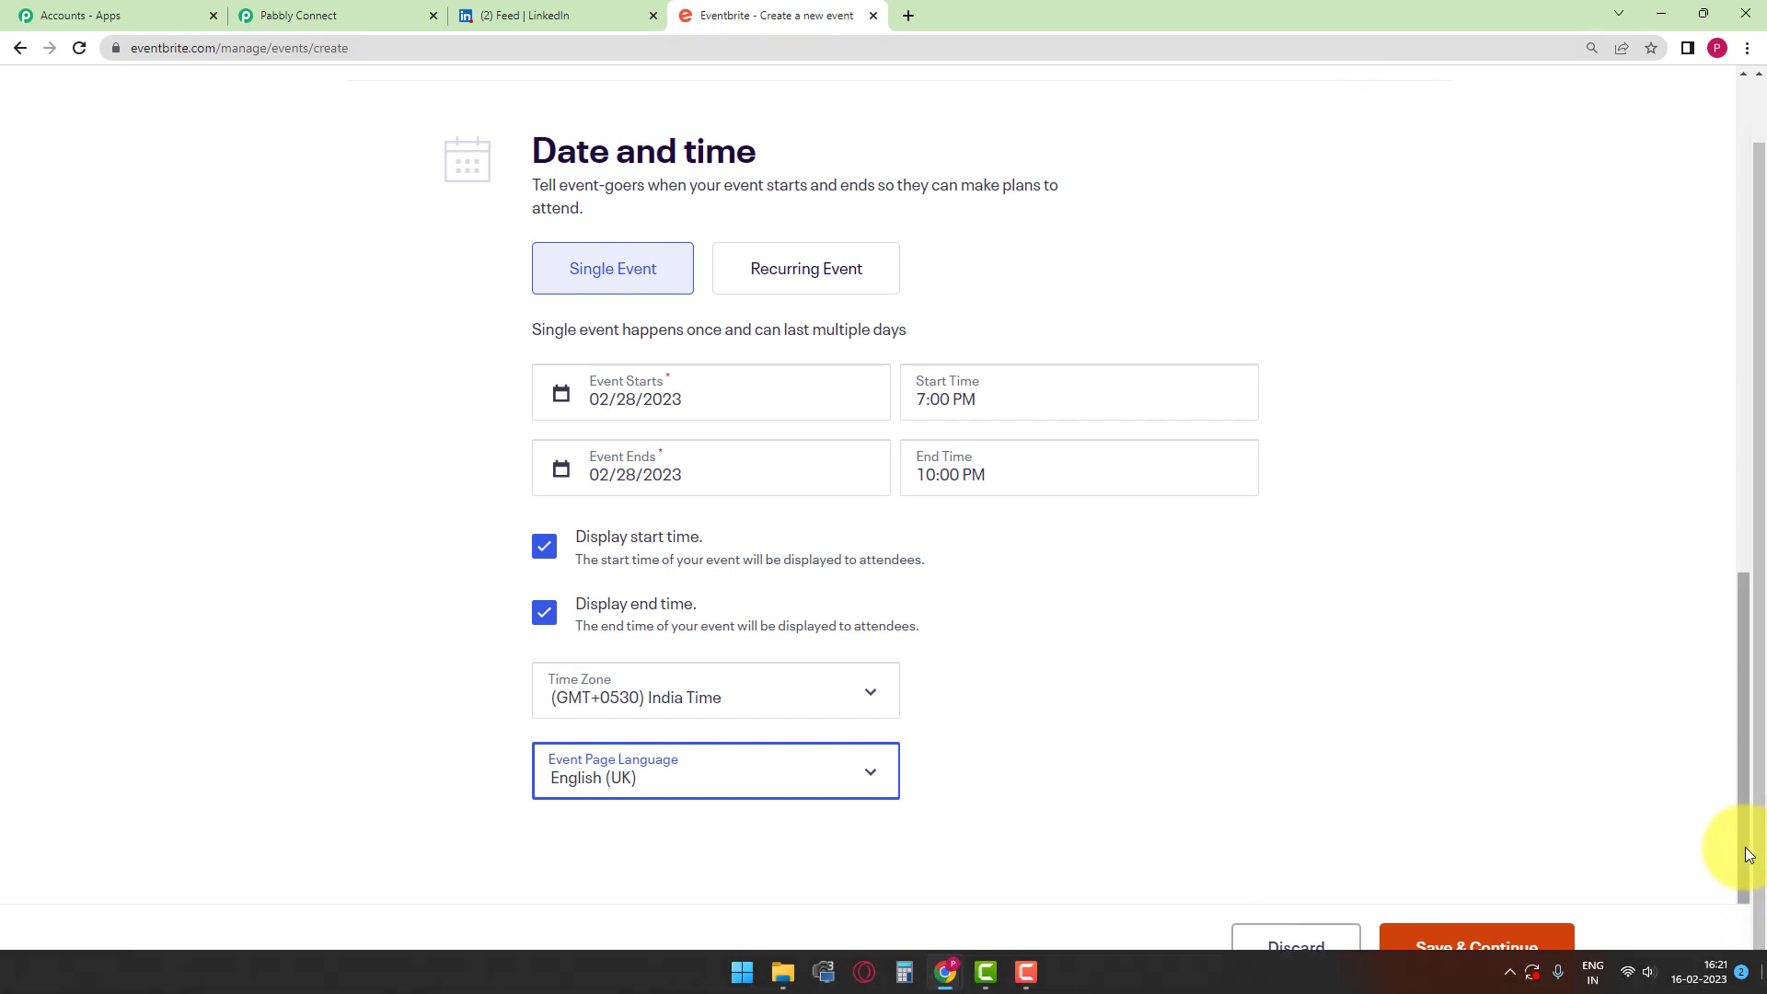
- Save the basic info and enter the summary 'The music event will be held to appretiate the culture of India.'
click(1476, 948)
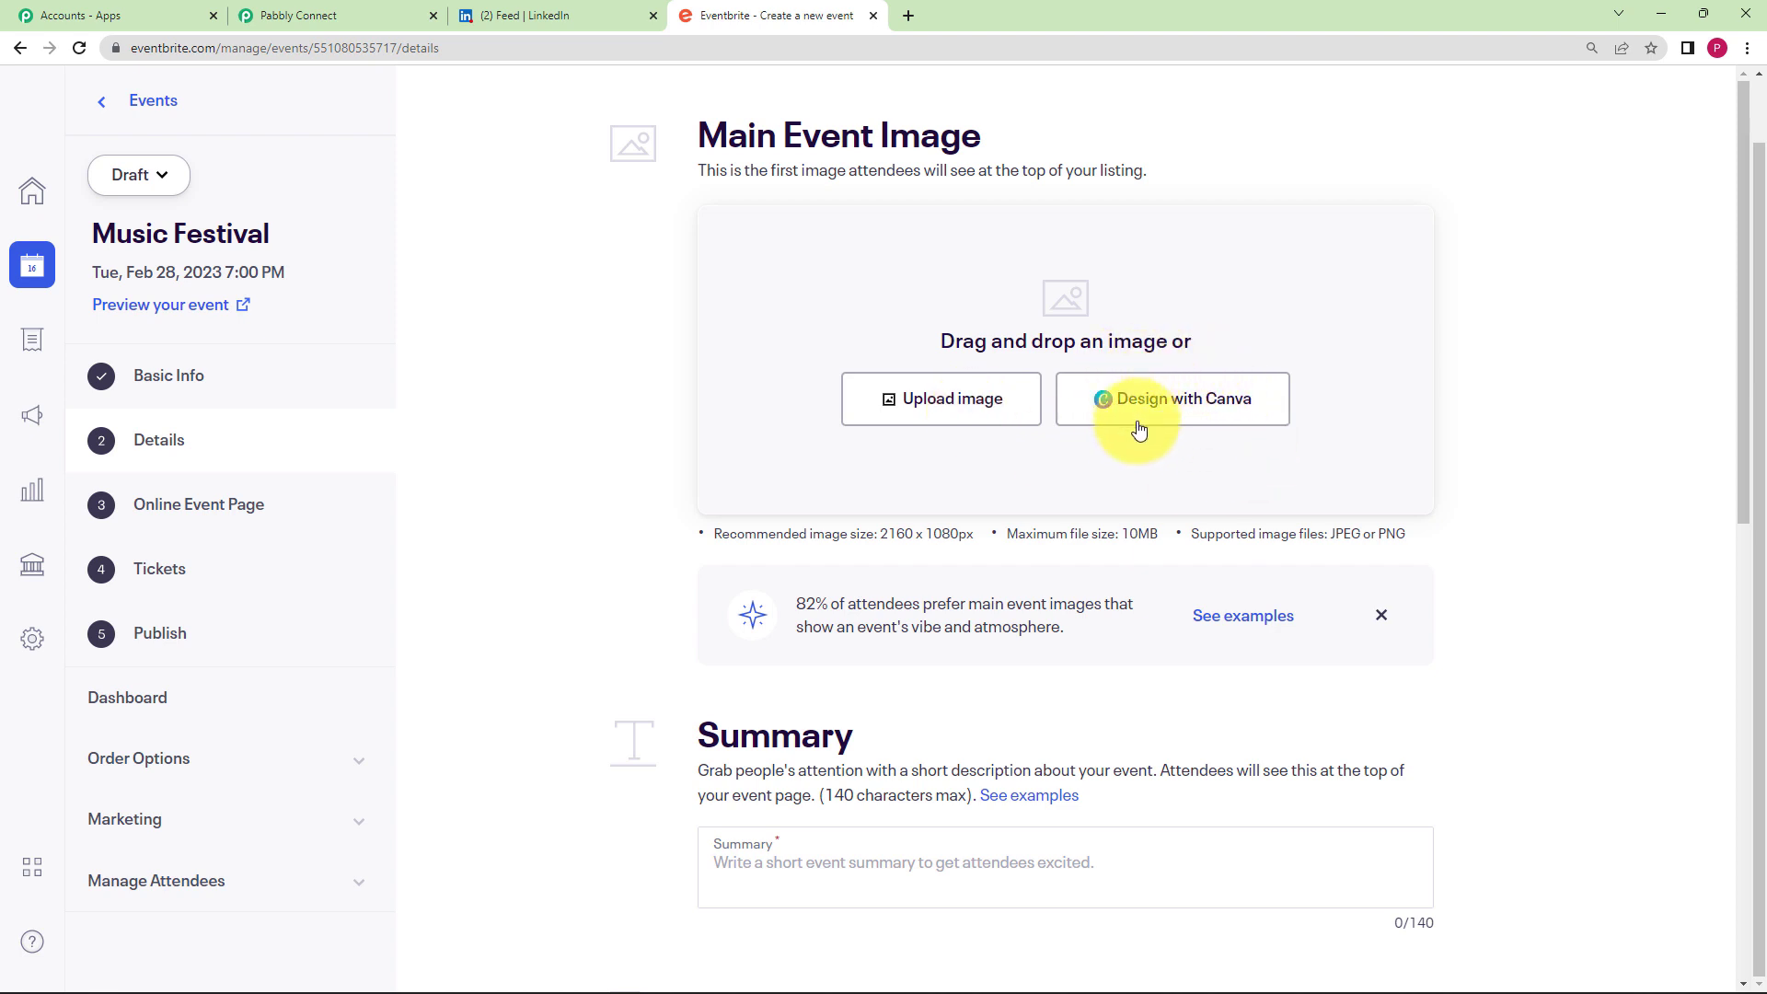
scroll(1084, 505, down, 5)
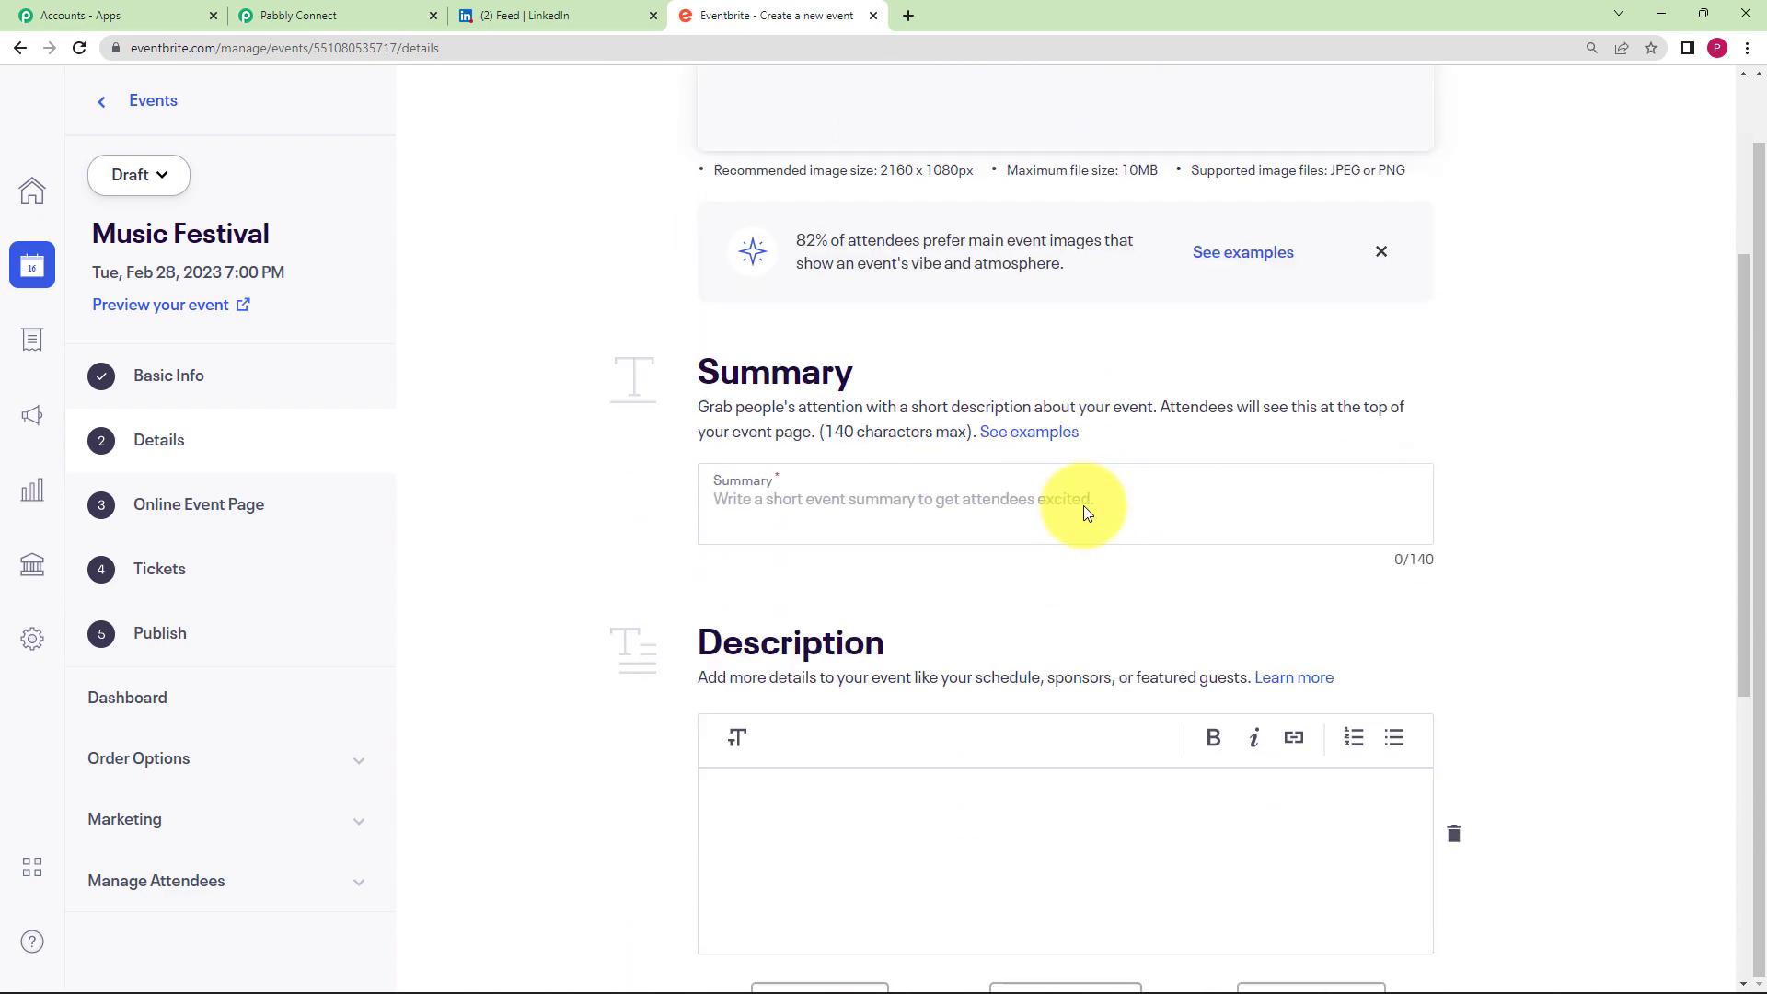
click(1009, 414)
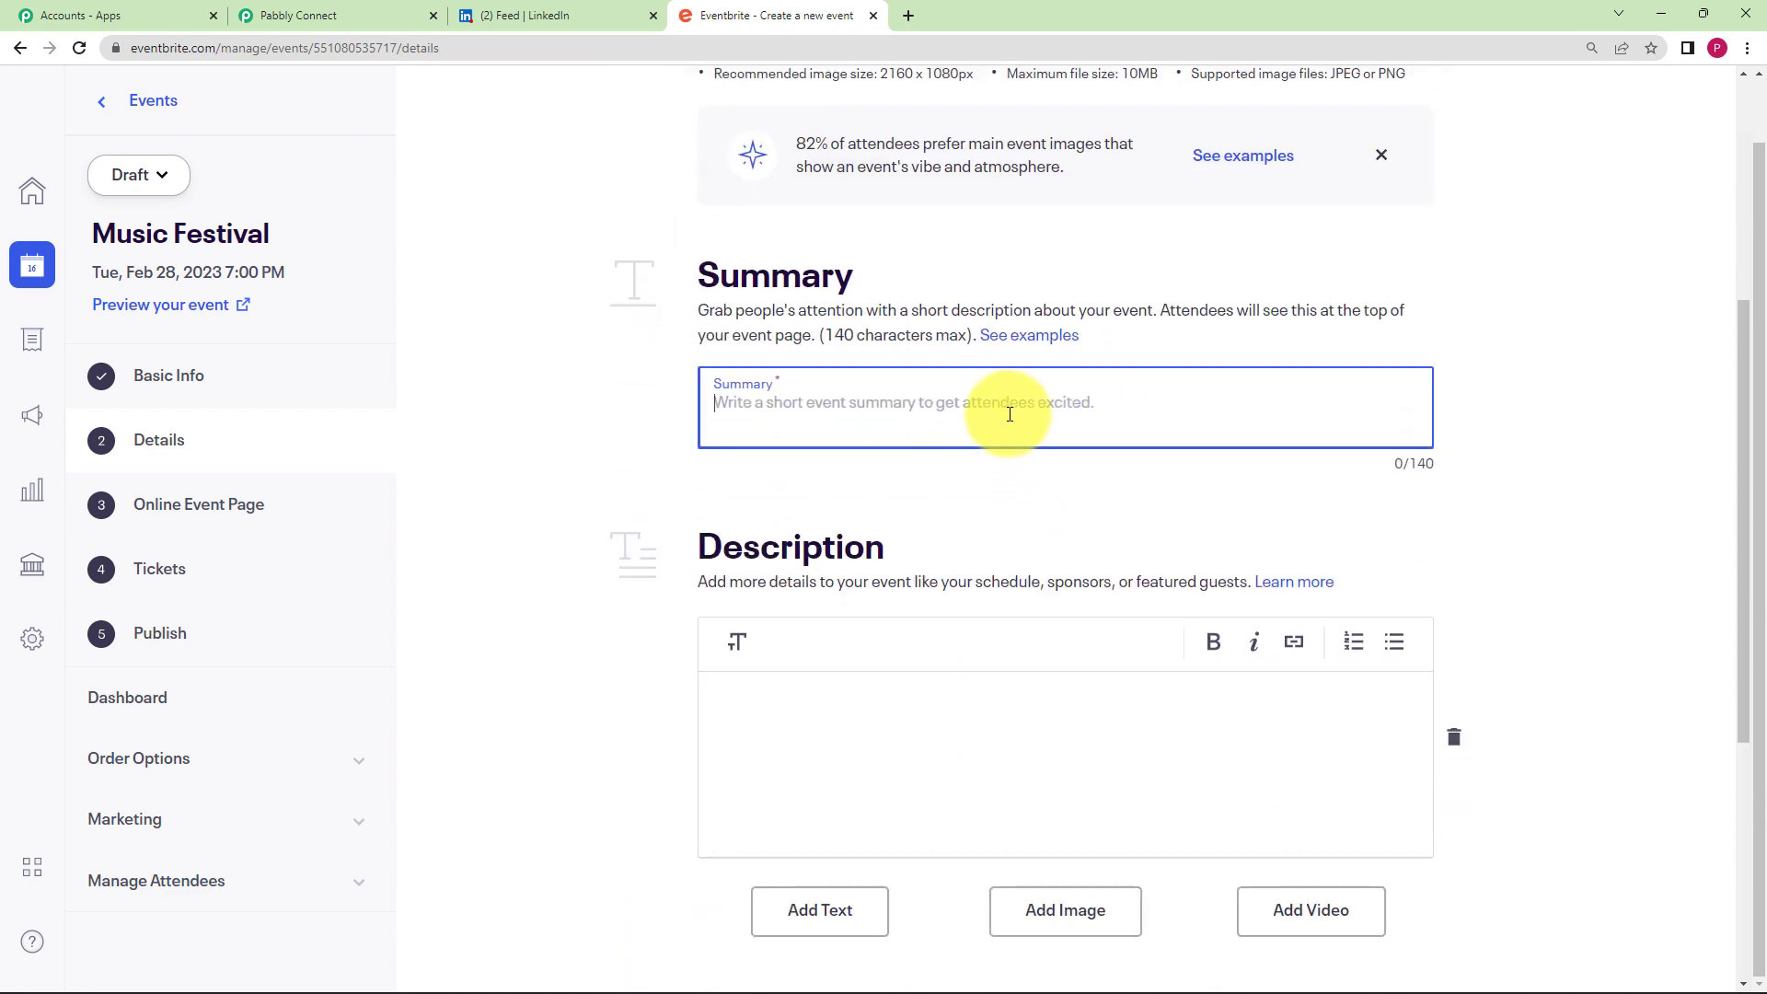
text(The mu)
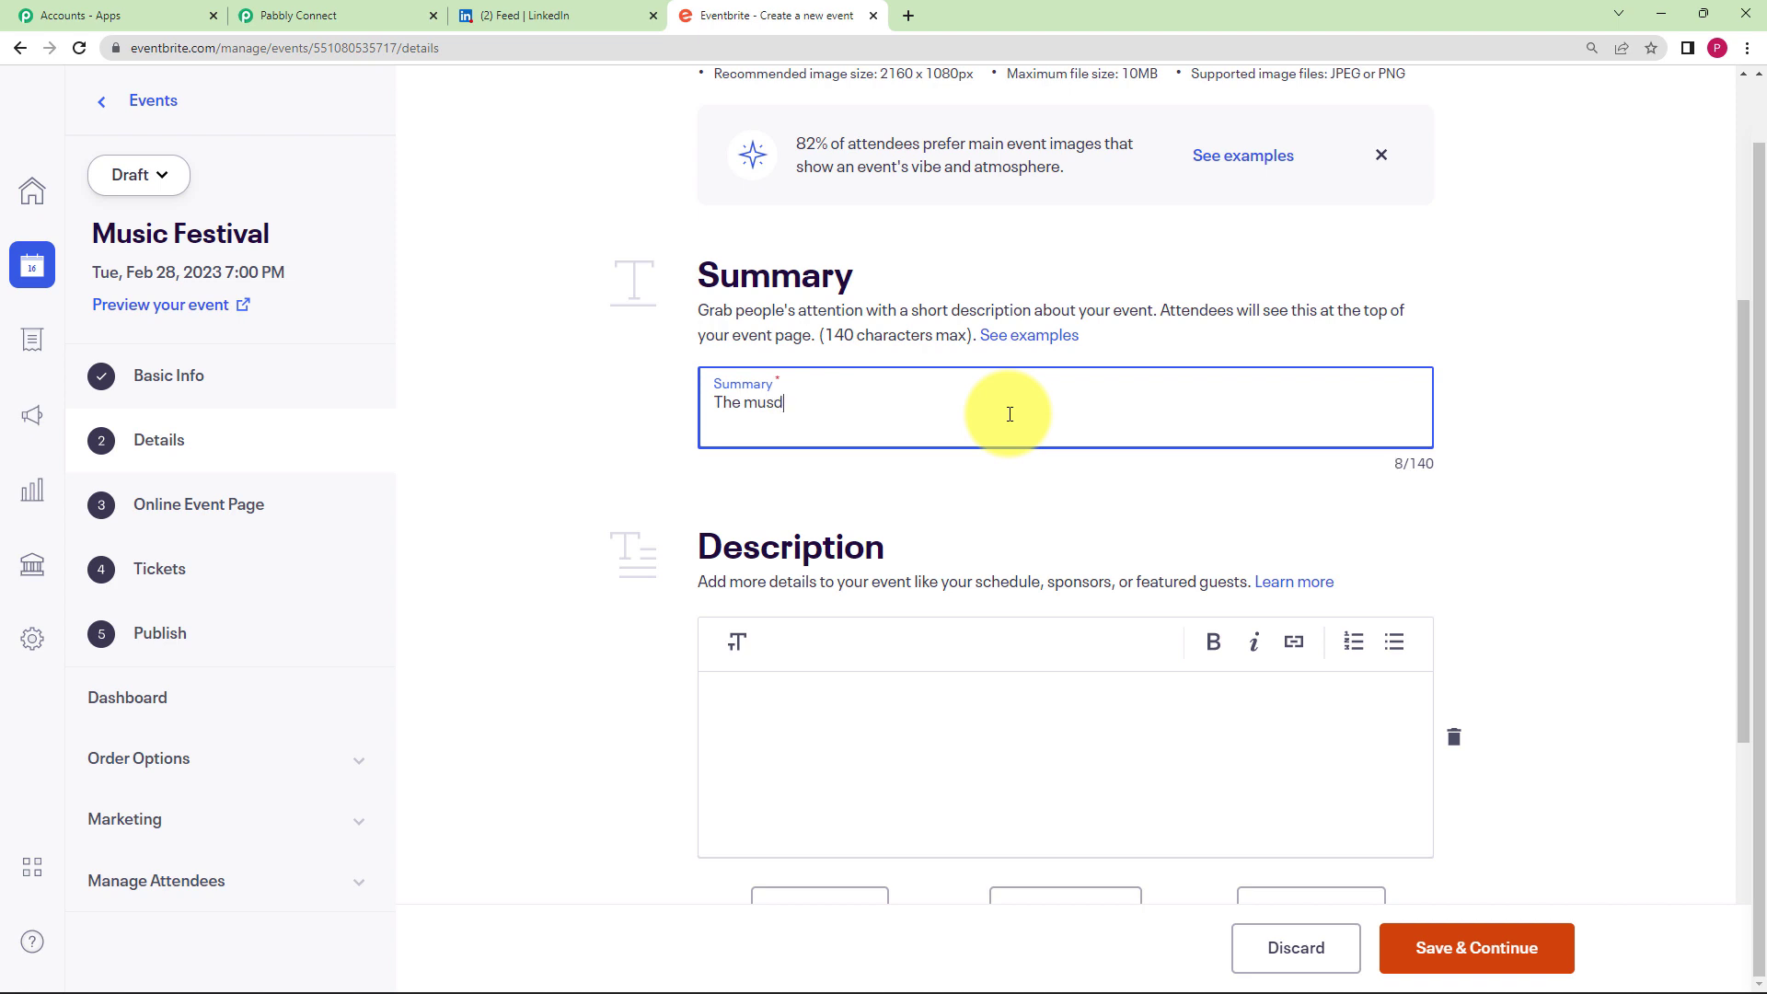
text(sic event will be held to appre)
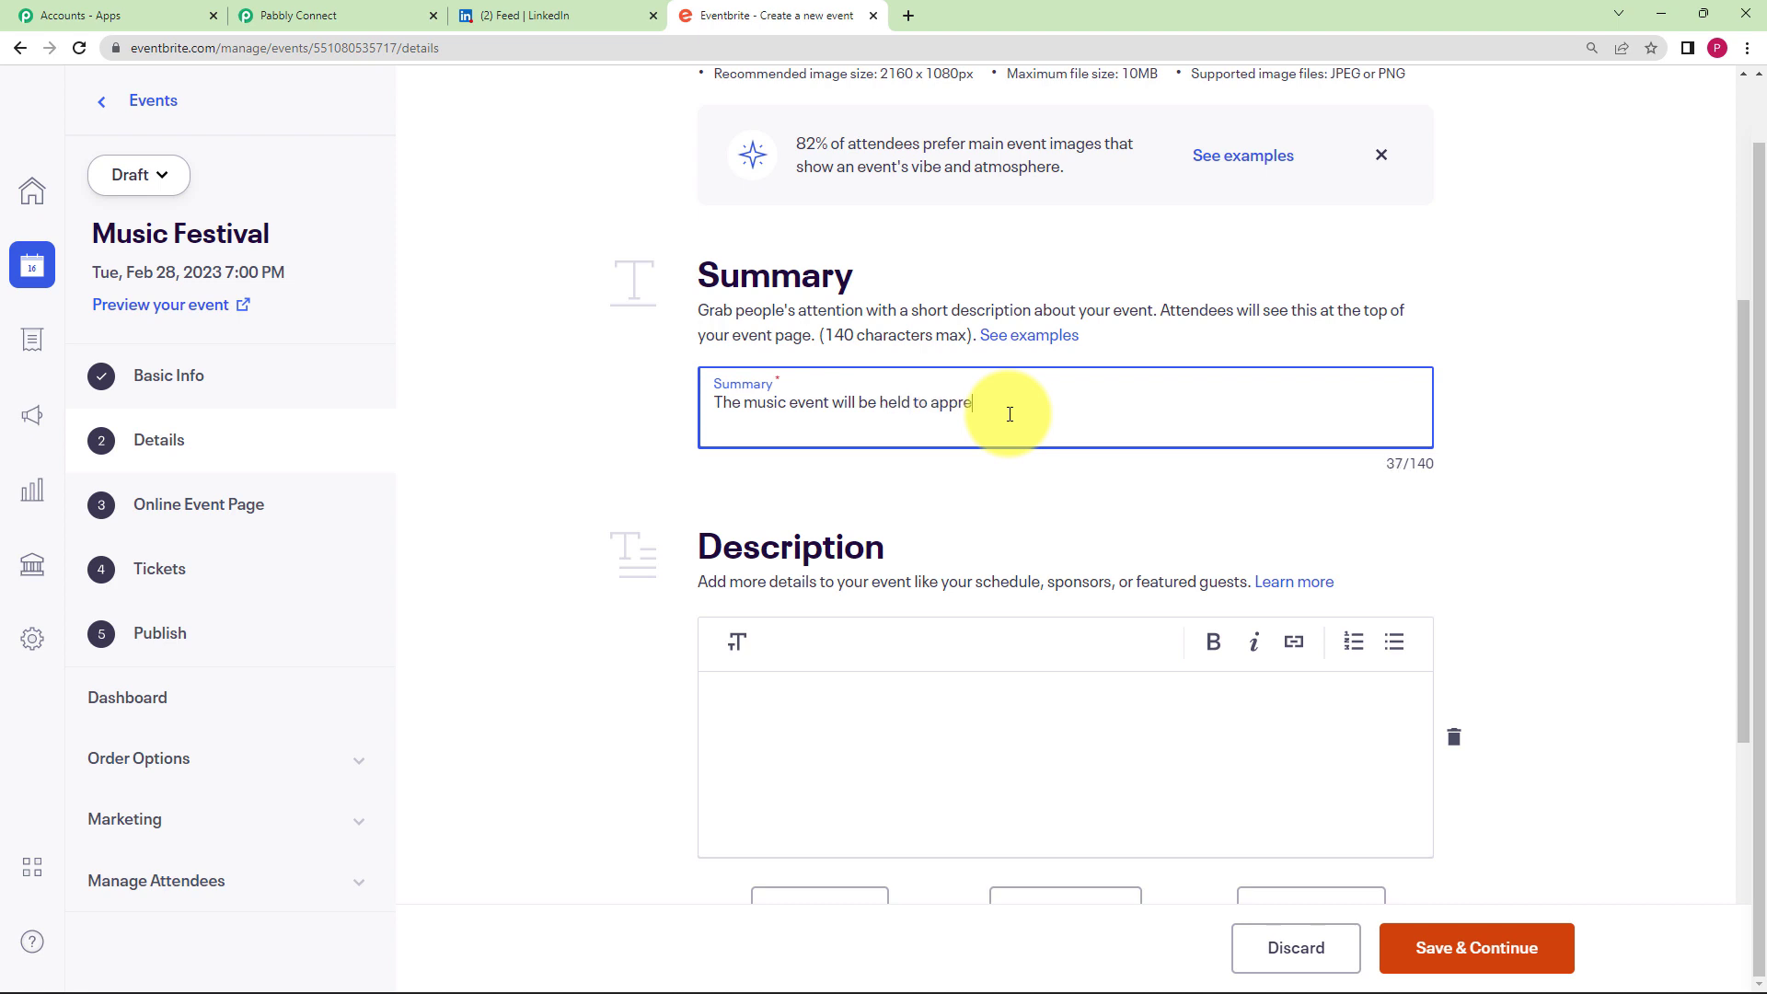
text(tiate the culture of Ind)
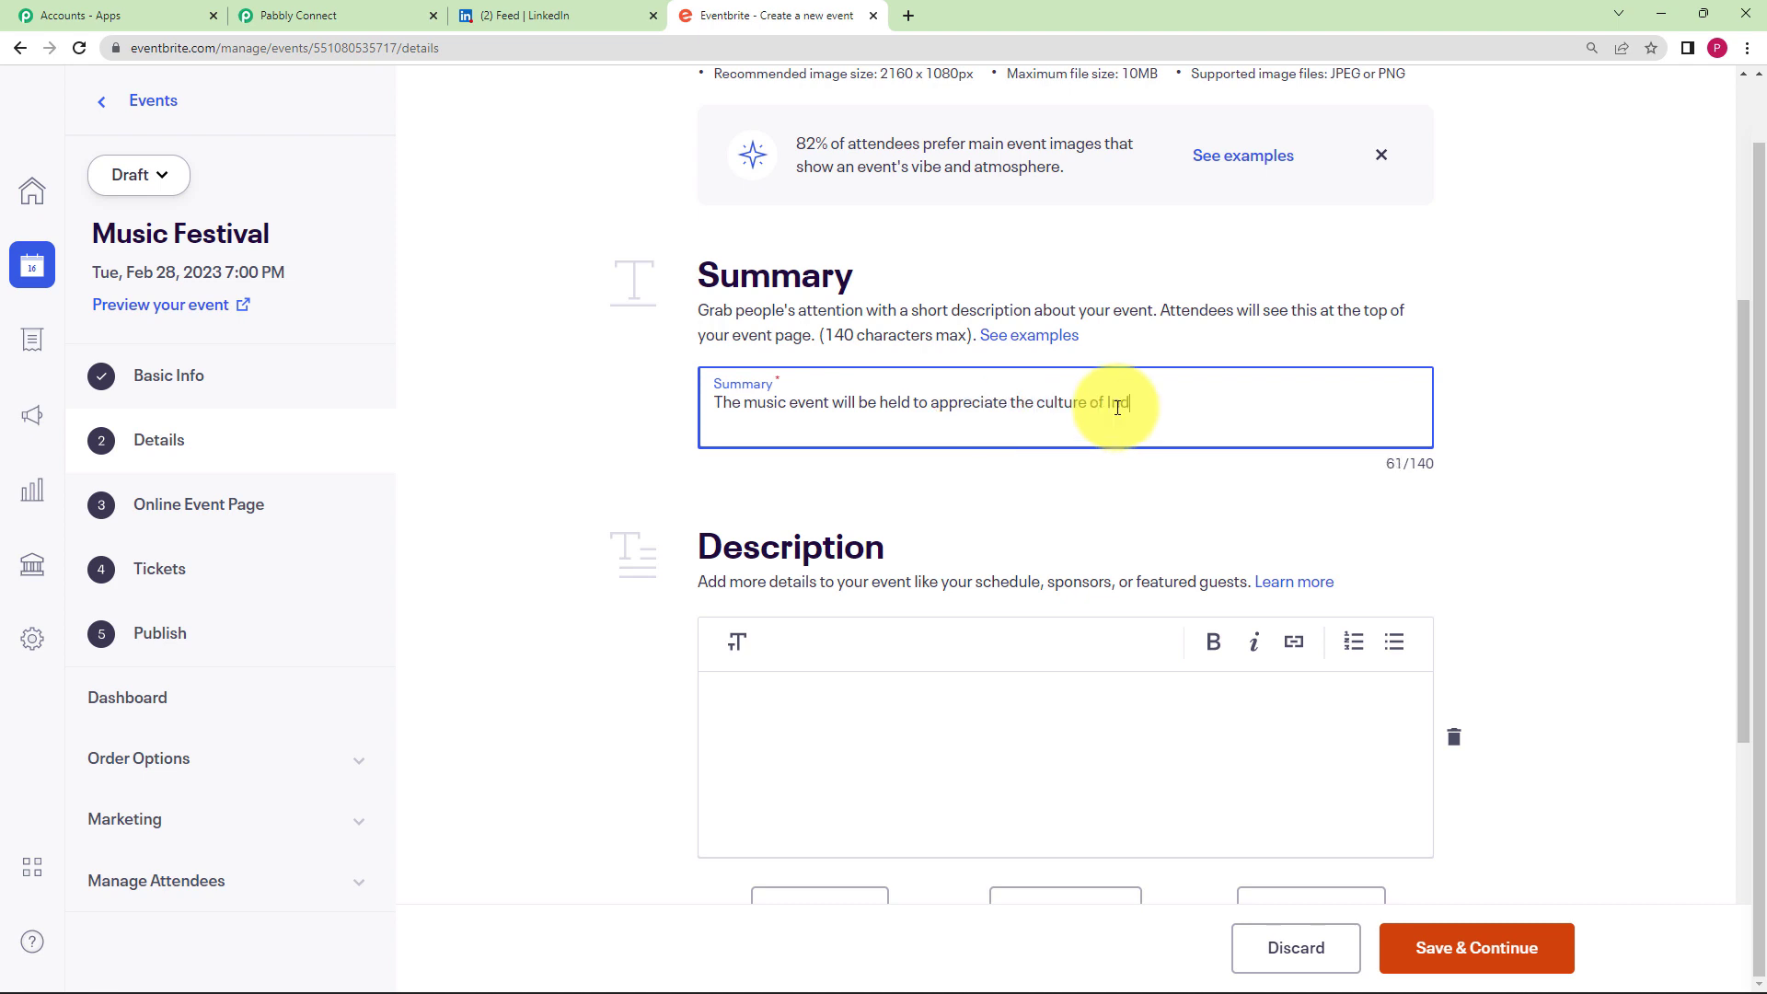
text(ia.)
- Write the description 'Grab your tickets before 02/20/2023' and save the event details
click(1090, 696)
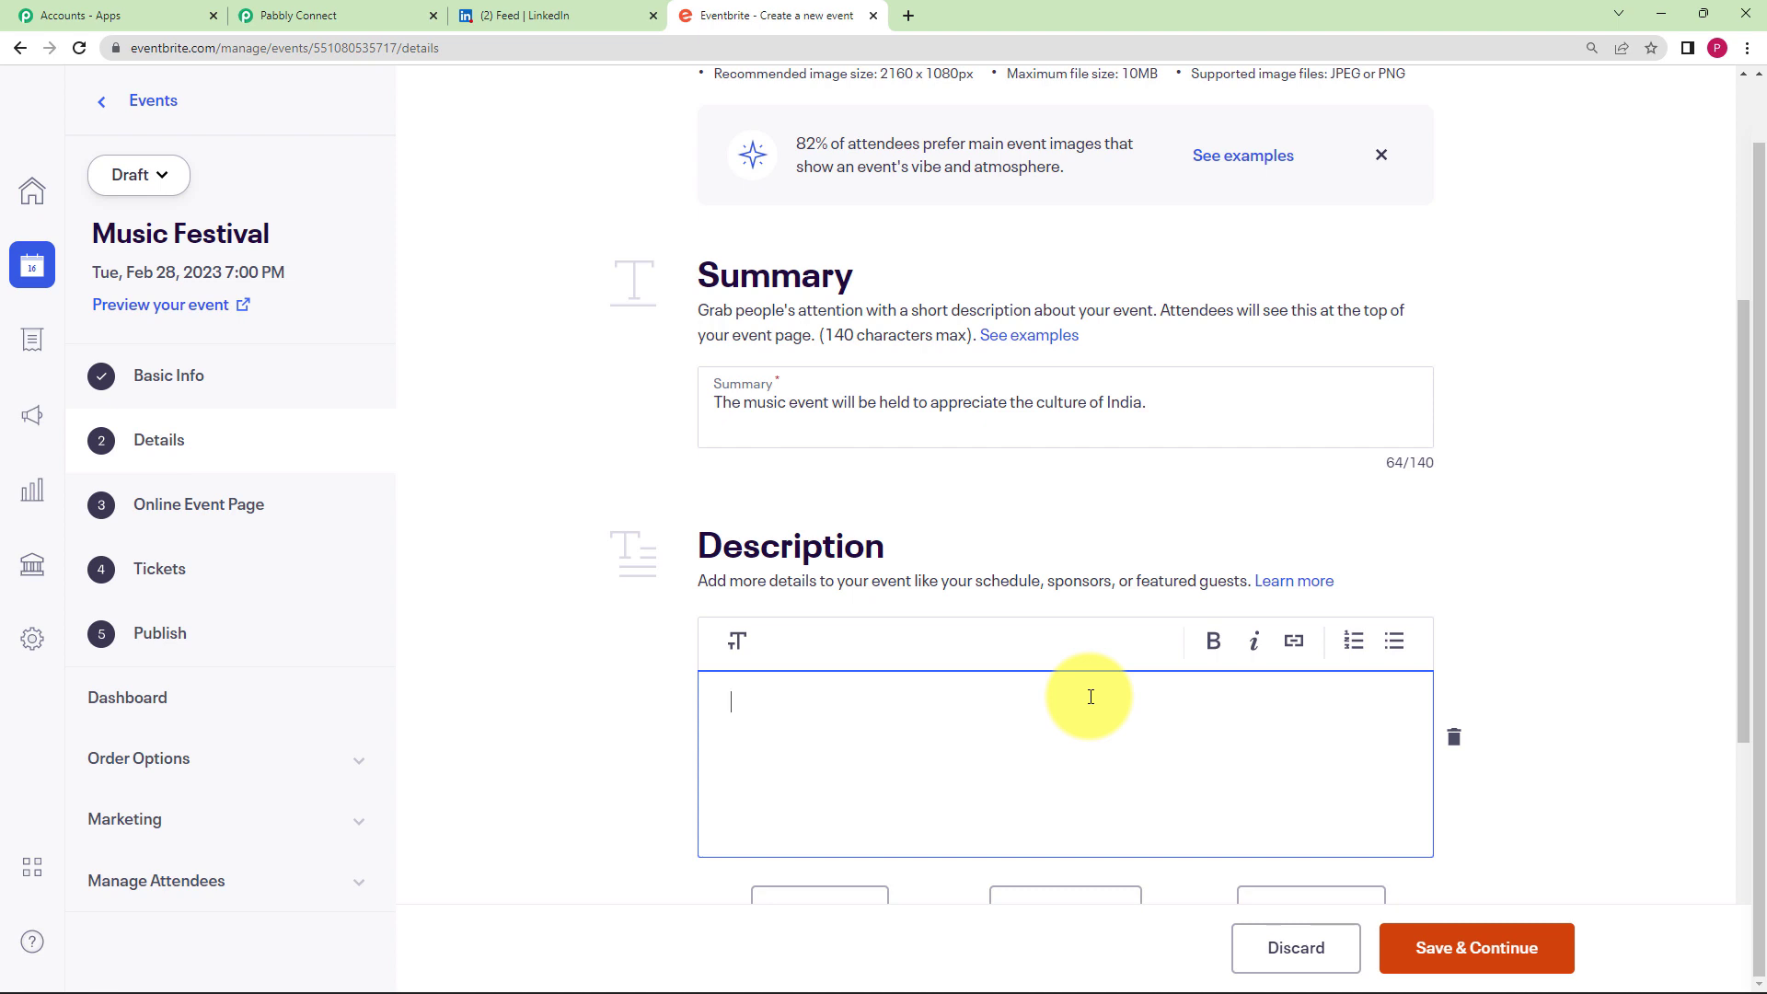
text(Grab your tickets before)
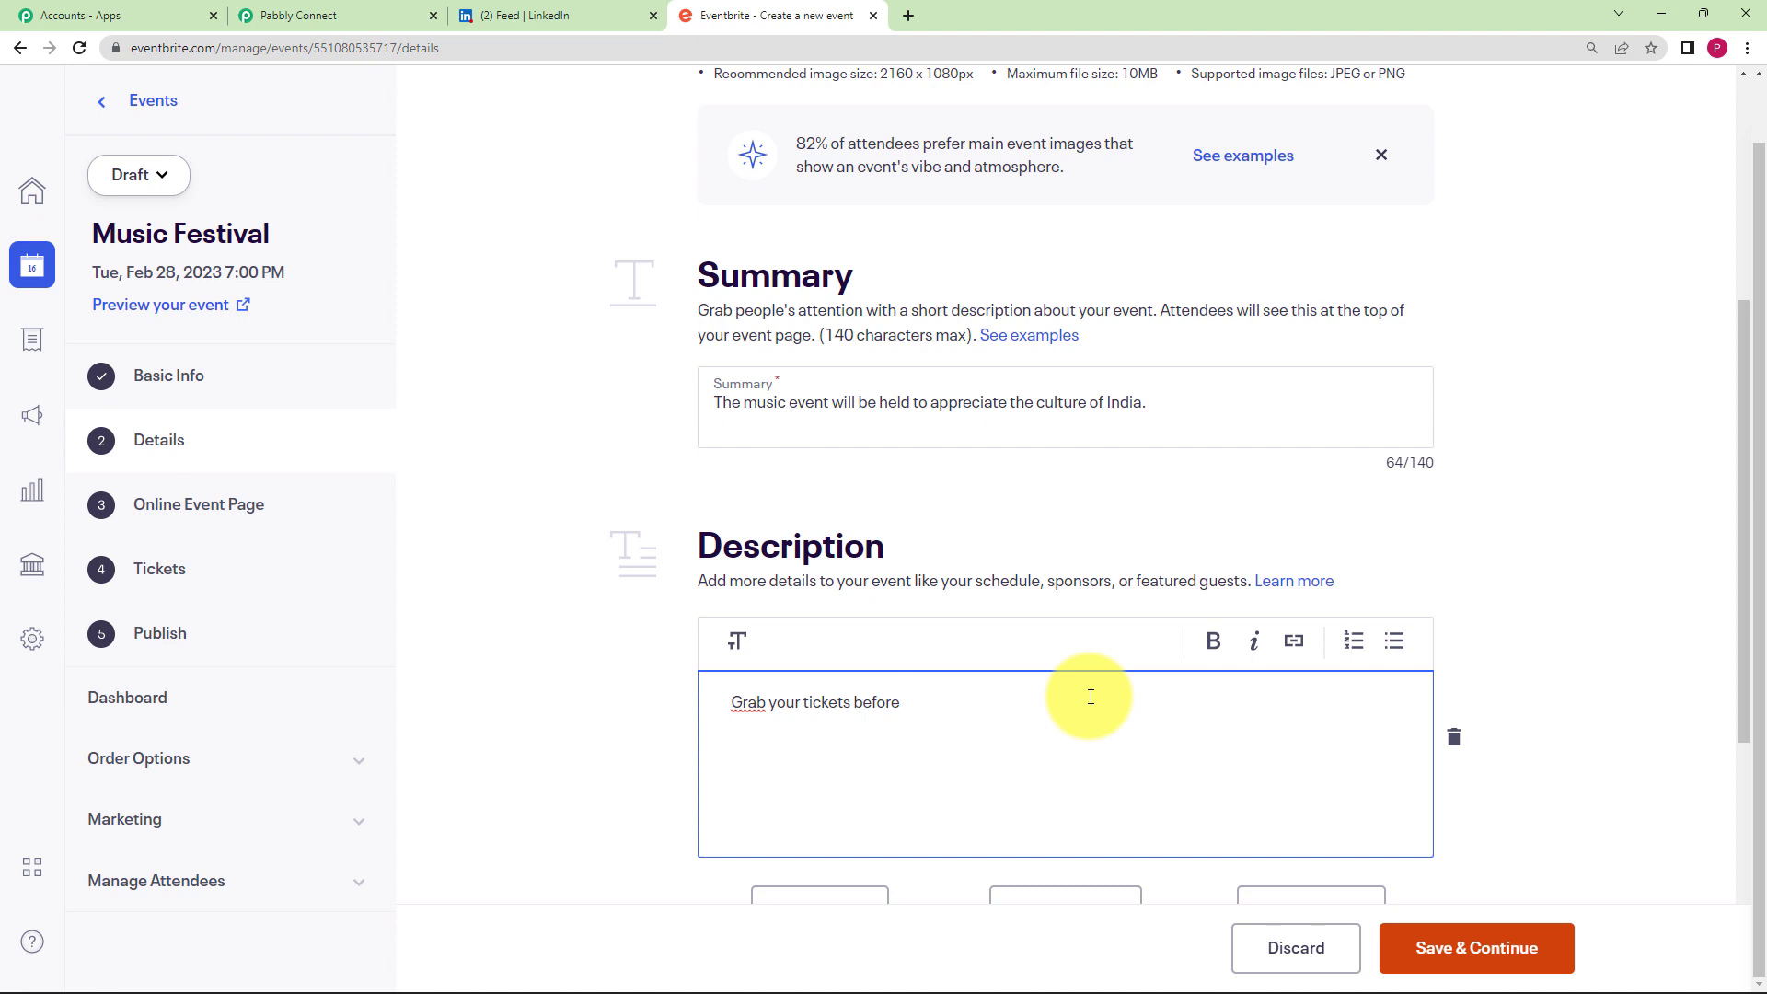
text(02/20/2023.)
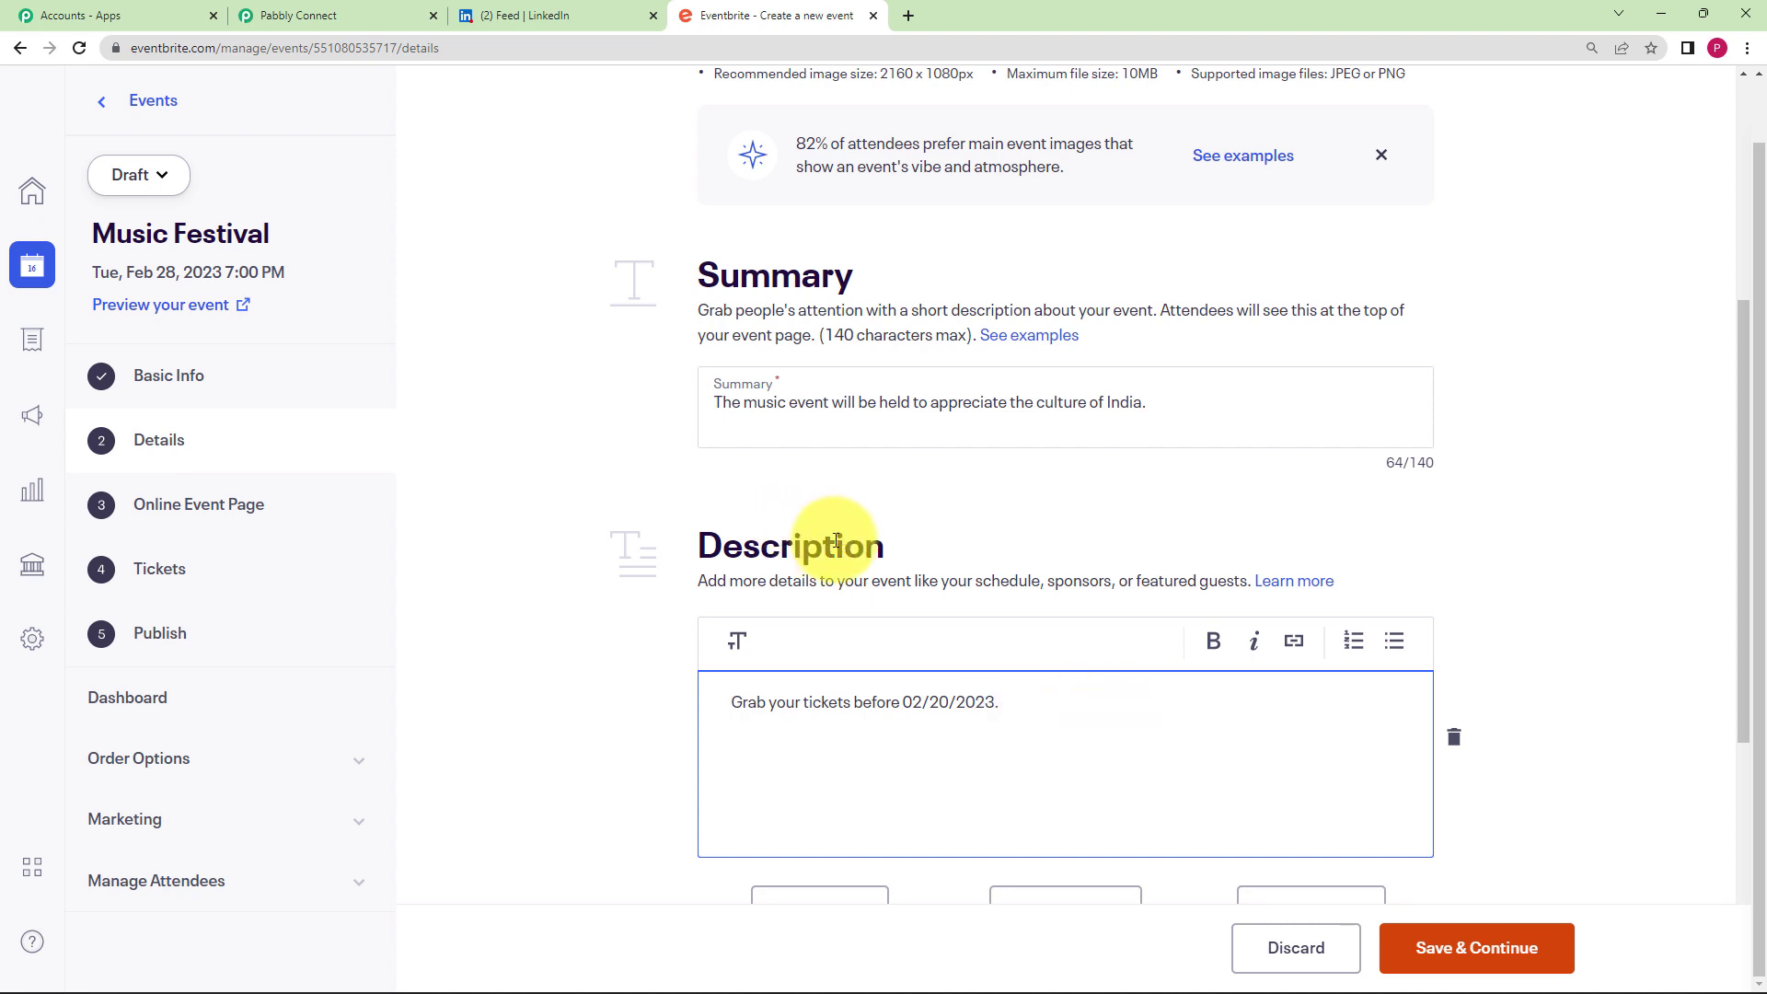
scroll(834, 537, down, 4)
scroll(727, 704, down, 1)
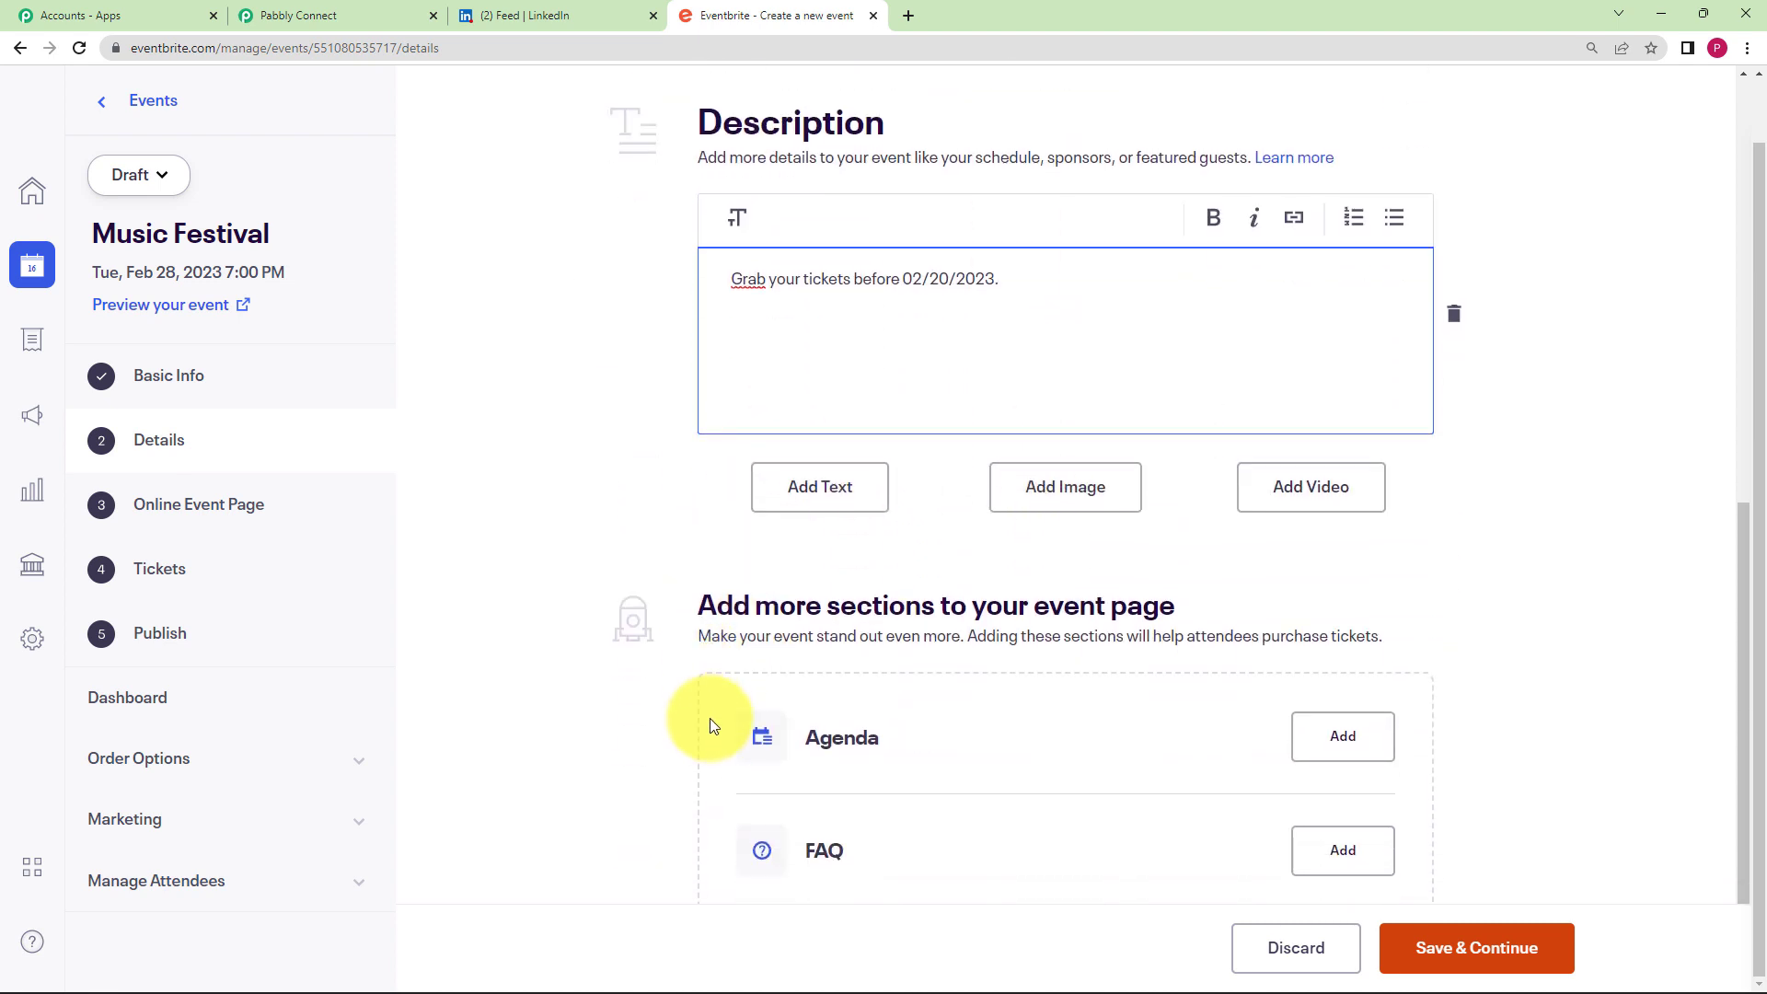
click(1517, 962)
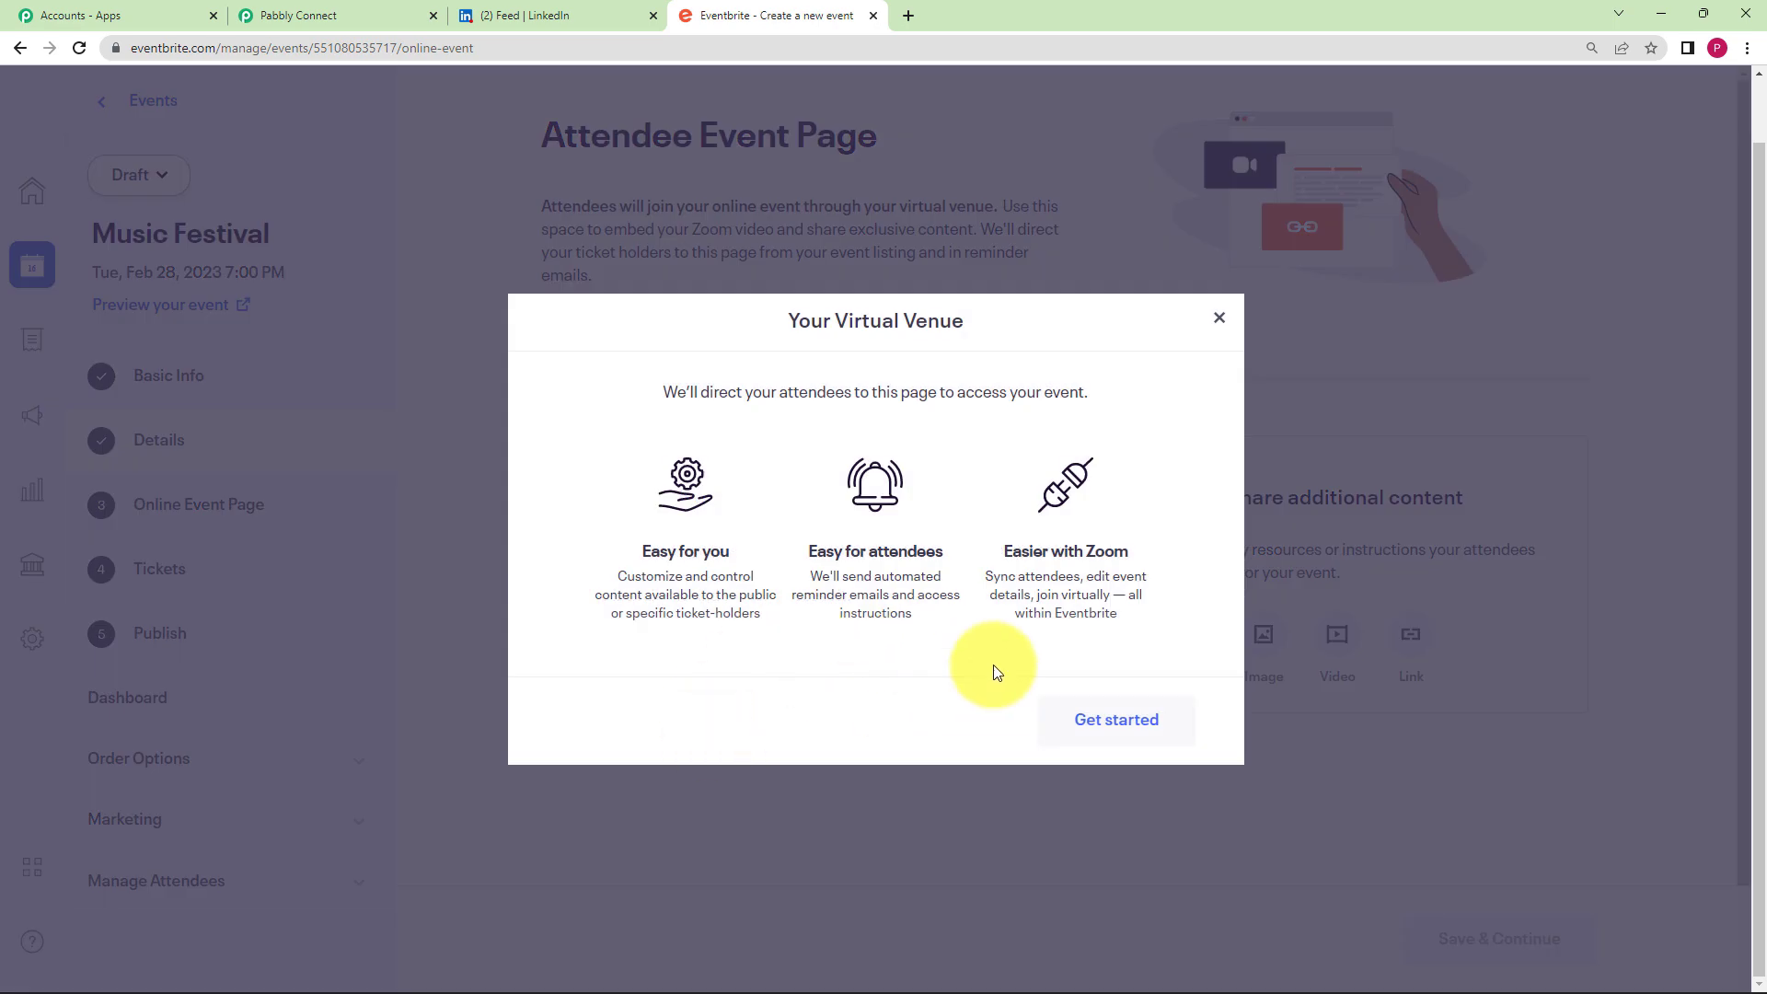
- Dismiss the virtual venue intro and paste the Google Meet URL as another provider's link
click(1220, 319)
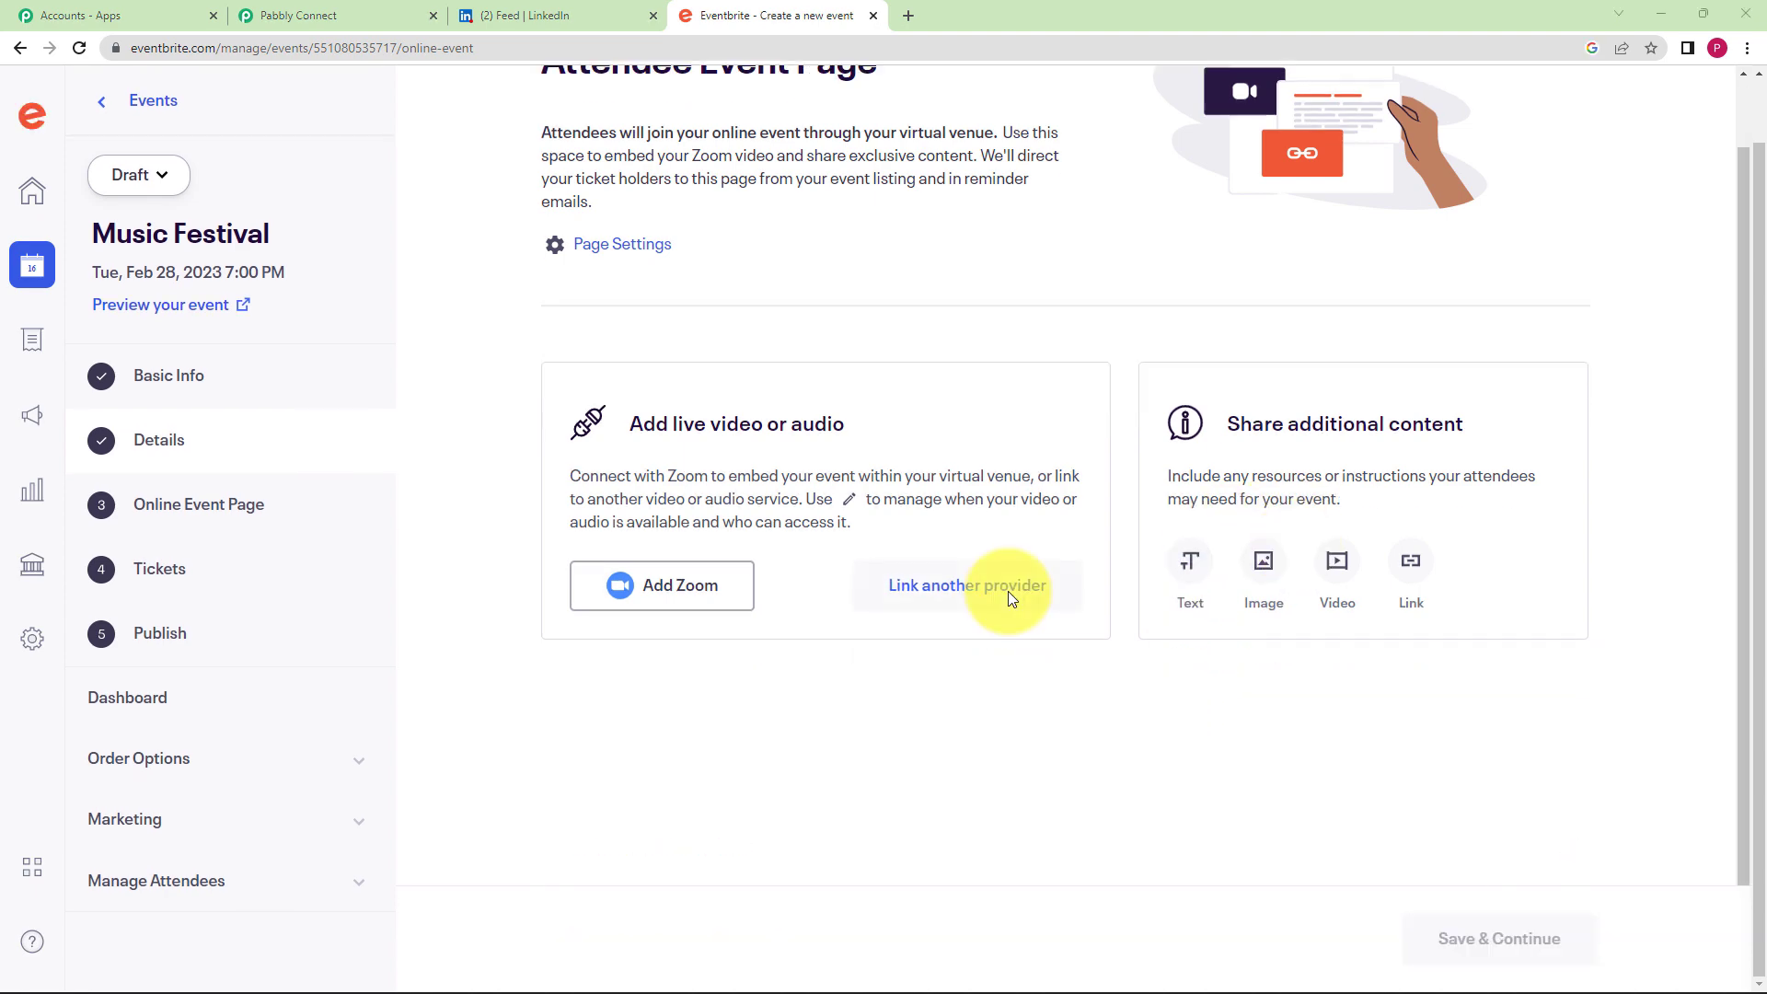
click(1008, 590)
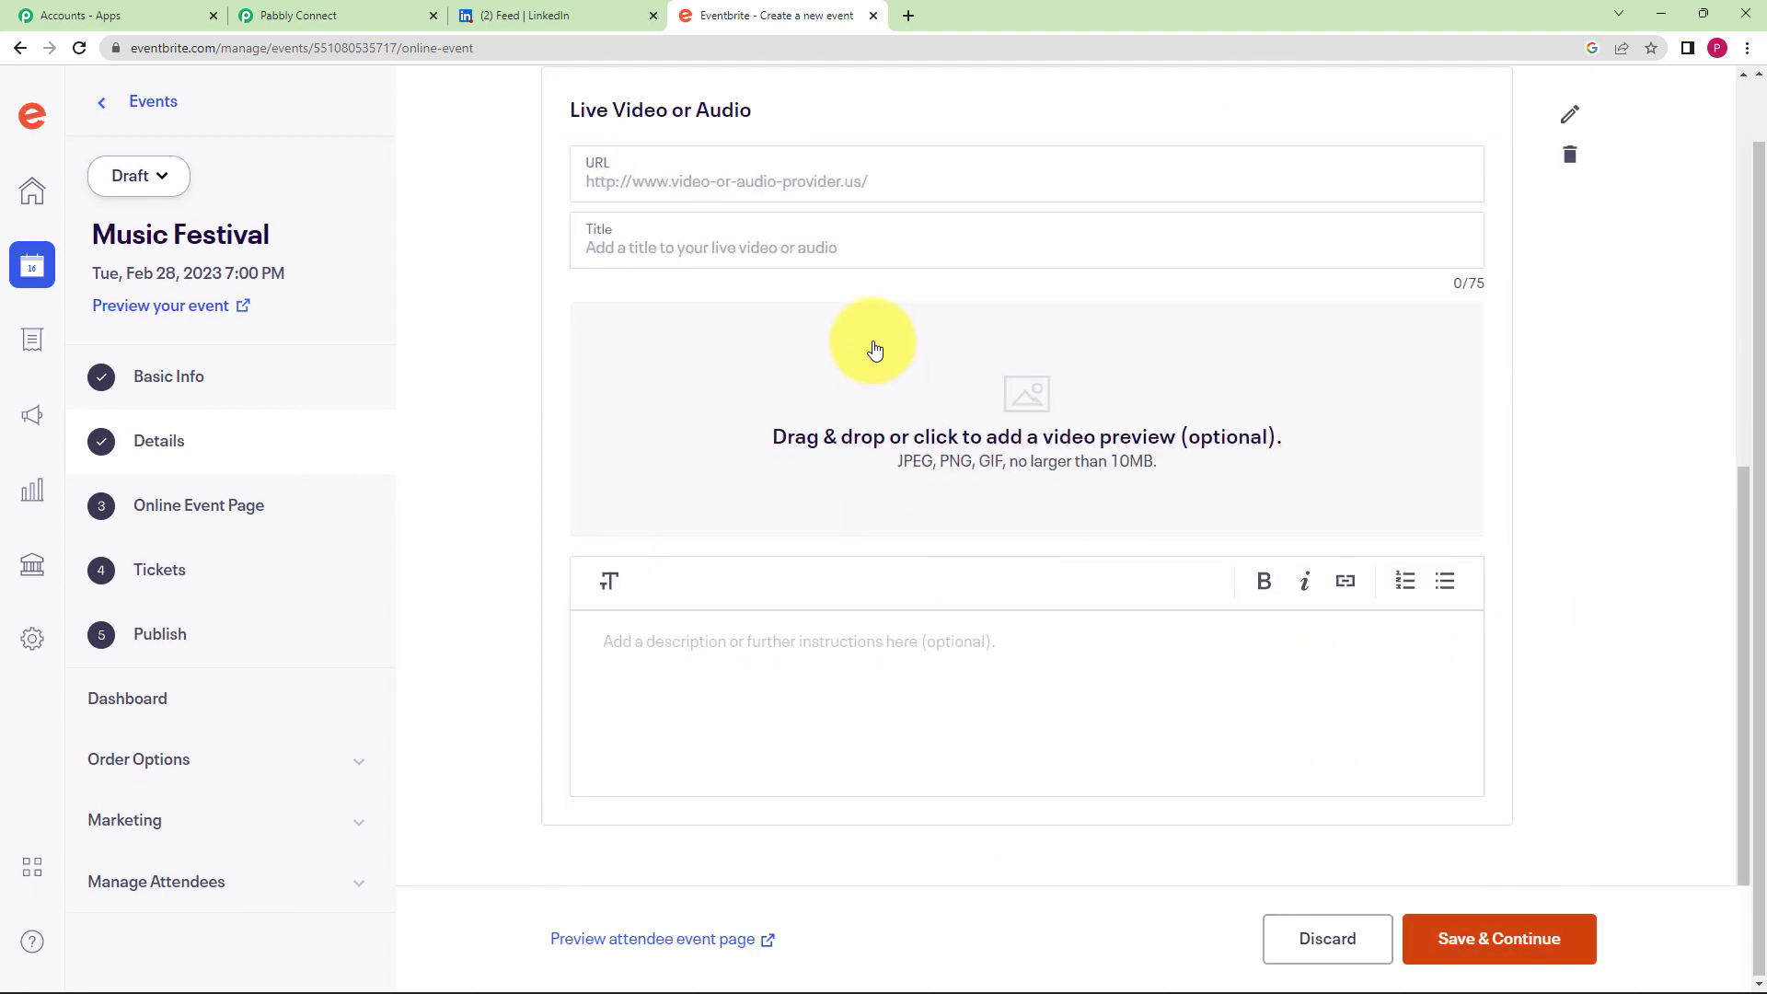
click(876, 166)
text(https://meet.google.com/kqh-vubj-jff)
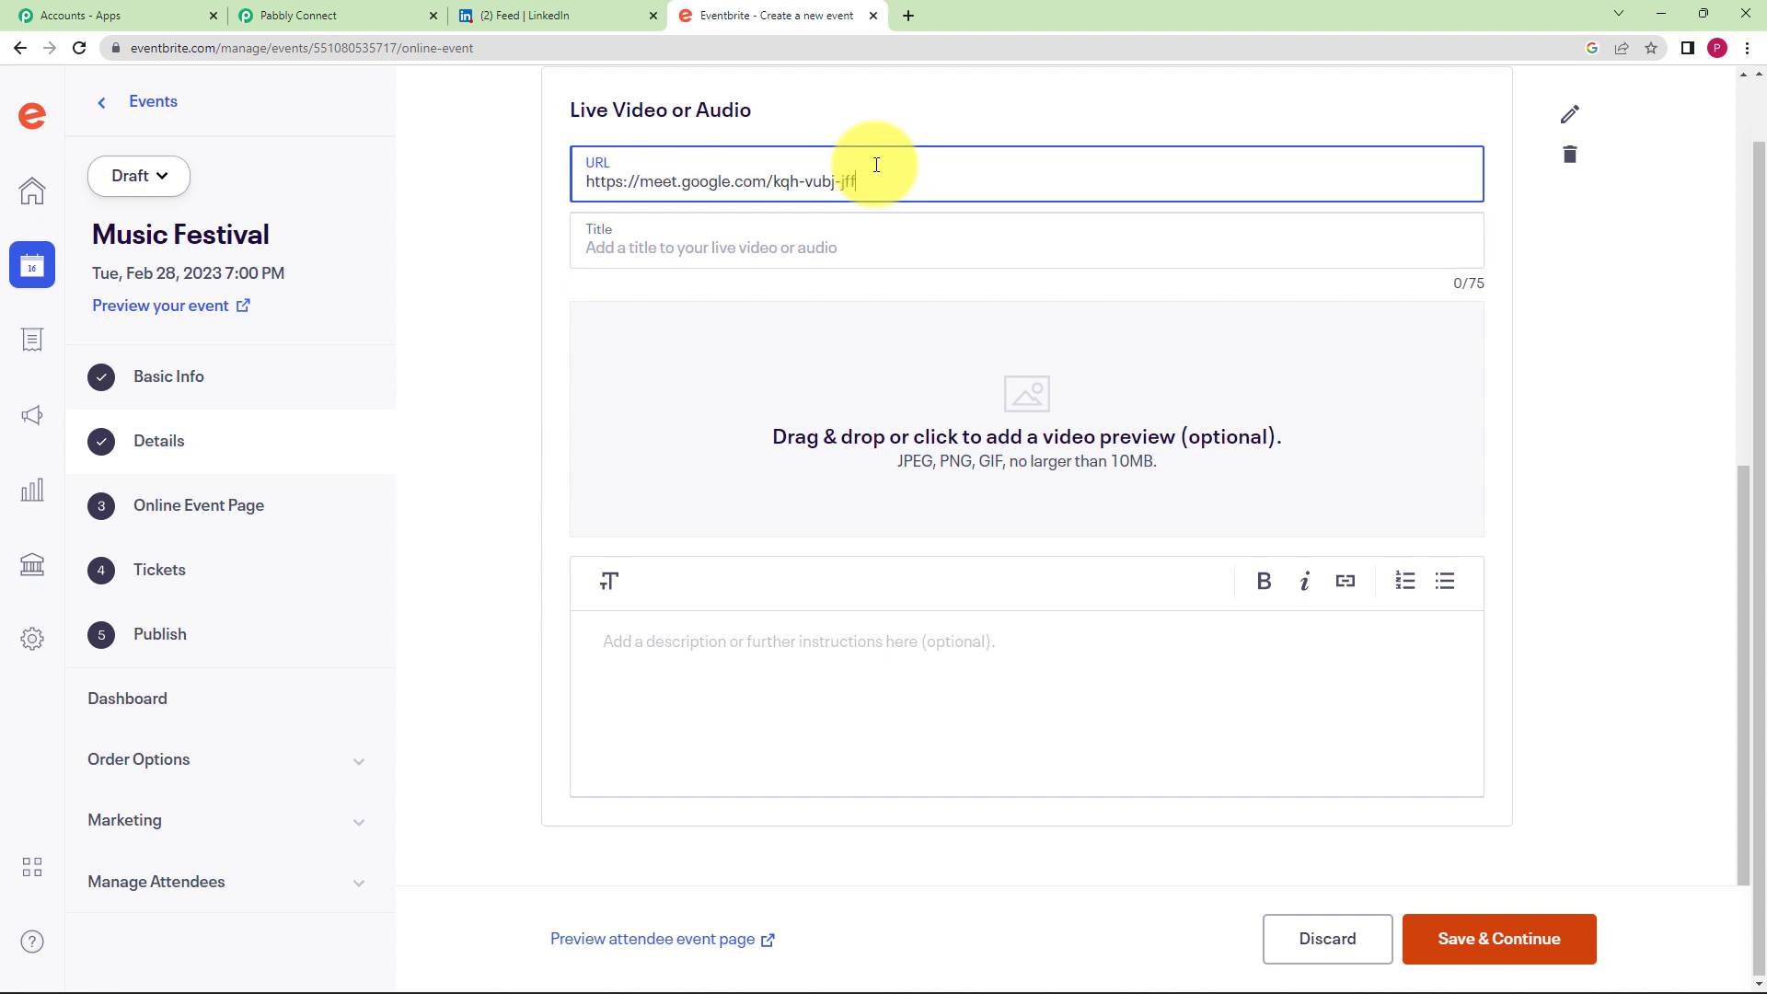
- Title the video link 'Join using this link.'
click(747, 247)
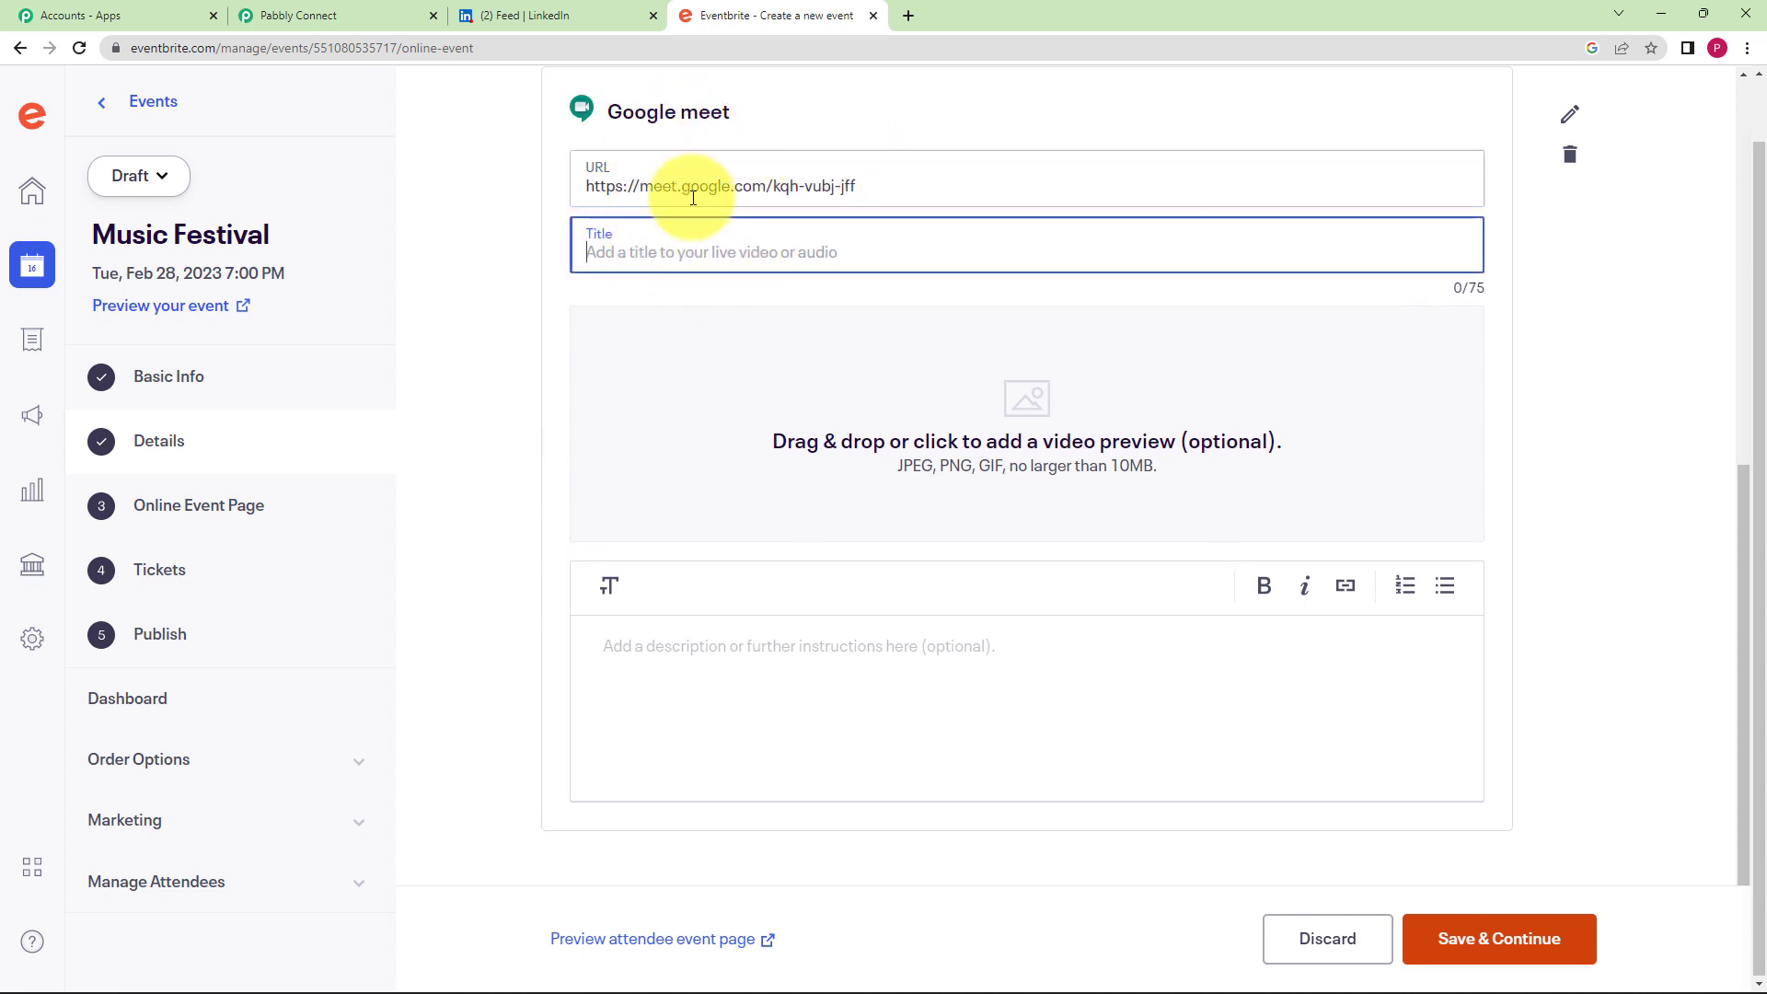
text(j)
key(BackSpace)
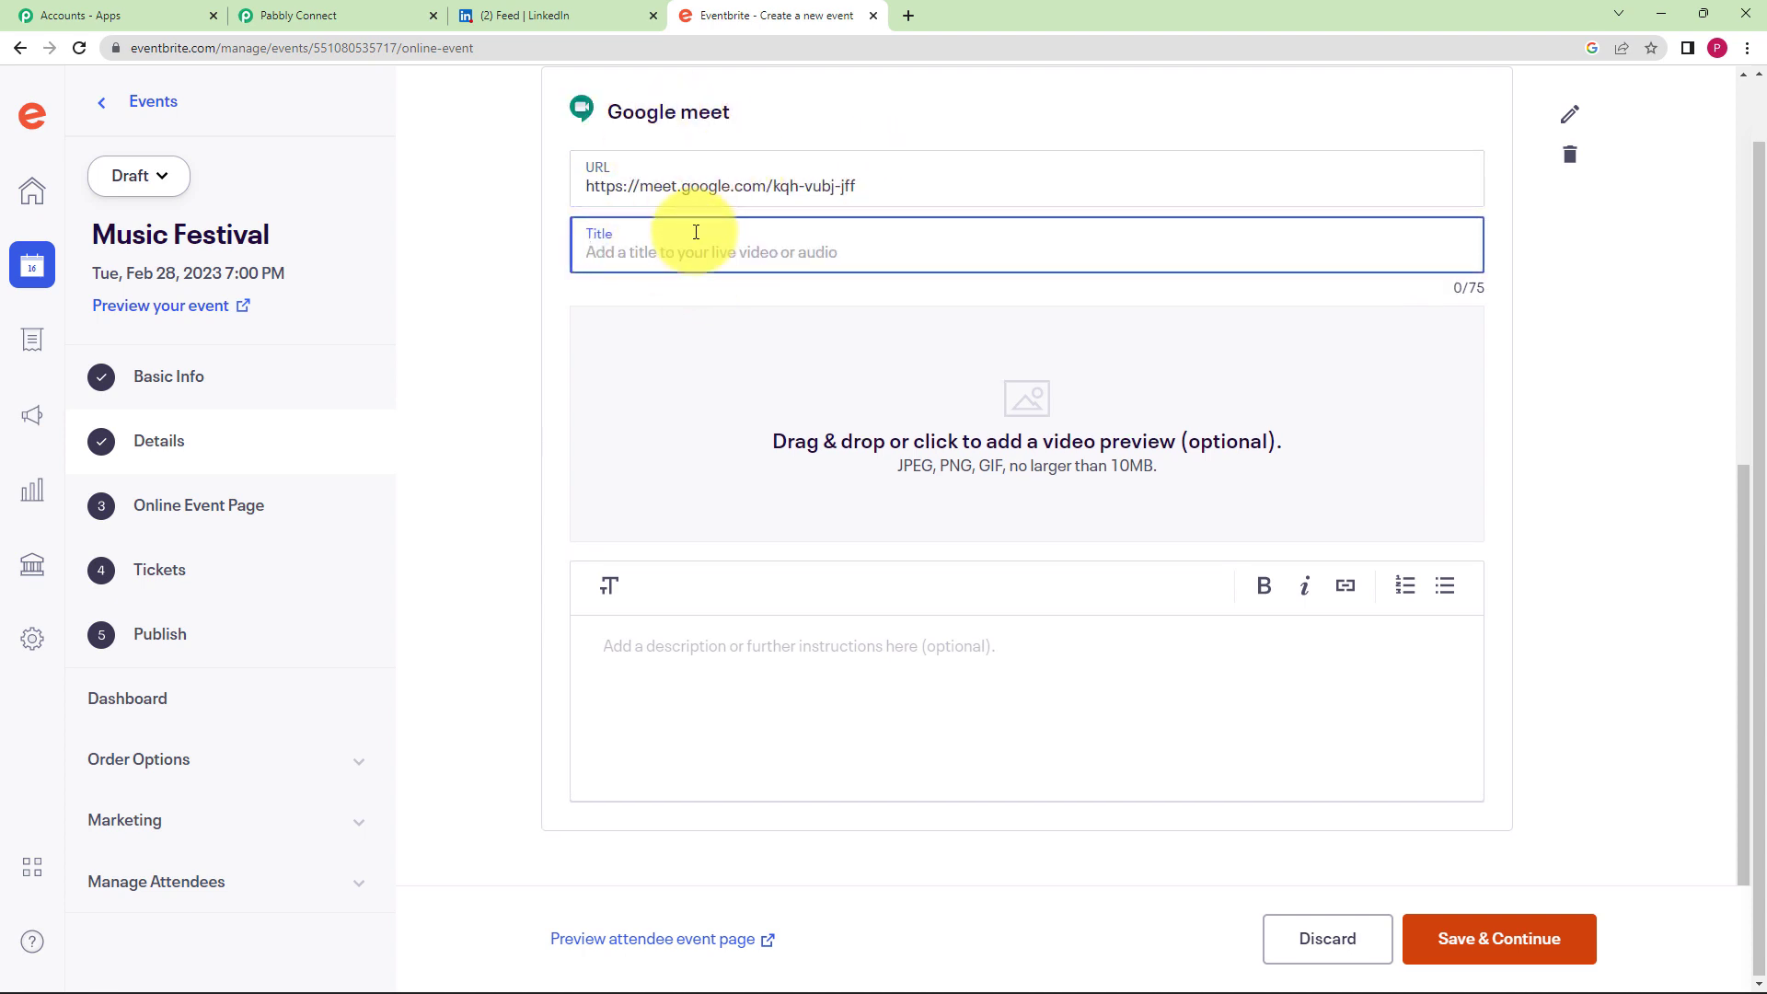
text(j)
key(BackSpace)
text(Join using this link.)
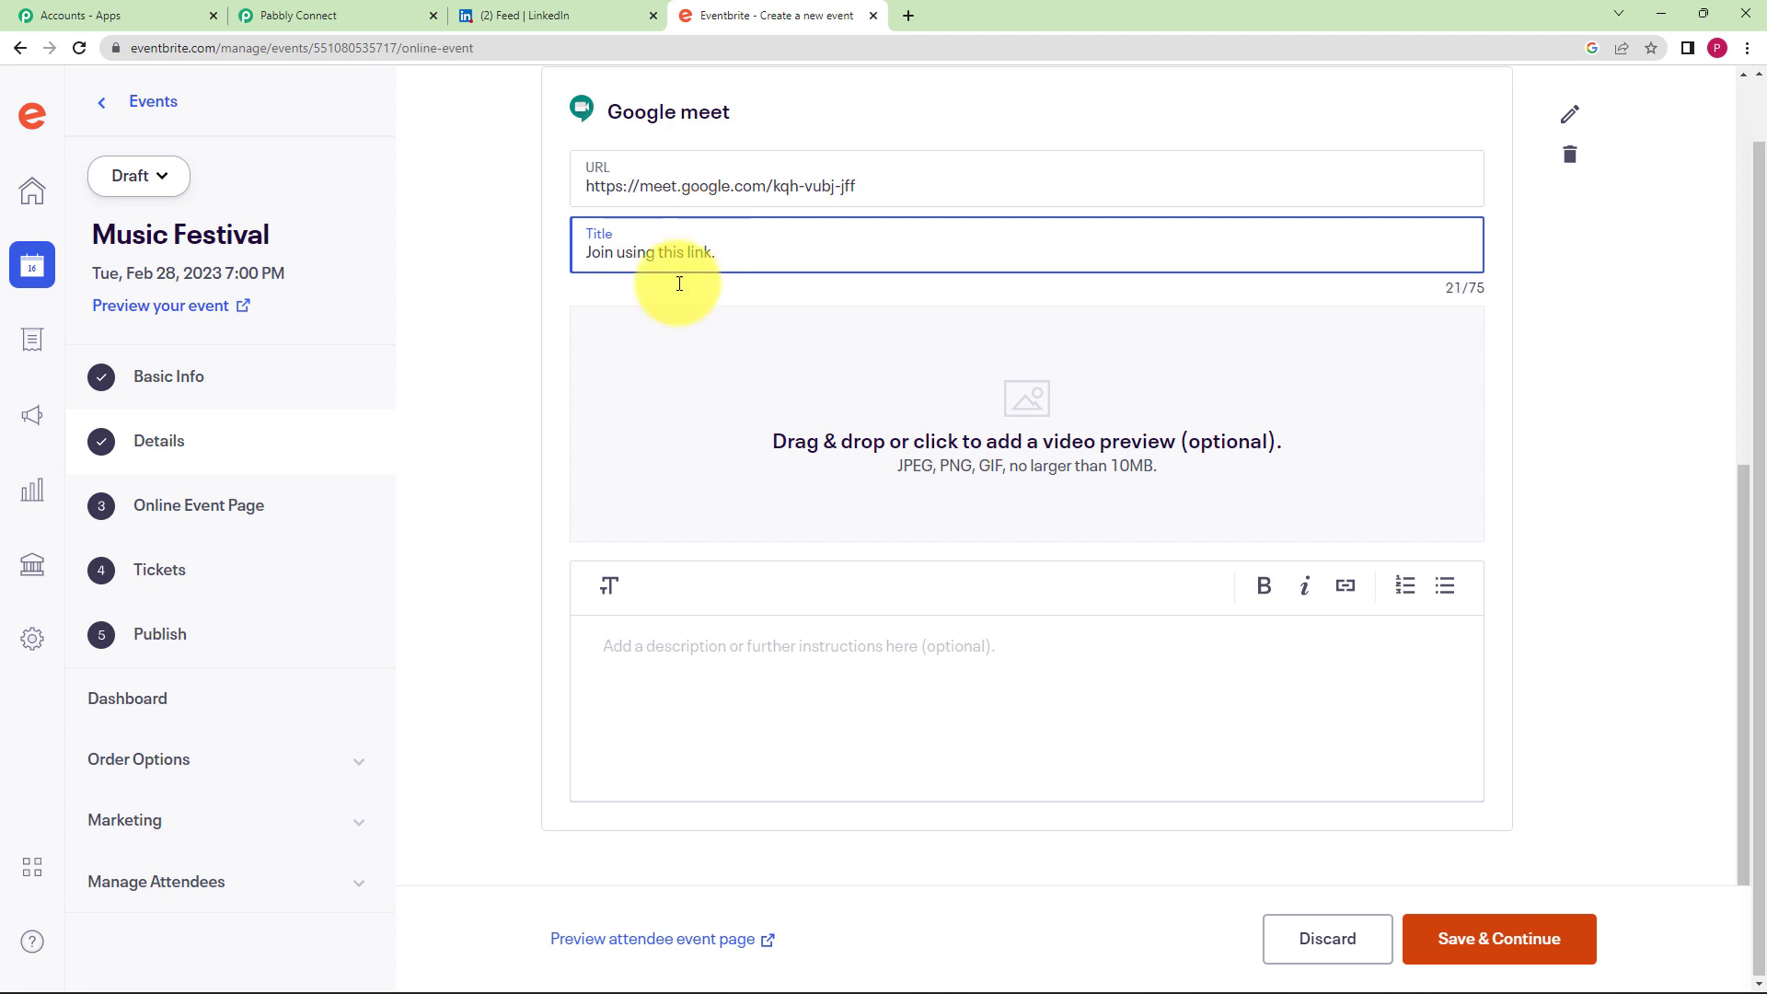
scroll(568, 367, down, 1)
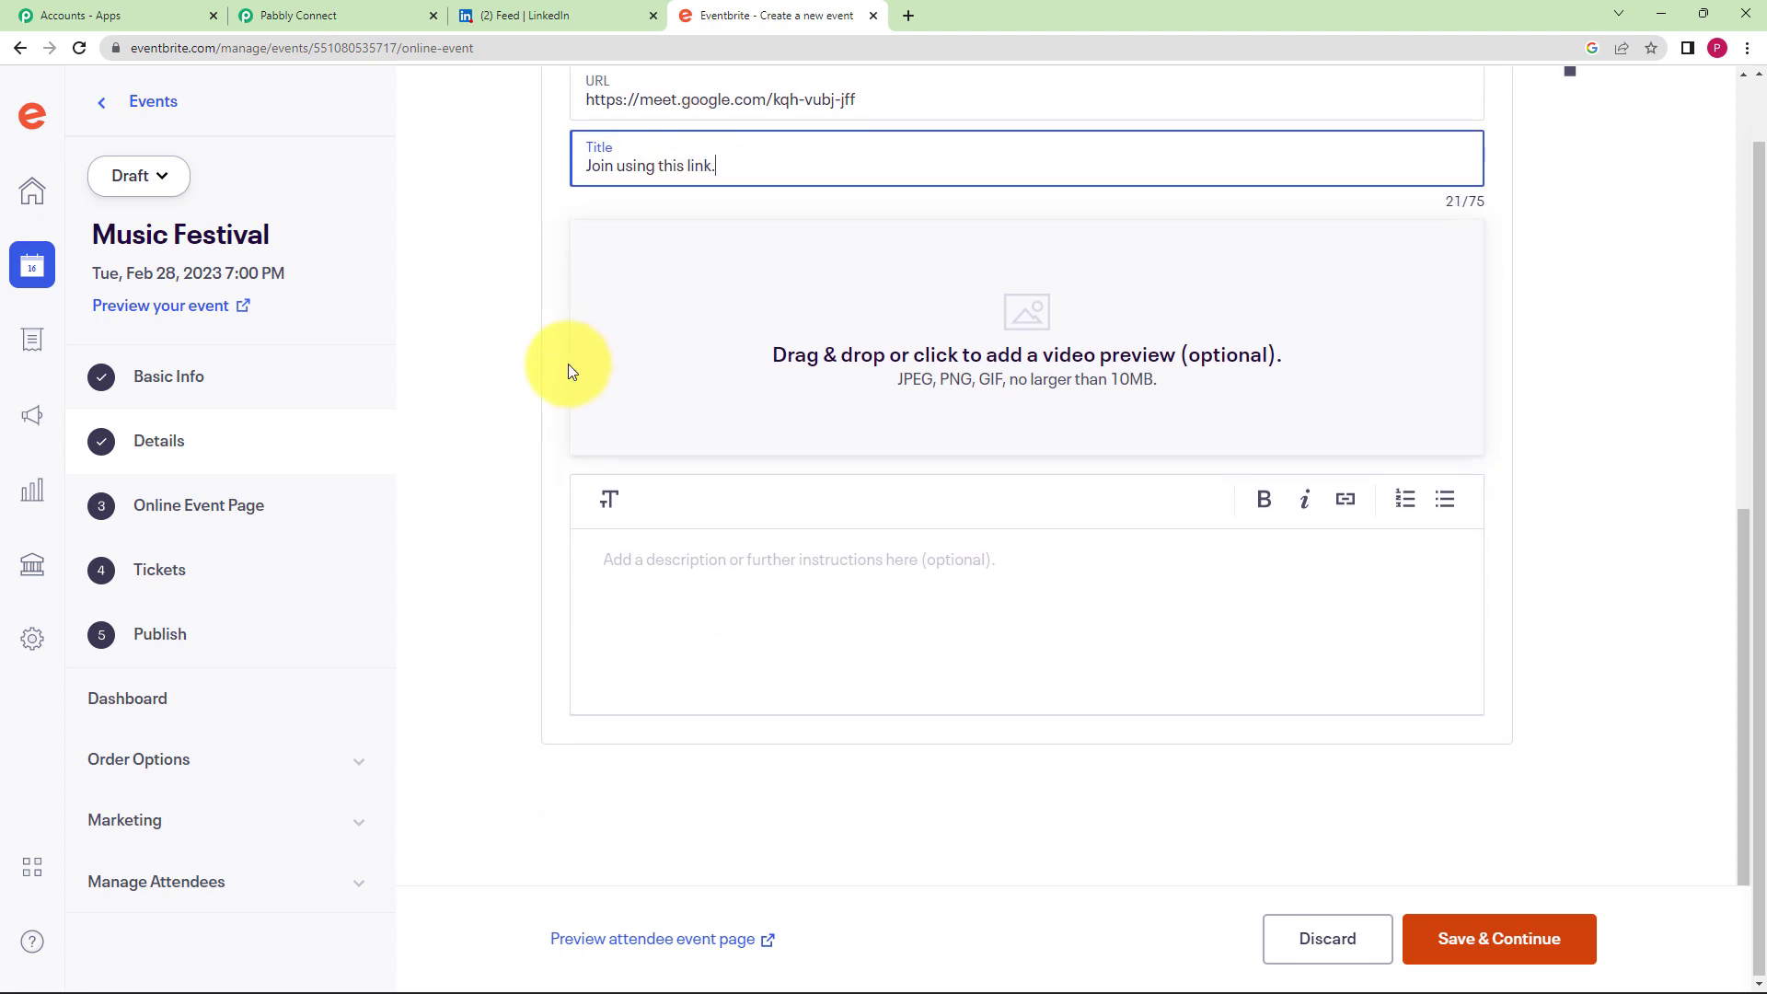
- Save the event page, then add a free General Admission ticket with 250 available
click(1523, 941)
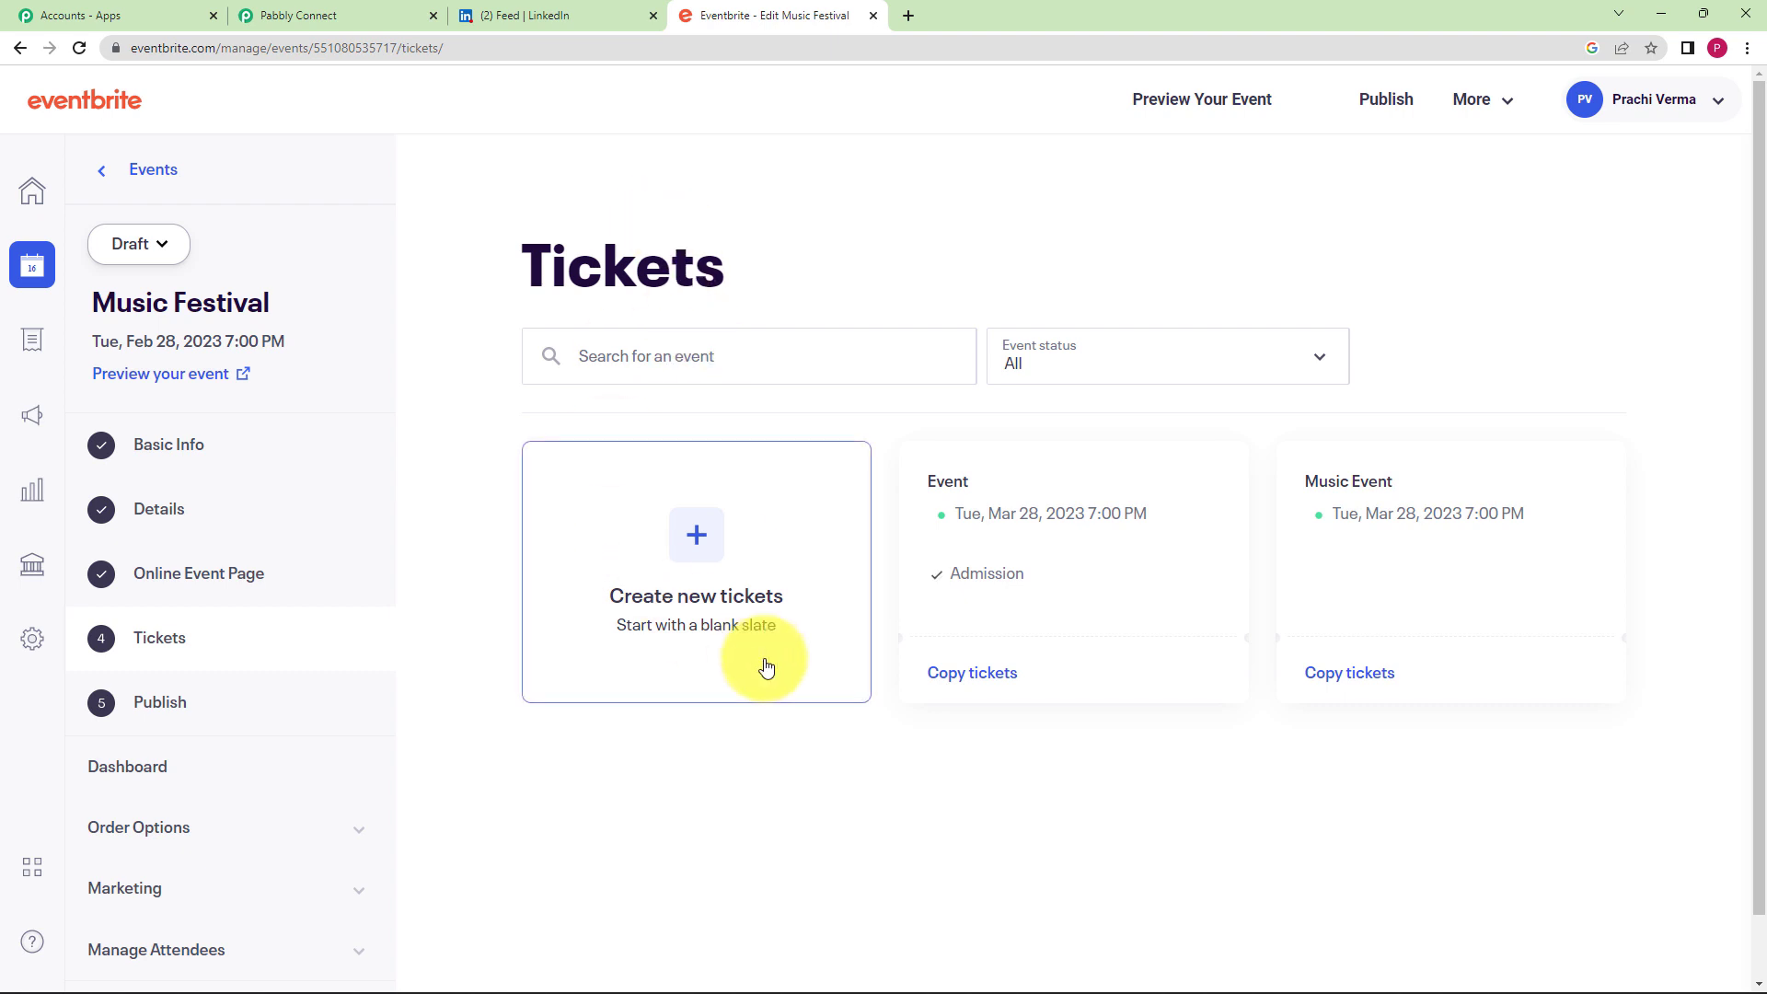
click(698, 540)
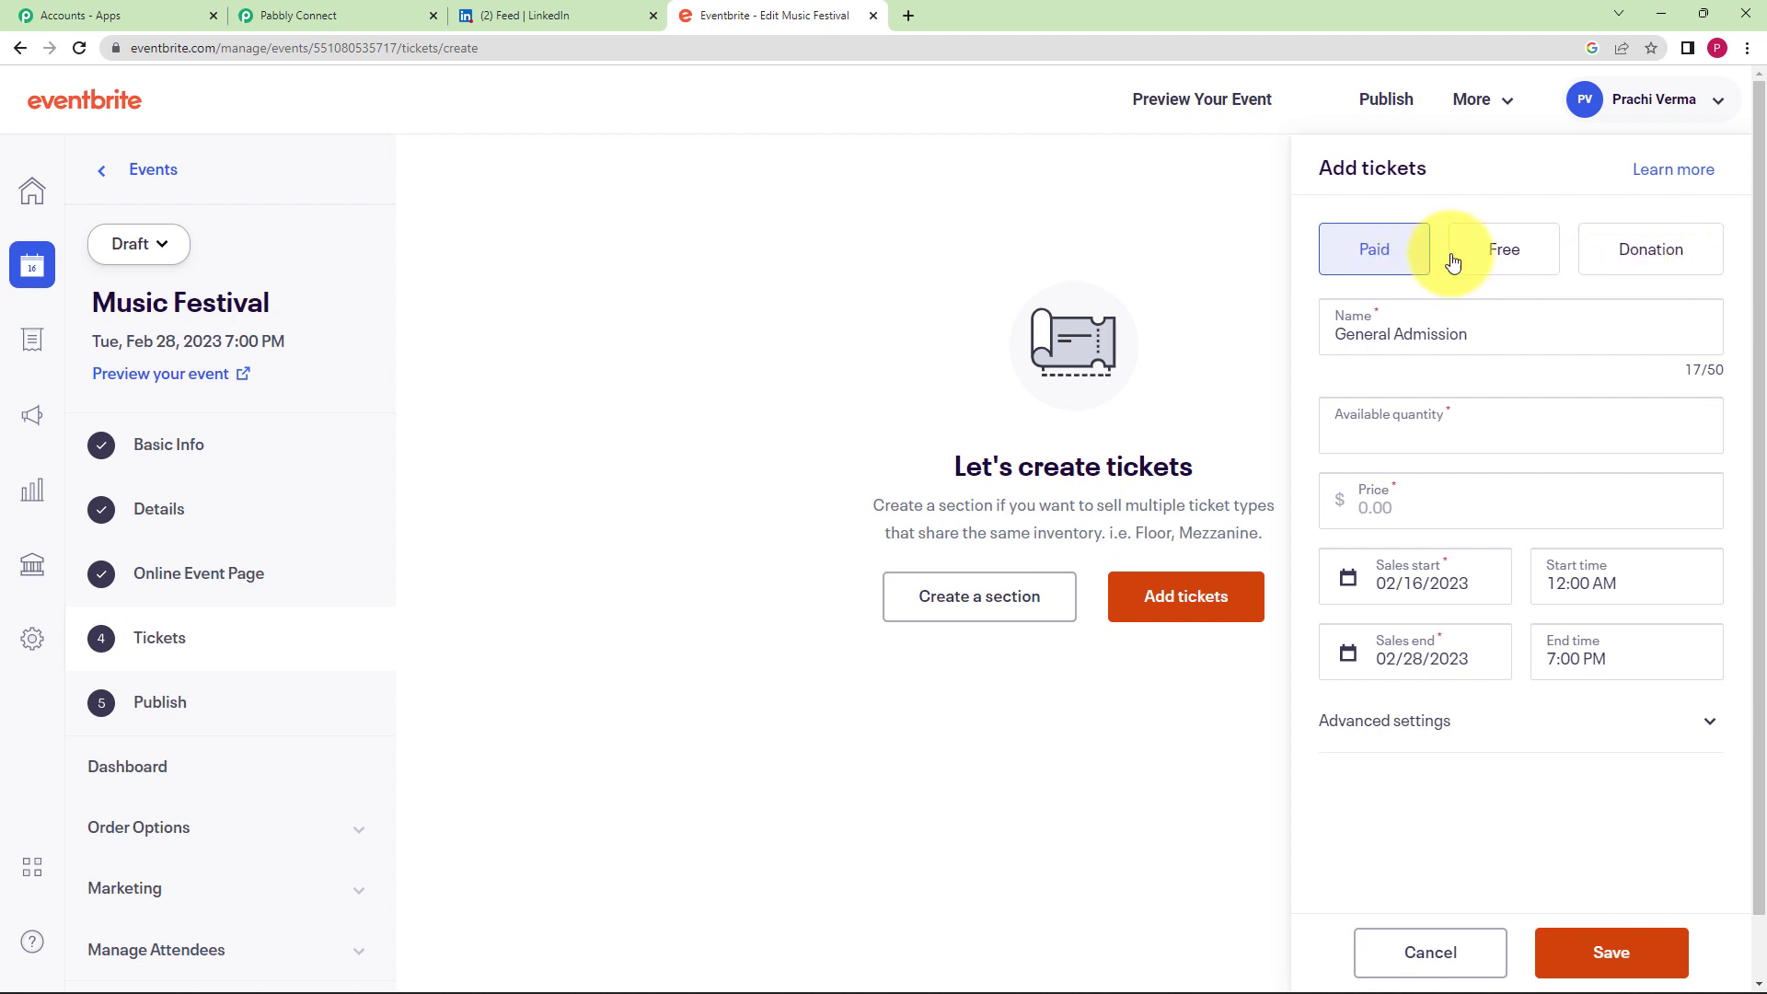
click(1503, 252)
click(1468, 442)
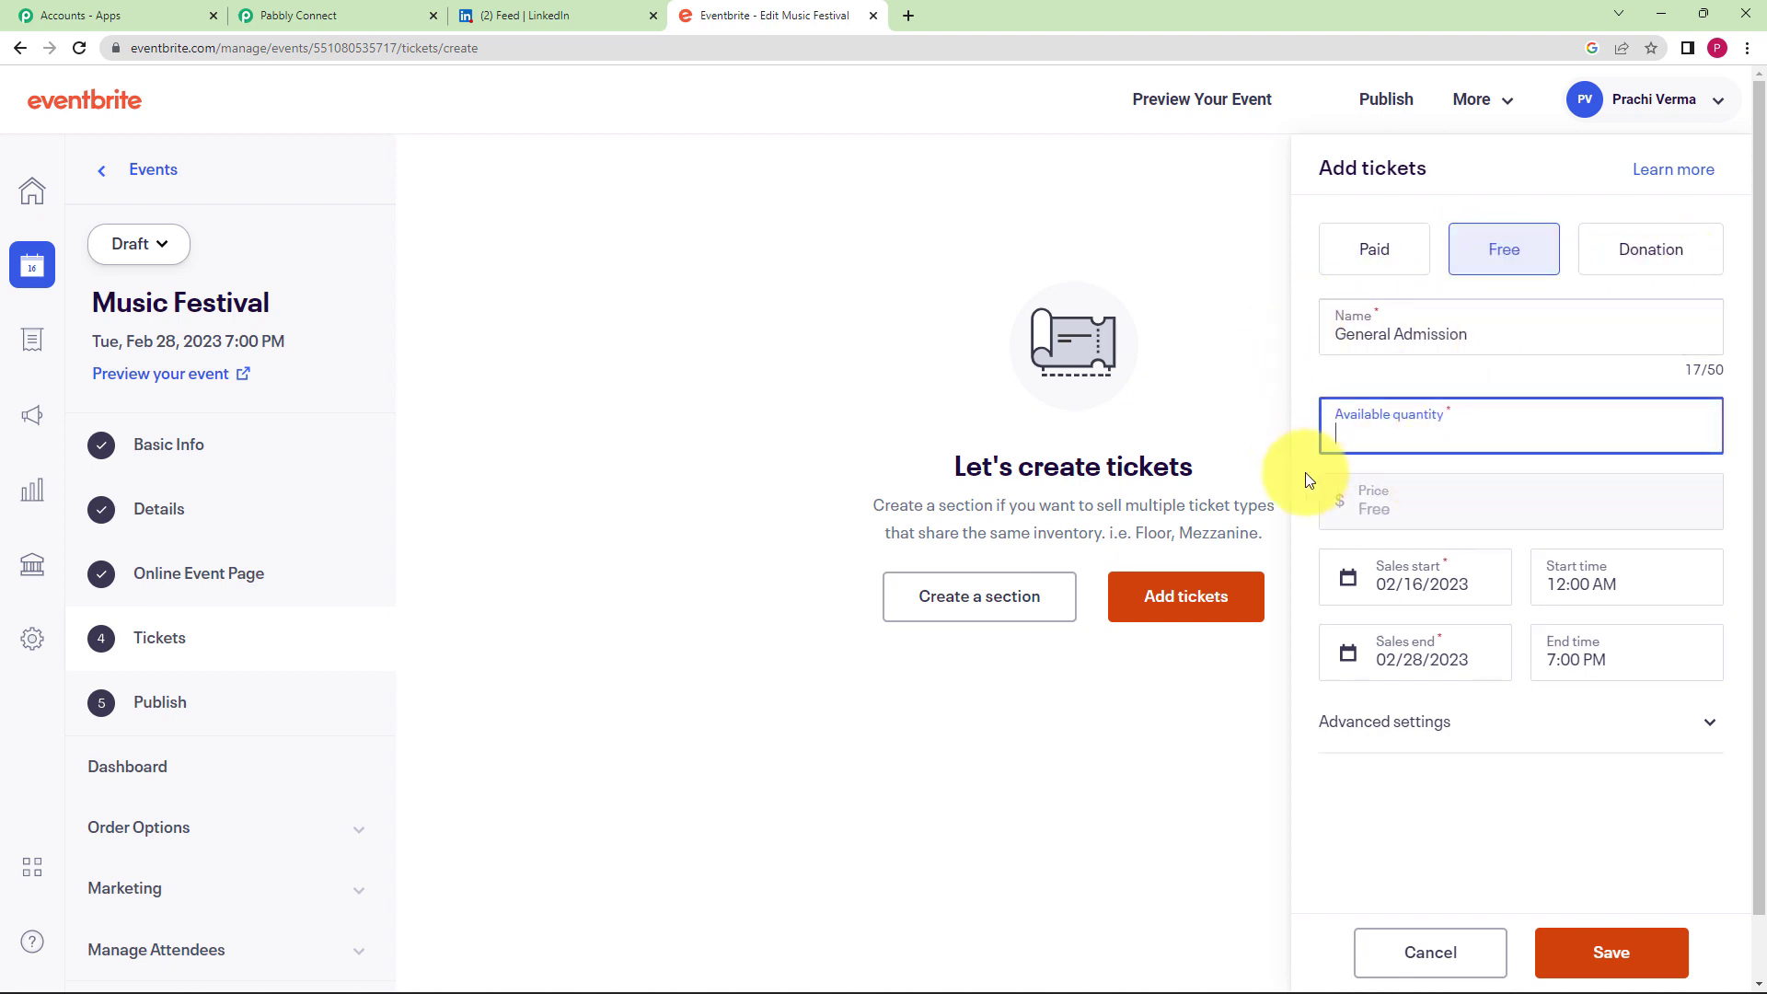
text(250)
click(1296, 502)
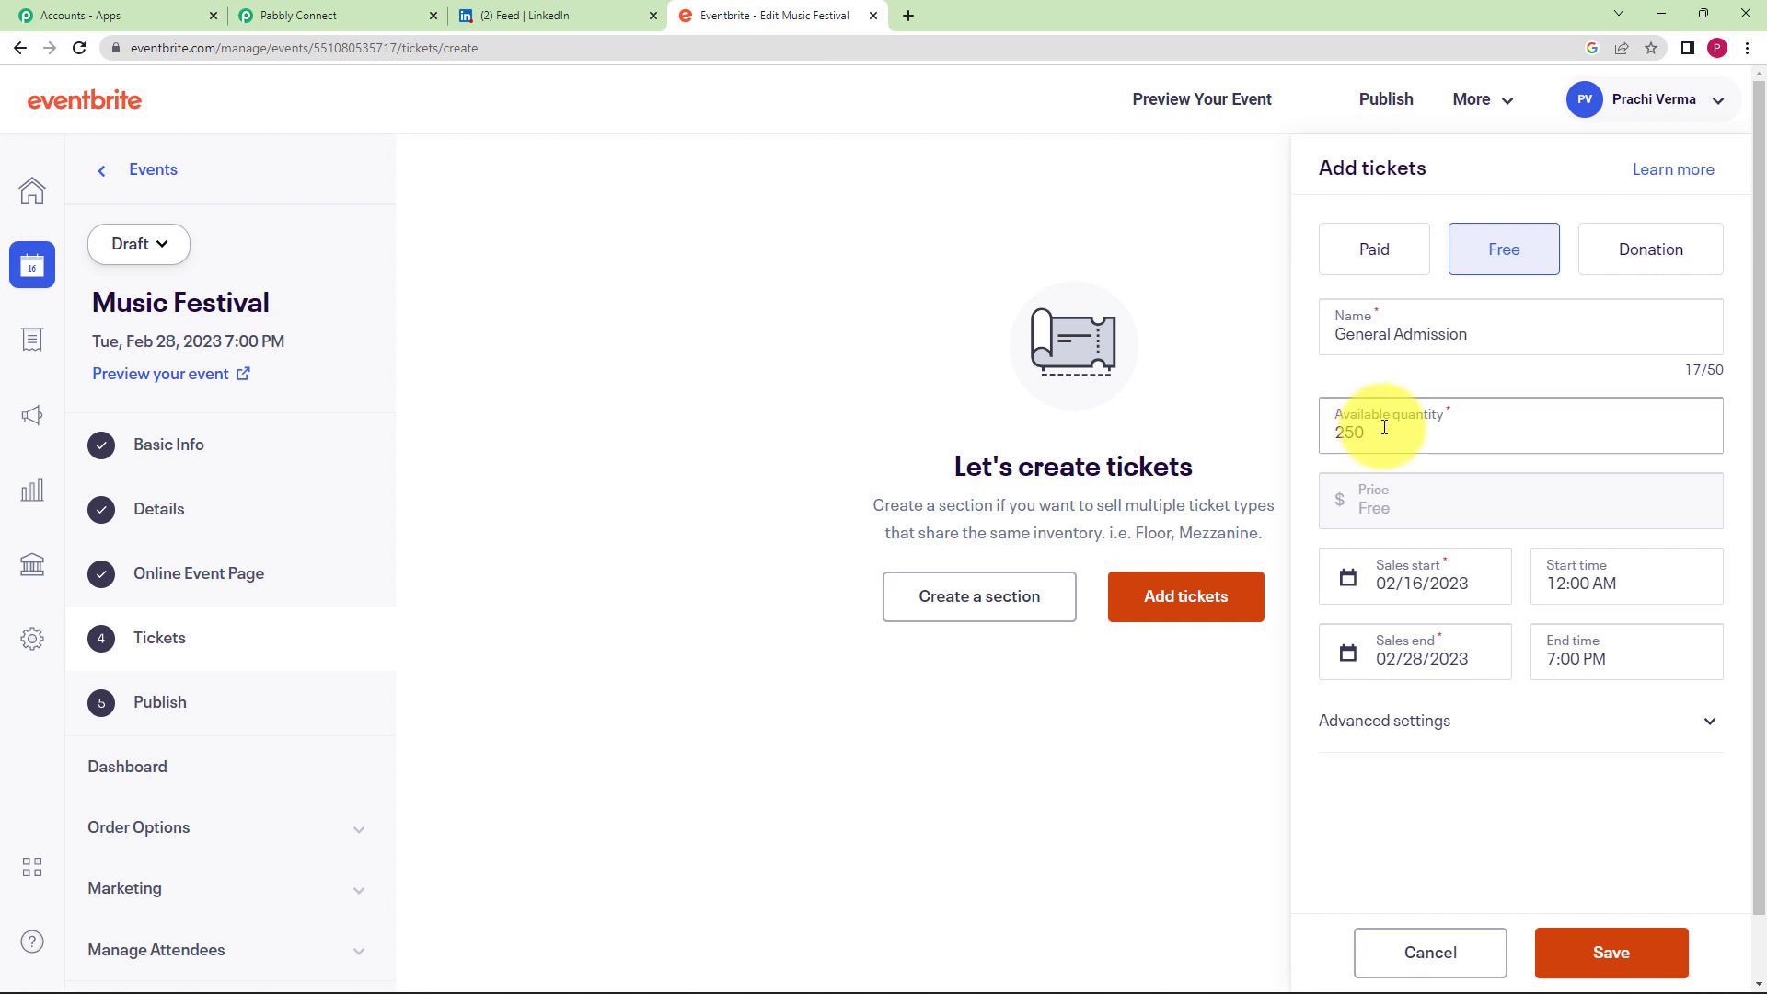
drag(1371, 428, 1328, 435)
click(1299, 473)
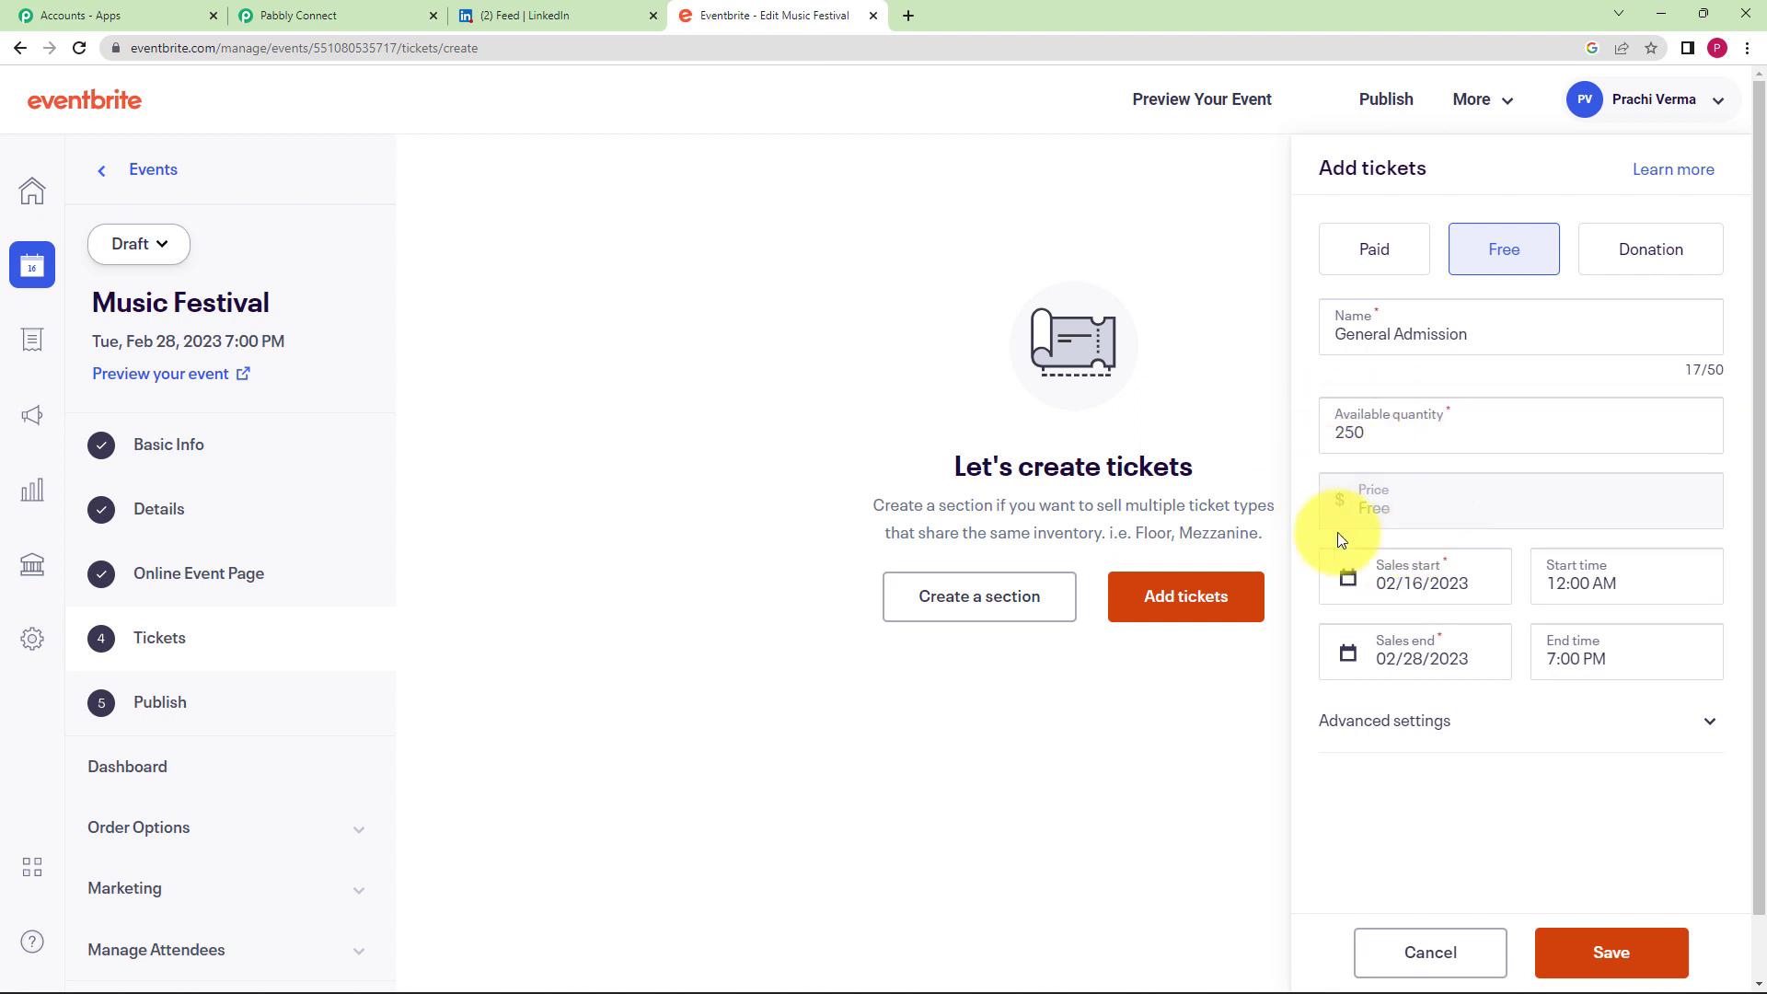
click(1624, 946)
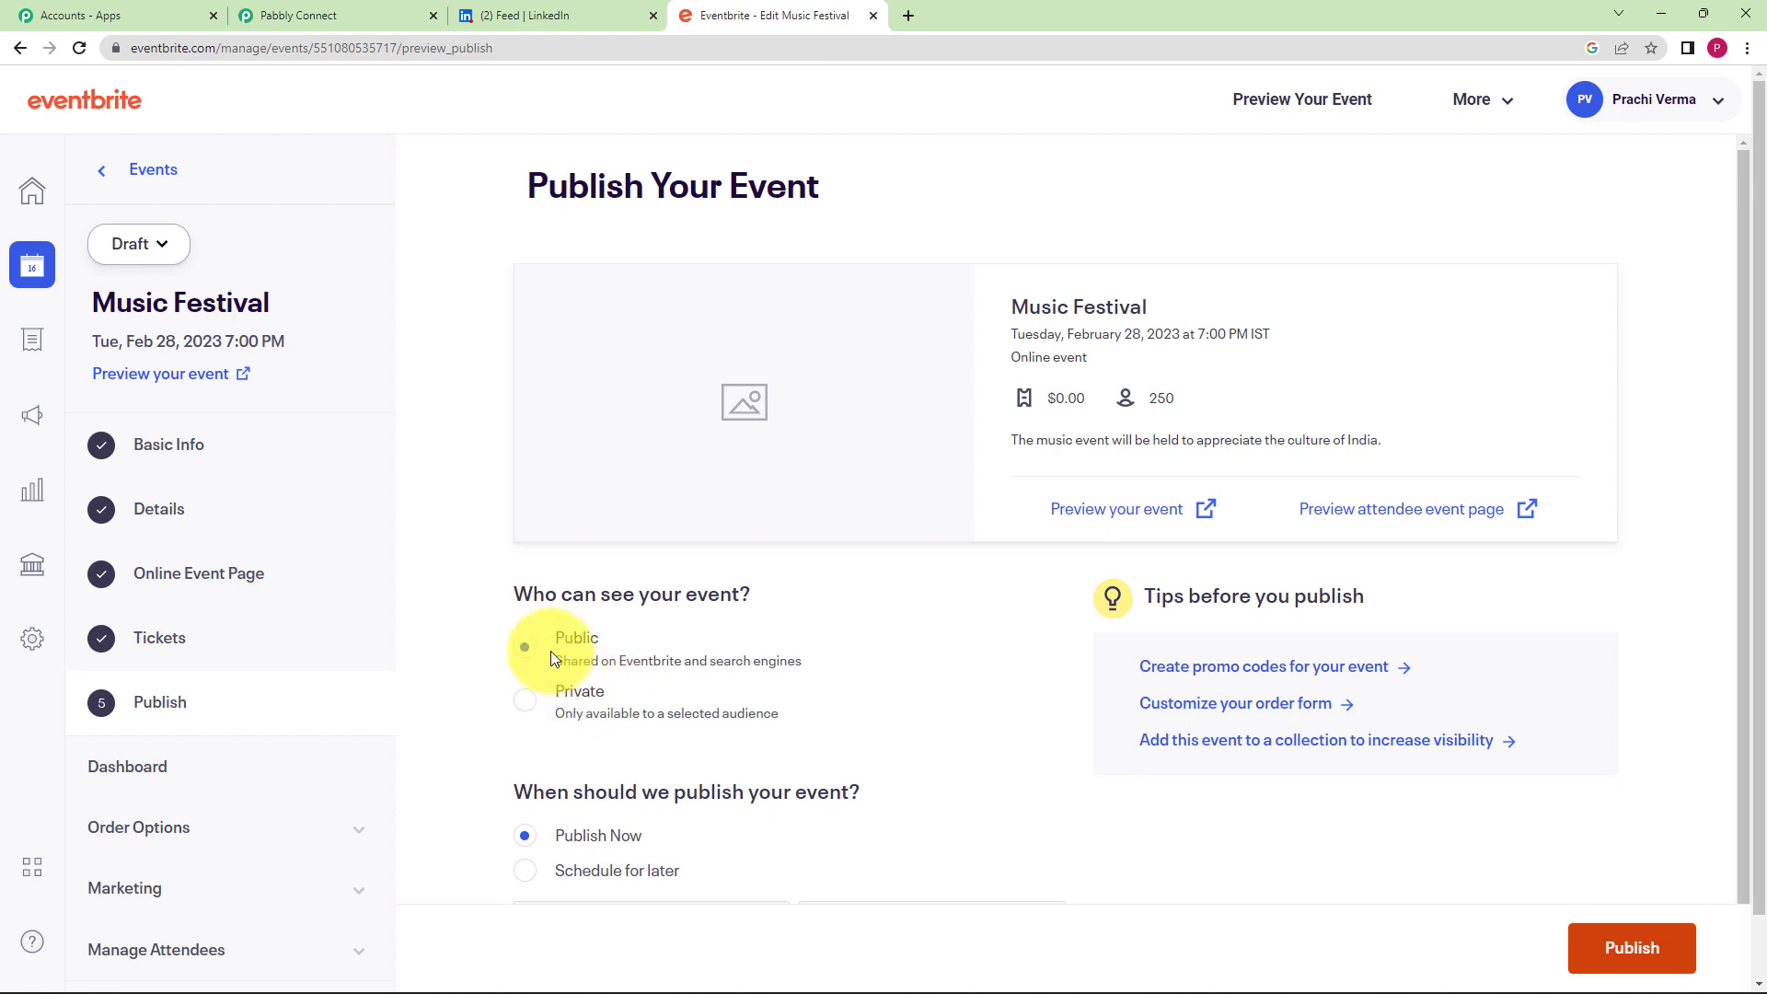
- Publish the Music Festival event with Public visibility and Publish Now kept selected
scroll(487, 704, down, 1)
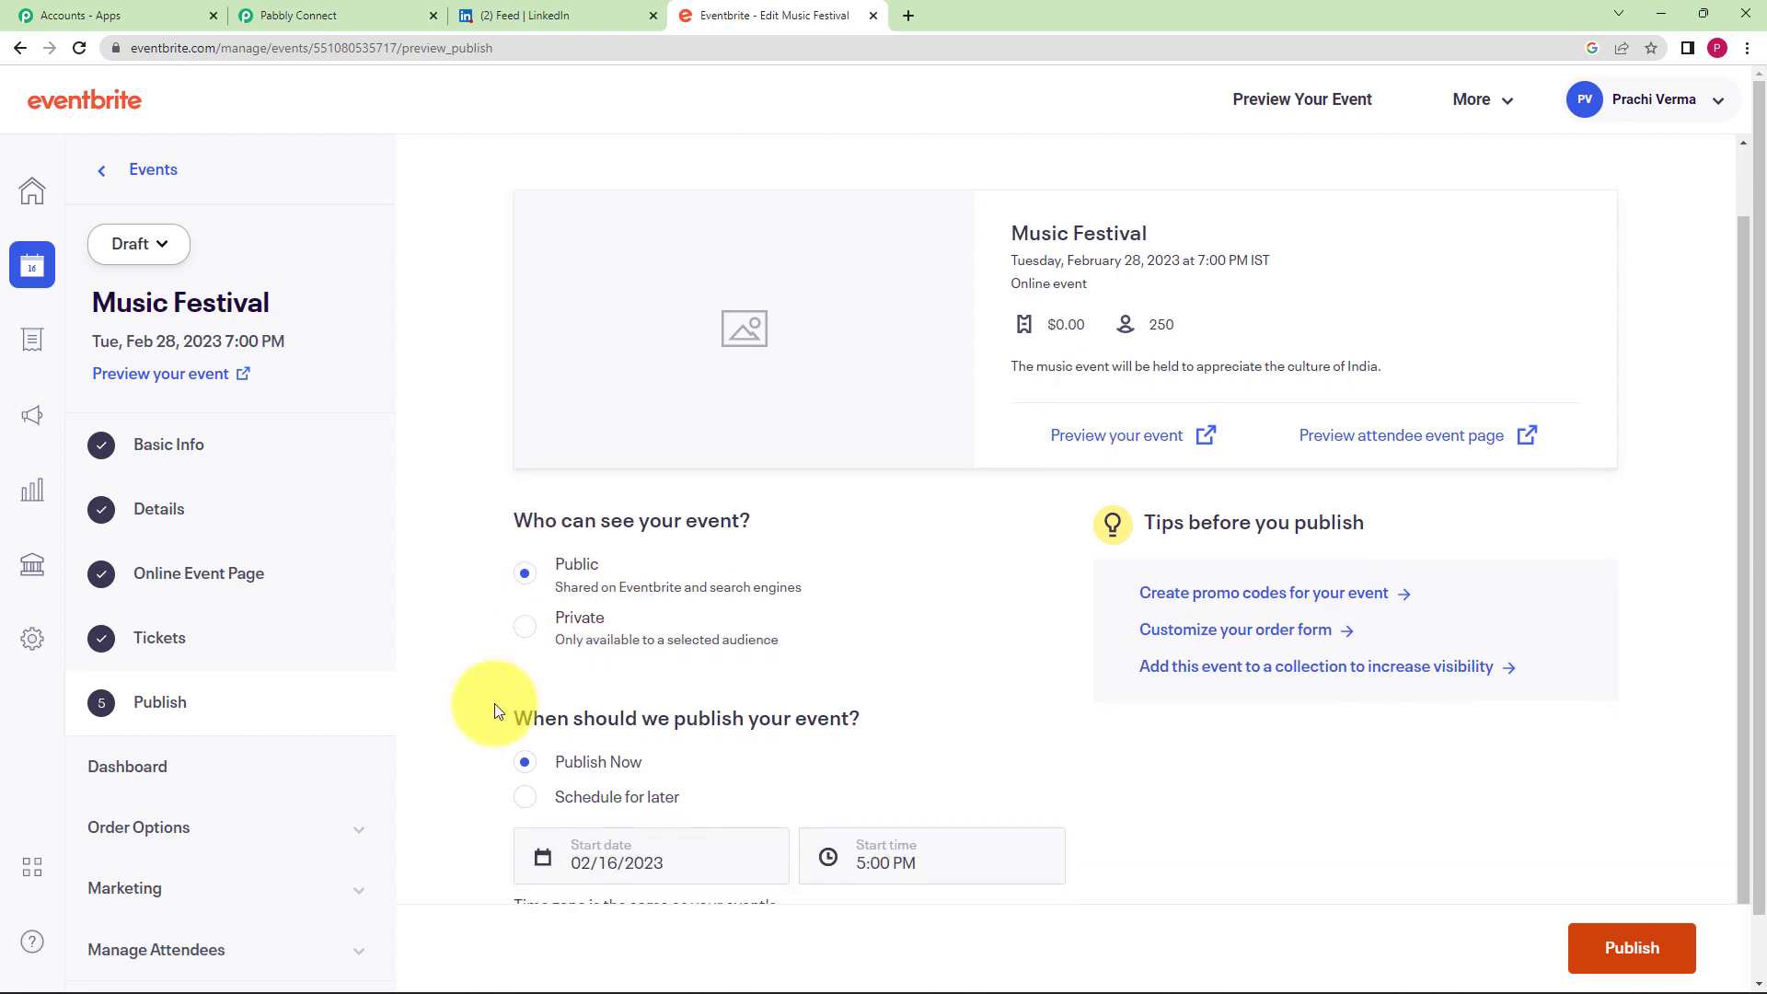
scroll(524, 730, down, 1)
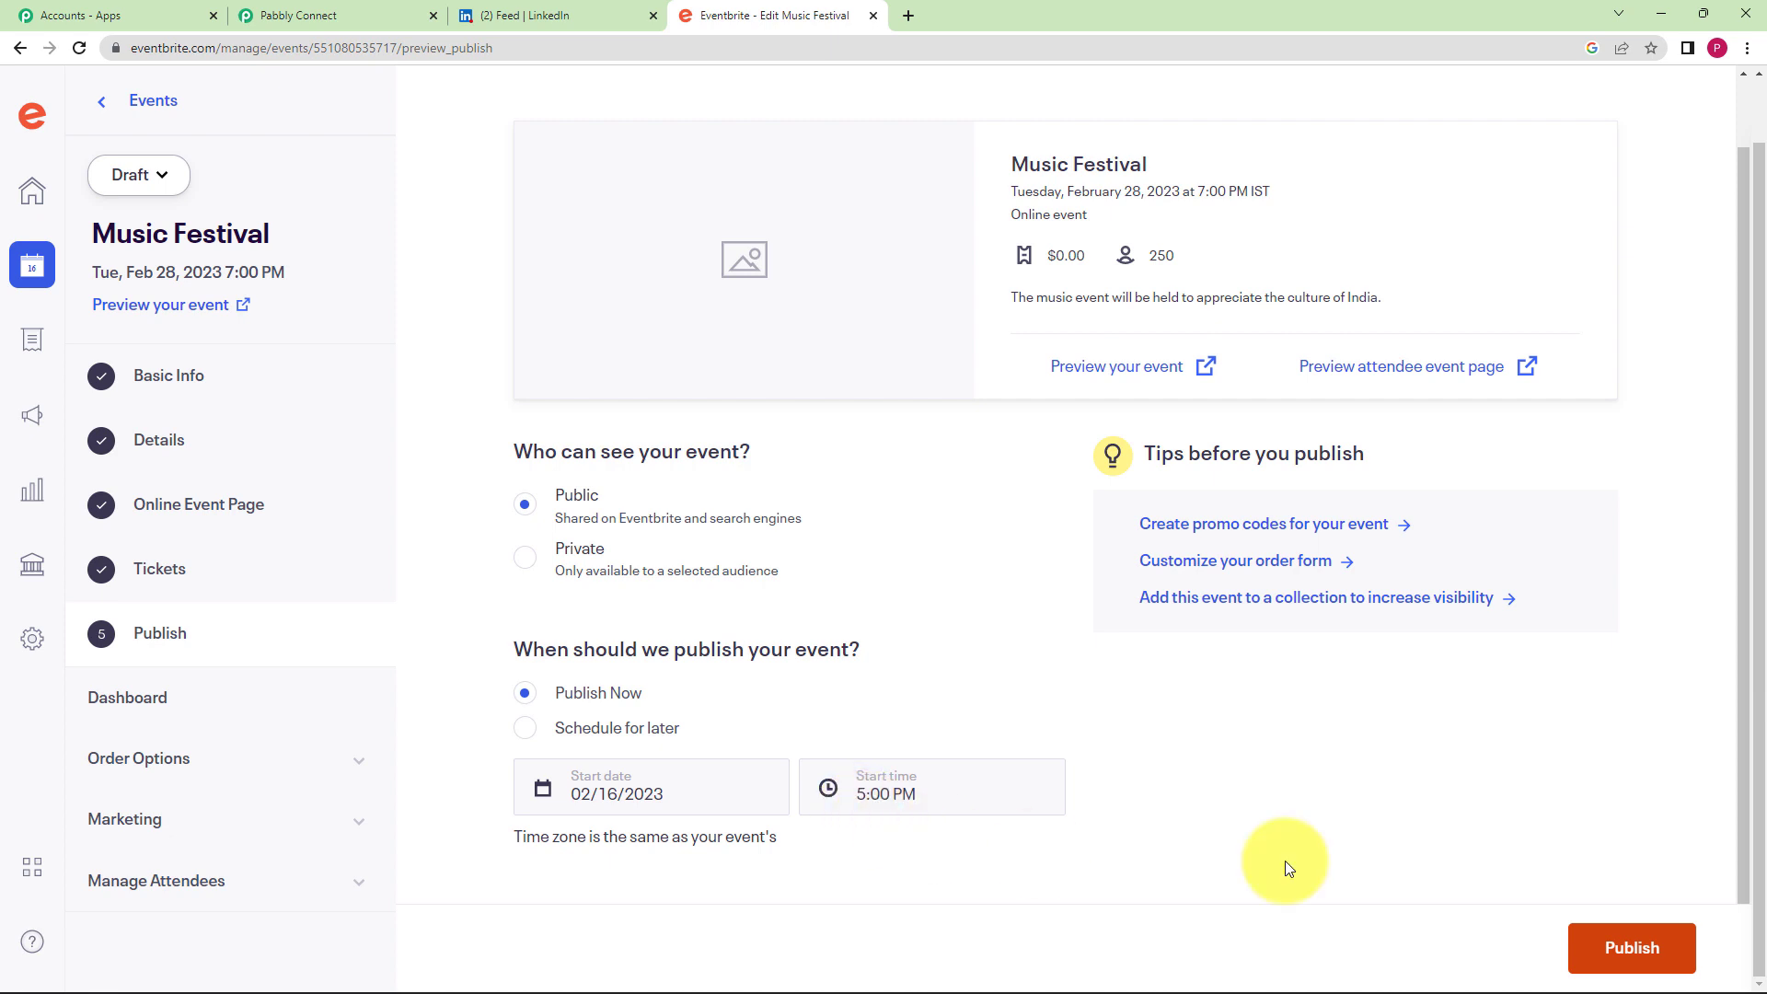
click(1674, 950)
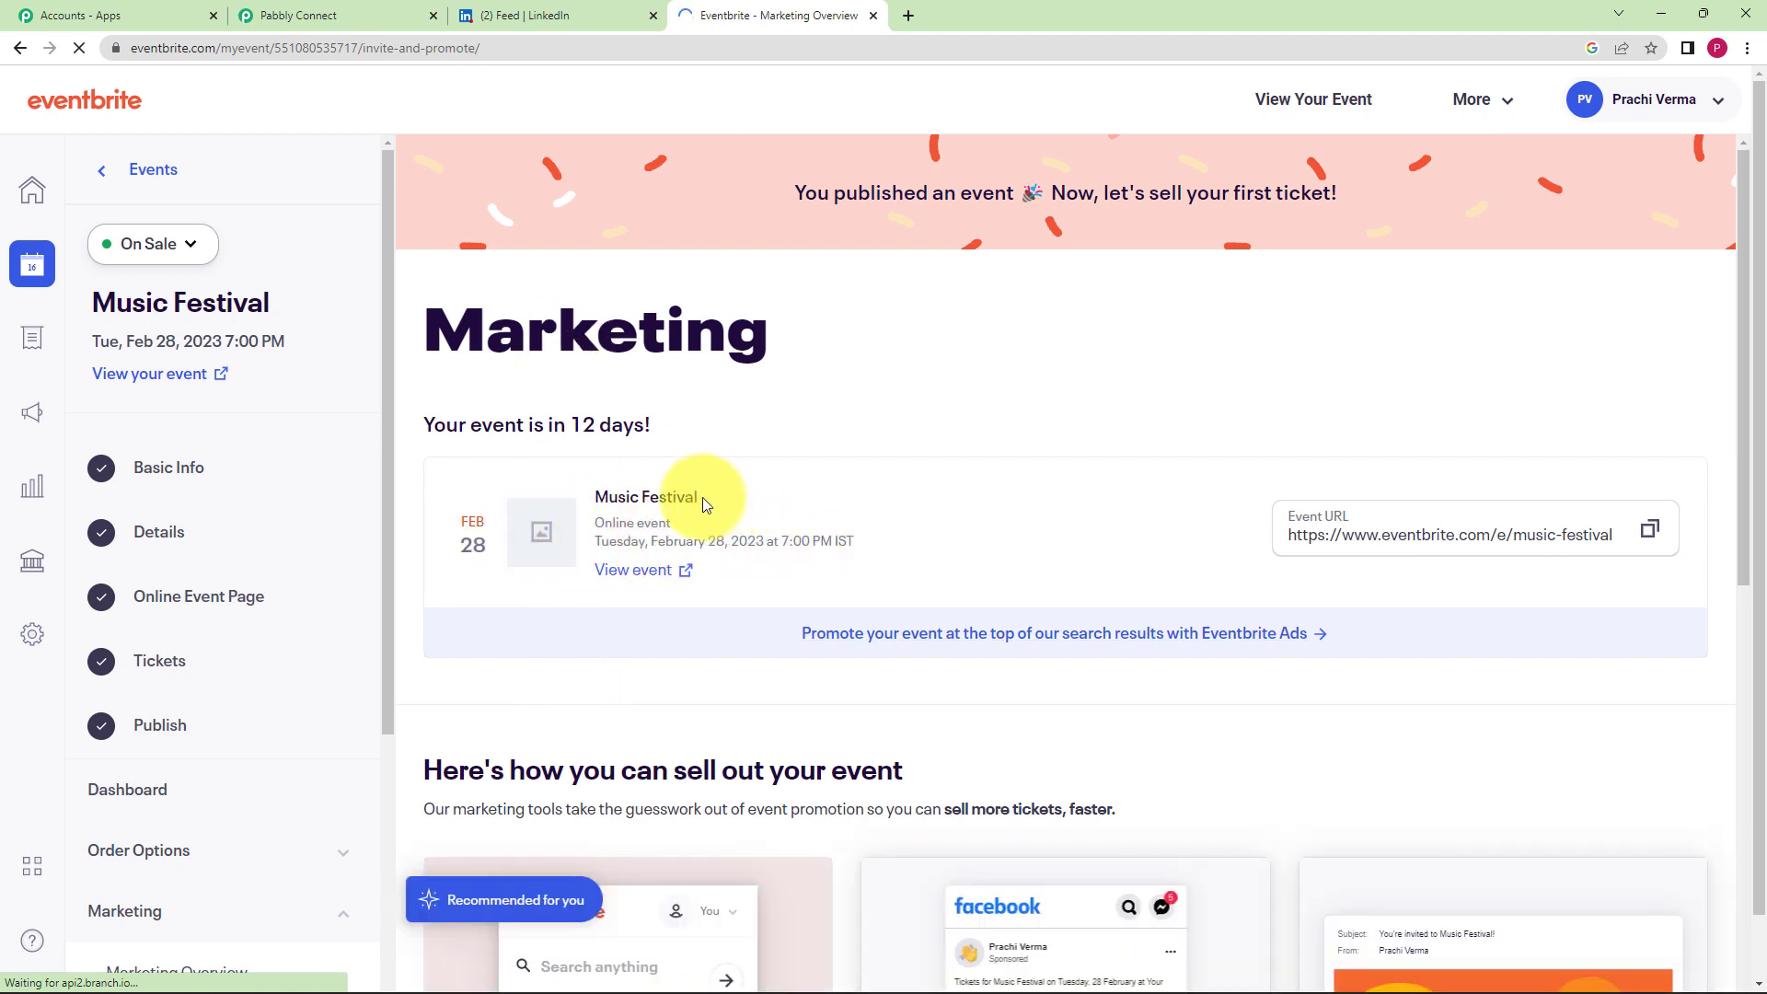
- In Pabbly Connect, review the captured Config Webhook Id, Endpoint Url and event.published action values
click(354, 13)
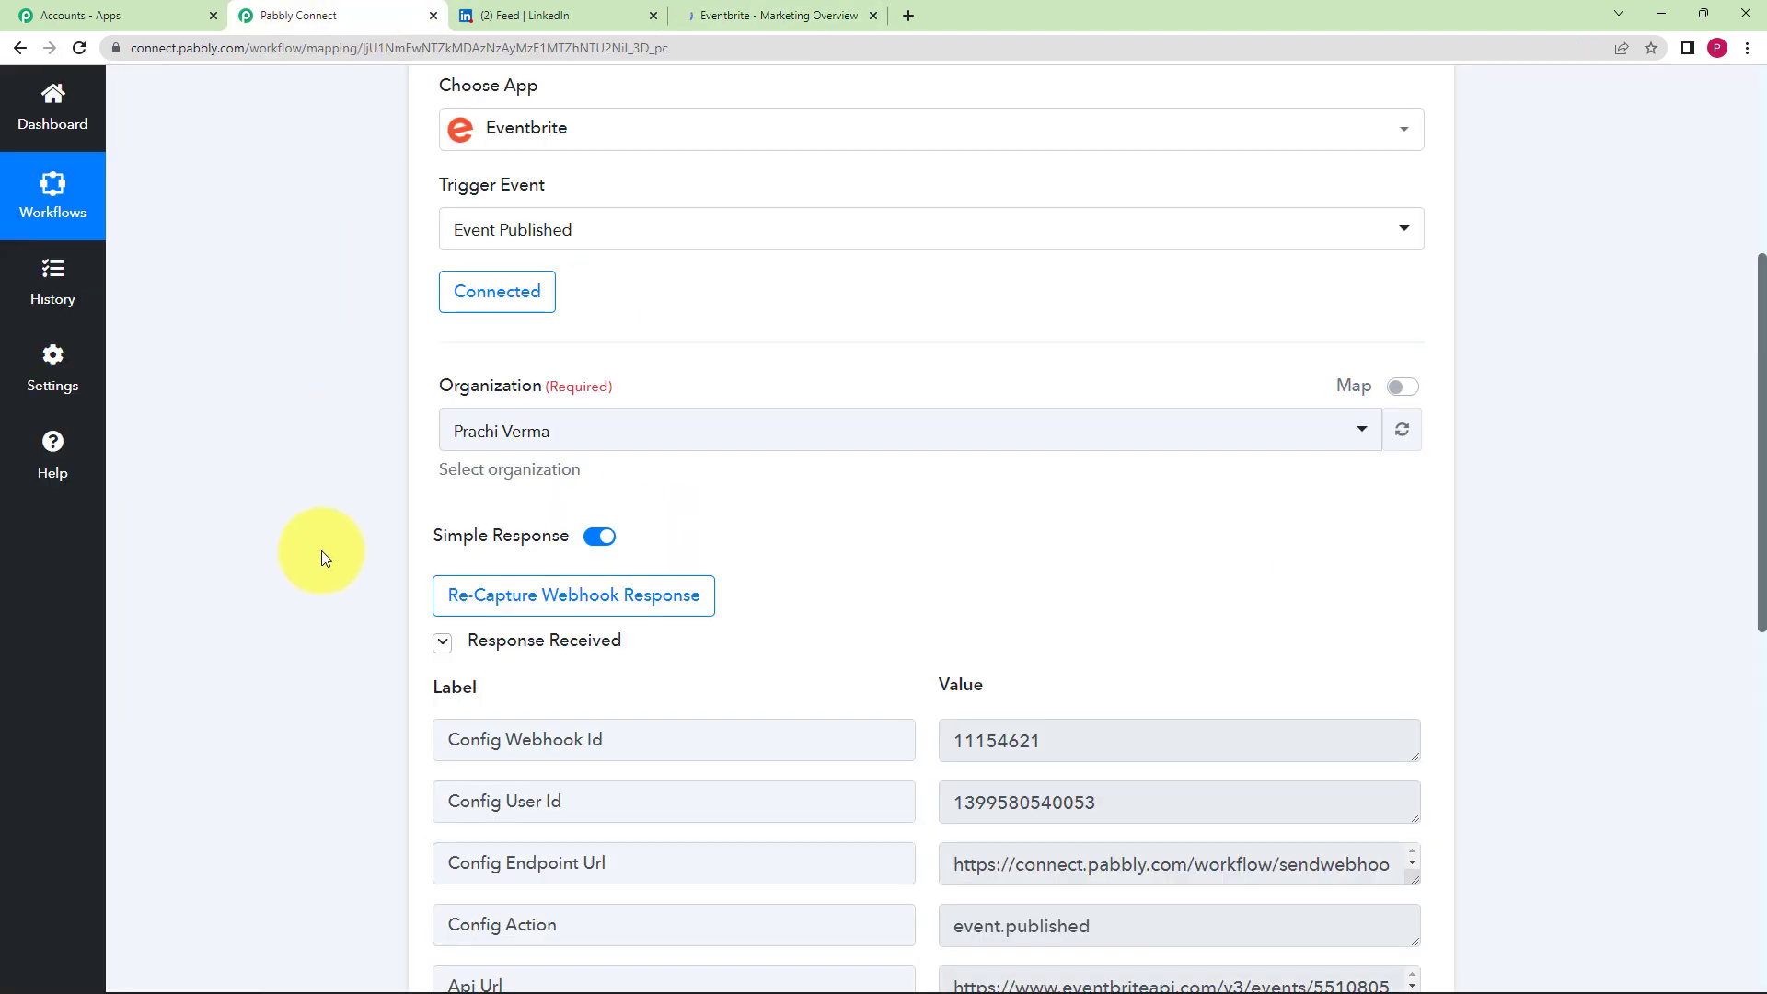
scroll(810, 651, down, 3)
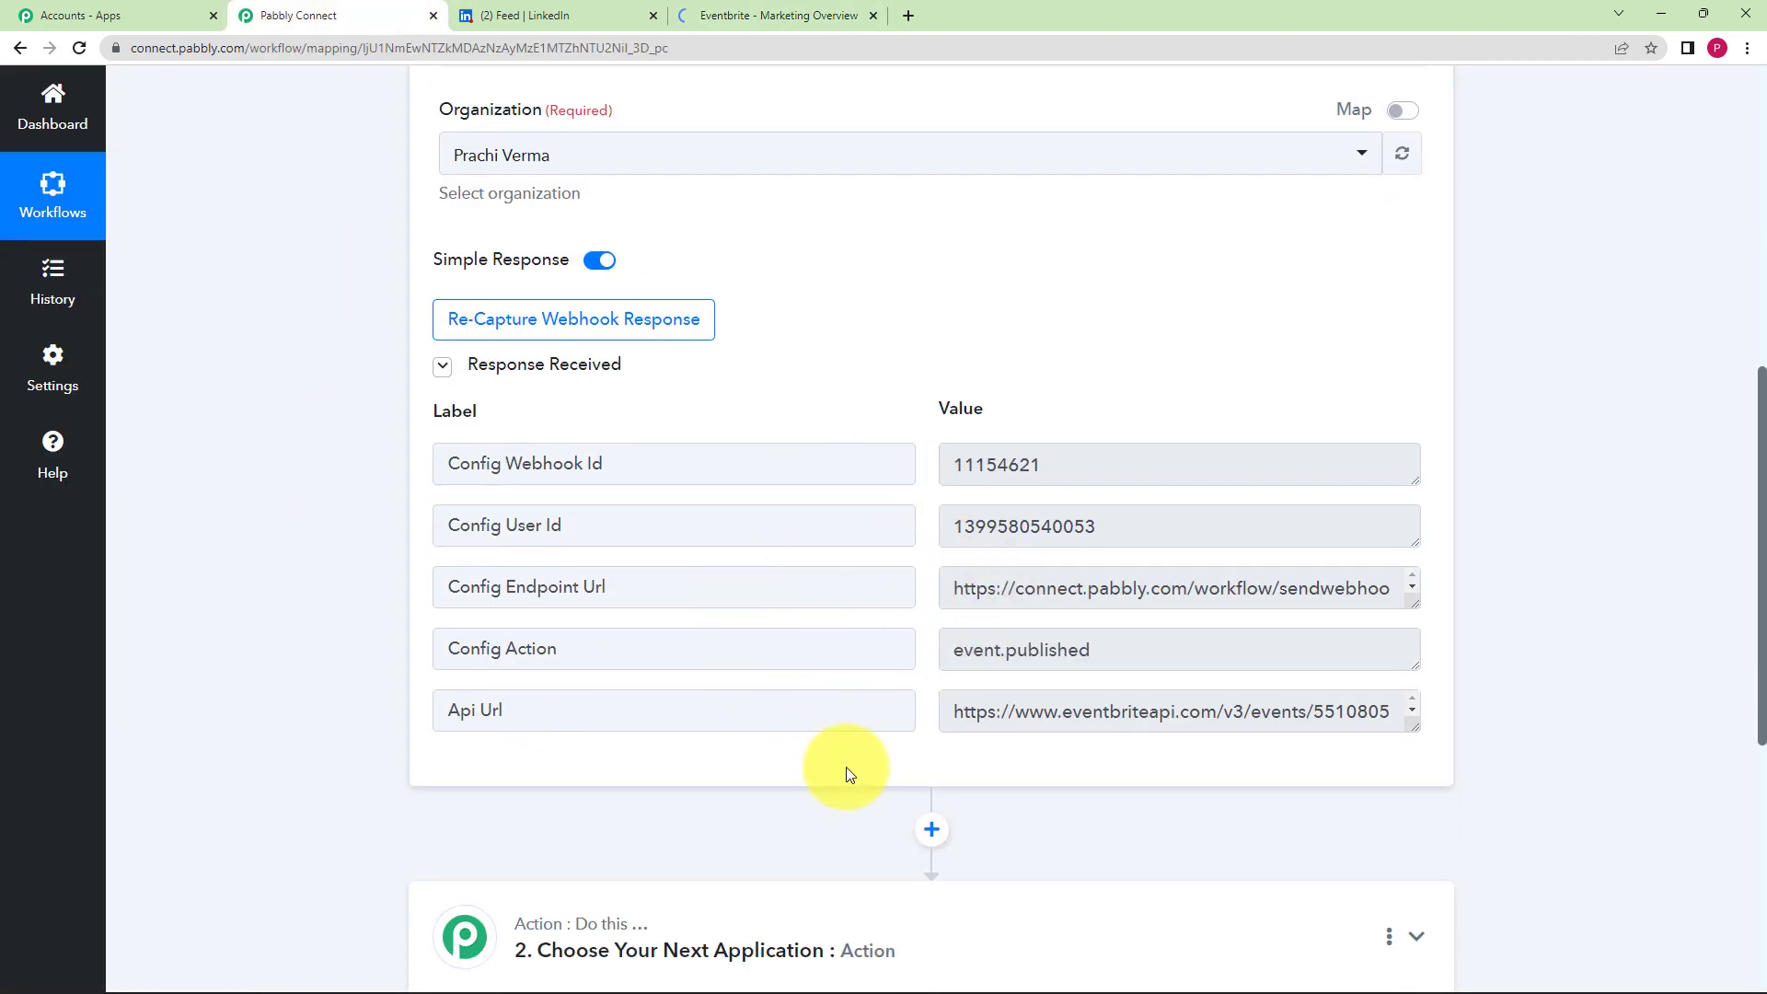
mouse_move(486, 357)
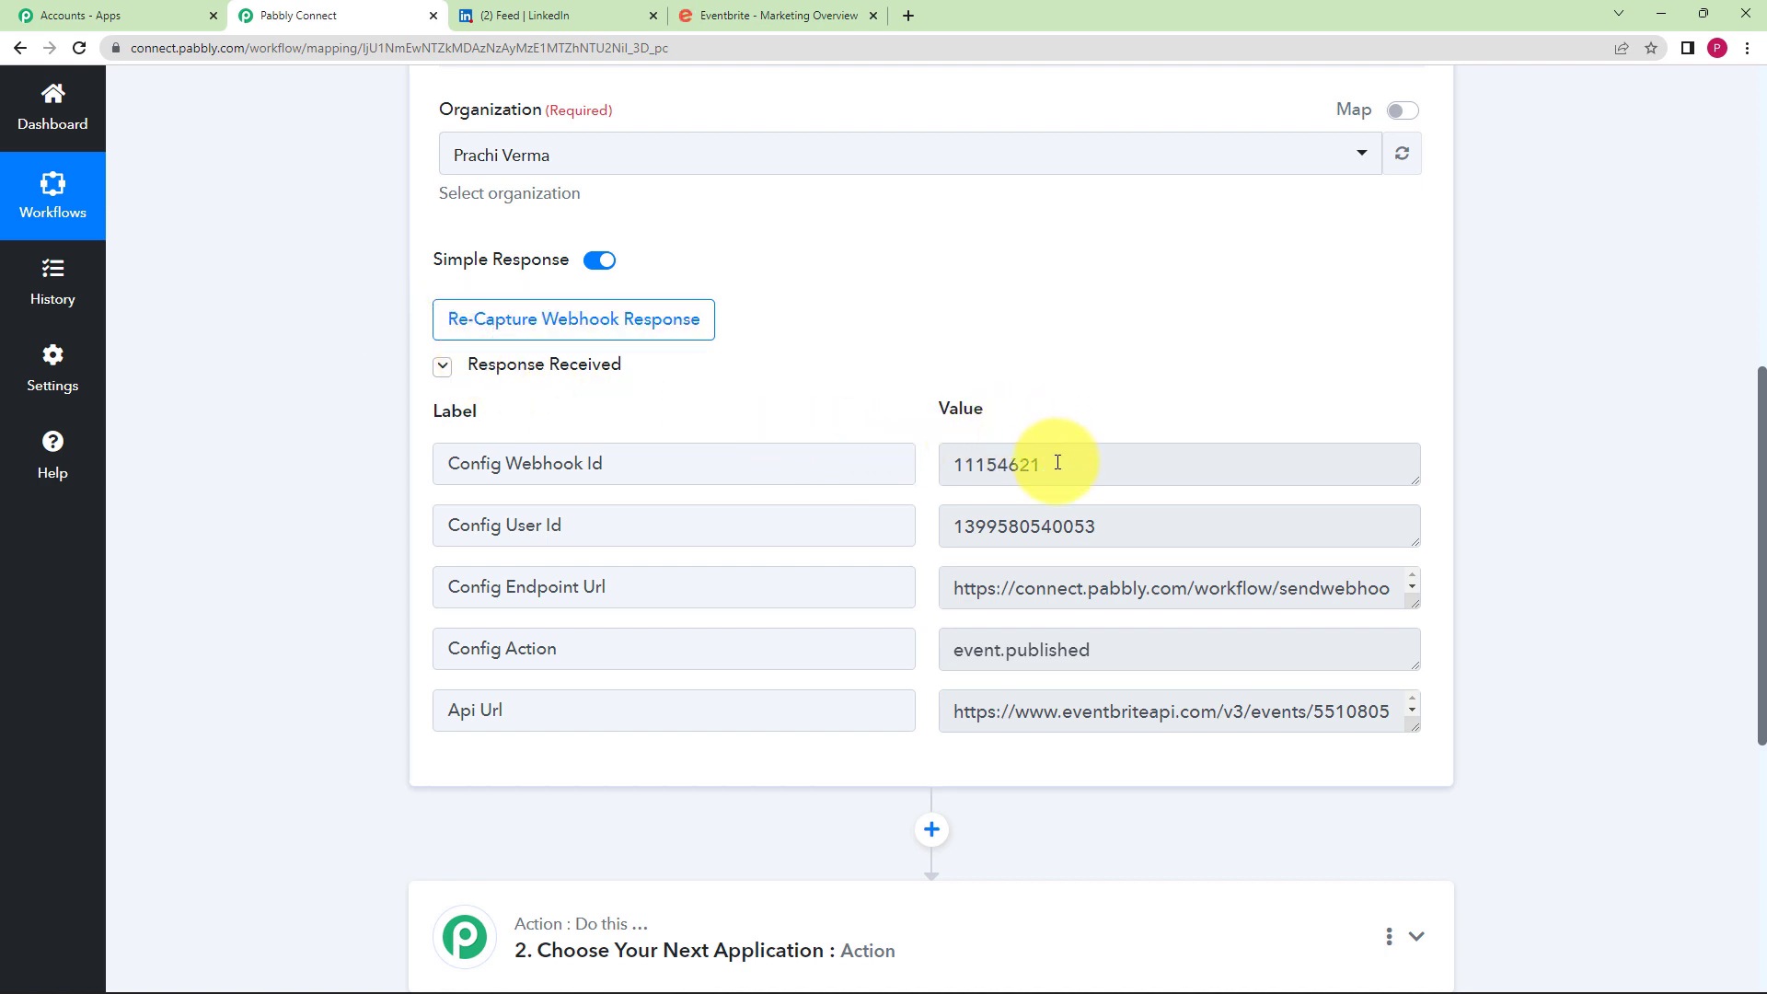
drag(1057, 462, 916, 493)
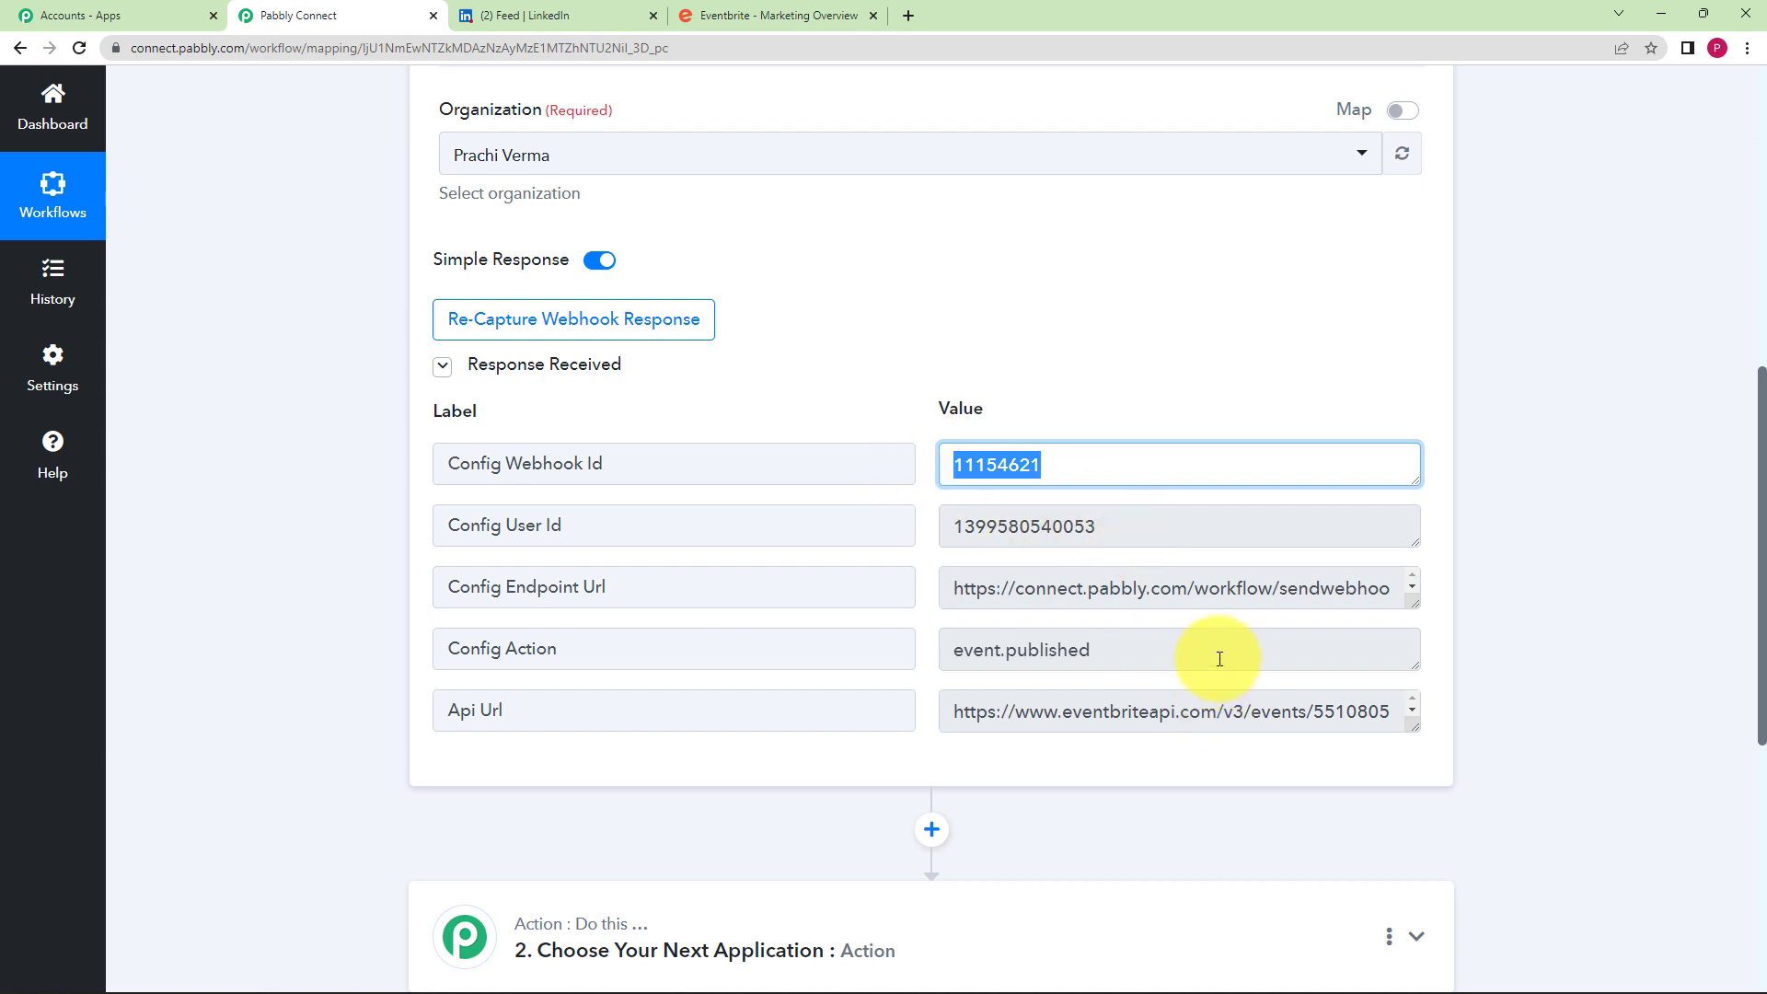
drag(1244, 585, 934, 639)
click(1082, 598)
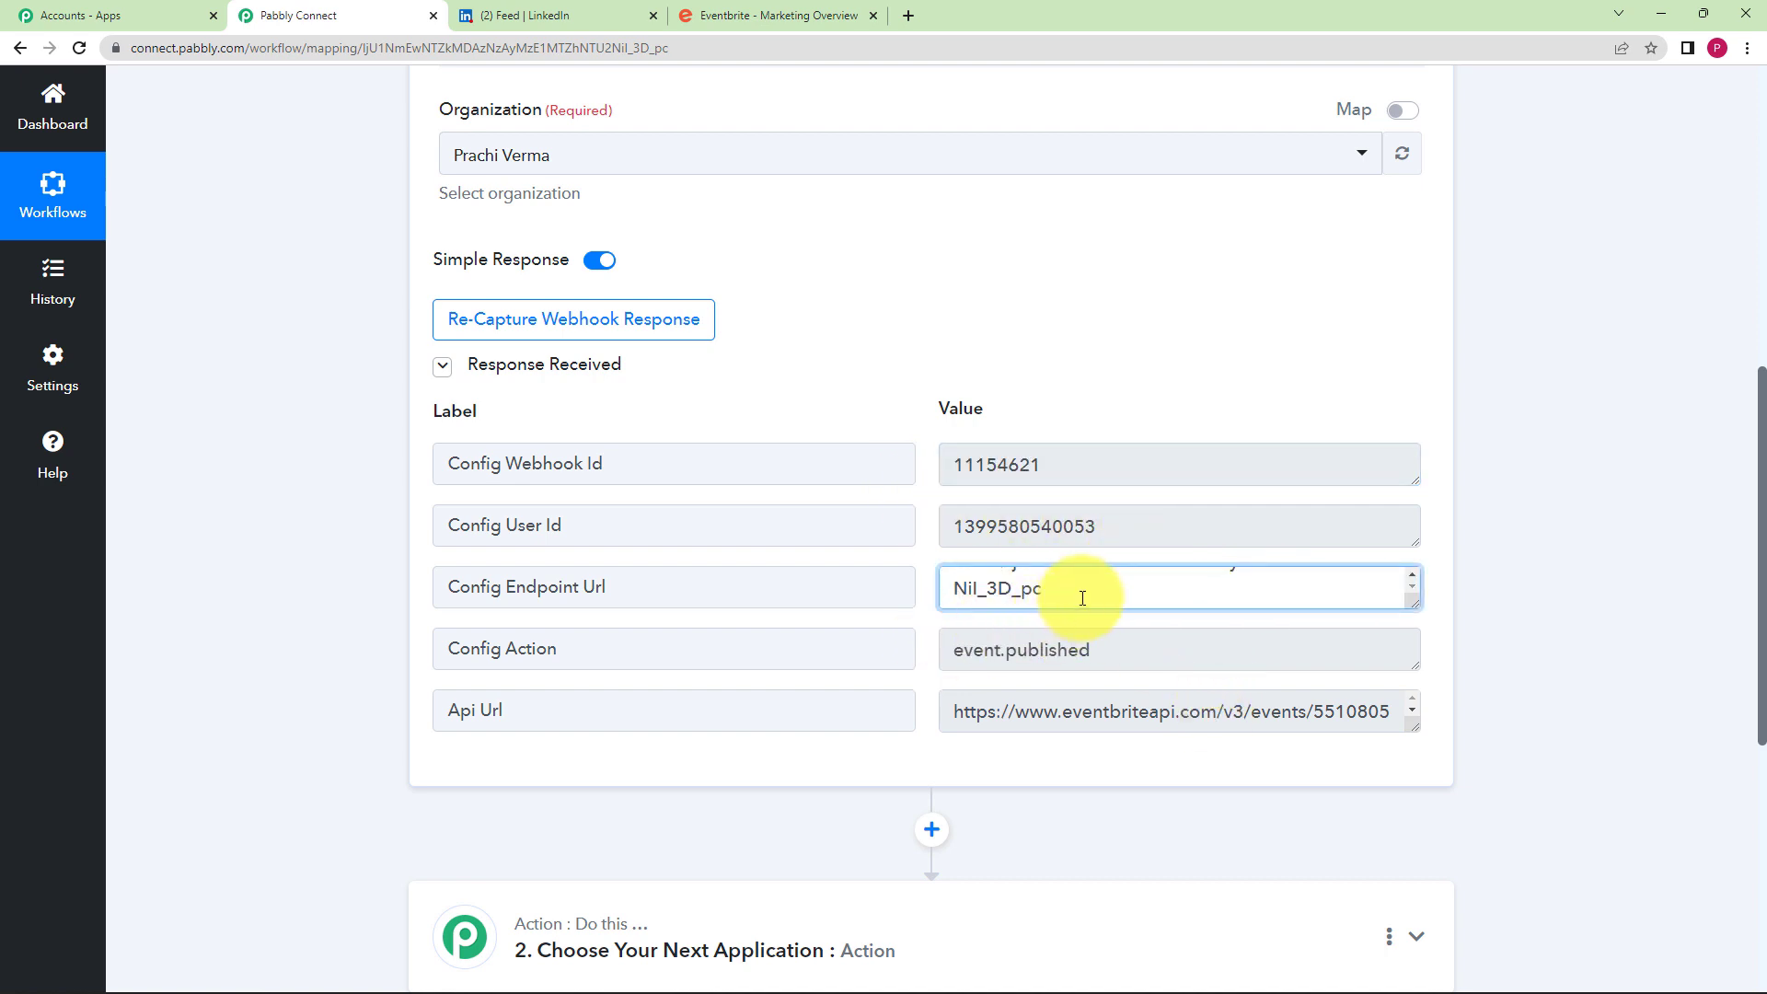
drag(1098, 659, 859, 686)
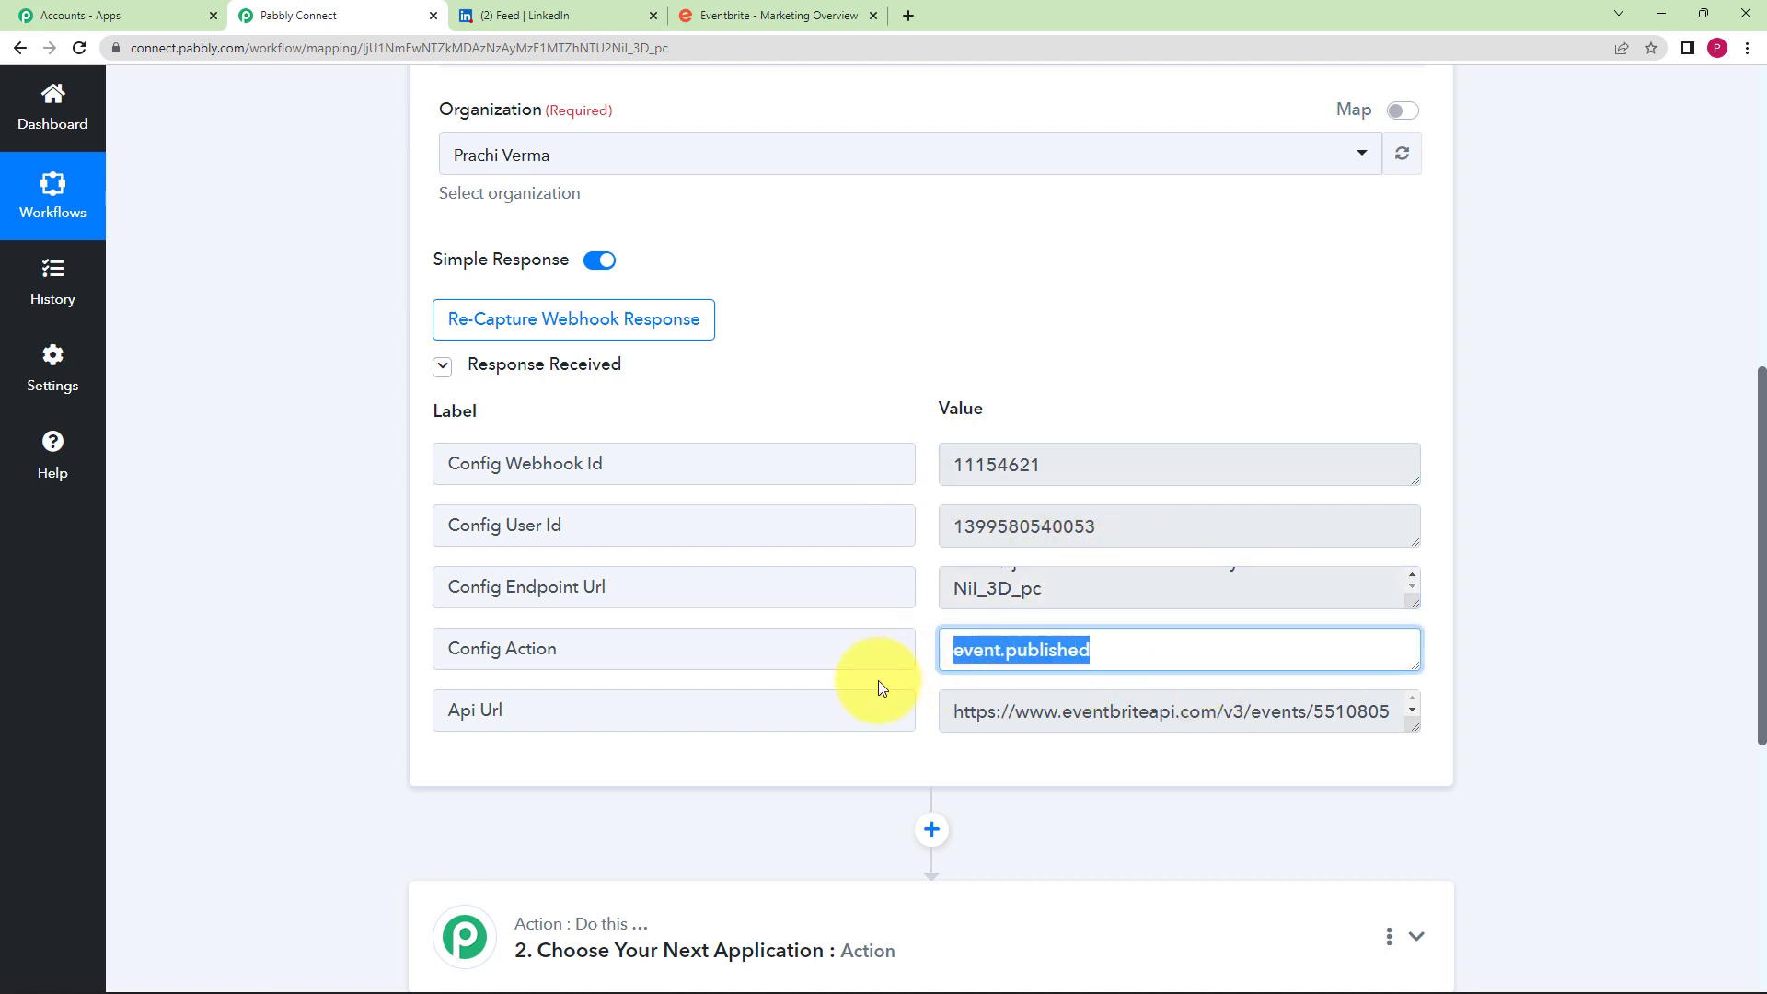
click(329, 721)
scroll(326, 704, down, 2)
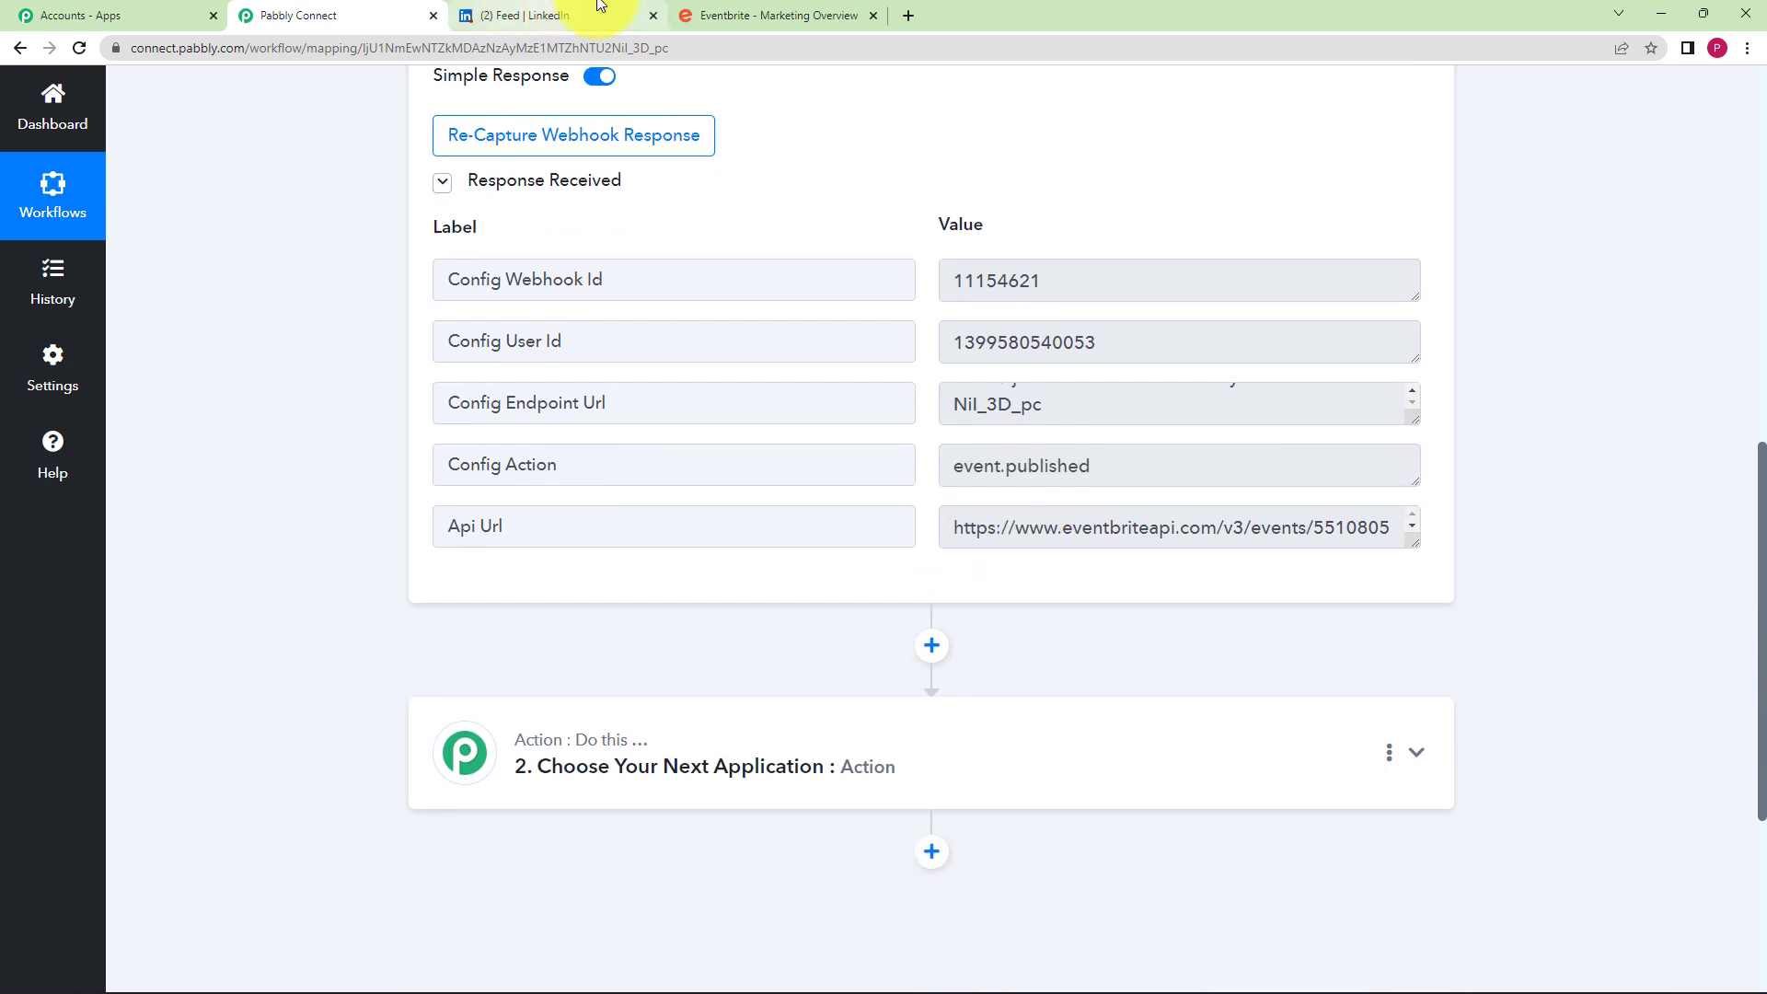
mouse_move(750, 8)
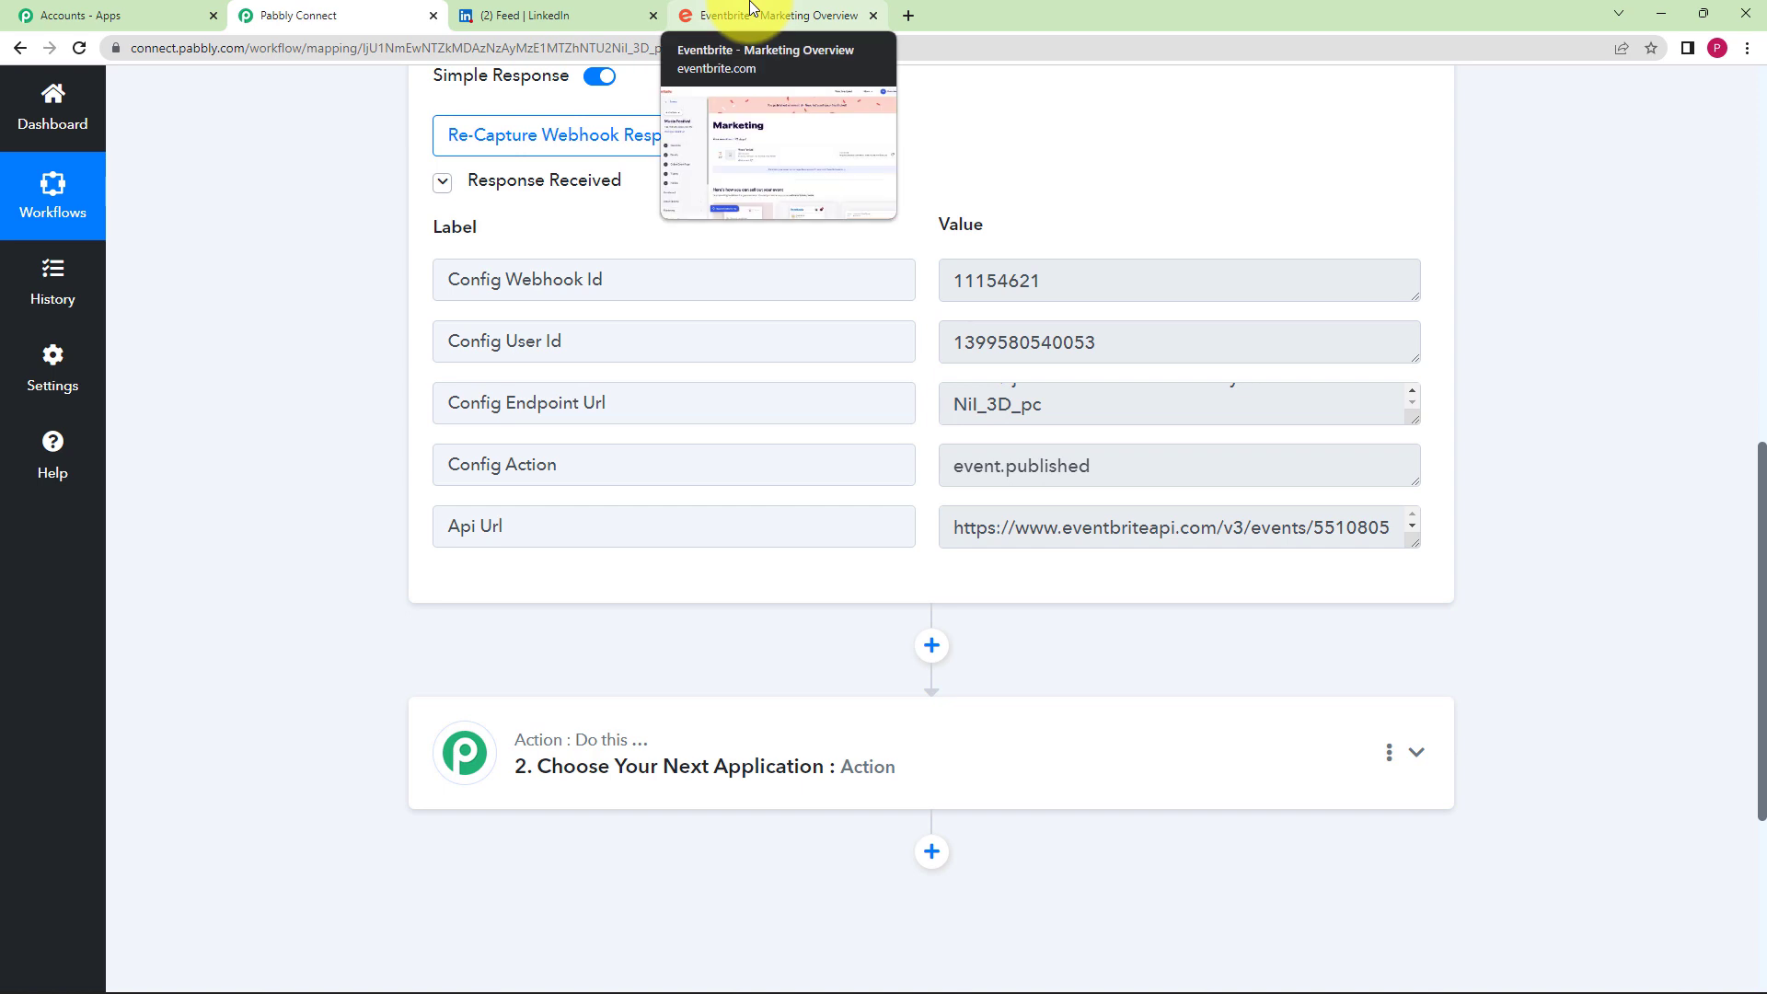
click(750, 9)
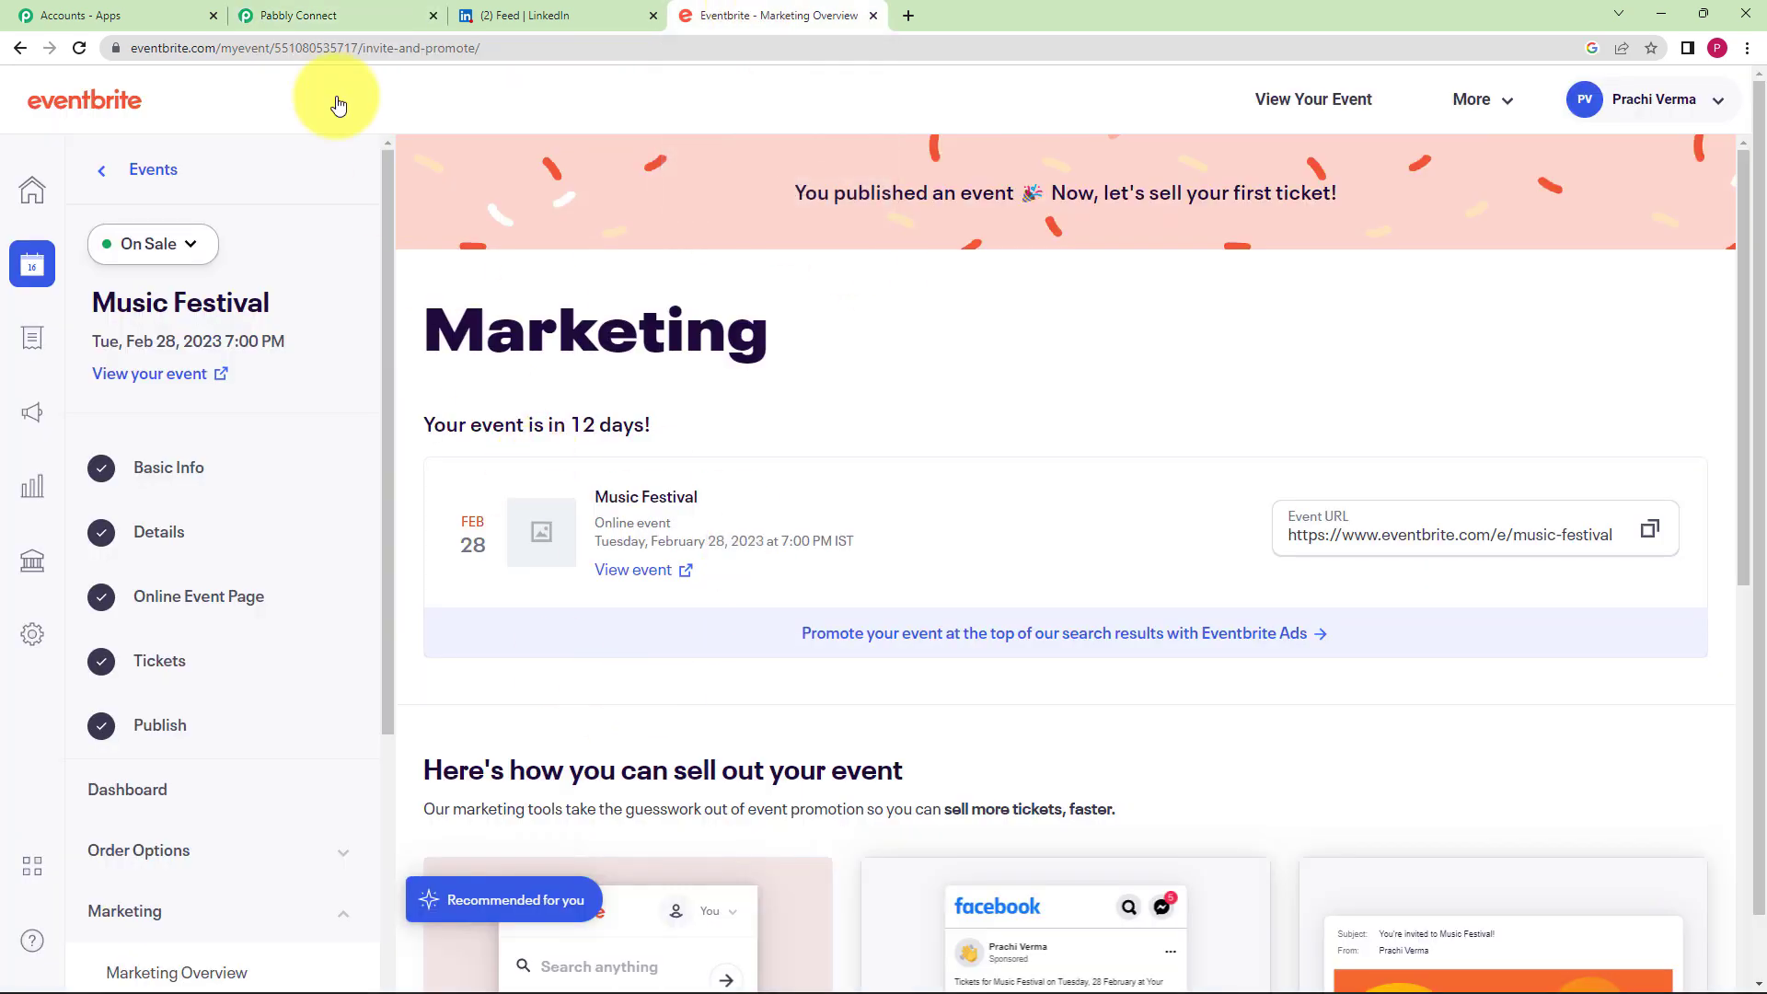
click(547, 11)
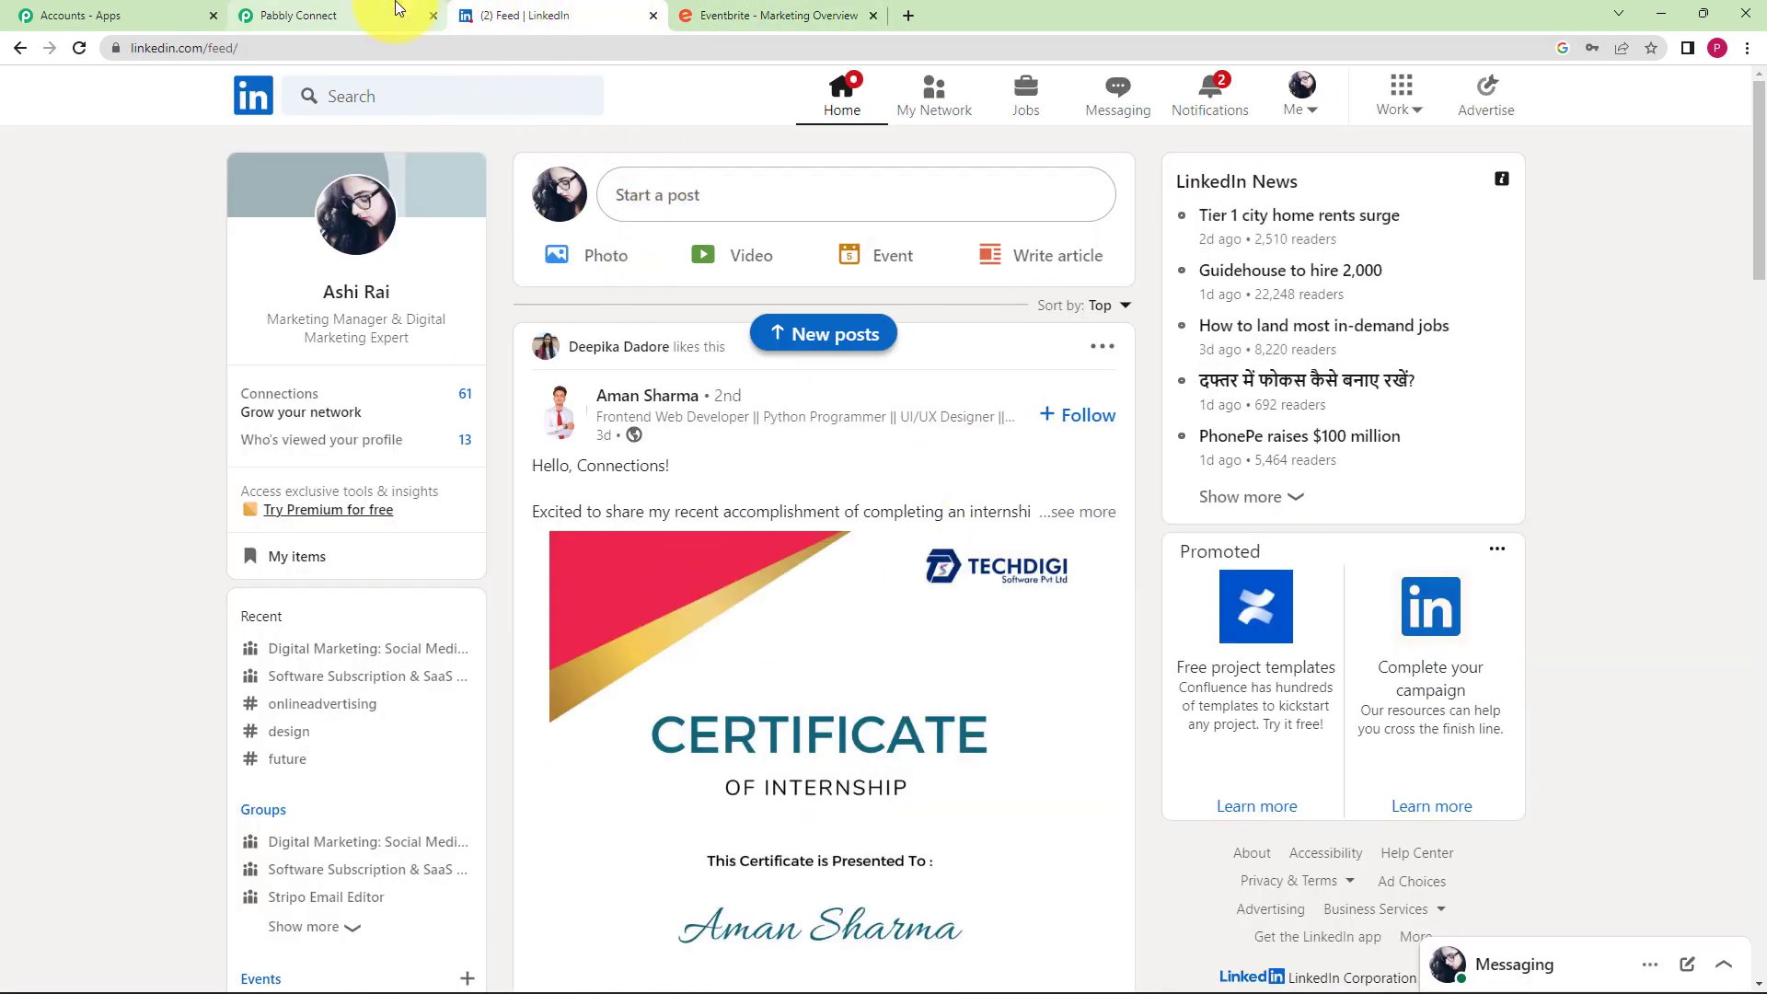
click(397, 11)
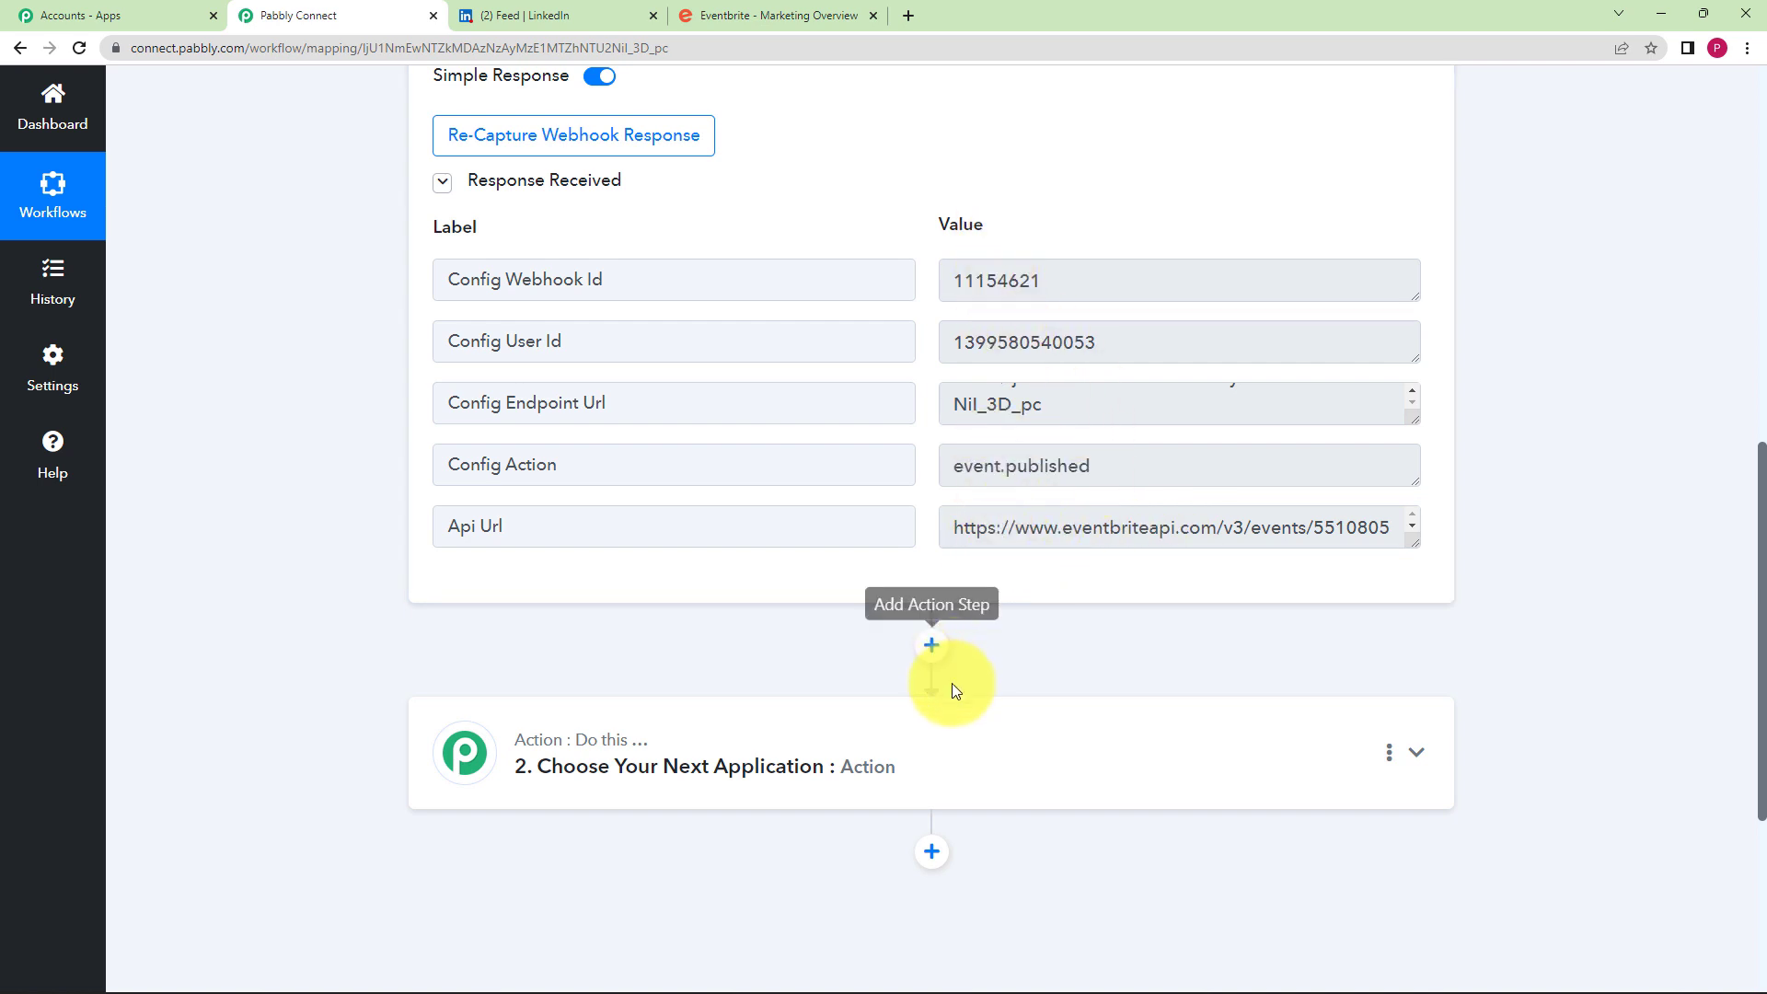
- Search 'Text for' and choose Text Formatter as the second step's app
click(949, 716)
scroll(298, 580, down, 1)
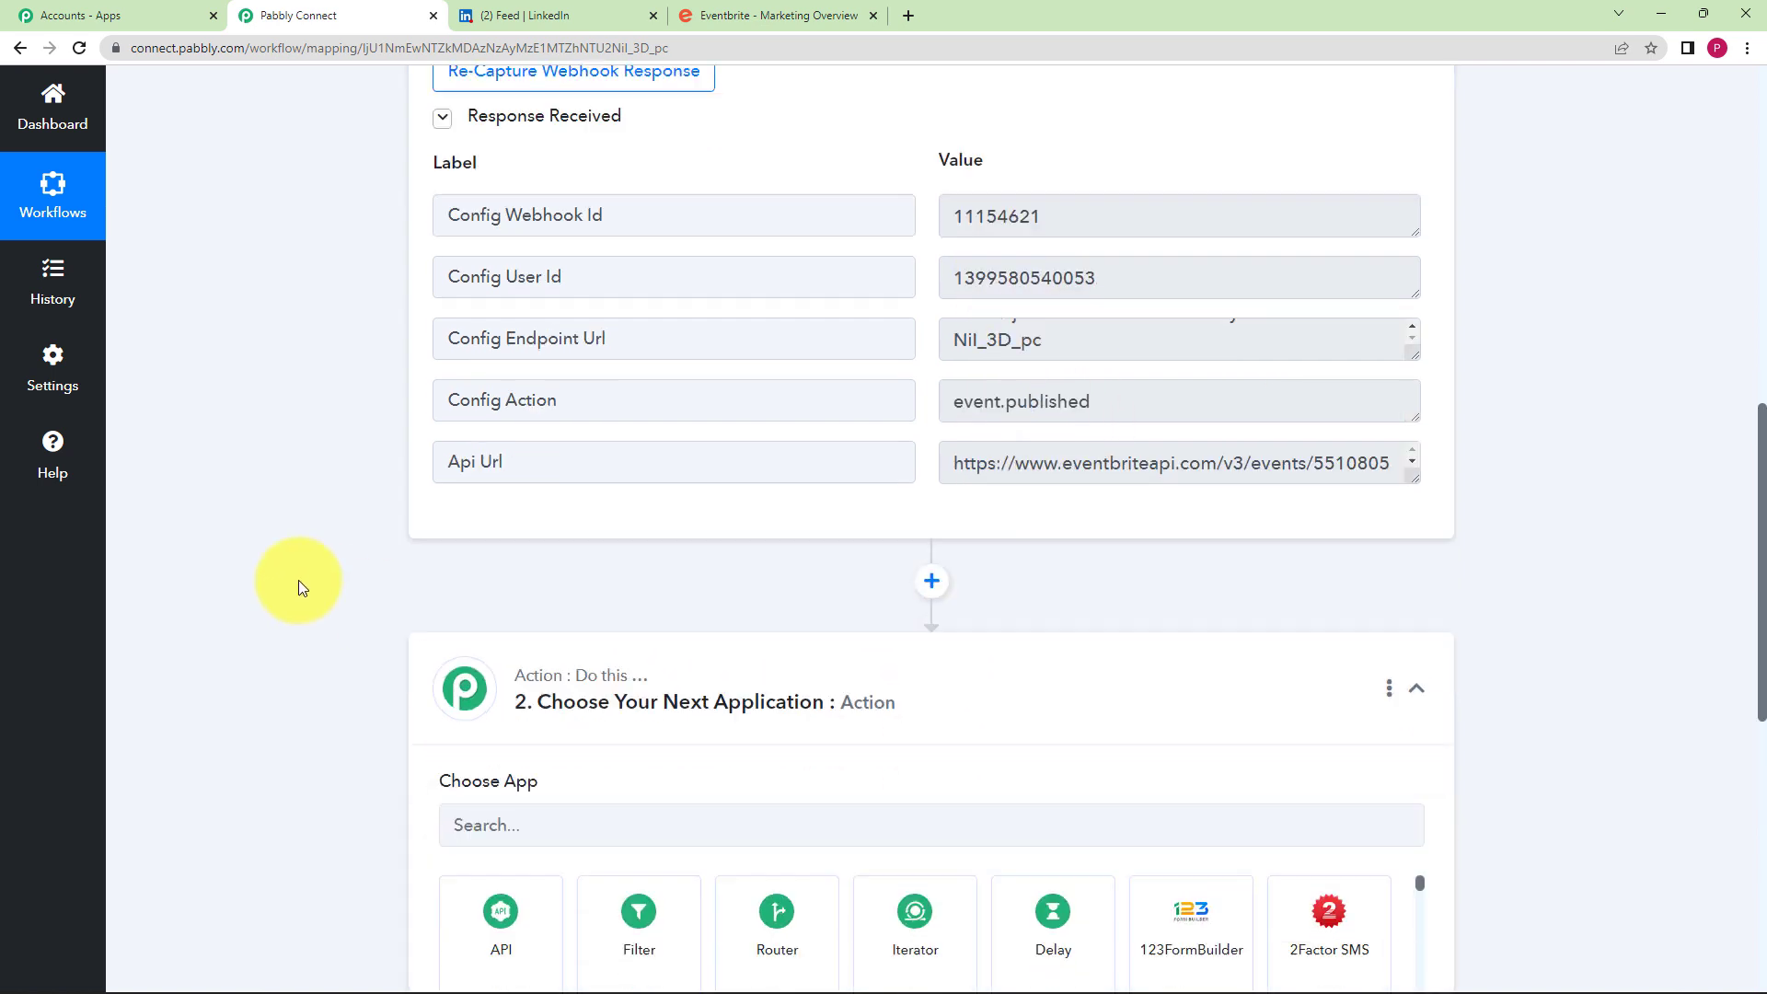
scroll(298, 580, down, 4)
click(470, 522)
text(Te)
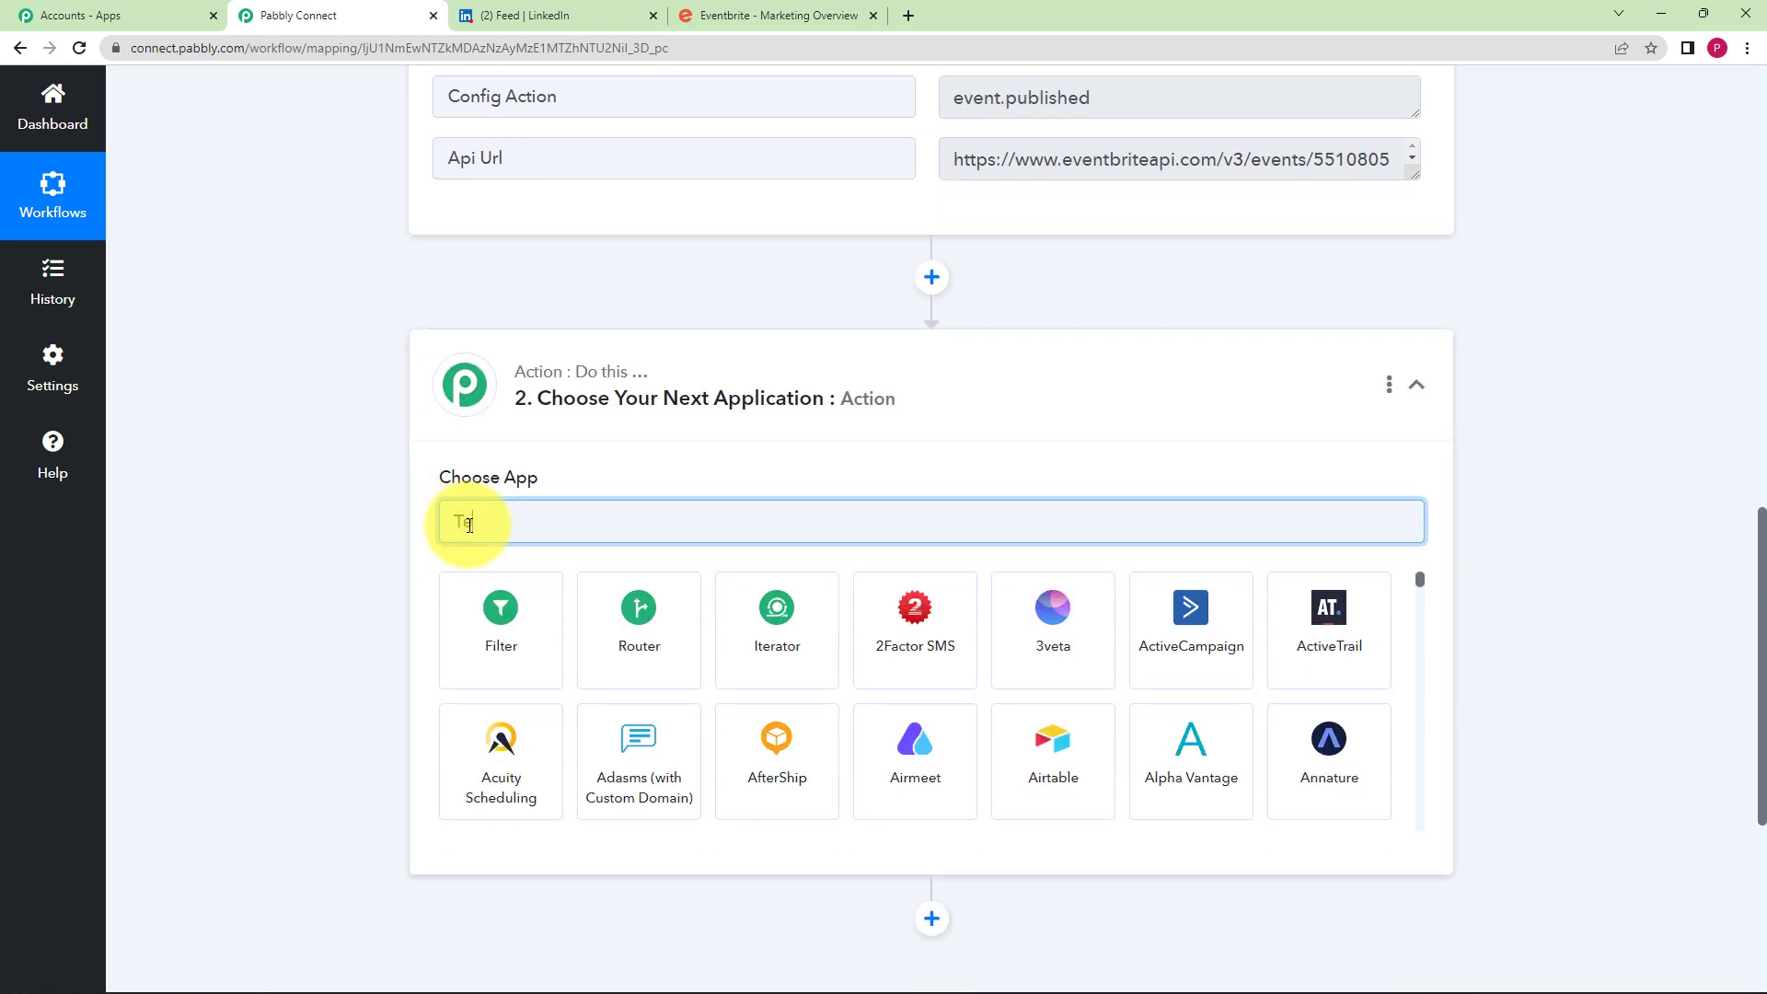
text(xt for)
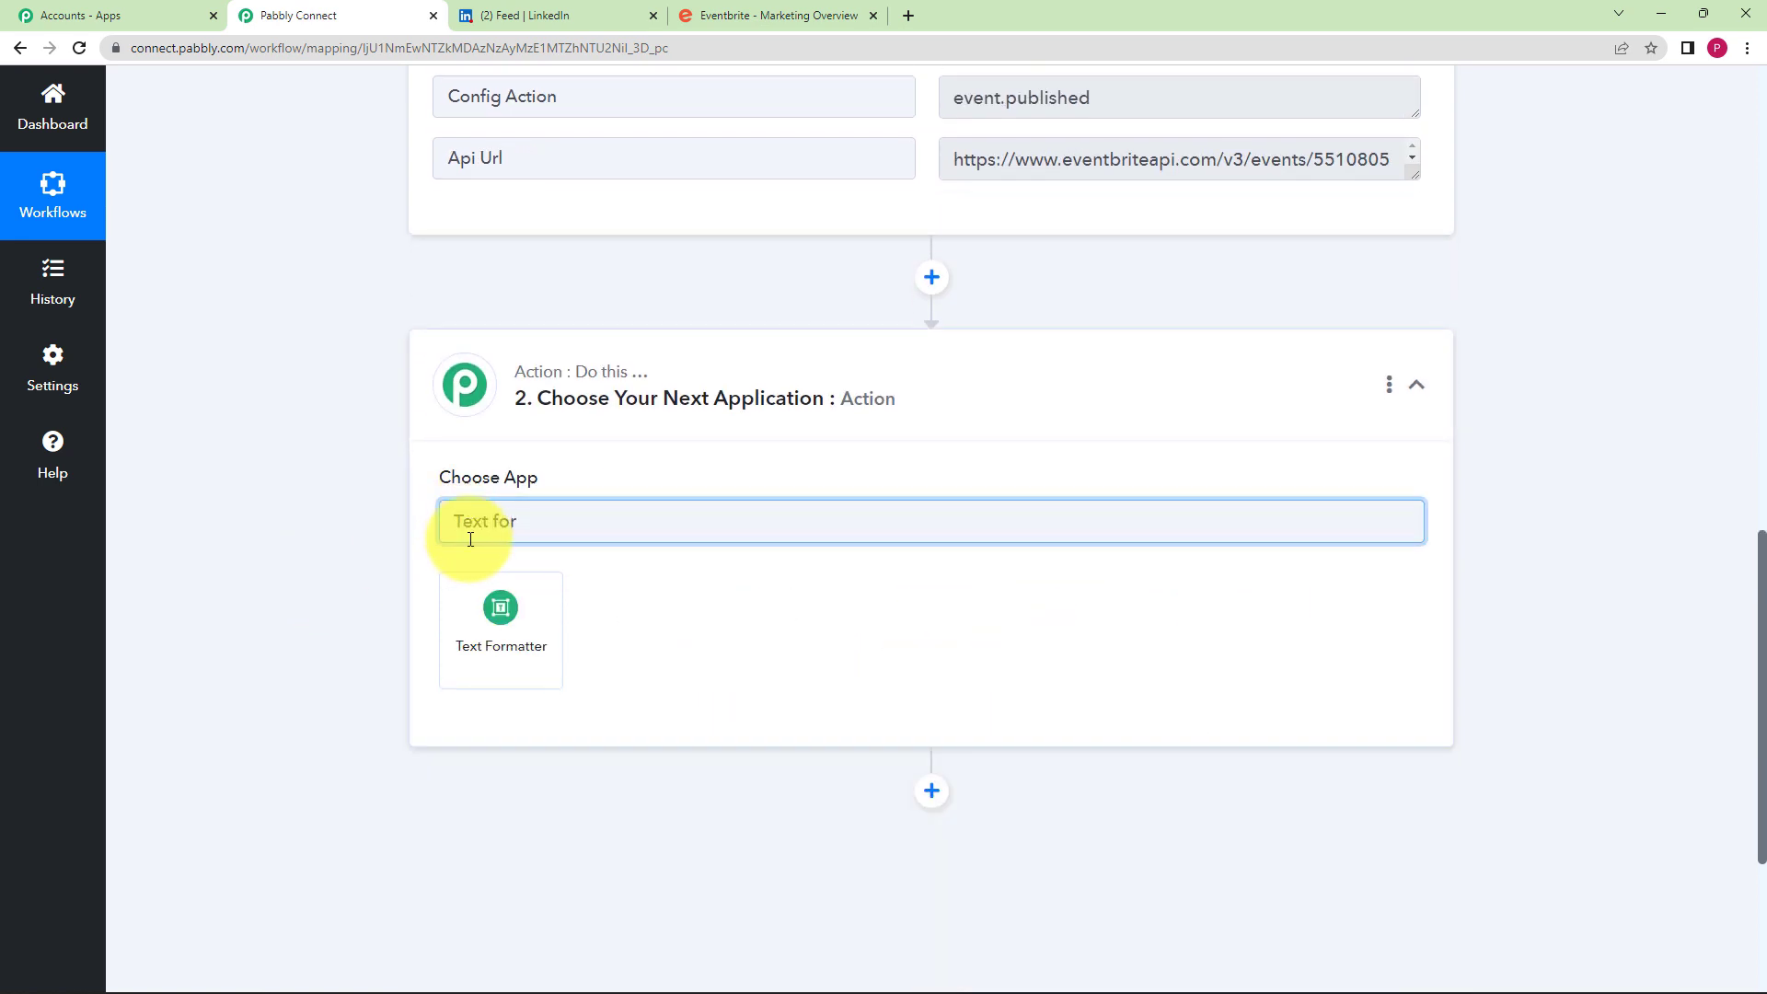
click(498, 626)
- Set the Action Event to Text Parser and connect it
scroll(624, 580, up, 3)
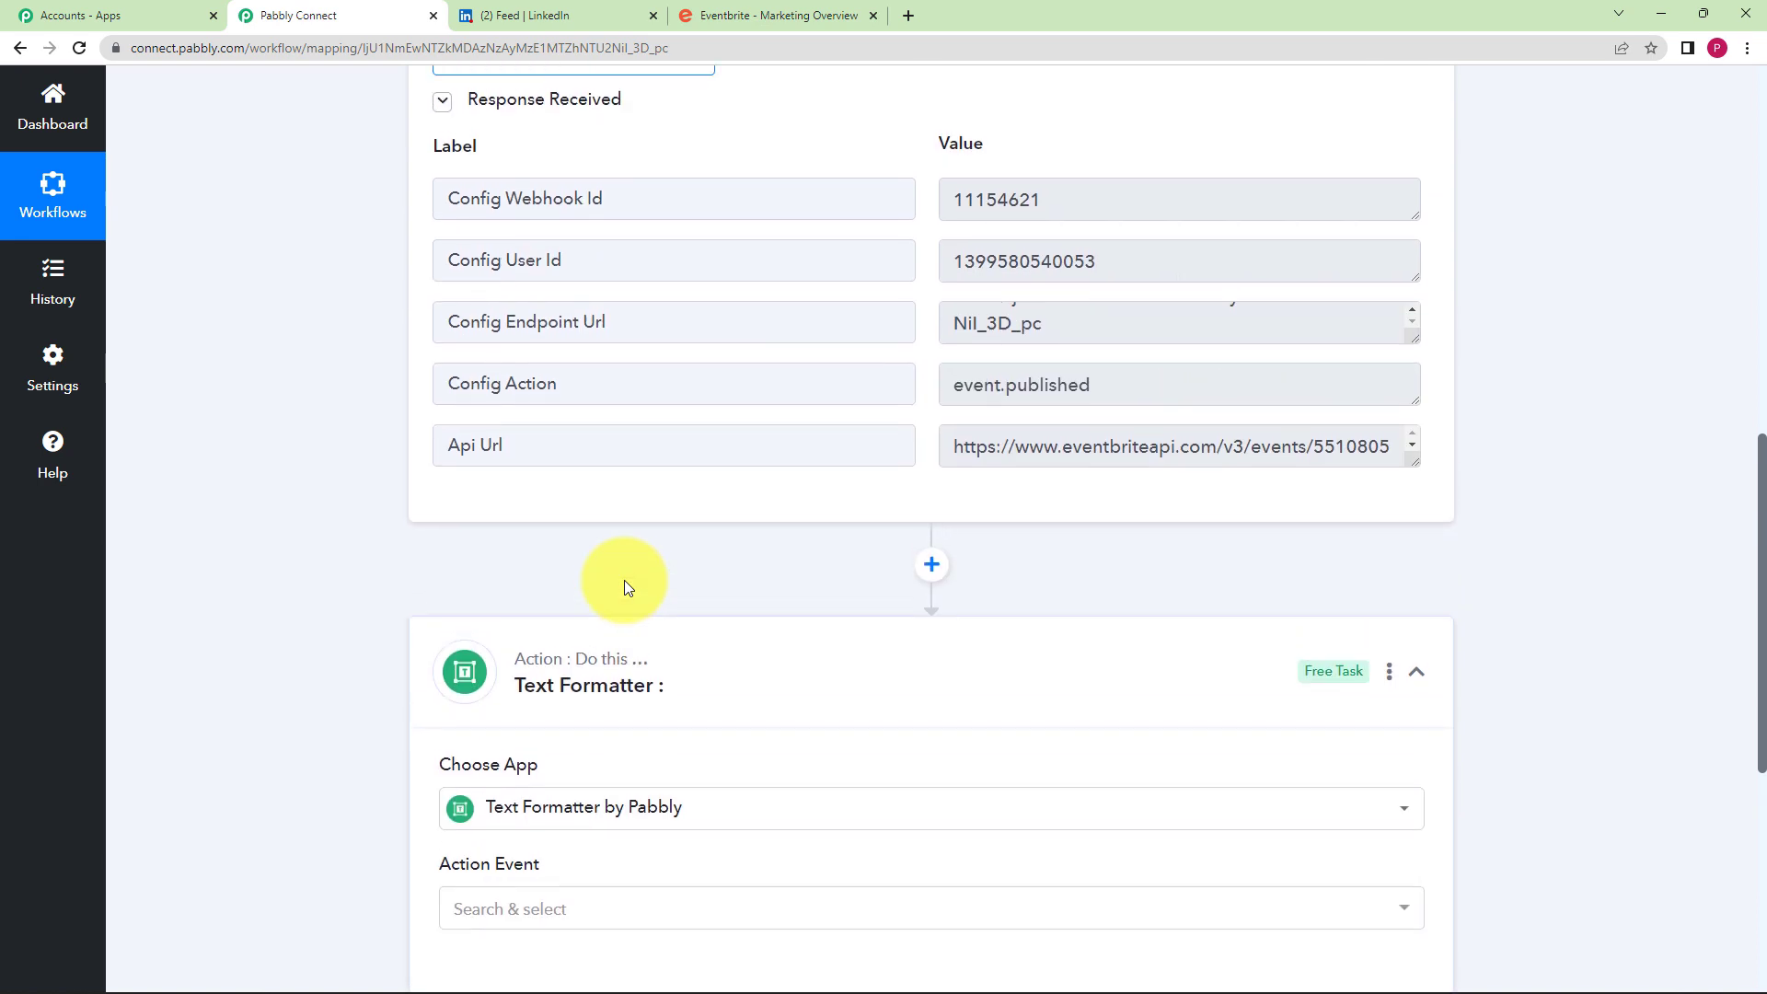
drag(953, 530, 1426, 538)
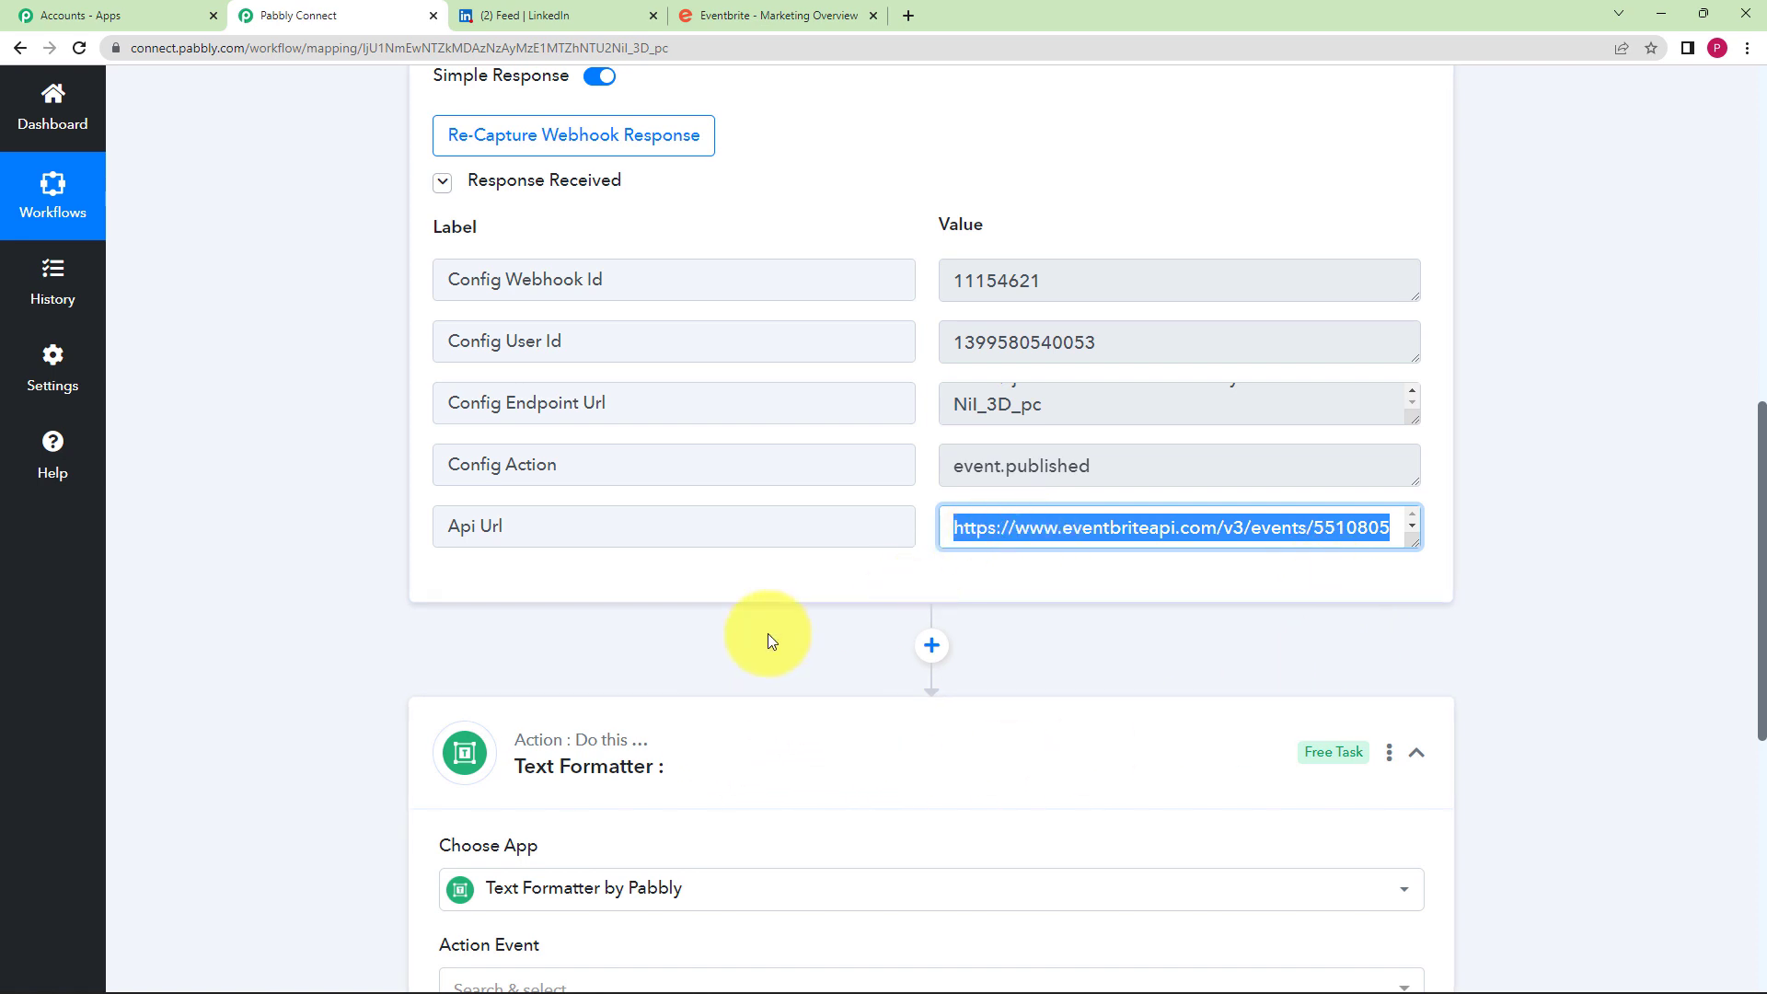
scroll(716, 642, down, 2)
click(474, 808)
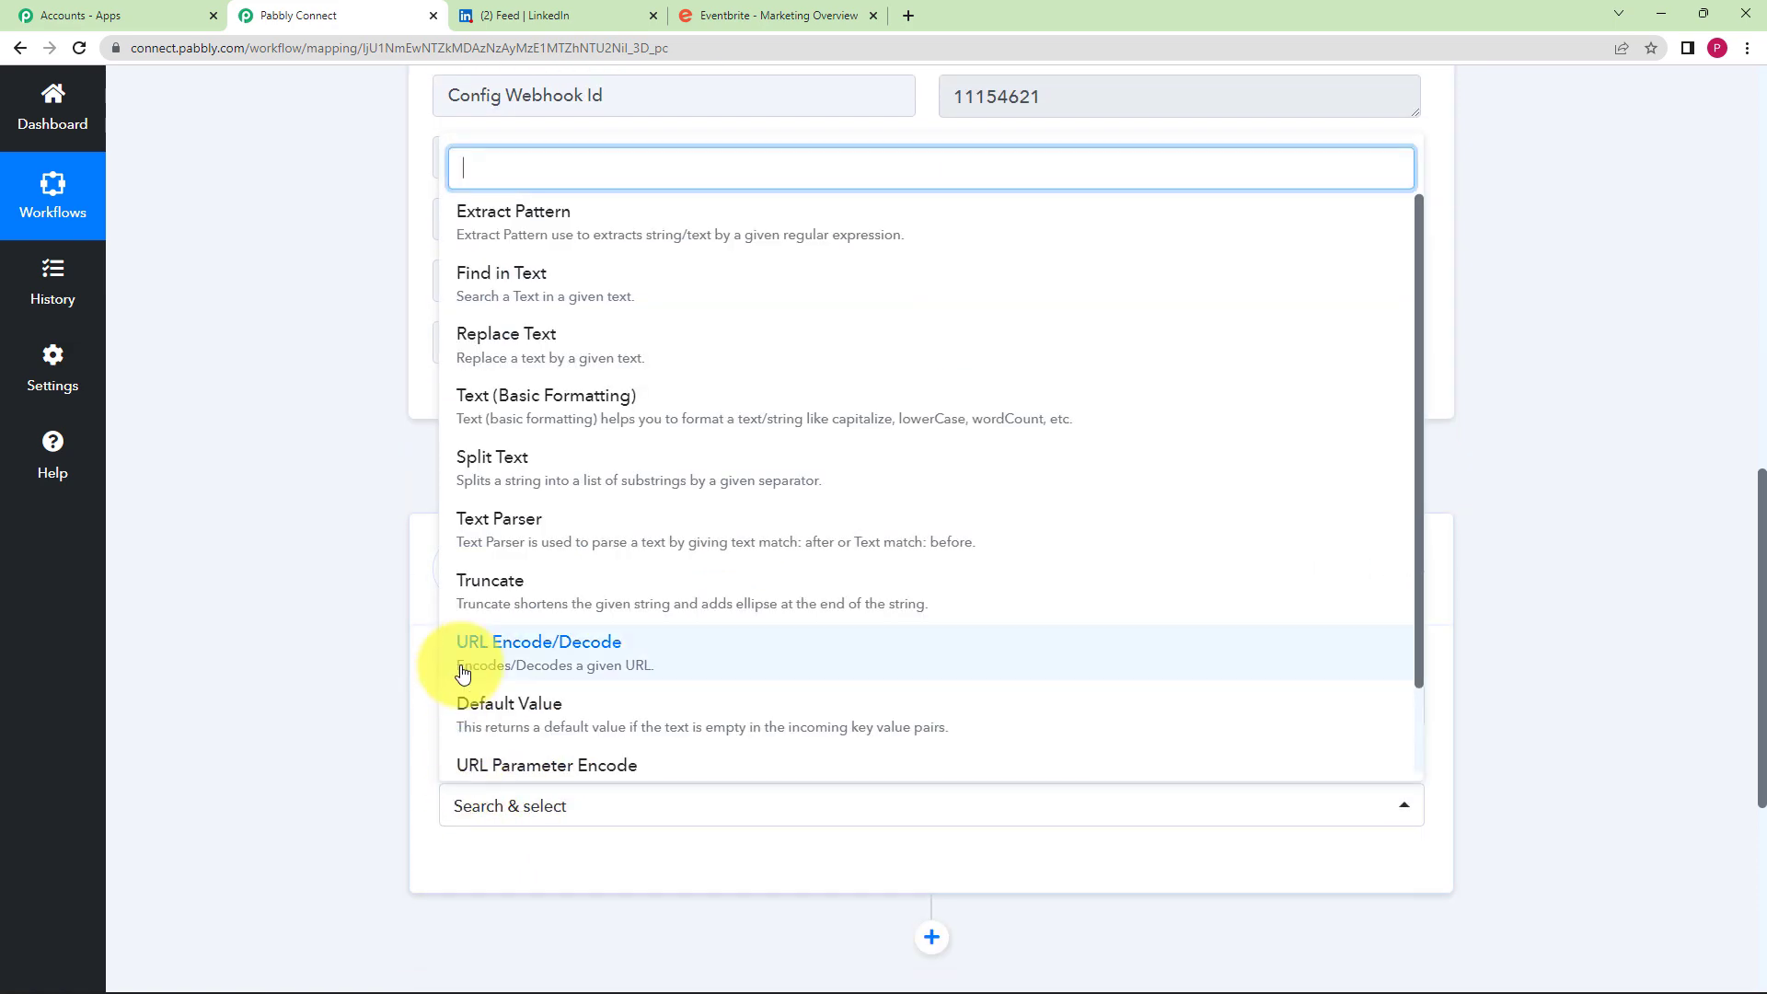
click(561, 539)
scroll(393, 718, down, 2)
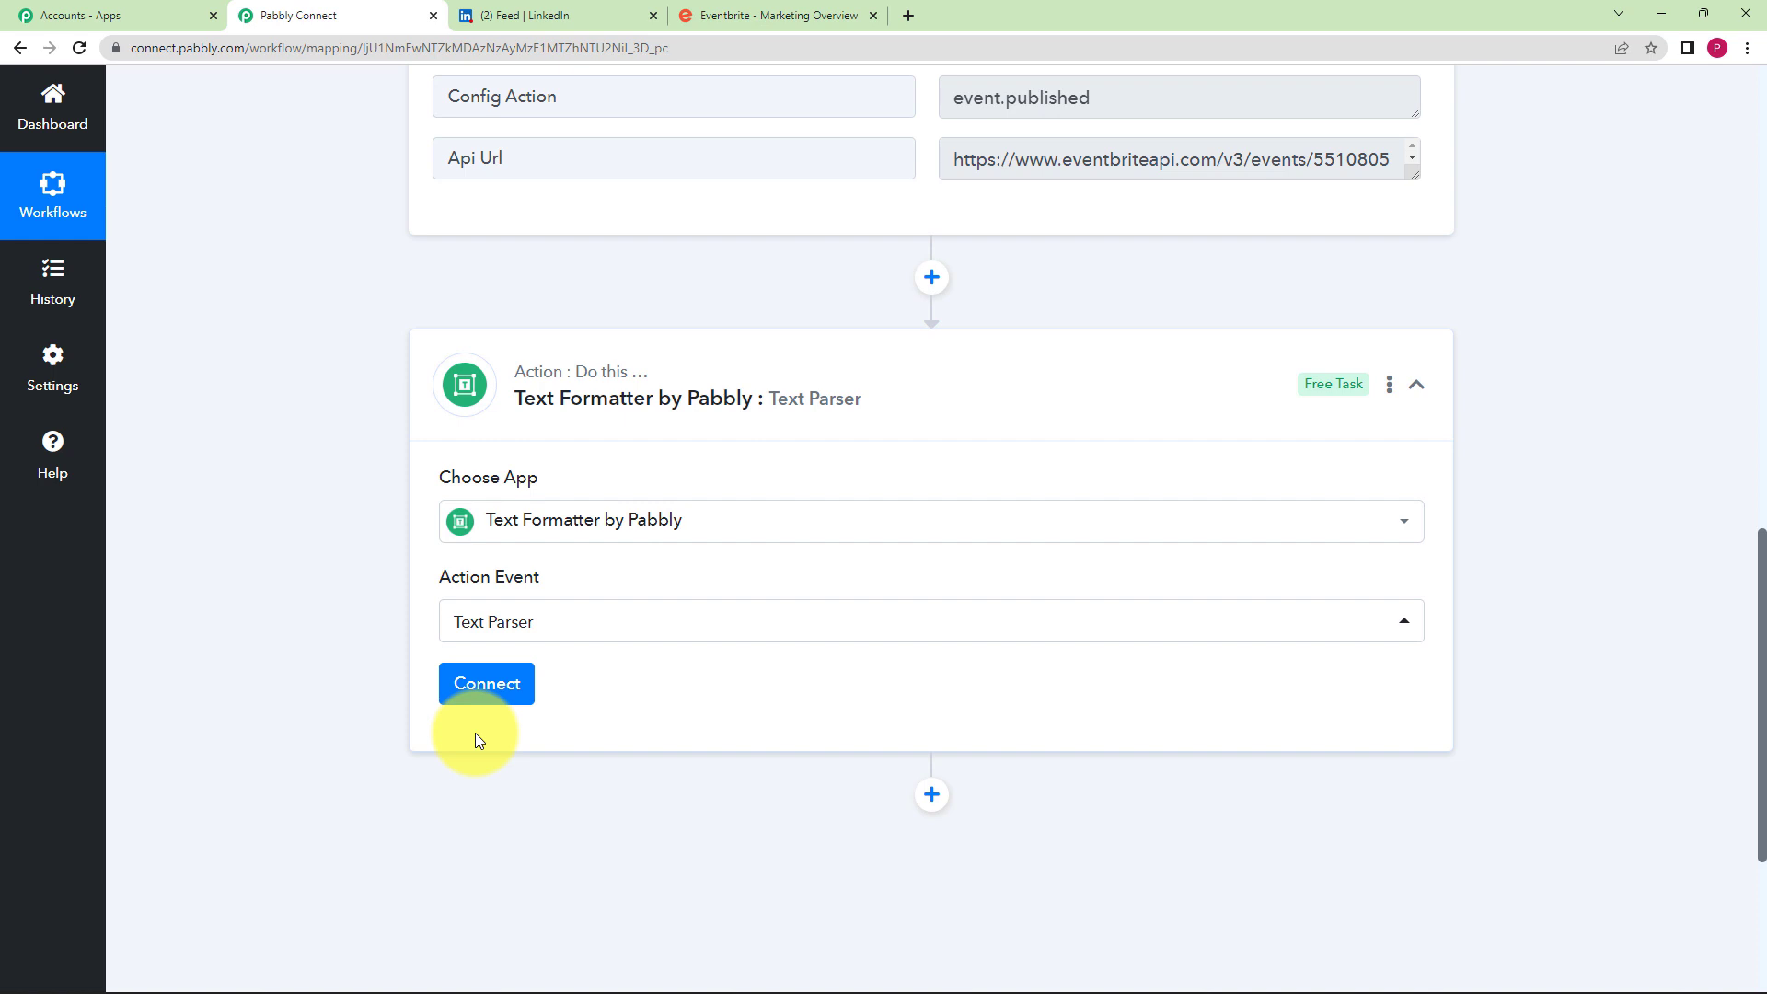
click(476, 685)
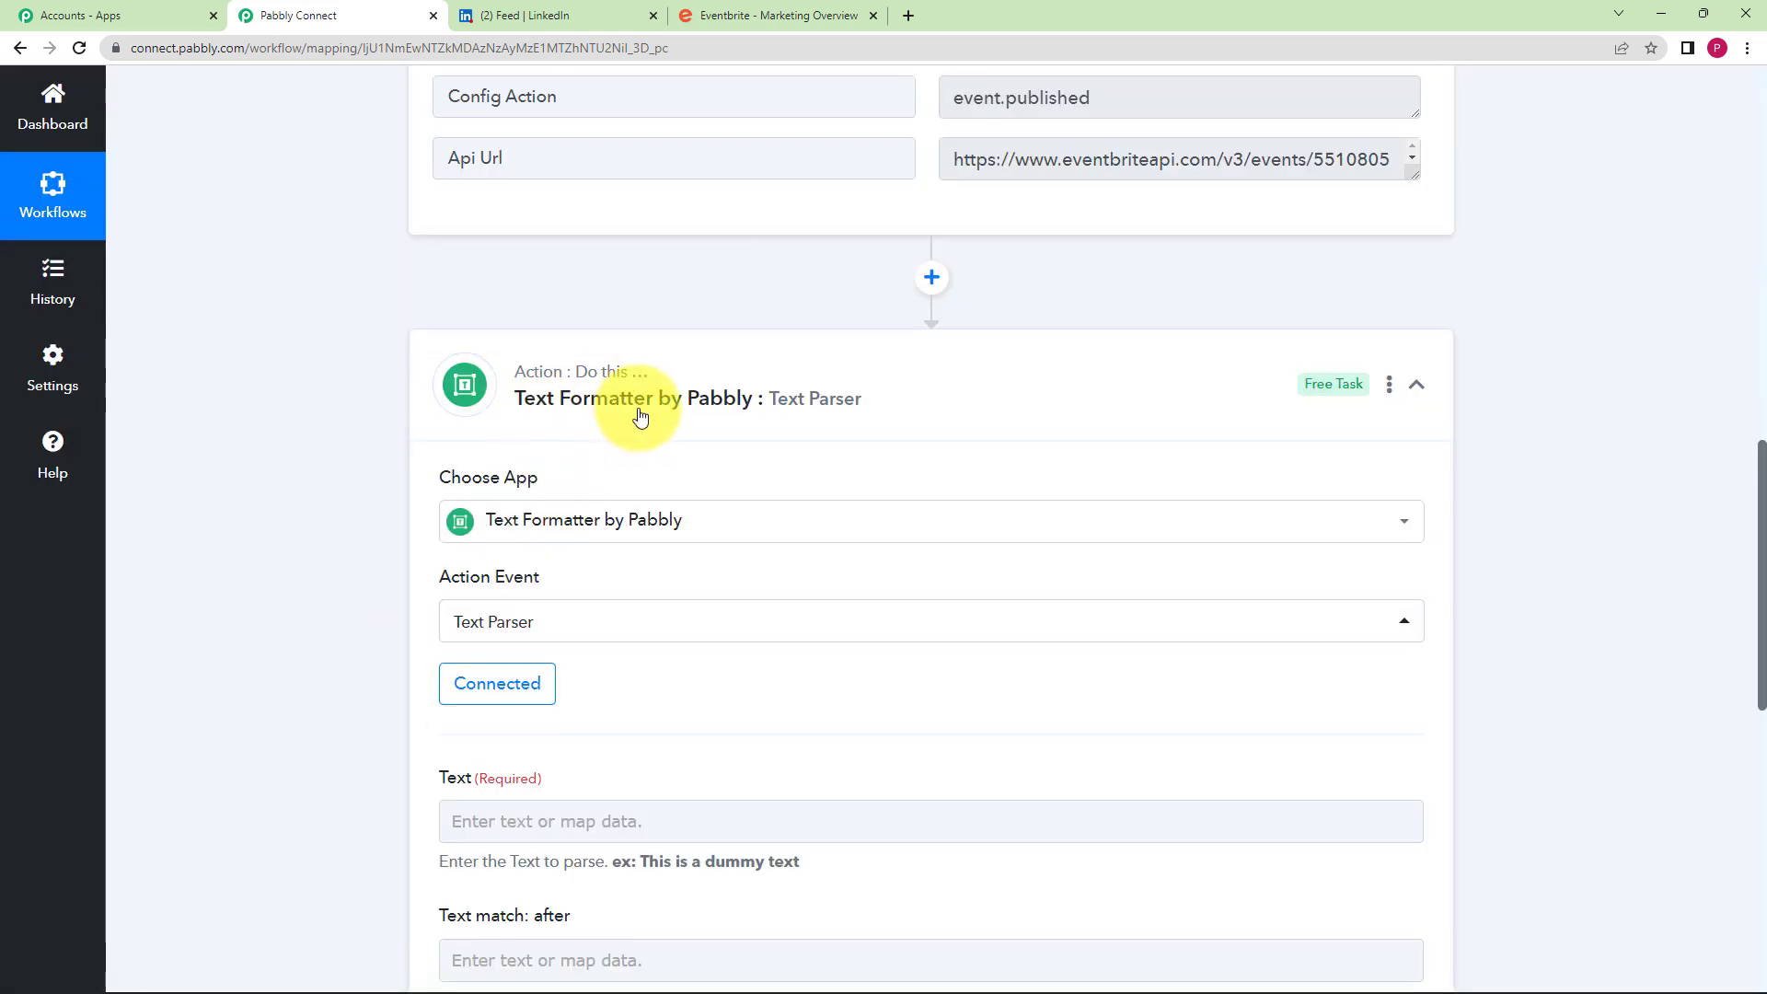
scroll(344, 507, down, 3)
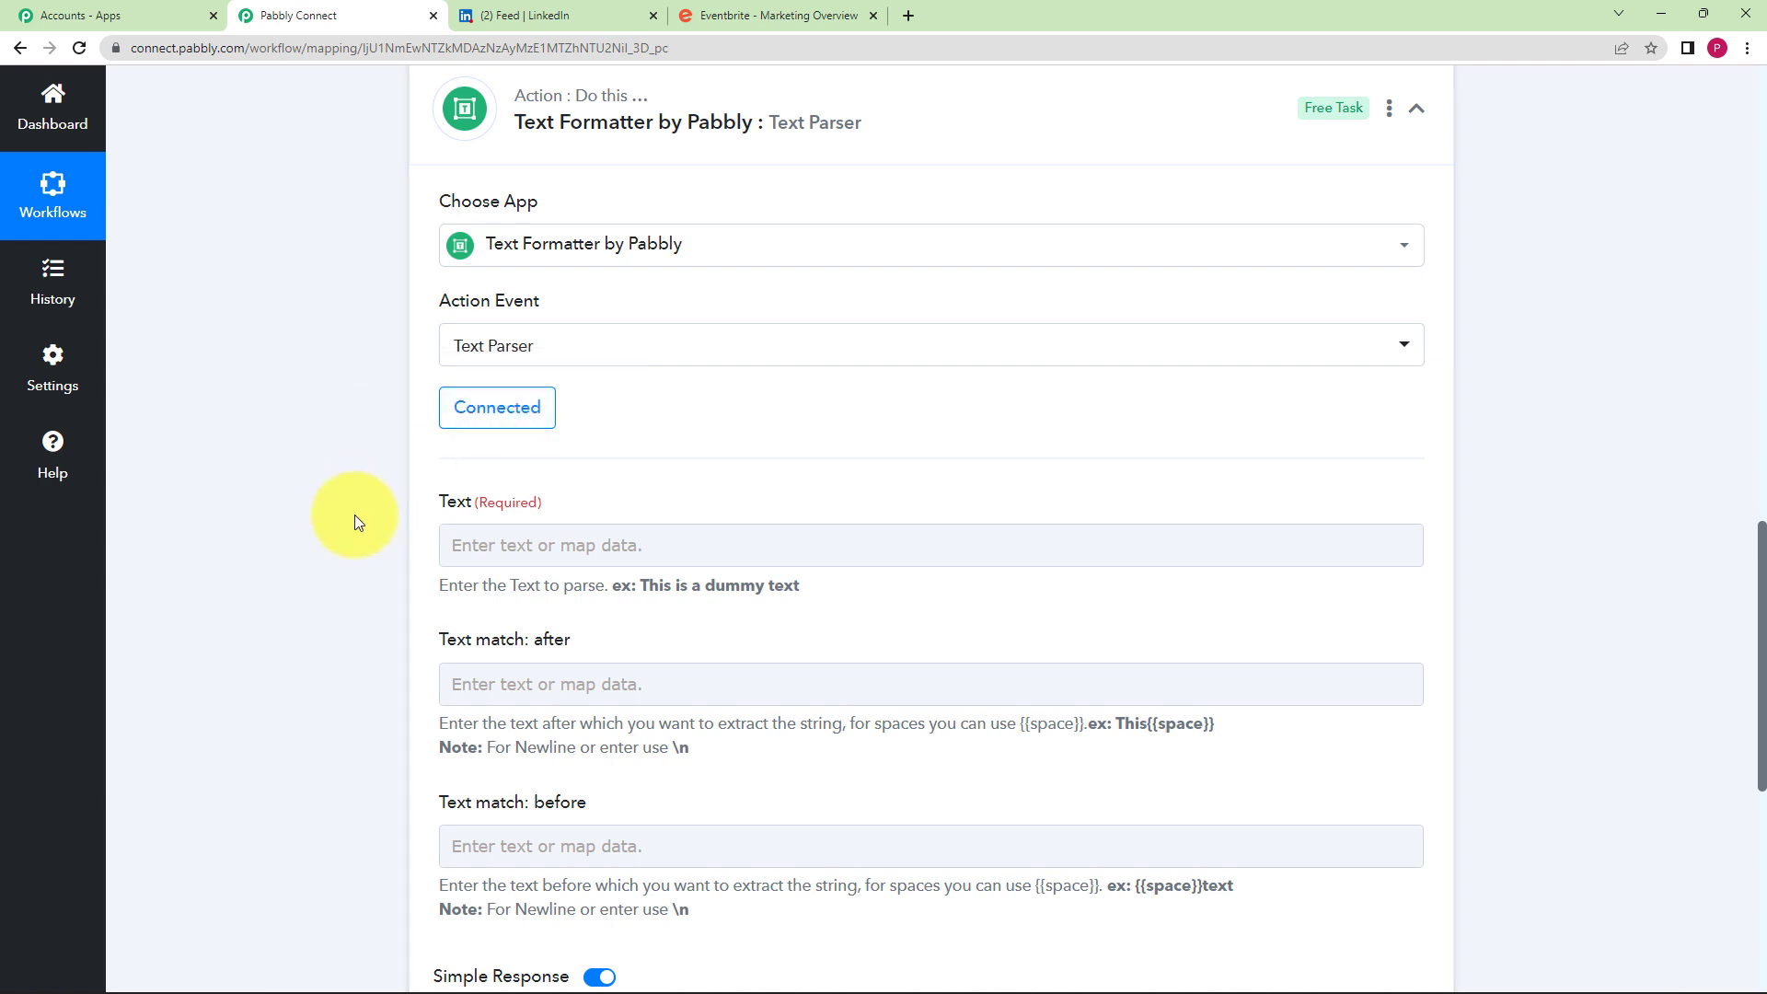
- Read the full Api Url value captured by the Eventbrite trigger
click(427, 544)
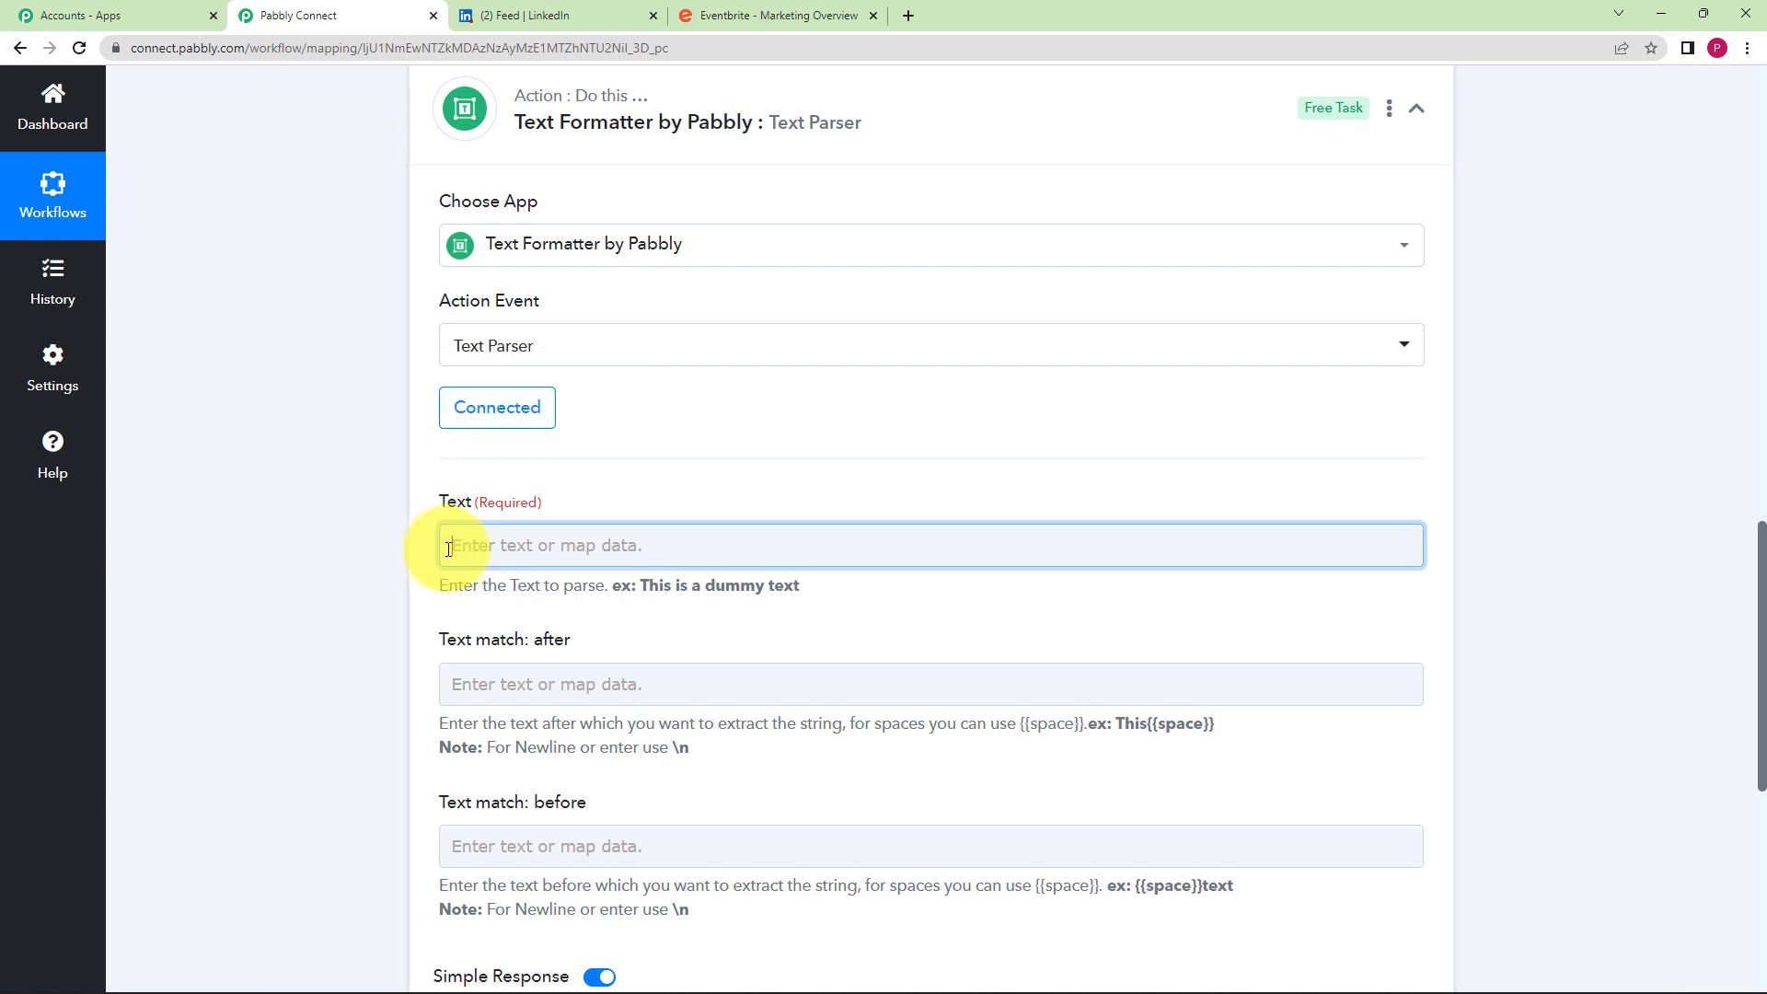
click(394, 473)
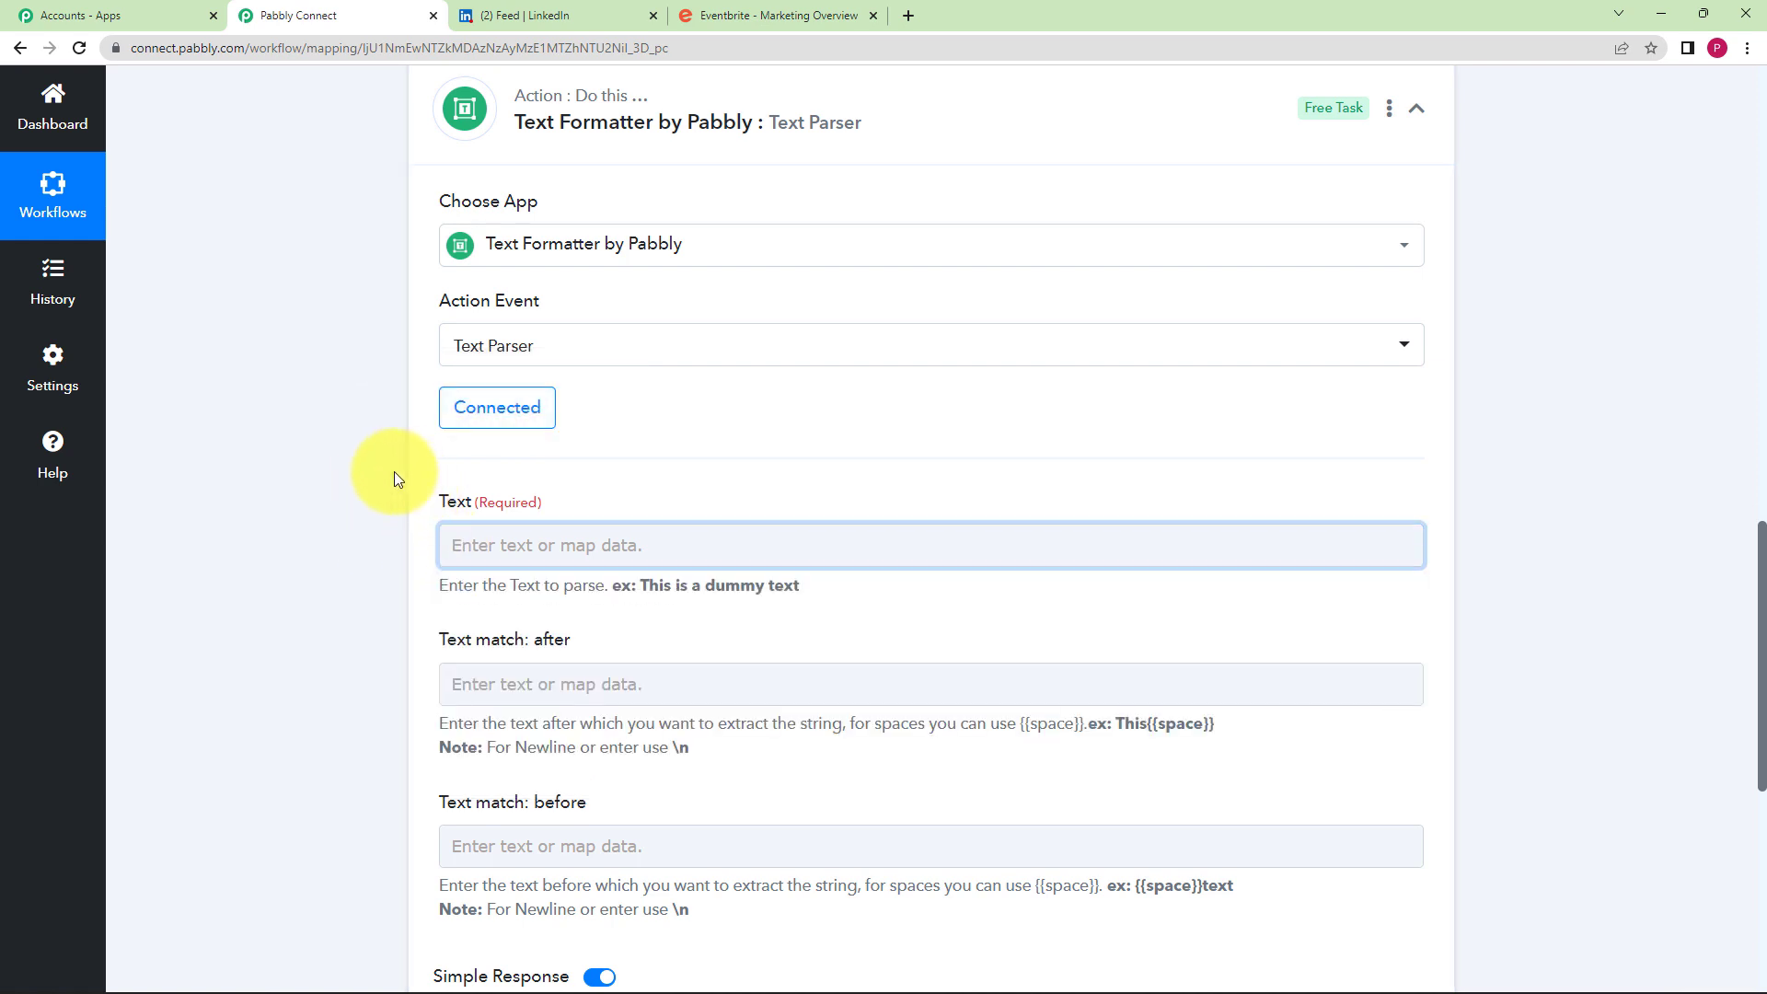
scroll(773, 245, up, 5)
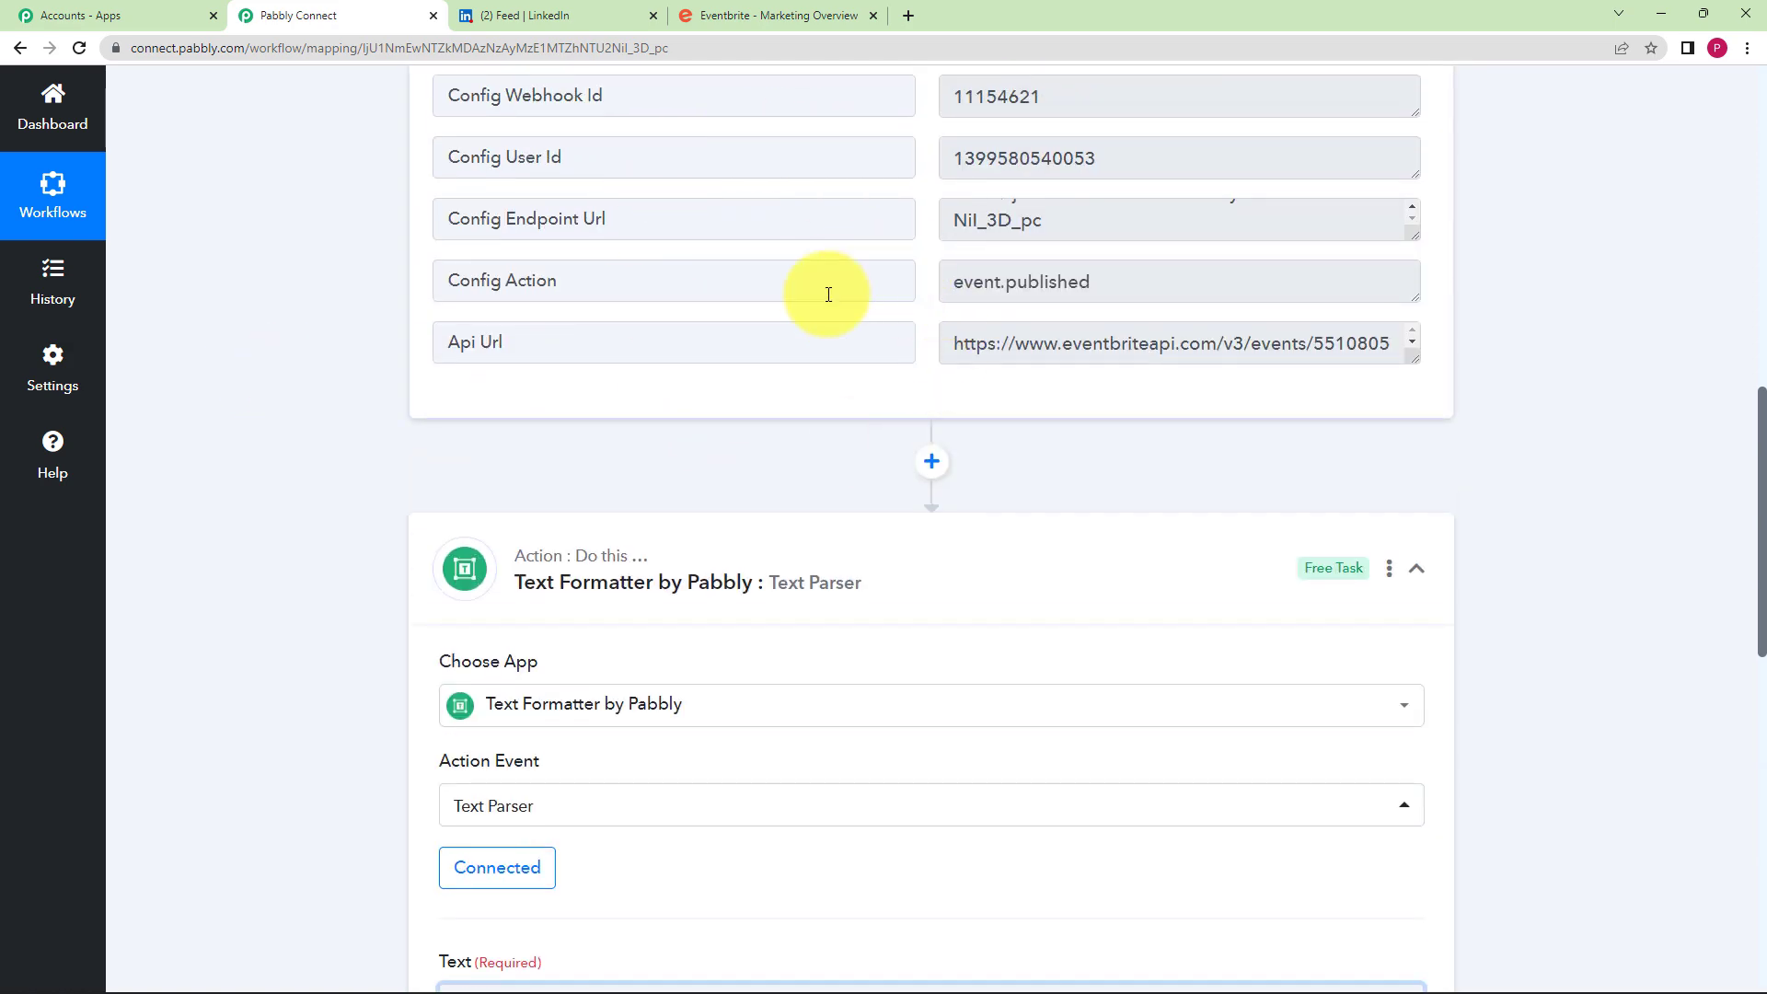
scroll(829, 294, up, 4)
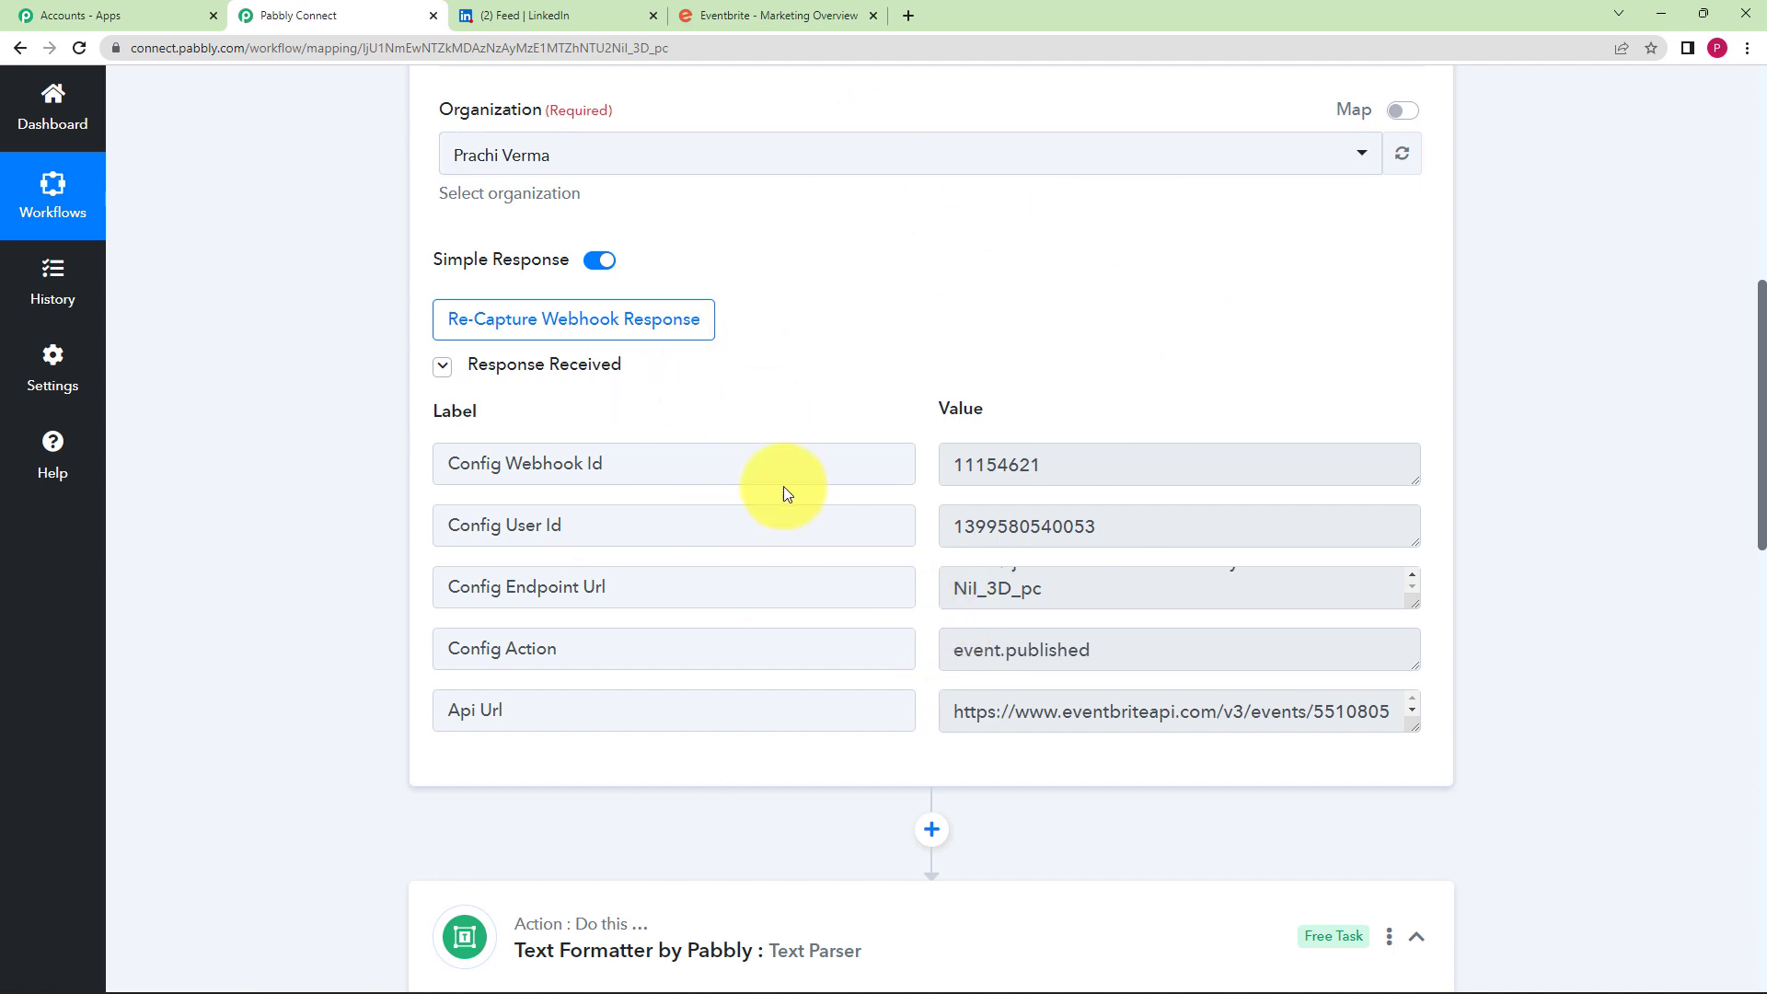
scroll(347, 603, down, 3)
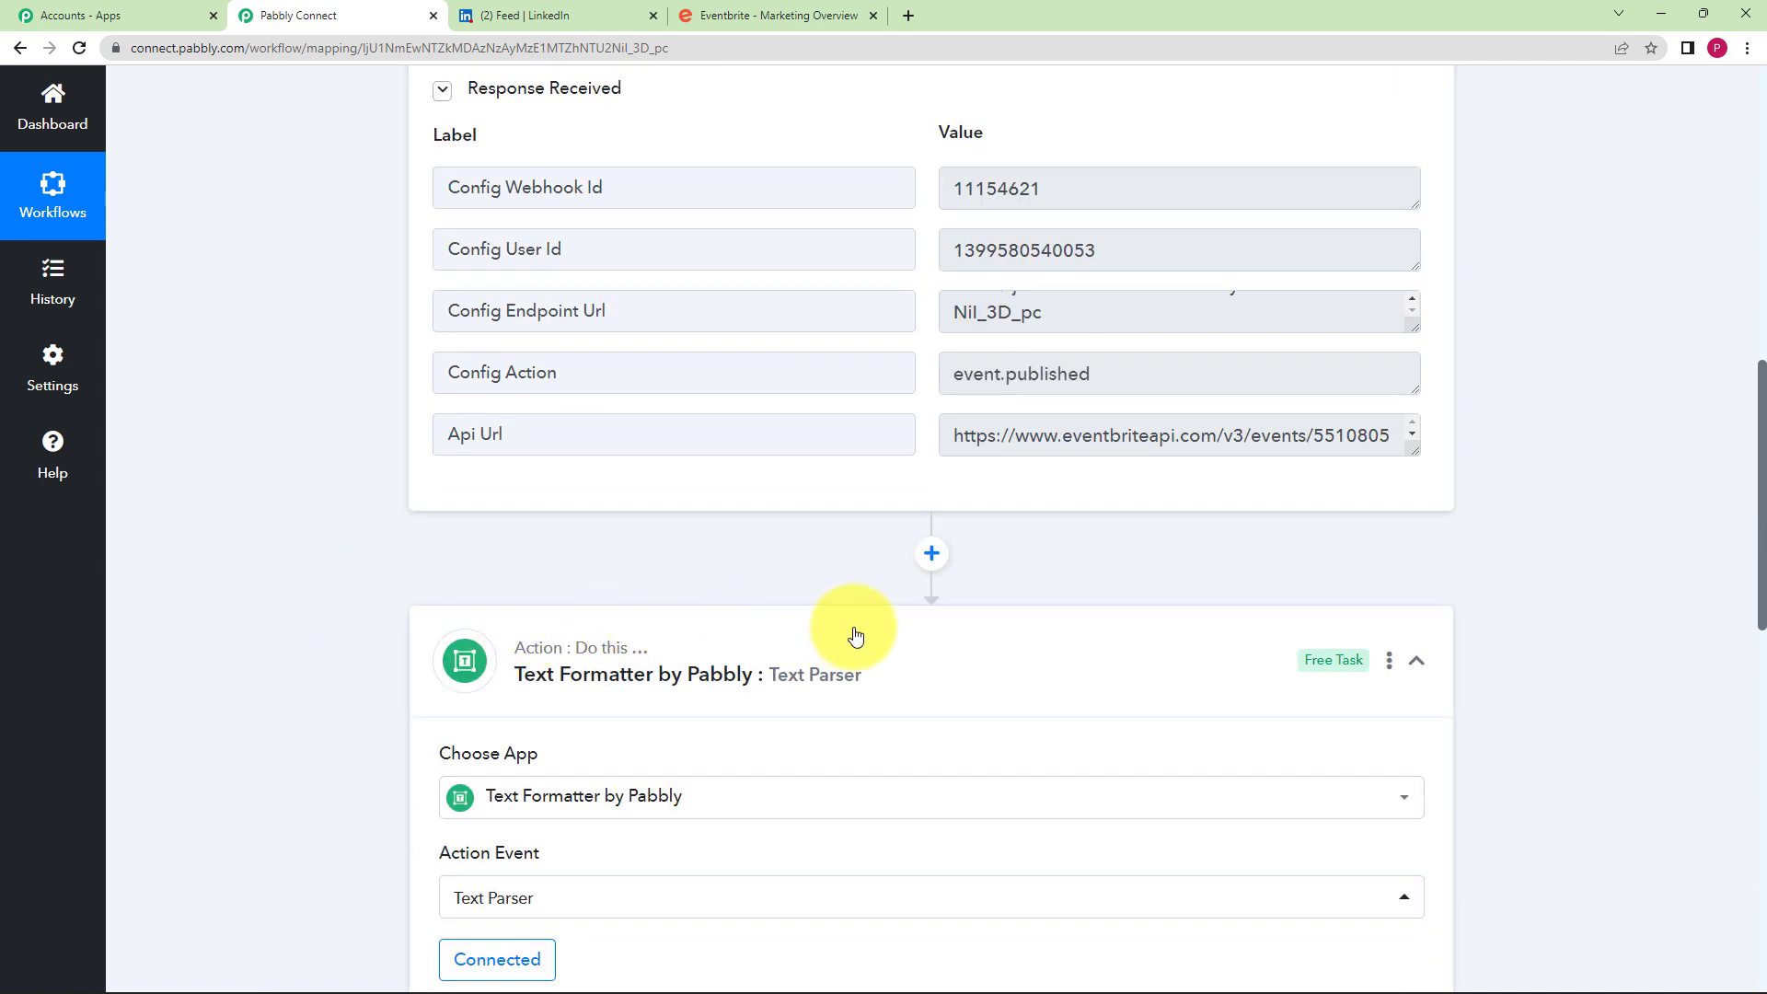
drag(948, 440, 1460, 488)
click(989, 453)
scroll(422, 752, down, 5)
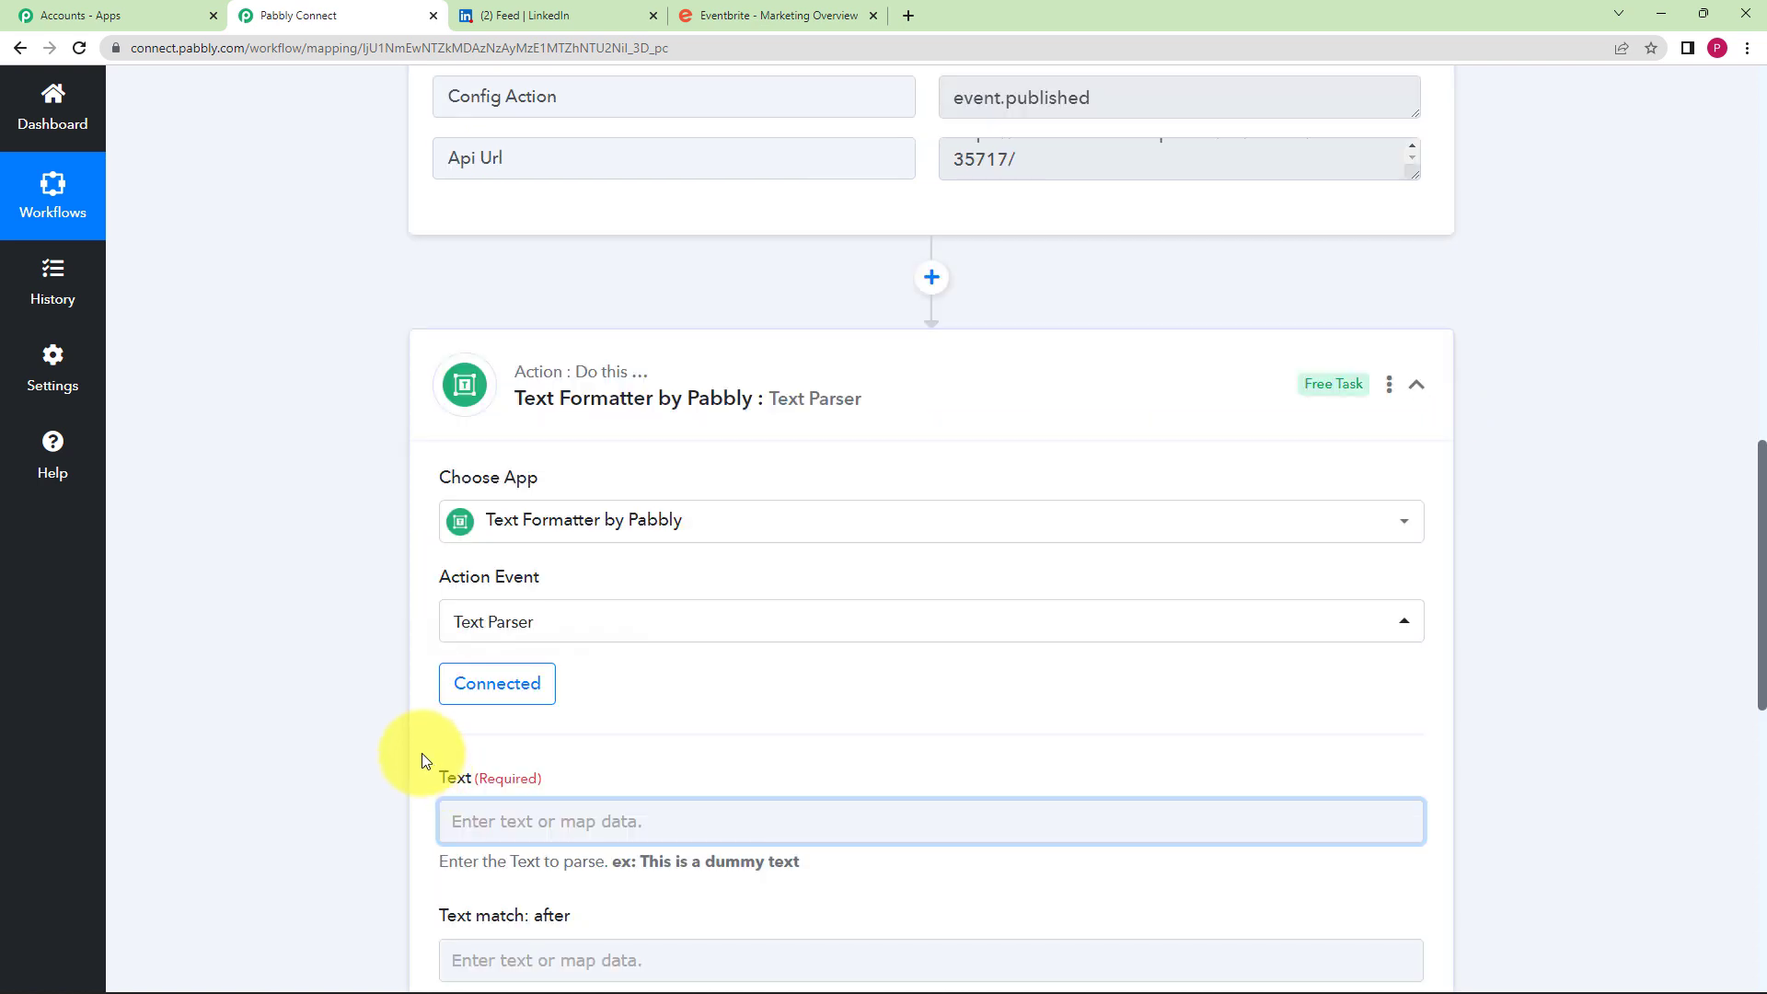
- Map Eventbrite: Event Published's Api Url into the Text Parser's Text field
click(497, 635)
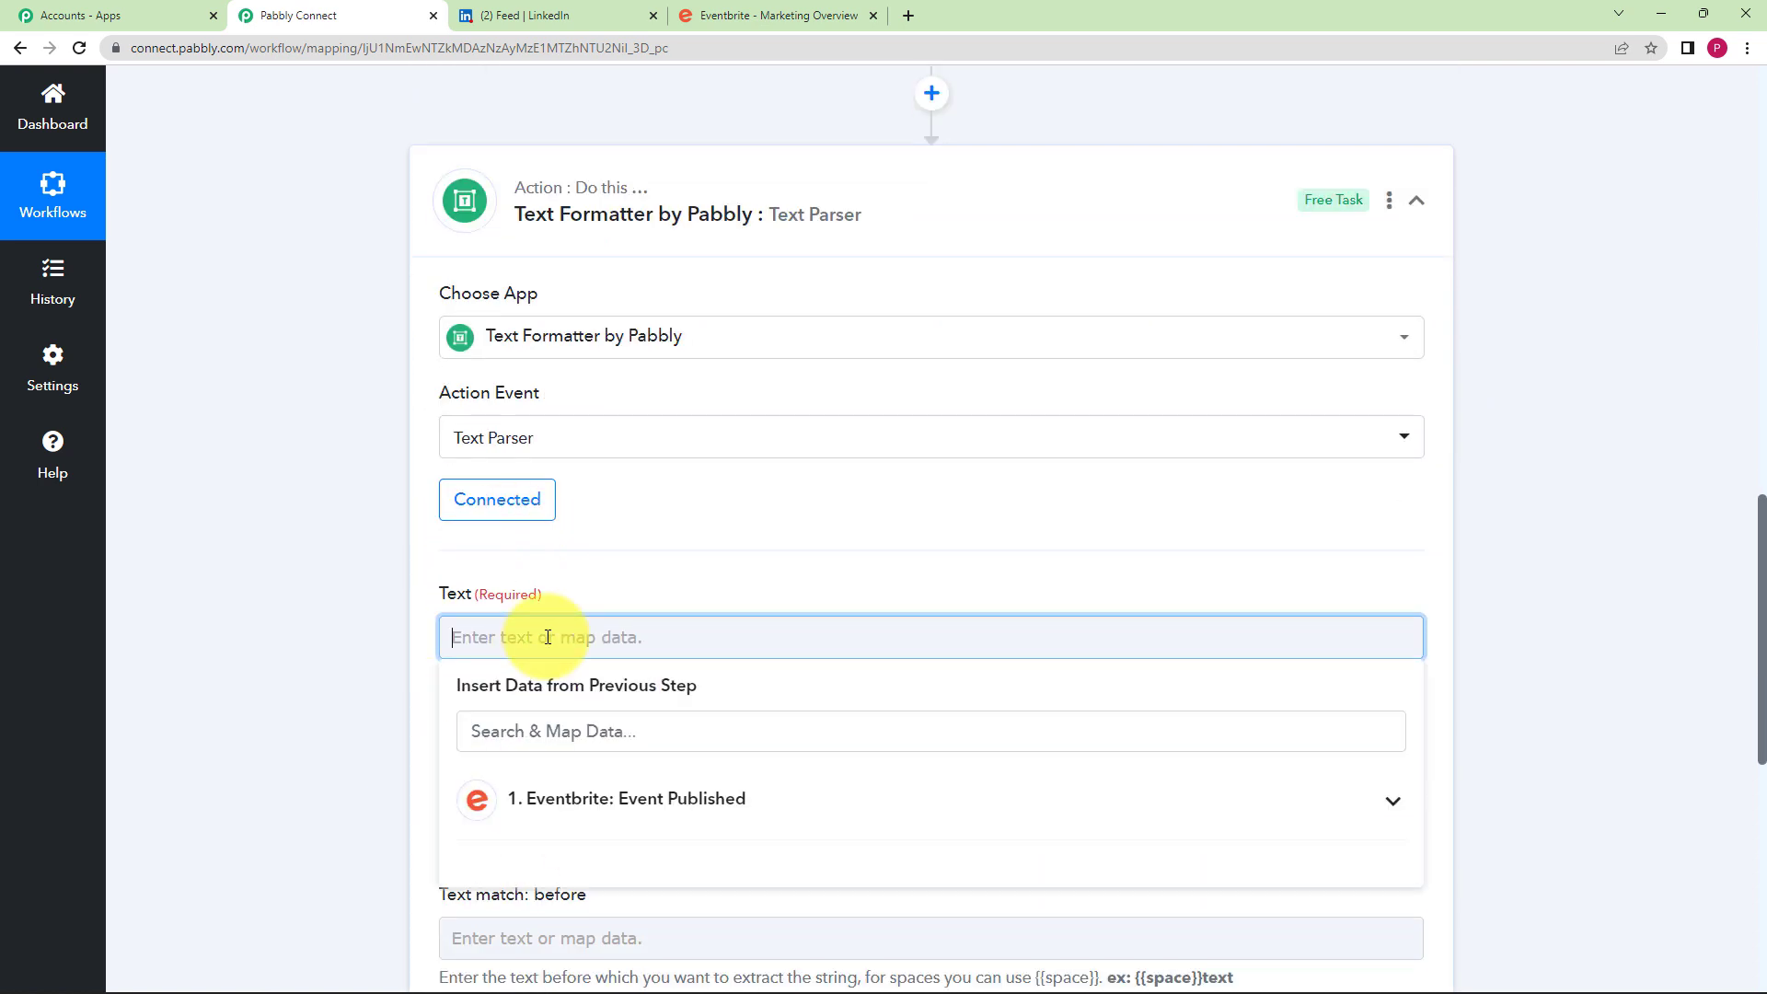
click(610, 807)
scroll(626, 809, down, 2)
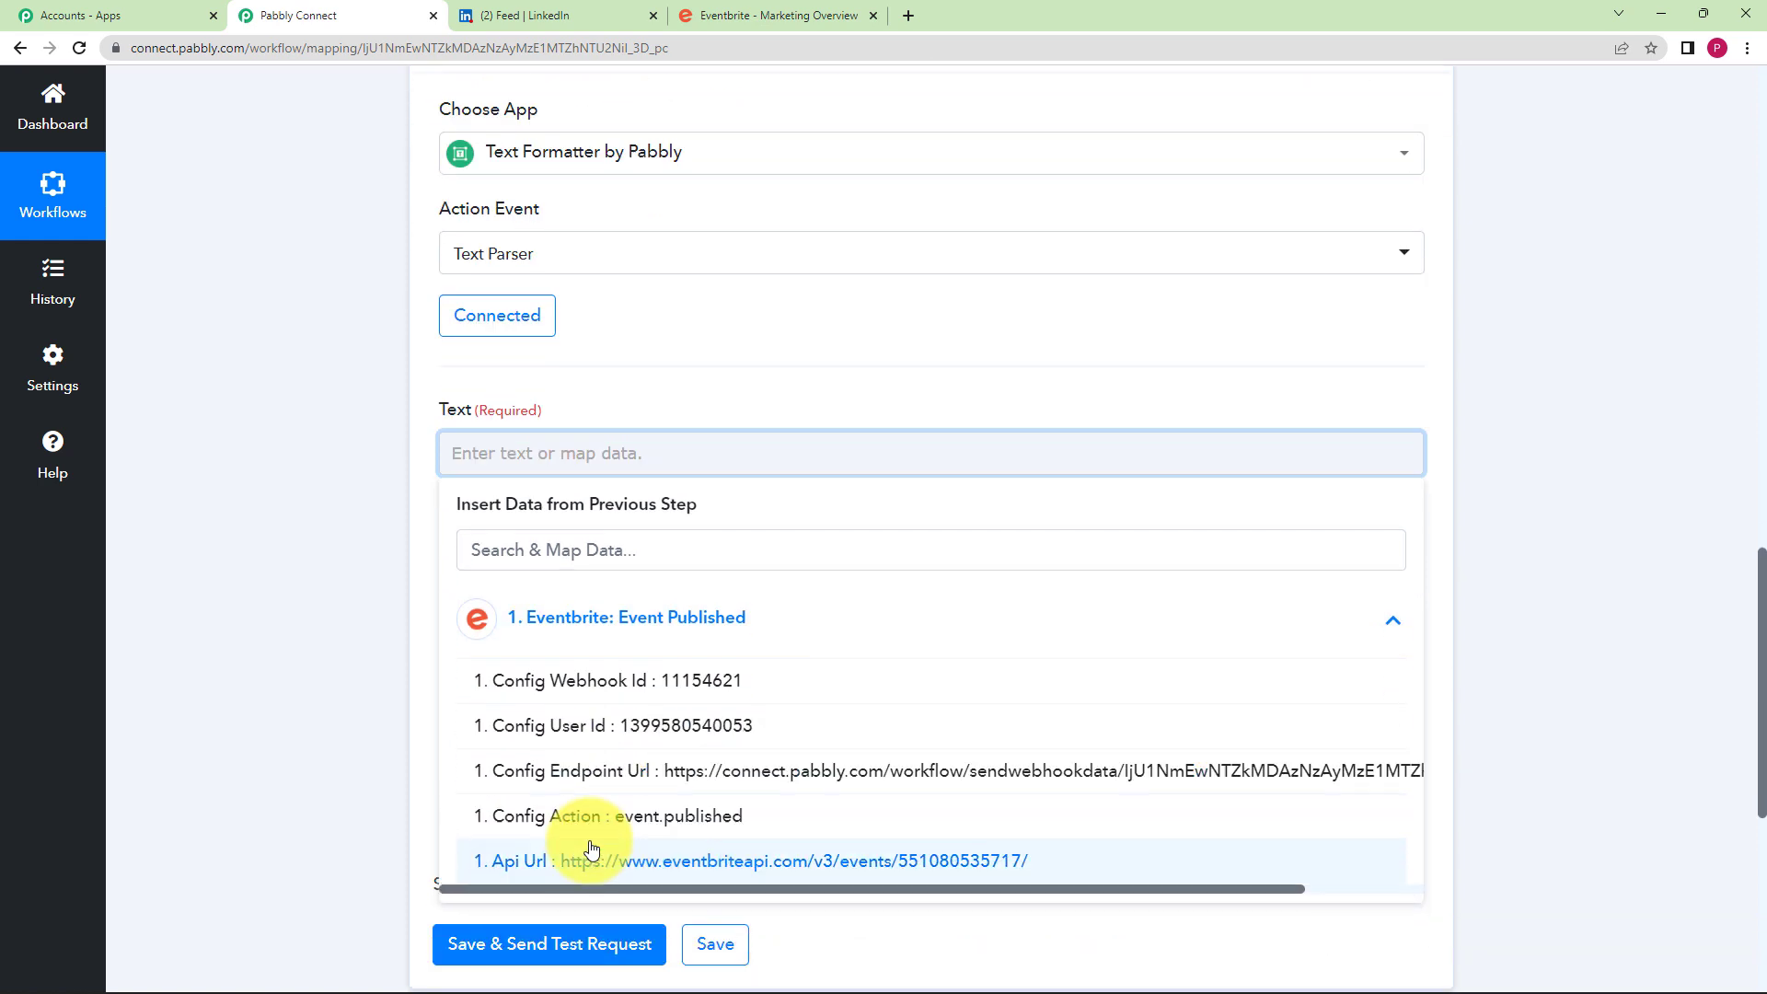
click(631, 860)
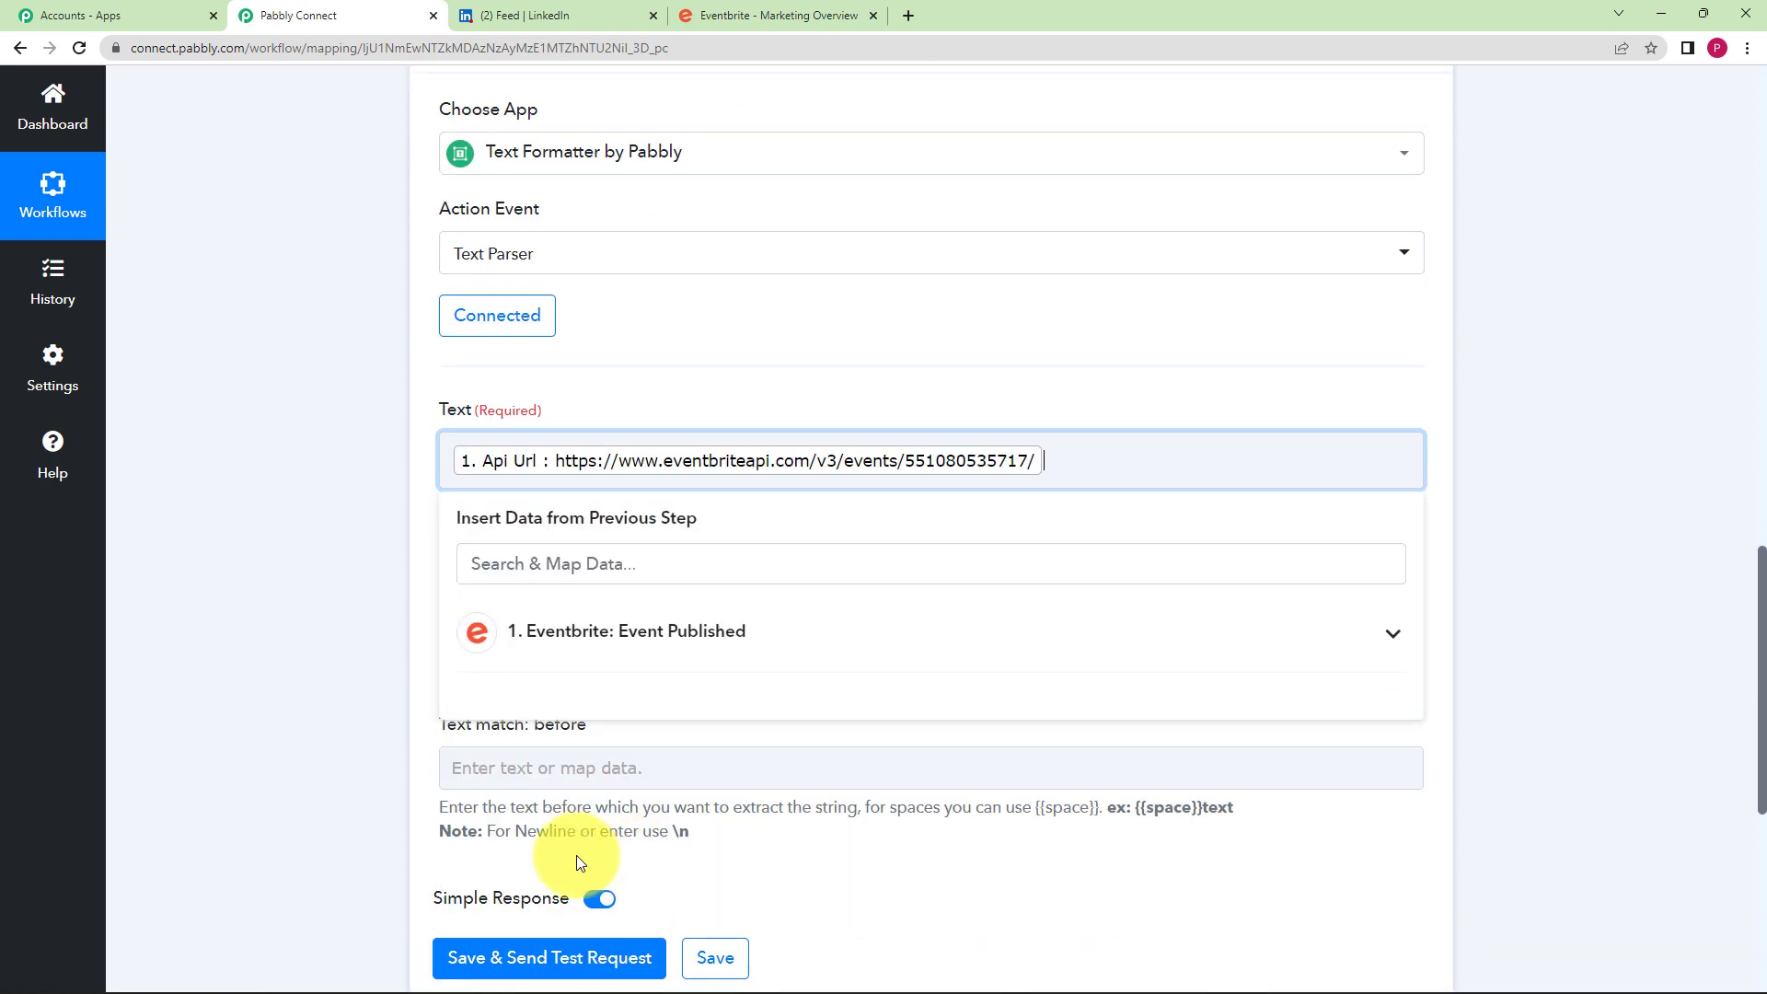
click(322, 716)
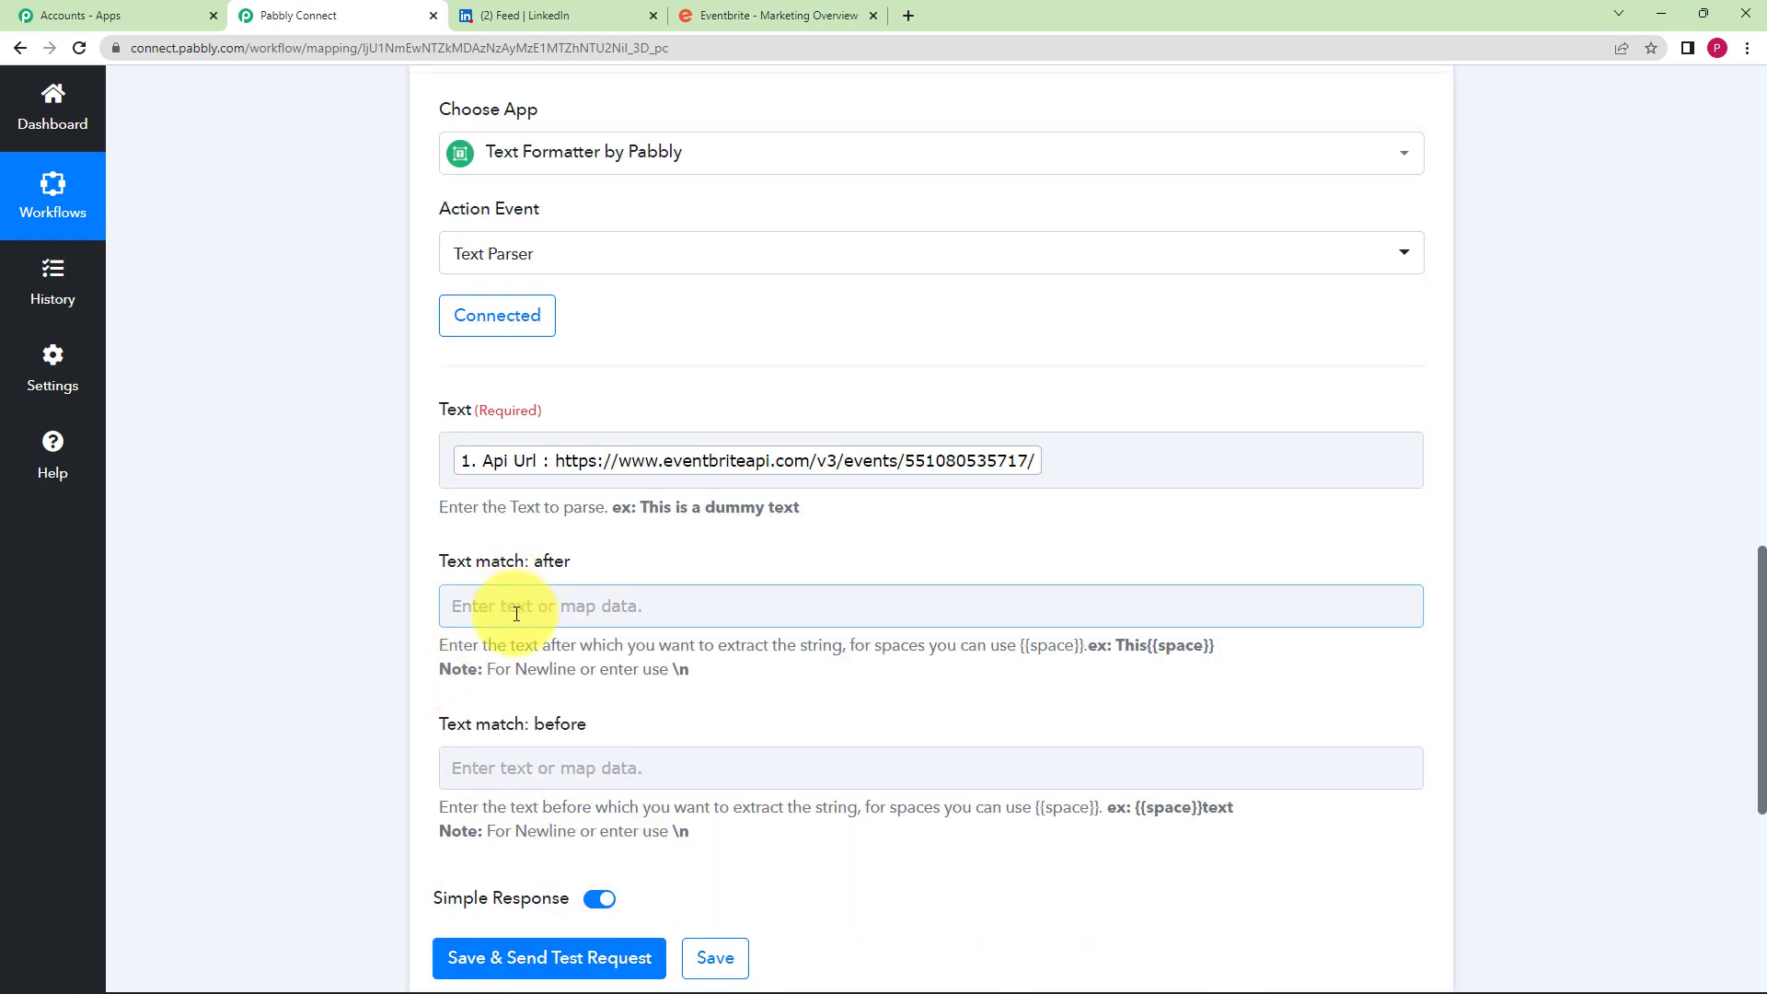
click(1044, 470)
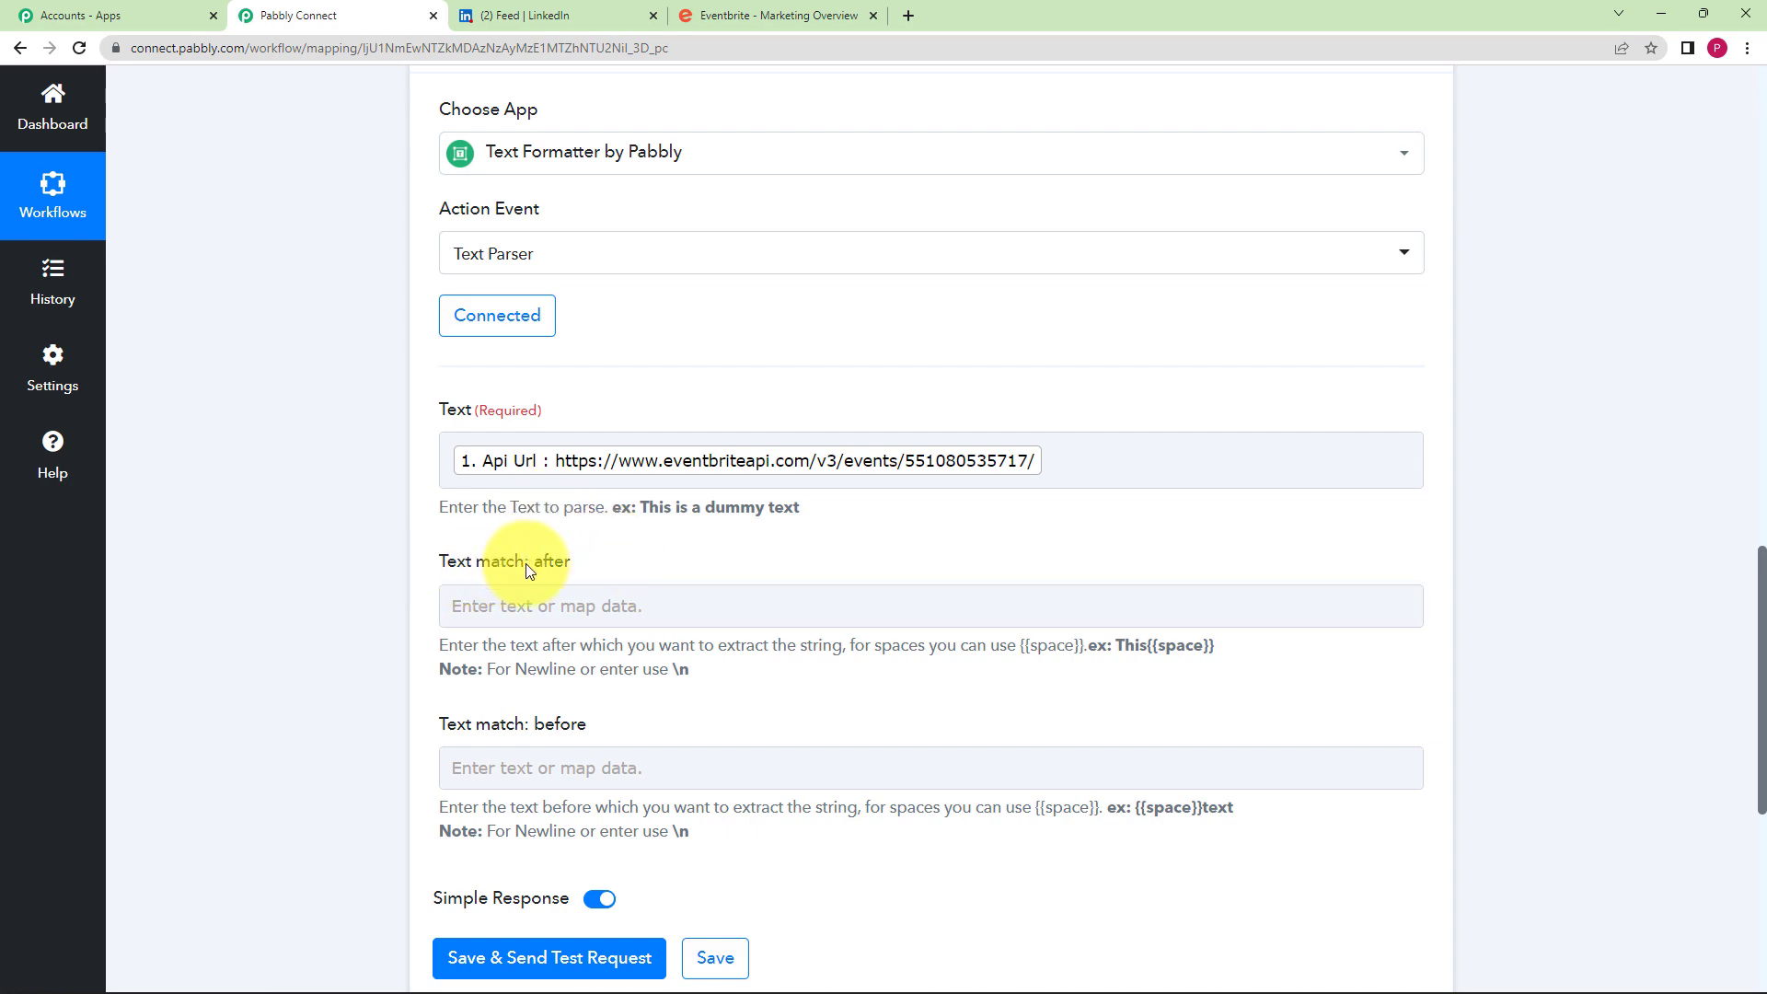
- Enlarge the trigger's Api Url box and select the URL up to events/
scroll(817, 370, up, 6)
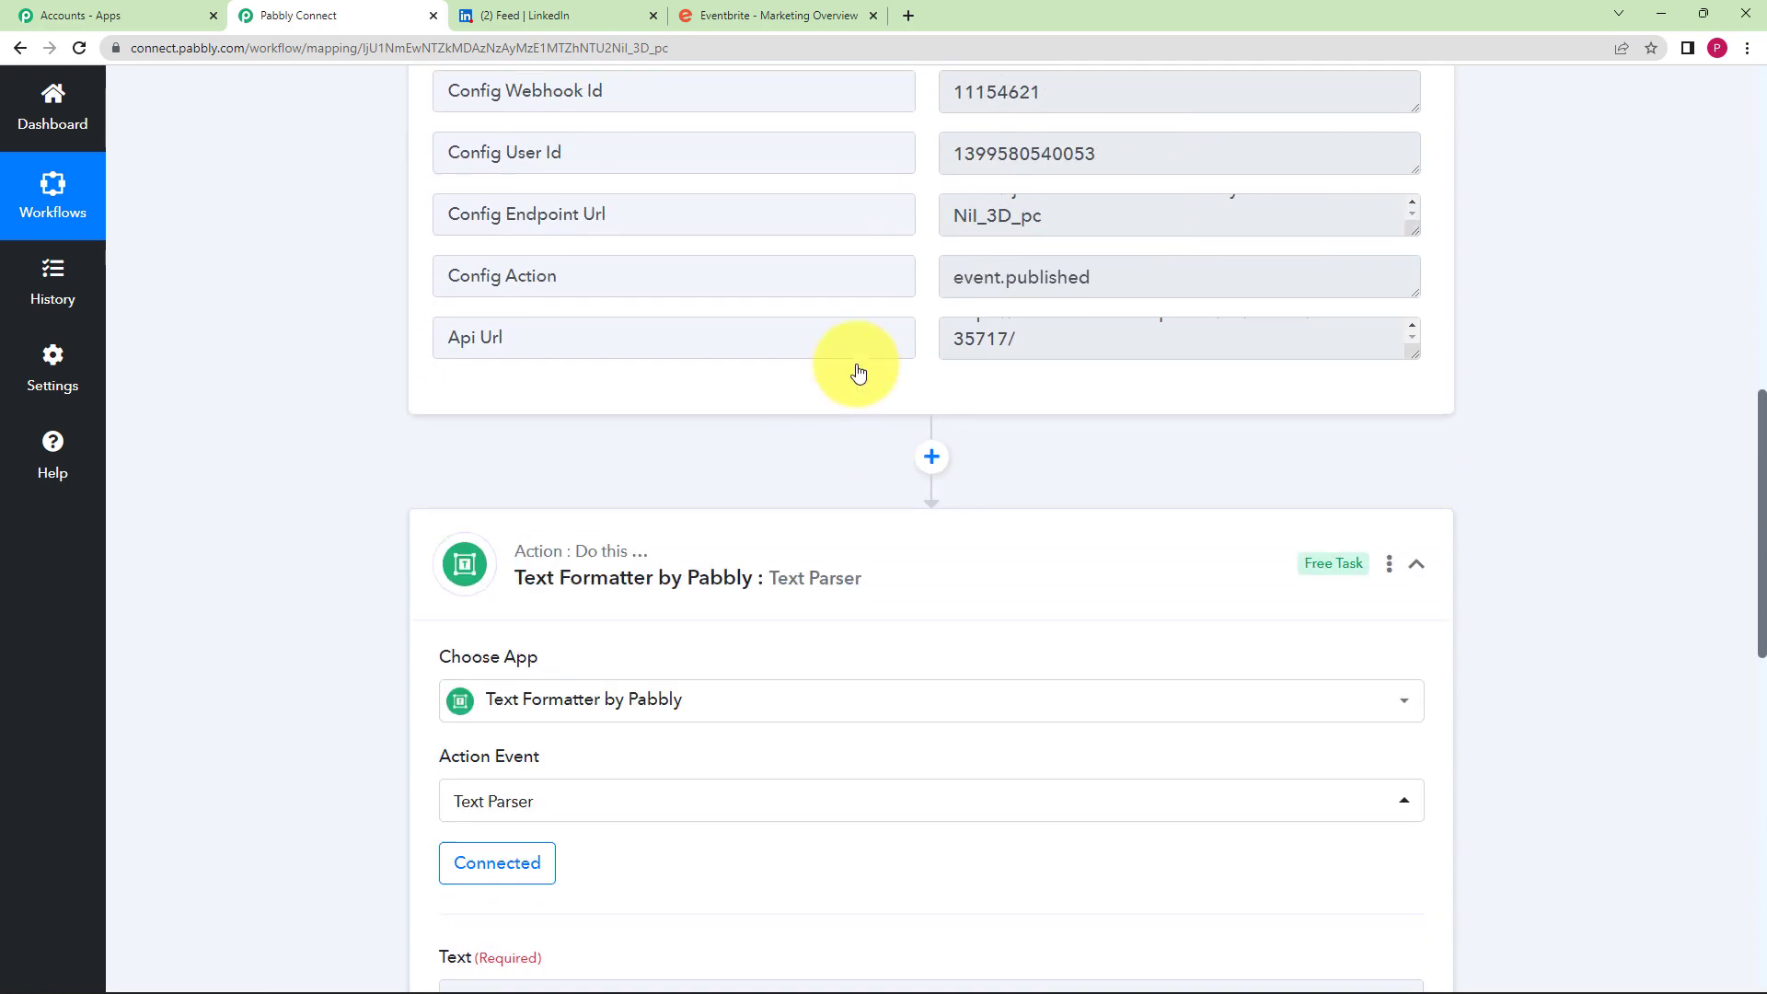
click(1118, 358)
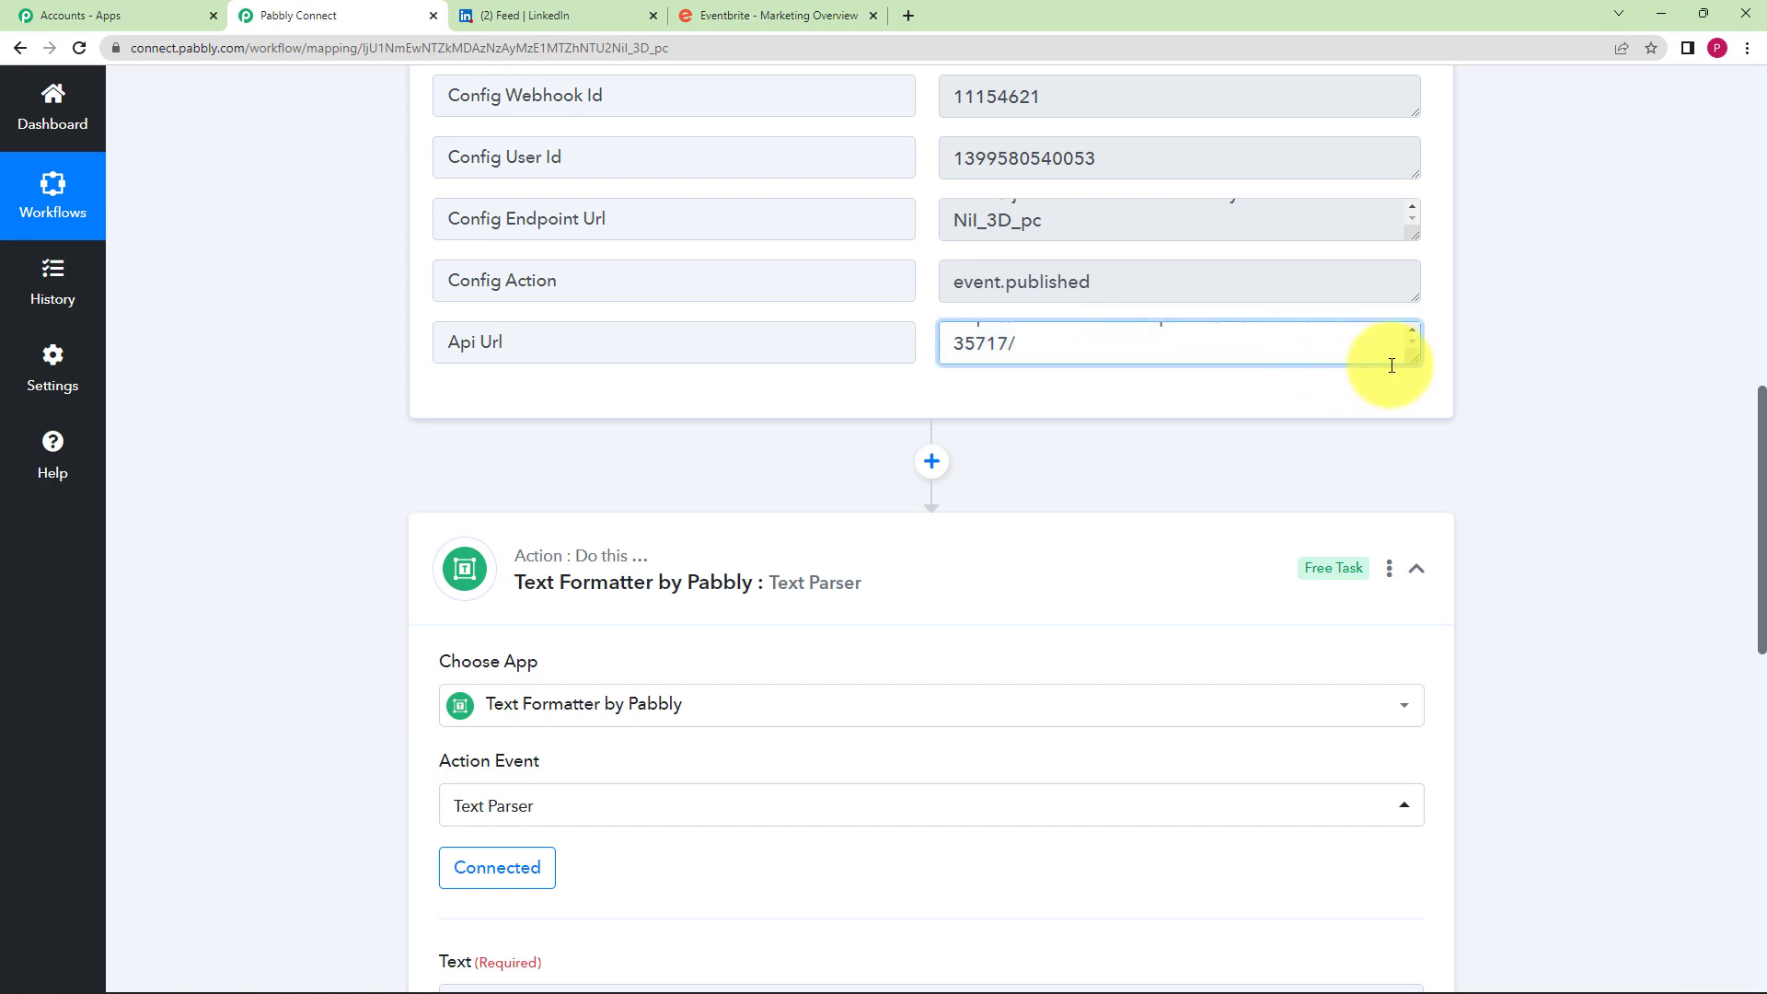
drag(1415, 359, 1418, 425)
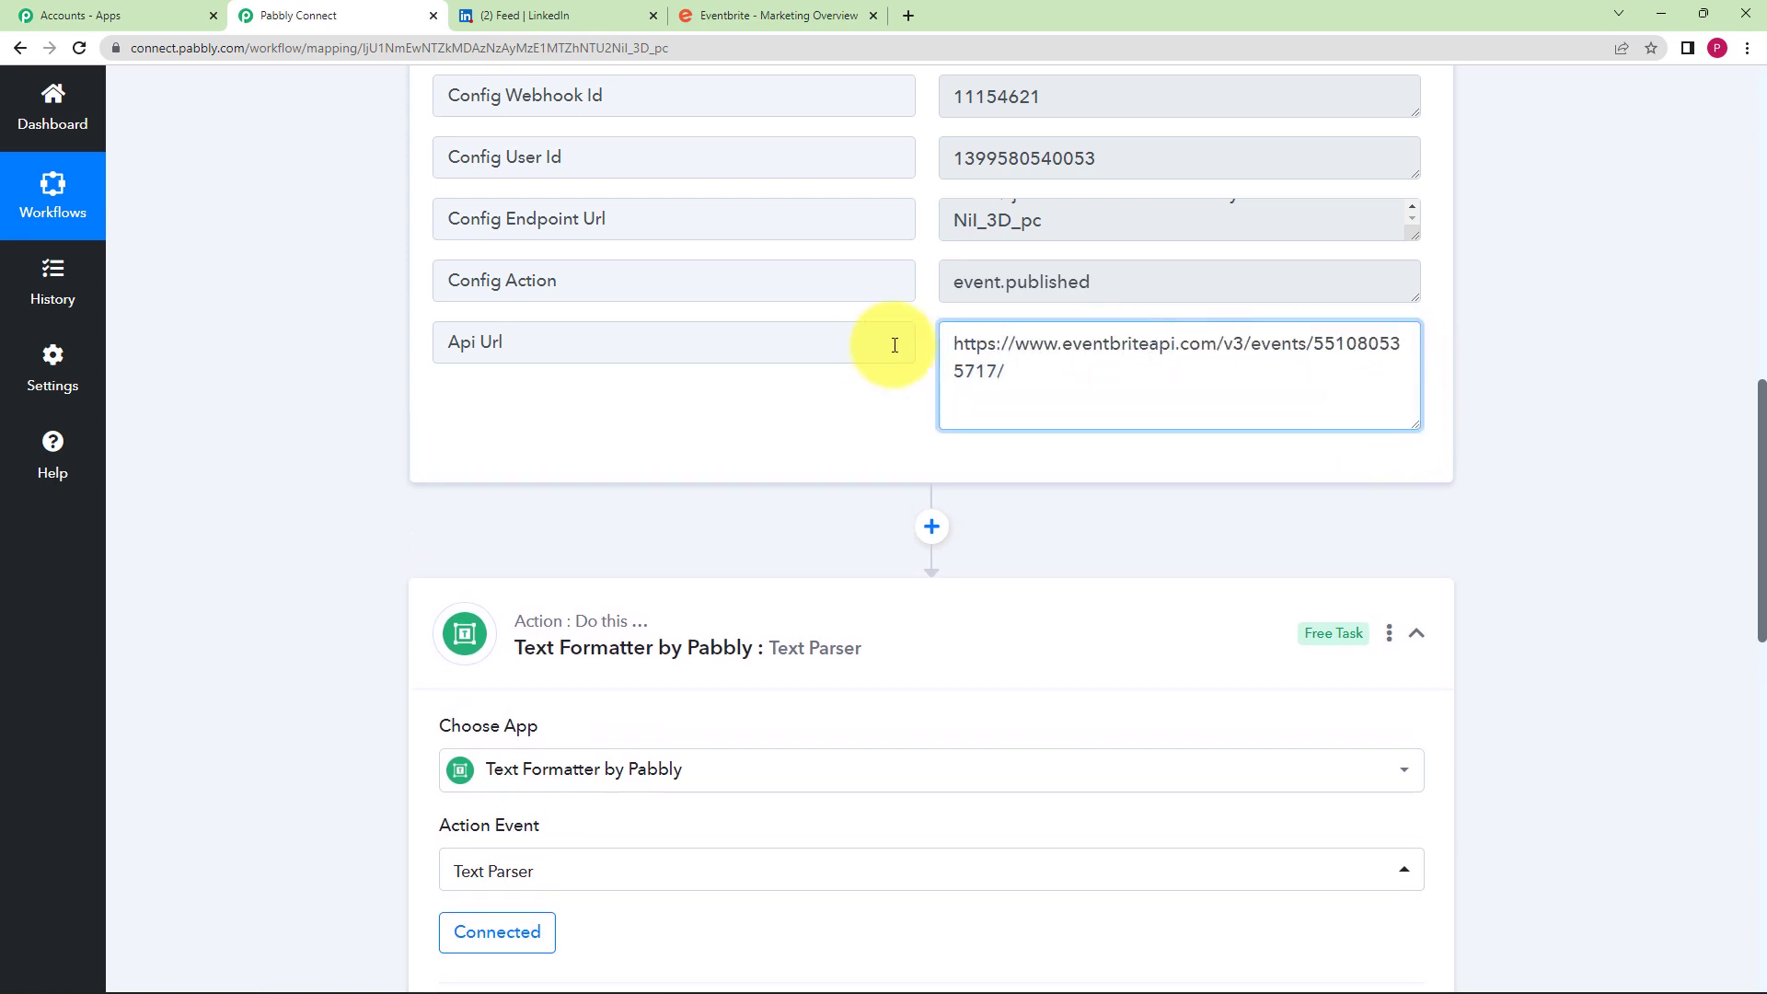
drag(956, 340, 1311, 342)
key(ctrl+c)
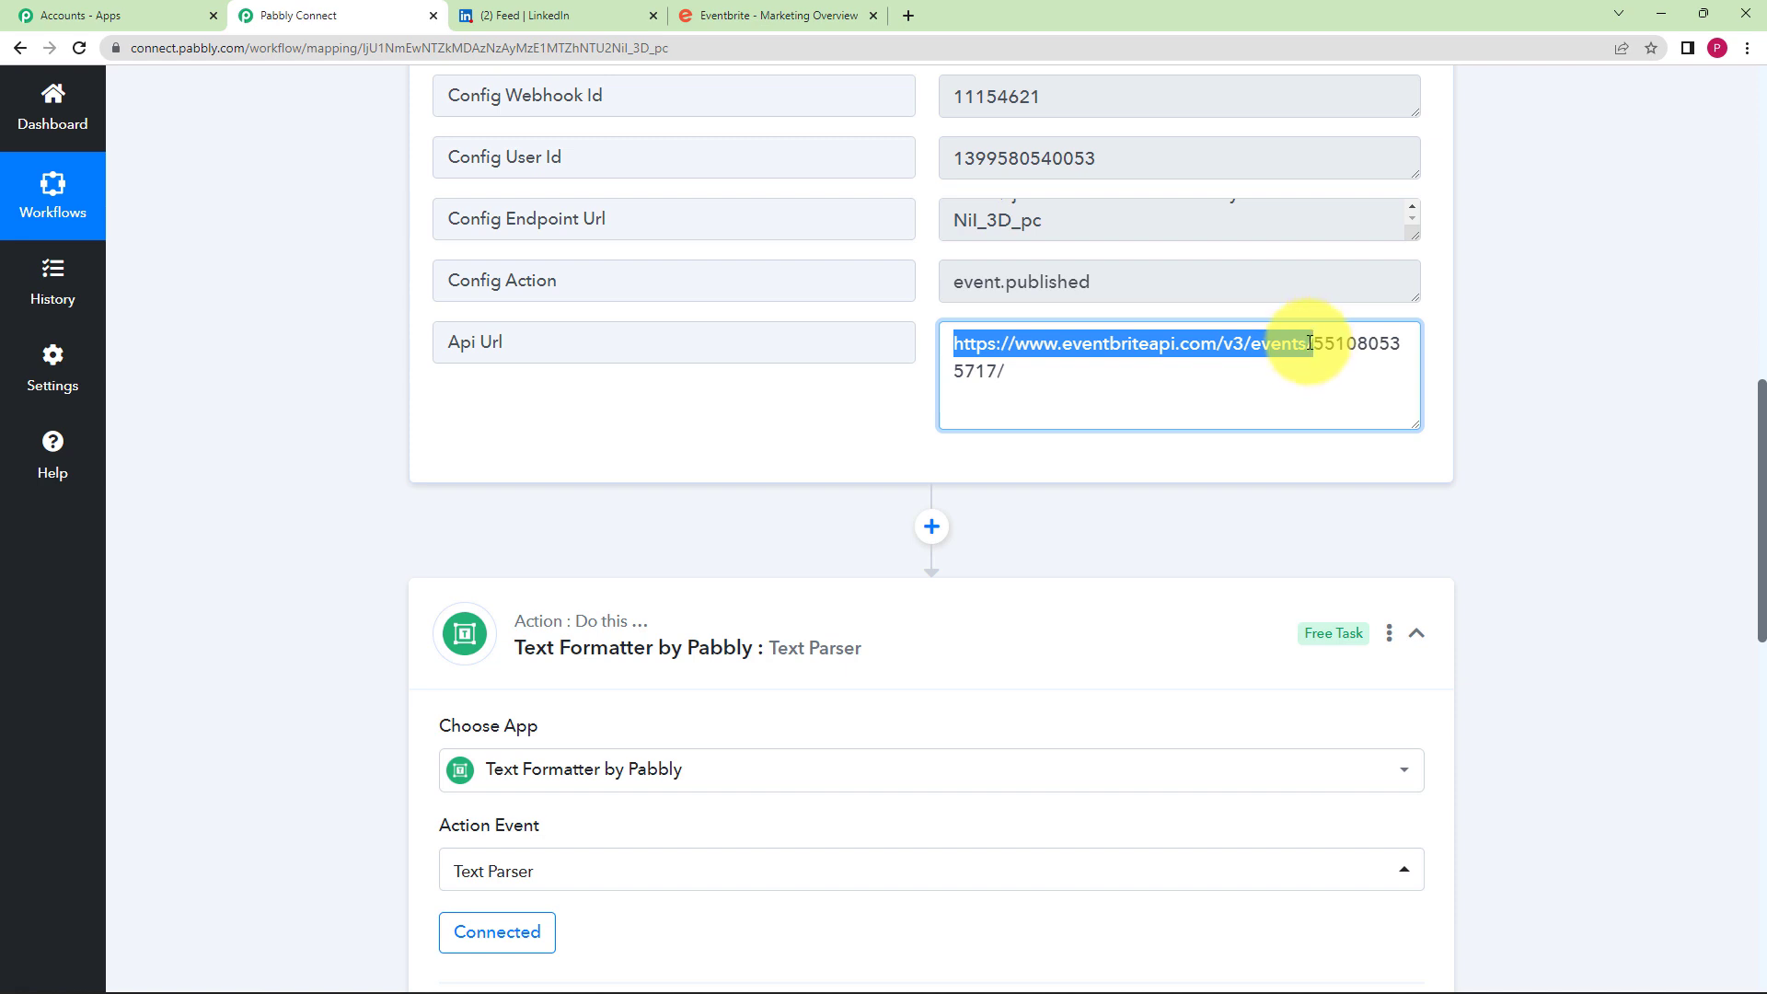
scroll(620, 482, down, 8)
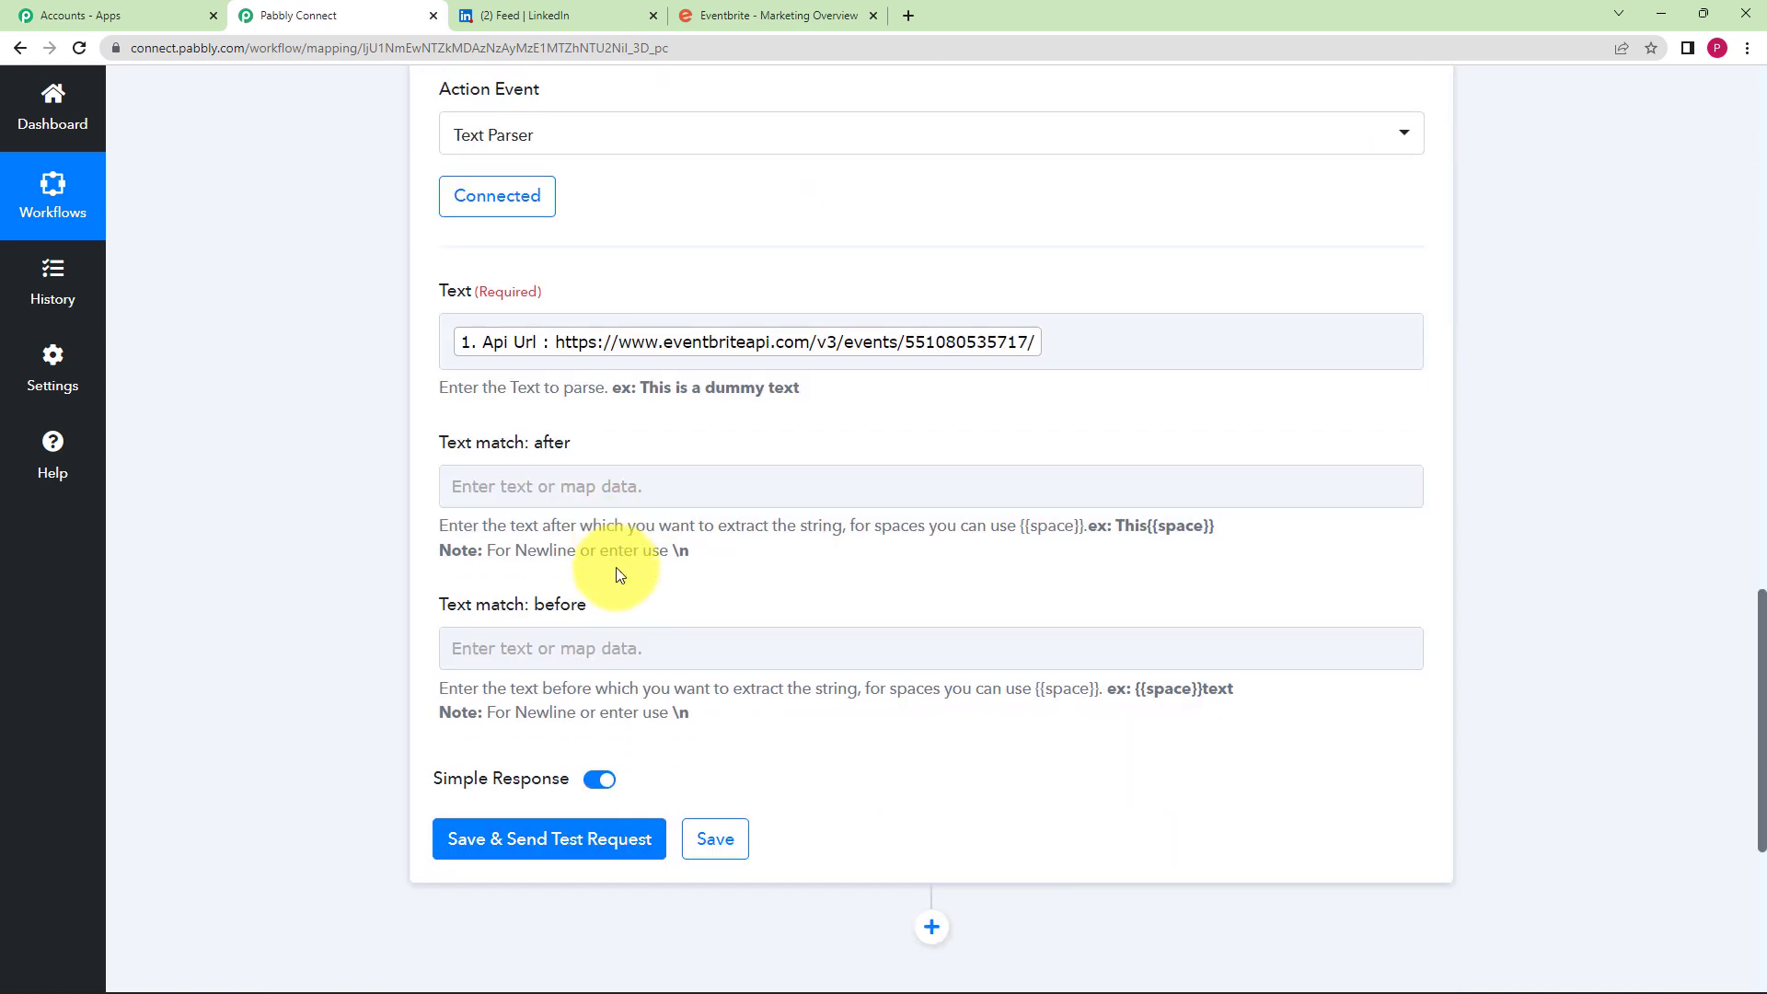
click(625, 490)
key(ctrl+v)
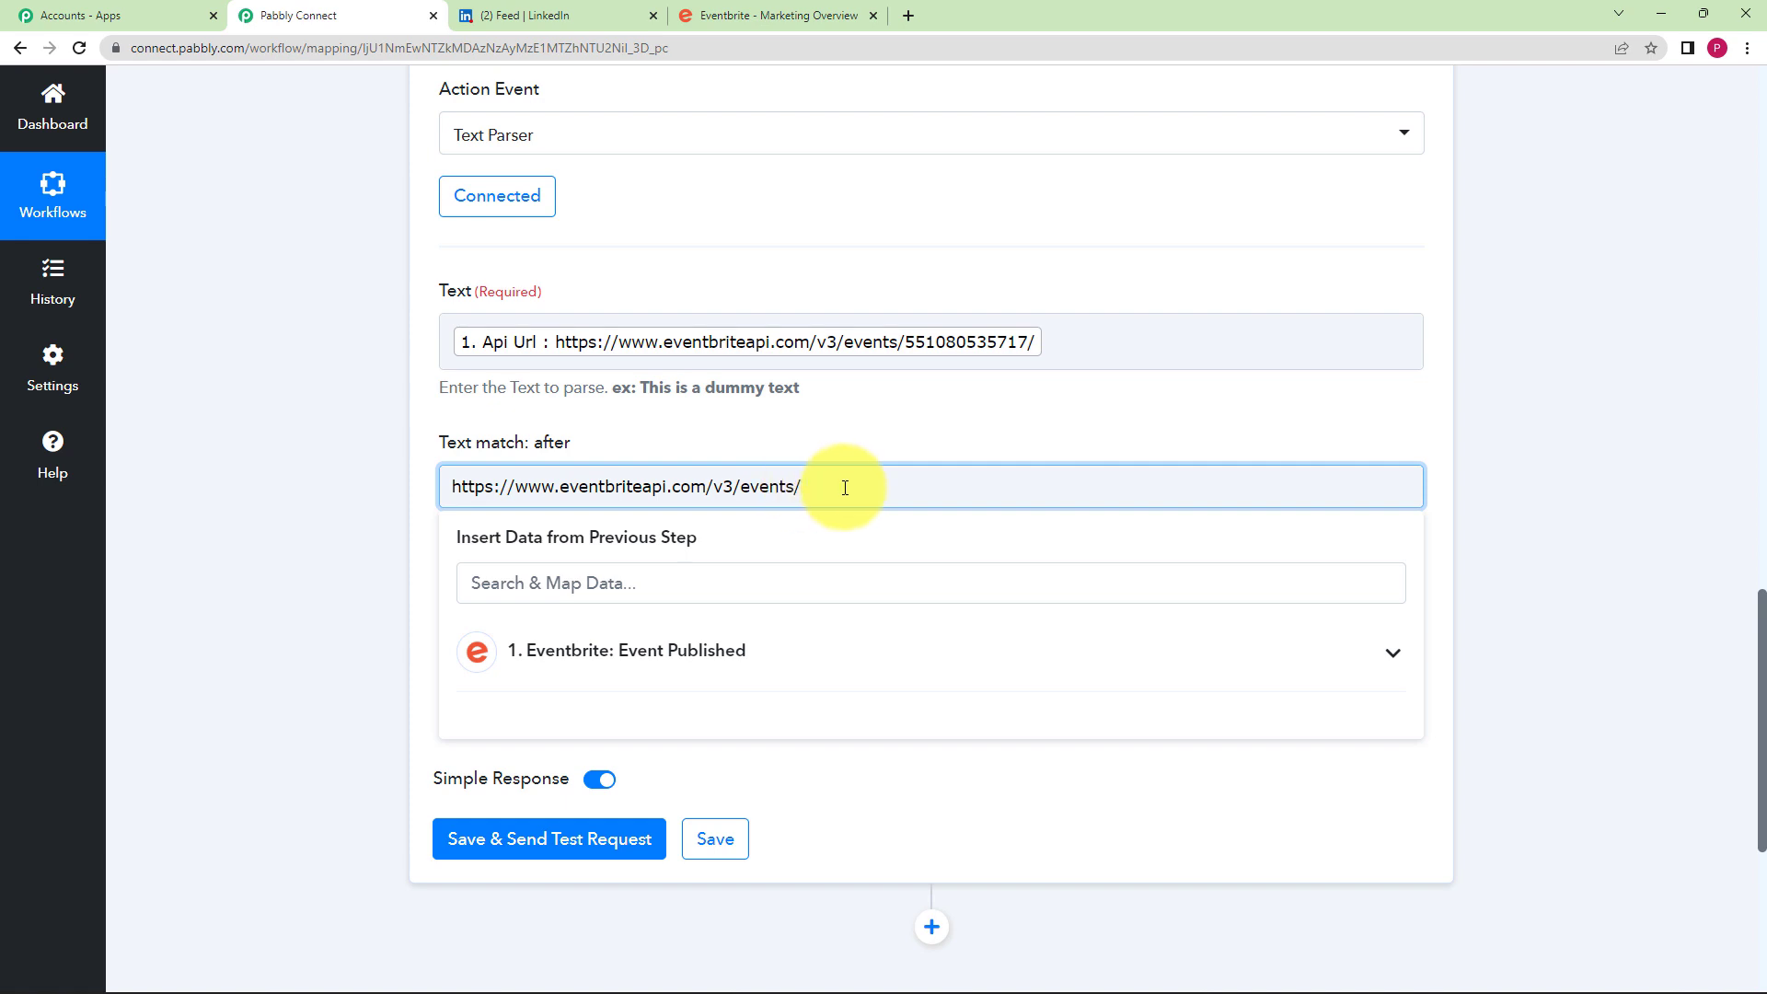
click(363, 601)
click(589, 644)
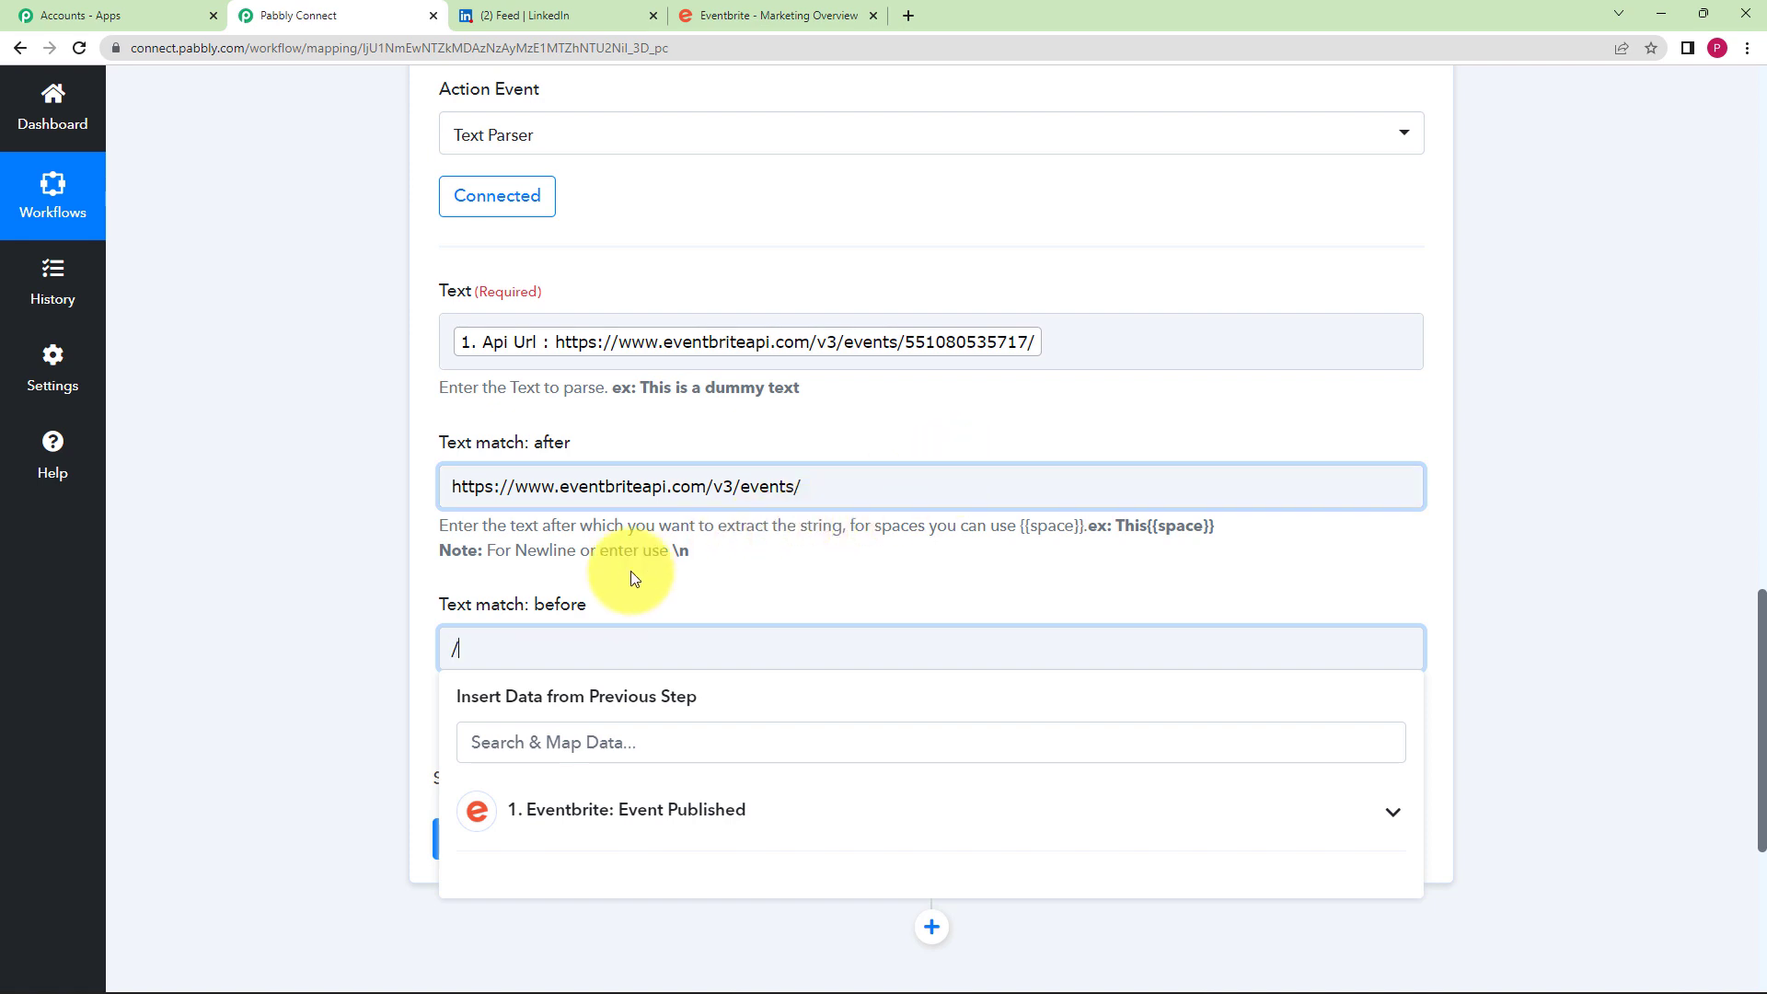
click(352, 698)
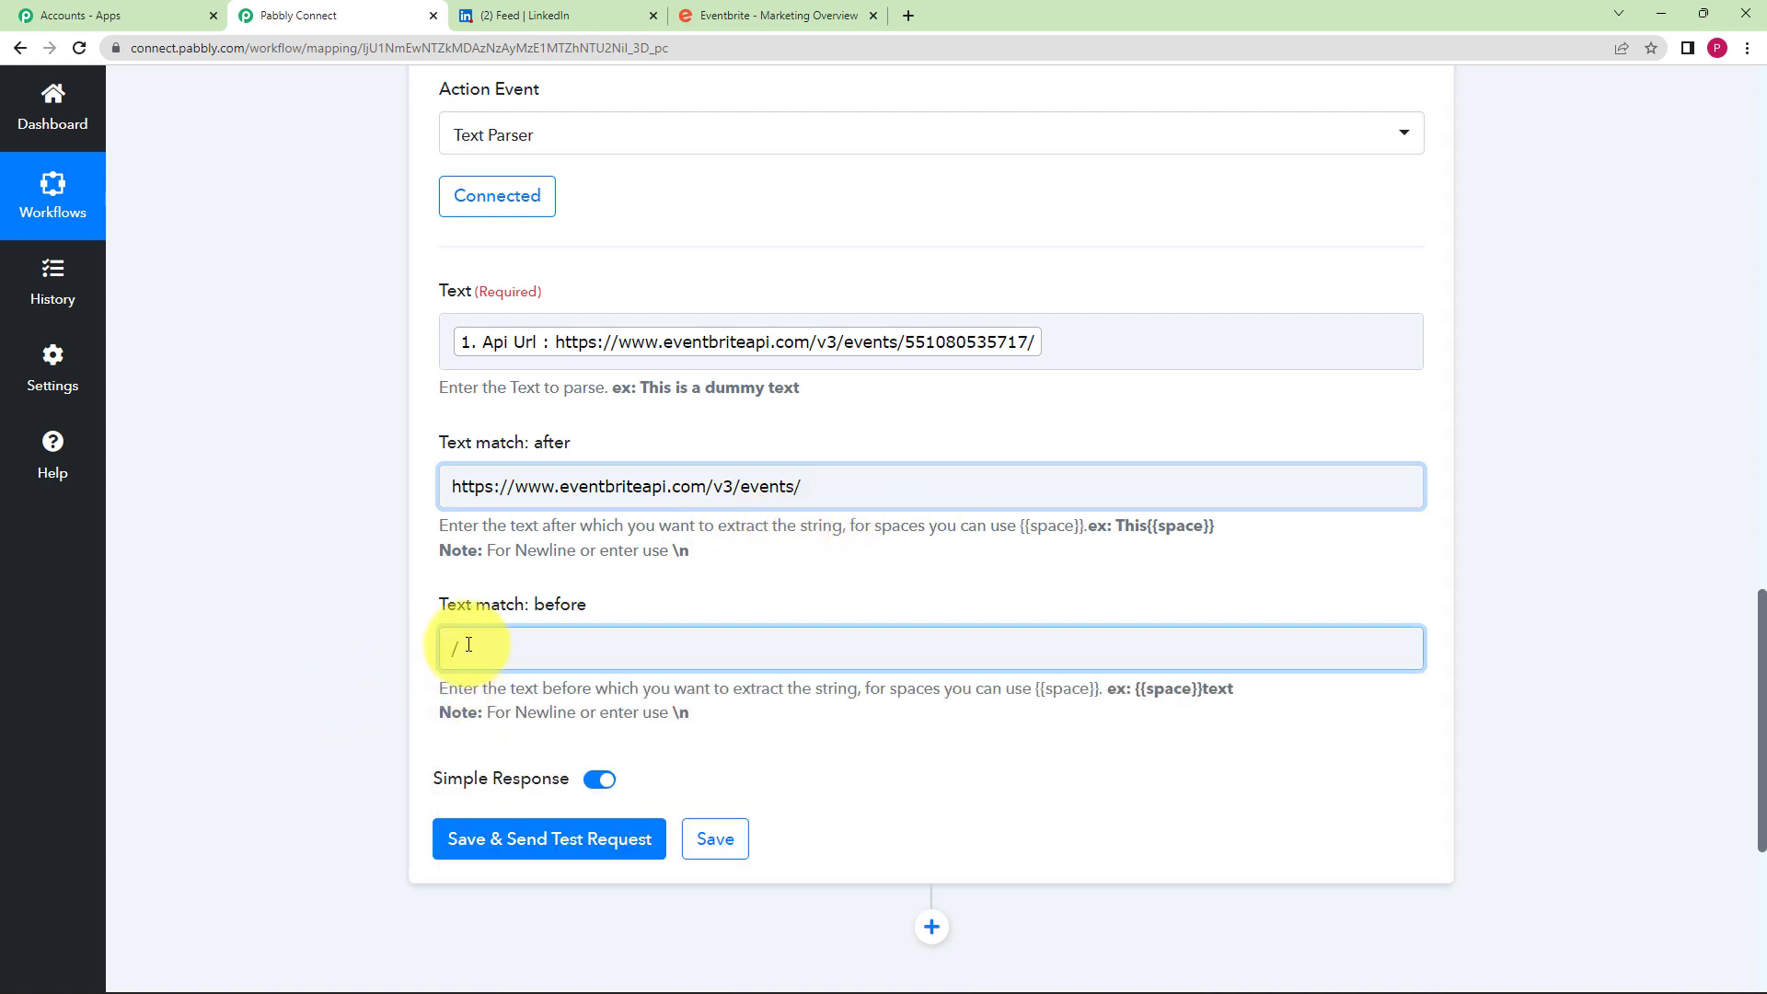
click(545, 836)
scroll(306, 571, down, 3)
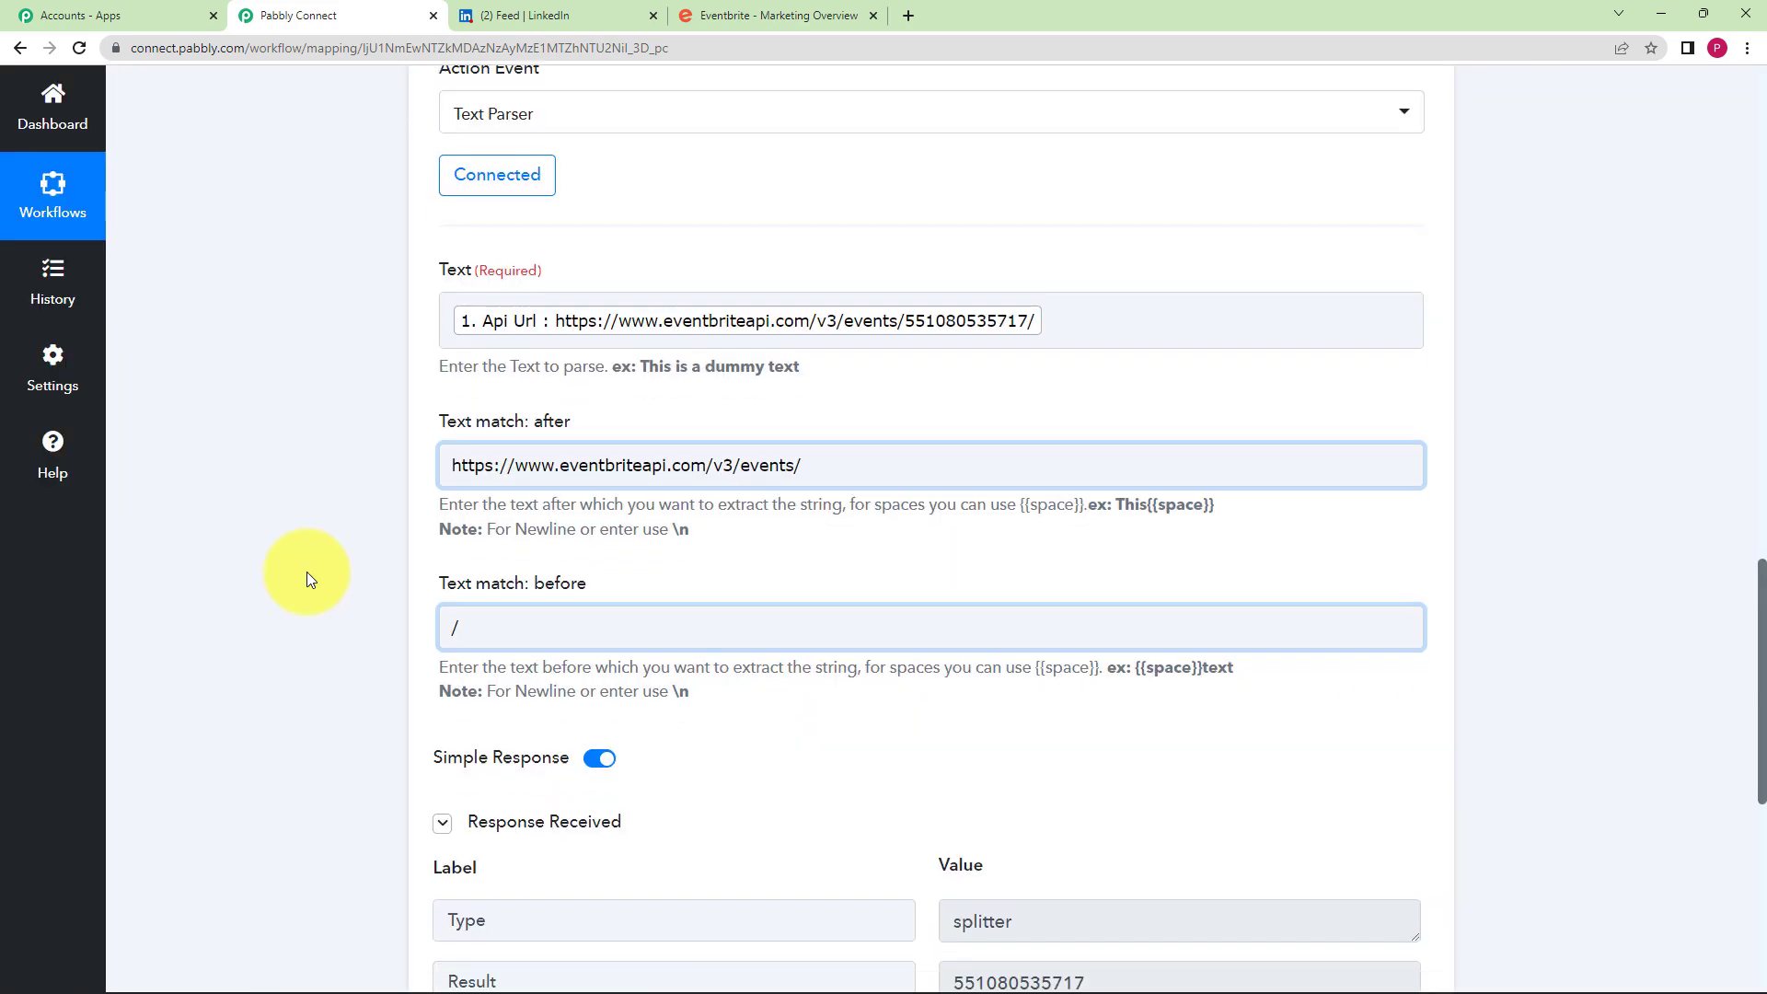
click(1112, 737)
drag(1113, 737, 863, 762)
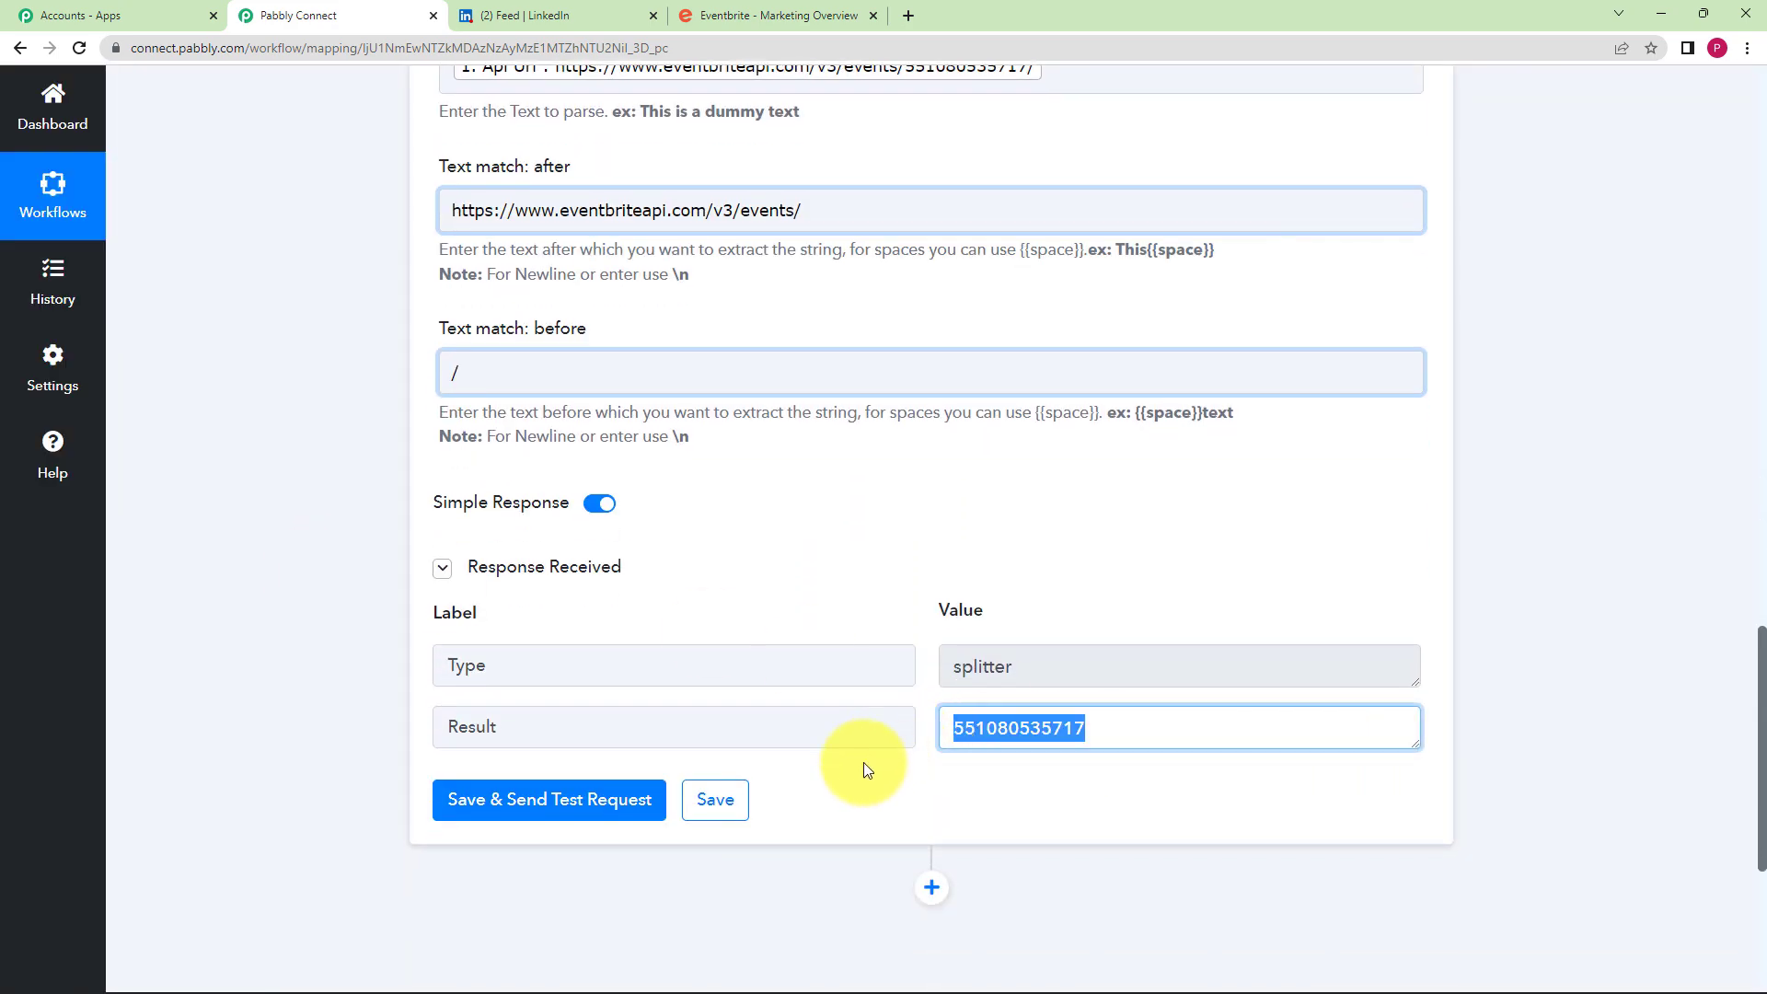
click(867, 841)
scroll(1018, 730, up, 2)
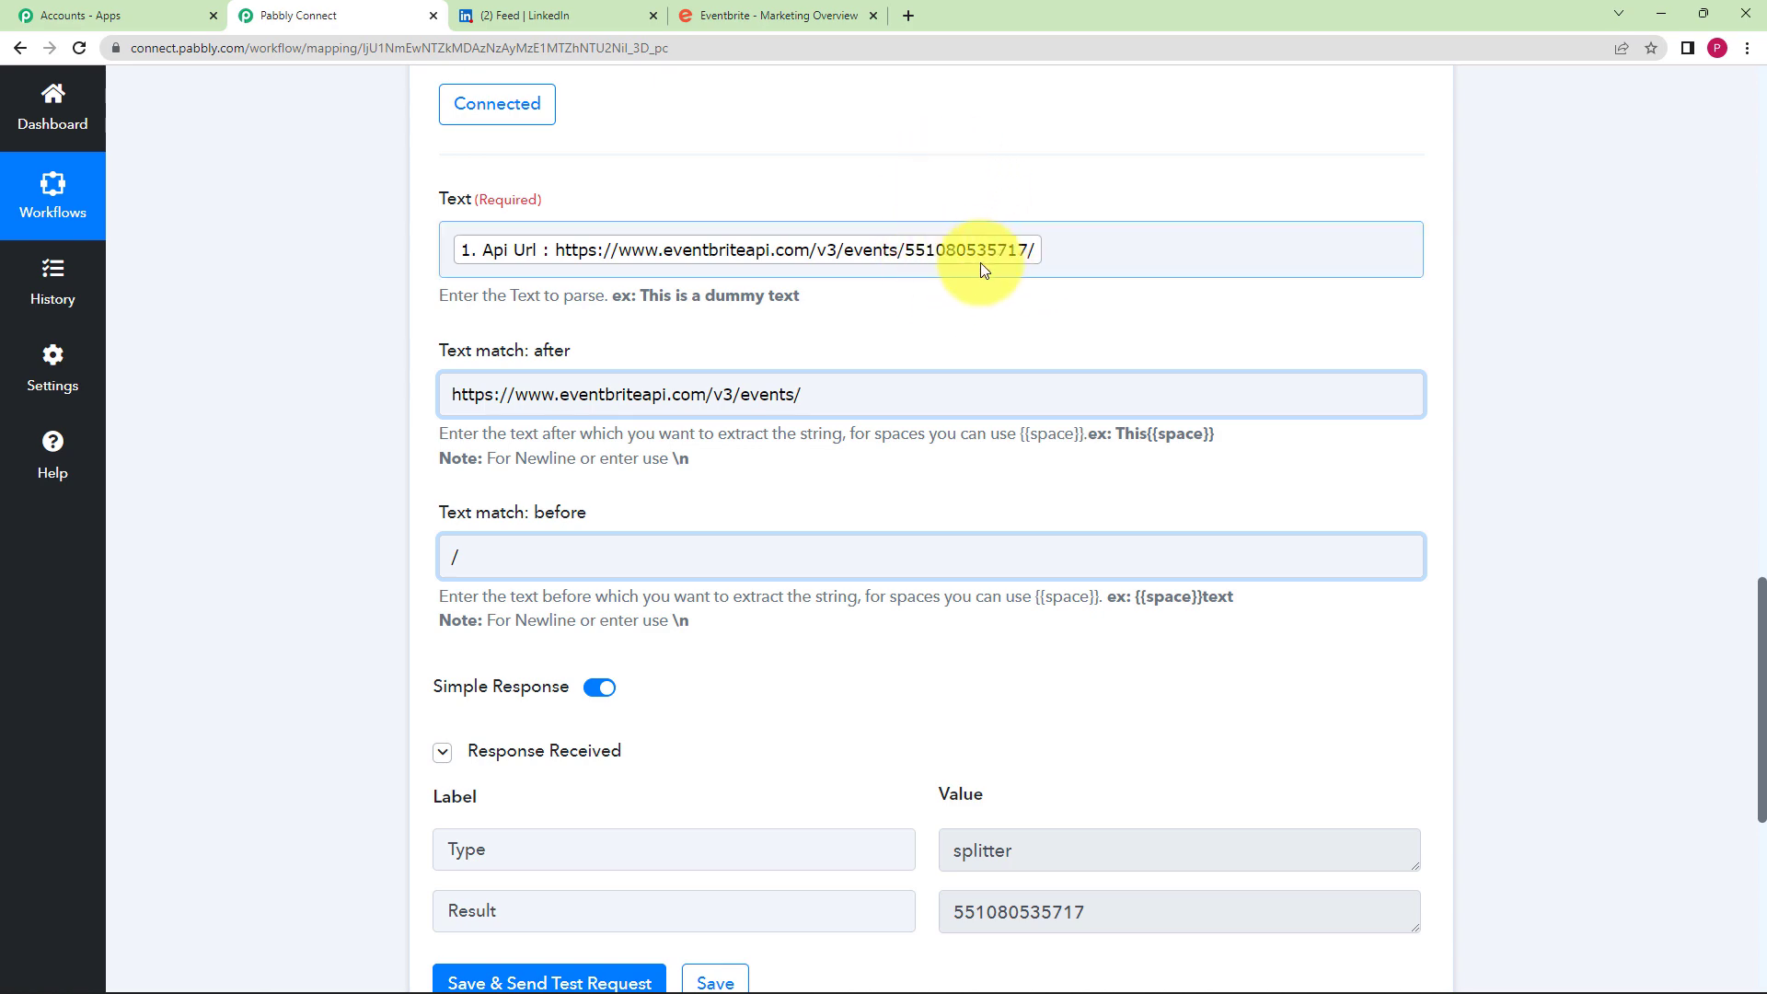
scroll(552, 723, down, 3)
- Save the Text Parser step and dismiss the success dialog
click(719, 707)
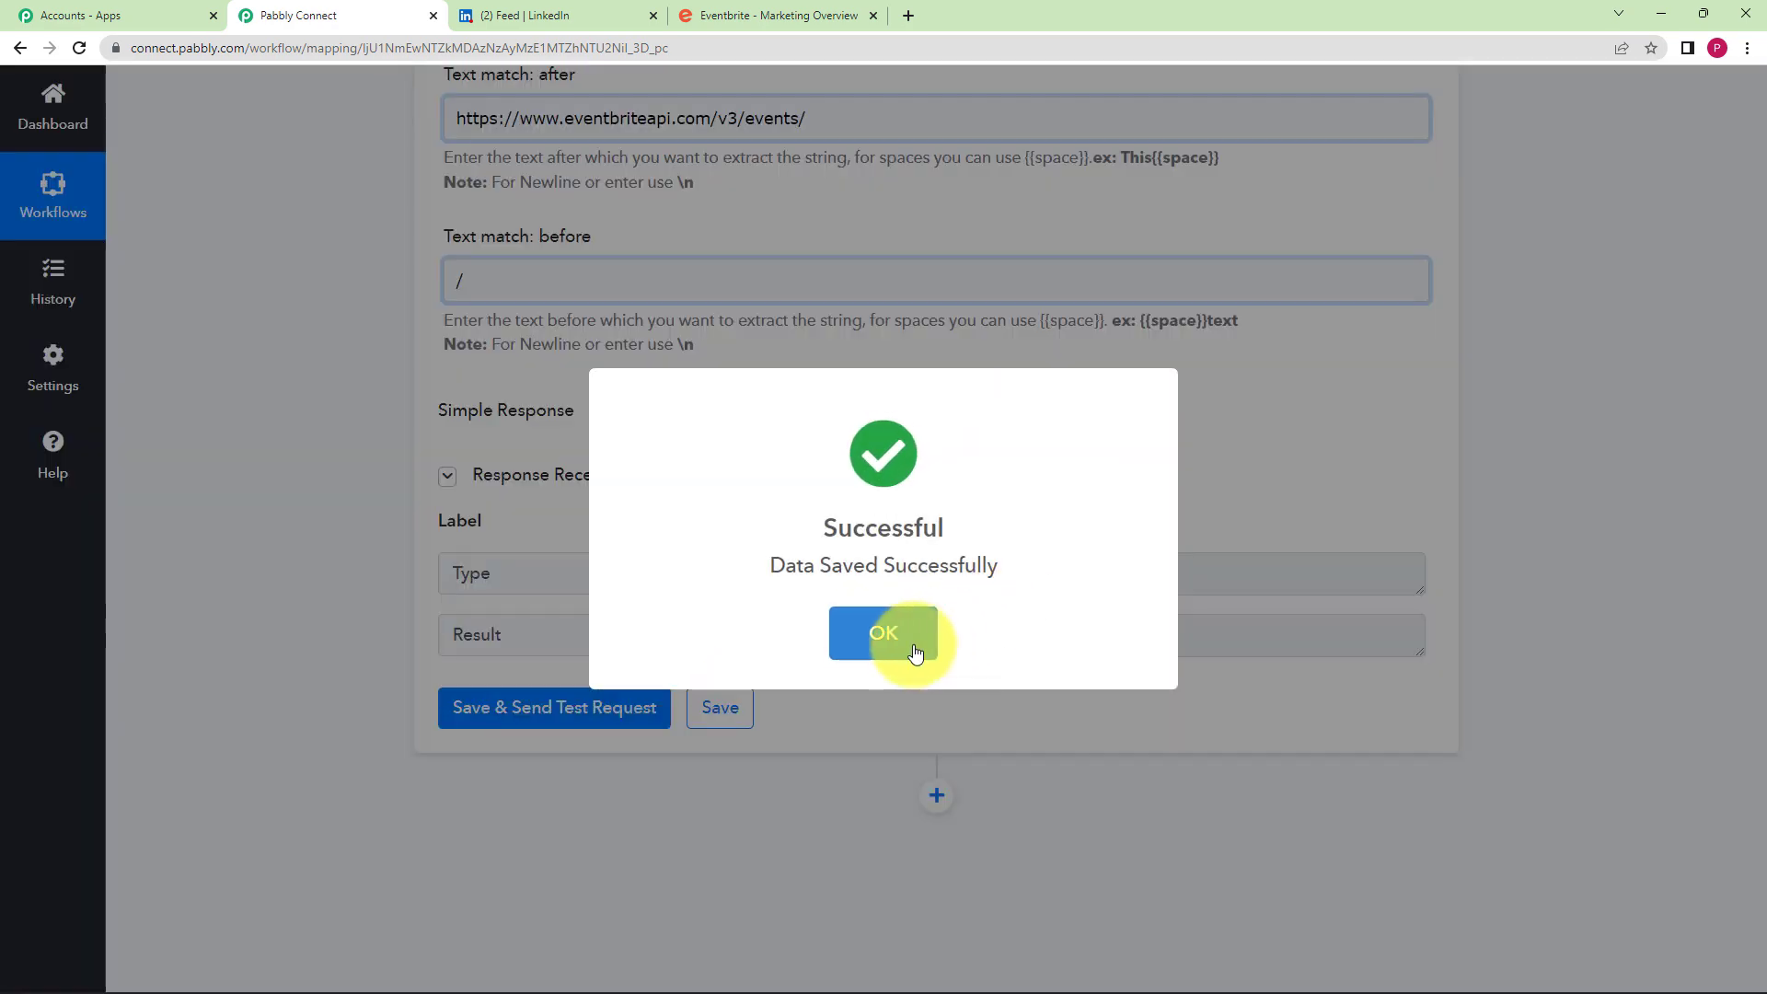
click(904, 636)
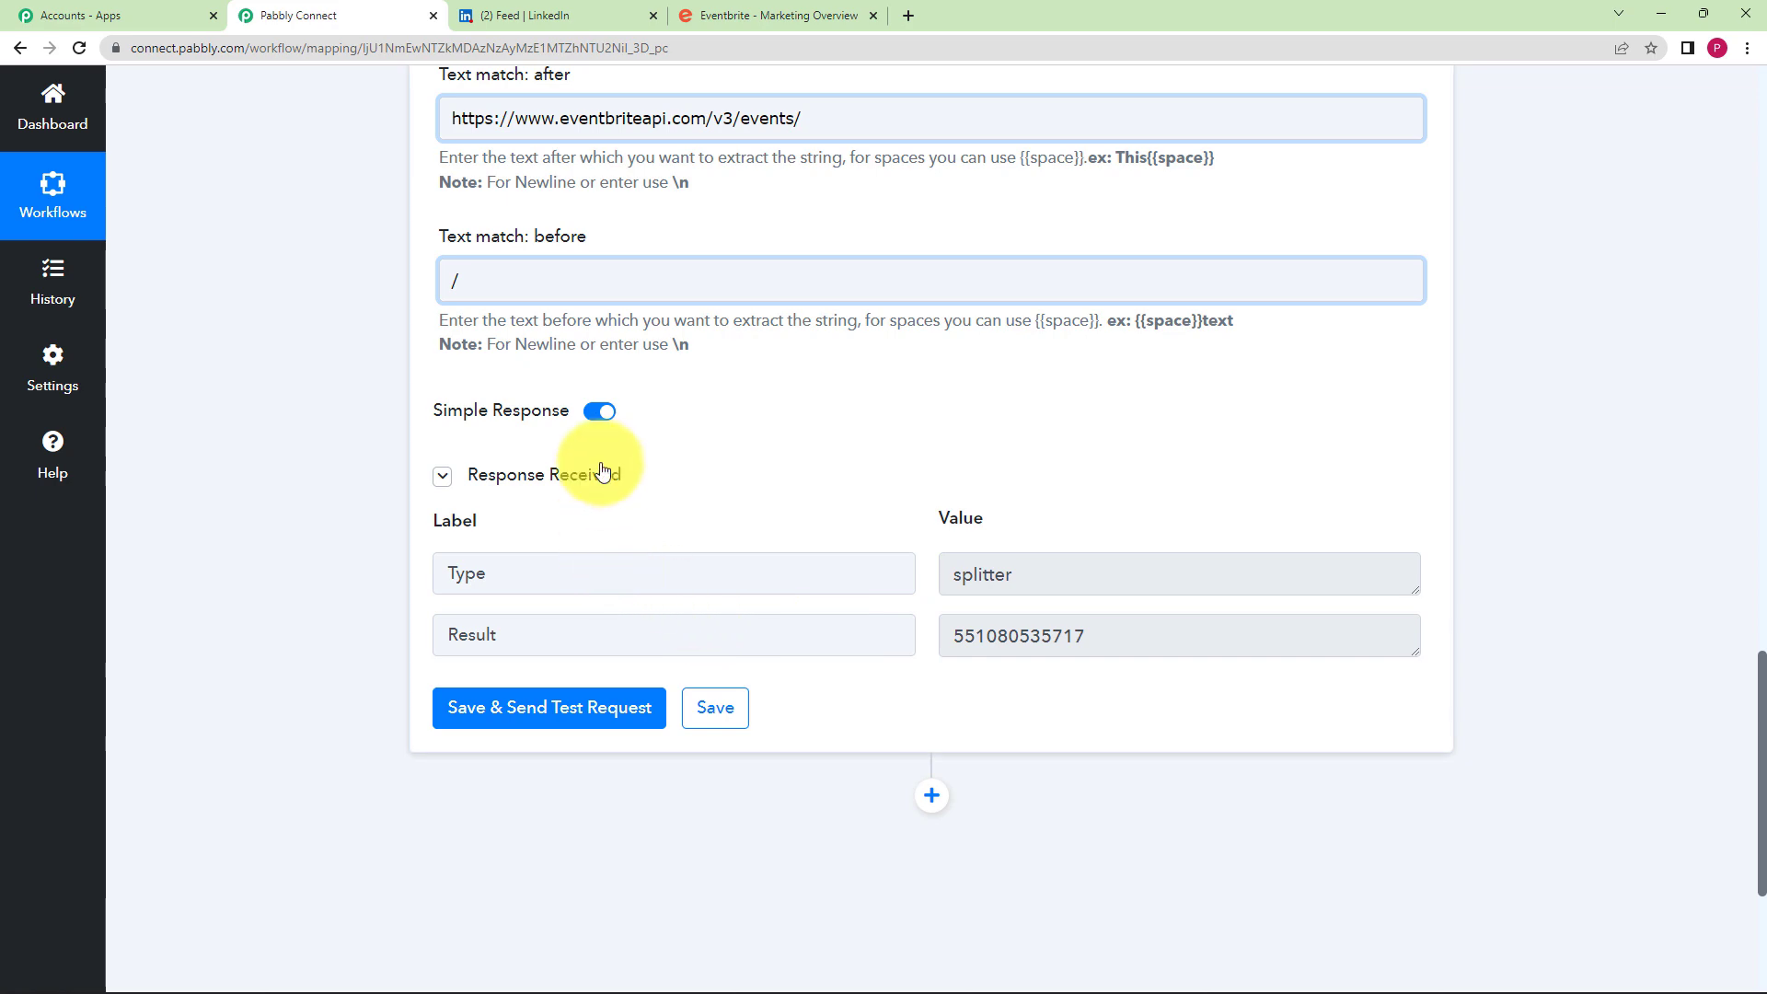
scroll(602, 470, up, 20)
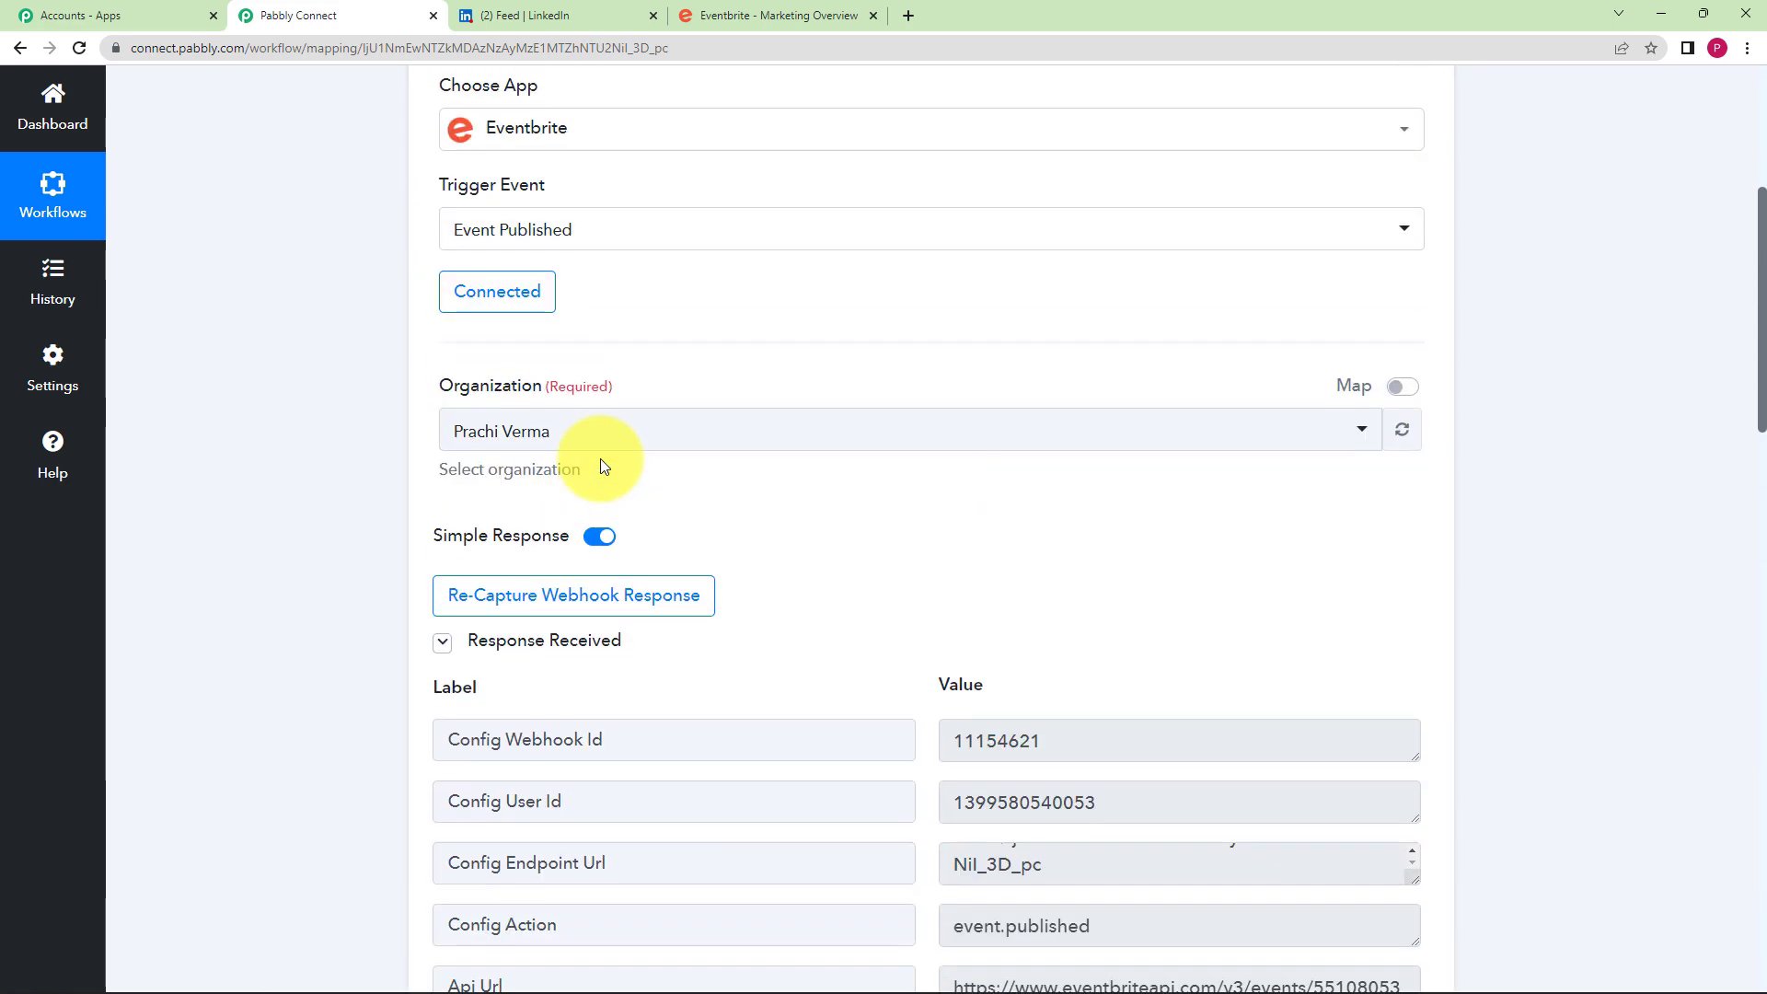
scroll(404, 638, down, 8)
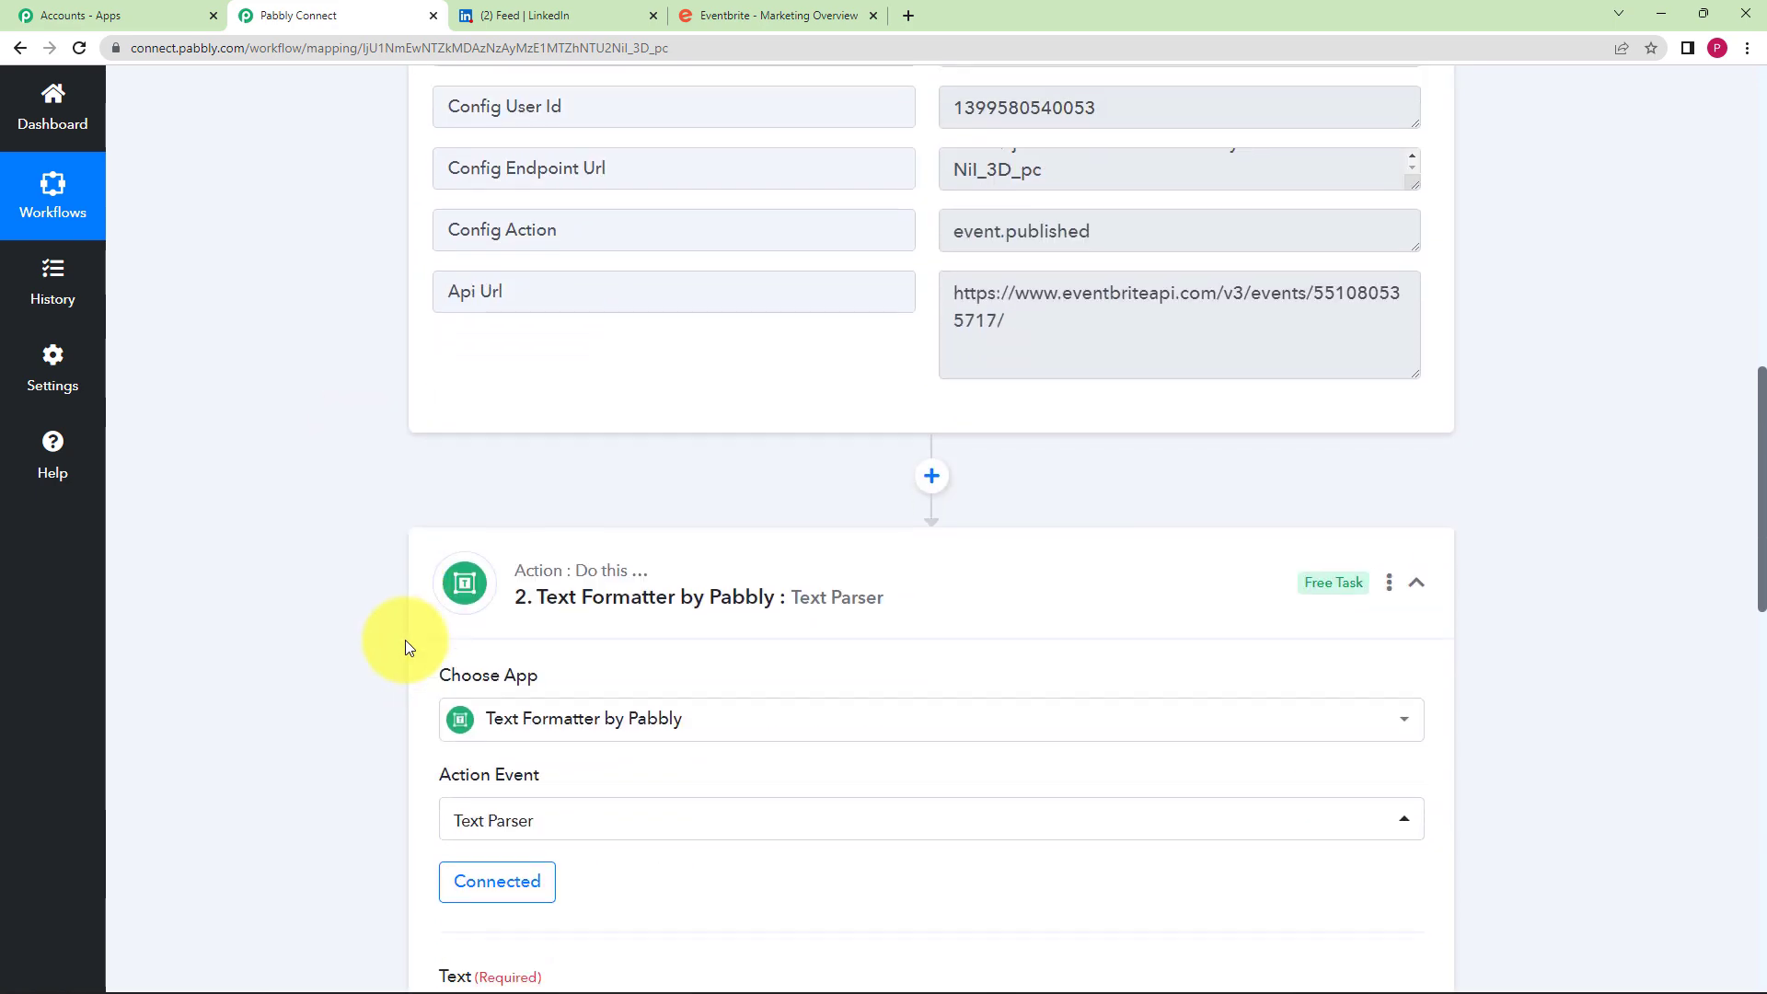
scroll(405, 638, down, 10)
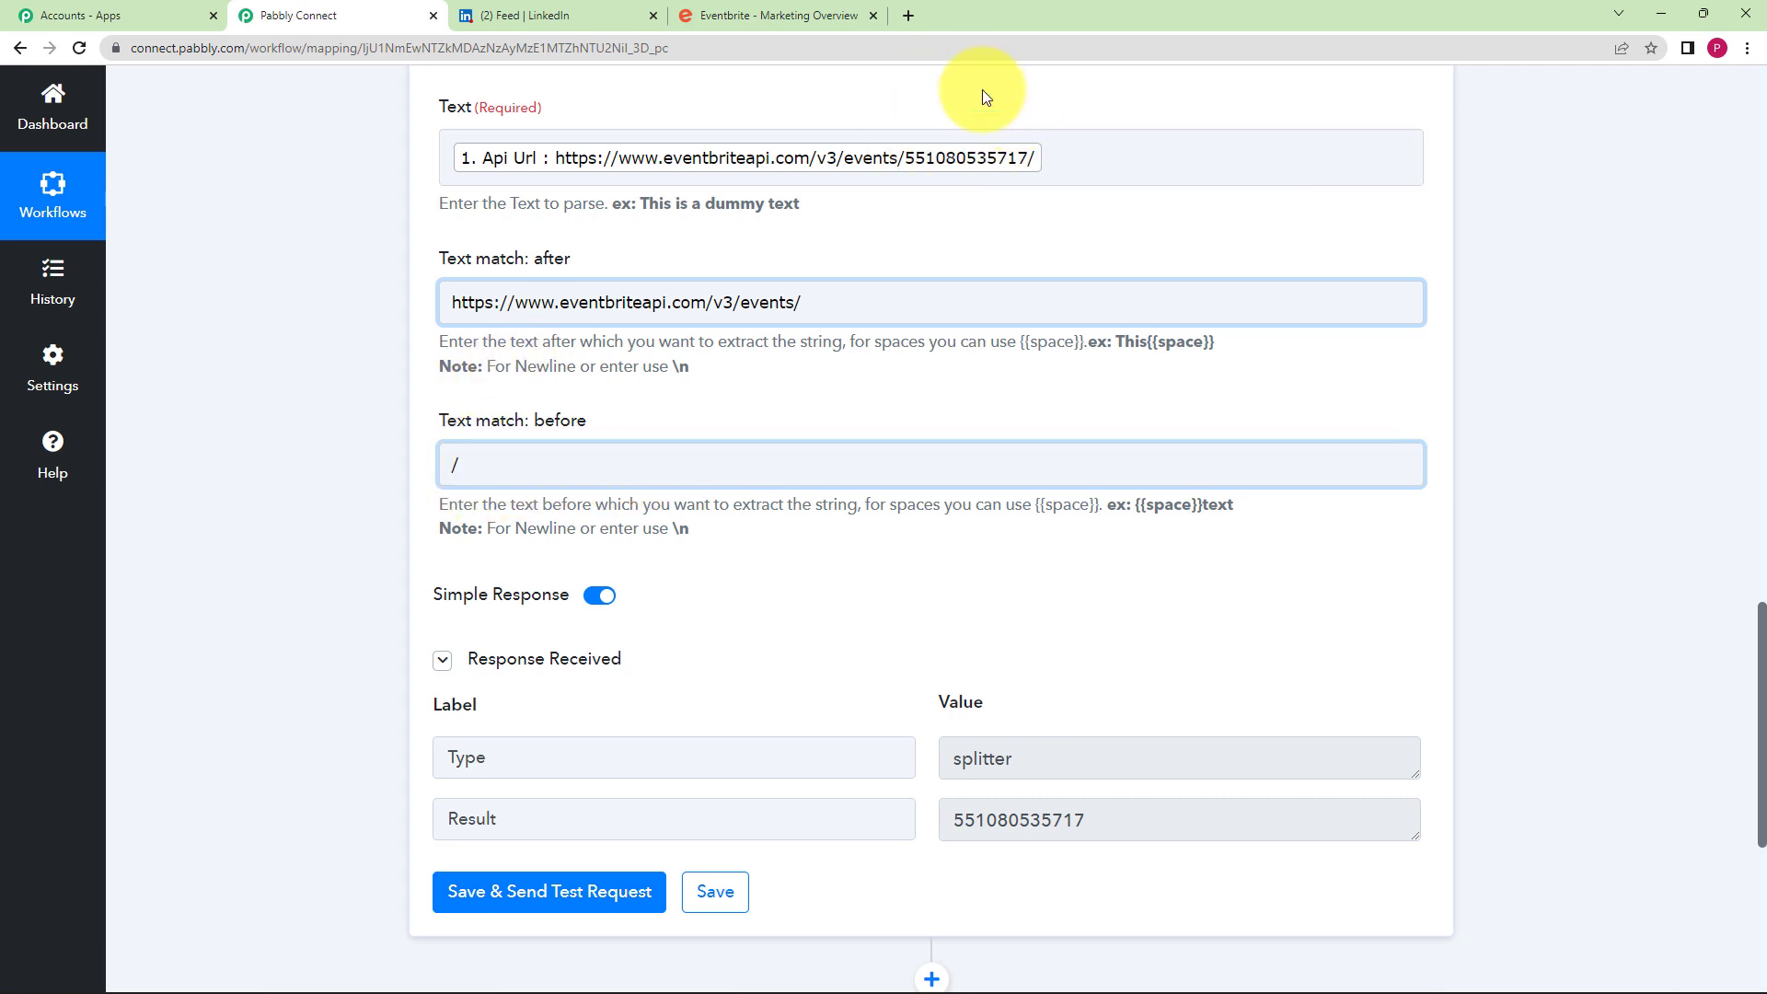
scroll(169, 515, down, 5)
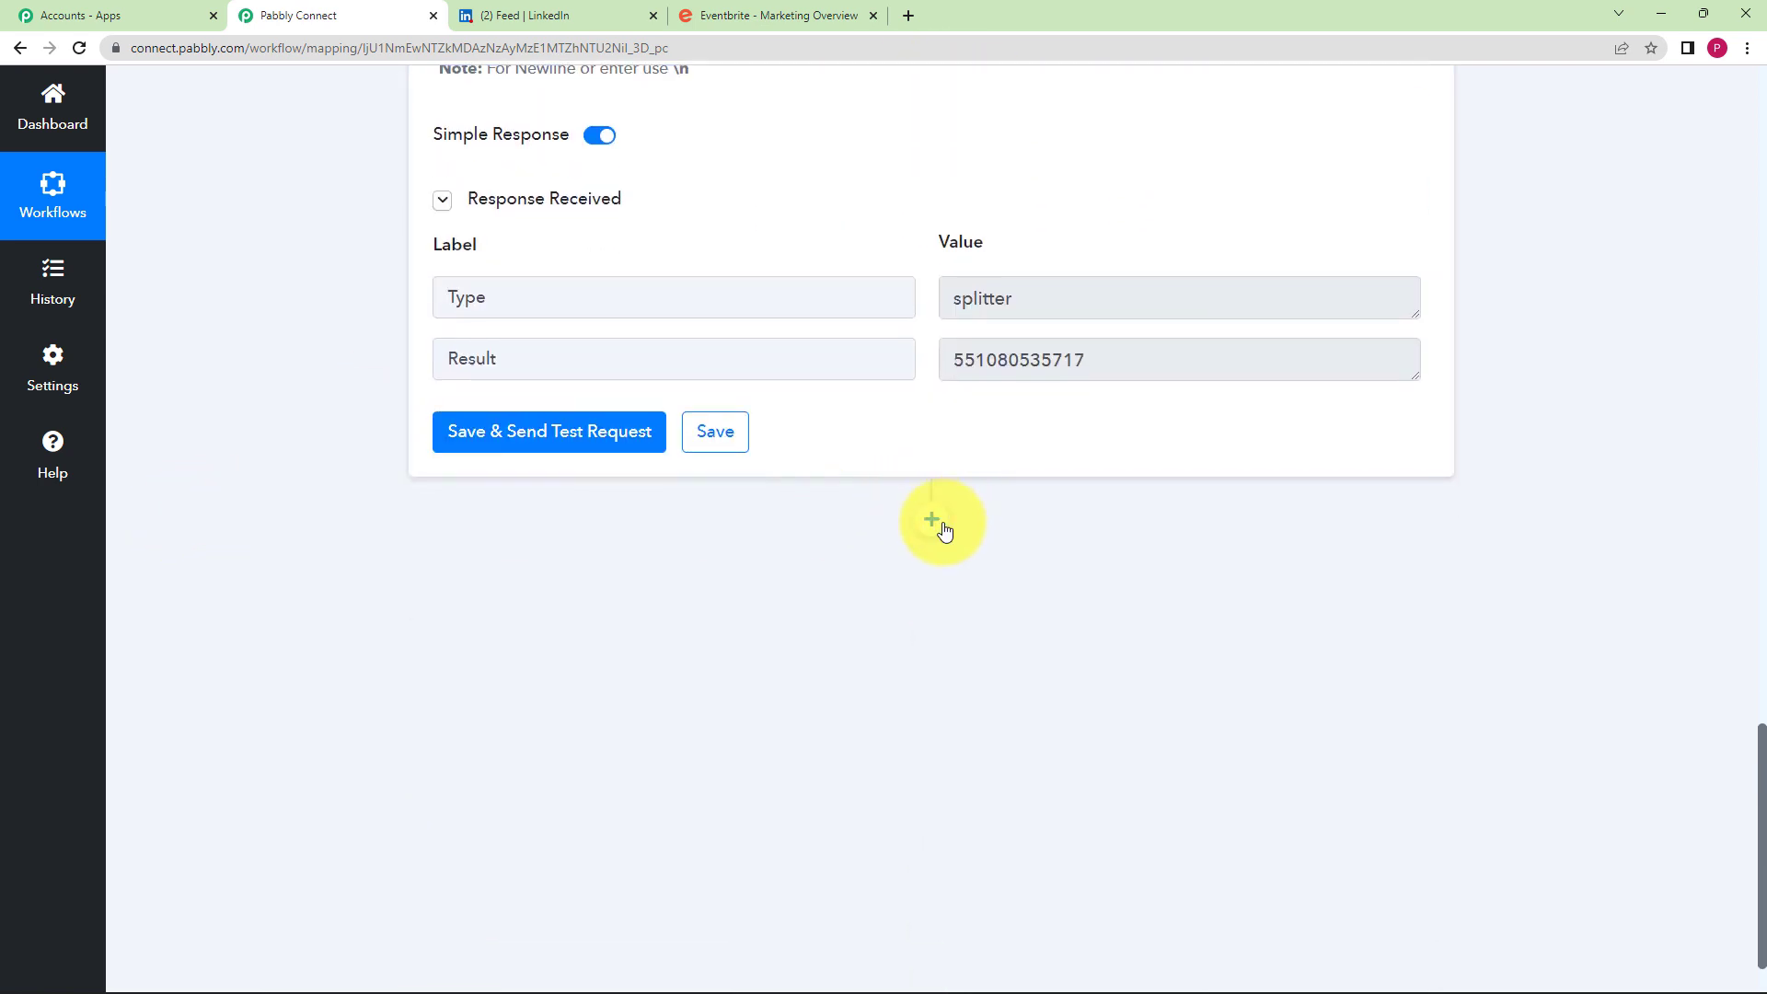
- Add a new step after the parser and choose Eventbrite as its app
click(943, 529)
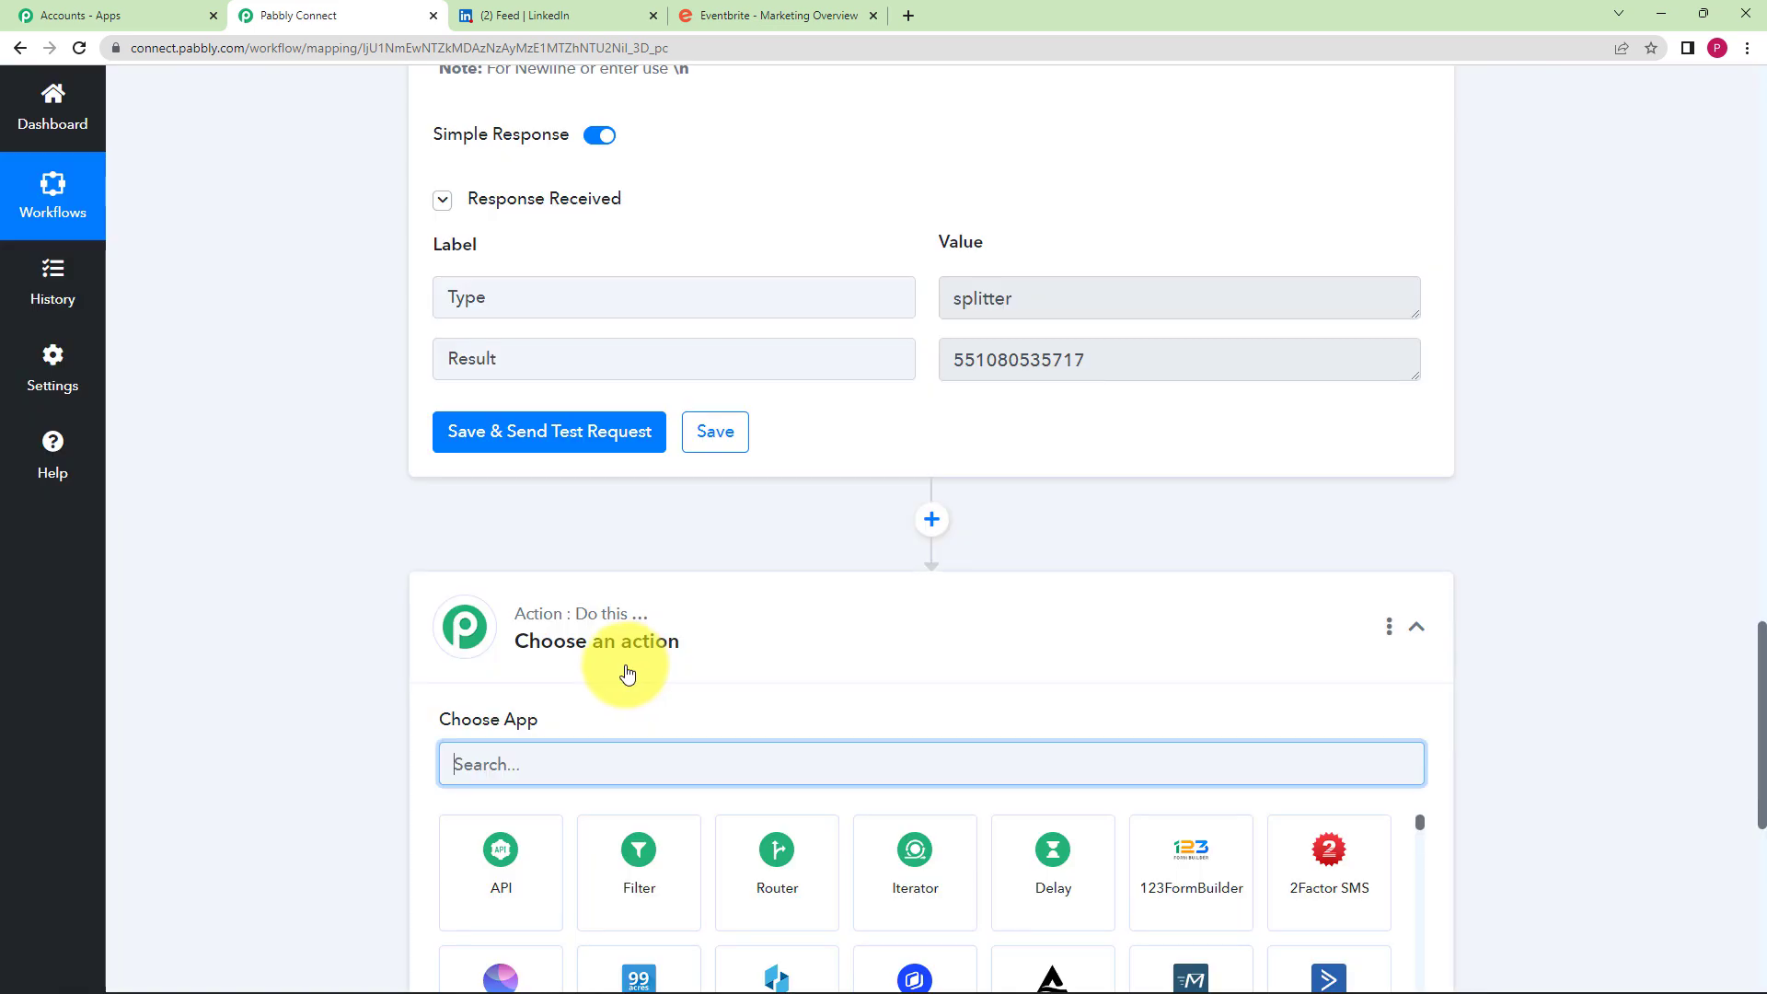
scroll(445, 651, down, 2)
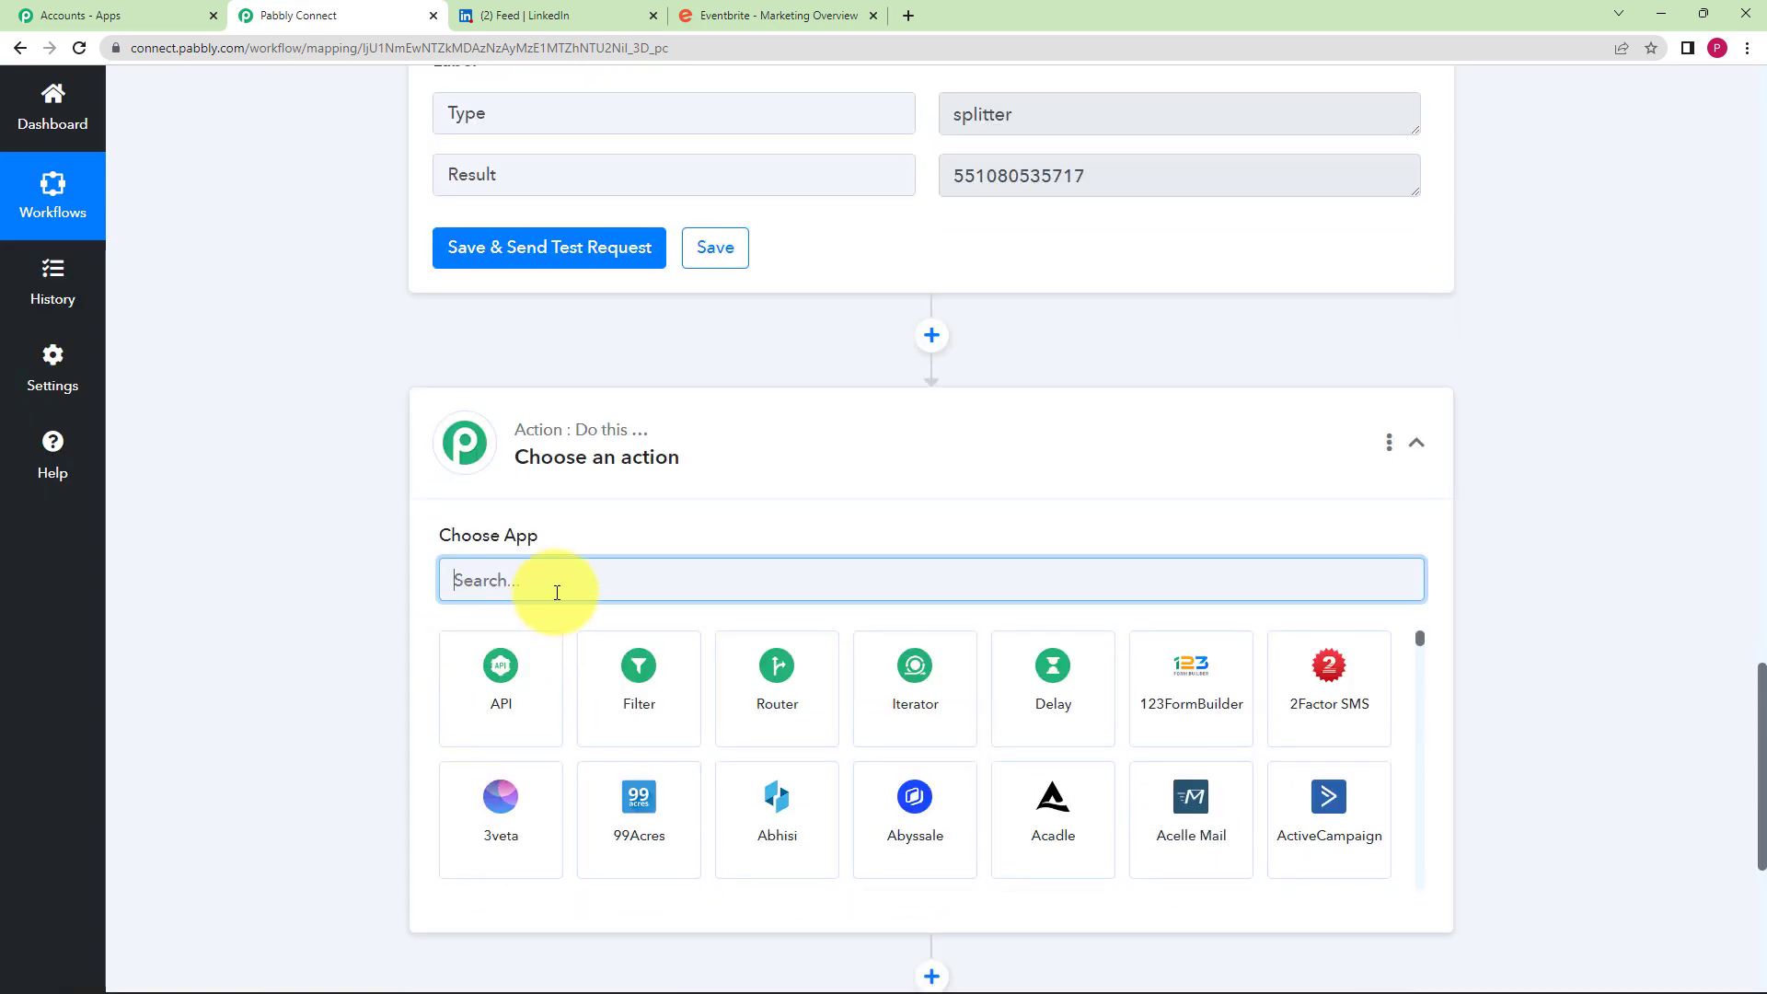
text(event)
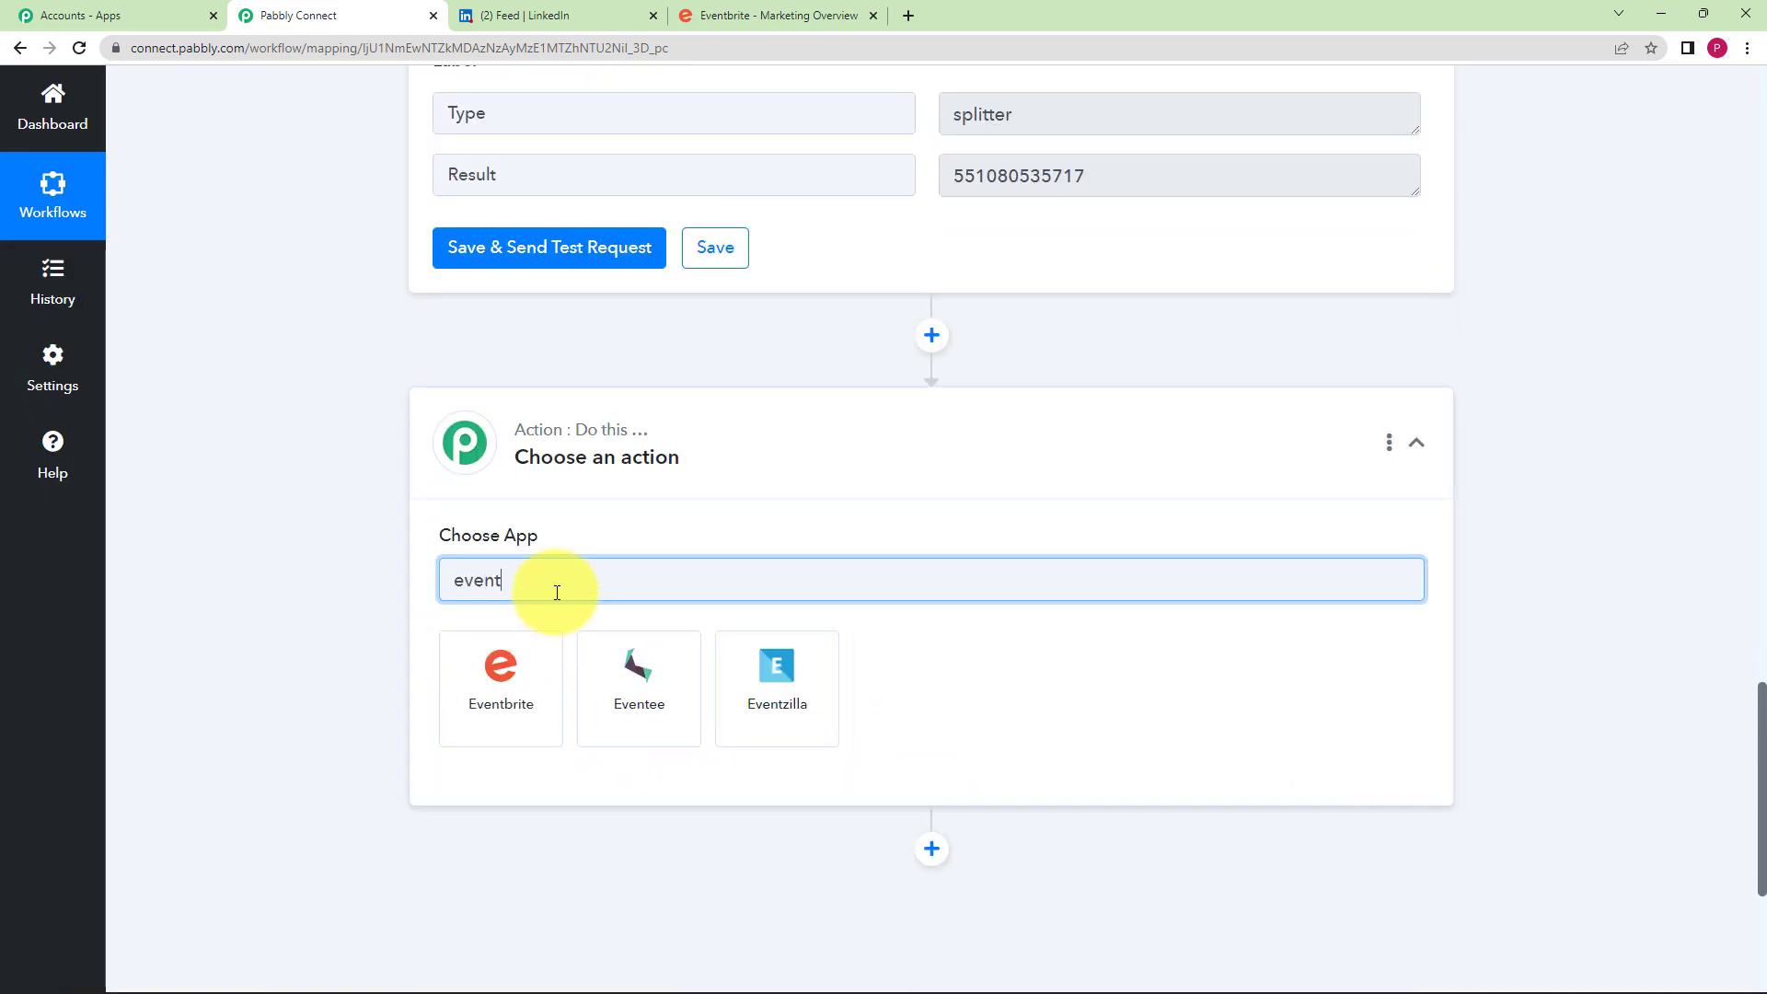
click(494, 718)
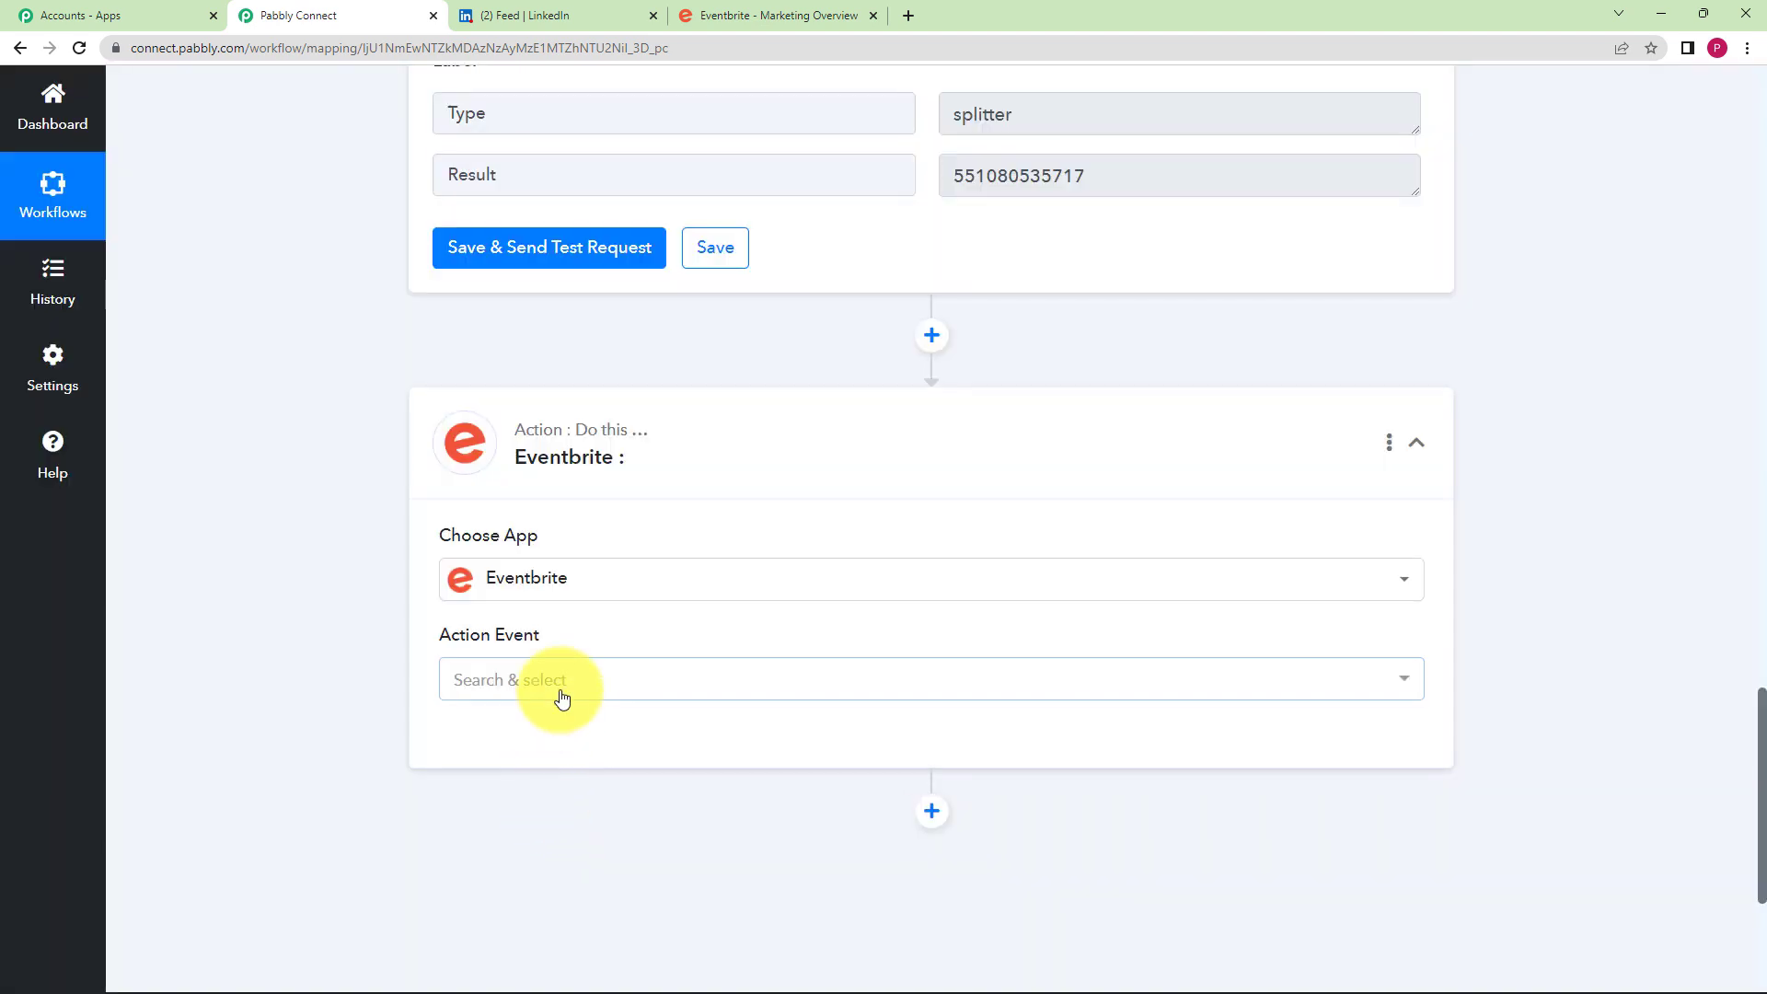
- Choose Get Event as the Eventbrite Action Event
click(561, 686)
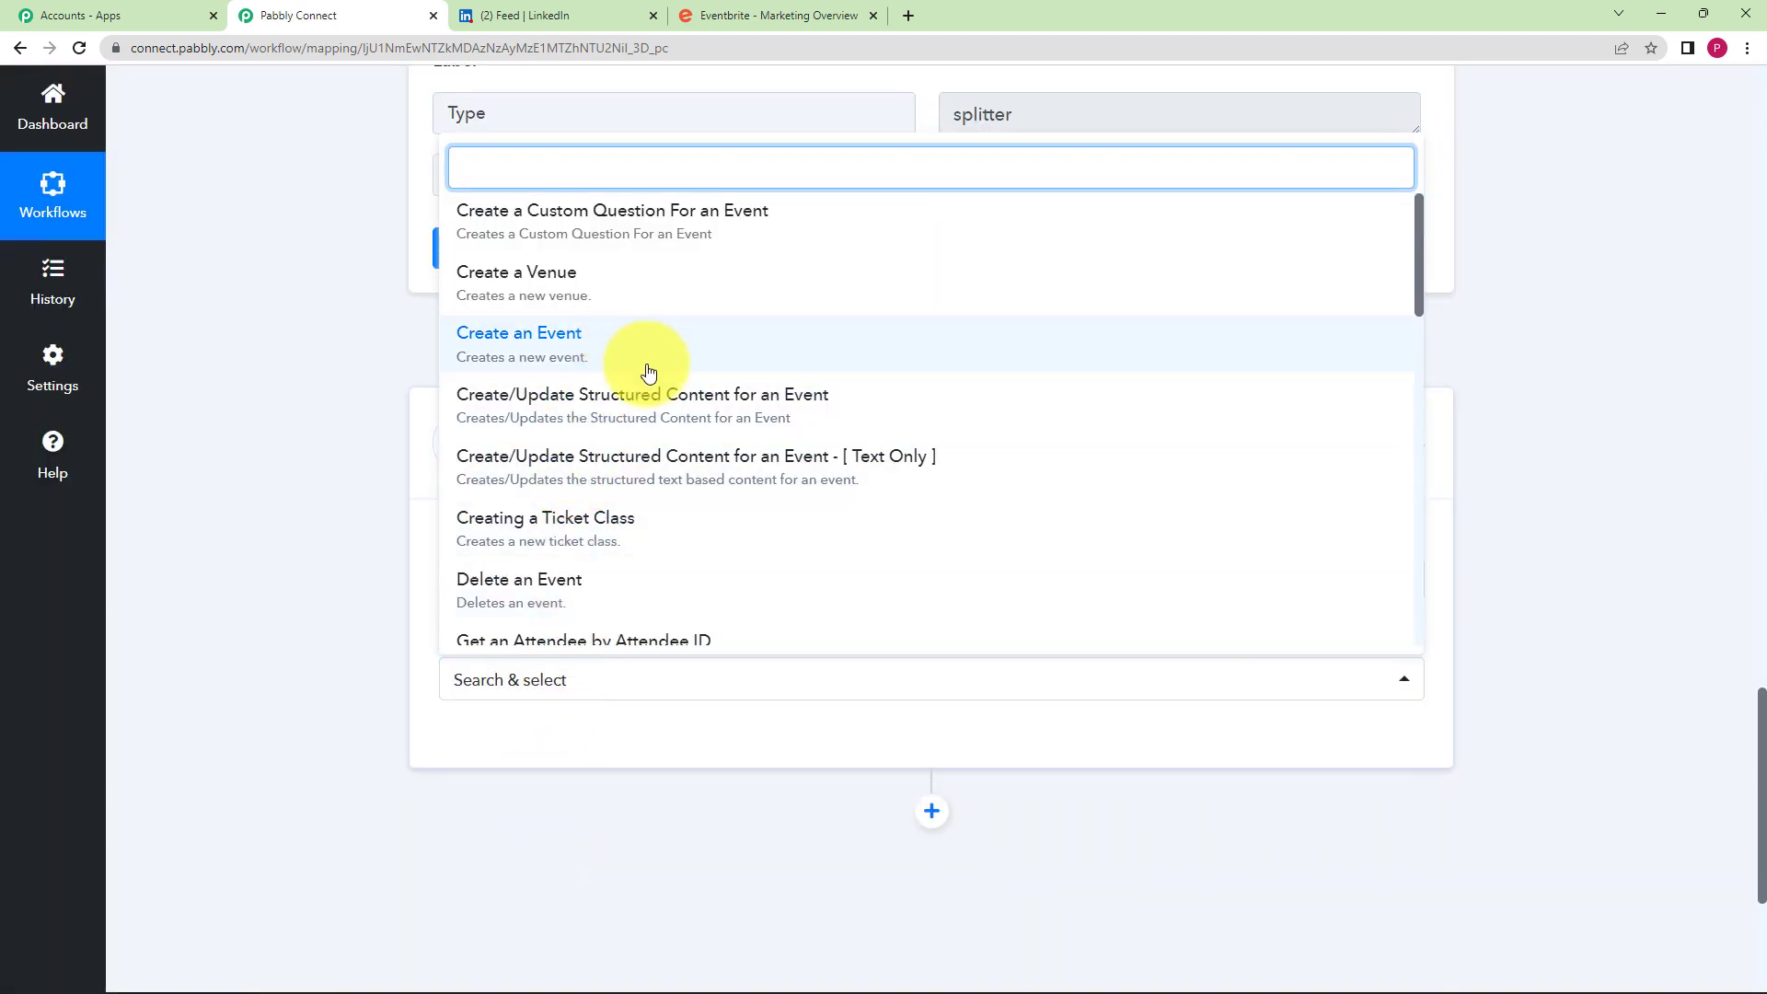
scroll(646, 442, down, 3)
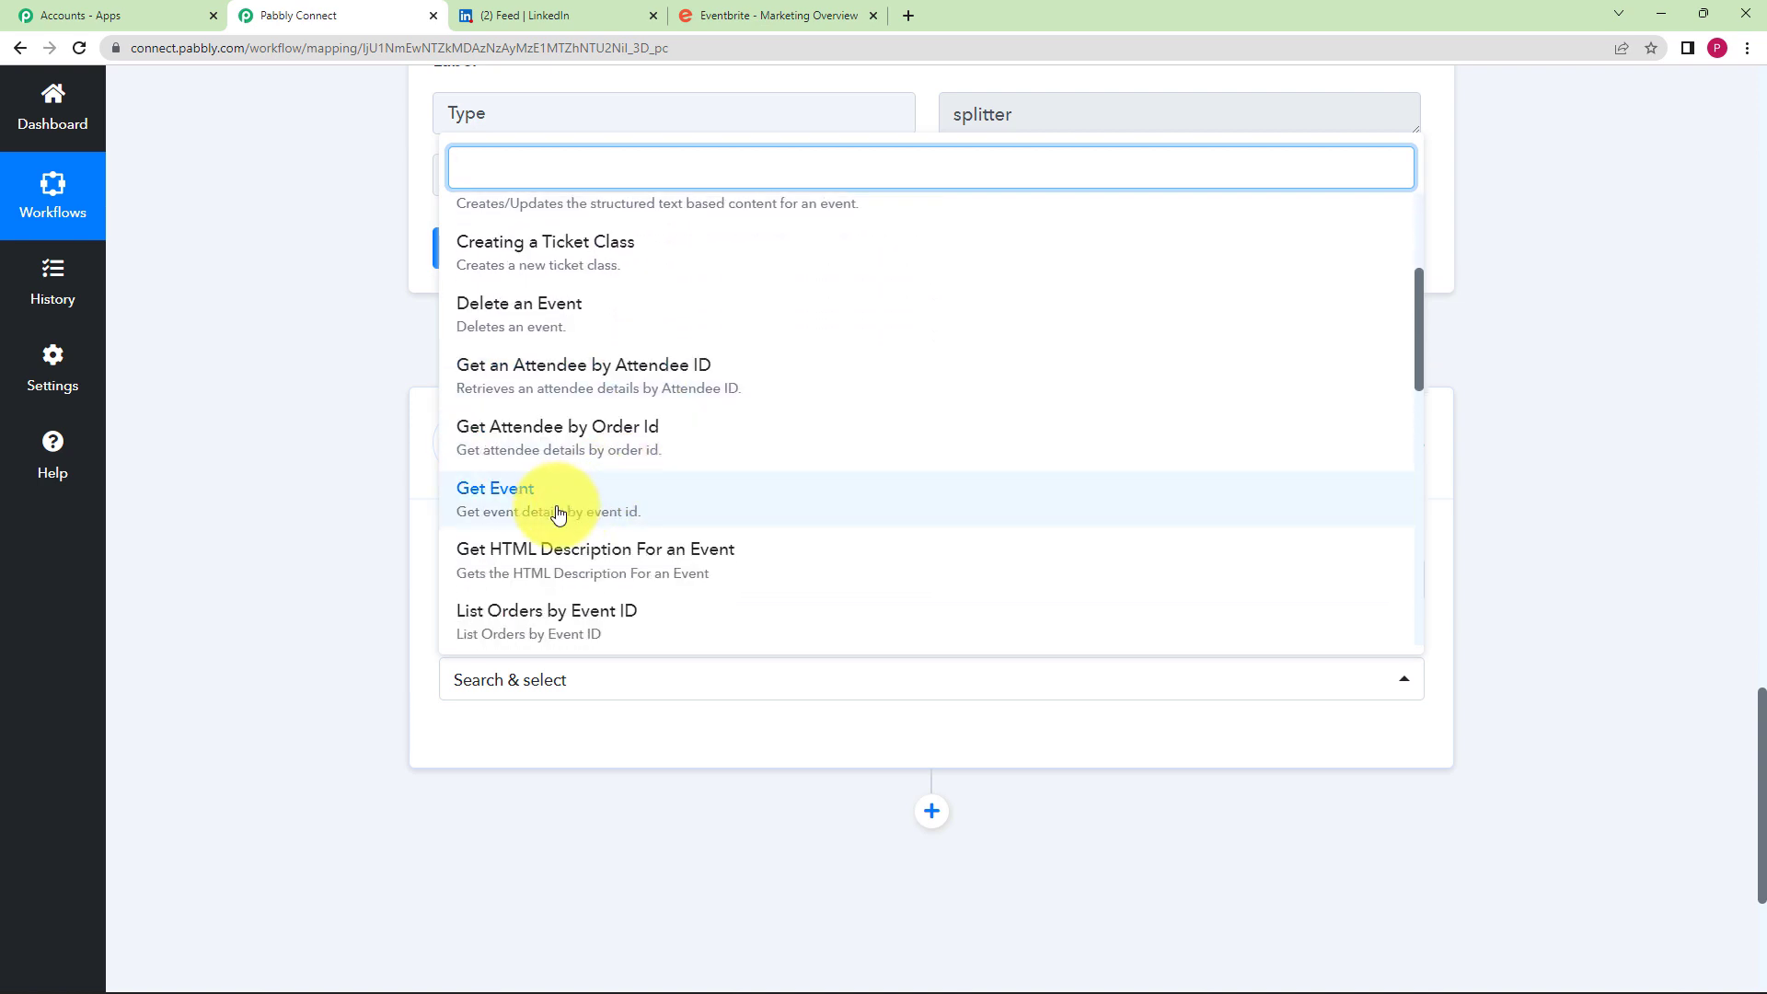
click(556, 509)
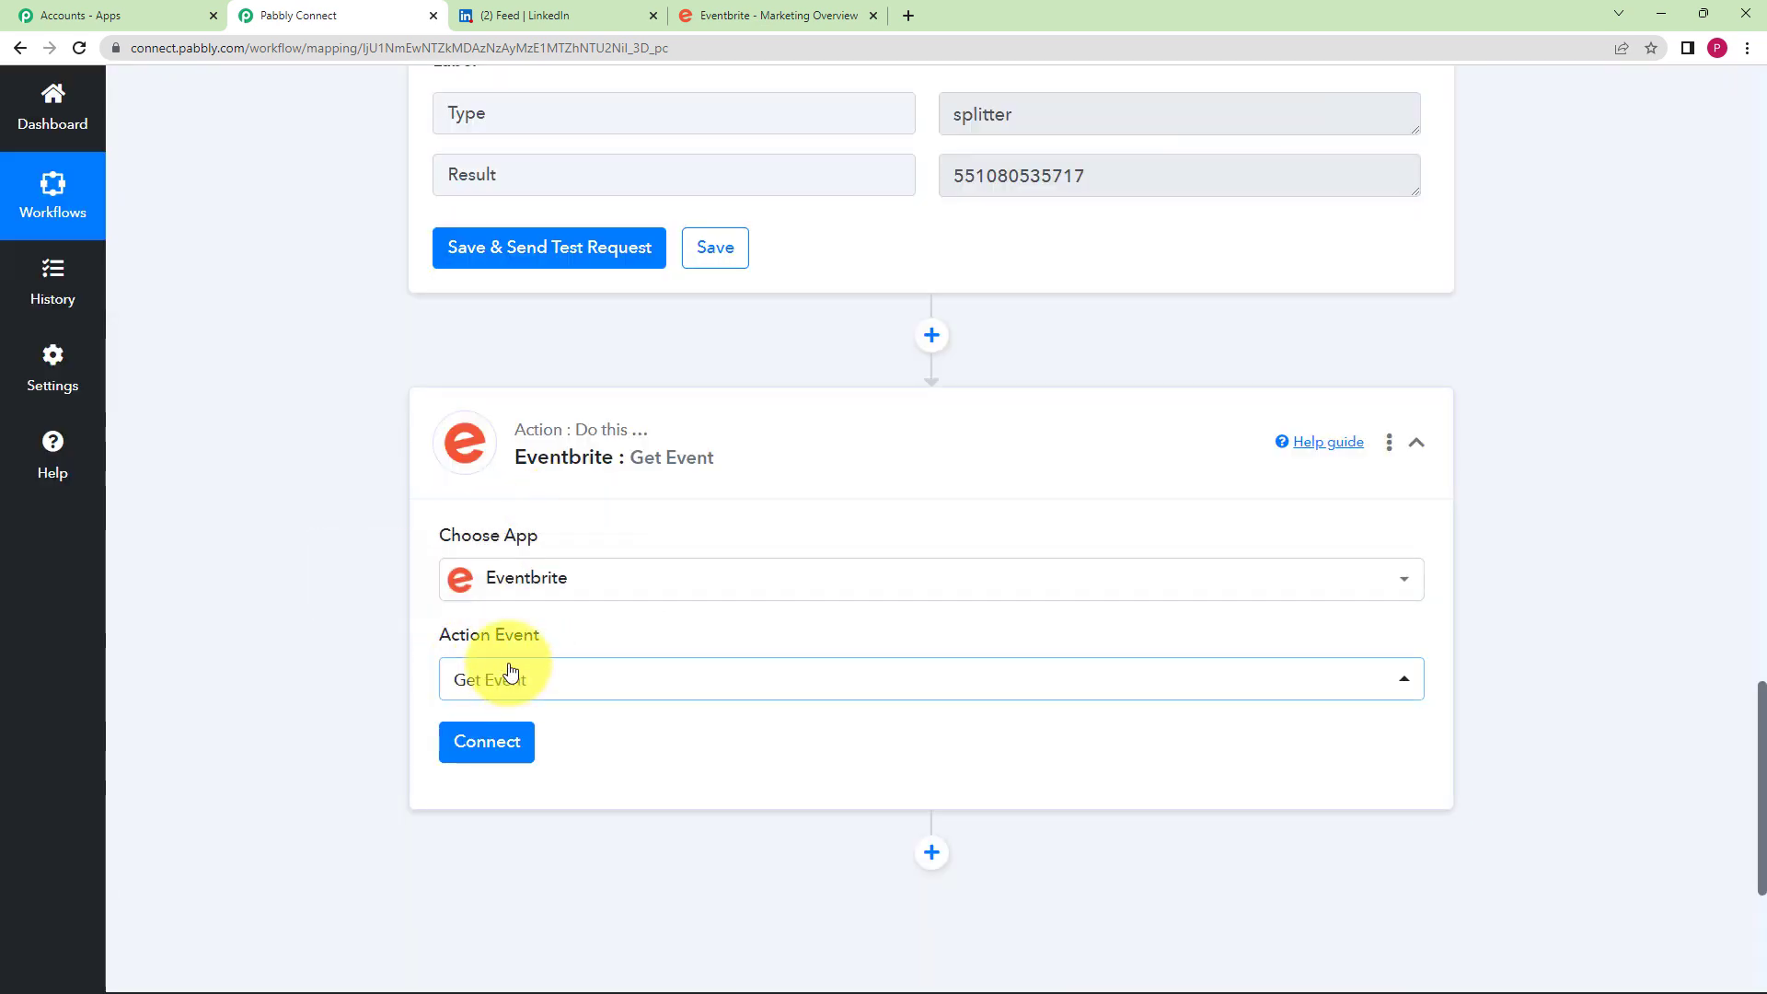
scroll(729, 369, up, 3)
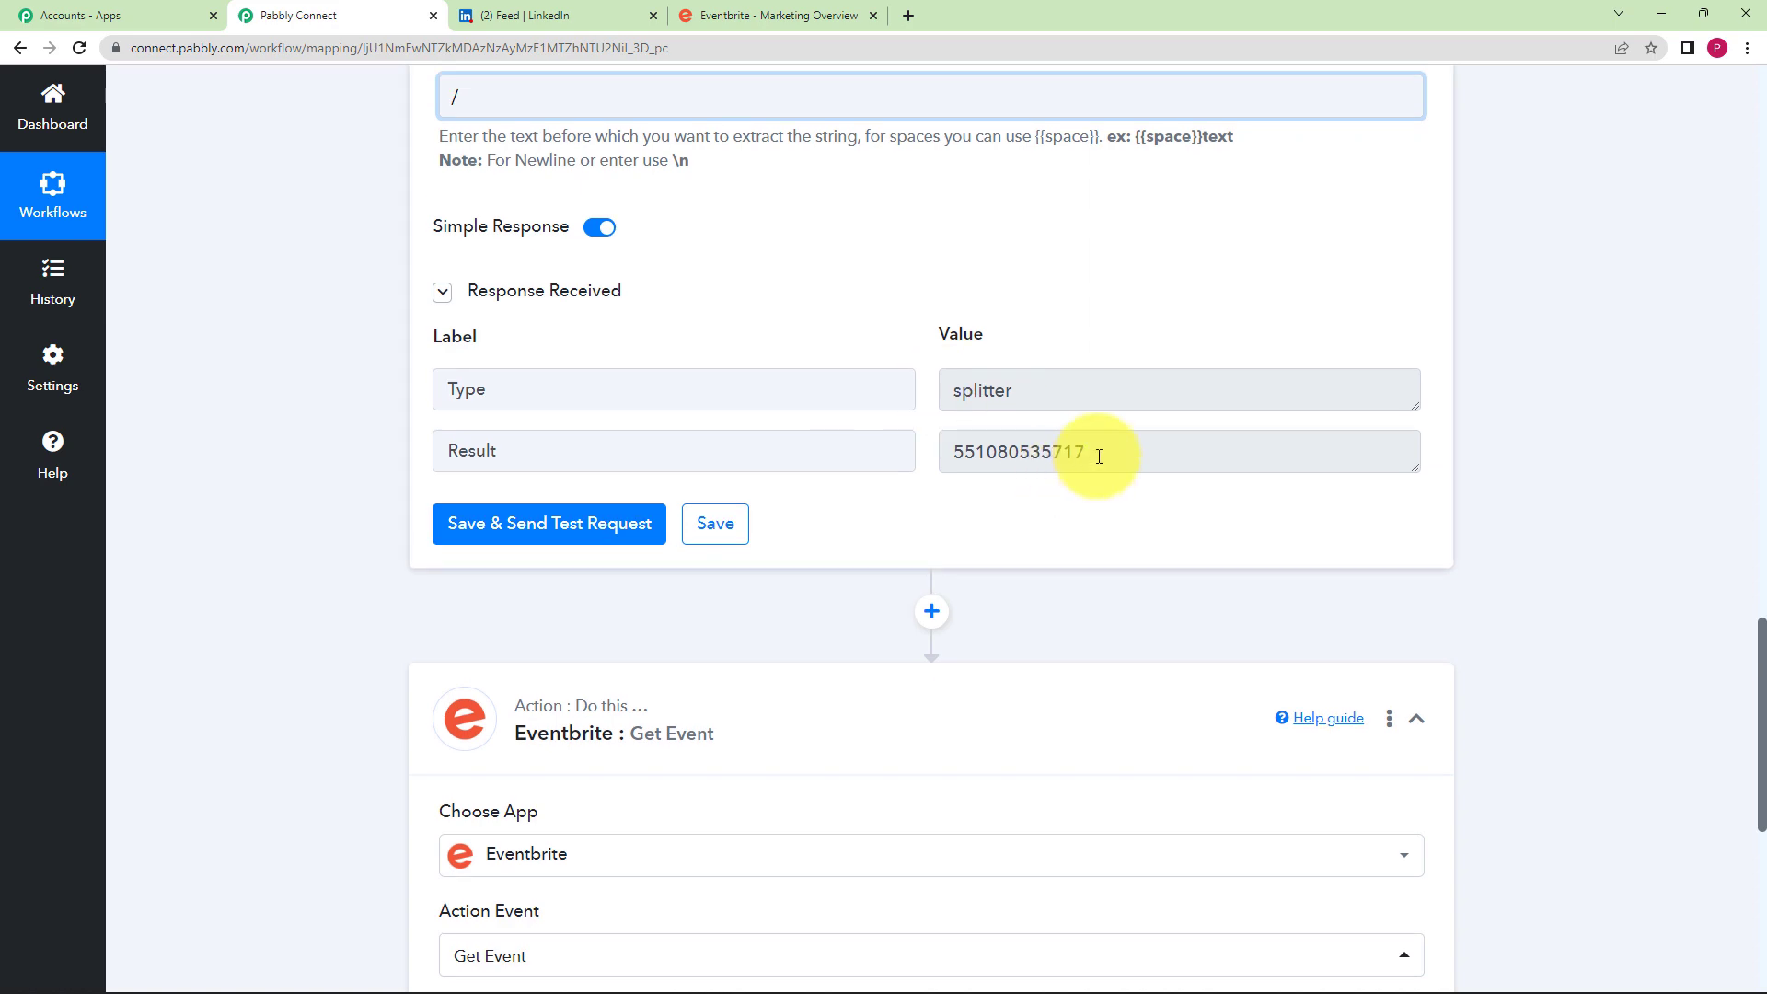
drag(1098, 458, 840, 481)
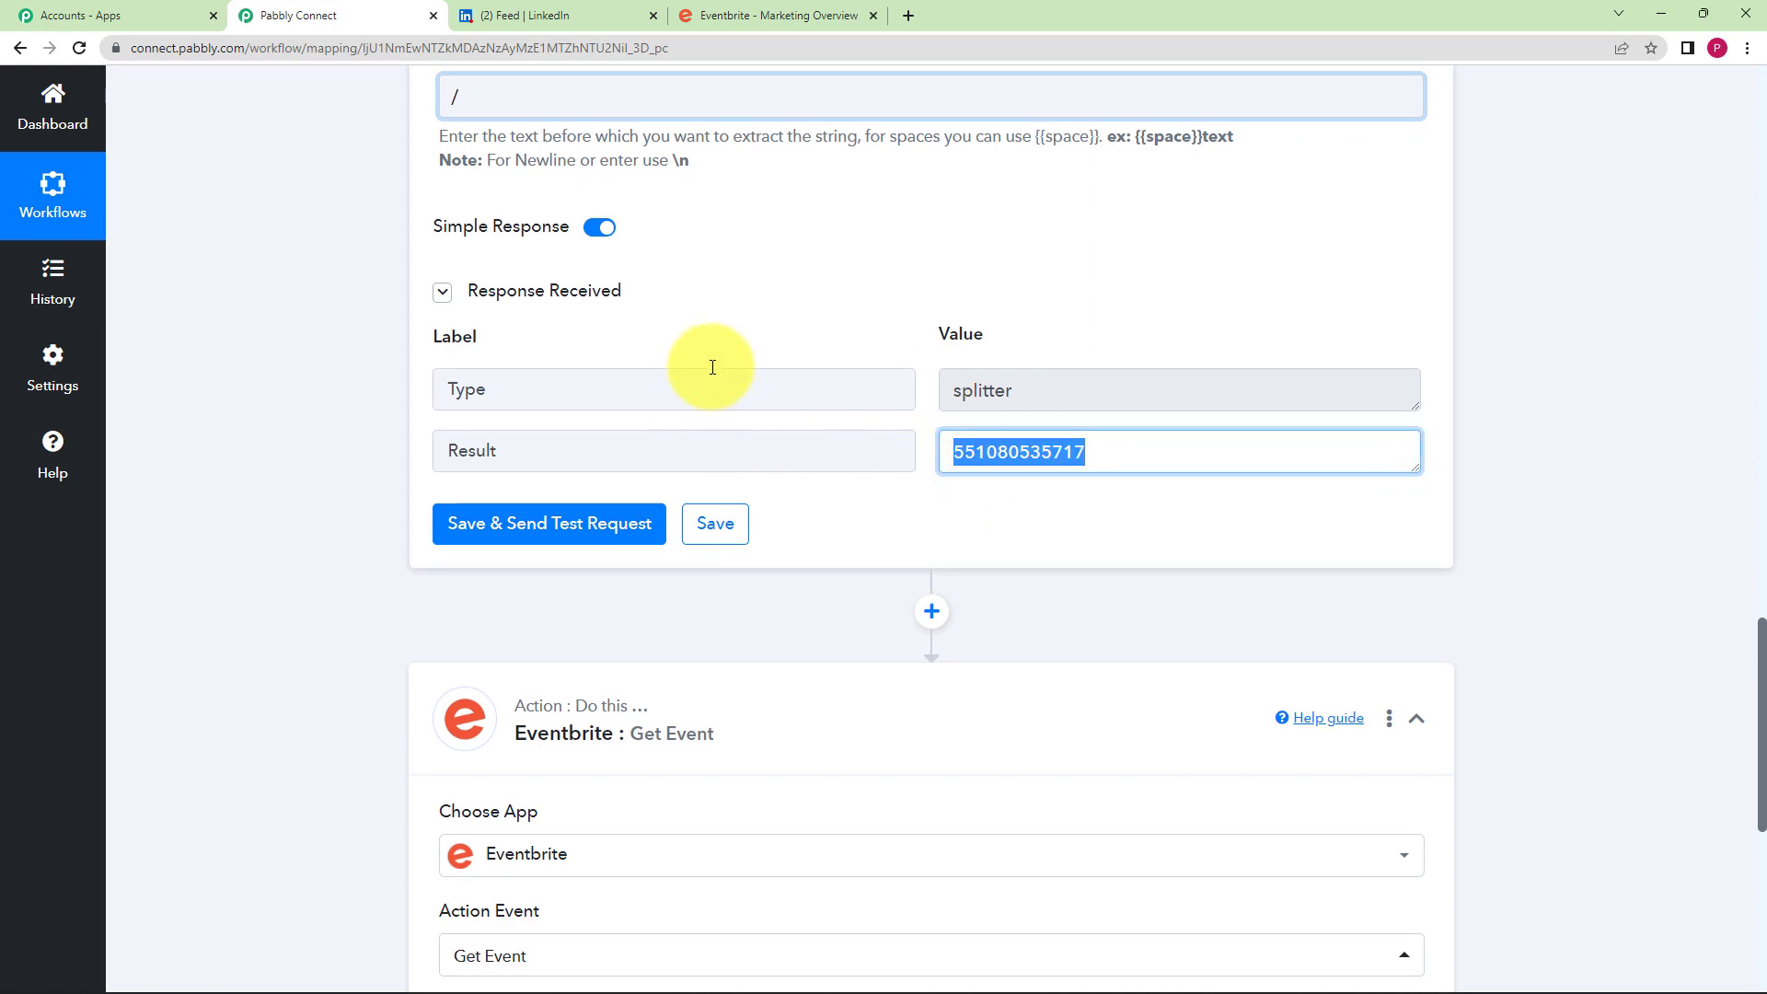
scroll(710, 359, up, 7)
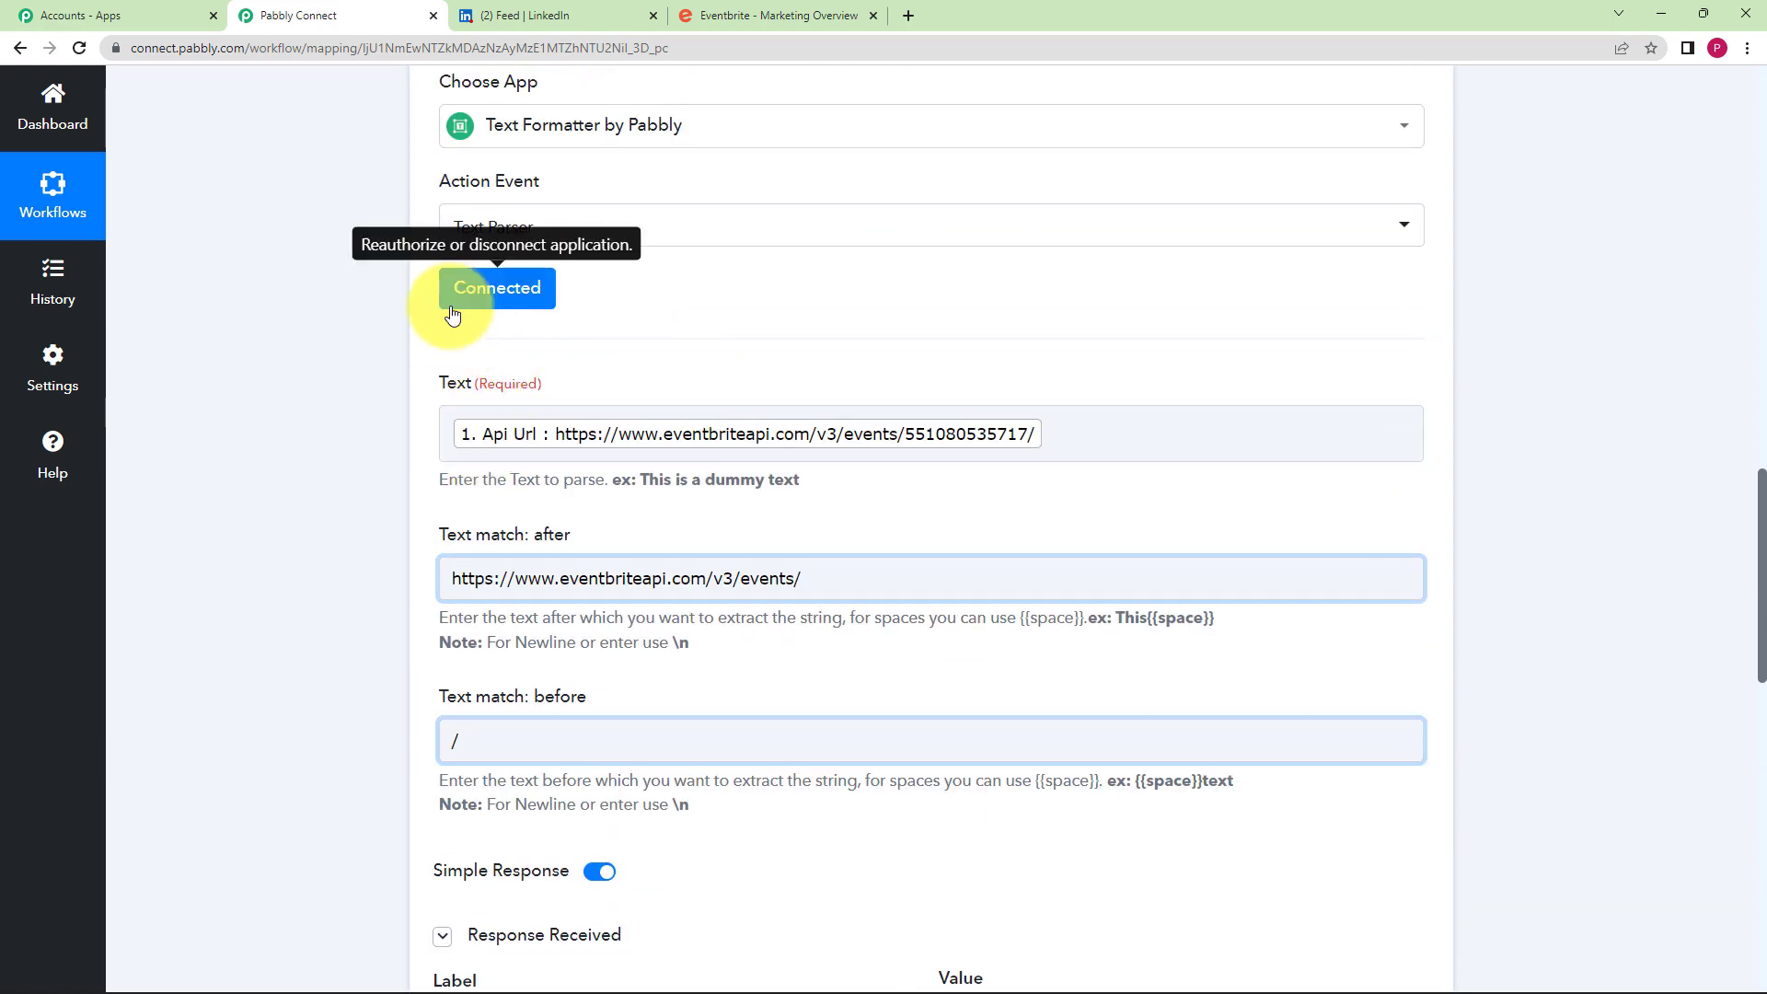
scroll(257, 389, down, 2)
scroll(258, 389, down, 8)
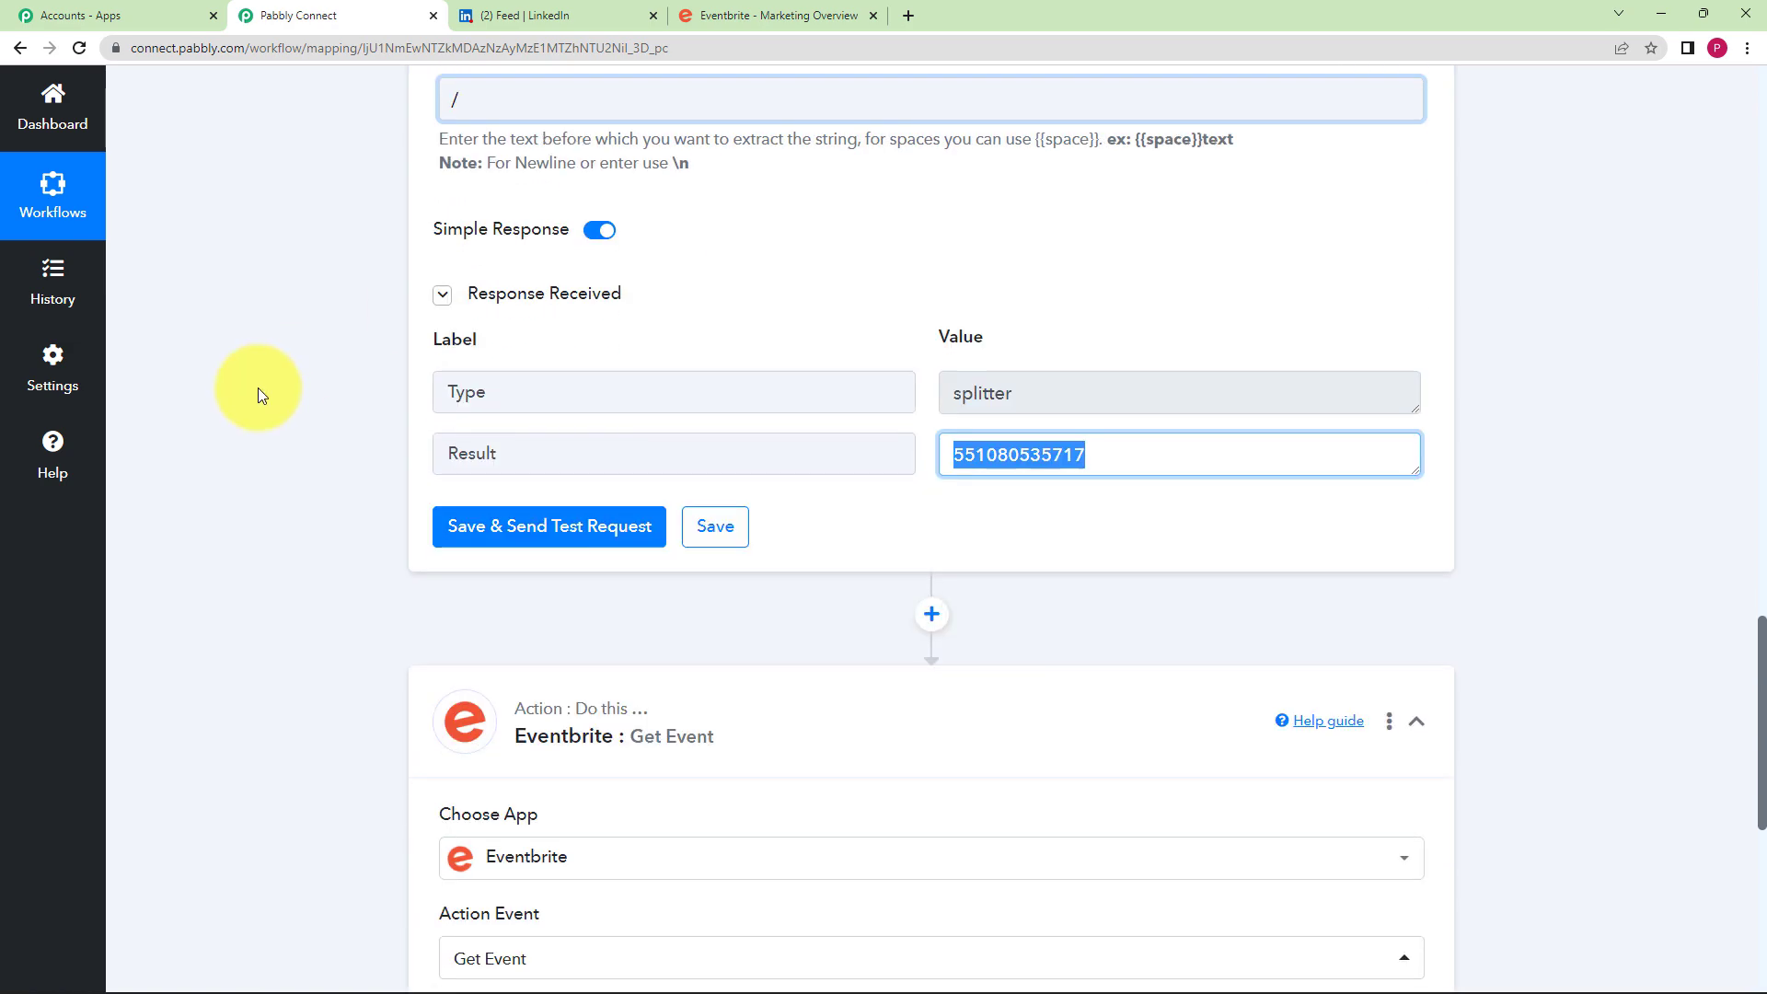
- Connect Get Event using the existing Eventbrite #2 connection
click(495, 748)
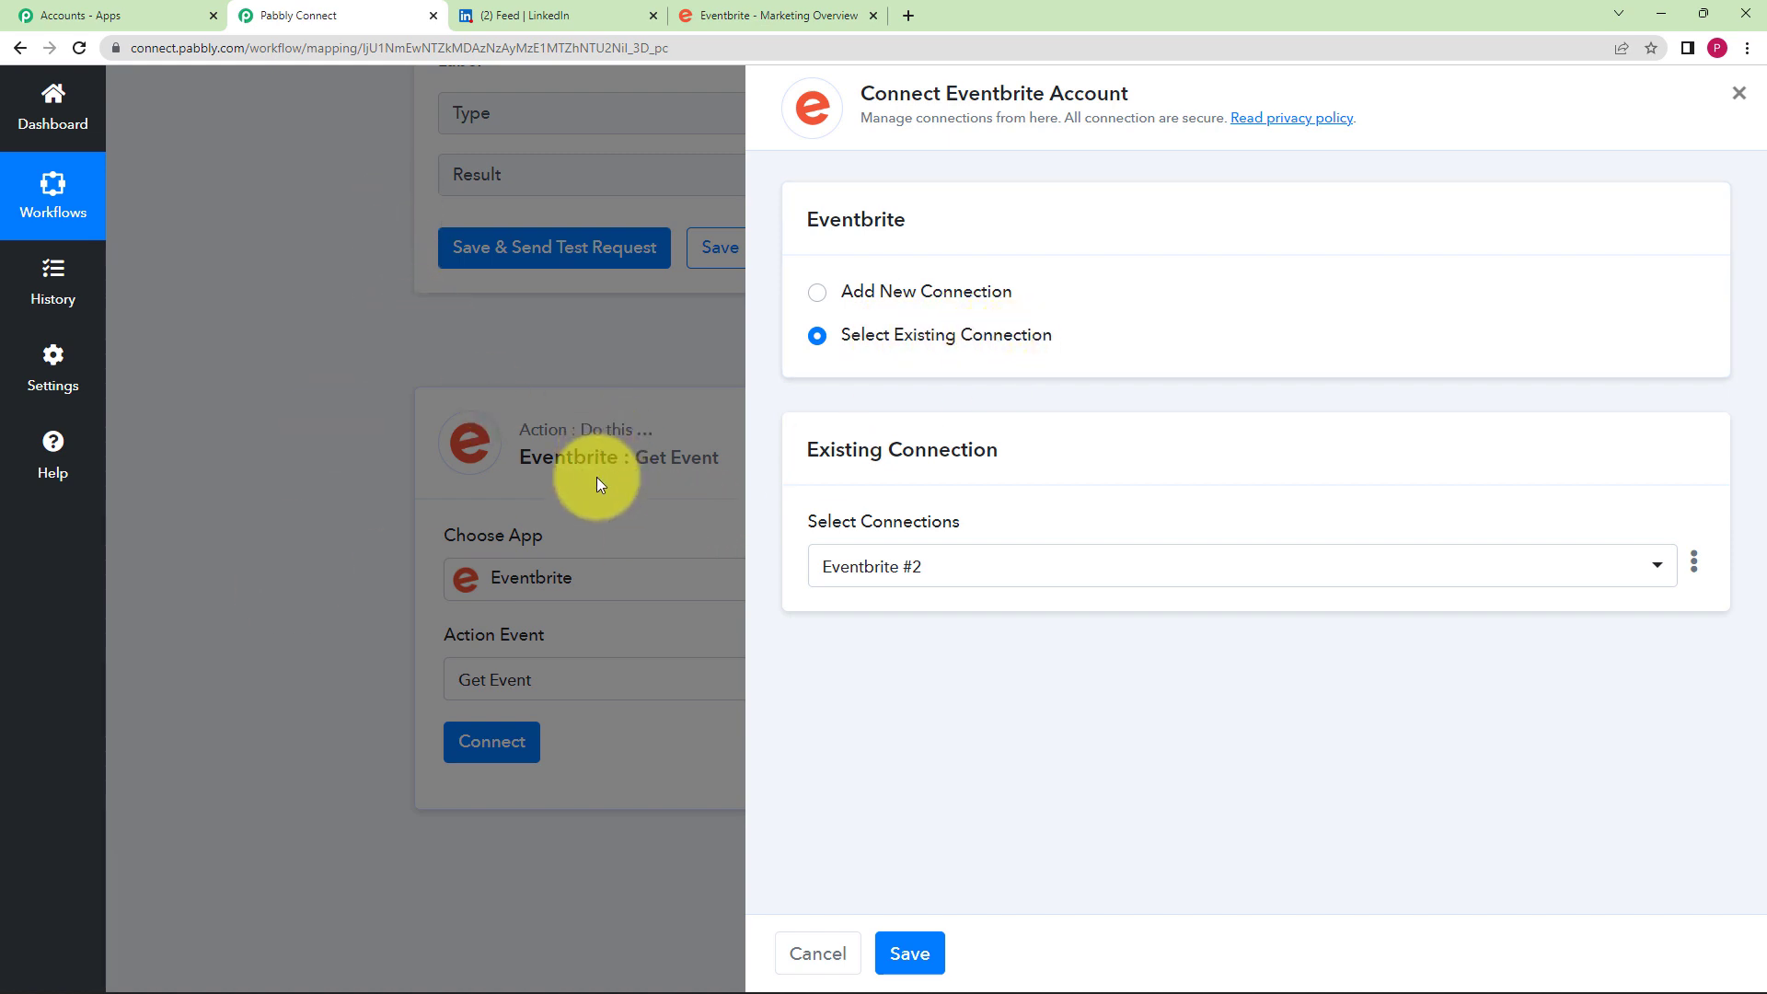
click(909, 953)
scroll(298, 737, down, 3)
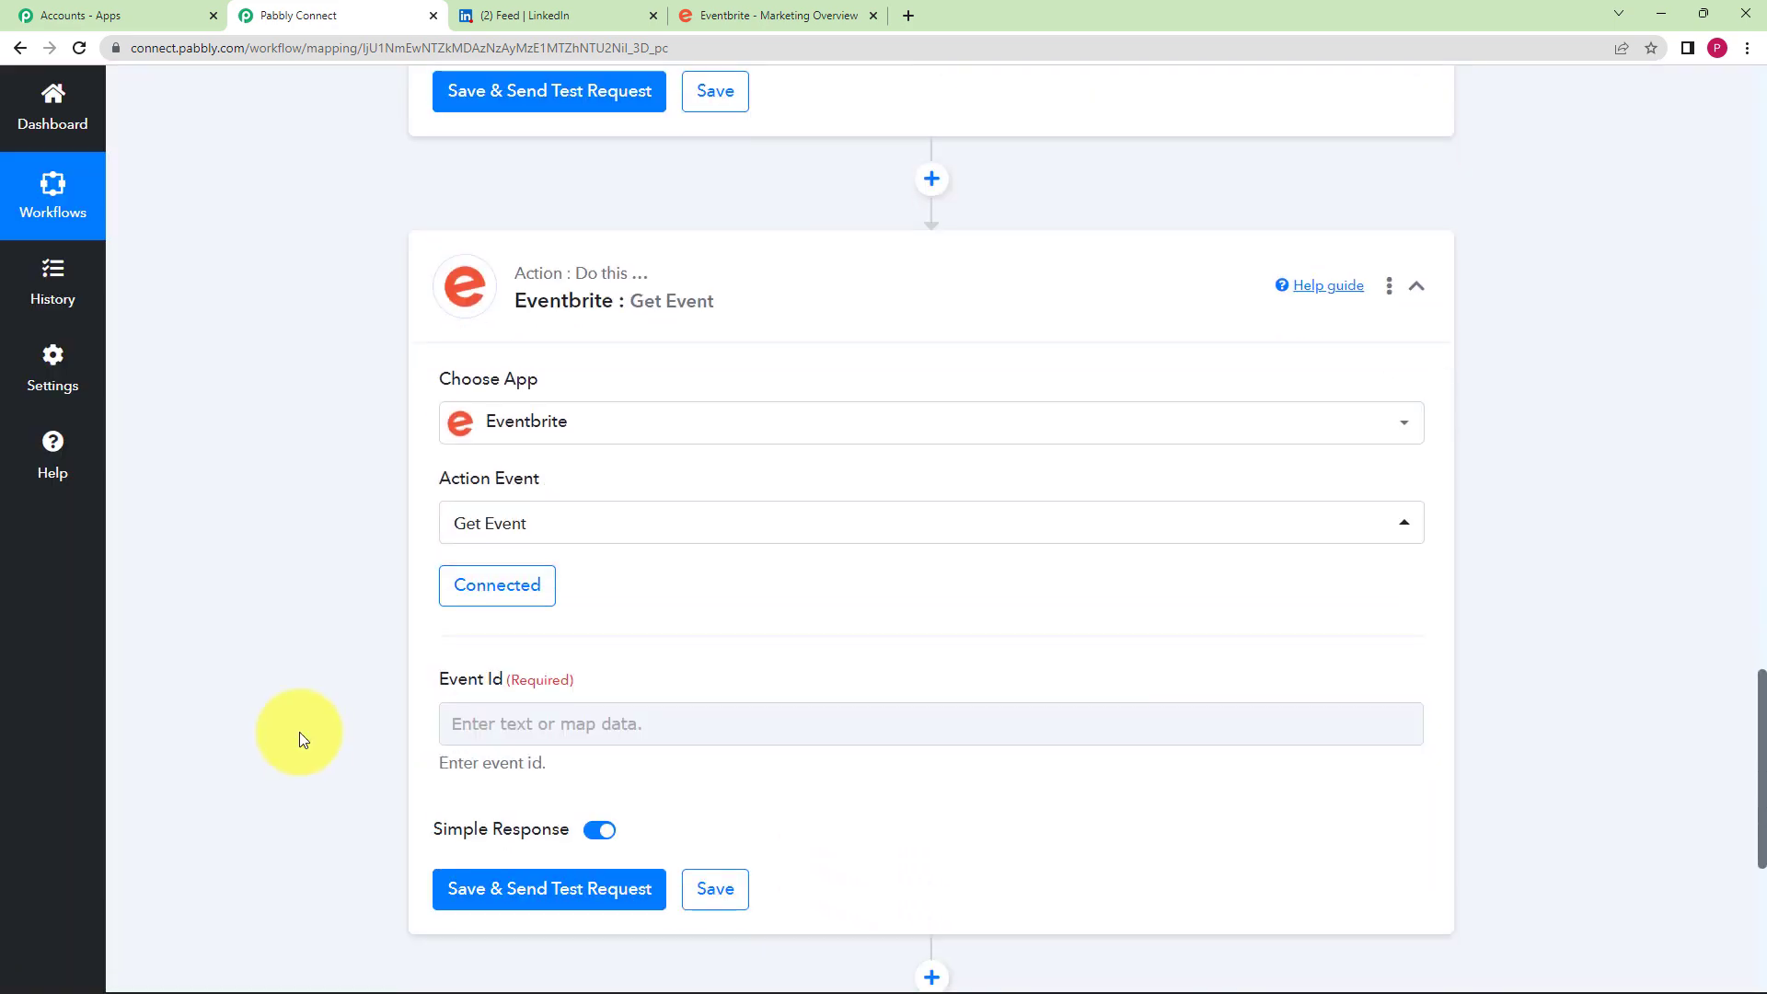
click(474, 603)
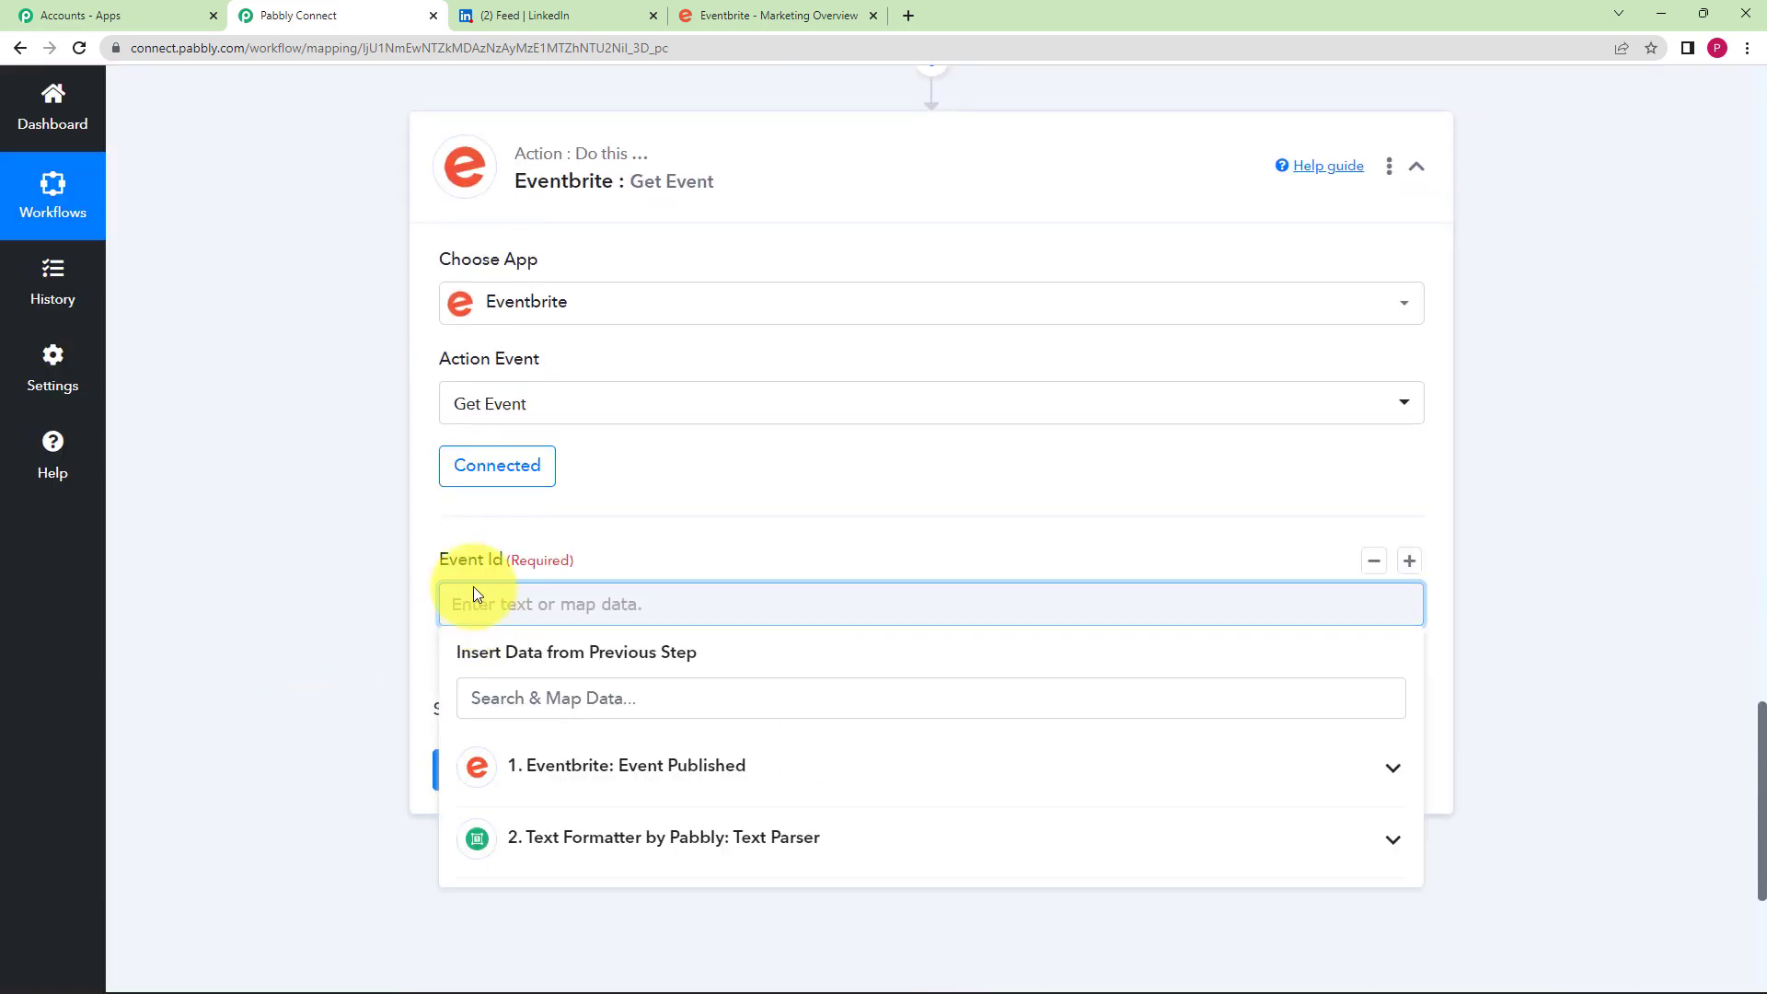
click(373, 624)
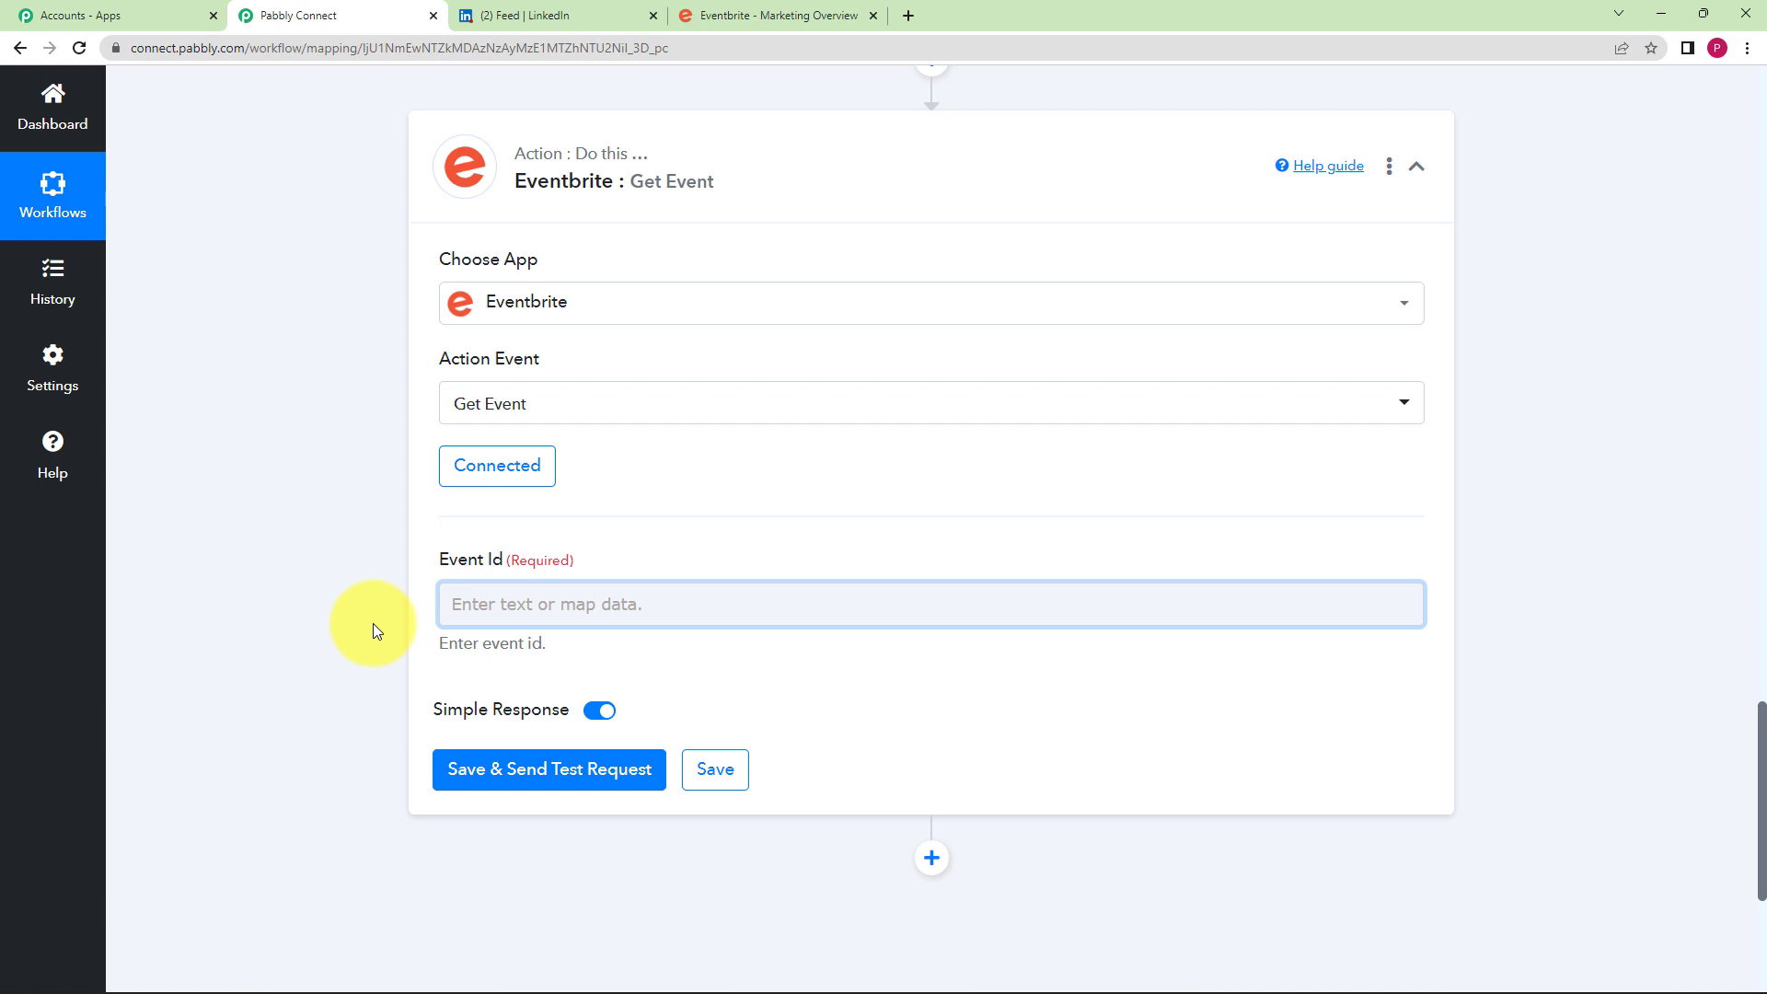
click(574, 596)
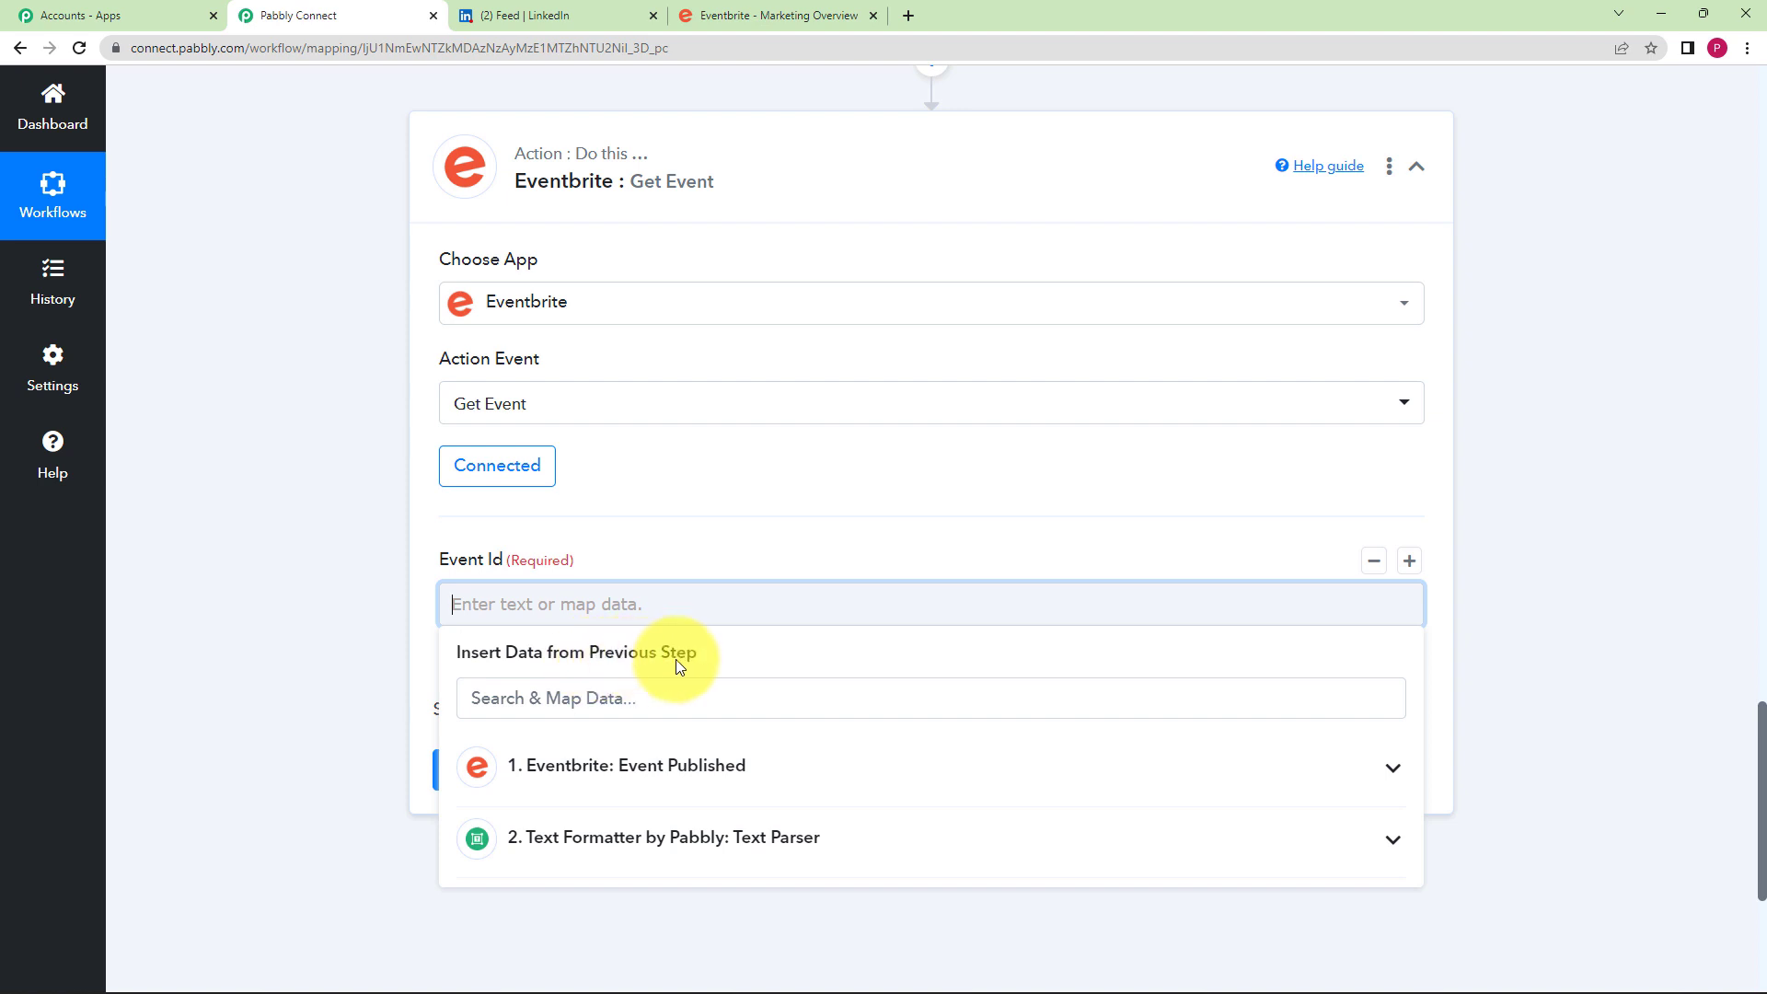
scroll(676, 659, down, 3)
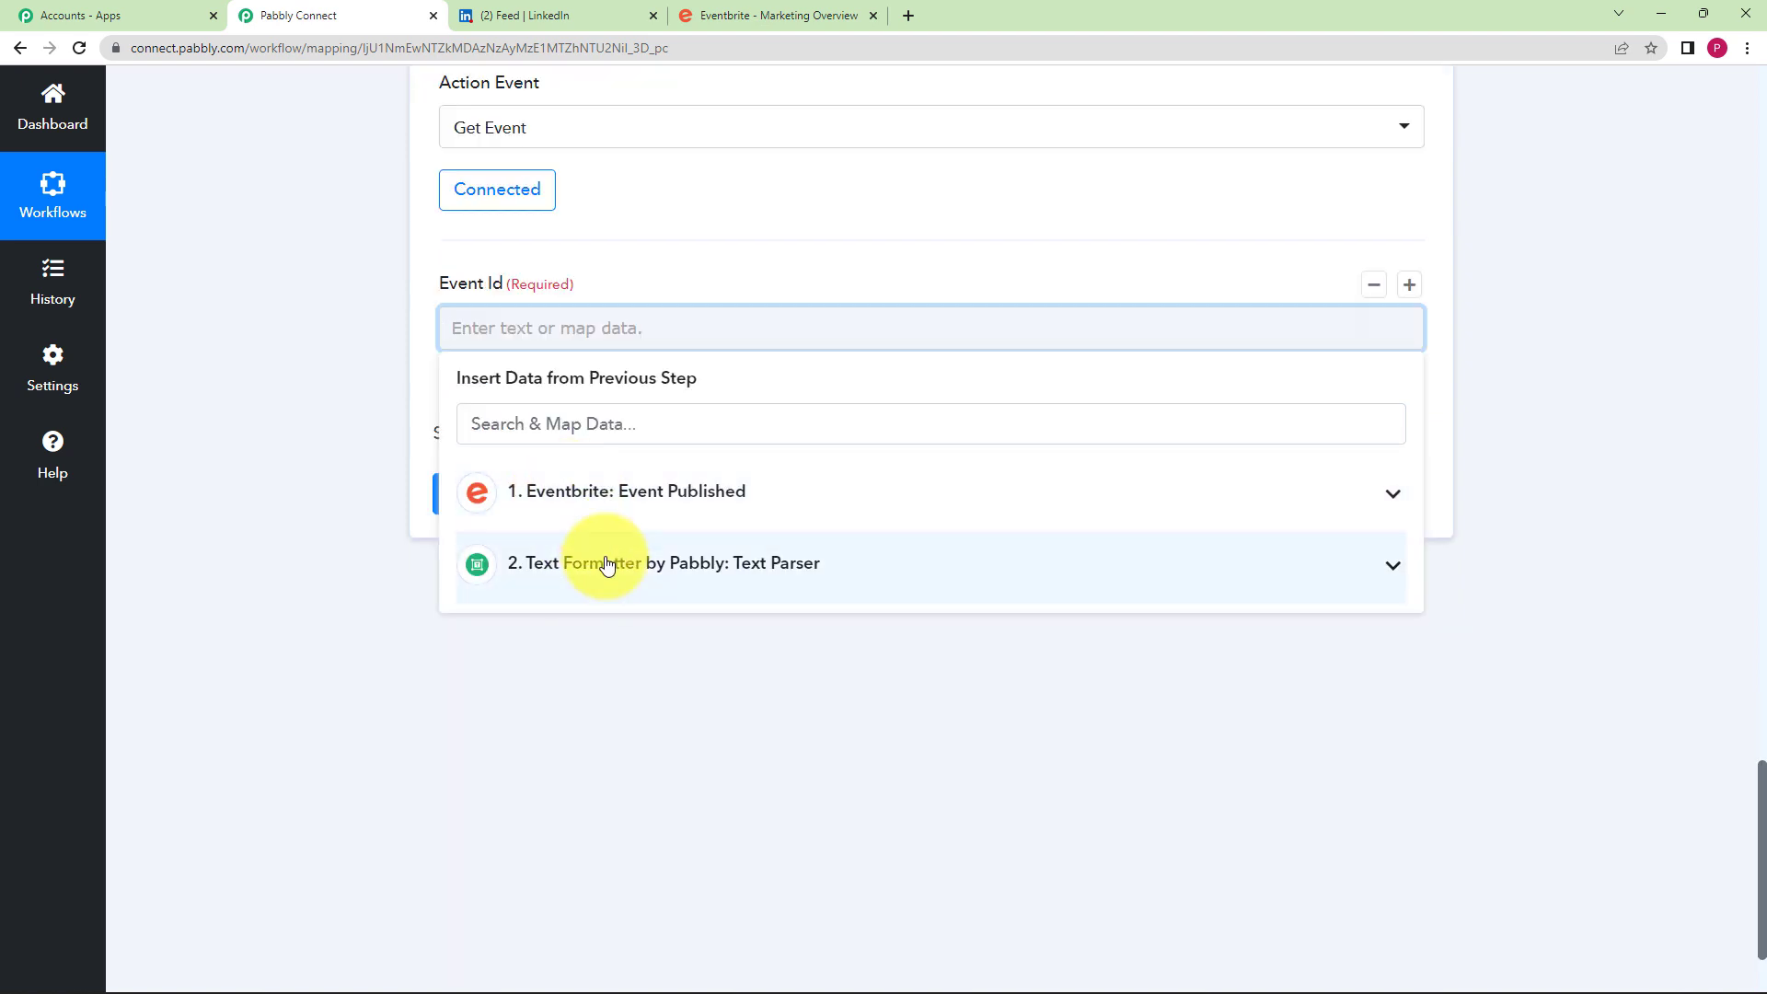
click(739, 504)
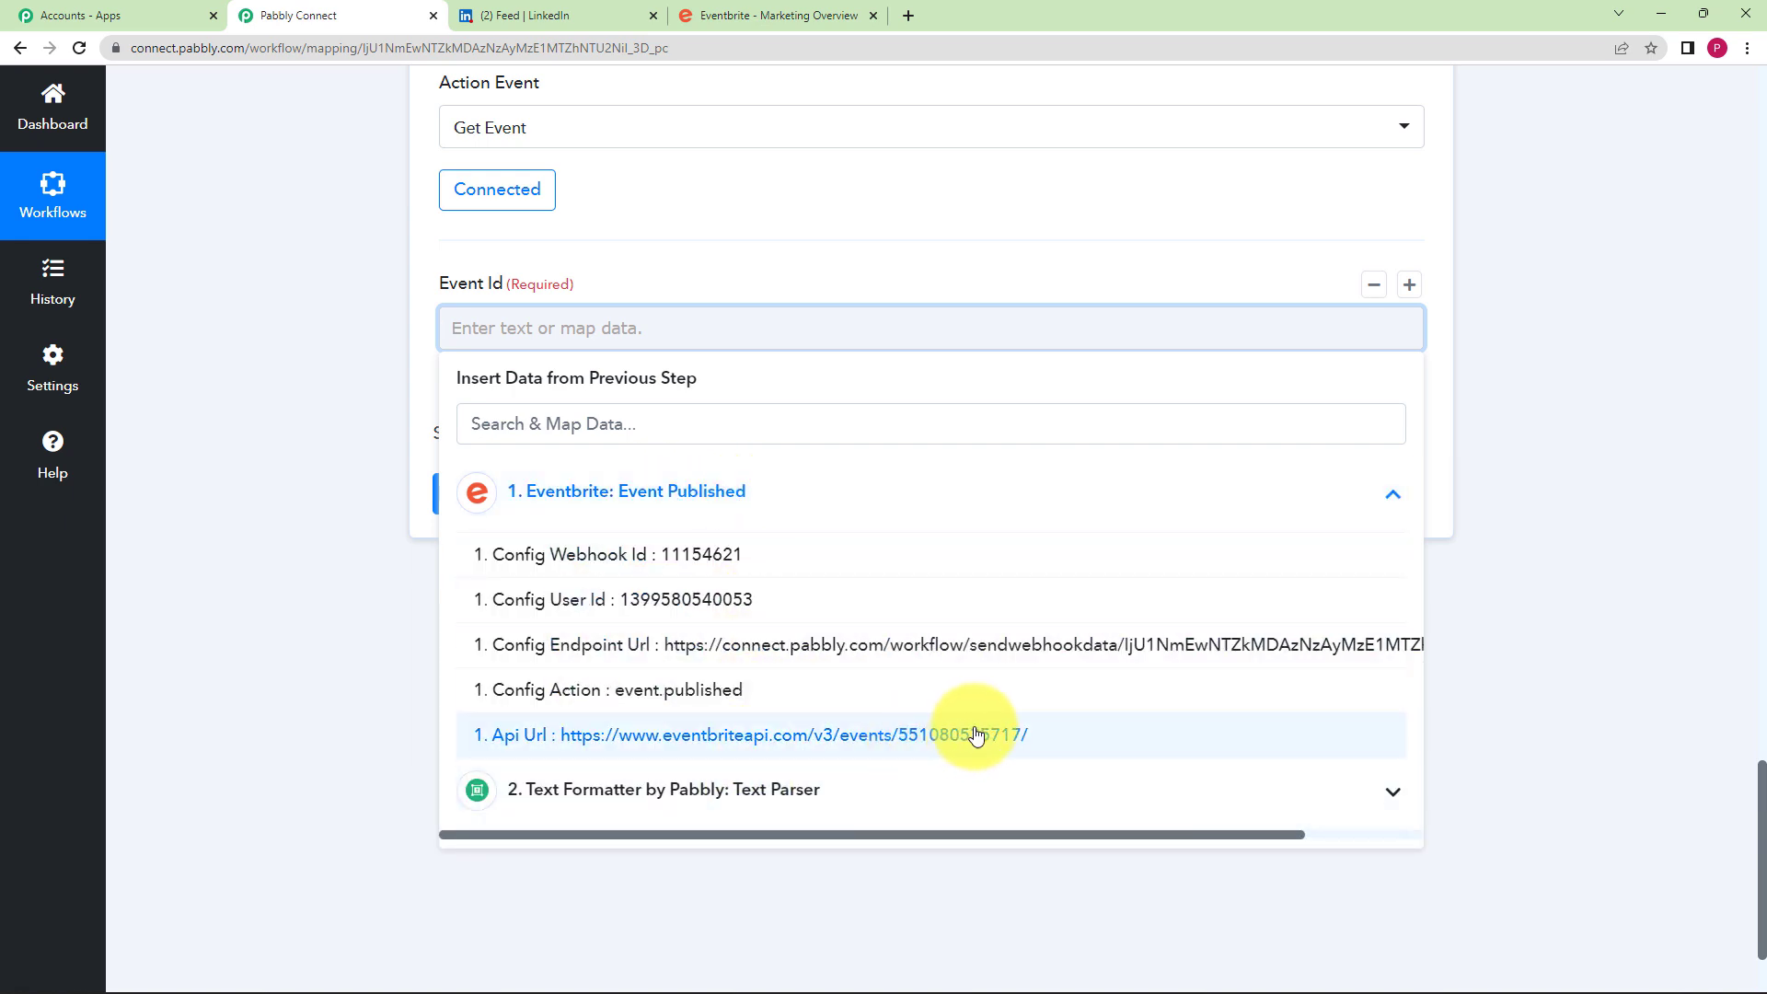
click(383, 626)
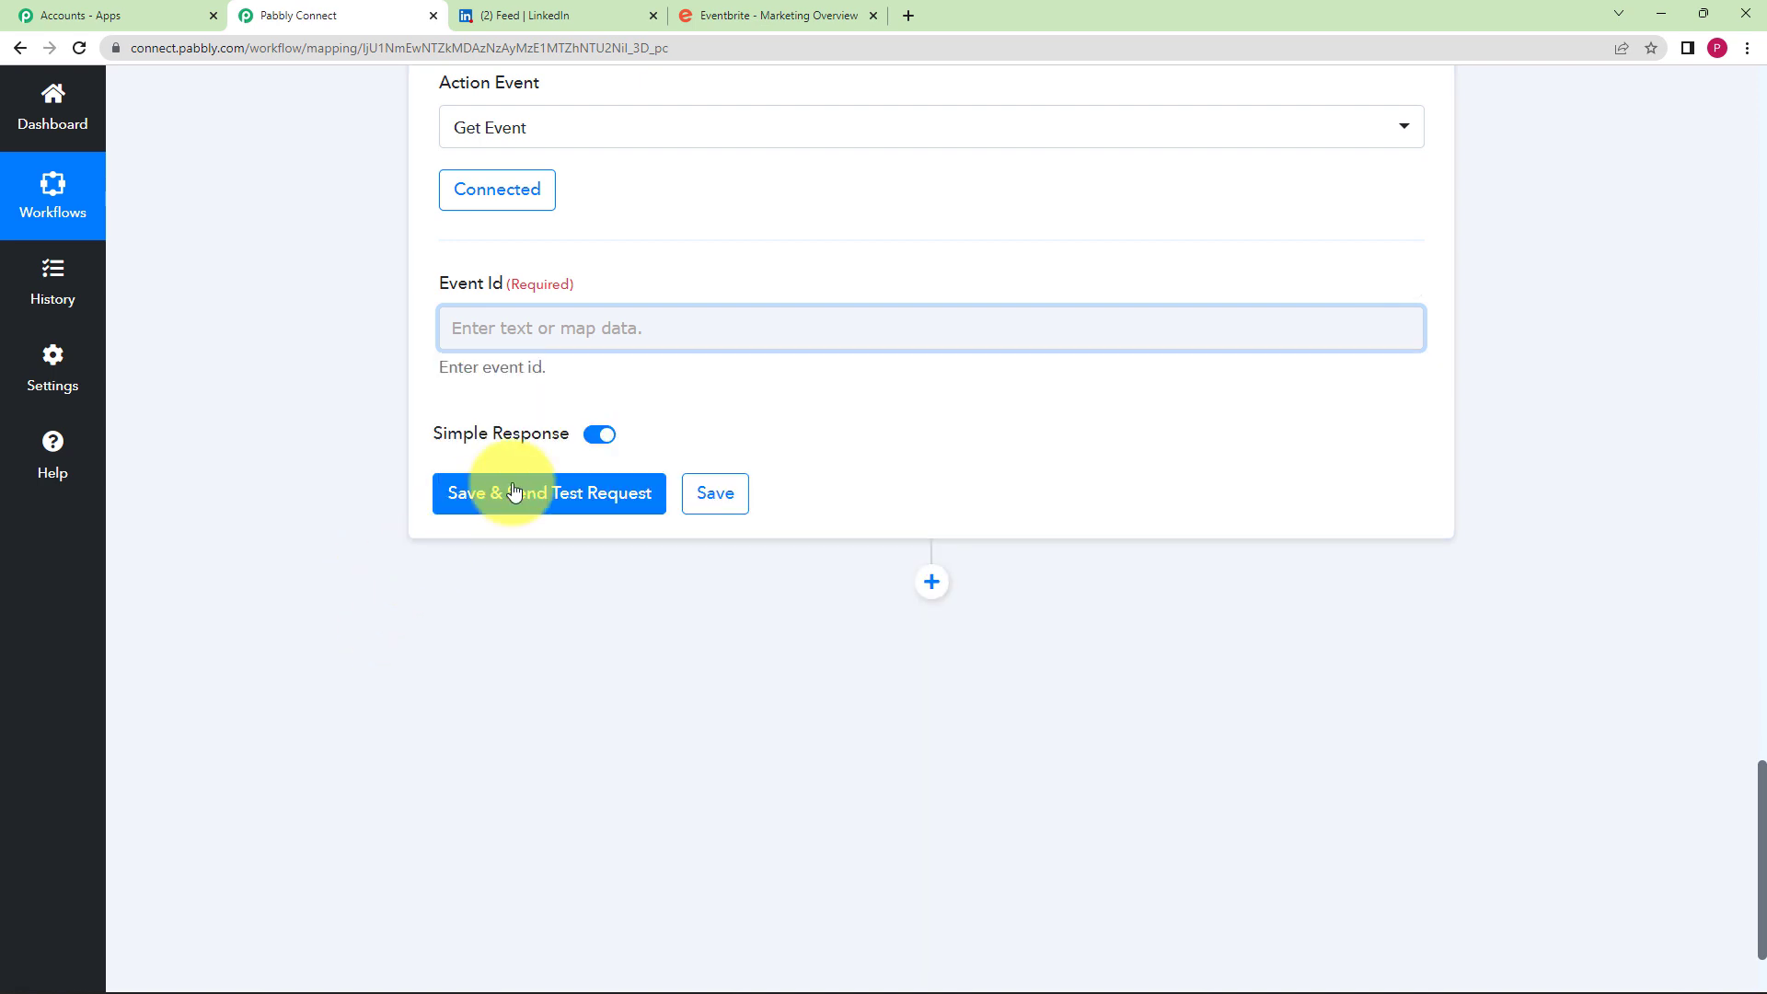
click(537, 333)
click(589, 513)
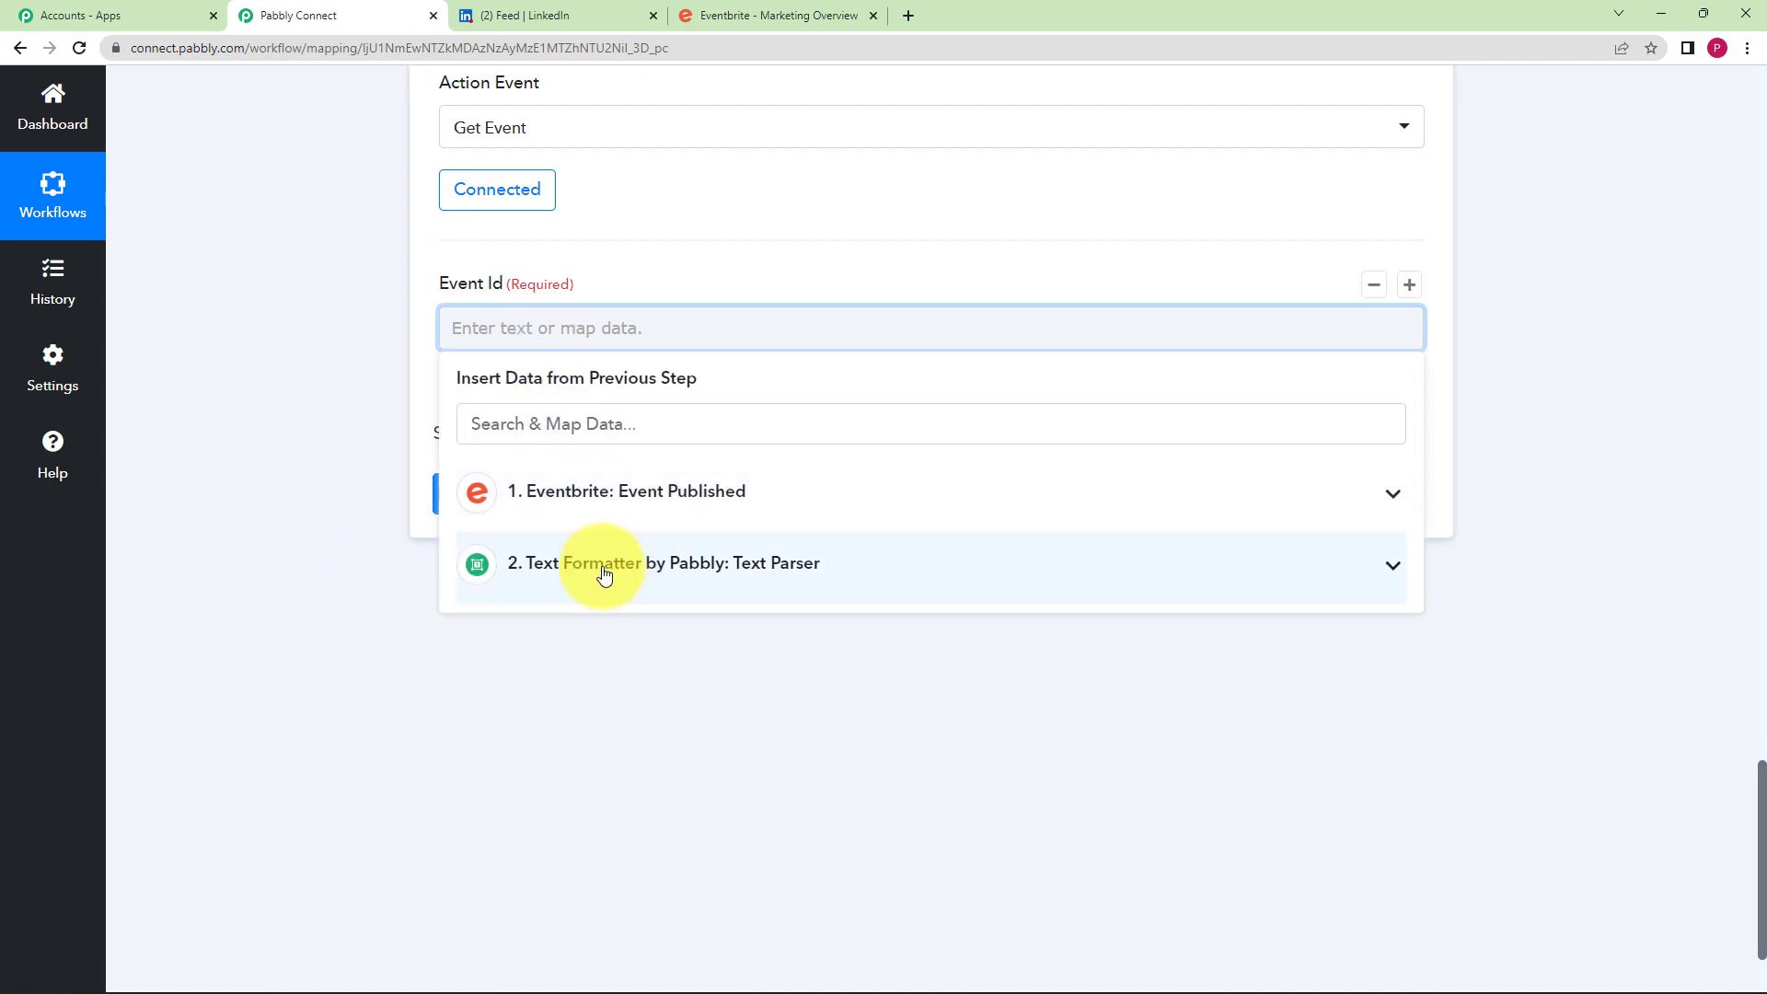
click(587, 574)
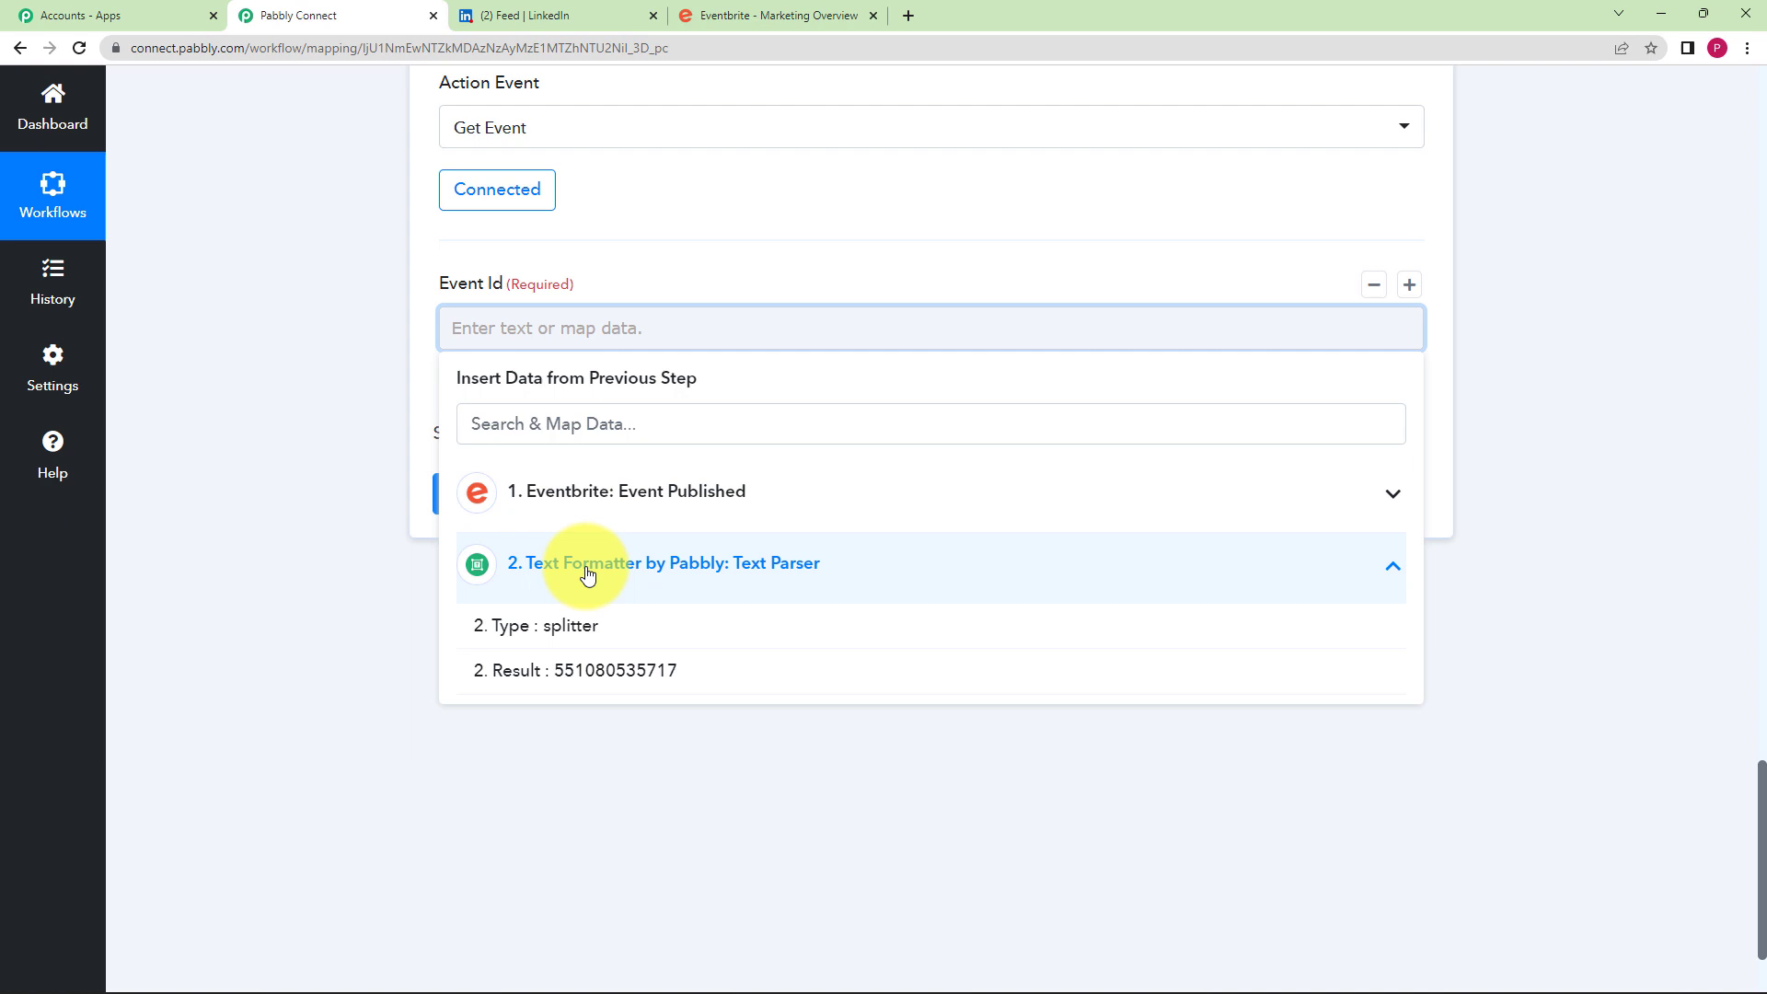
click(576, 682)
click(355, 615)
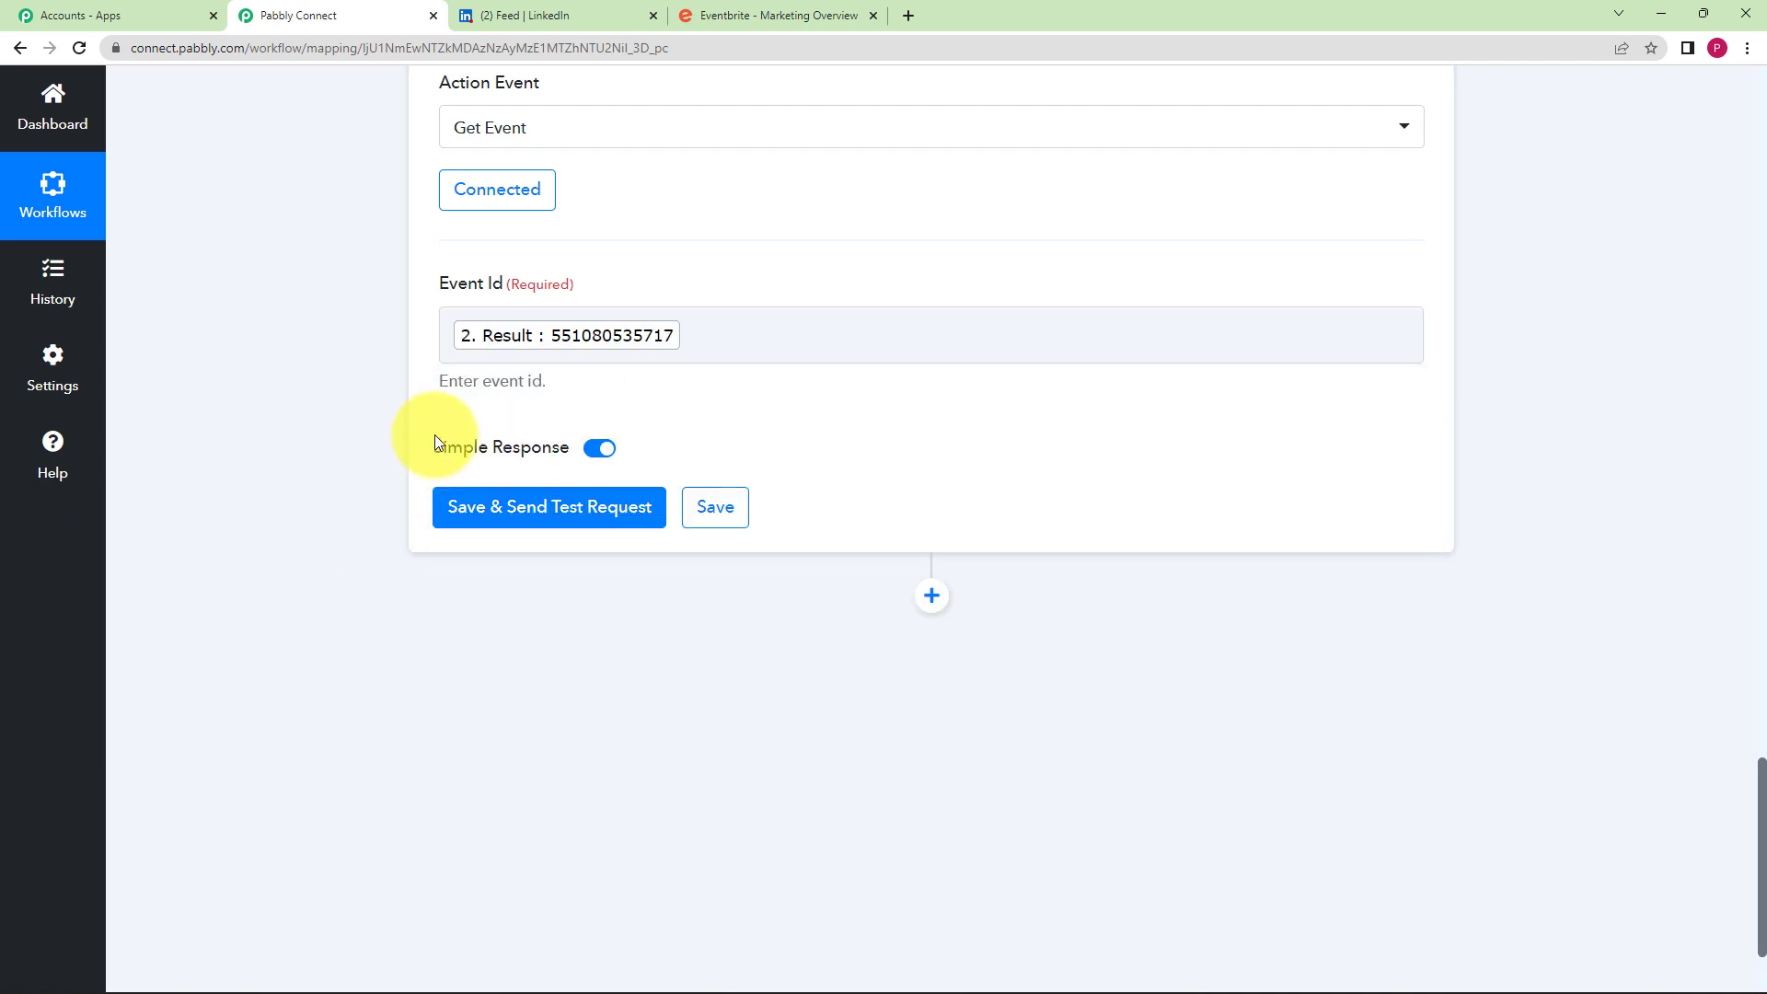
click(467, 506)
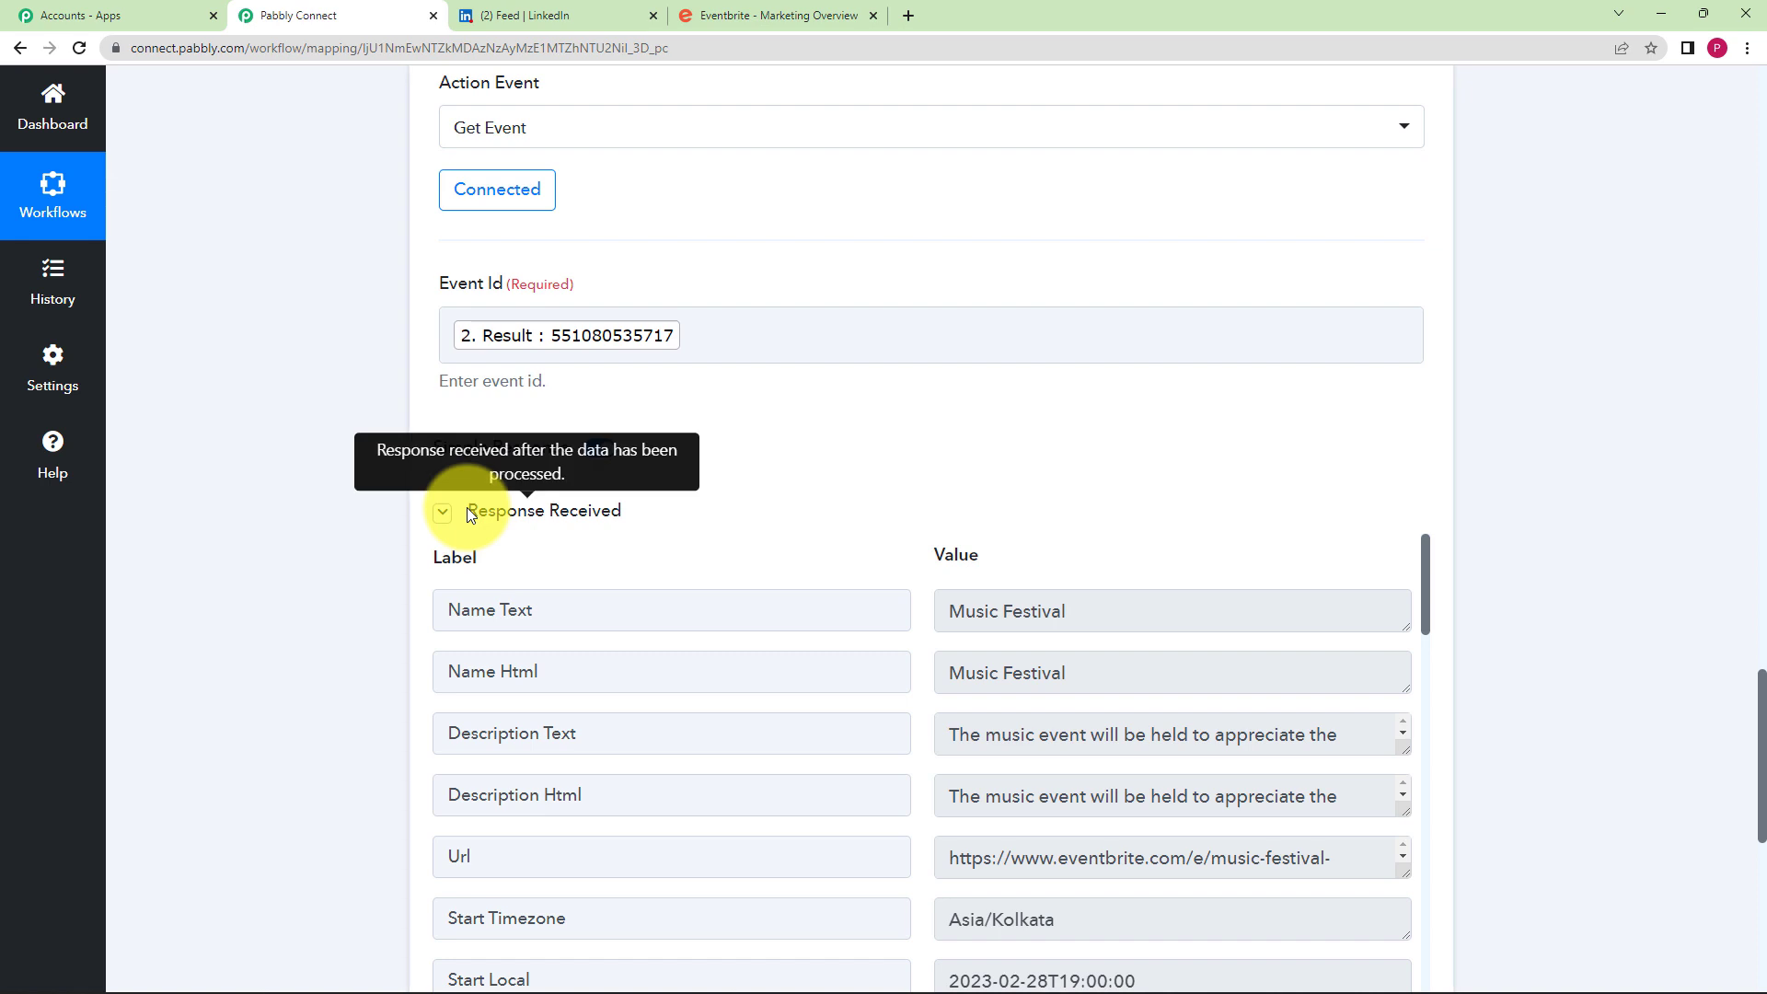
- Review the returned event Url and Start Timezone Asia/Kolkata in the test response
scroll(378, 511, down, 3)
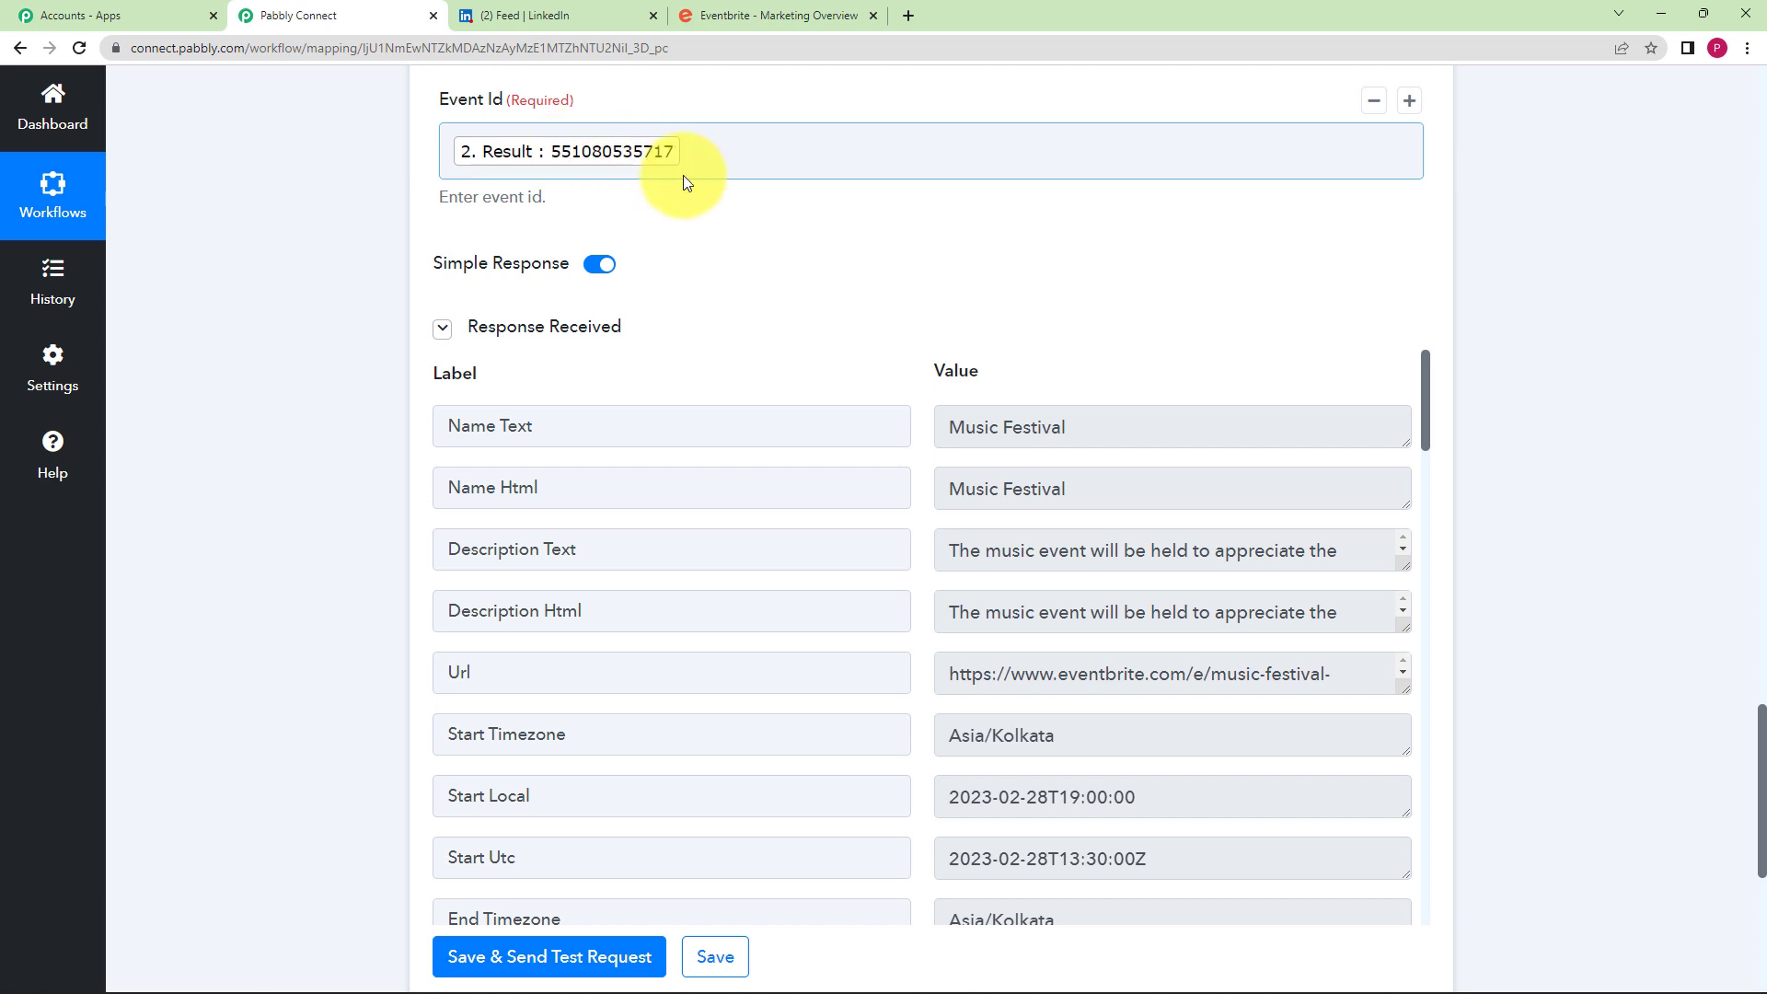
scroll(714, 258, down, 3)
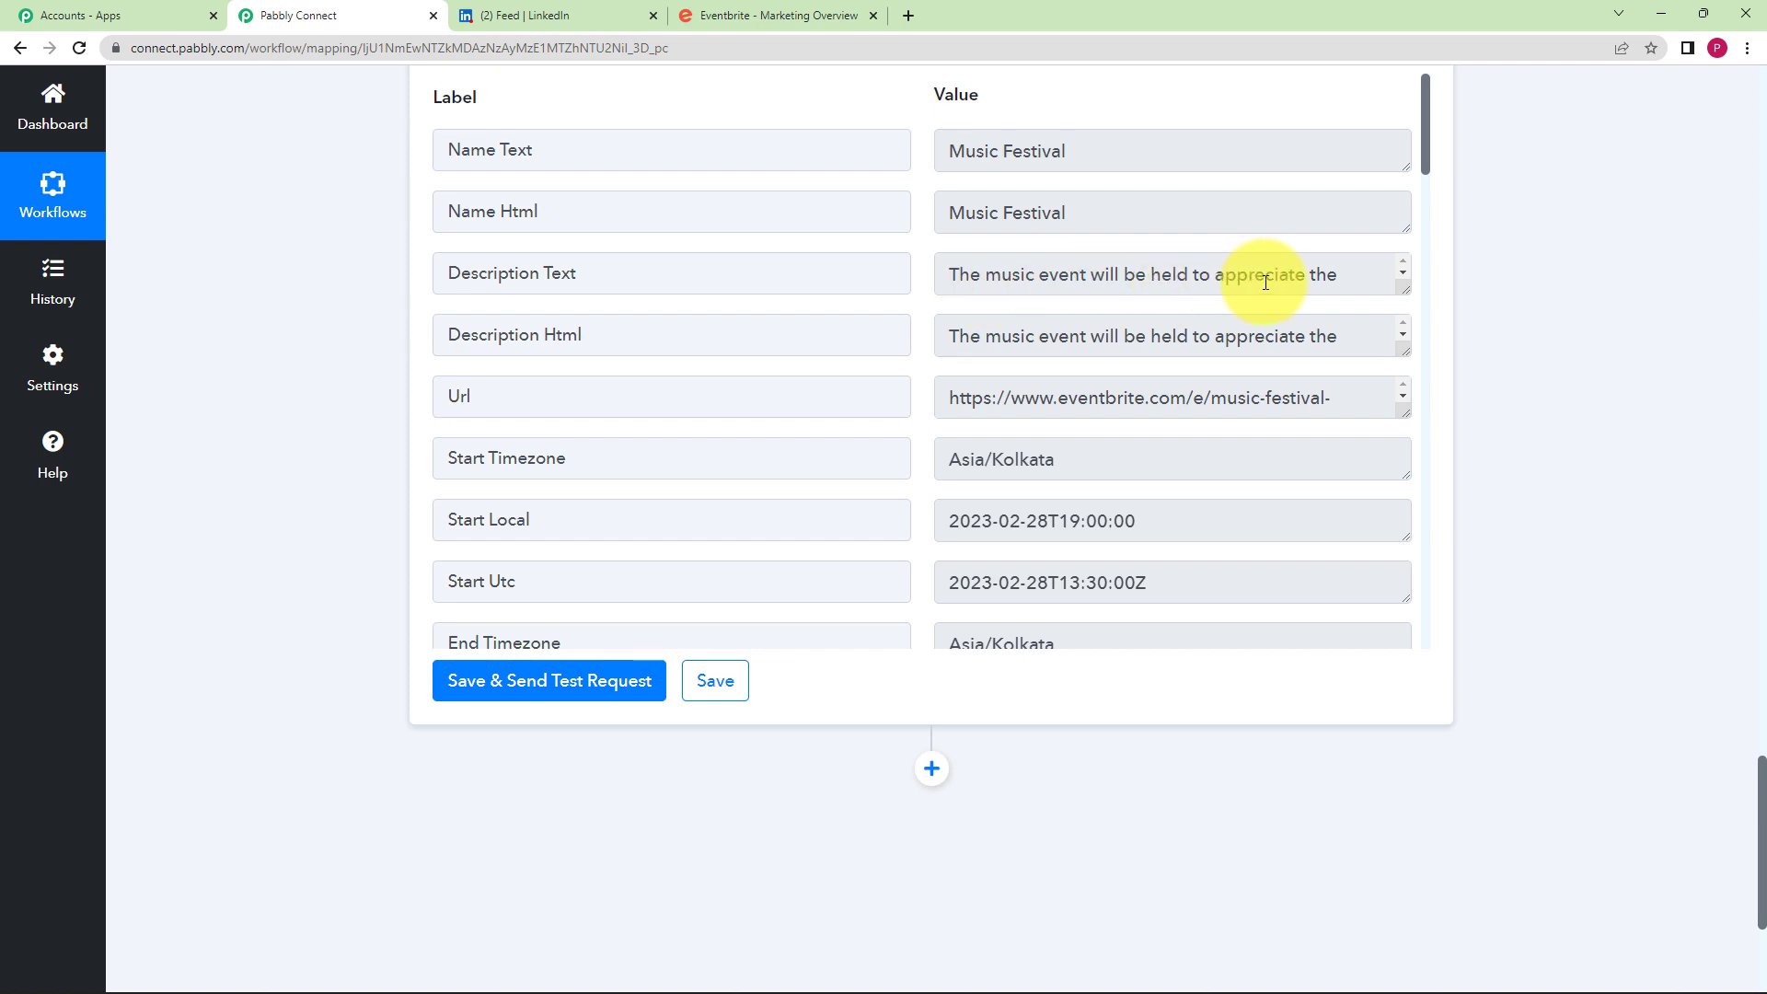
drag(973, 398, 1362, 394)
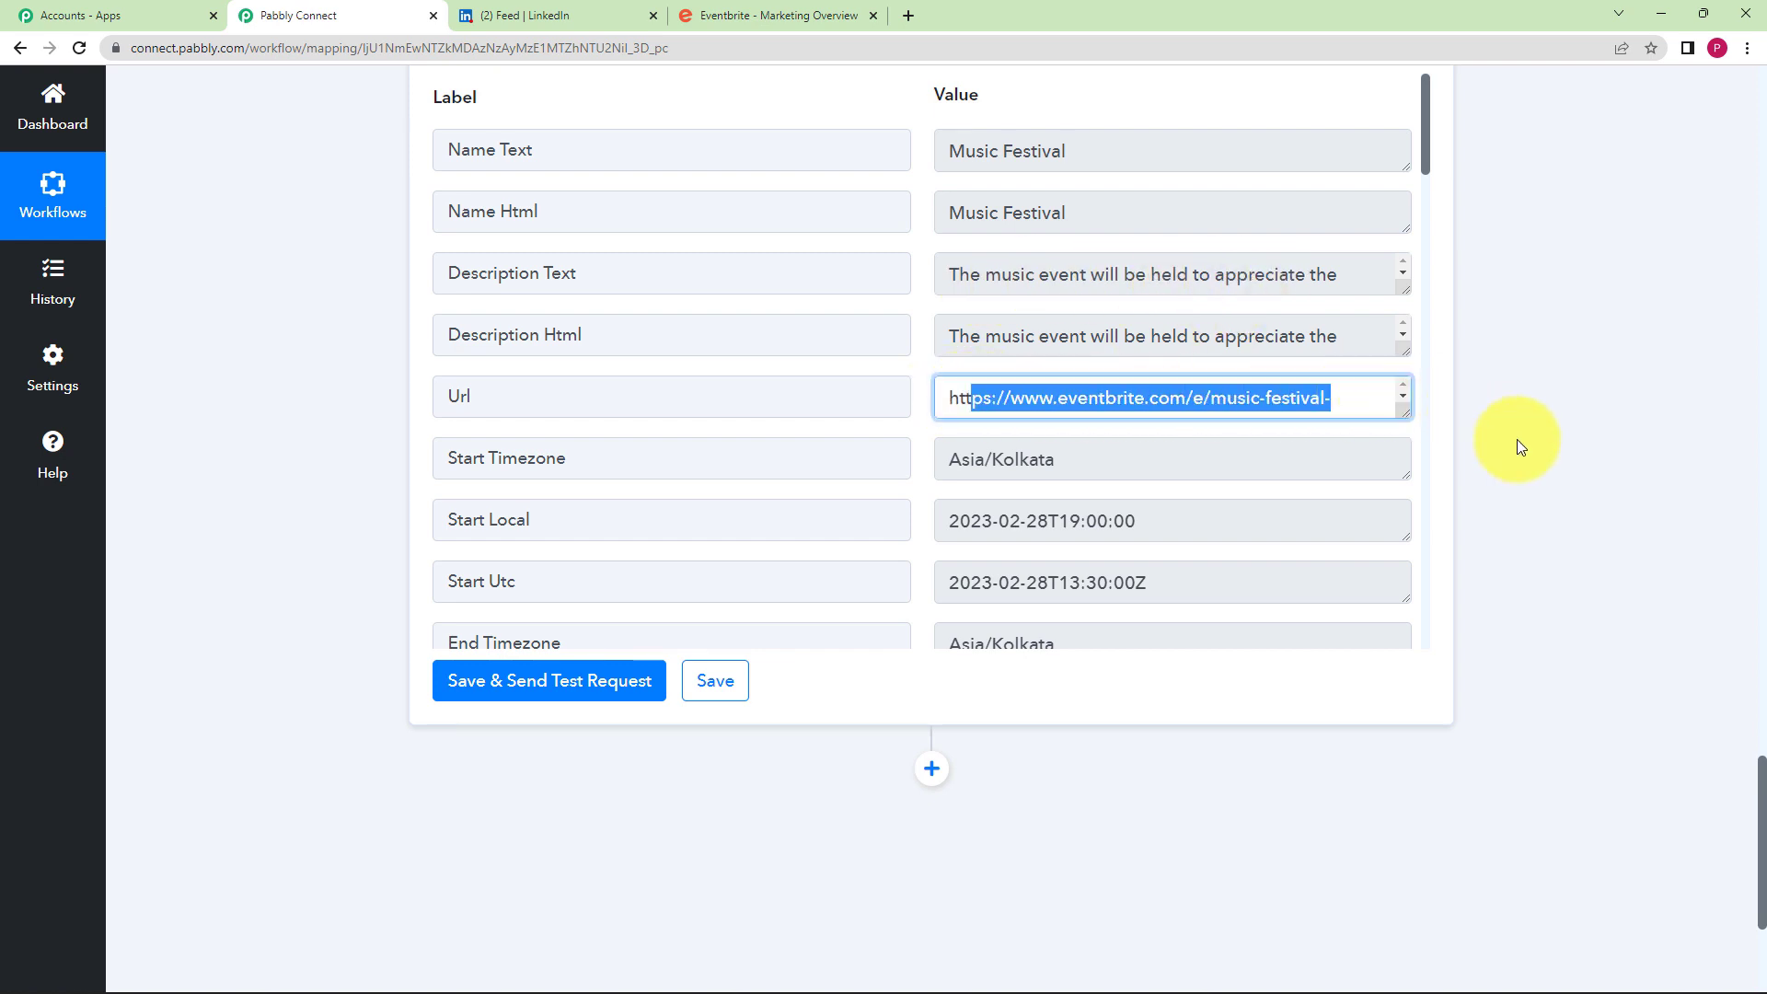
drag(938, 458, 1114, 467)
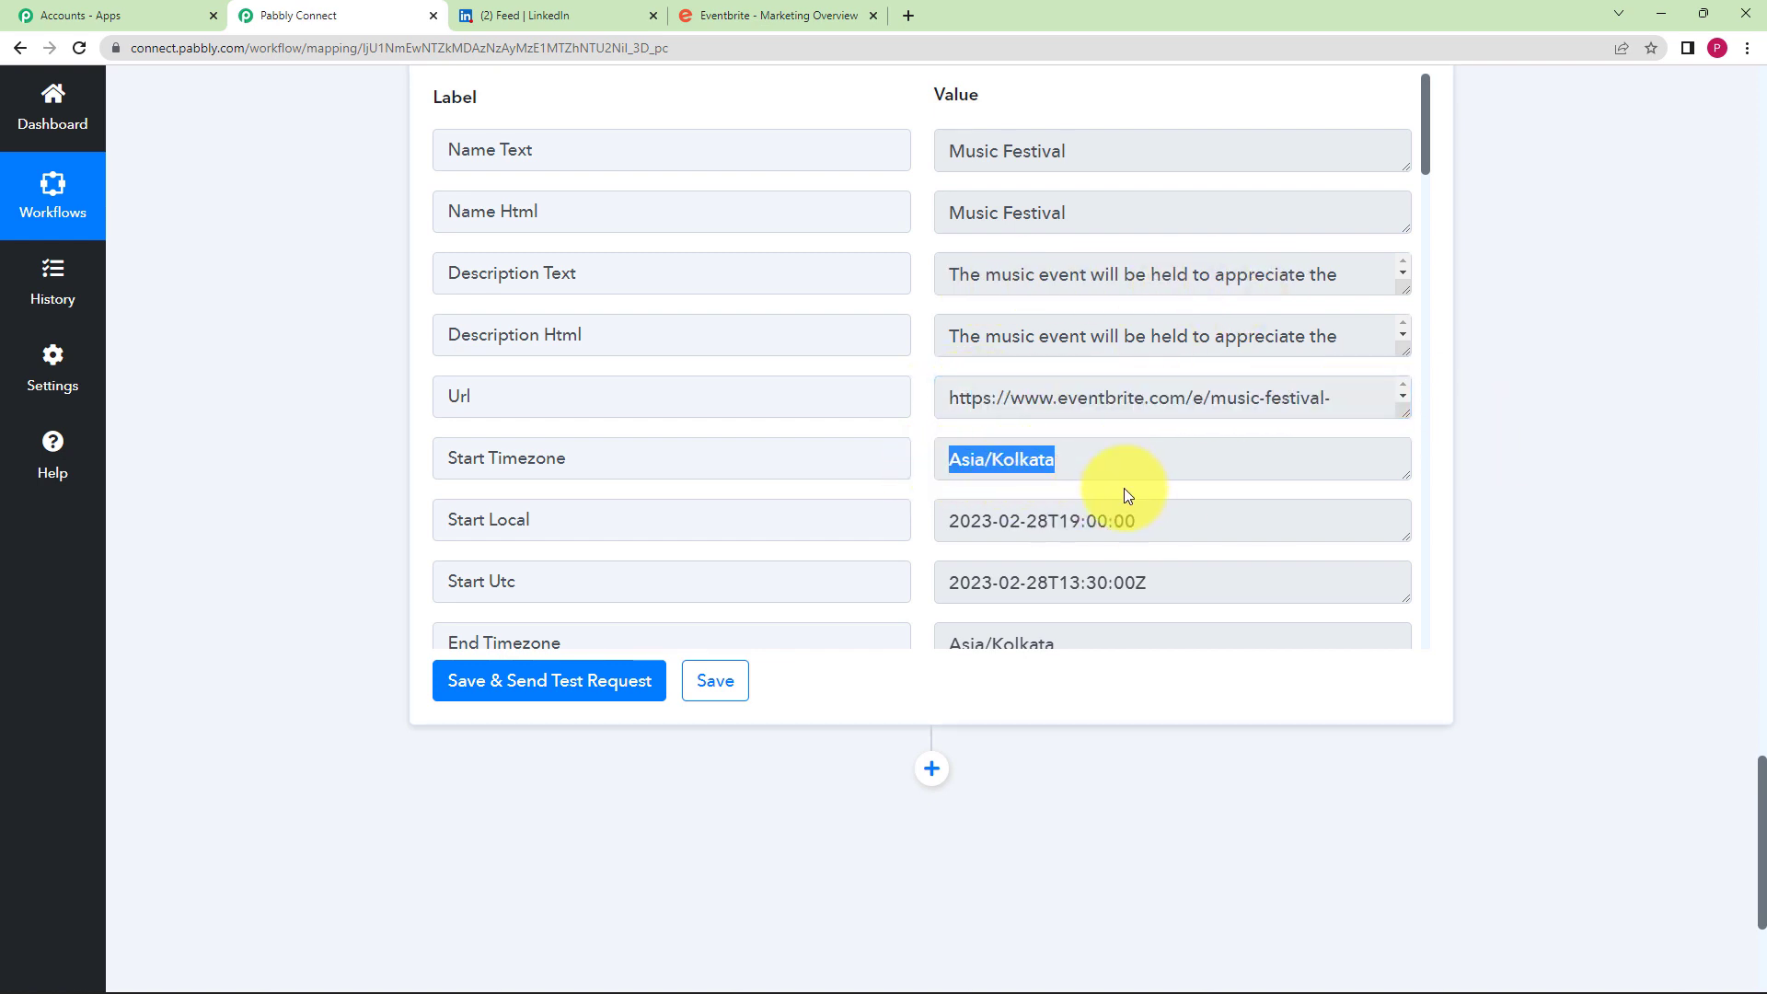
scroll(1124, 487, down, 2)
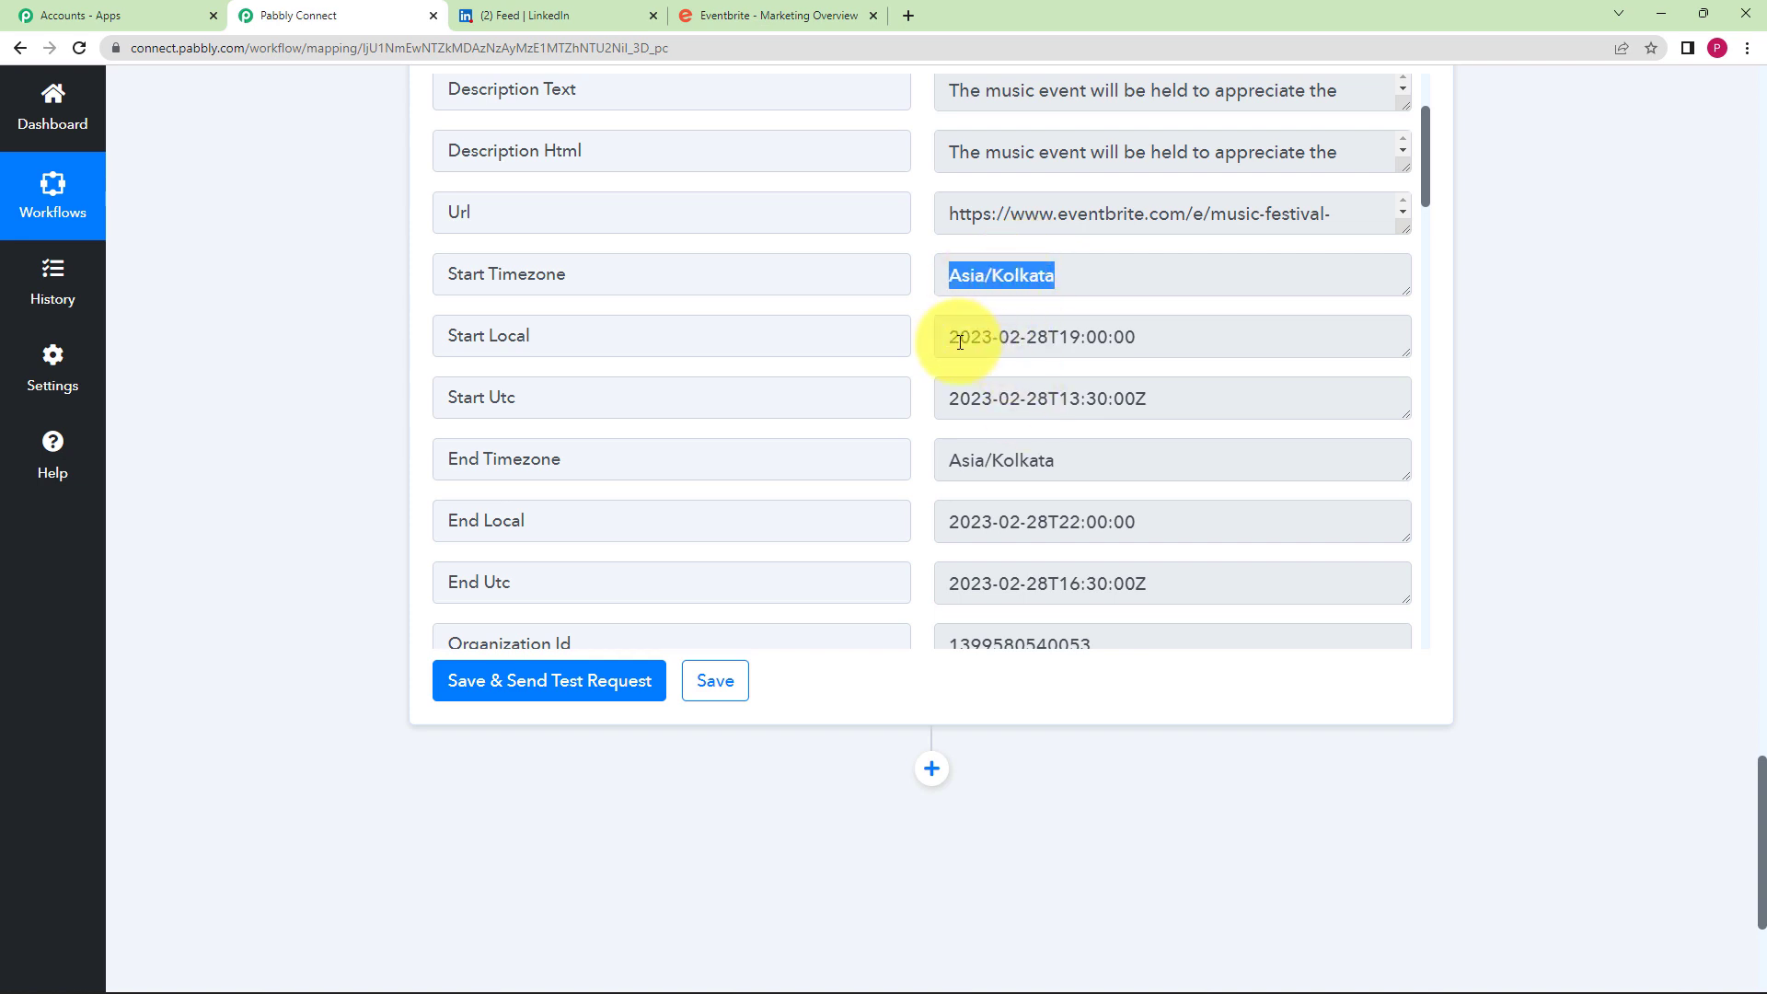
scroll(977, 431, down, 10)
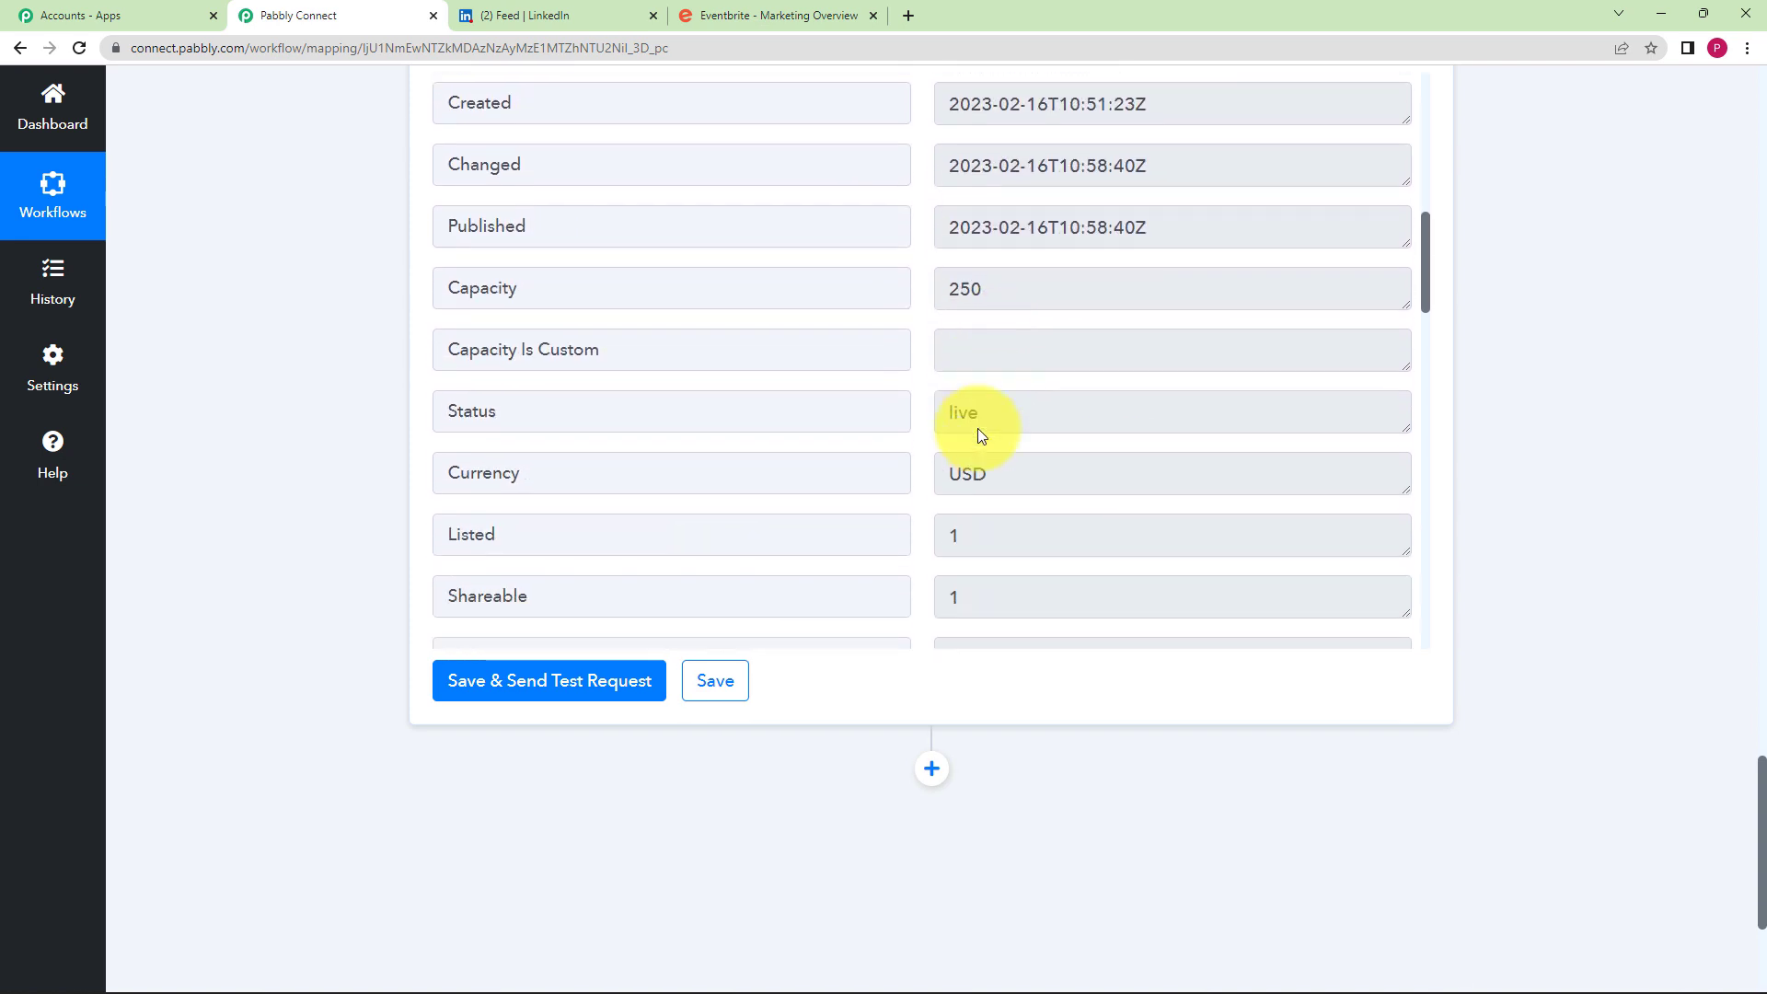
scroll(977, 431, down, 7)
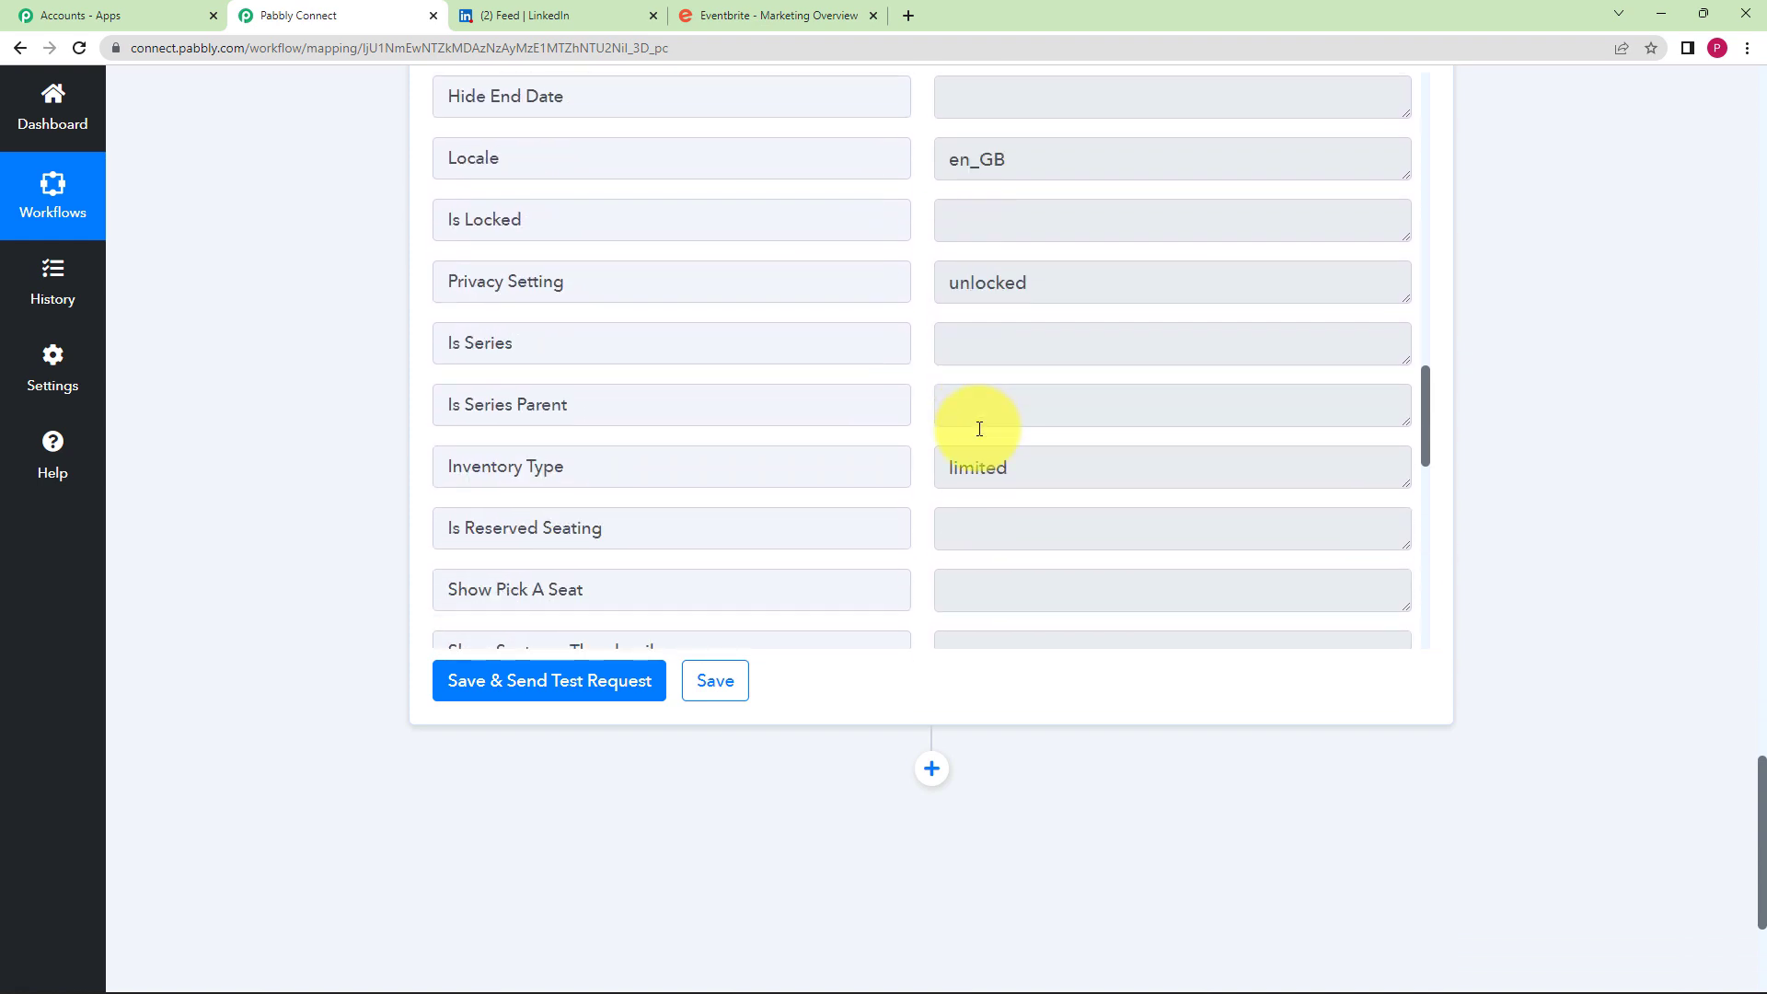
scroll(977, 428, down, 6)
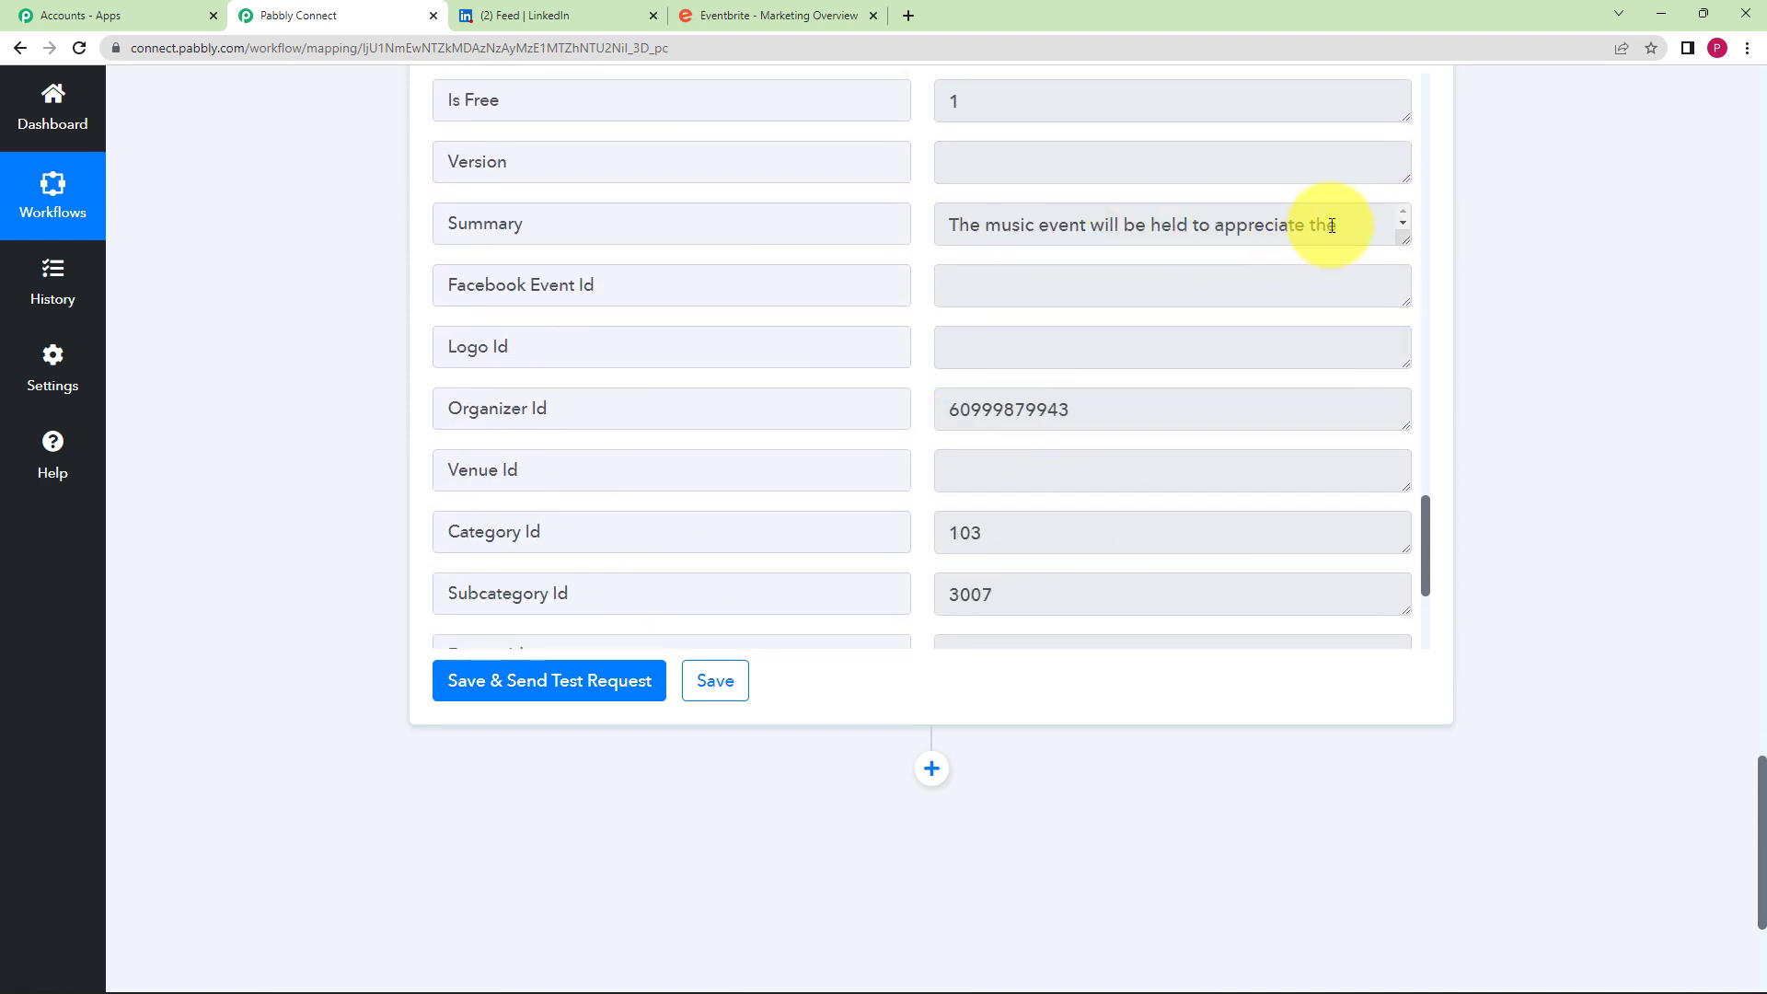
- Check the Summary and Logo Id values, then save the Get Event step and confirm
click(1351, 231)
click(1077, 348)
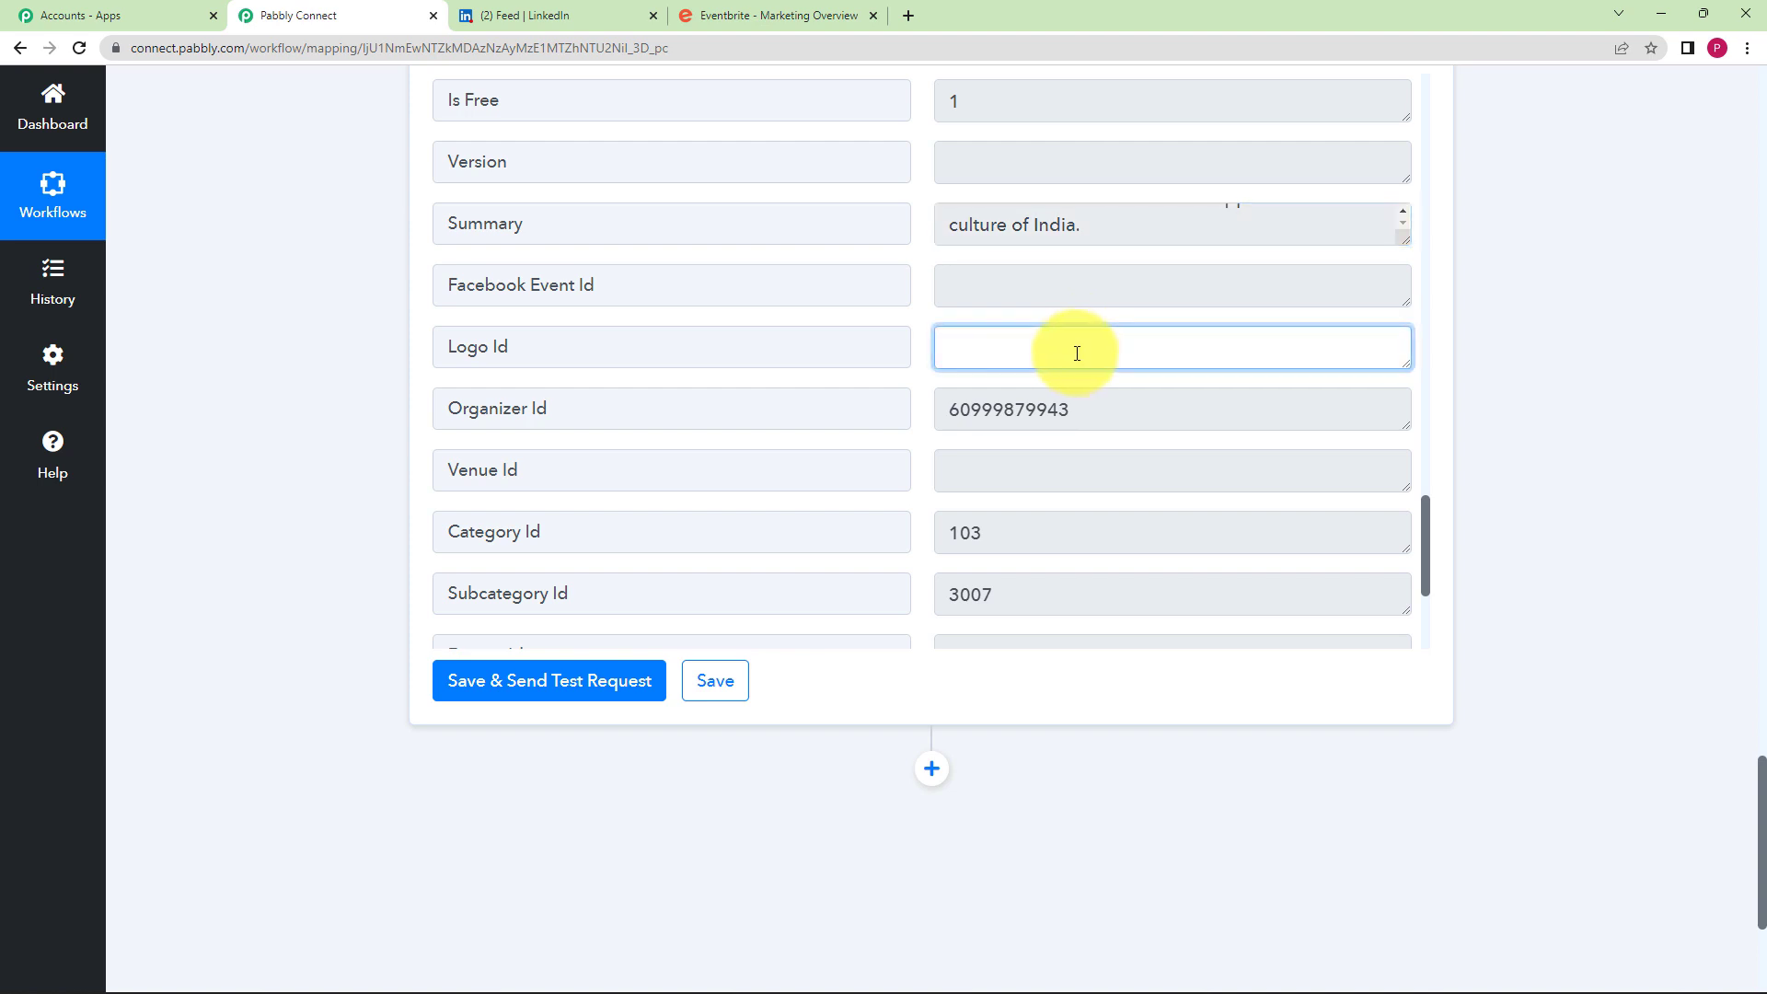
scroll(1076, 354, down, 2)
scroll(1076, 354, down, 1)
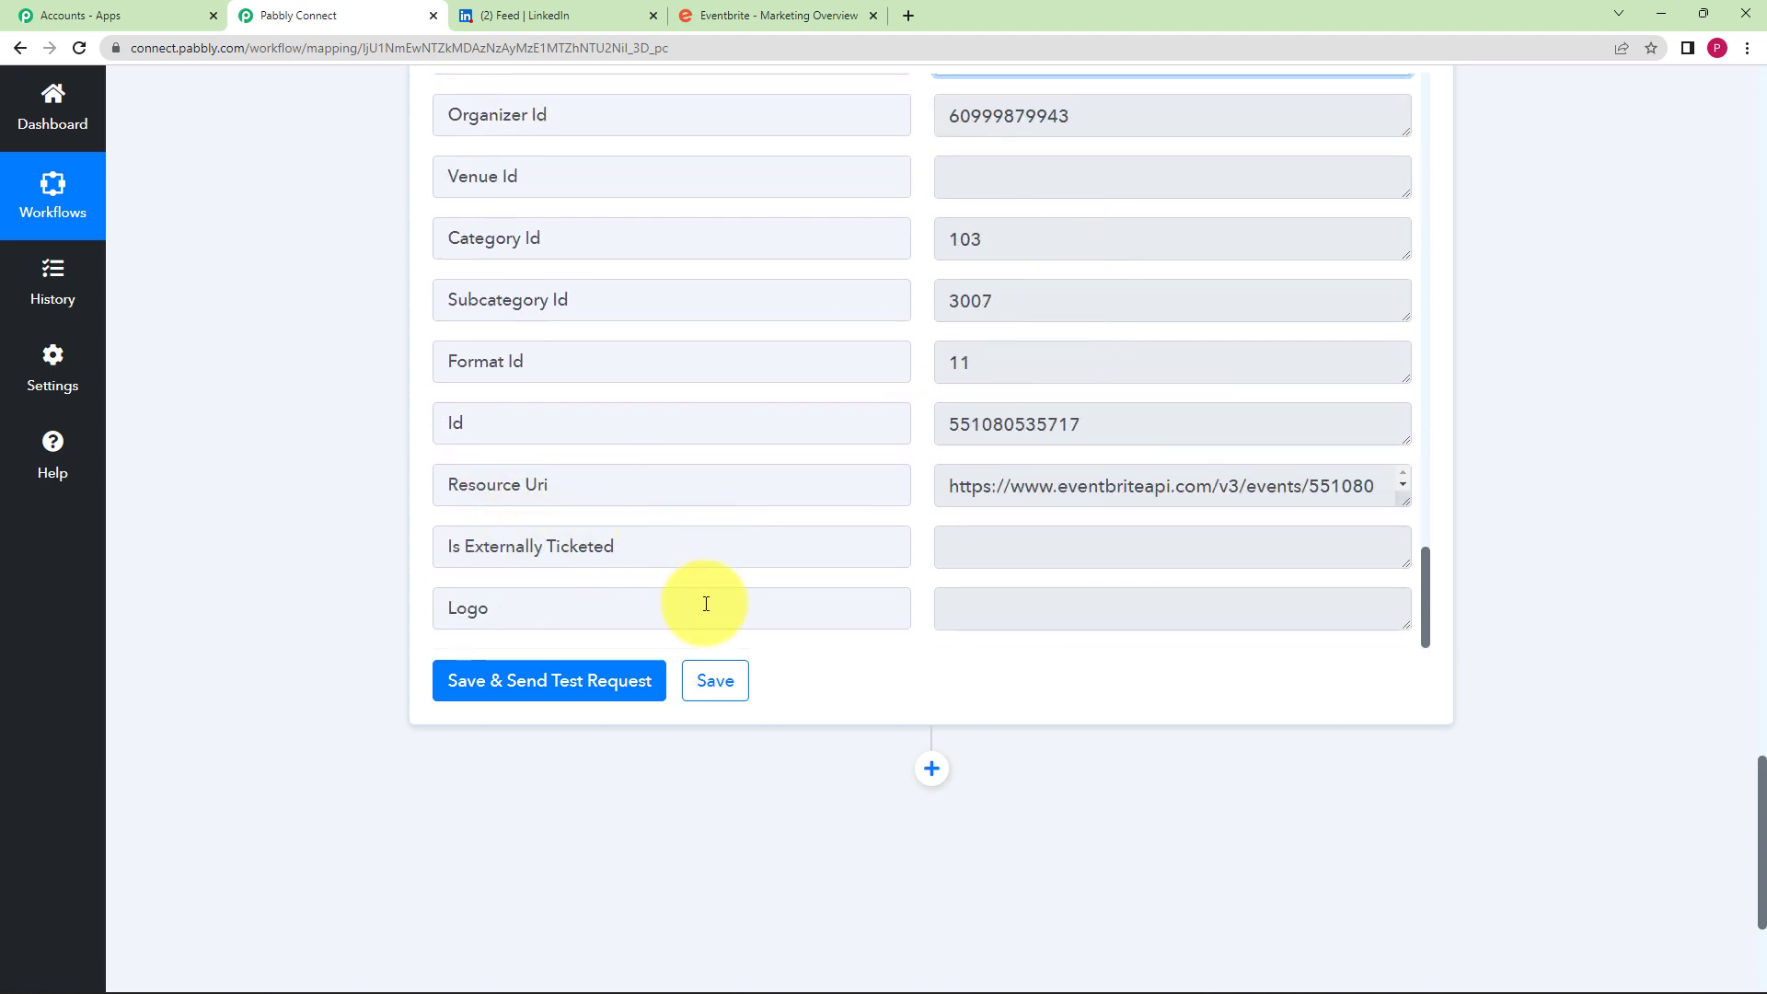
click(718, 681)
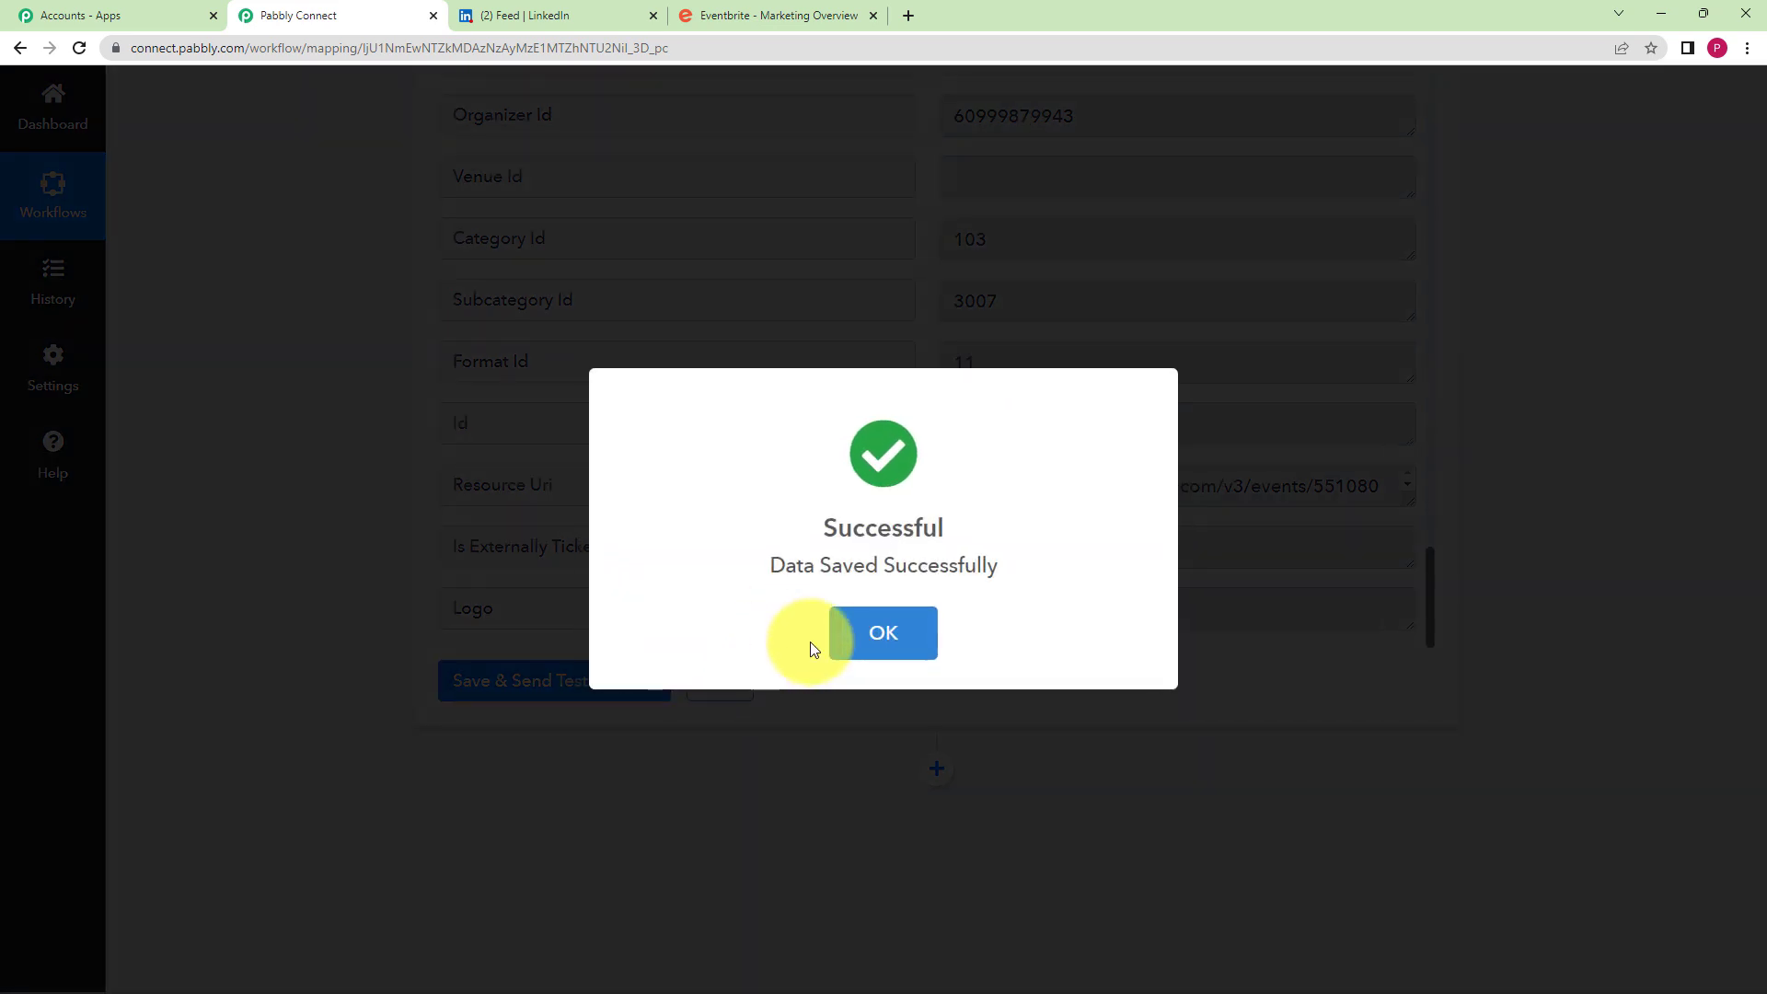
click(885, 623)
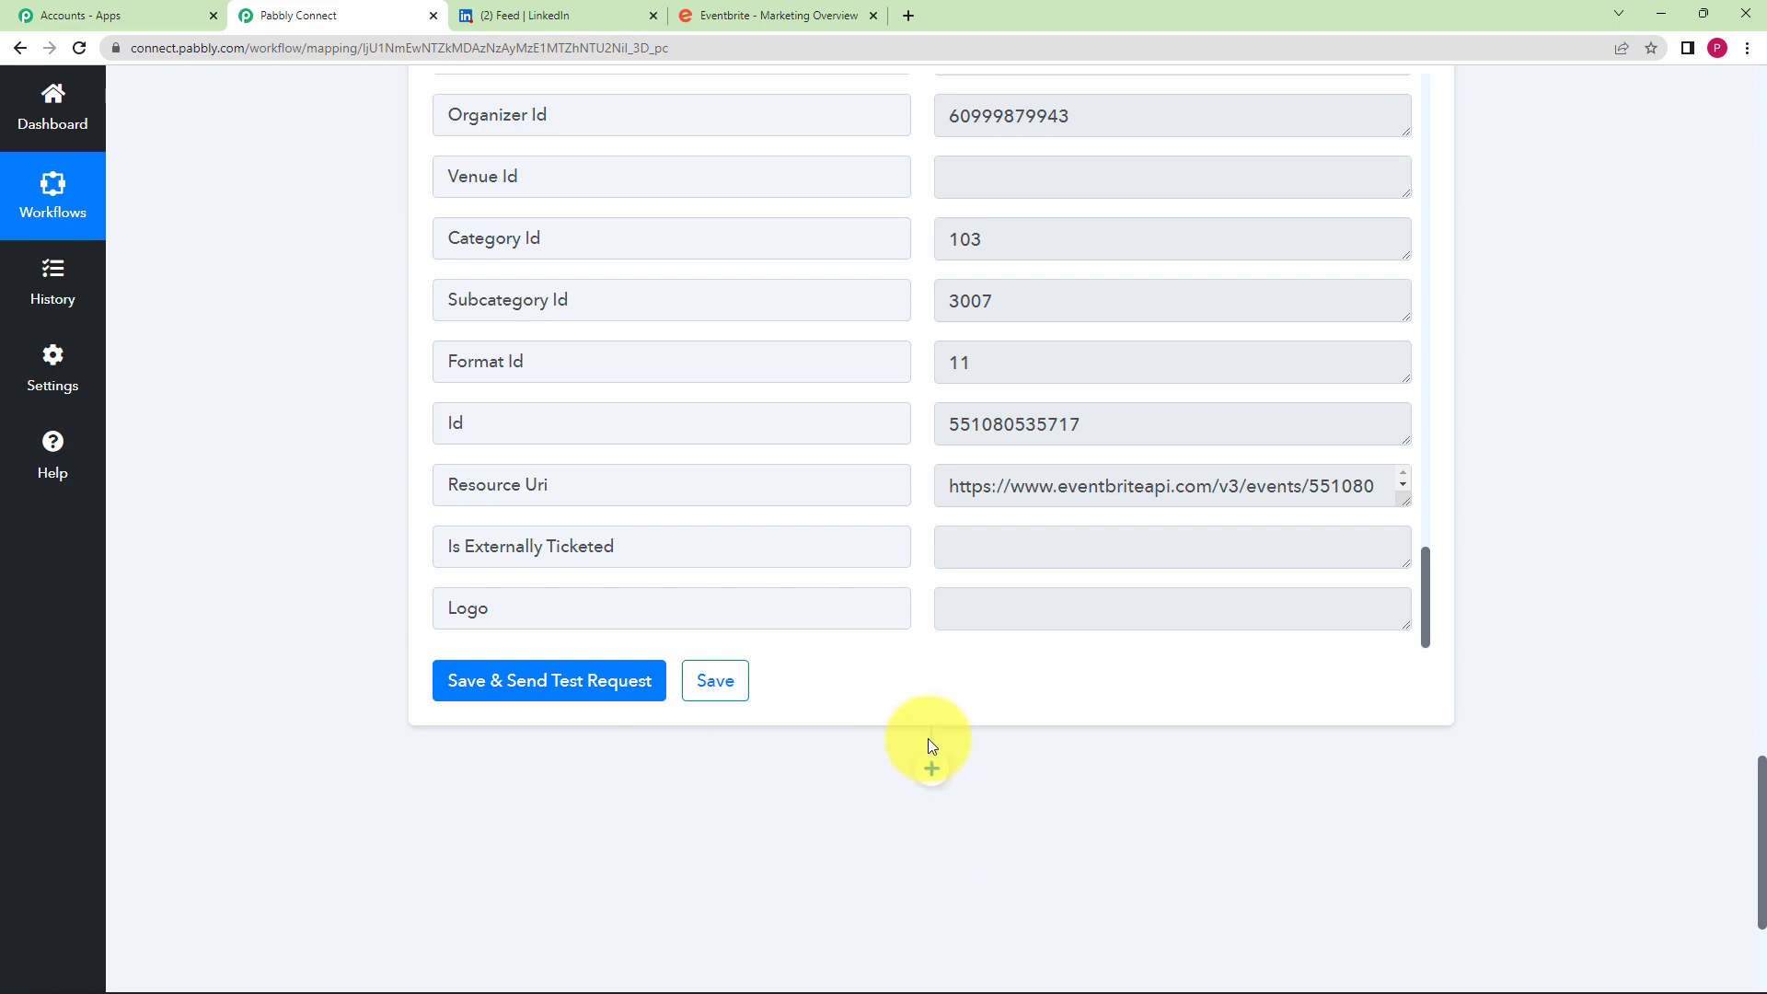
- Add a LinkedIn action step after the Eventbrite steps using the Share an Article or URL event, ready to connect
click(931, 768)
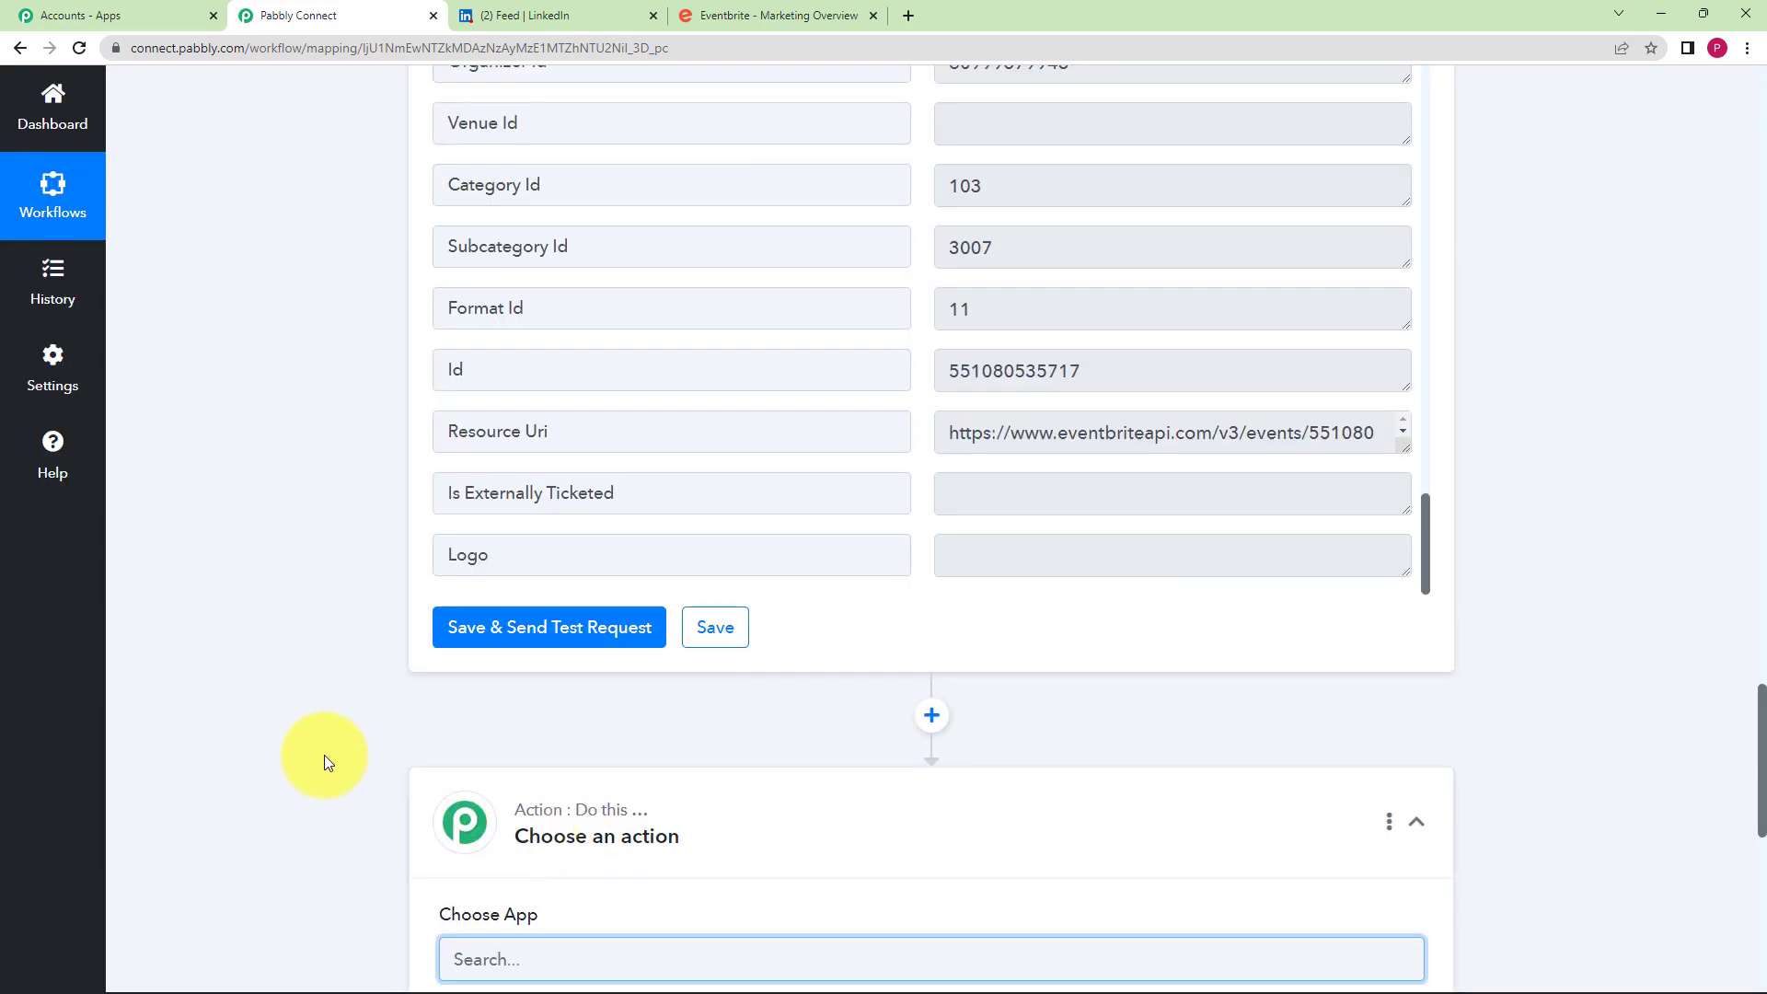
text(linked)
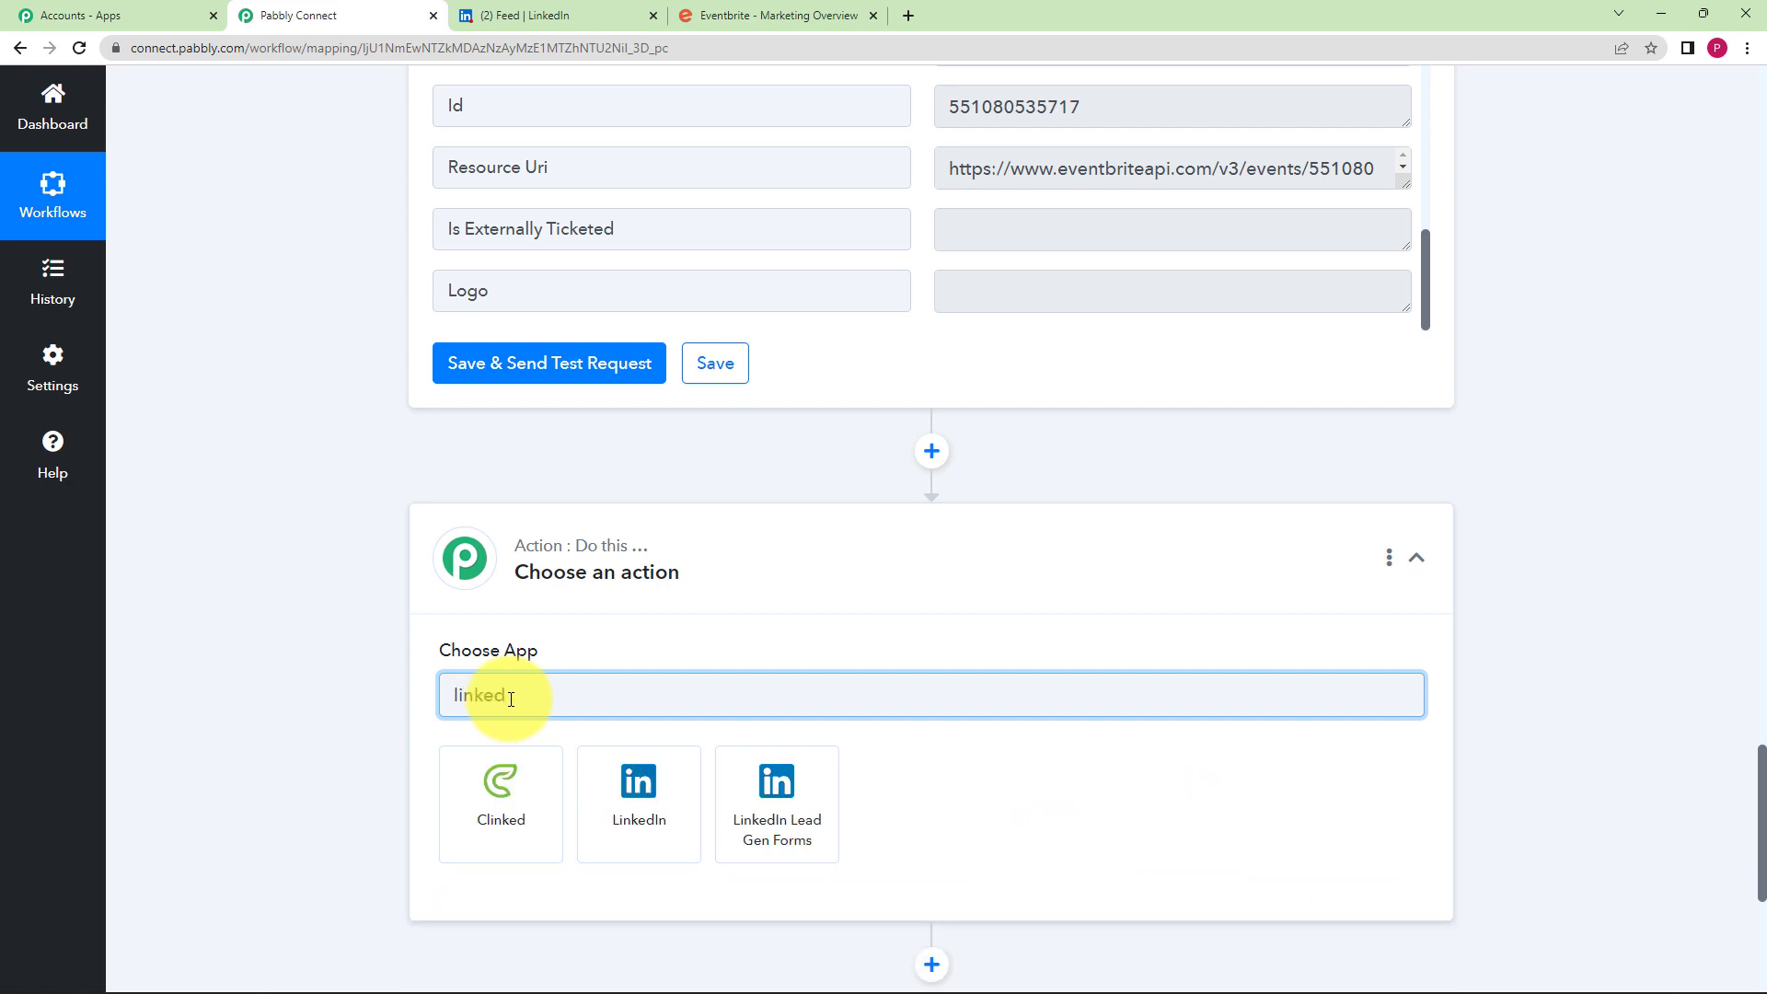
click(639, 791)
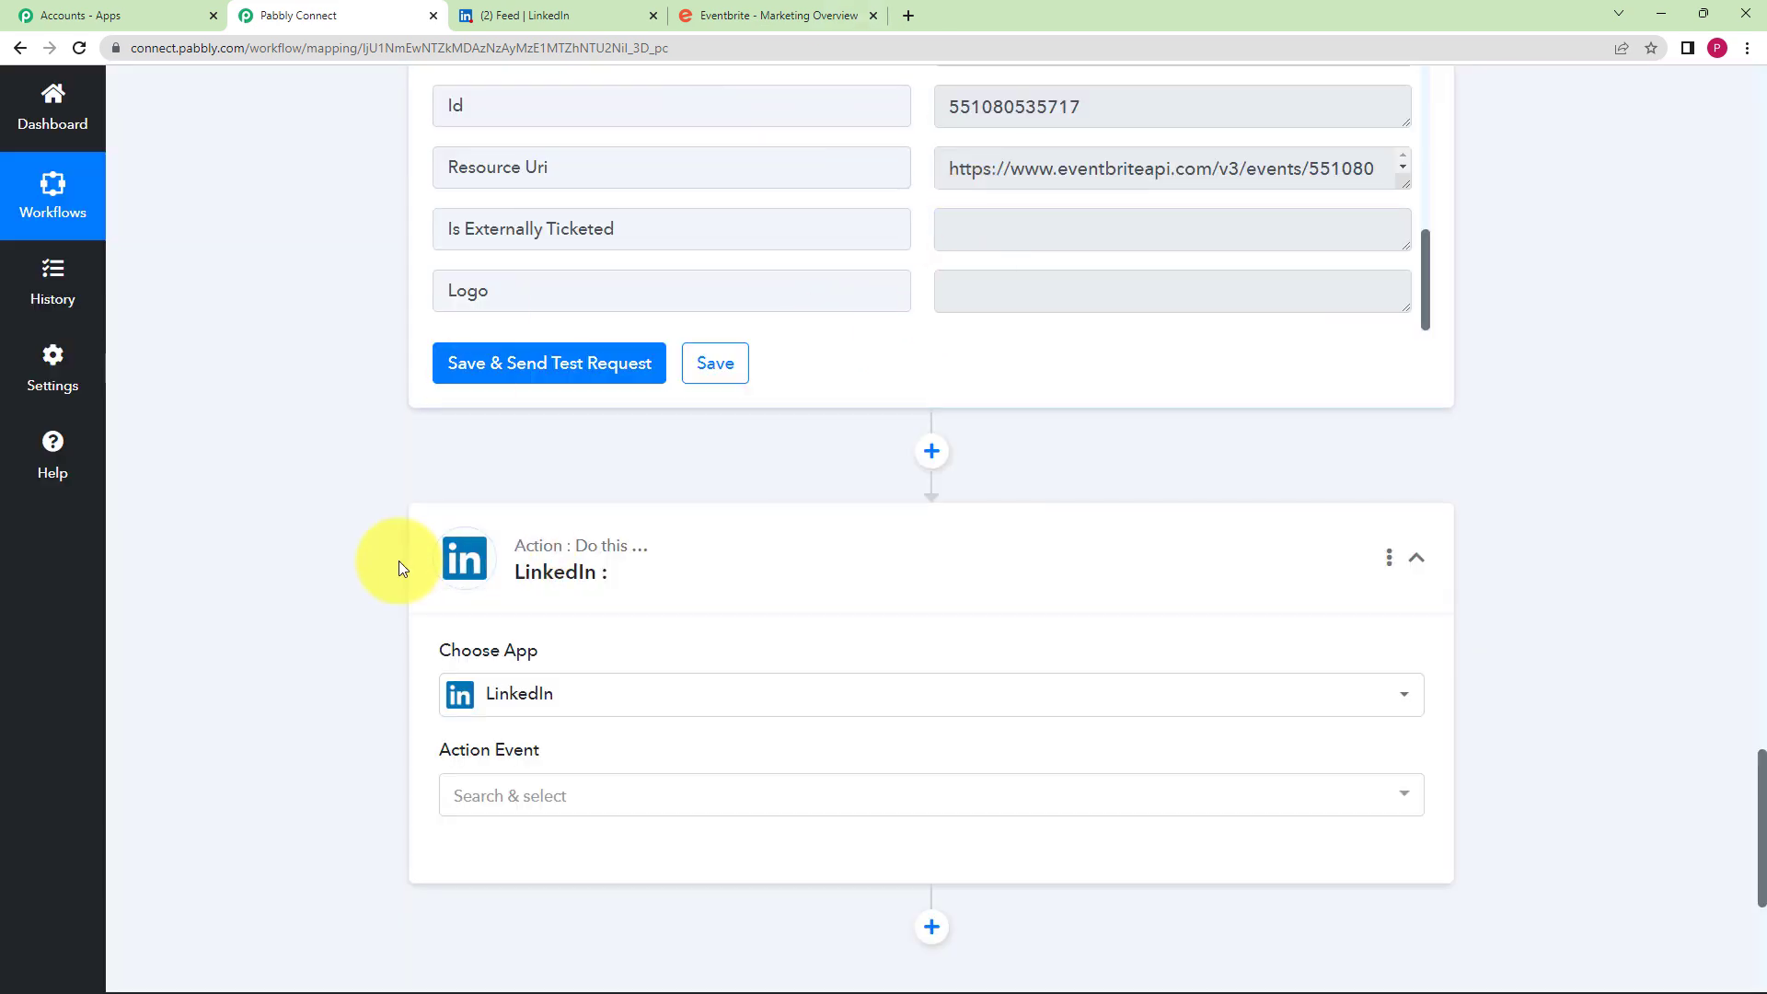
scroll(378, 659, down, 3)
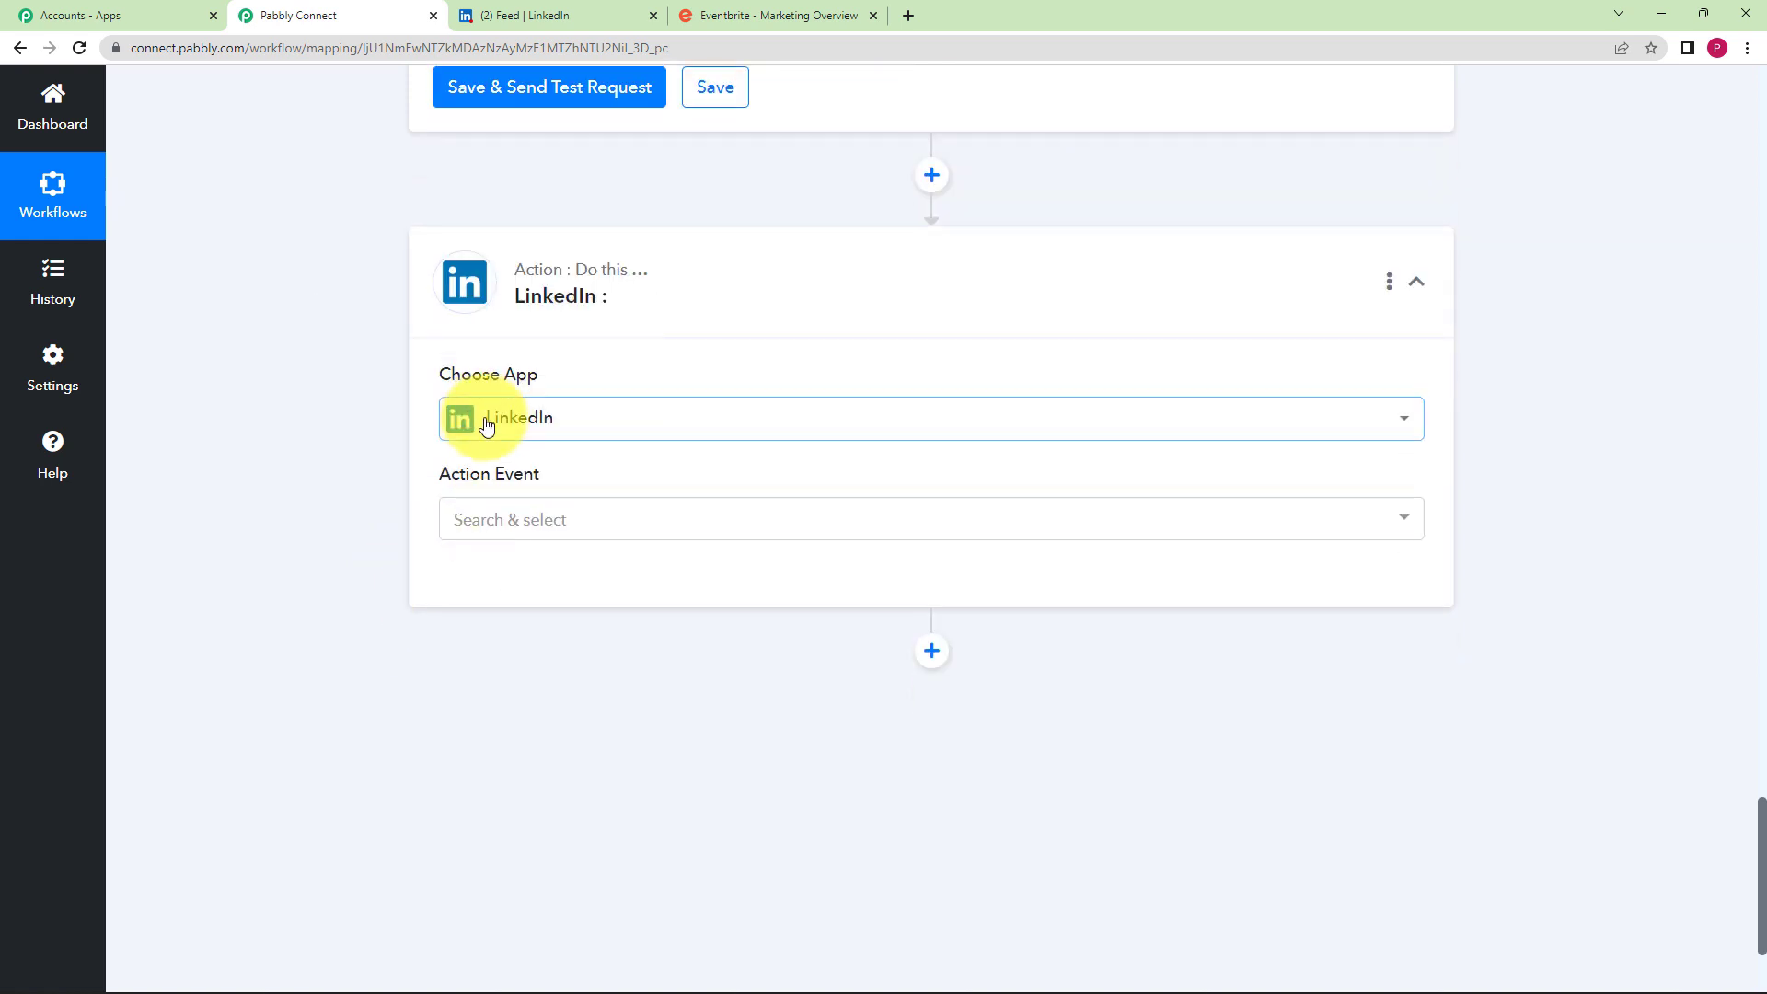
click(559, 523)
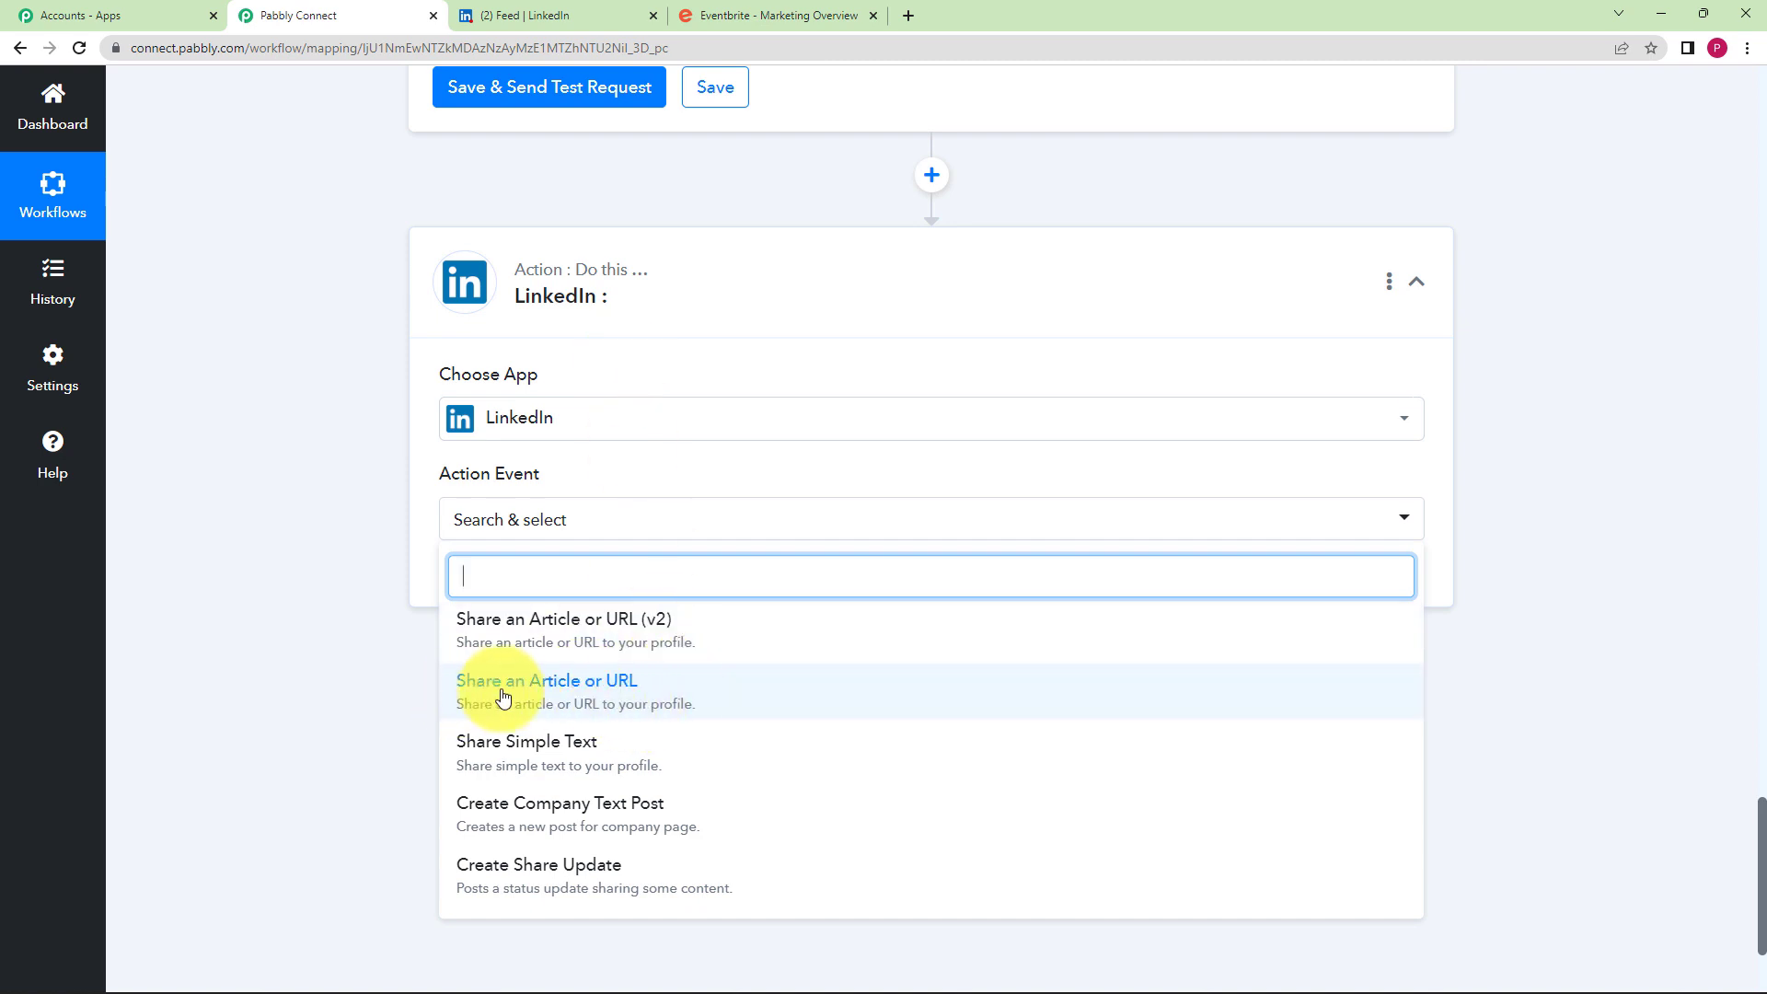
click(601, 699)
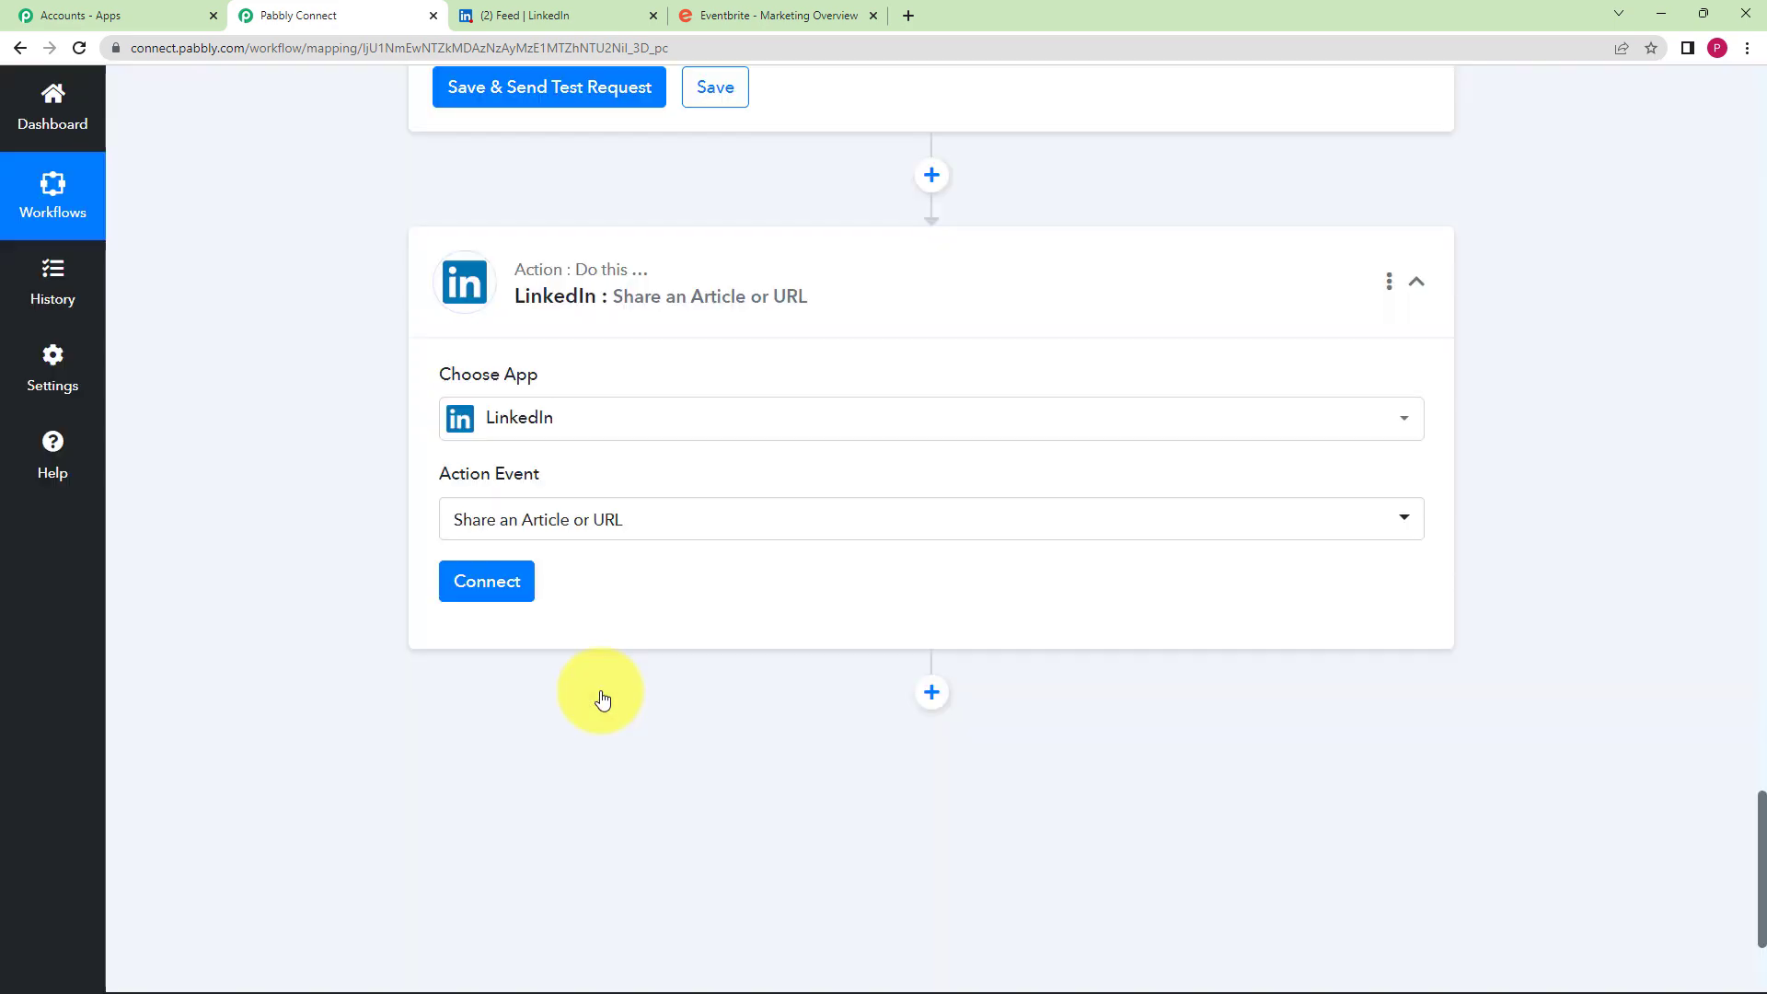
click(497, 590)
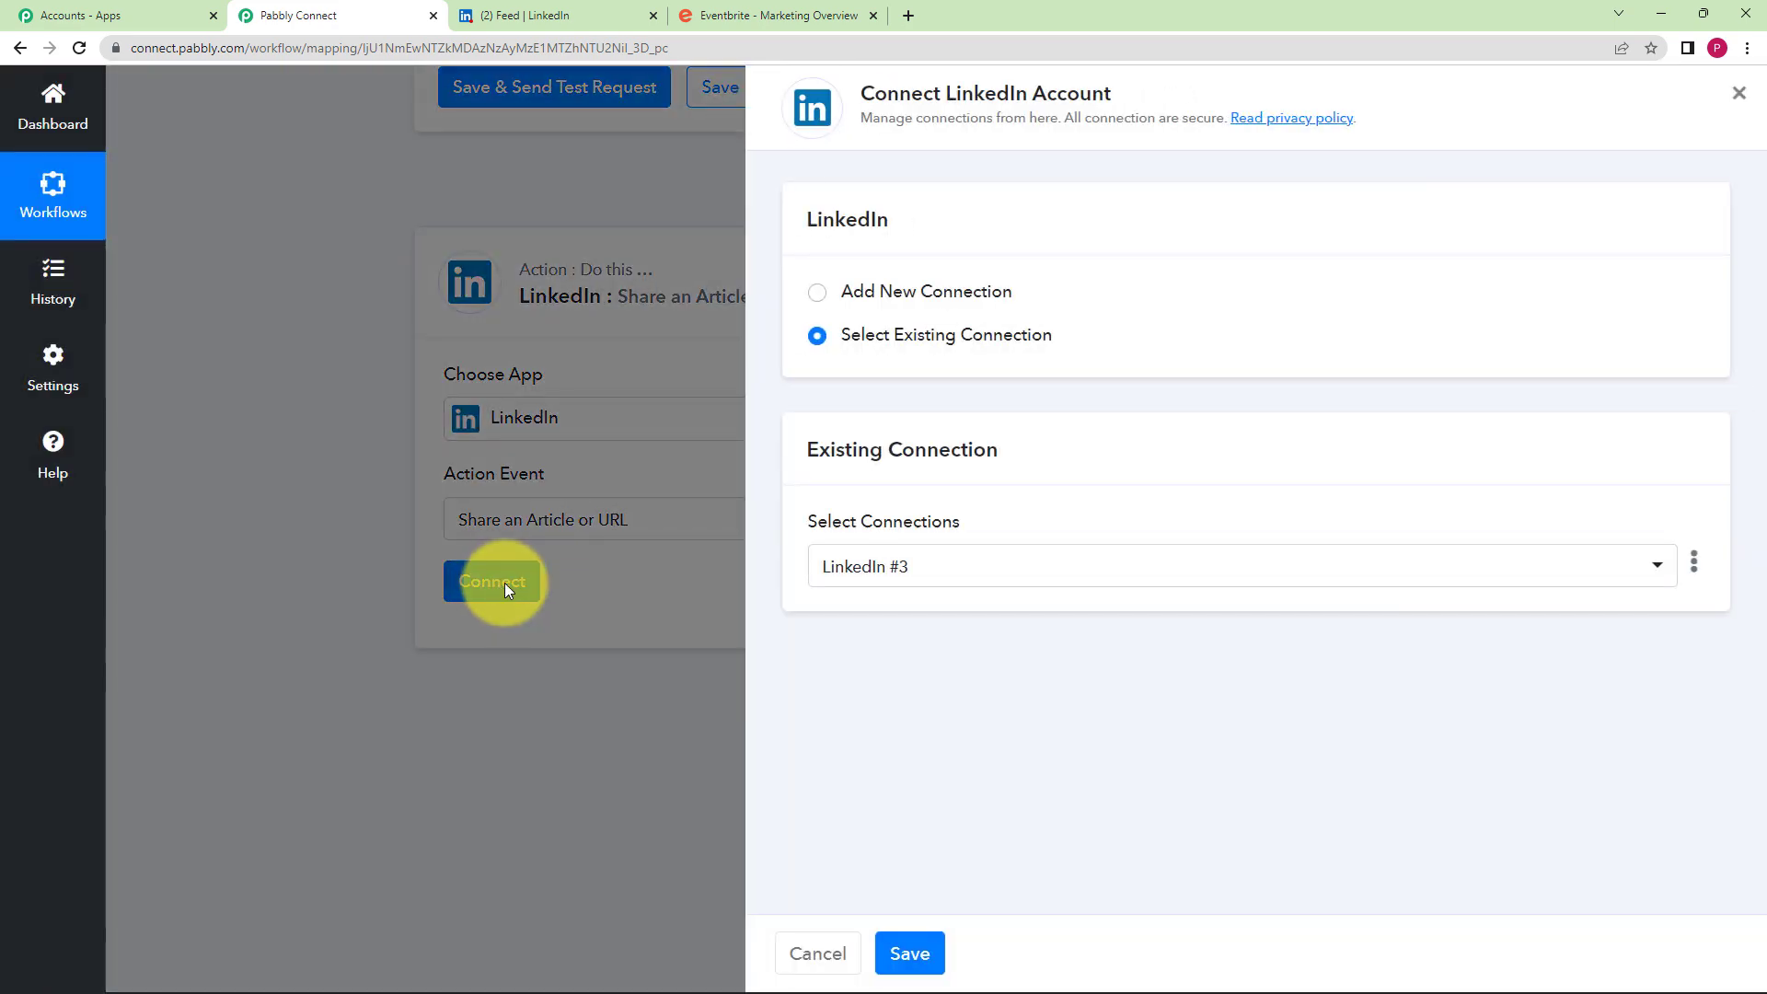
- Connect a new LinkedIn account by signing in with the account password and confirming authorization
click(848, 292)
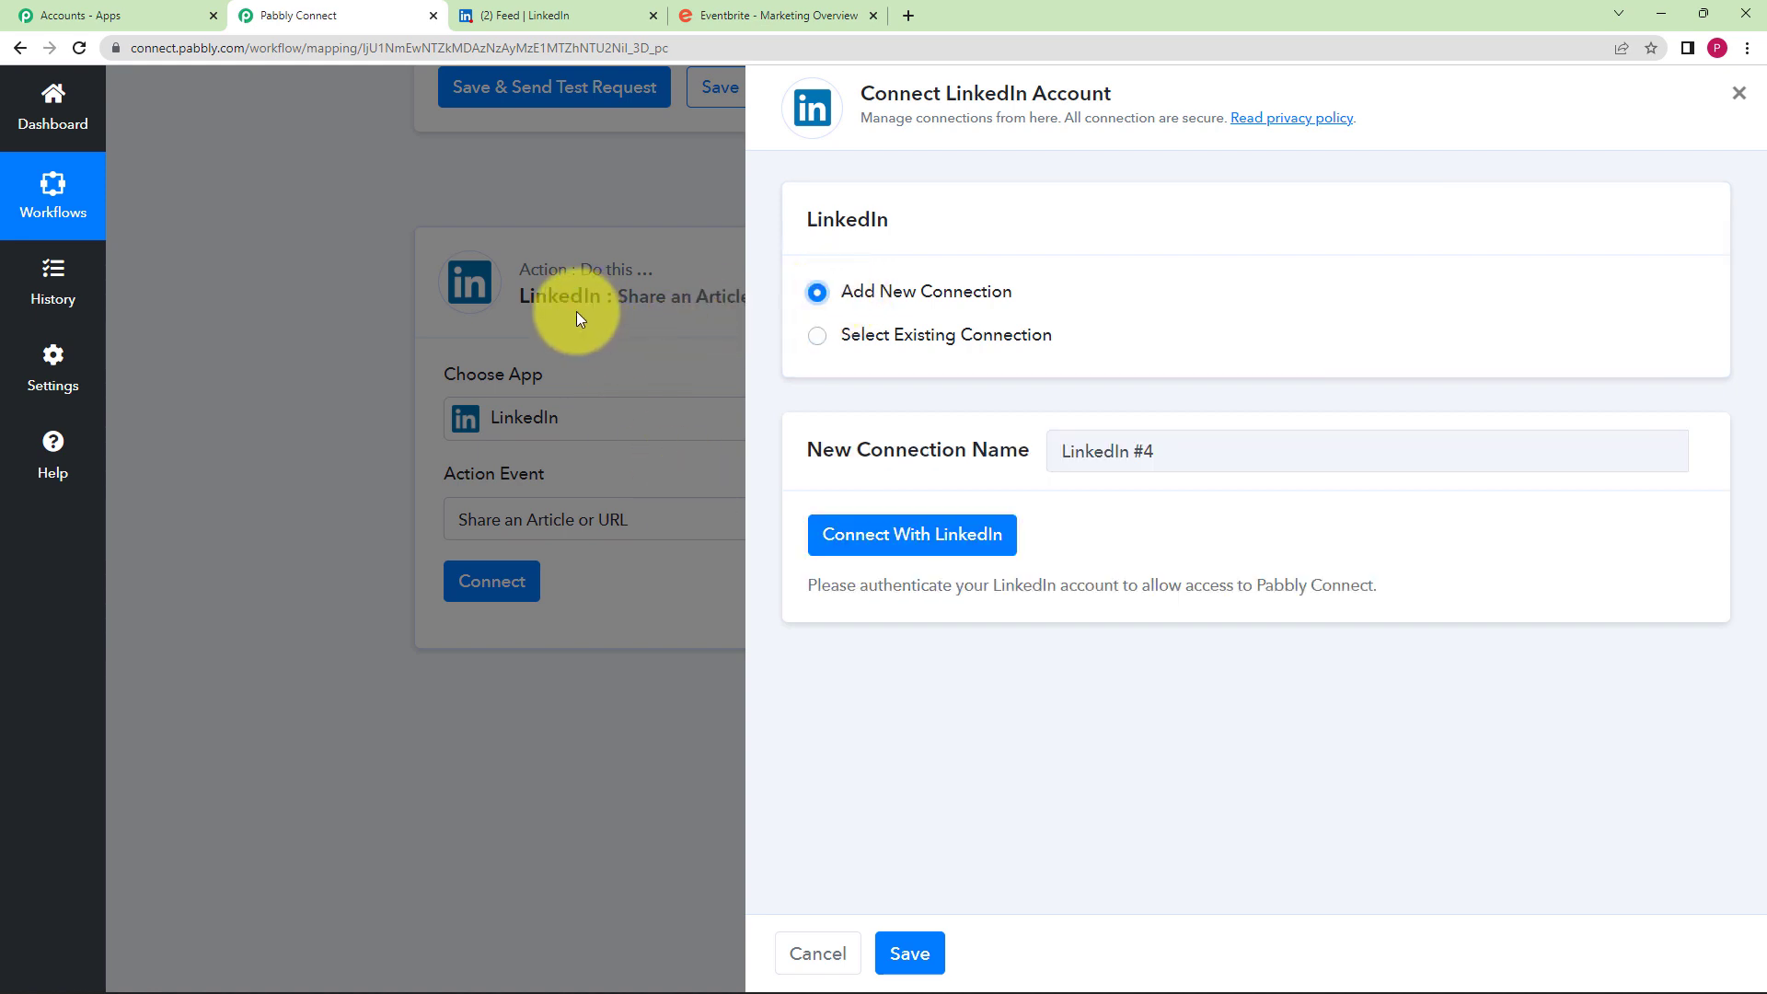
click(846, 550)
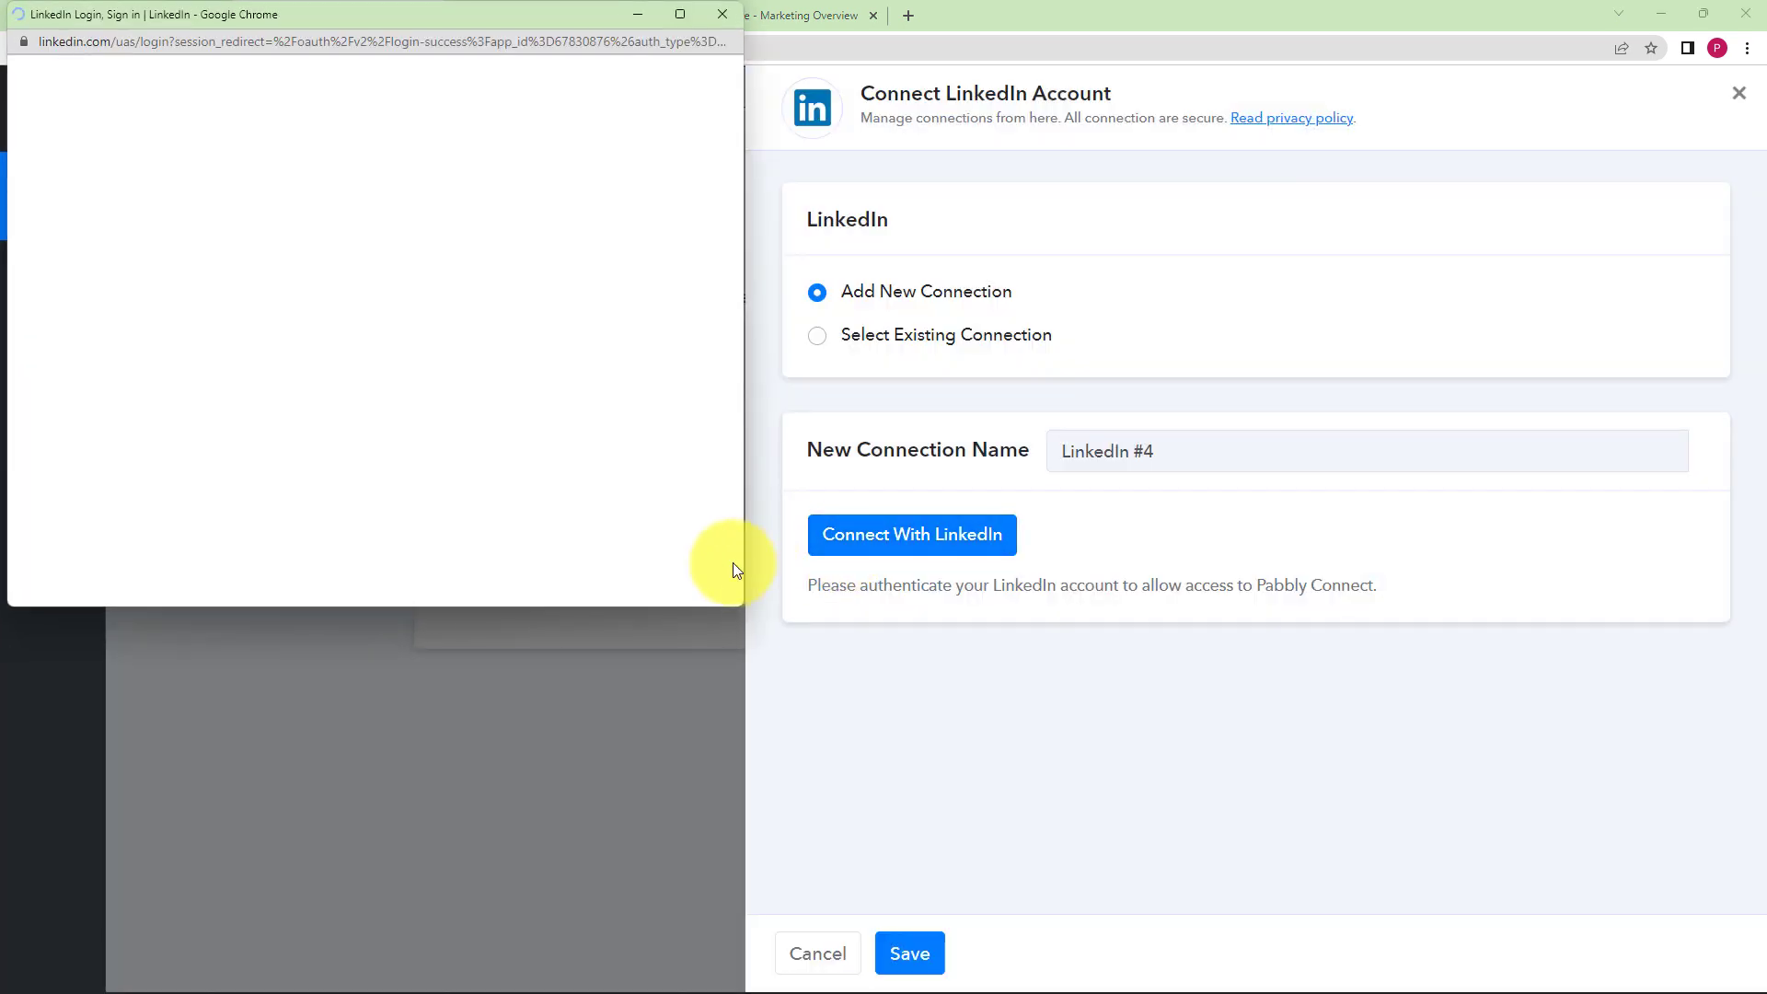
click(471, 434)
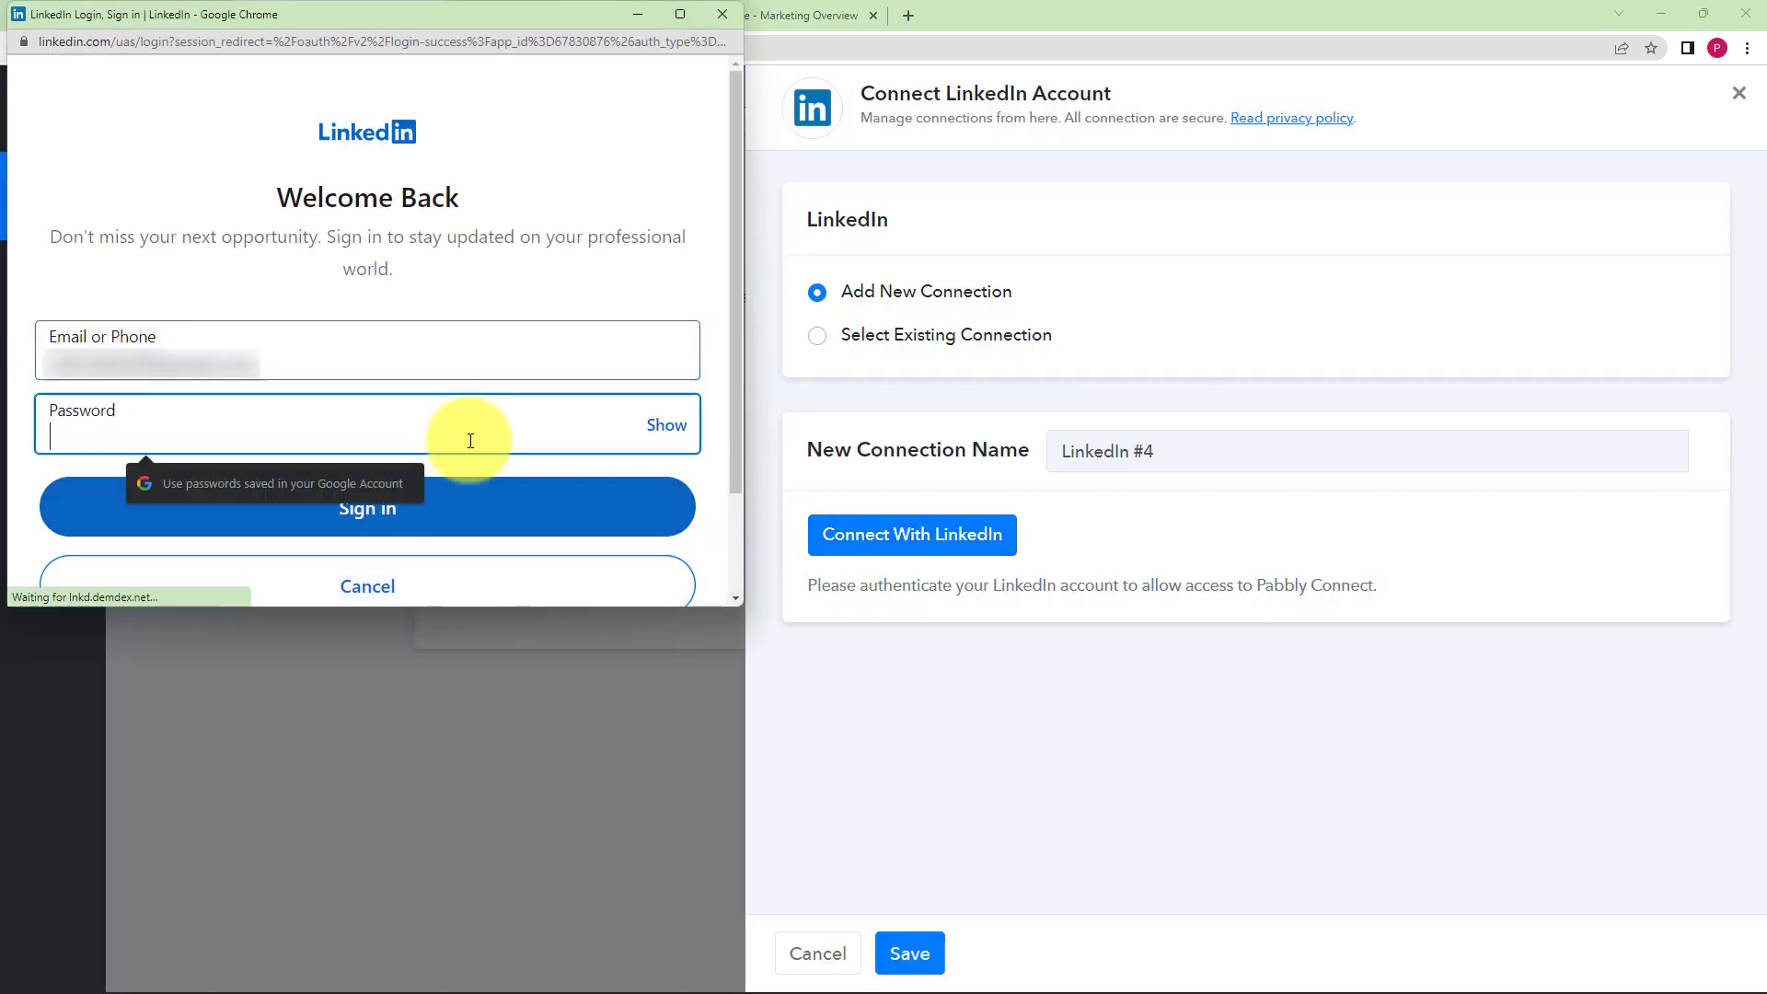
key(ctrl+v)
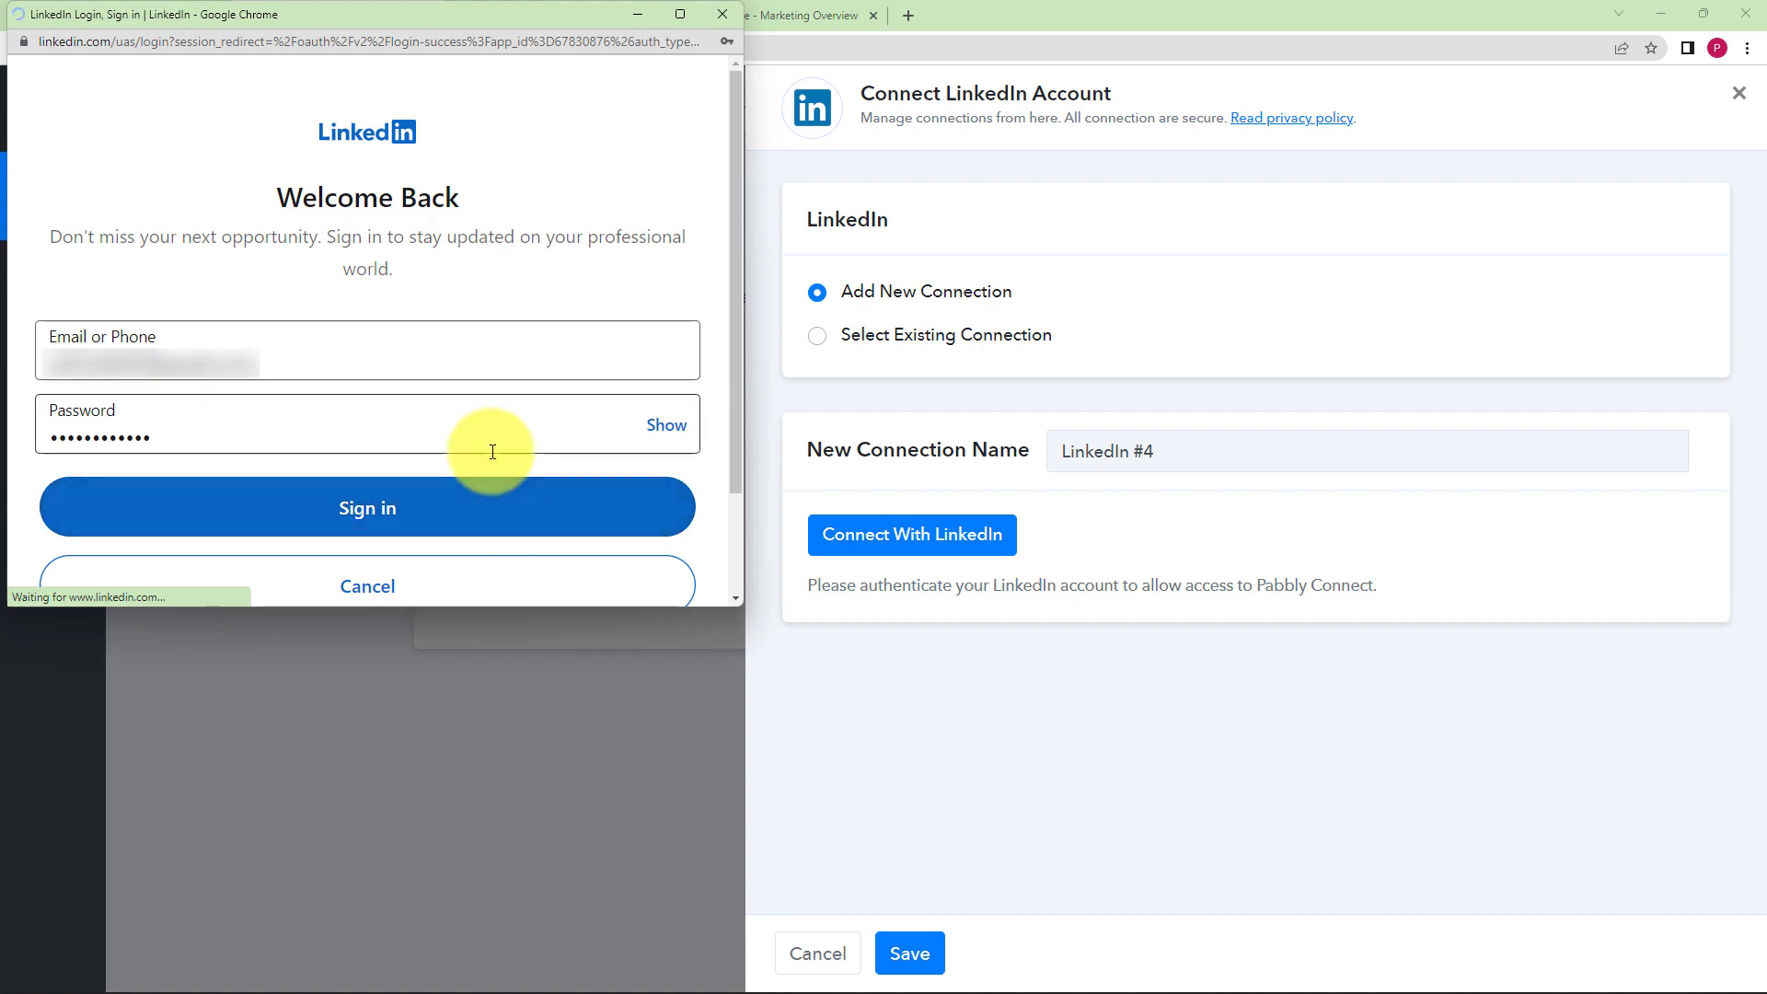
click(501, 502)
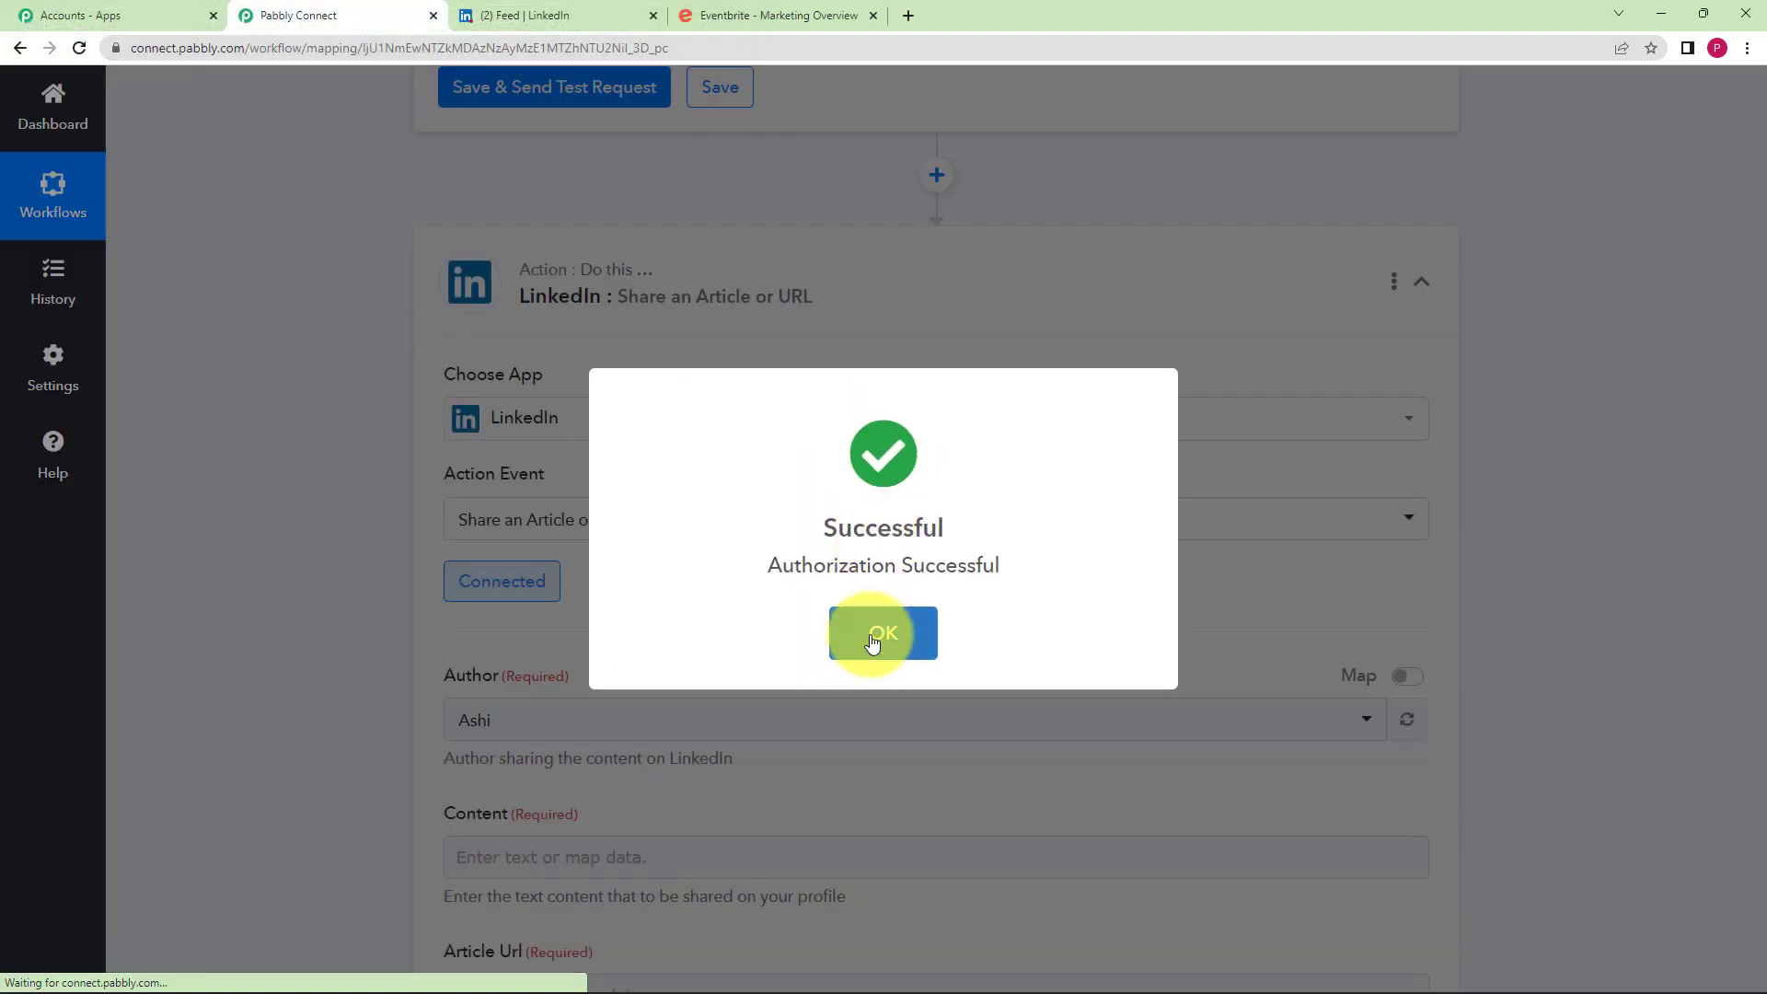
click(879, 635)
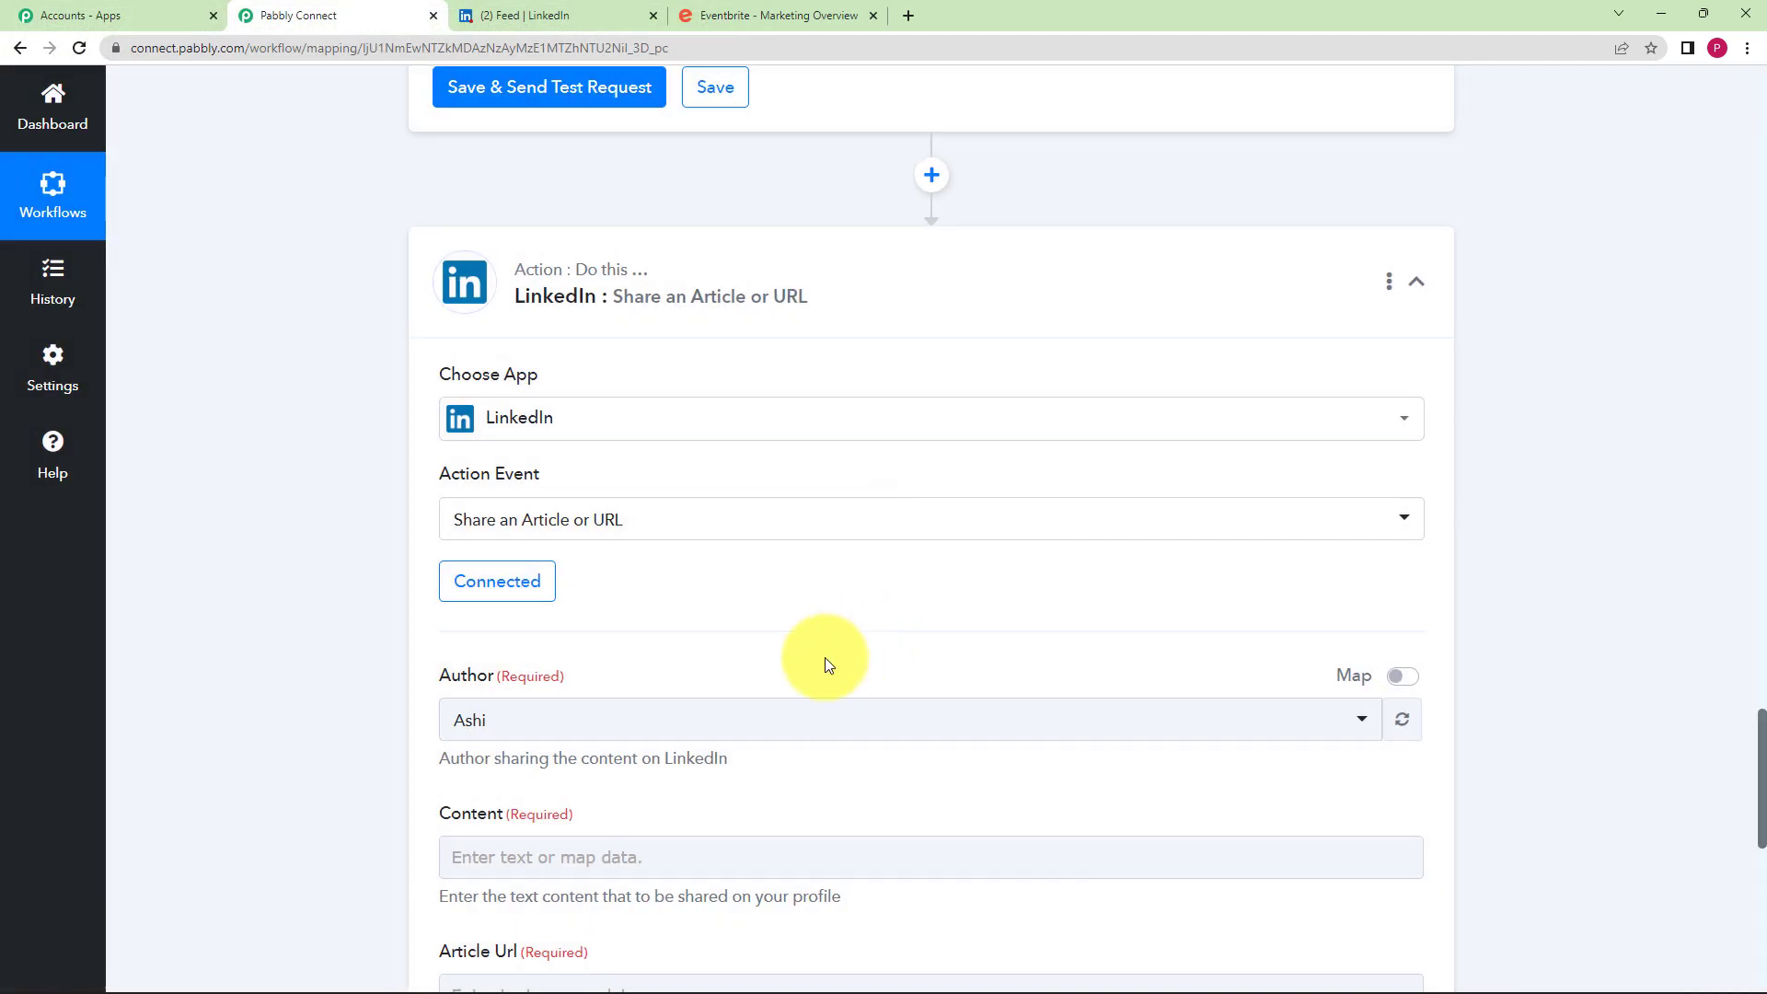
- Map the Get Event step's Name Text into the LinkedIn post Content
scroll(285, 504, down, 5)
click(524, 297)
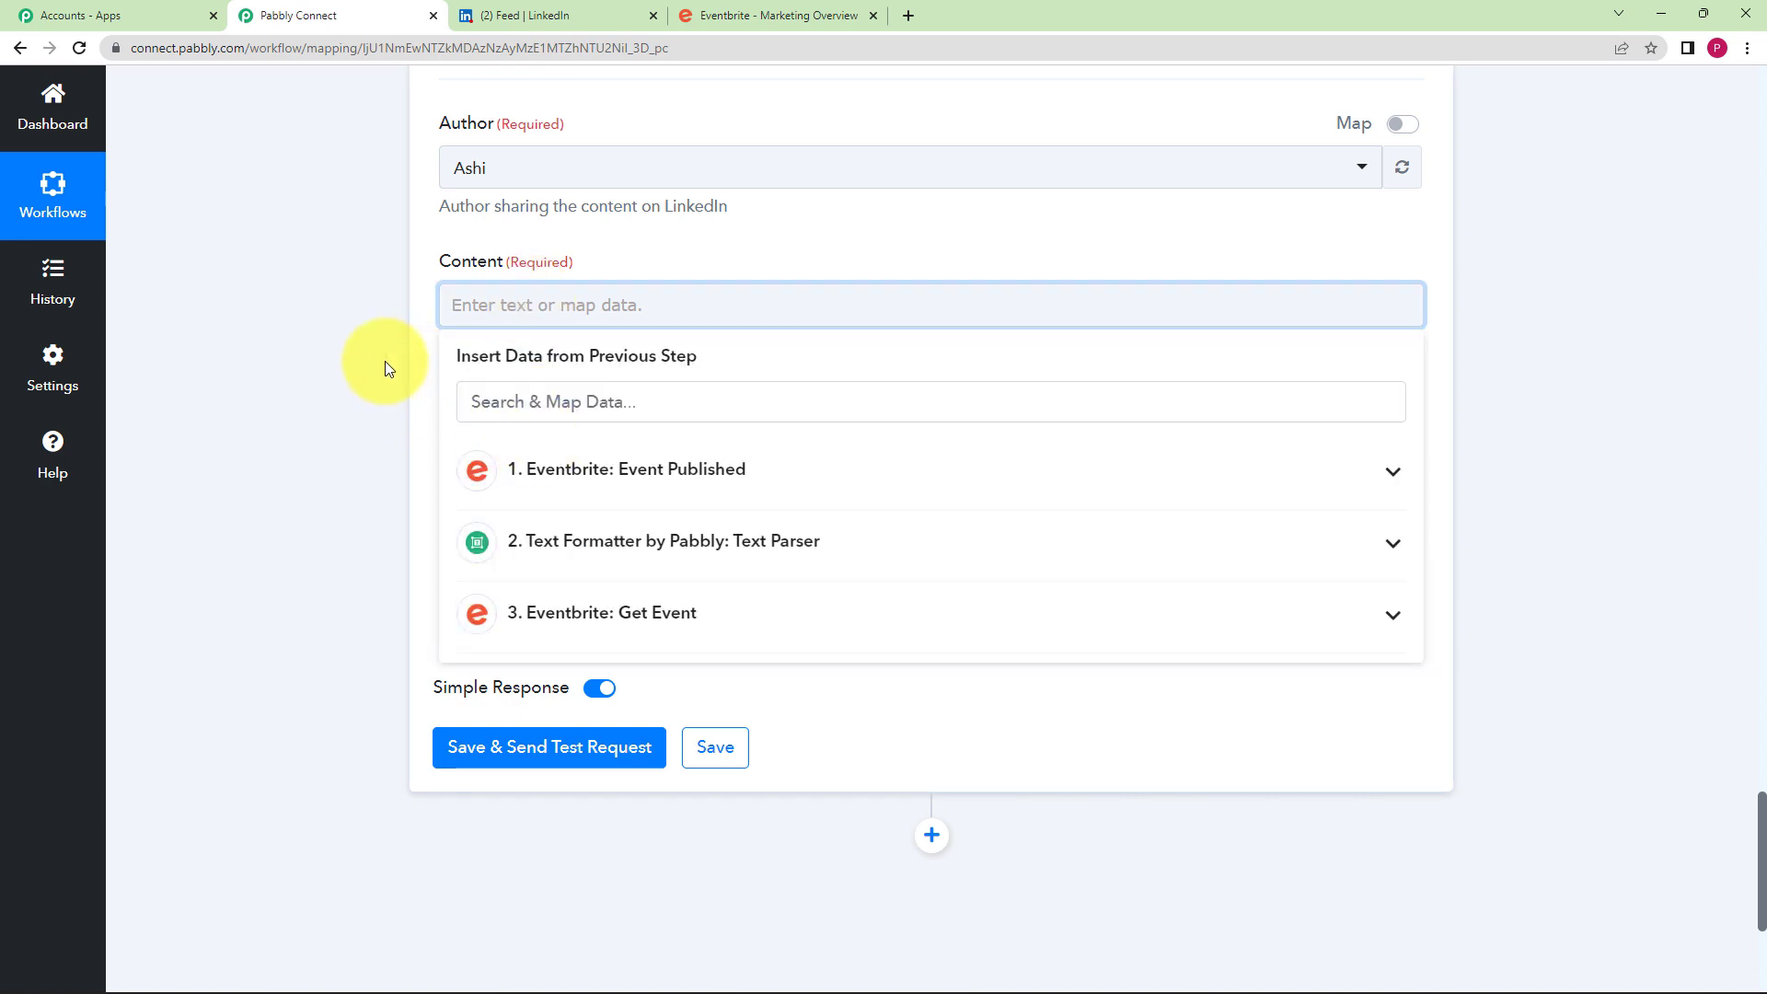
scroll(366, 368, up, 1)
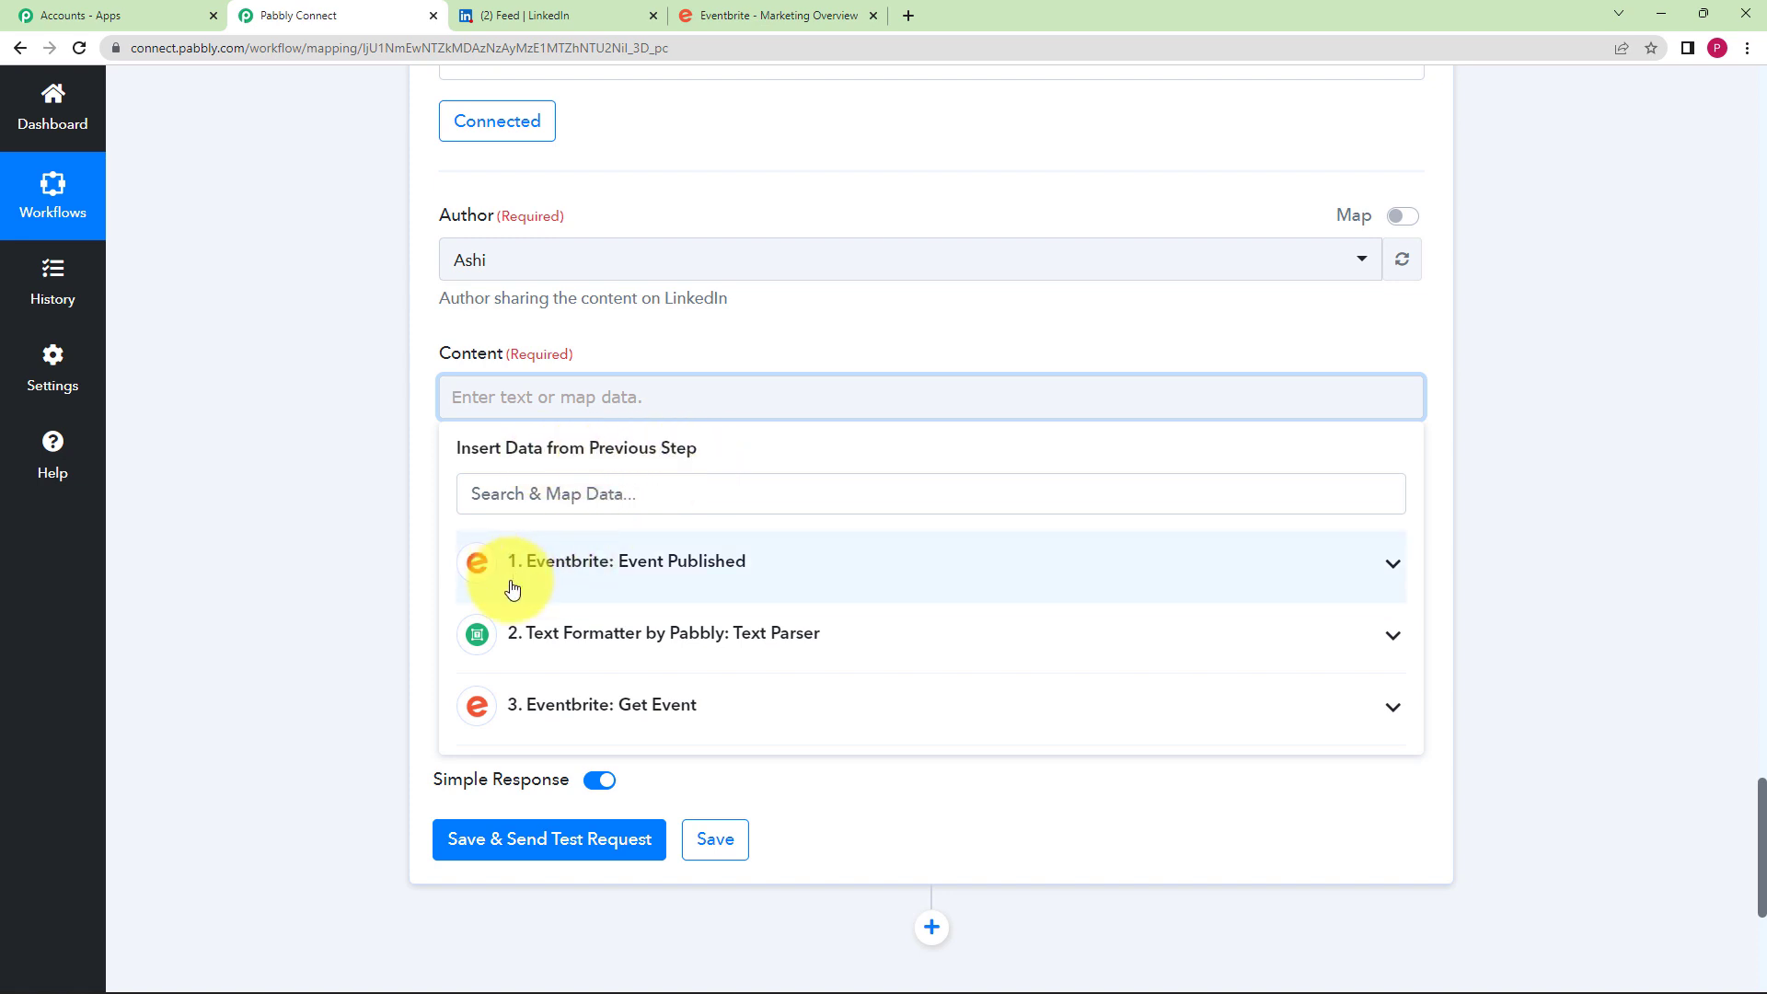
click(589, 561)
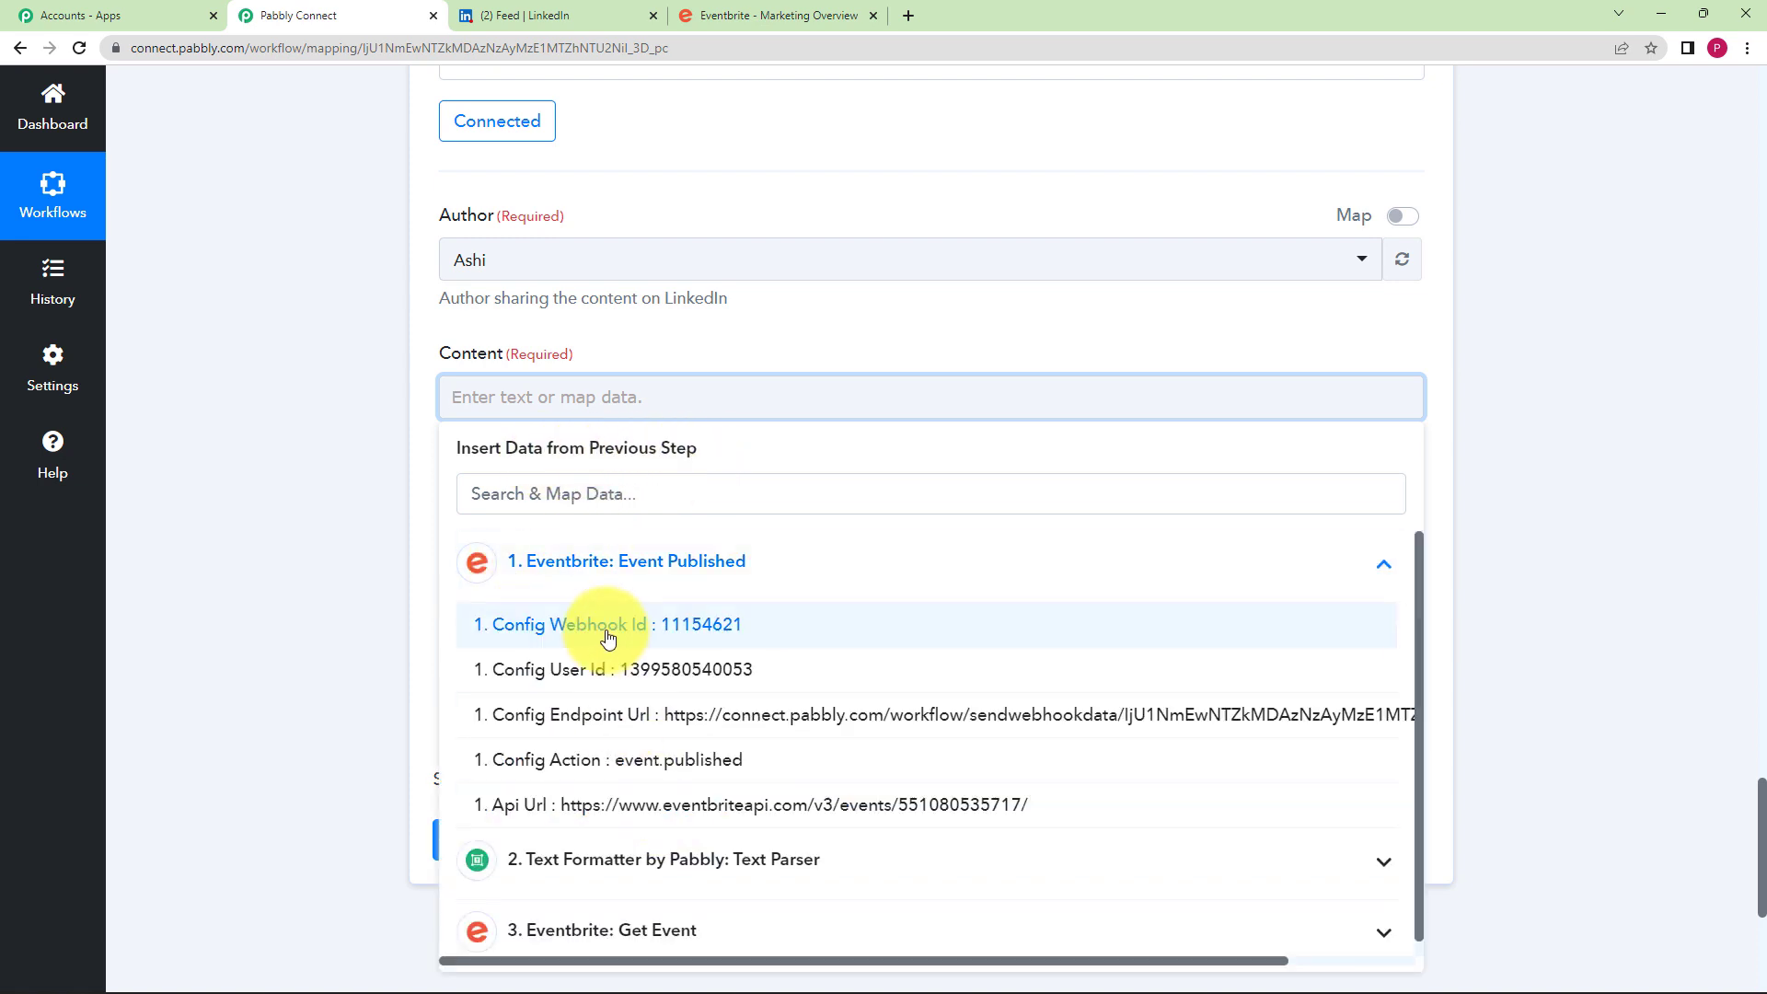
click(484, 563)
scroll(466, 539, down, 2)
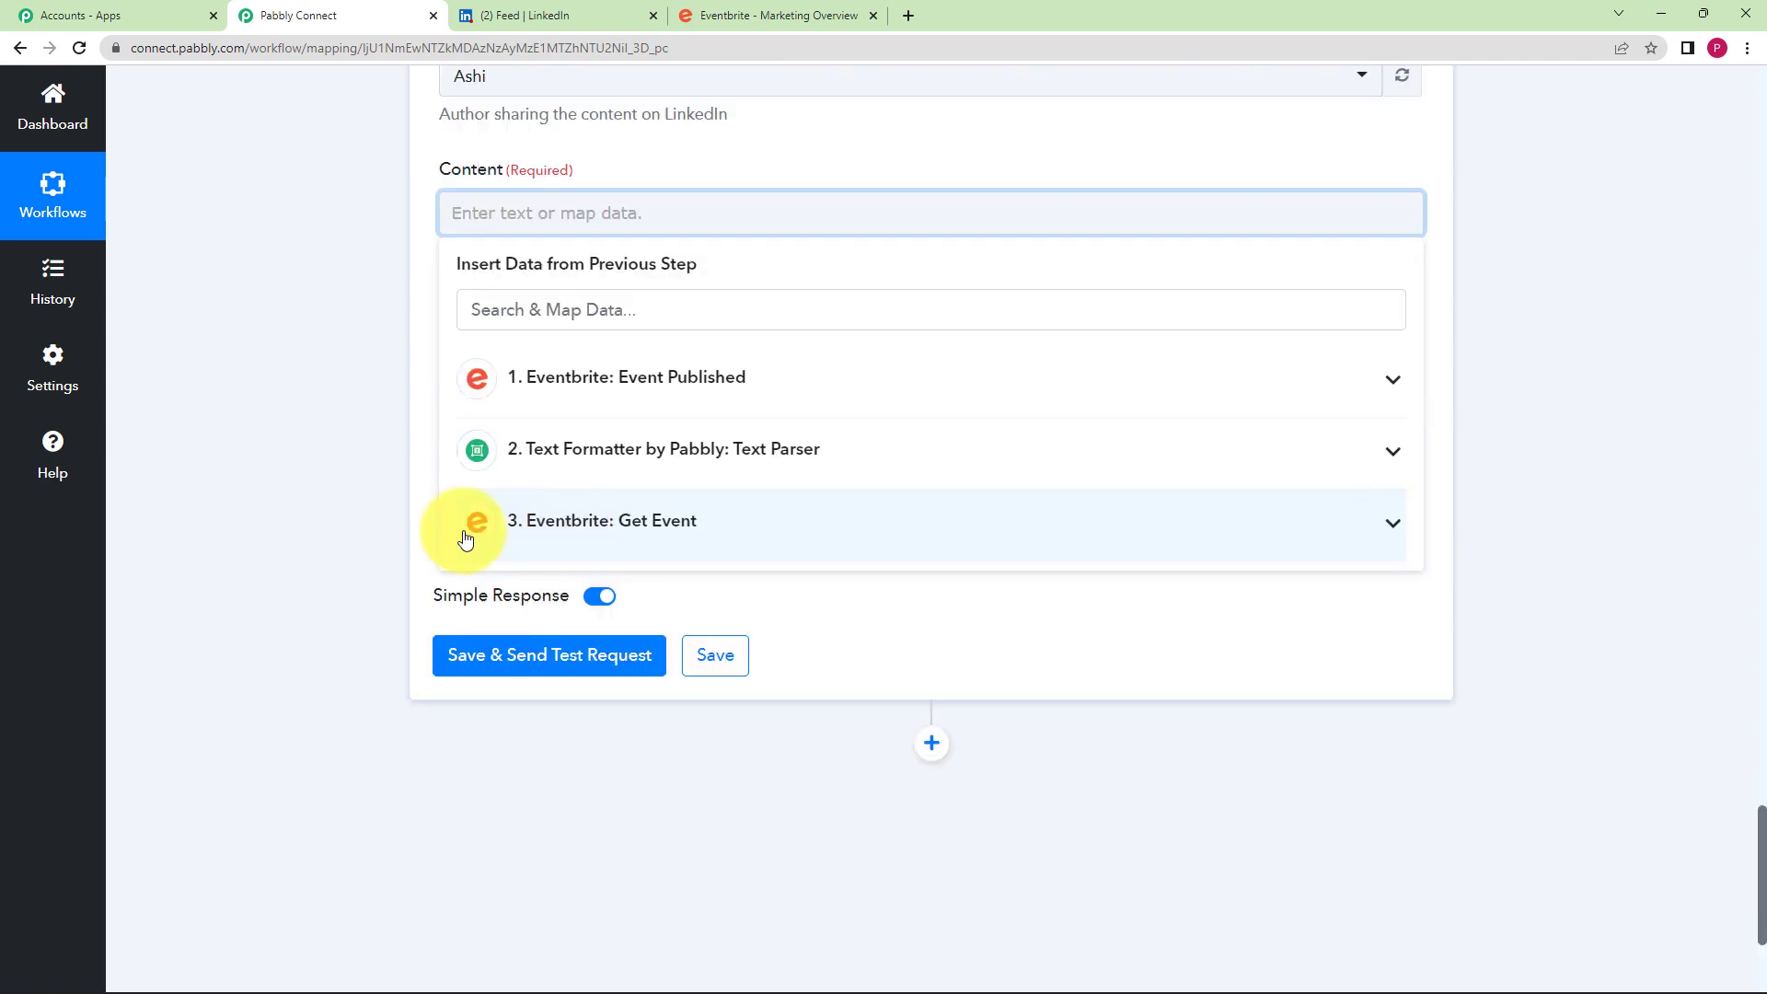
scroll(347, 548, up, 2)
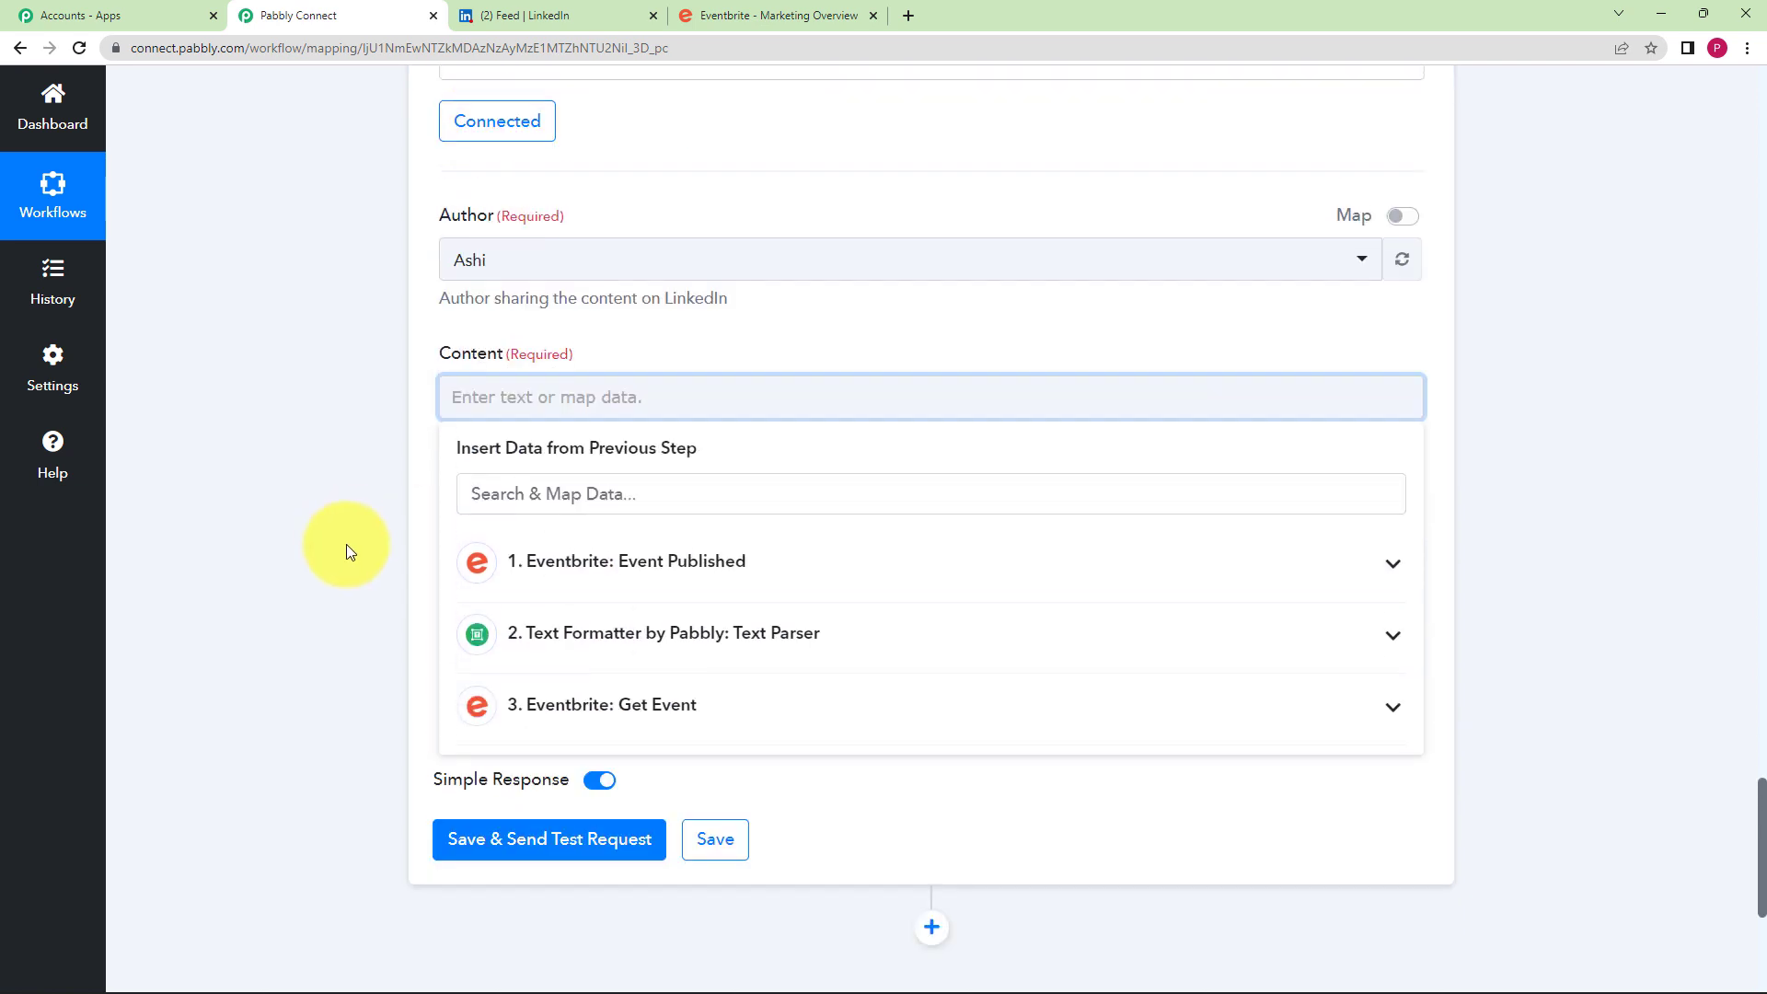
click(667, 718)
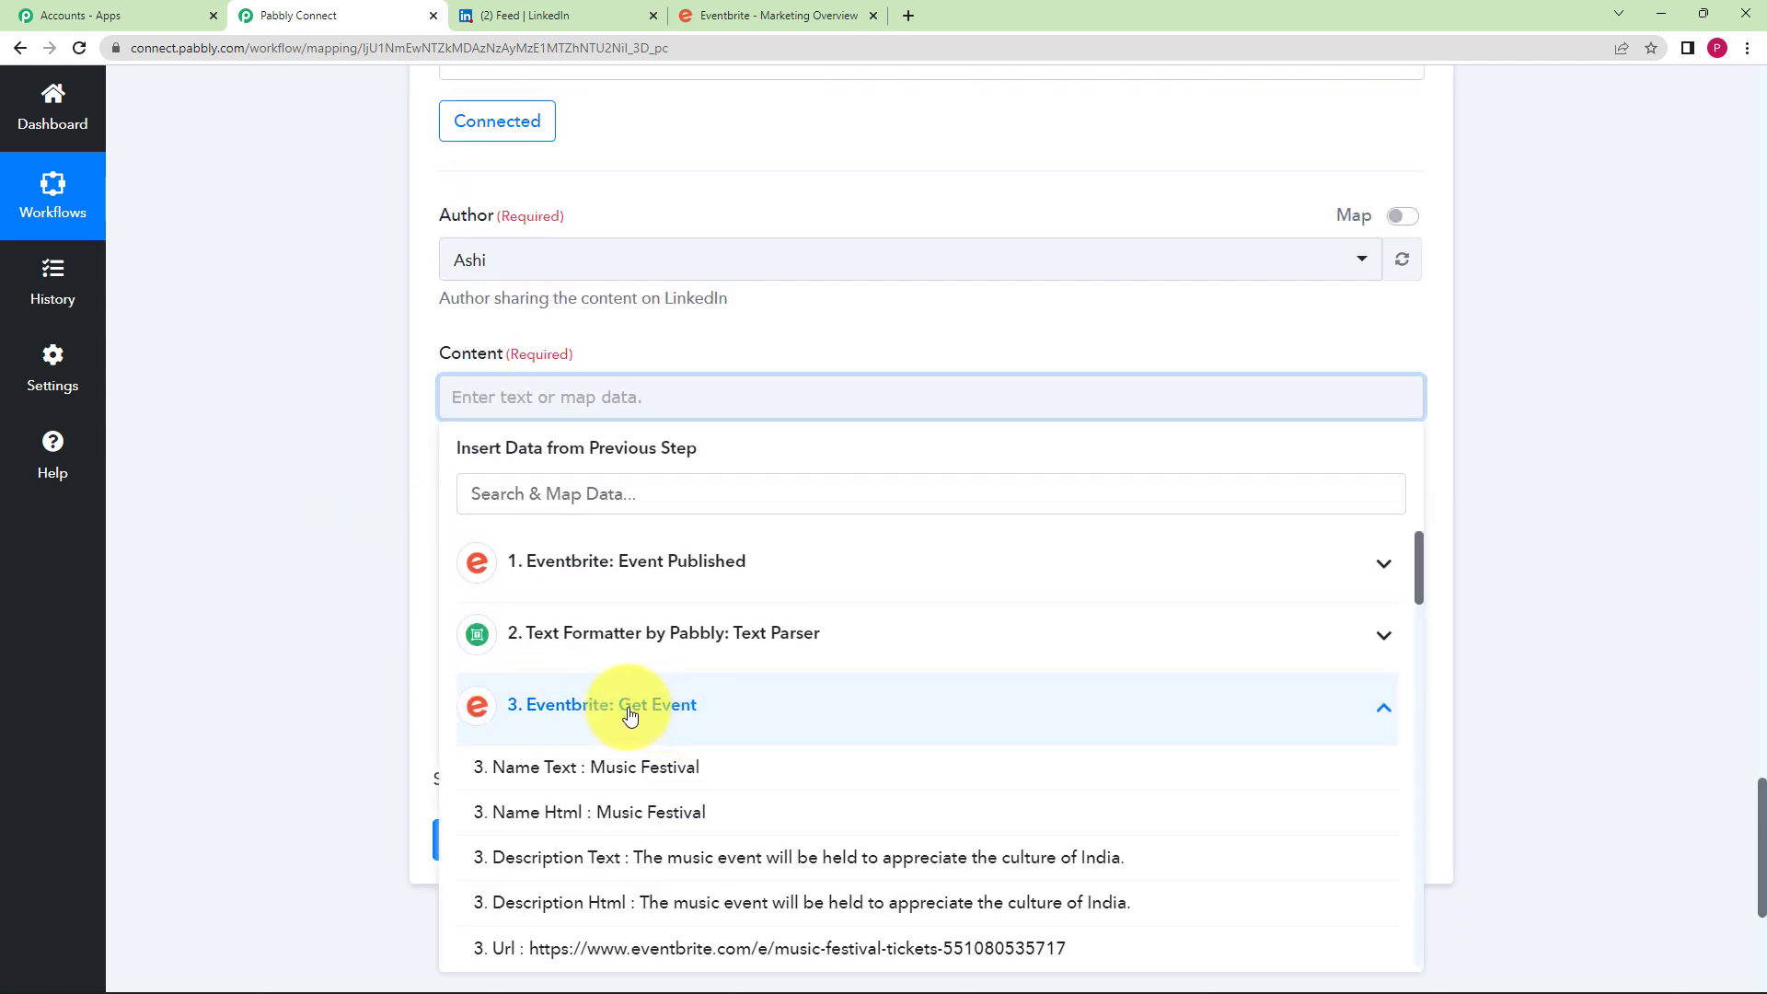
scroll(318, 650, down, 4)
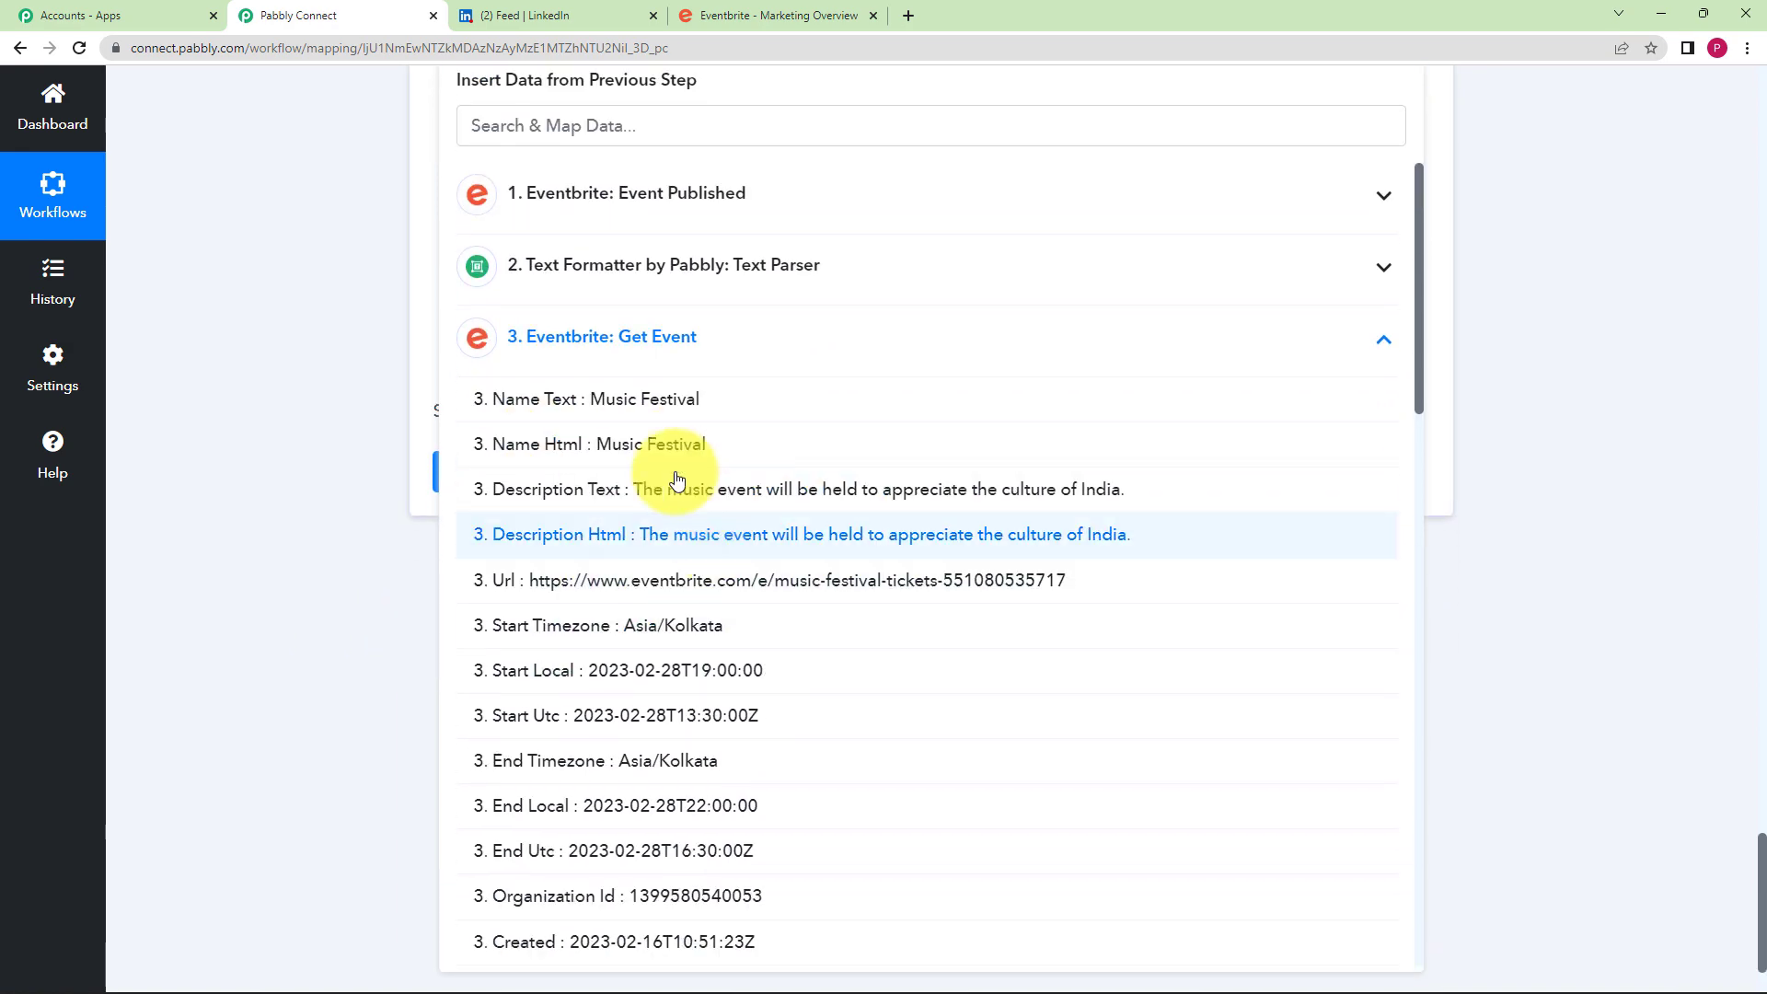
click(647, 408)
click(364, 383)
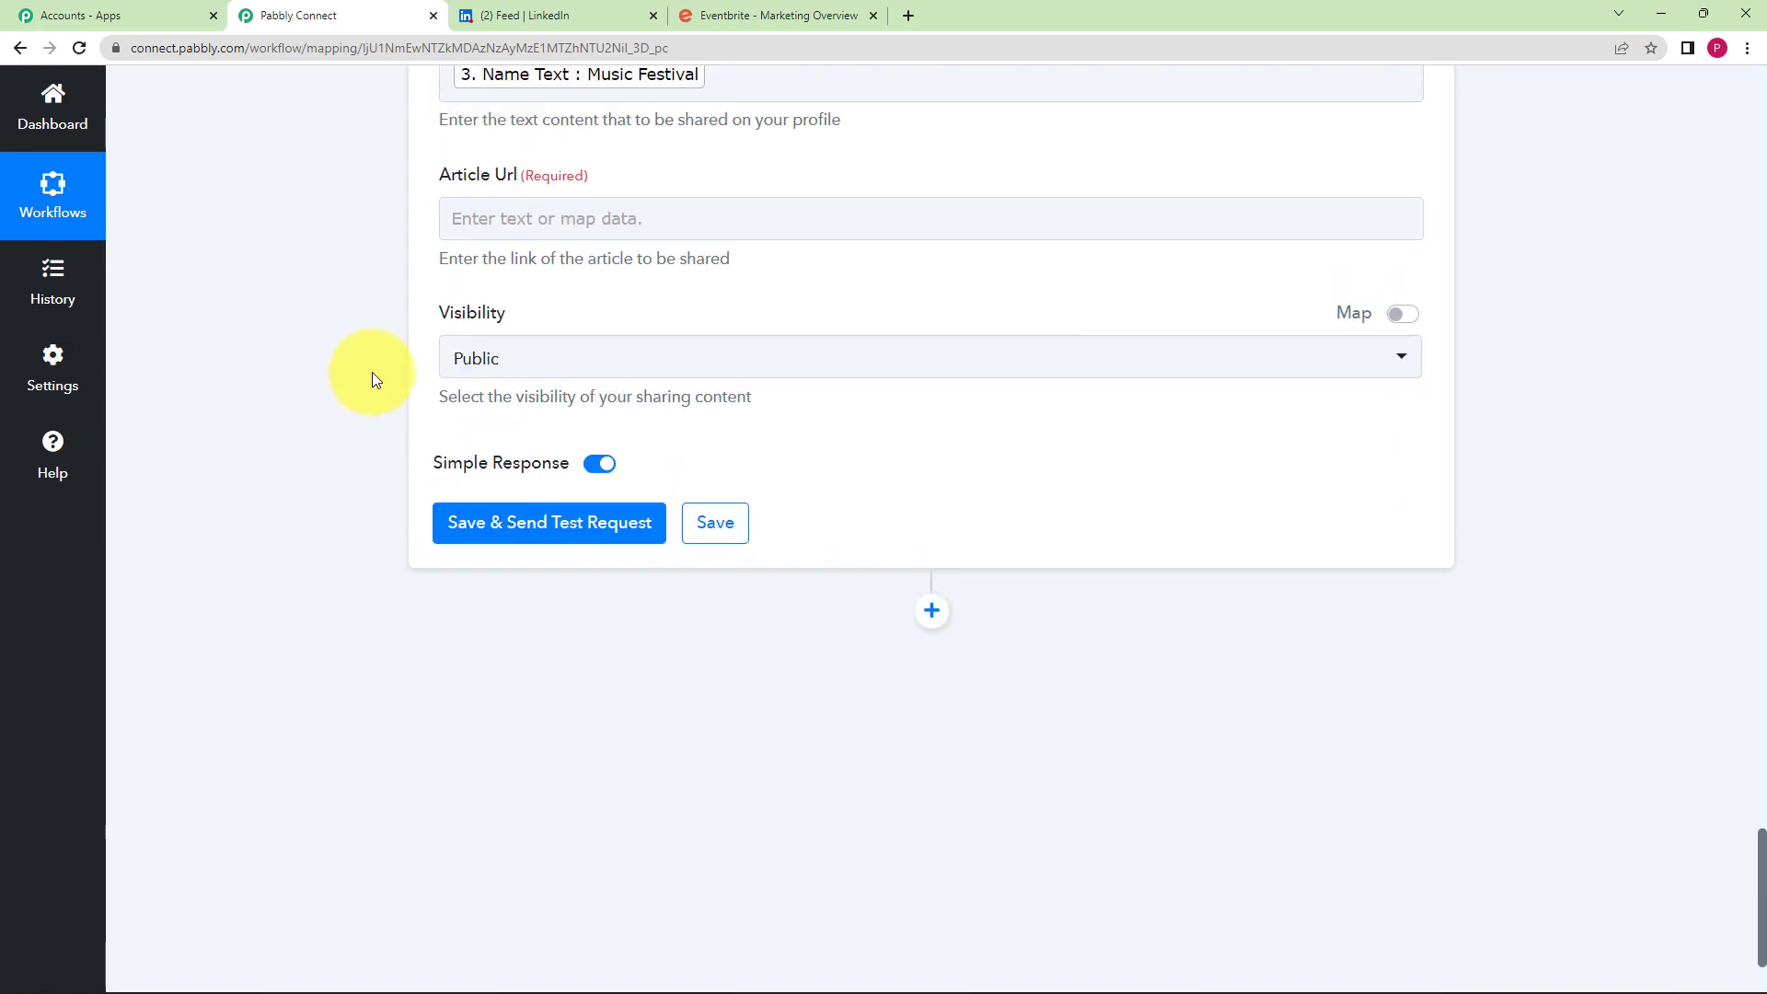
- Add the event's Description Text to Content, followed by a new line
scroll(670, 324, up, 3)
click(713, 311)
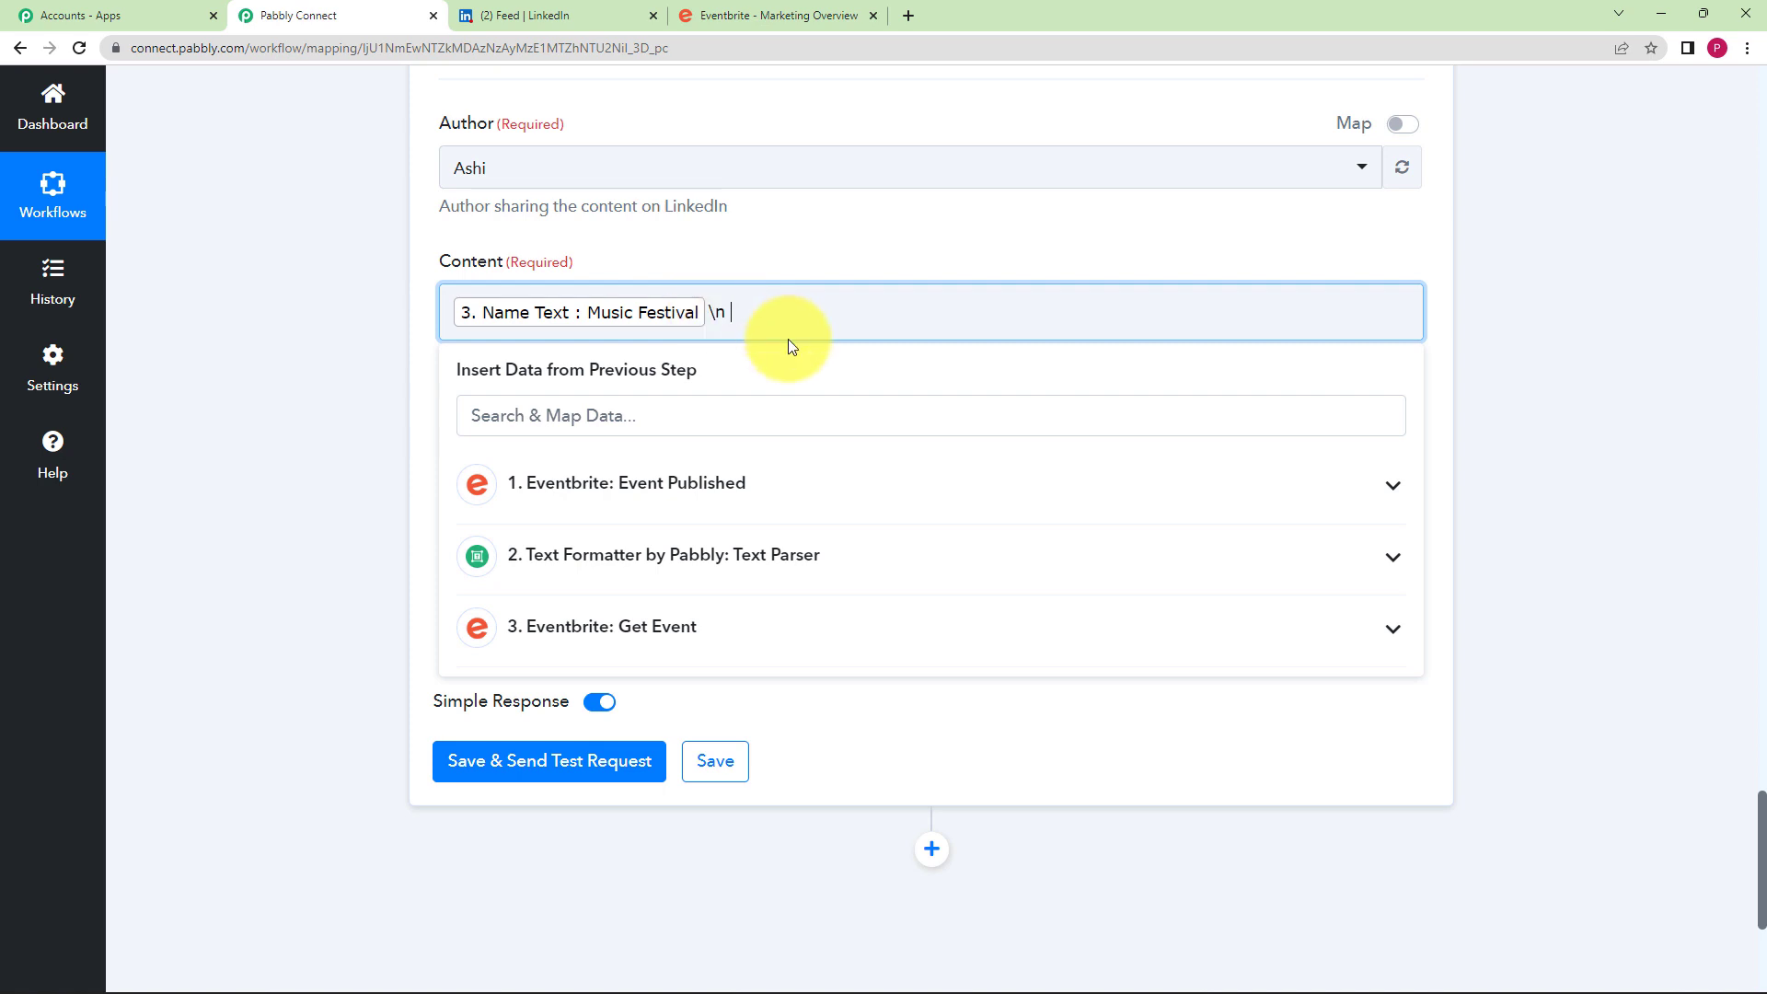
click(709, 632)
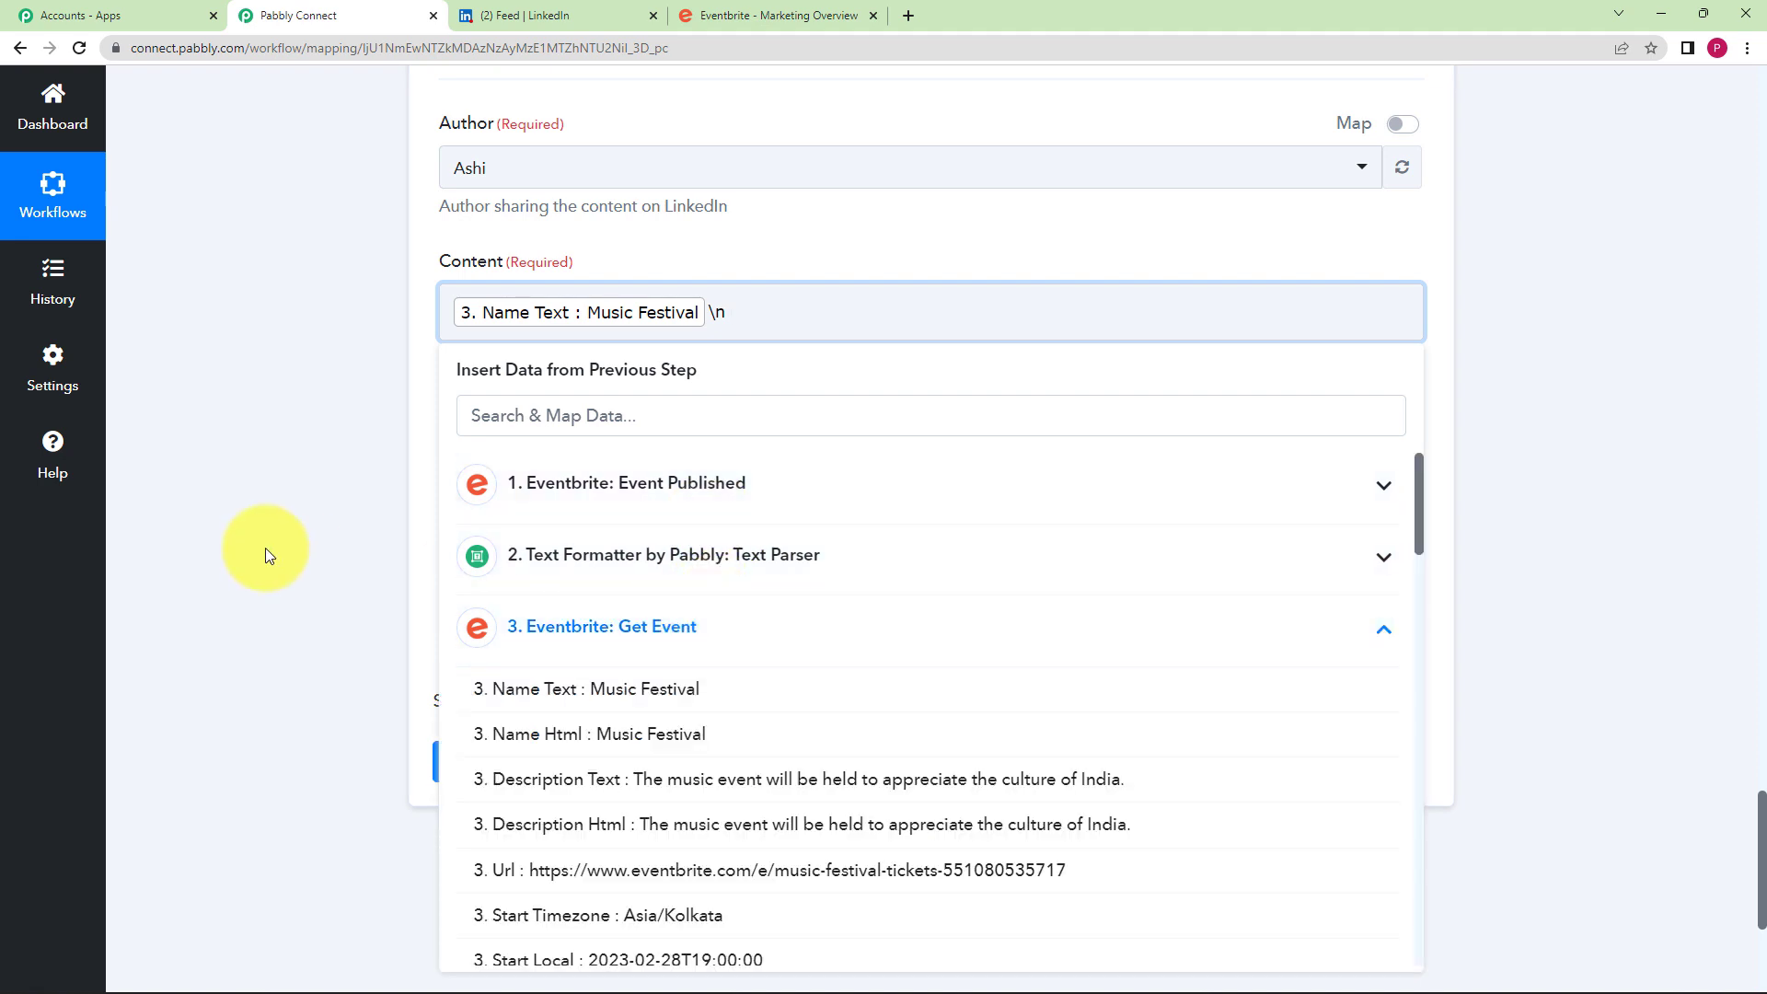
scroll(265, 549, down, 2)
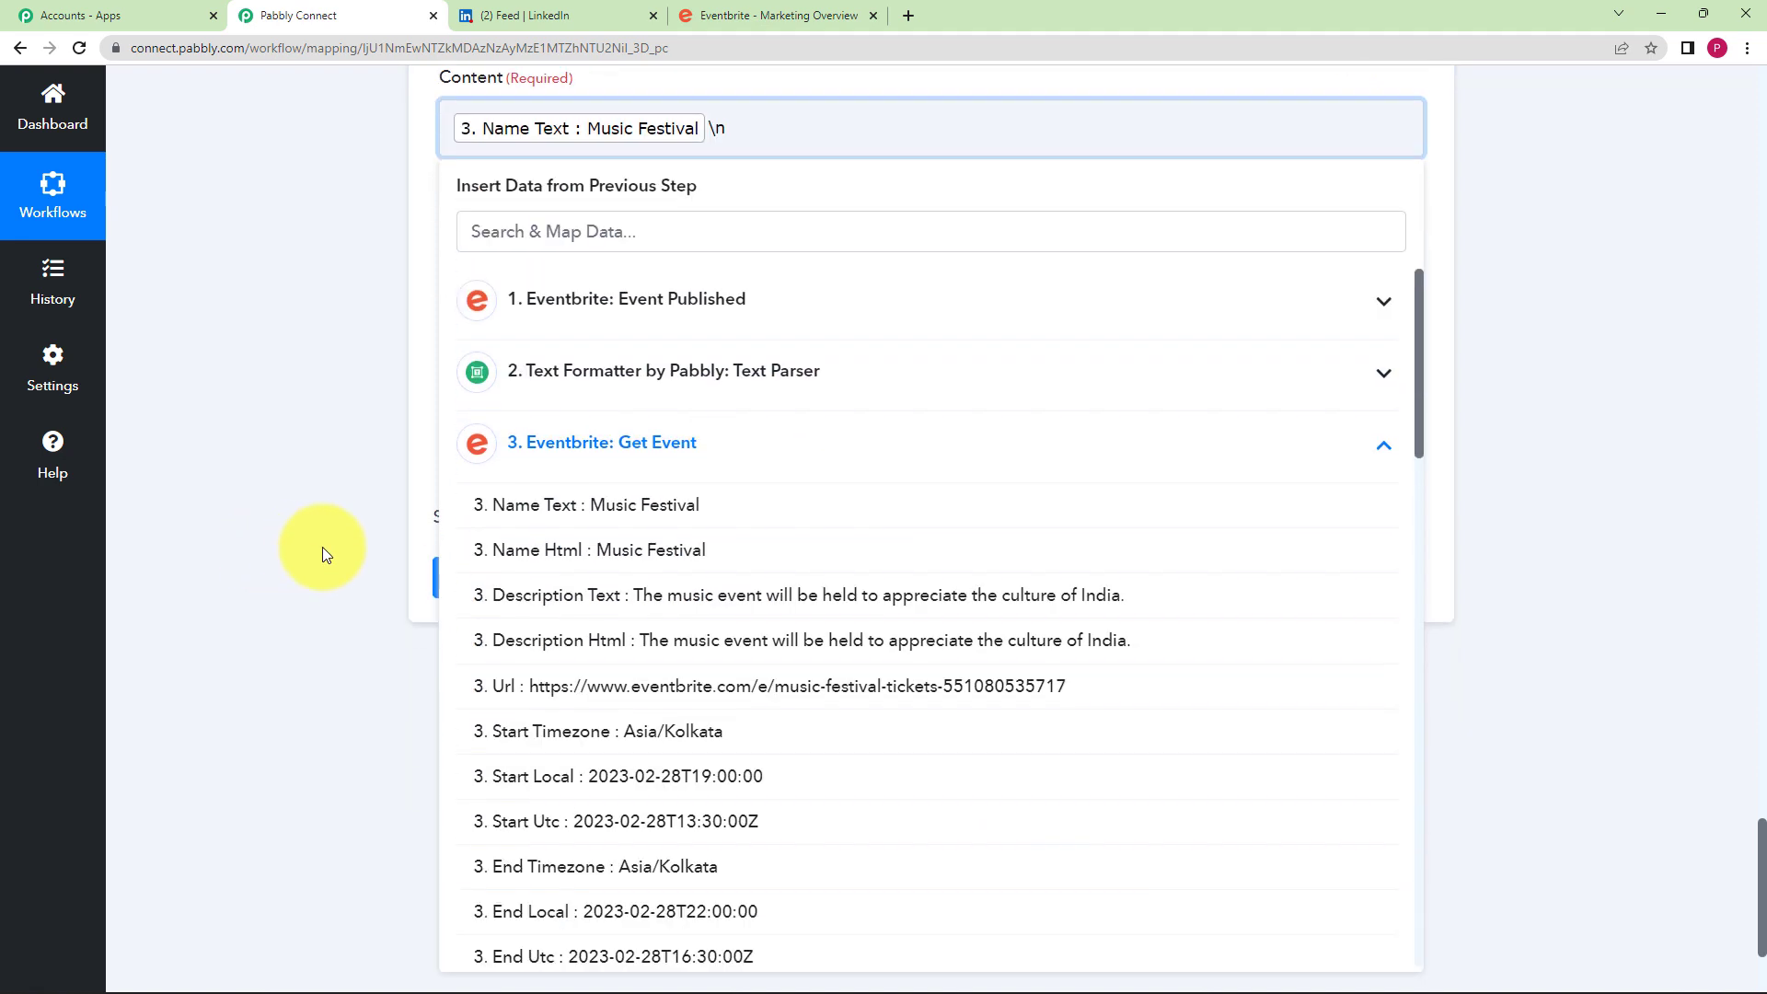
click(582, 600)
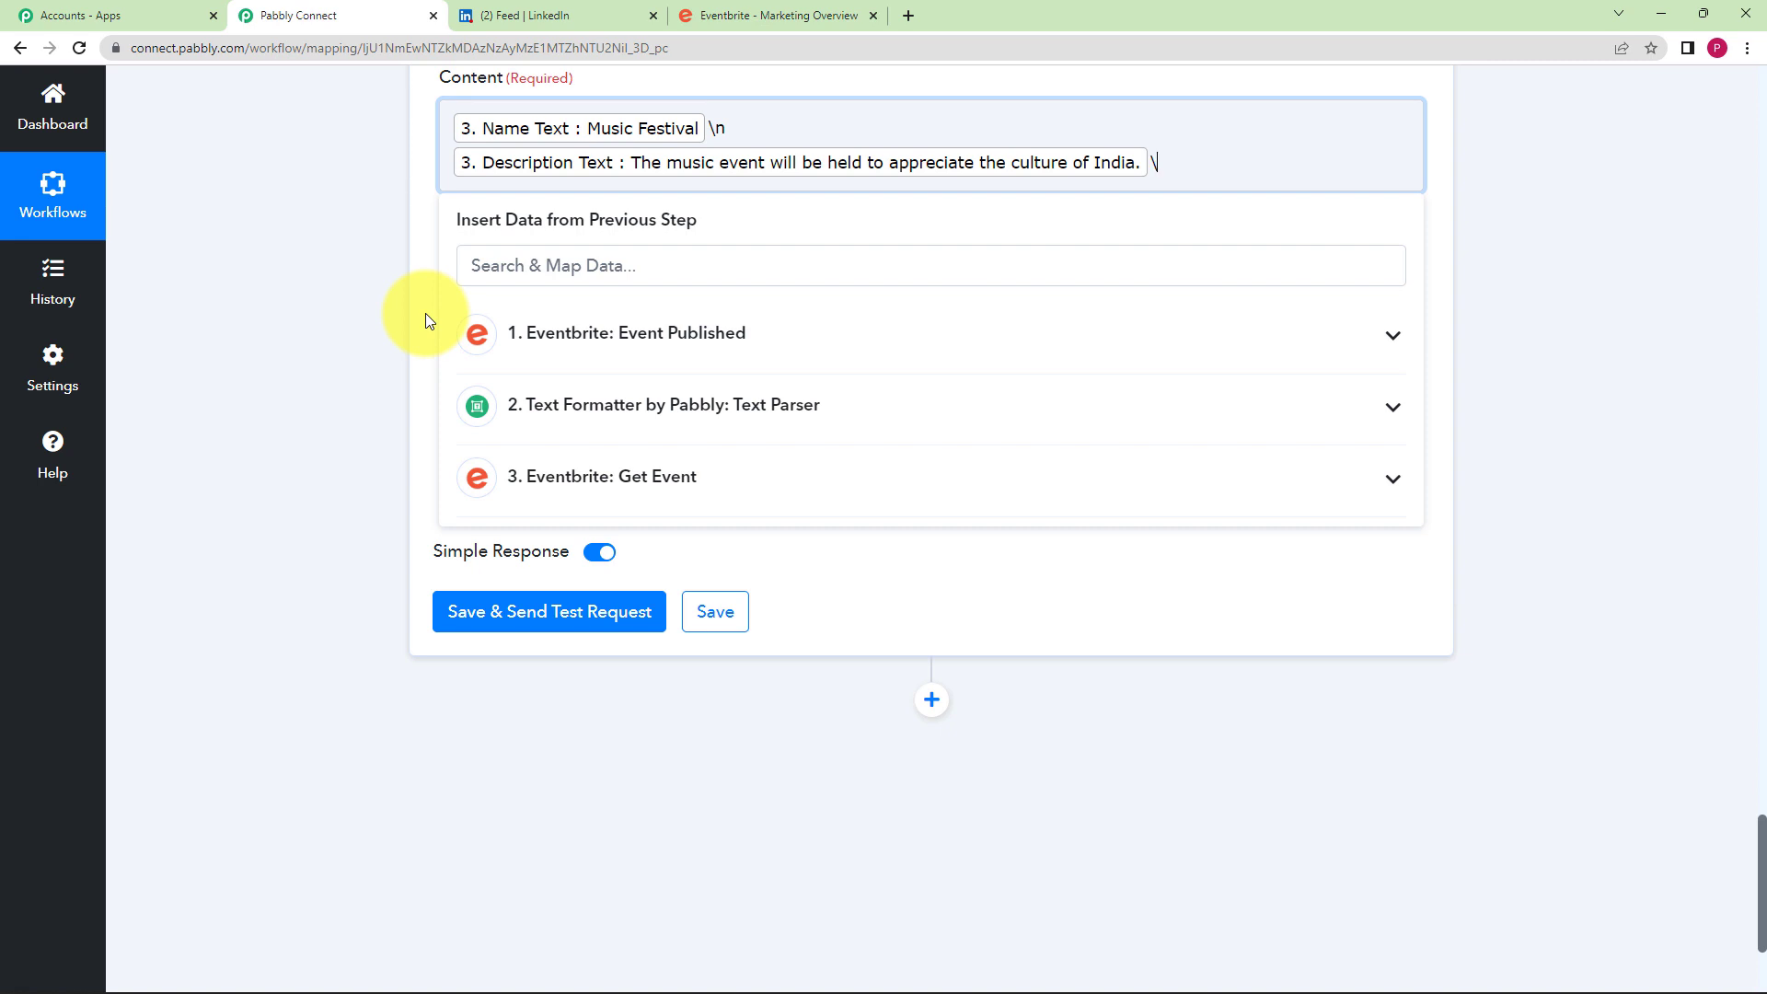
text(\n)
- Append the Get Event step's Start Local date and time to the Content
click(727, 475)
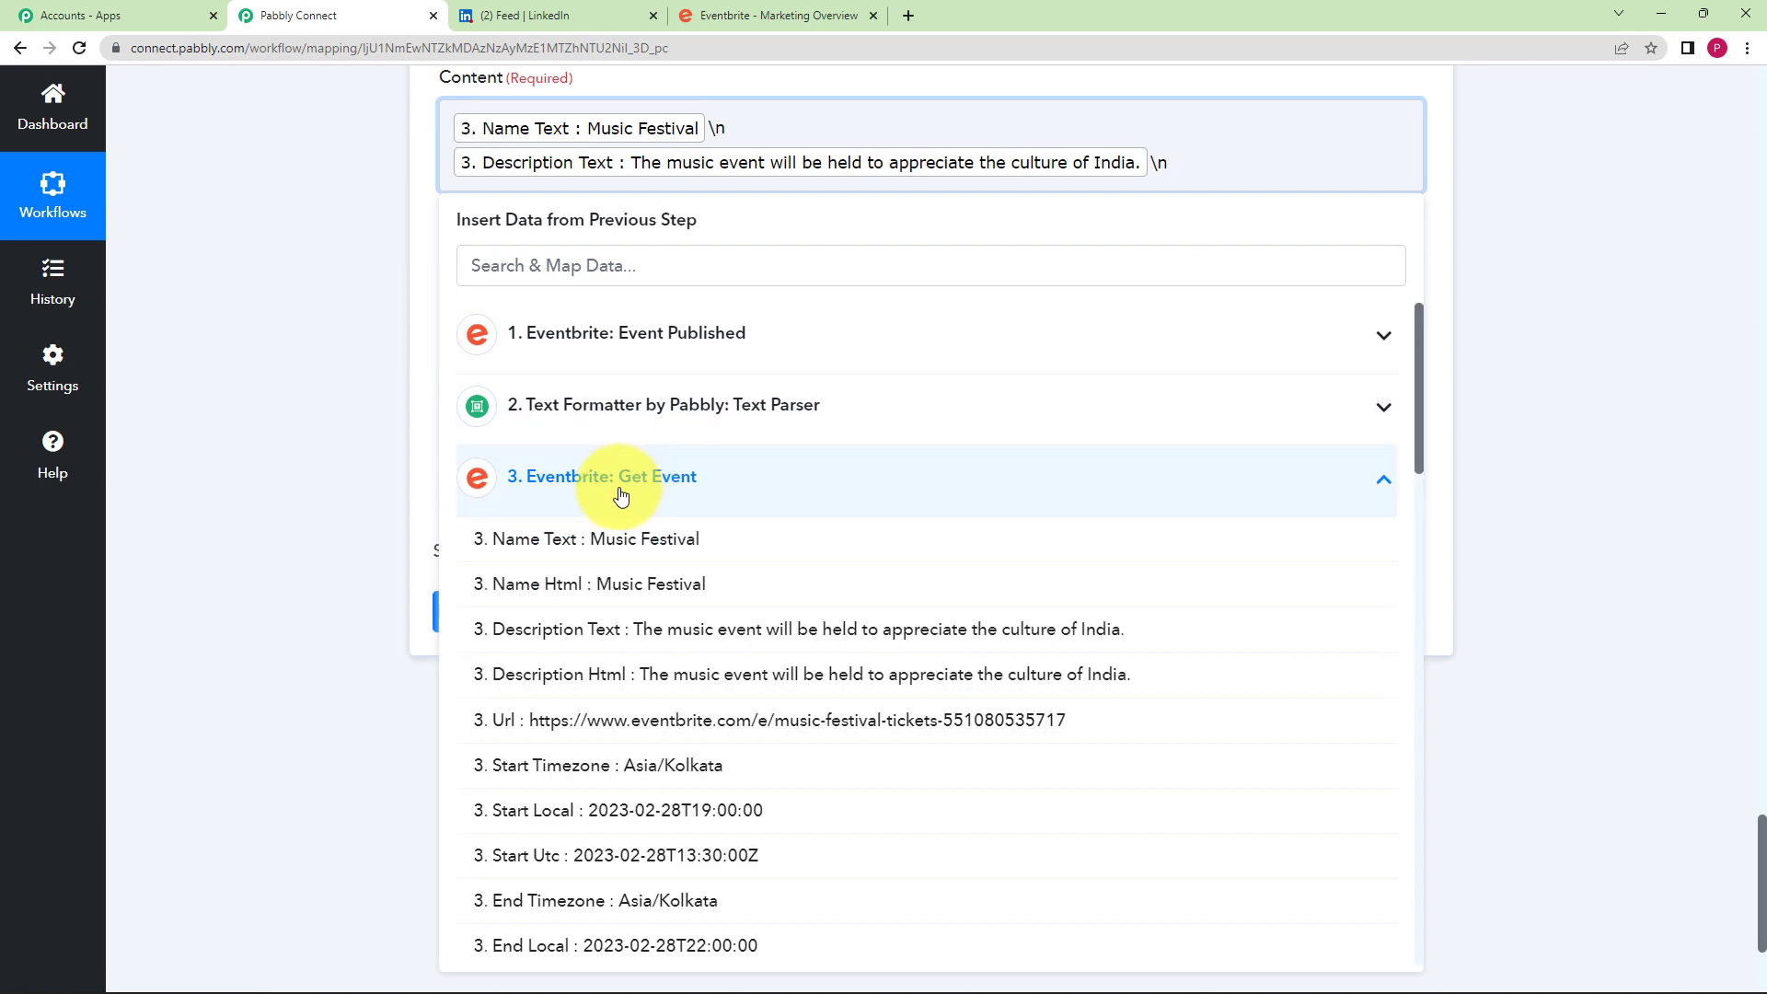
scroll(676, 767, down, 5)
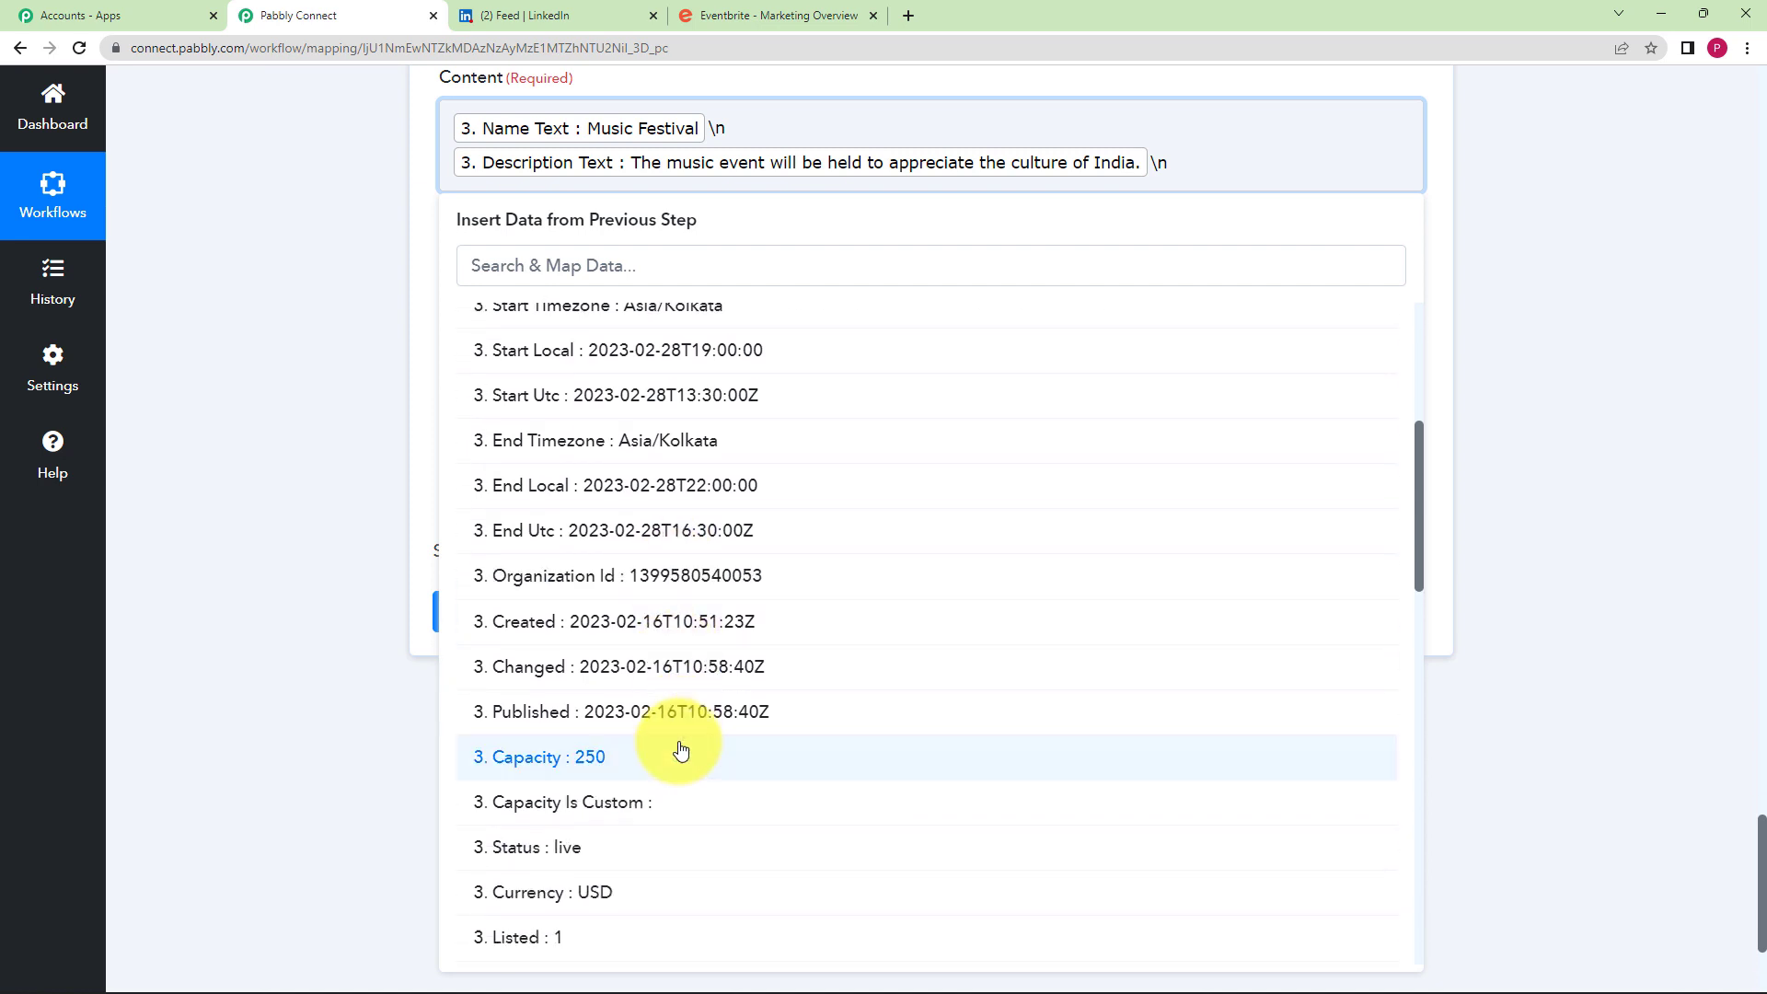
scroll(602, 760, up, 1)
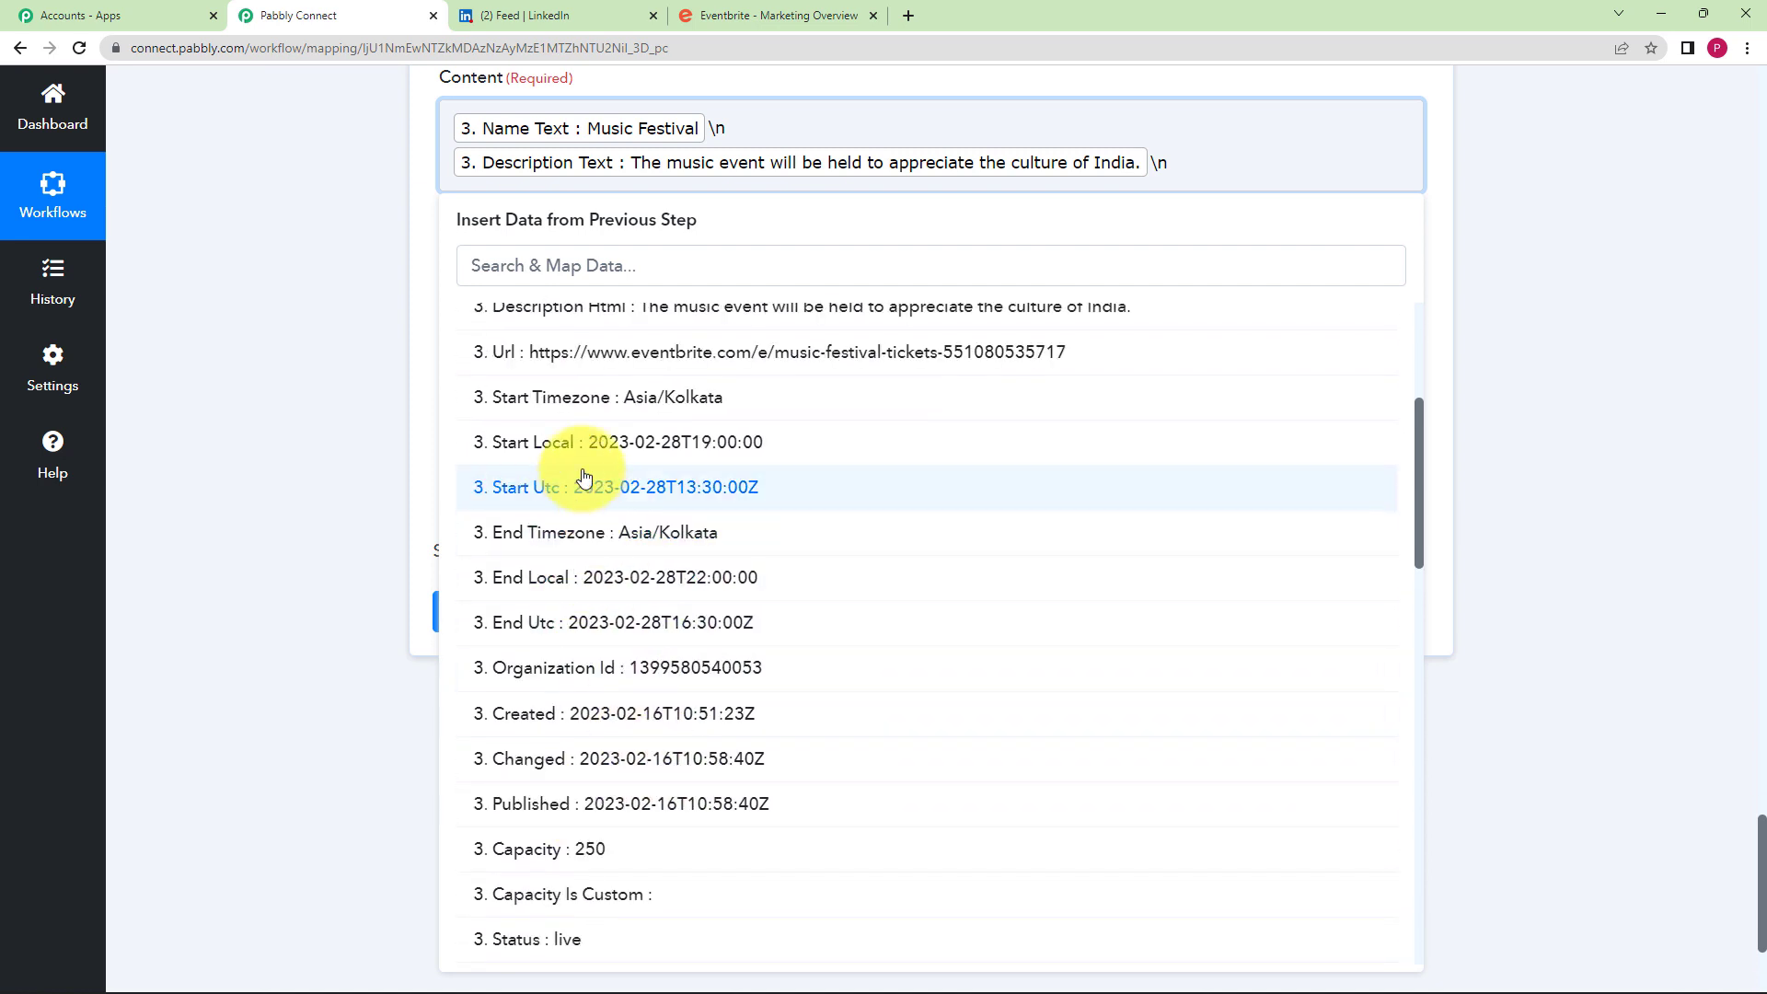
click(683, 443)
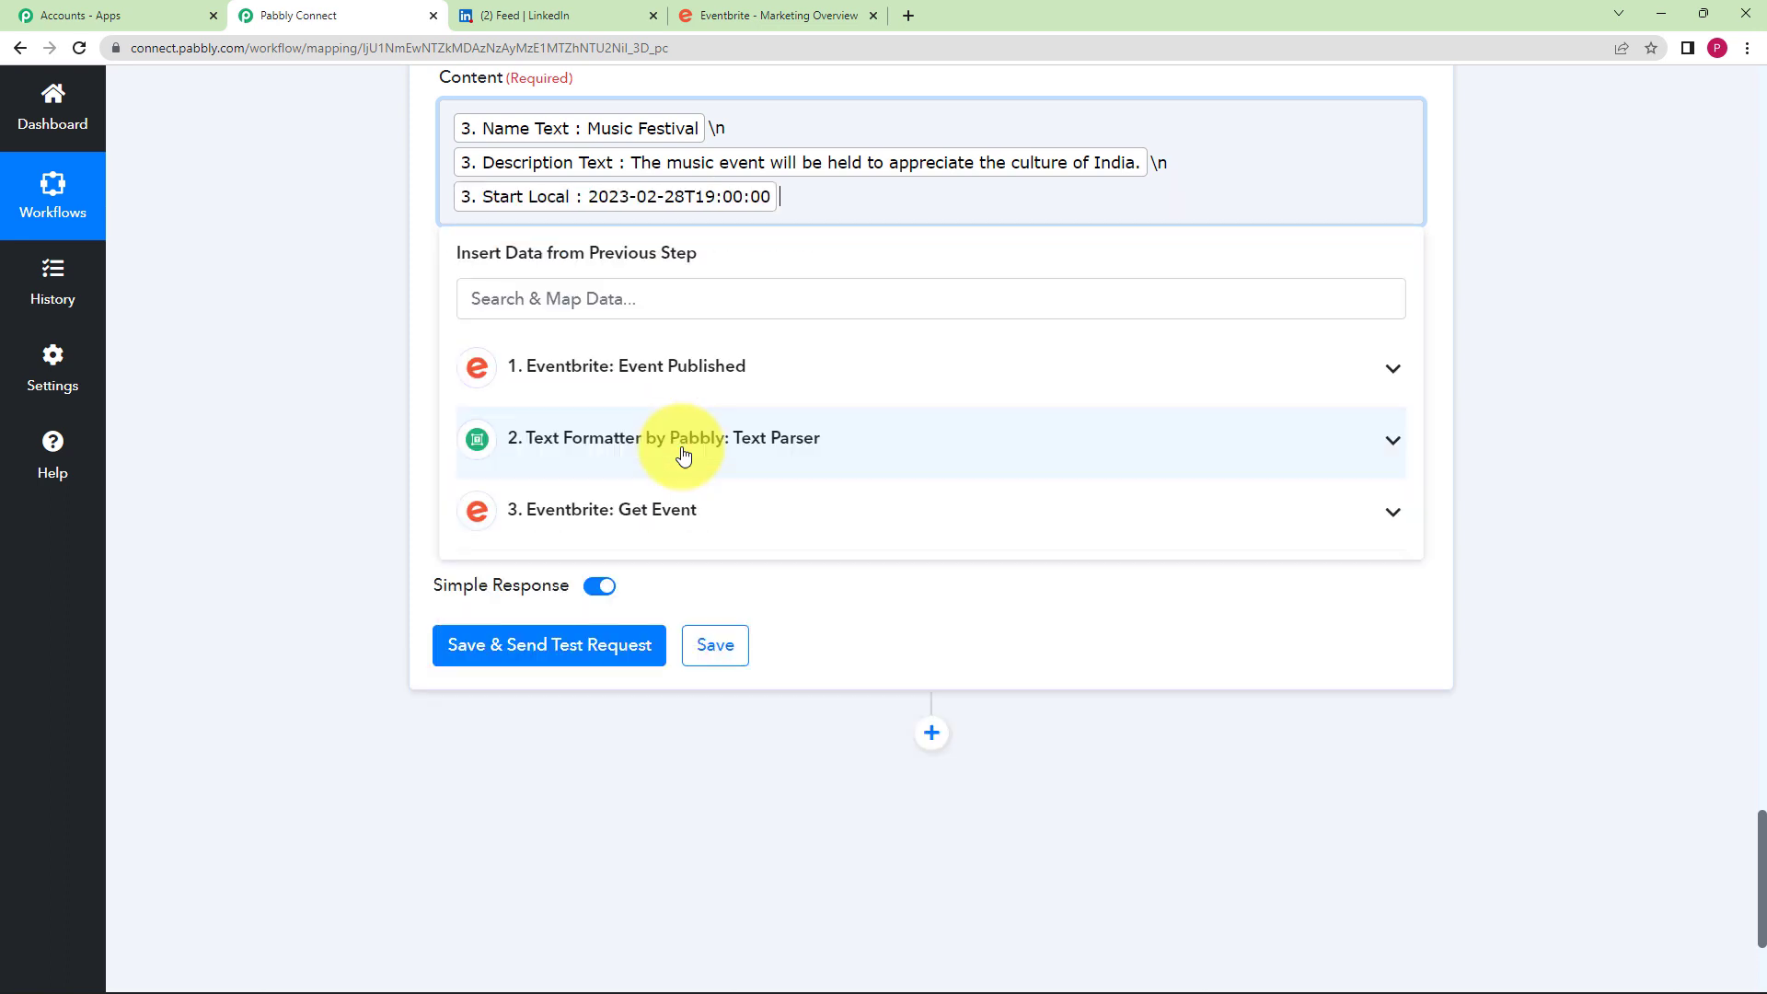
click(312, 348)
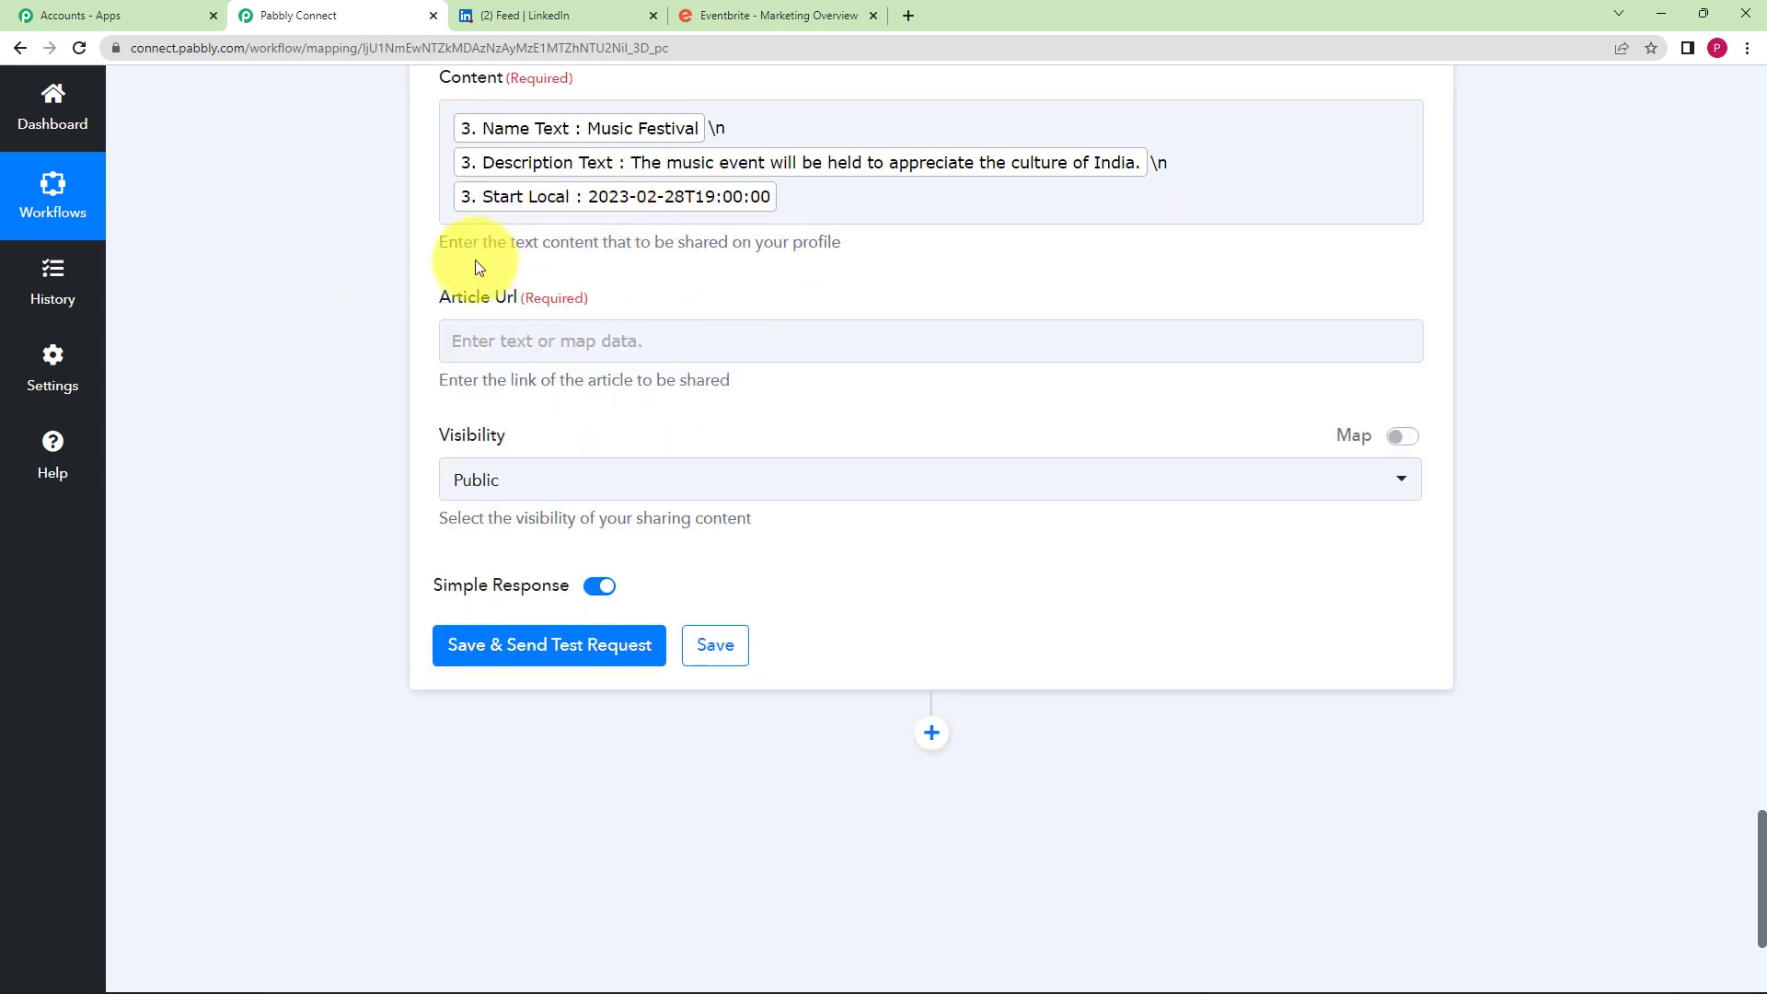
scroll(378, 295, up, 2)
- Map the Get Event step's Url into Article Url and set Visibility to Public
click(499, 329)
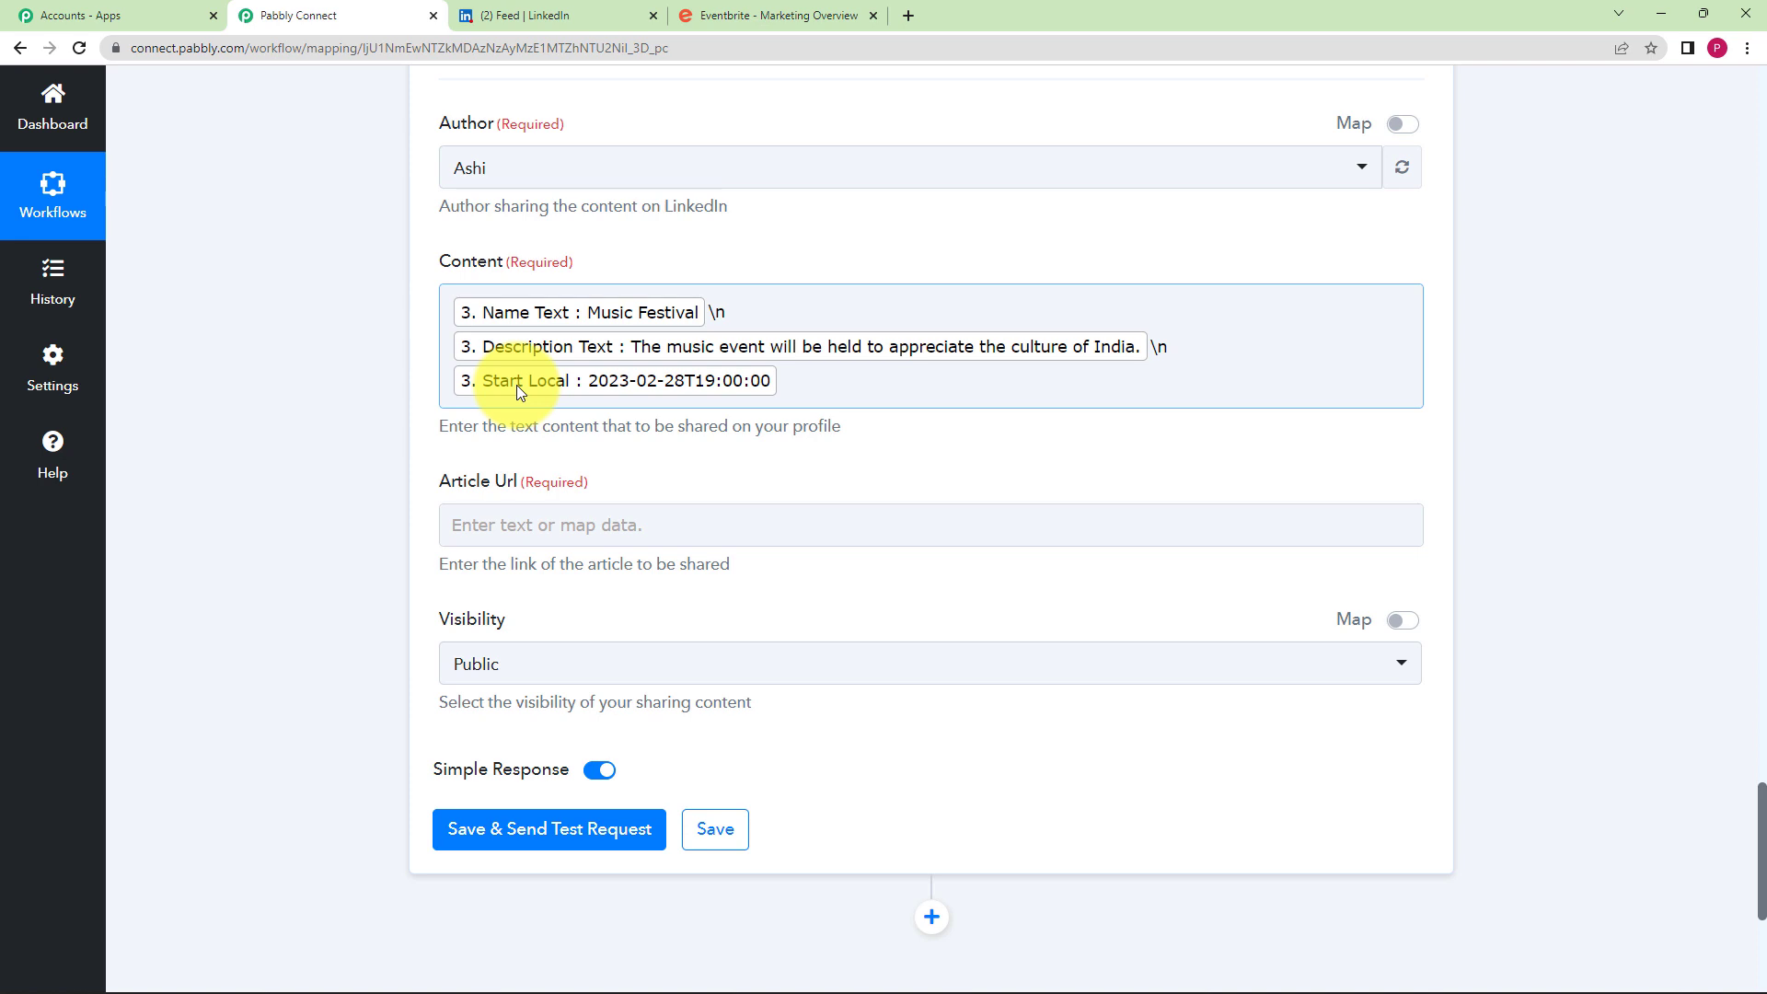
click(566, 526)
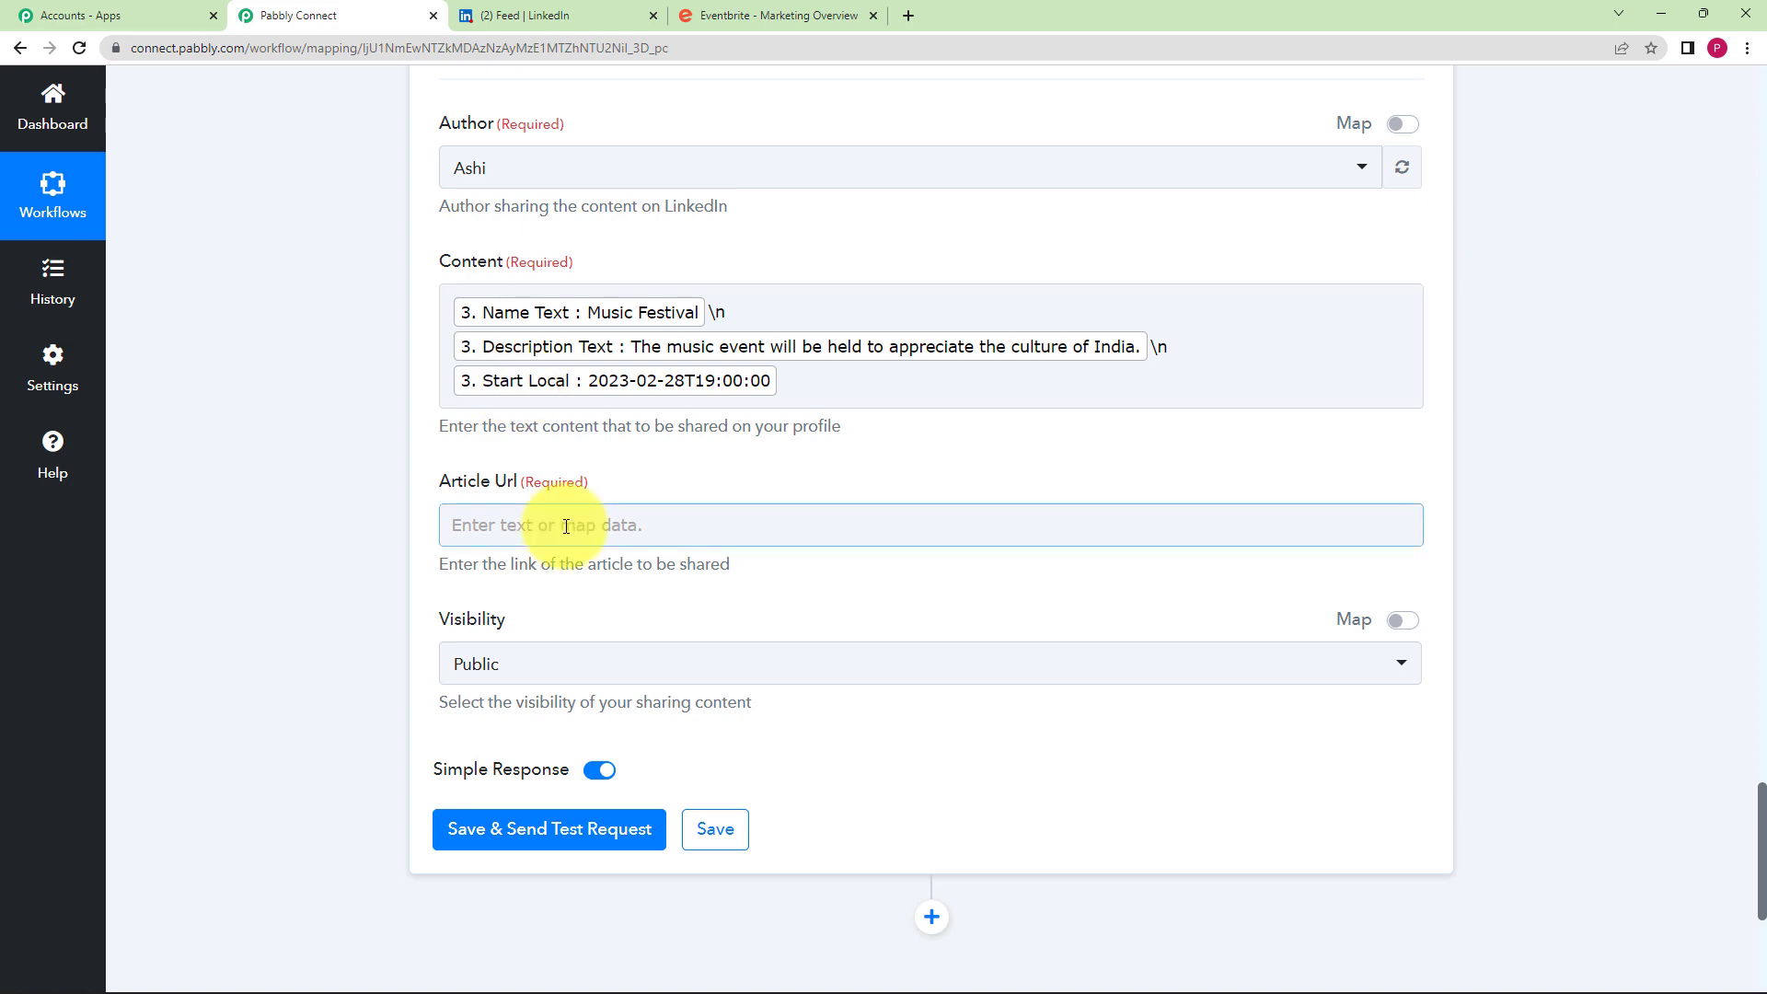
click(567, 526)
click(552, 830)
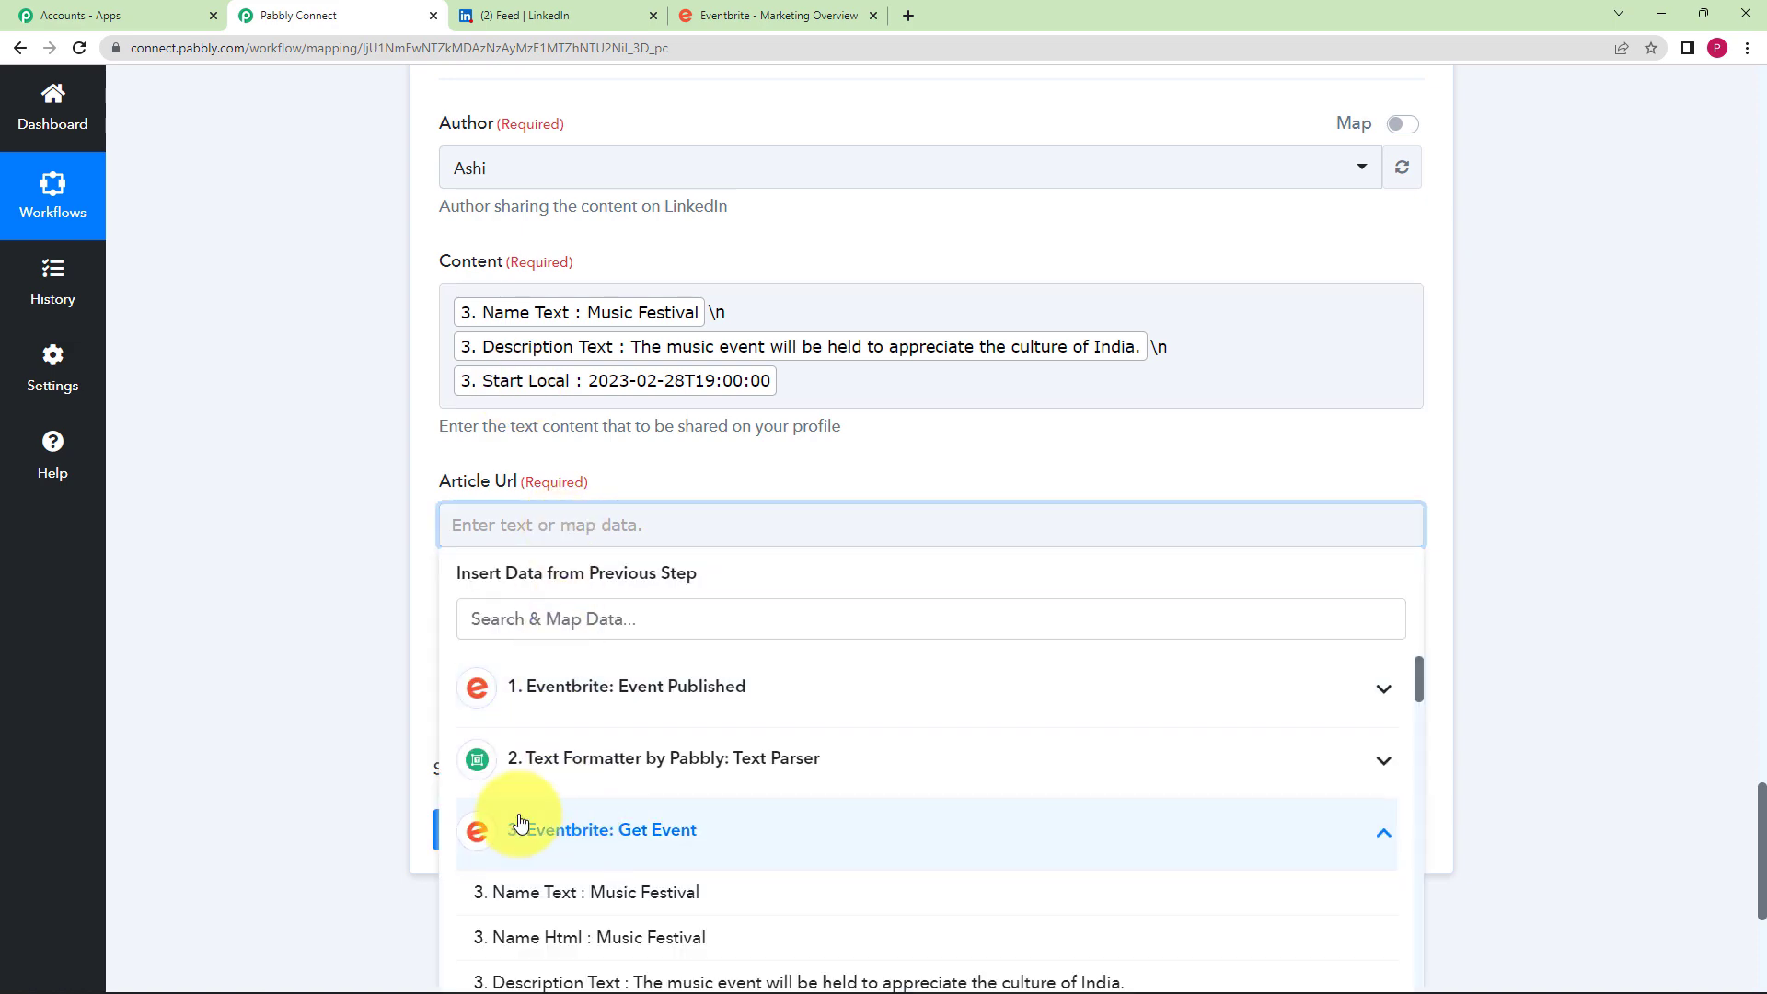
scroll(334, 714, down, 5)
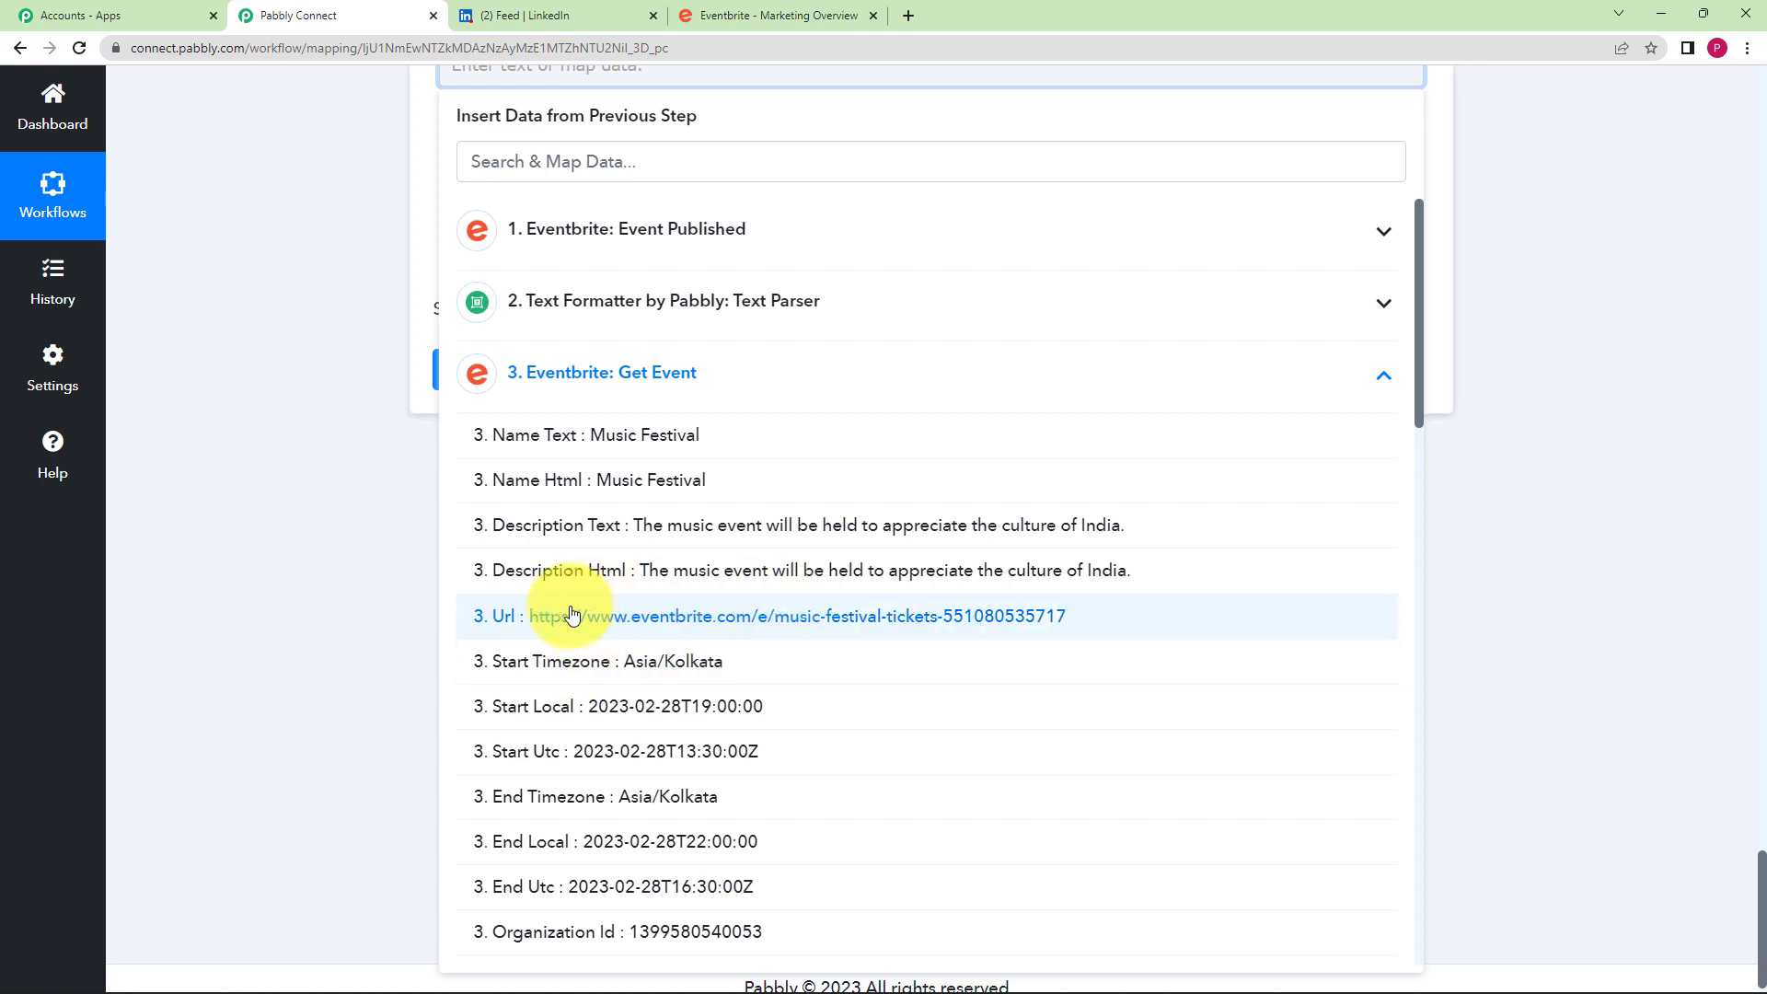
click(574, 624)
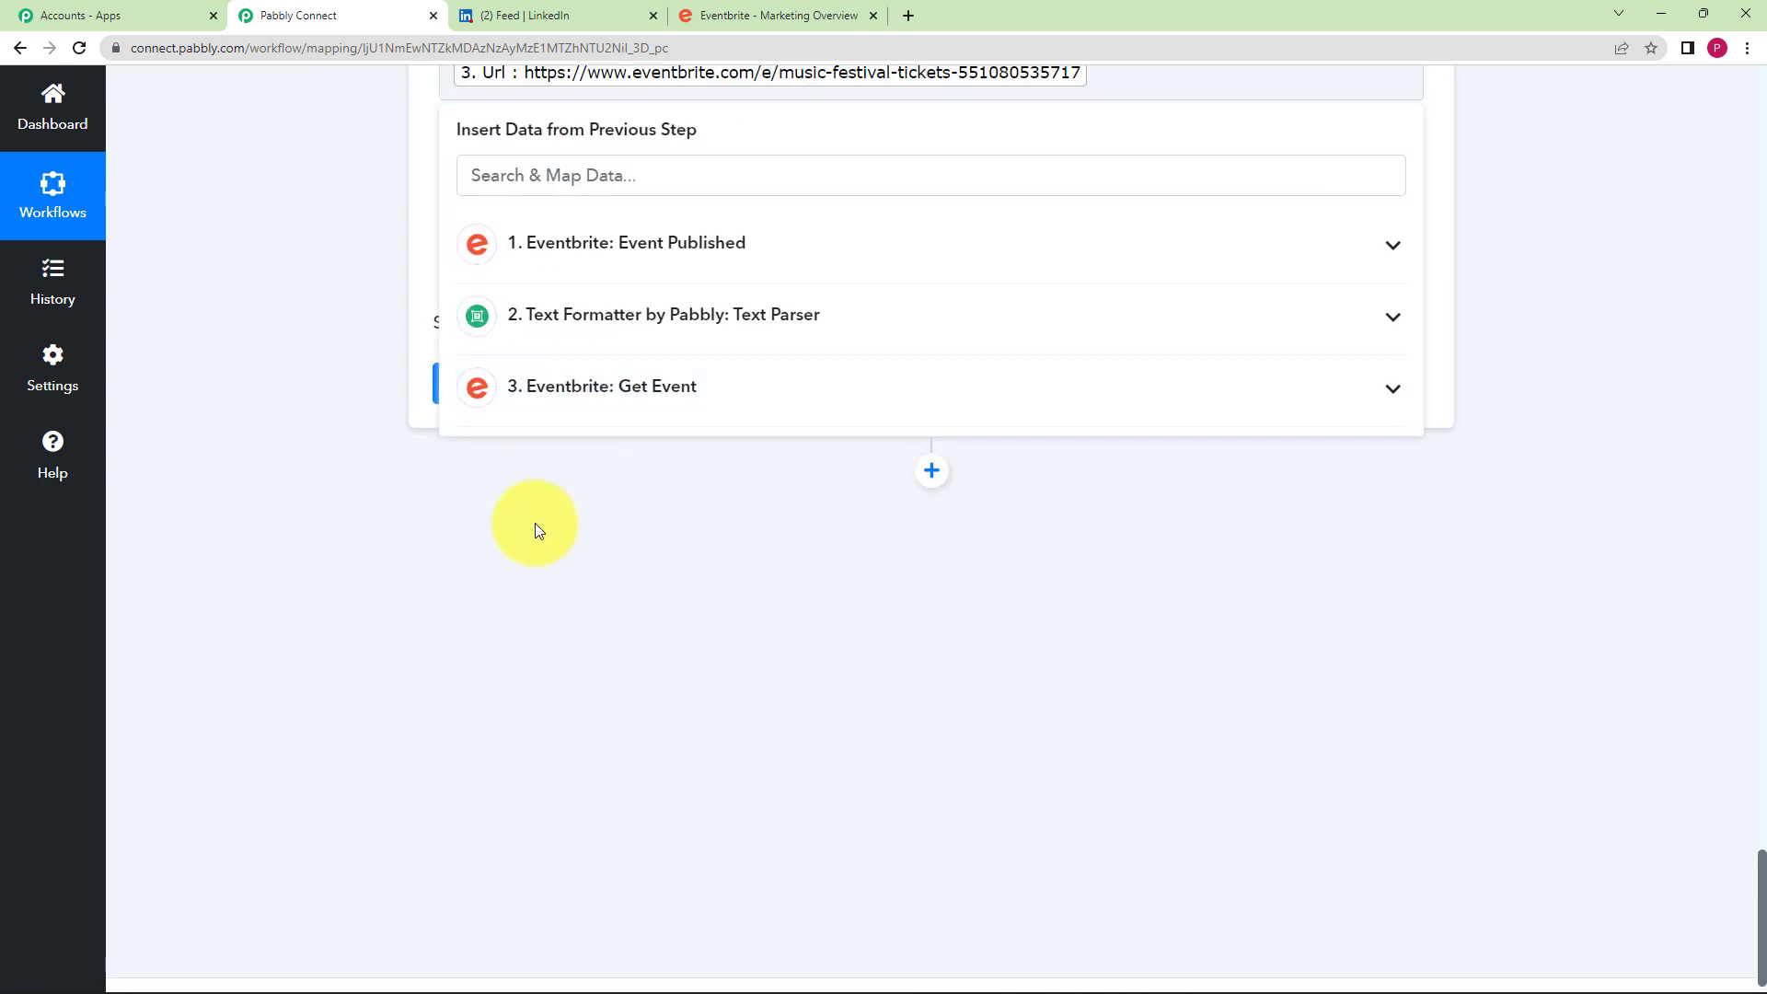
click(340, 287)
scroll(368, 262, up, 2)
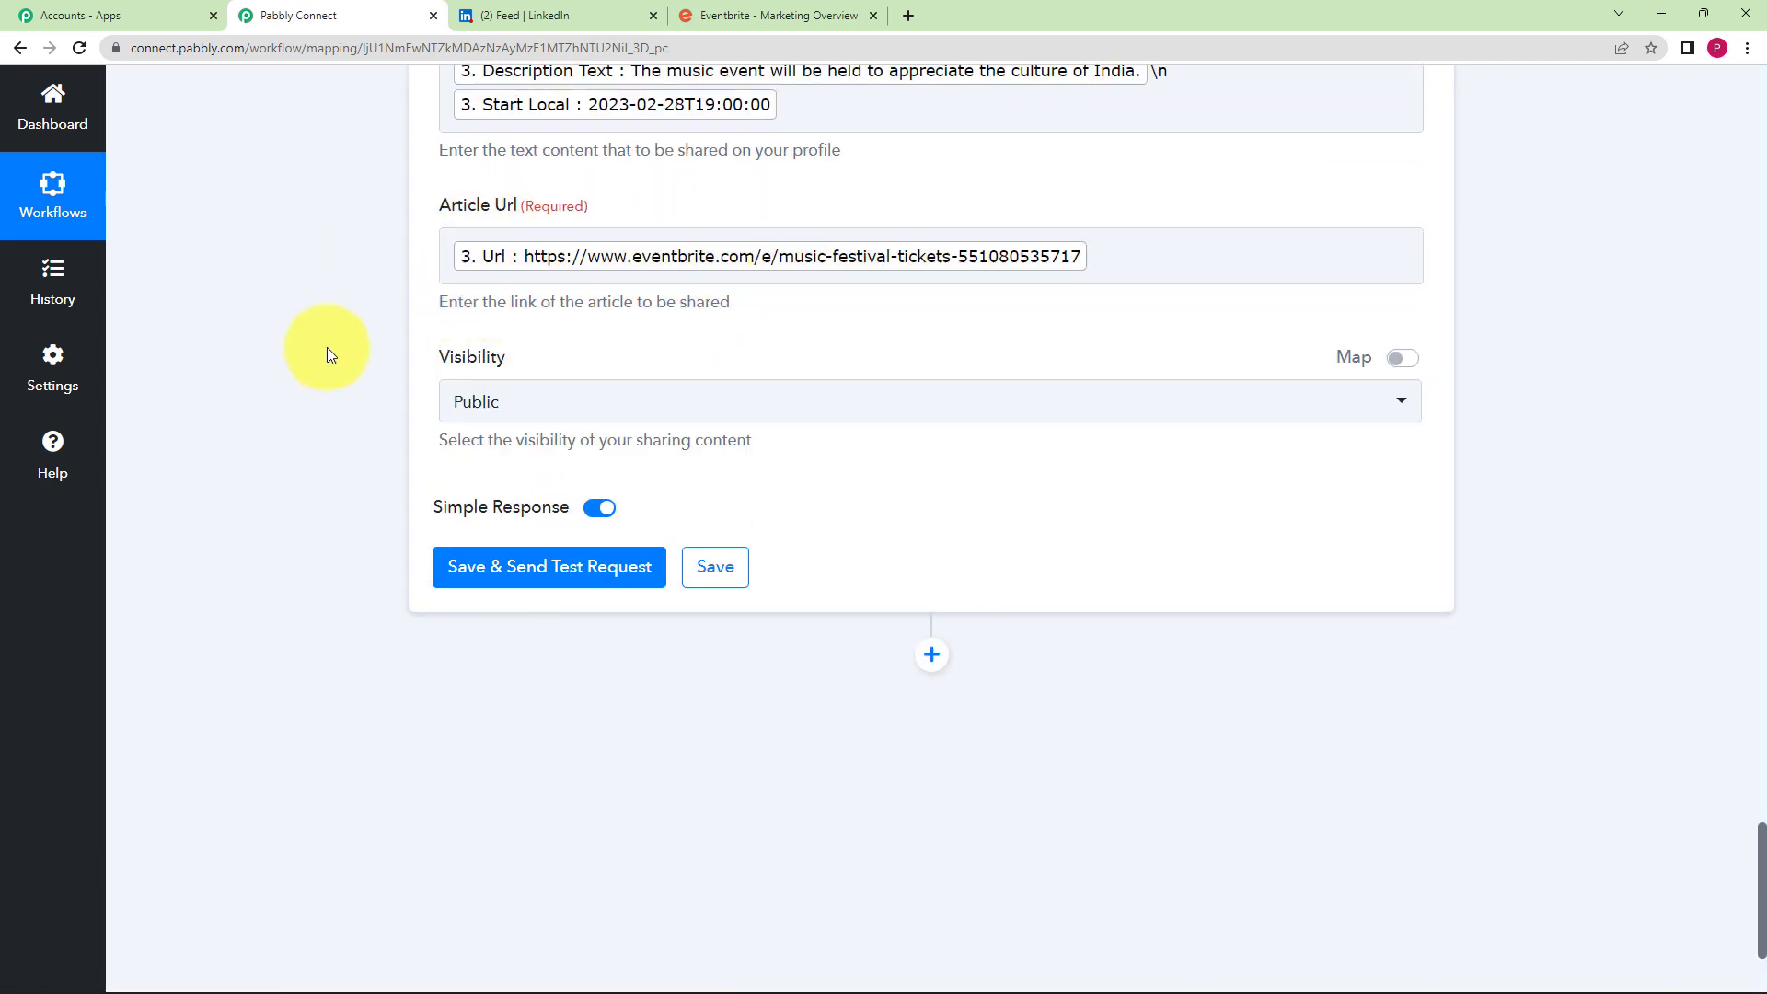
scroll(368, 387, up, 2)
click(493, 587)
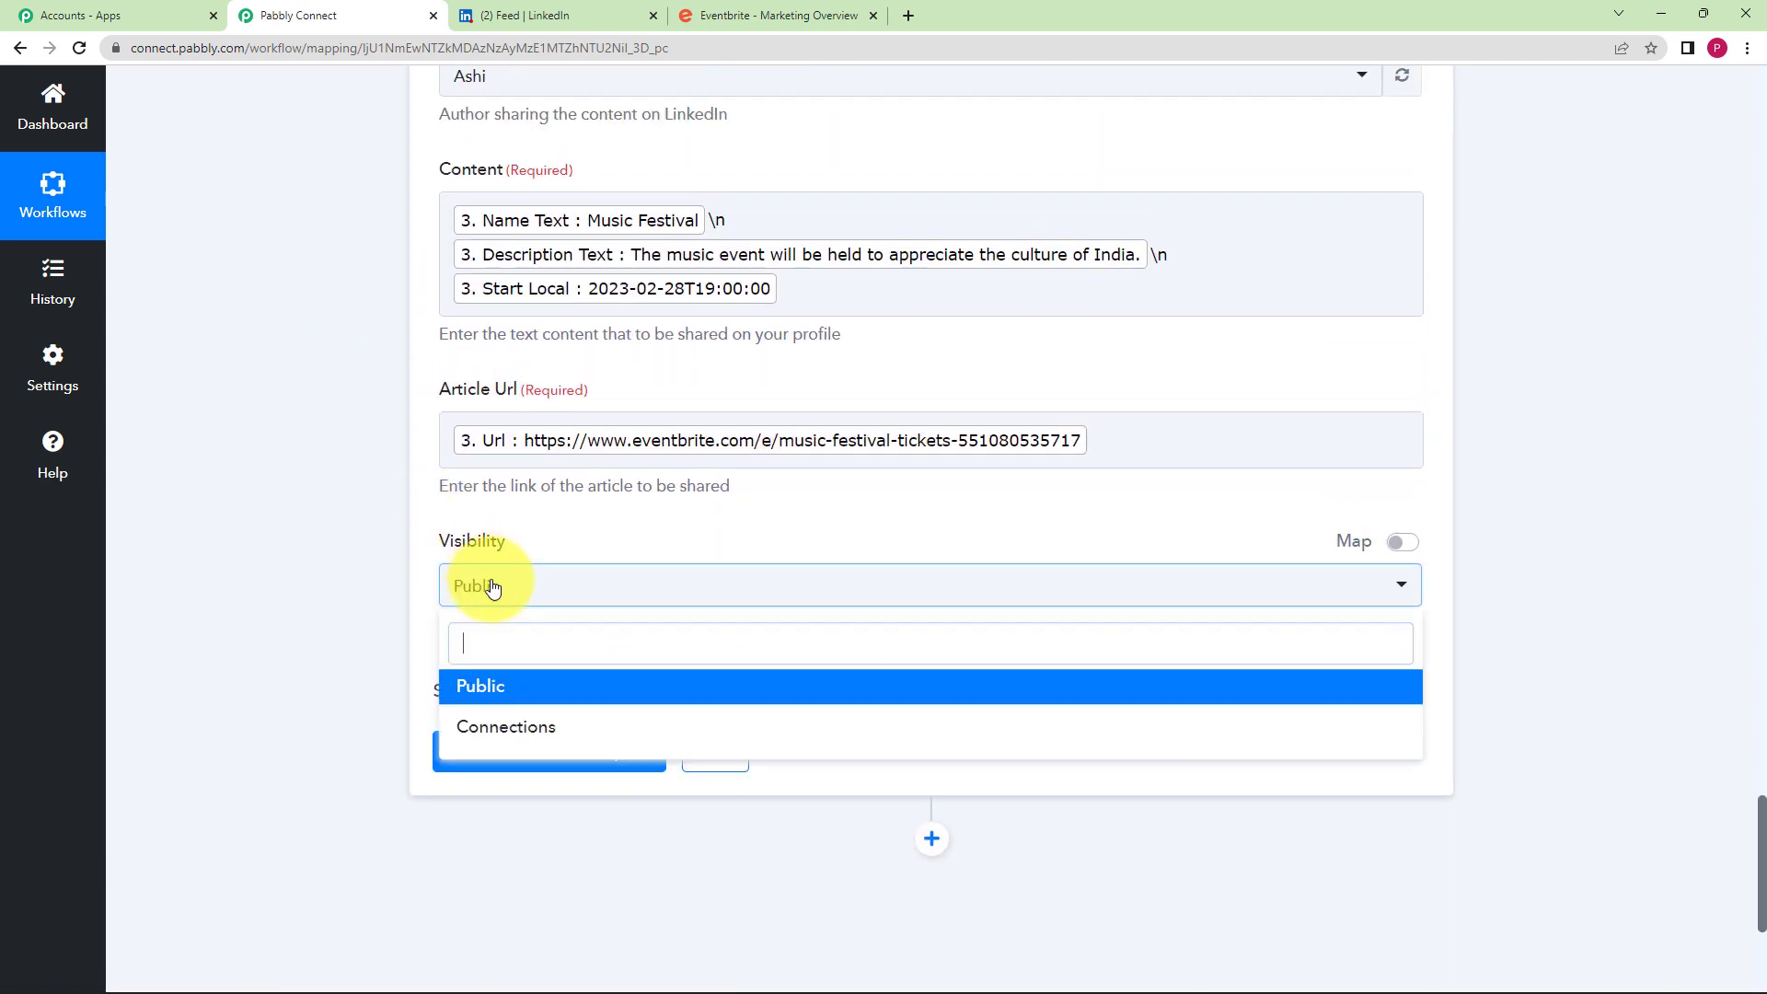
click(517, 685)
scroll(328, 618, down, 2)
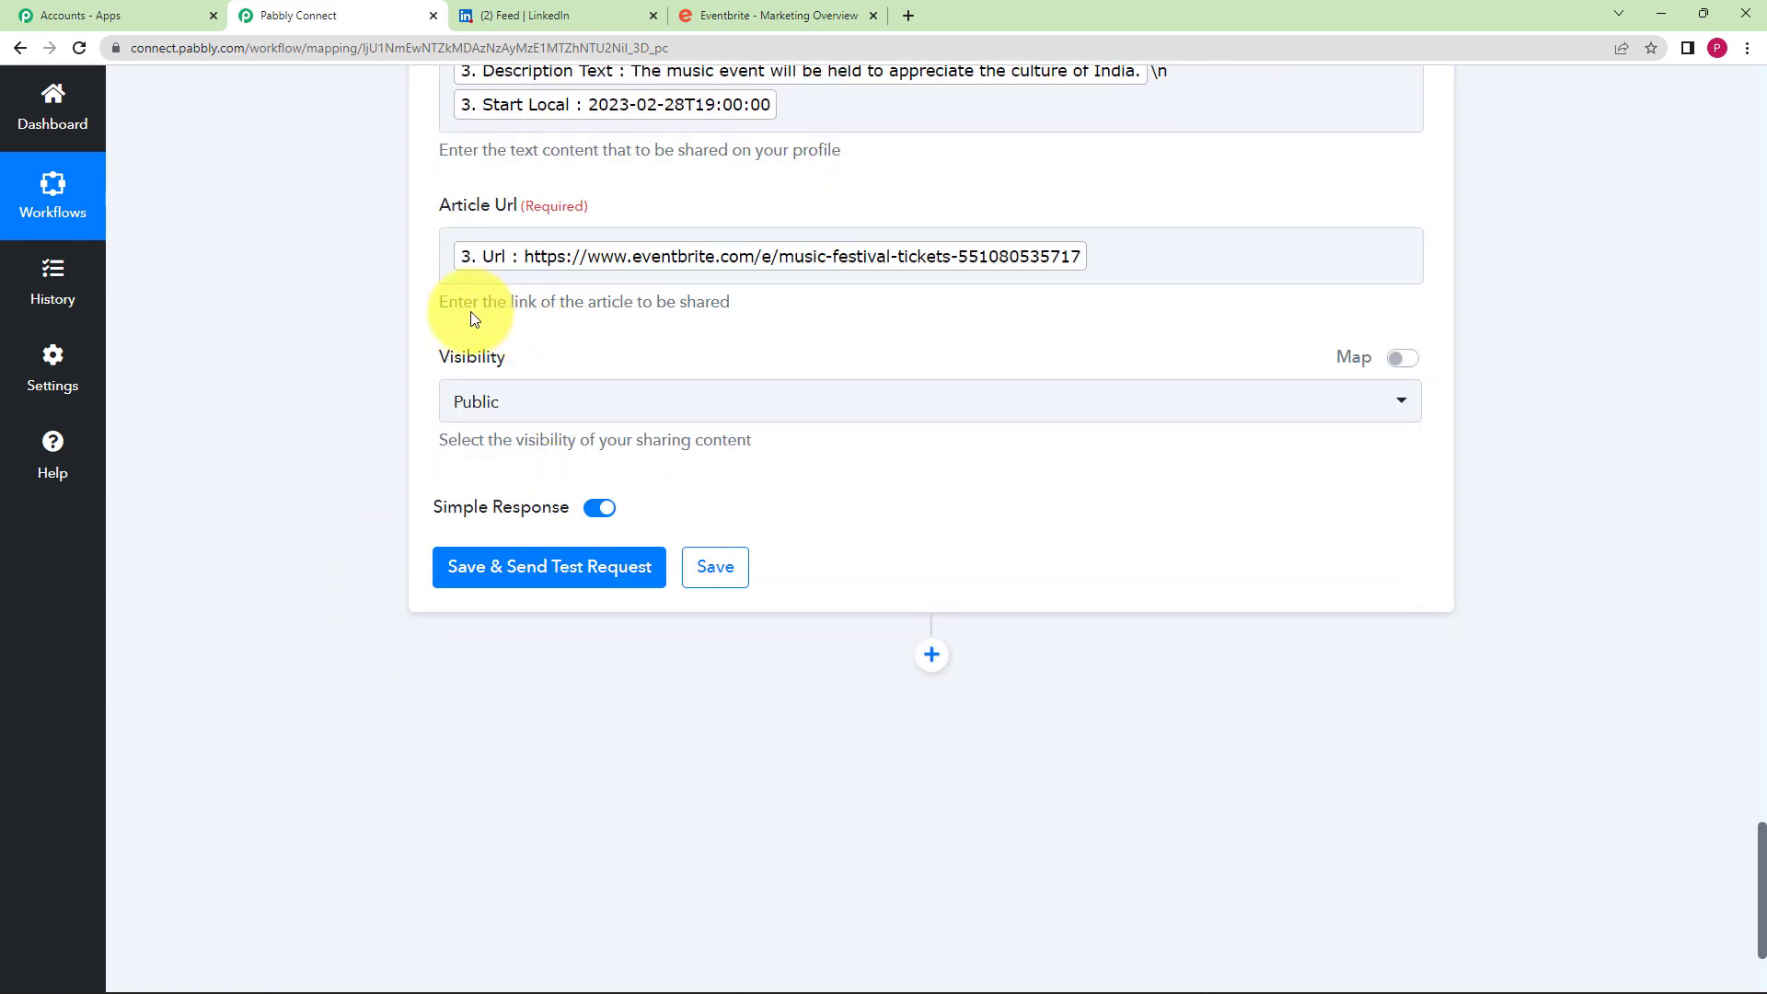
- Send a test request that returns a LinkedIn share Id, then save the step
click(501, 571)
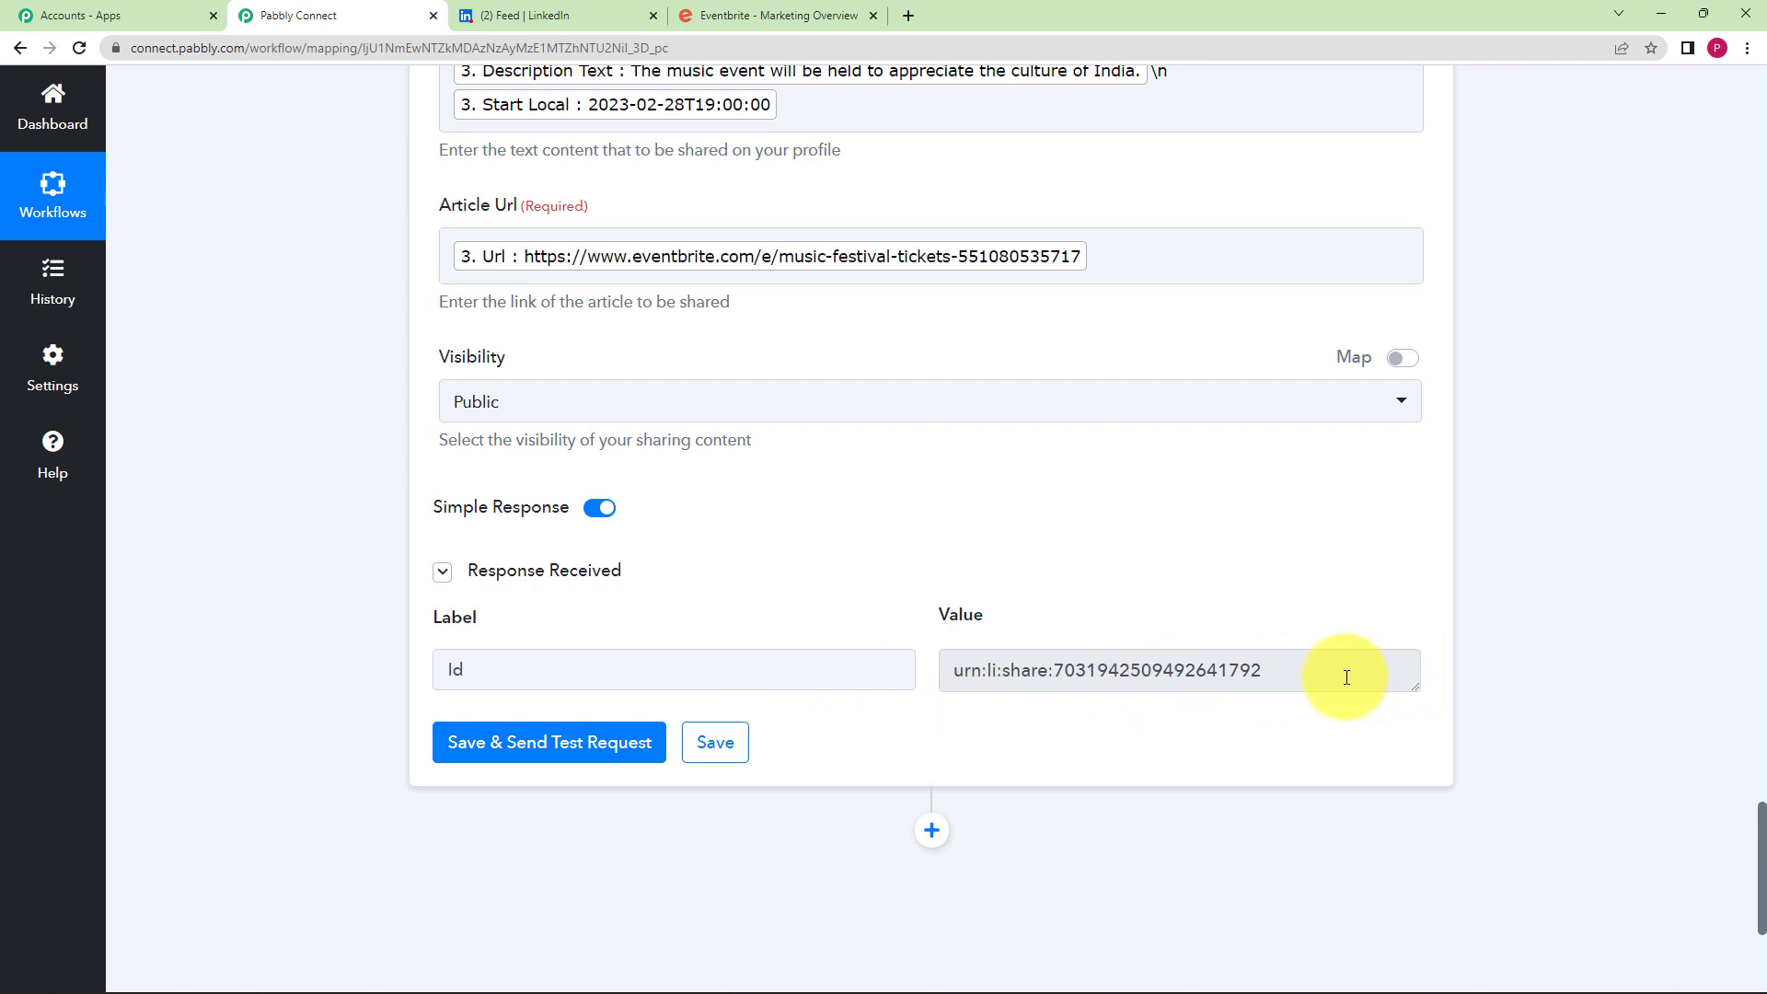
drag(1344, 674, 943, 726)
click(942, 729)
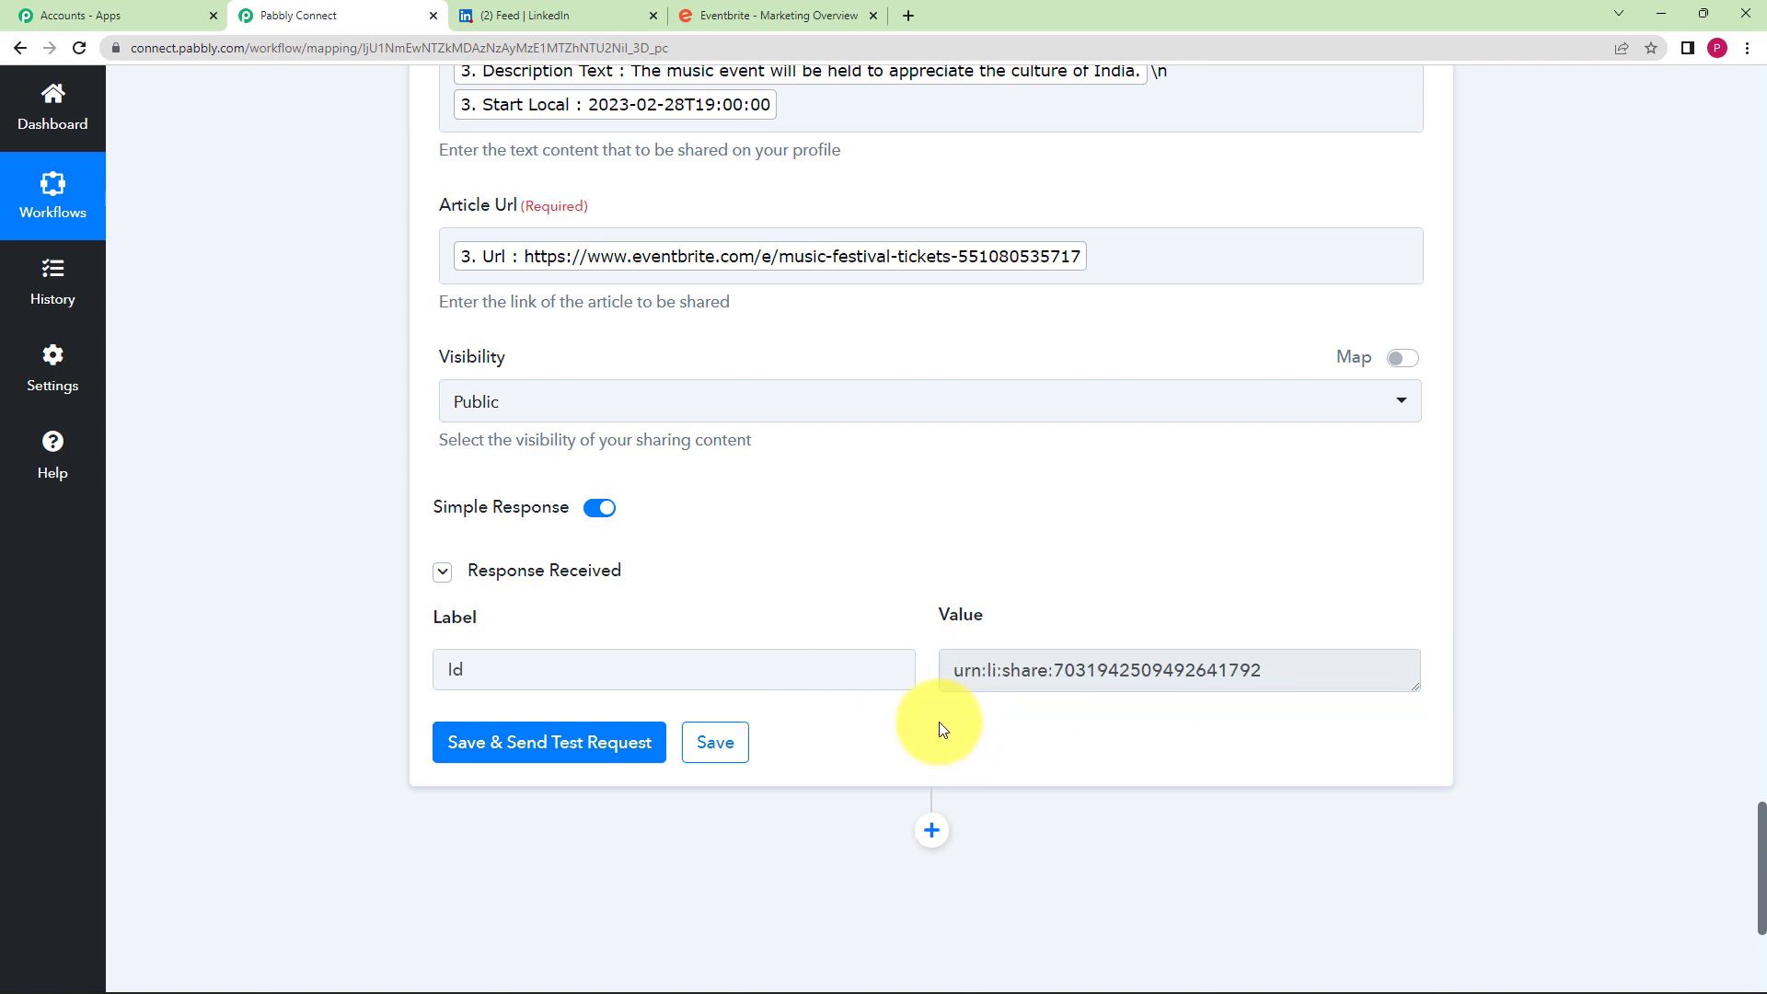
click(716, 752)
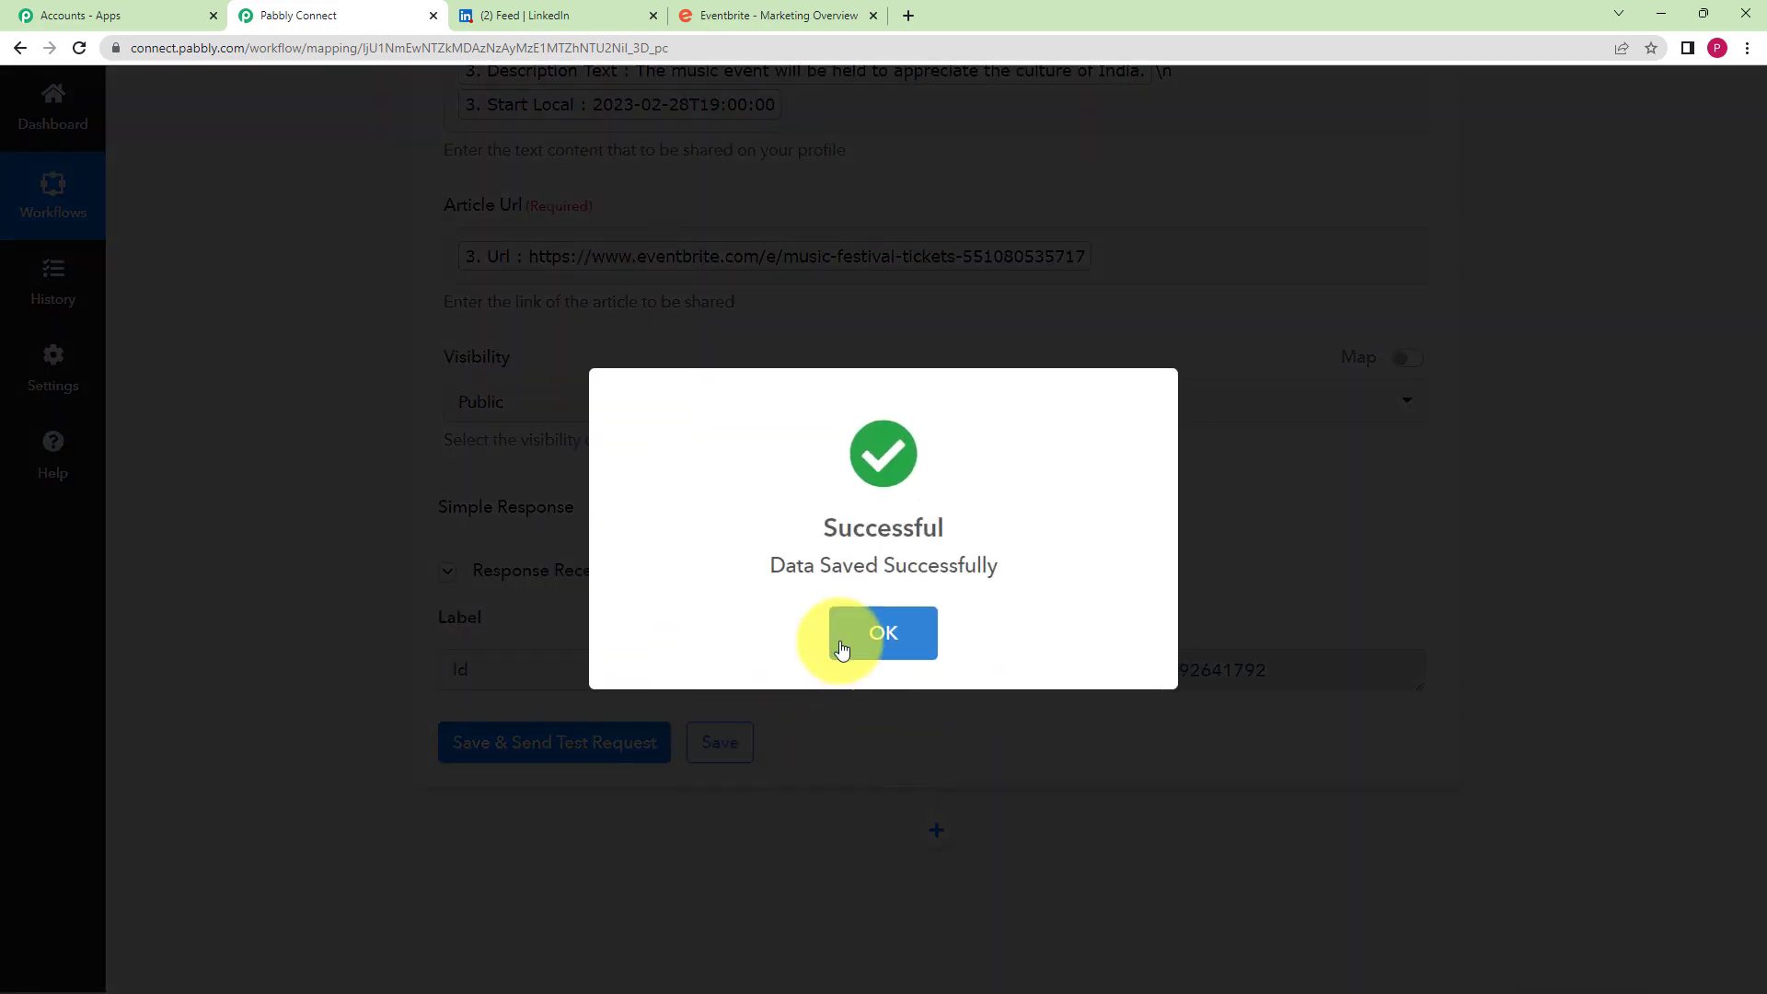
click(839, 631)
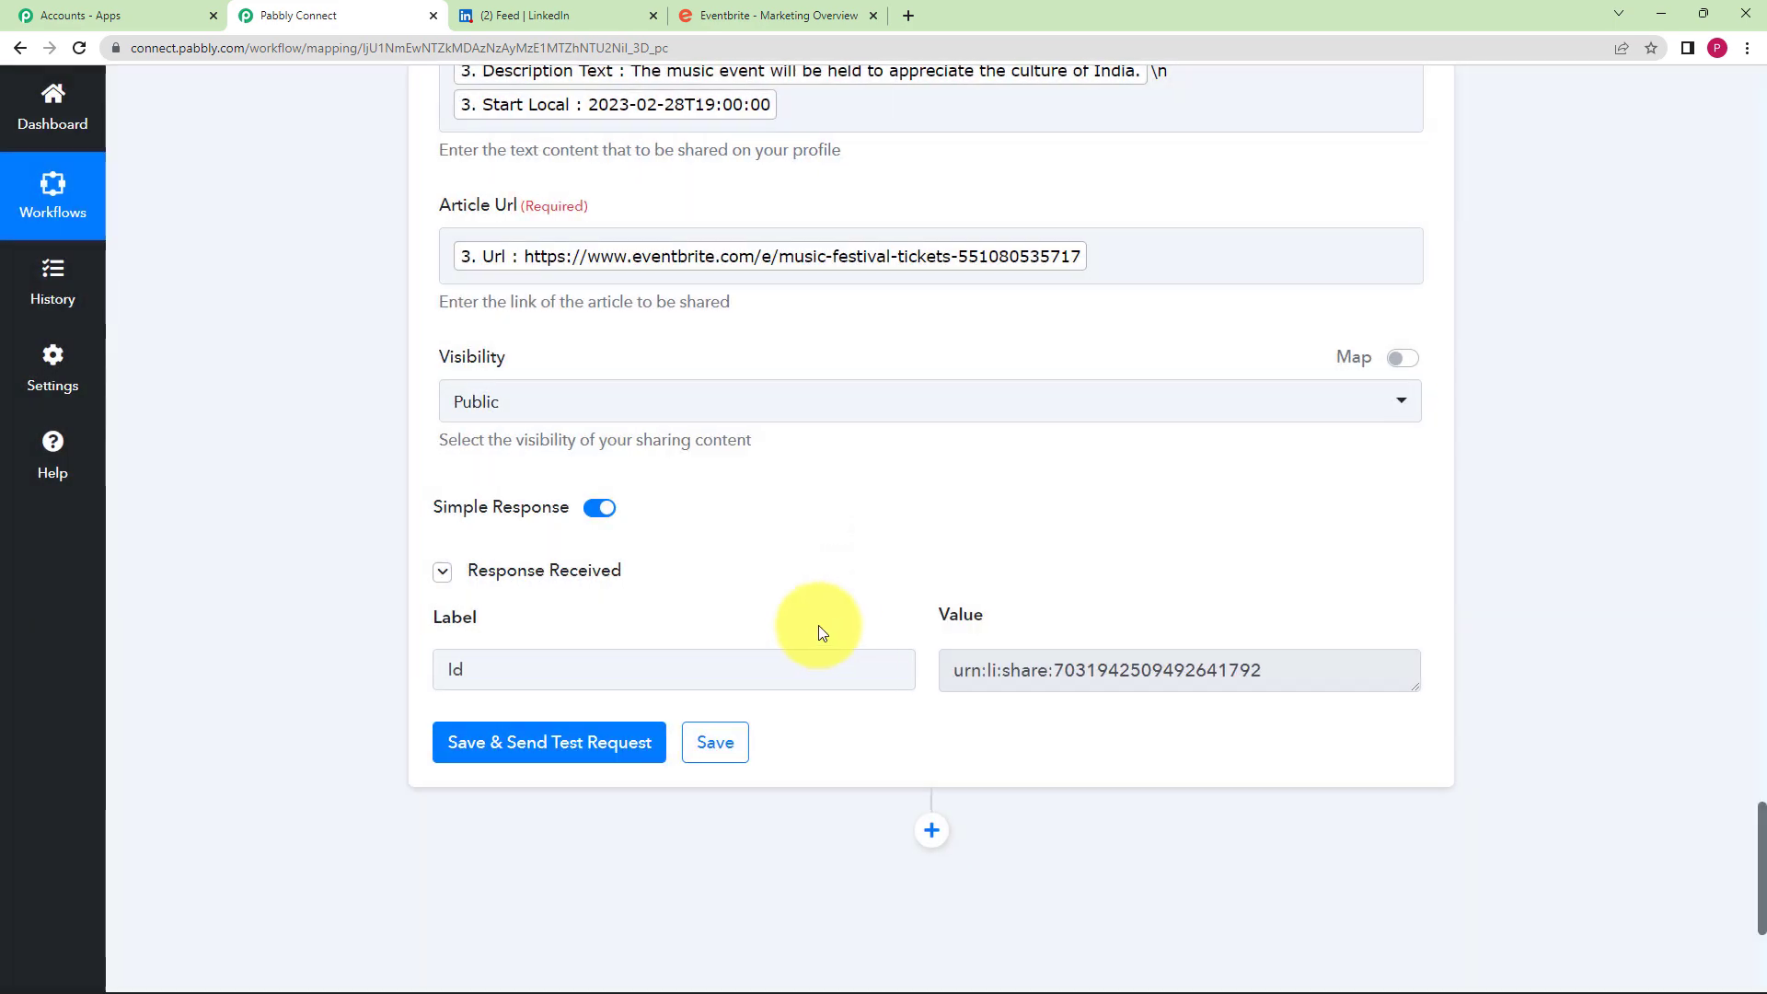
click(630, 11)
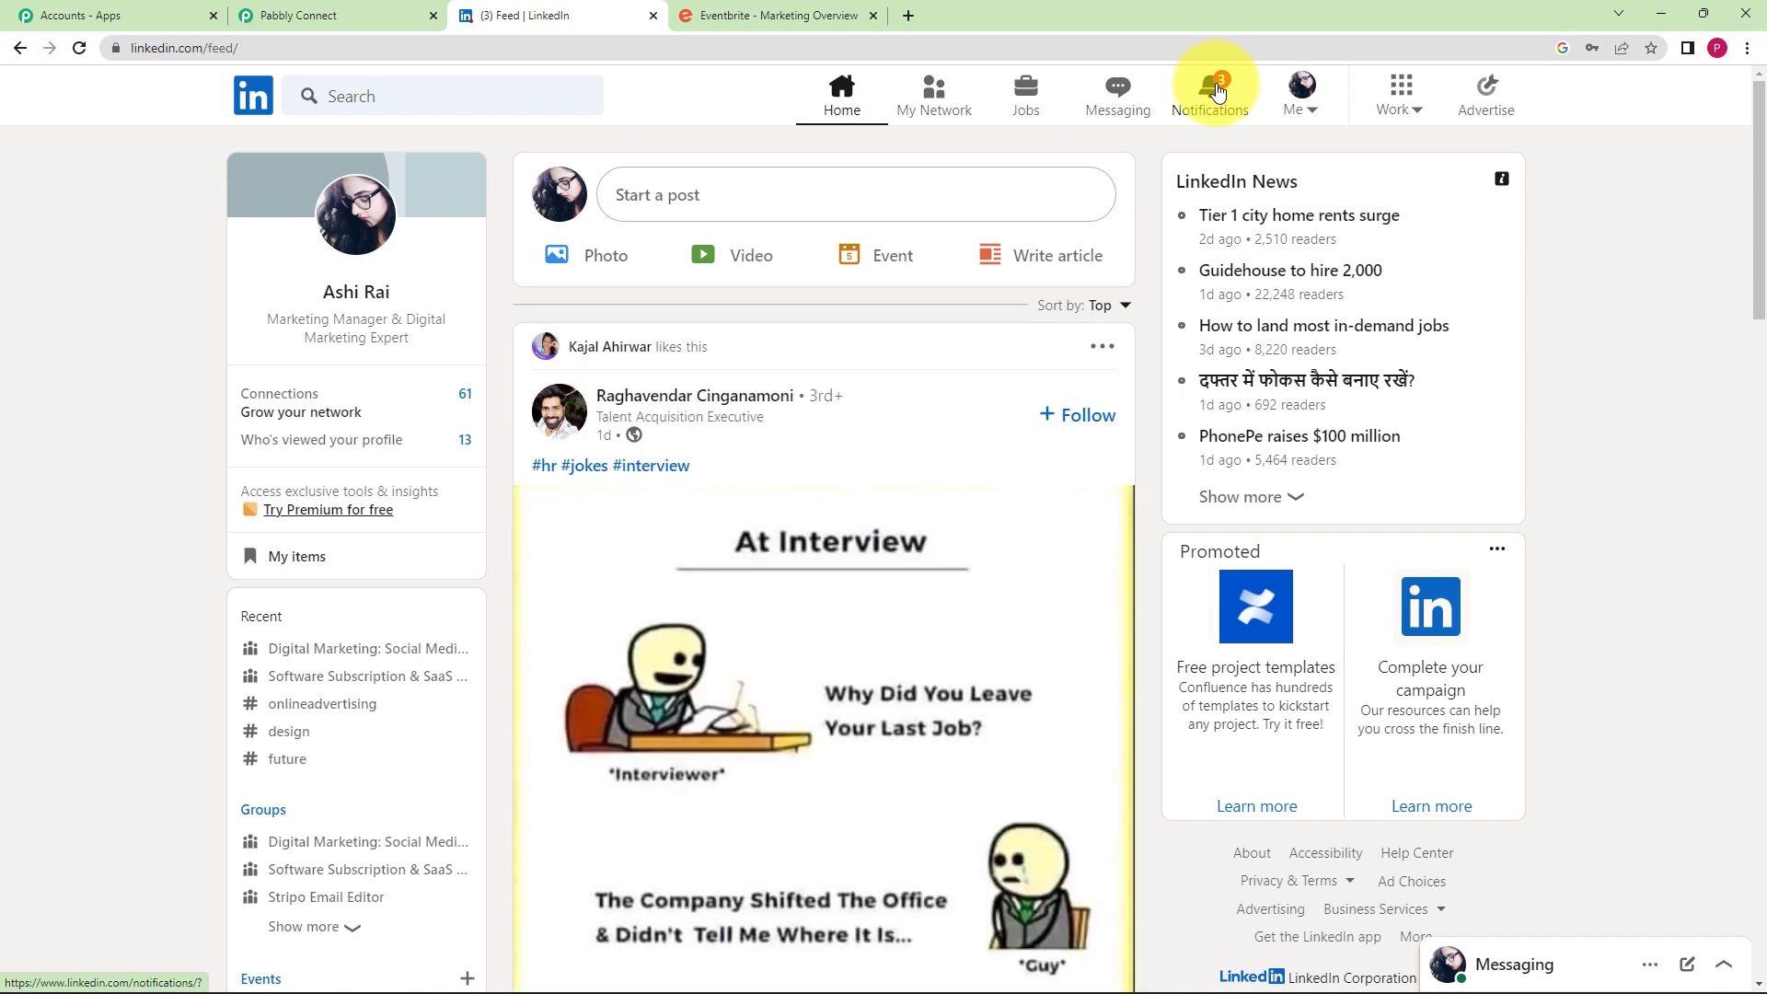
- Open the new Music Festival post from notifications, check its description and start time, and follow its Eventbrite link
click(1217, 89)
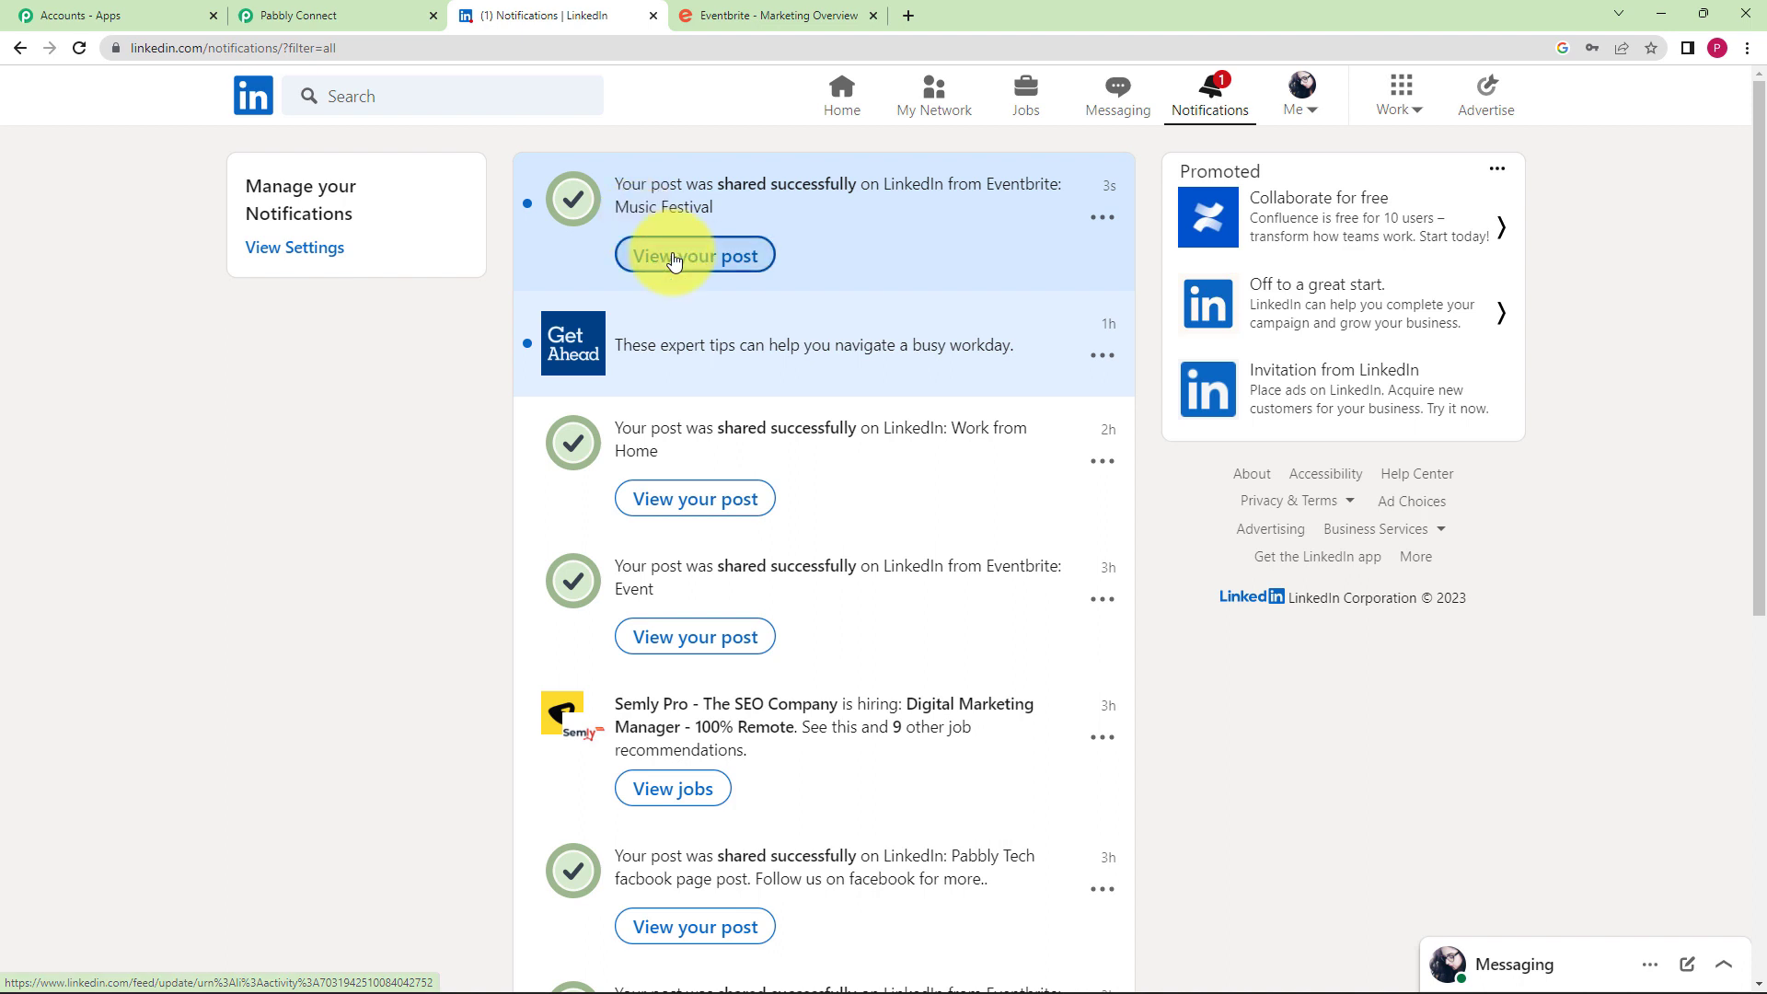
click(671, 256)
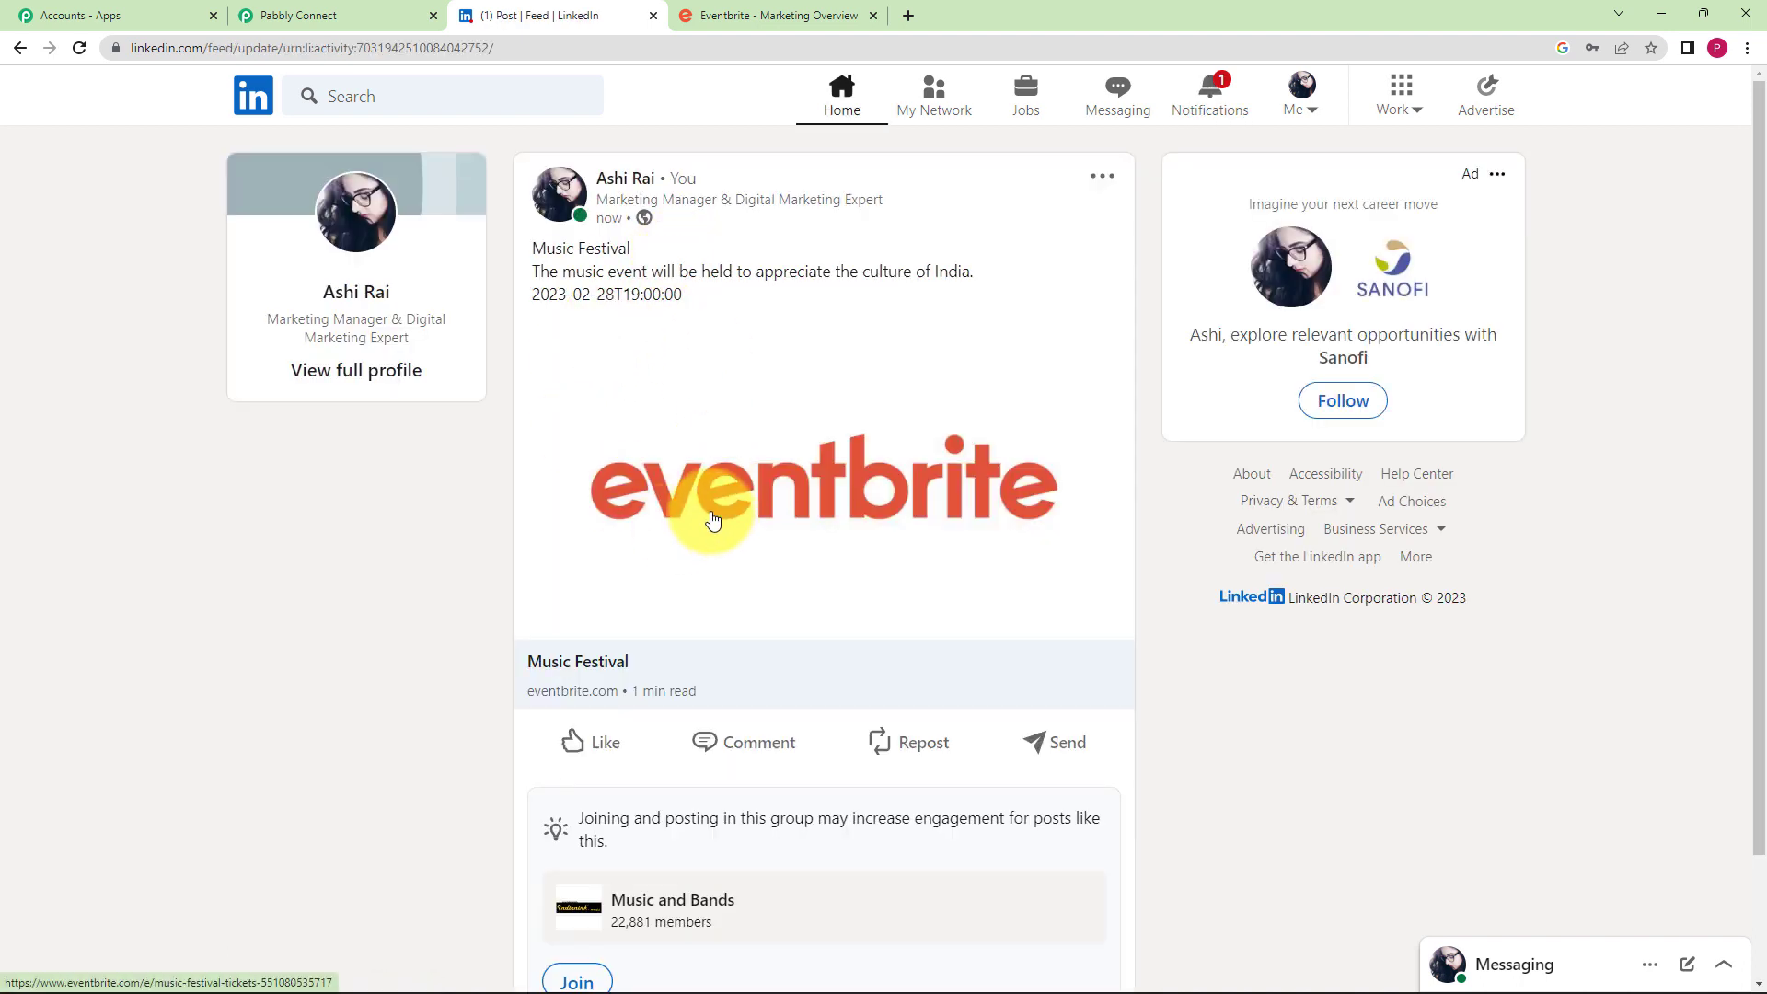
drag(544, 251, 1005, 277)
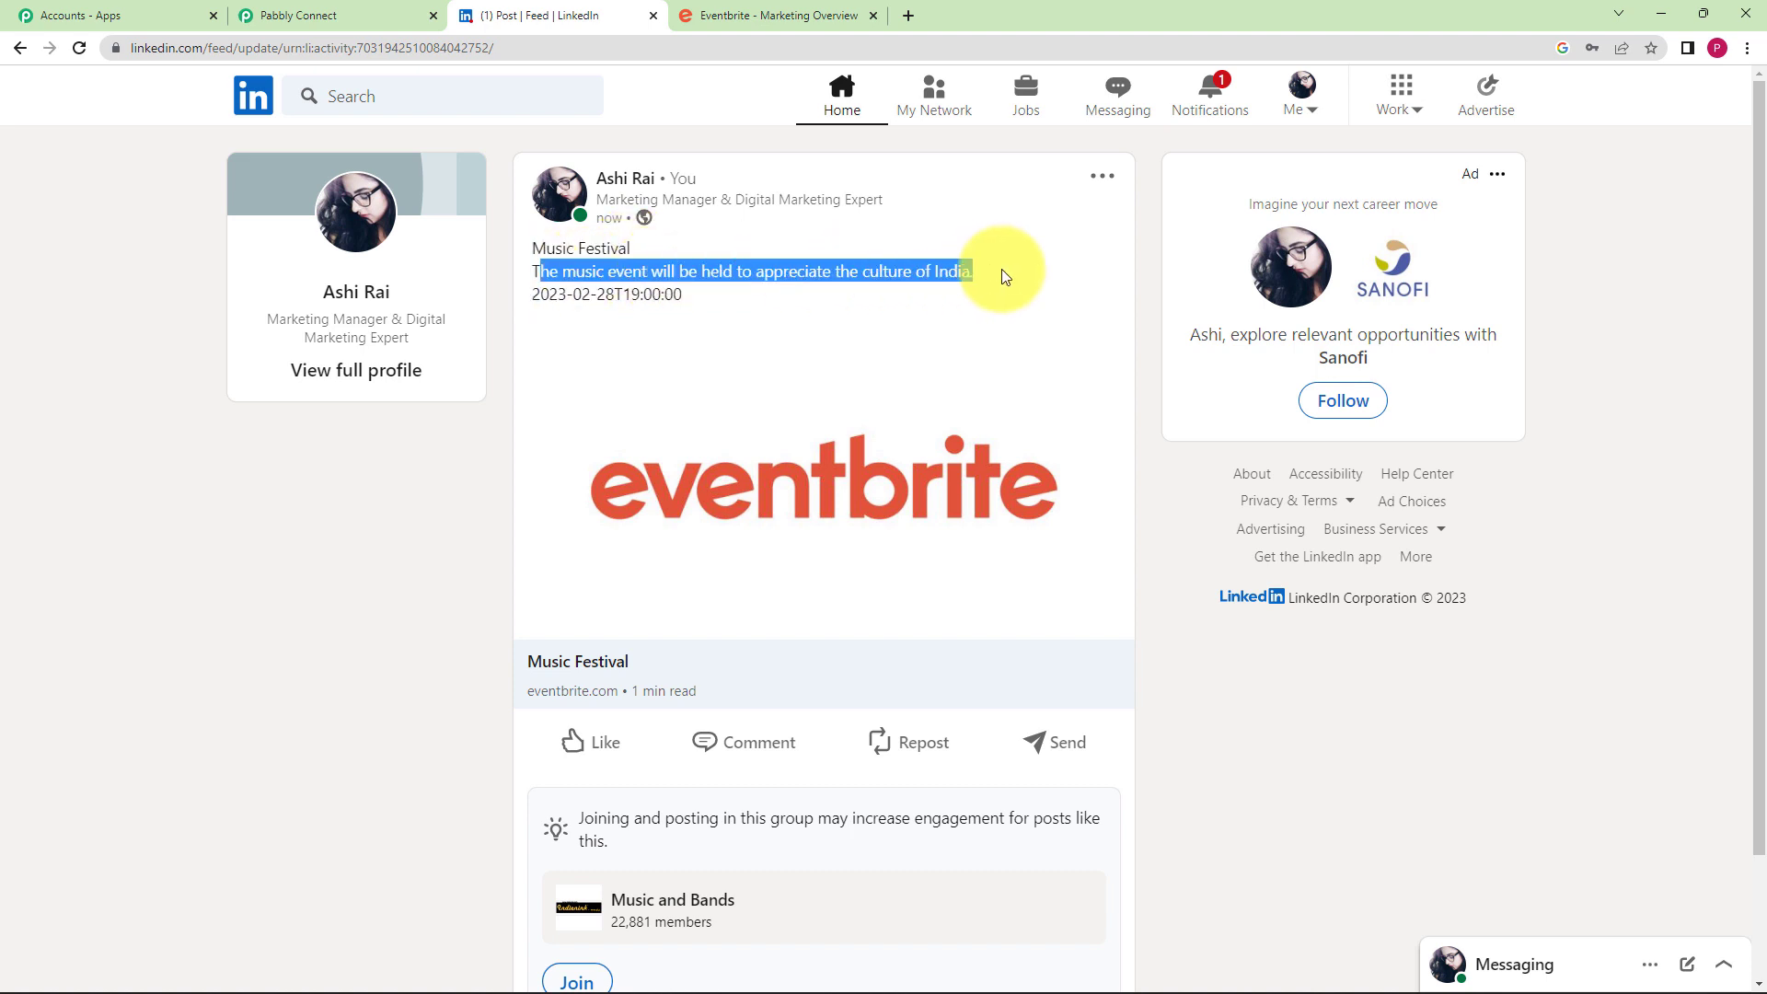
drag(540, 296, 669, 311)
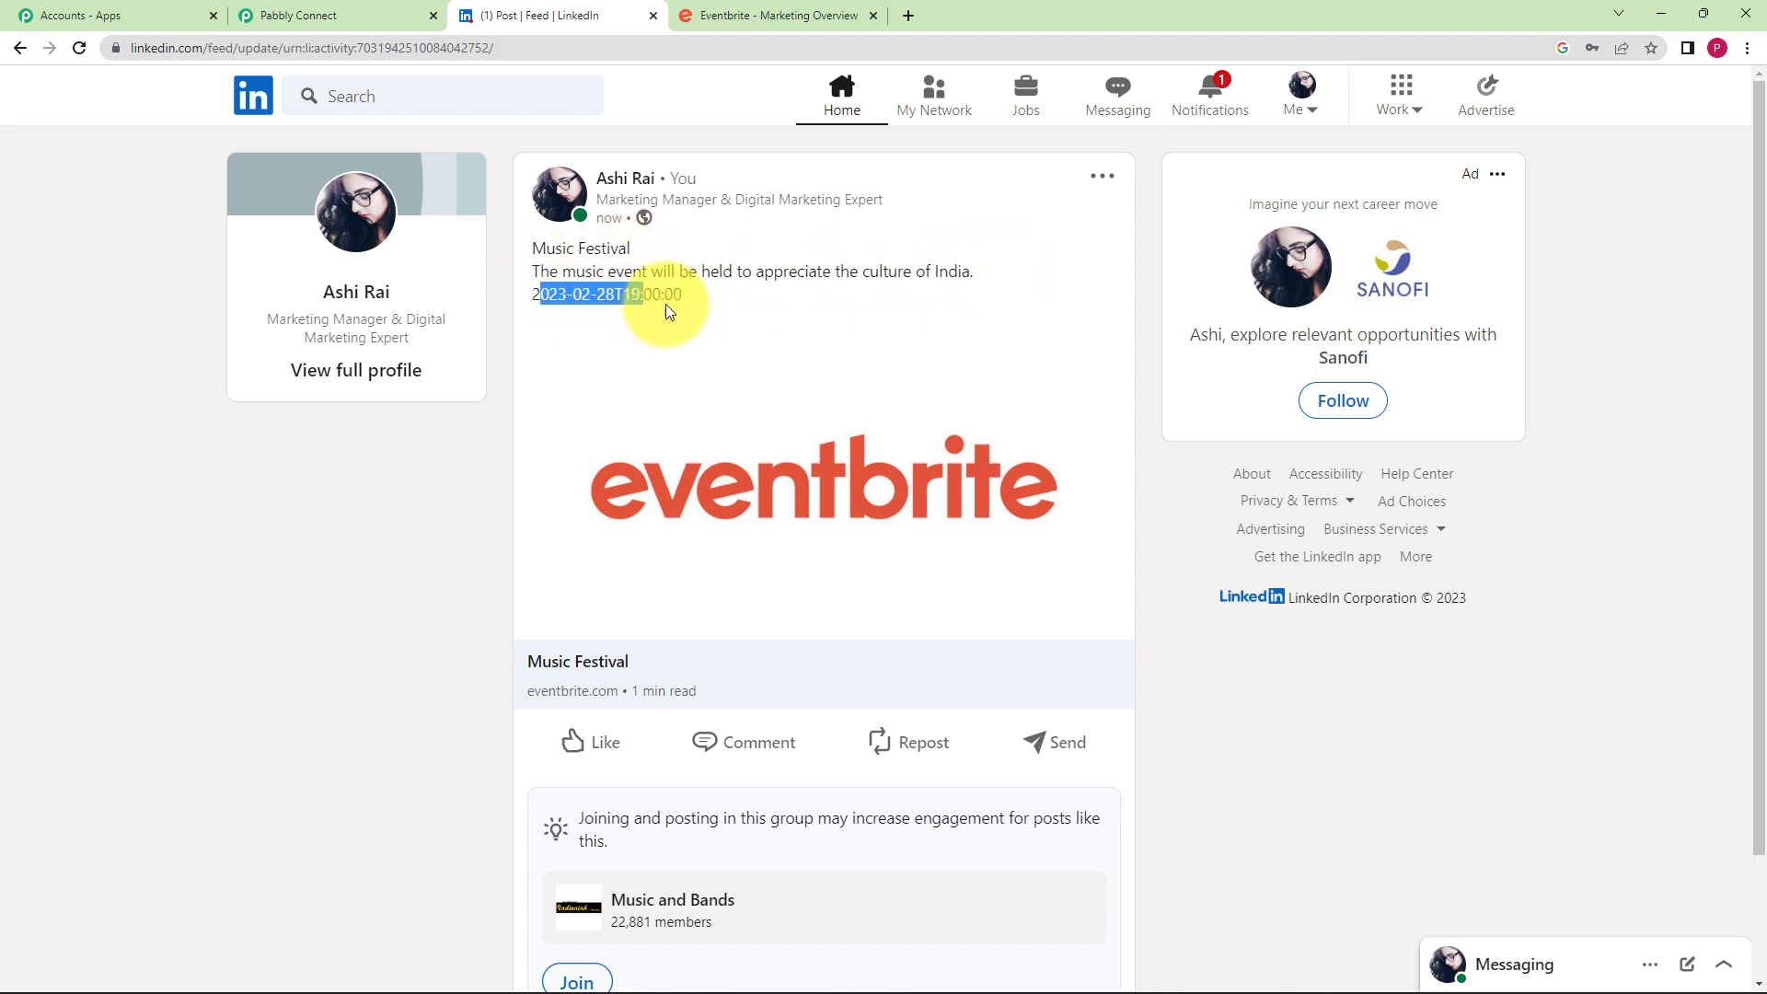
click(692, 348)
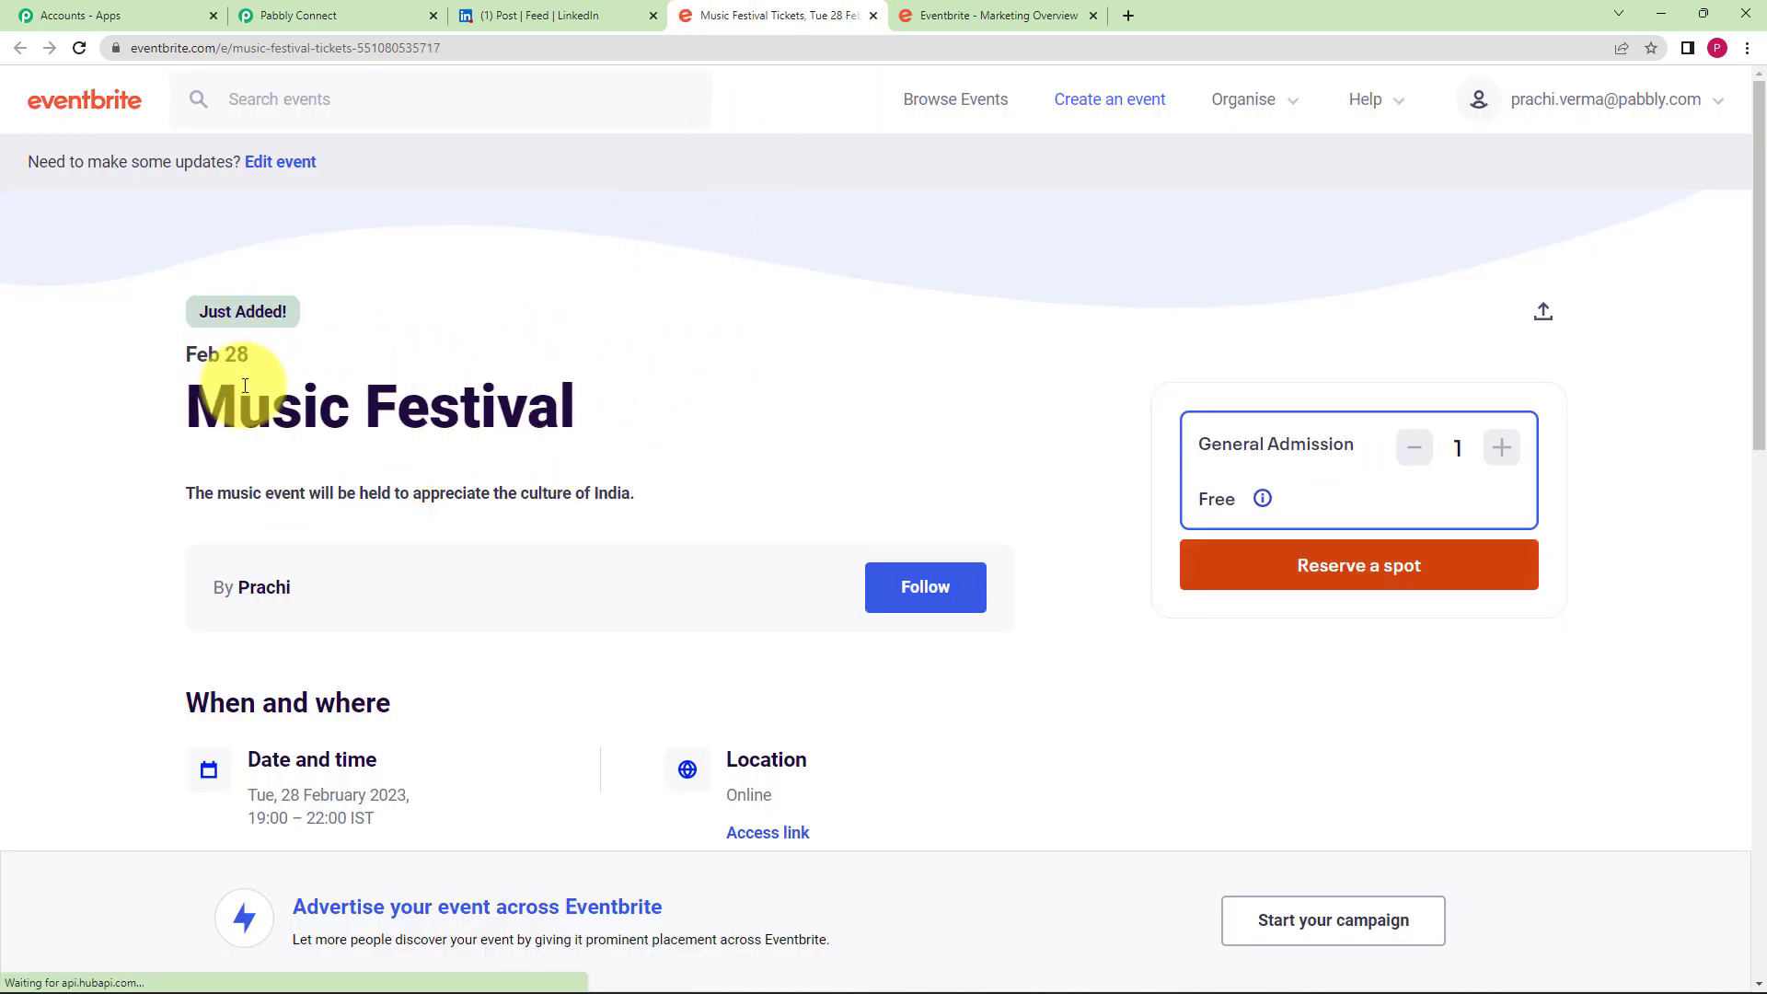
- Look over the Eventbrite Music Festival page, then go back through the LinkedIn post to Pabbly Connect
scroll(206, 469, down, 6)
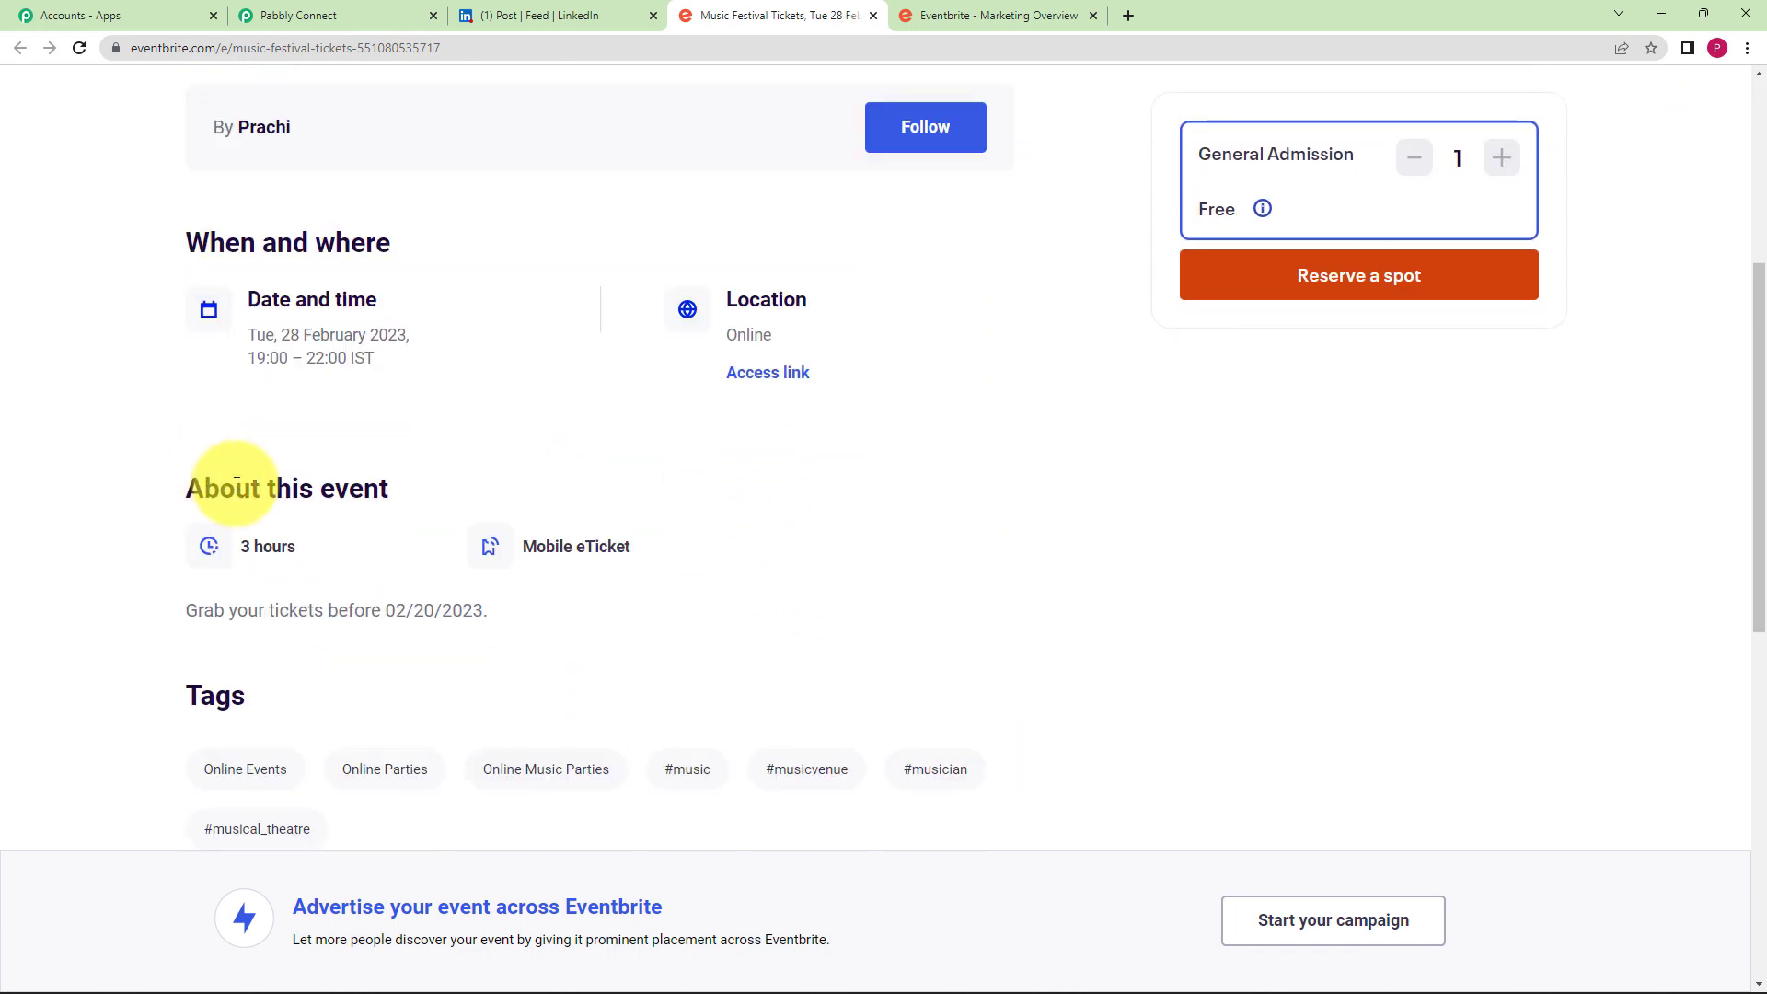
scroll(414, 496, up, 4)
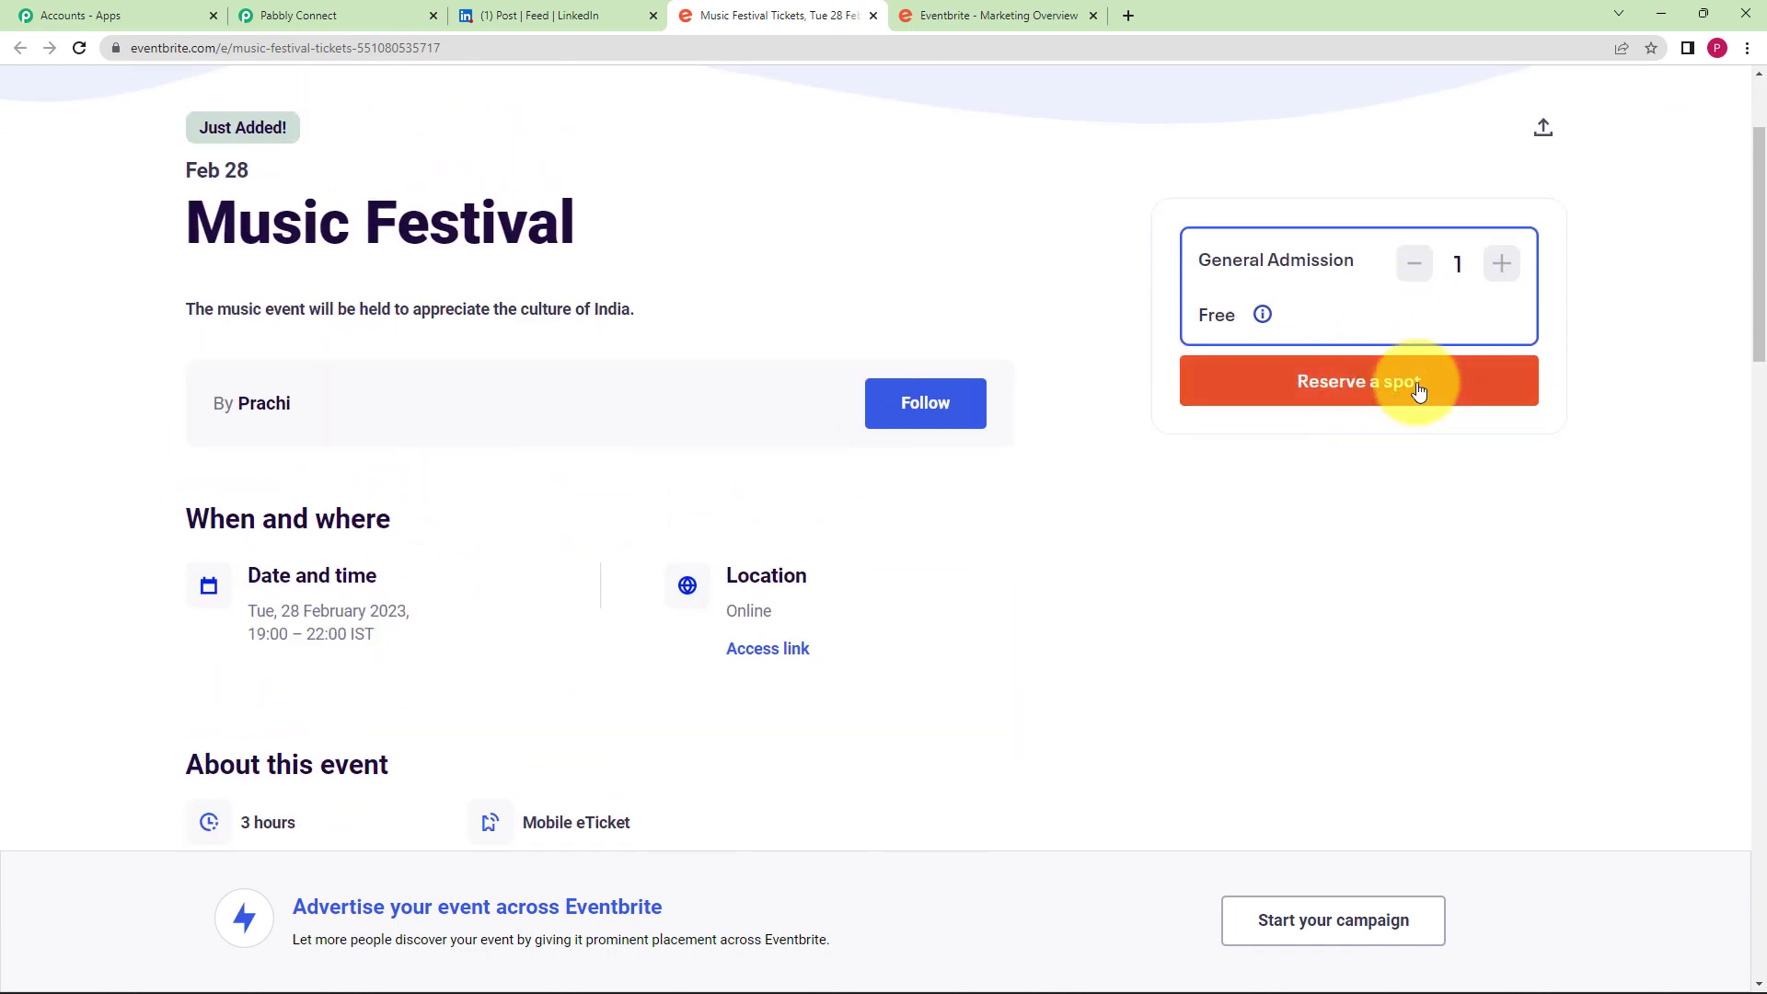
click(565, 7)
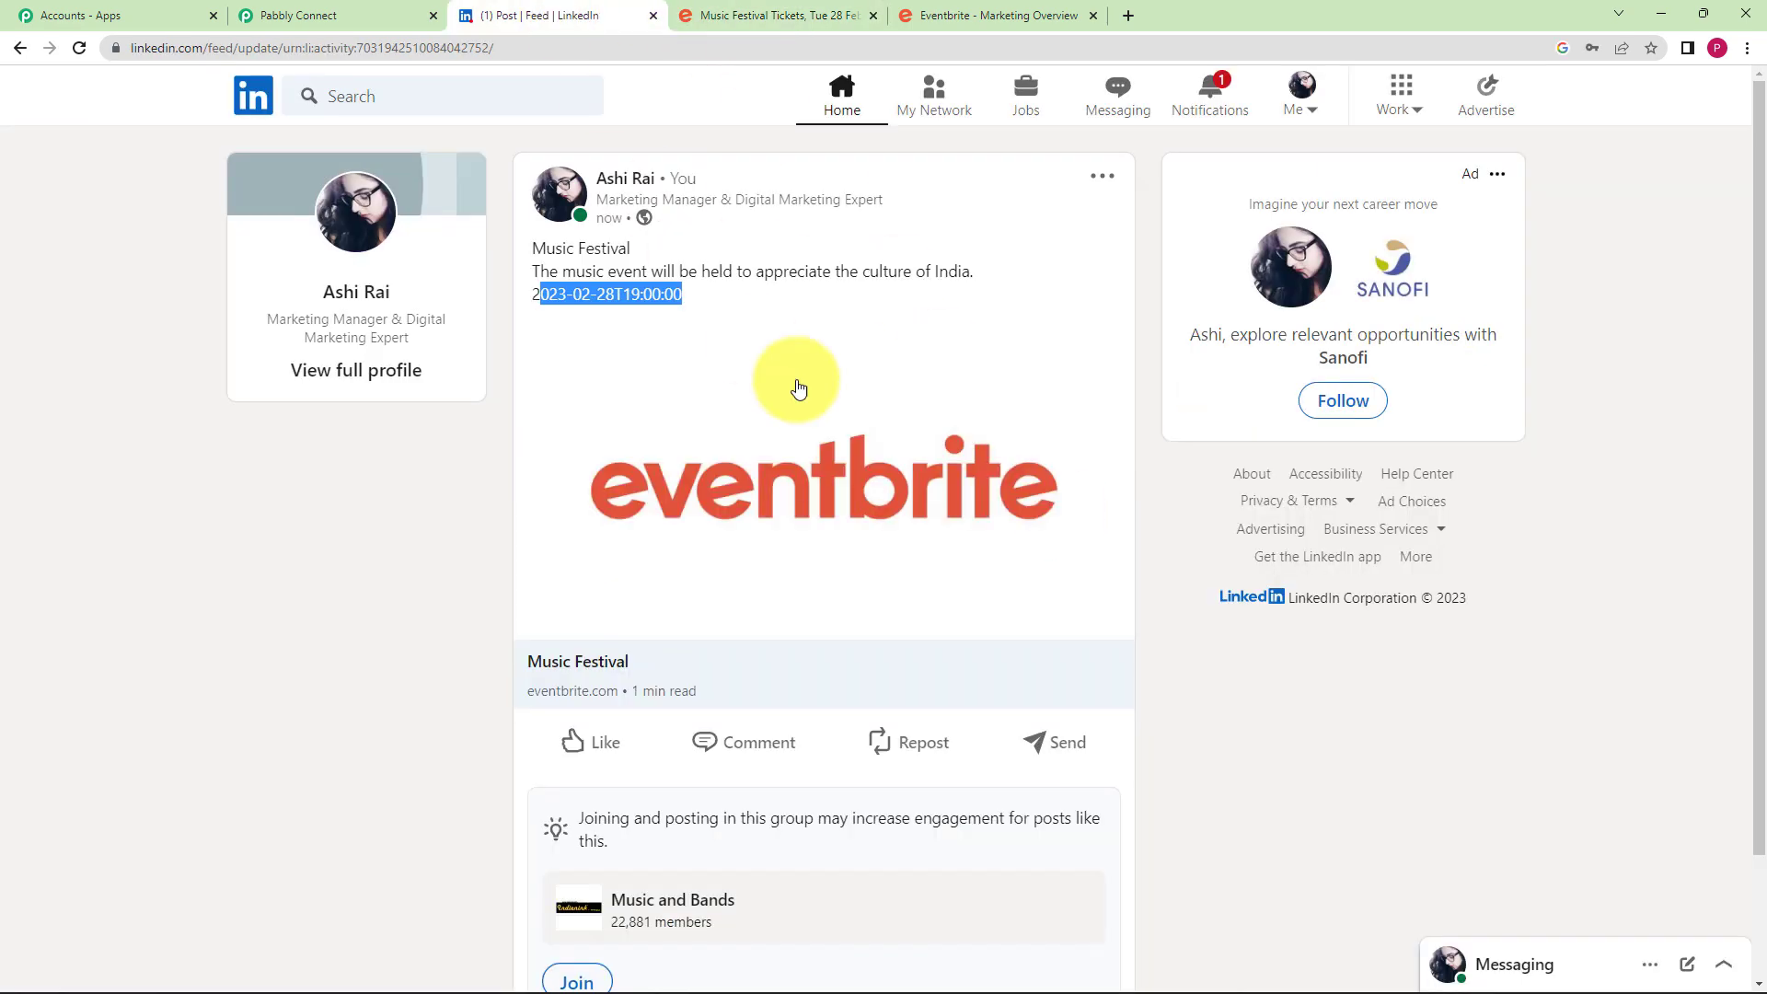
click(552, 308)
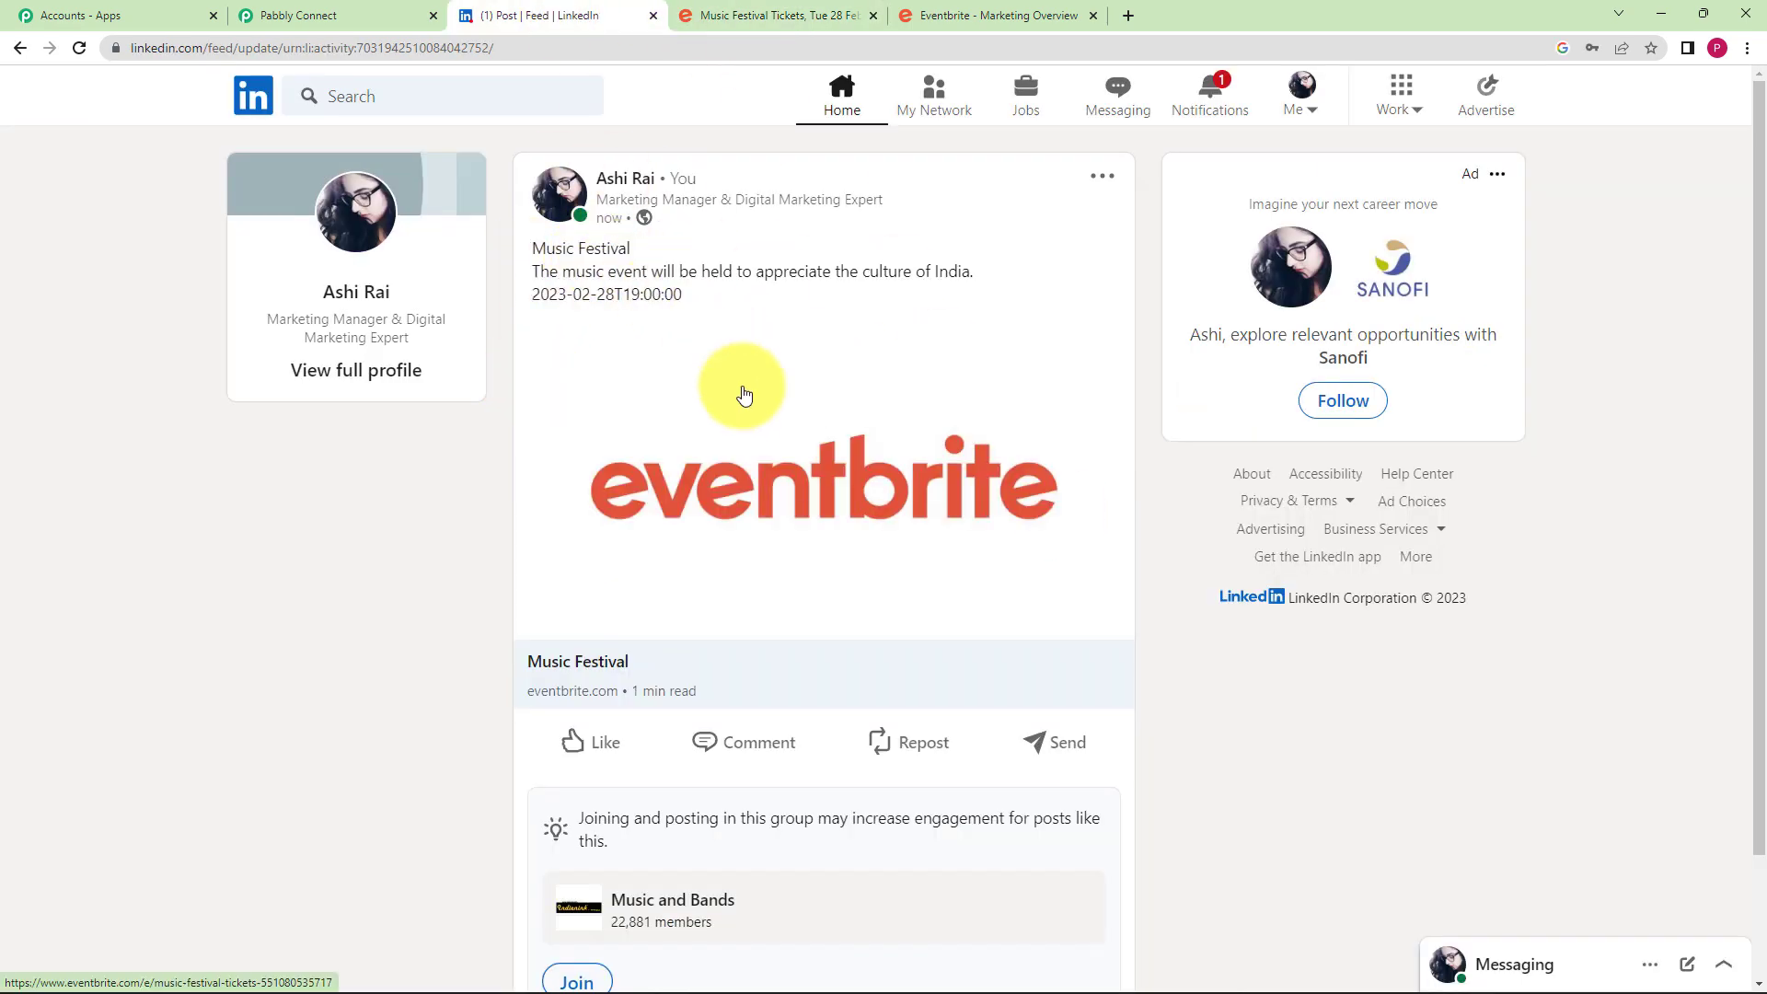
click(302, 9)
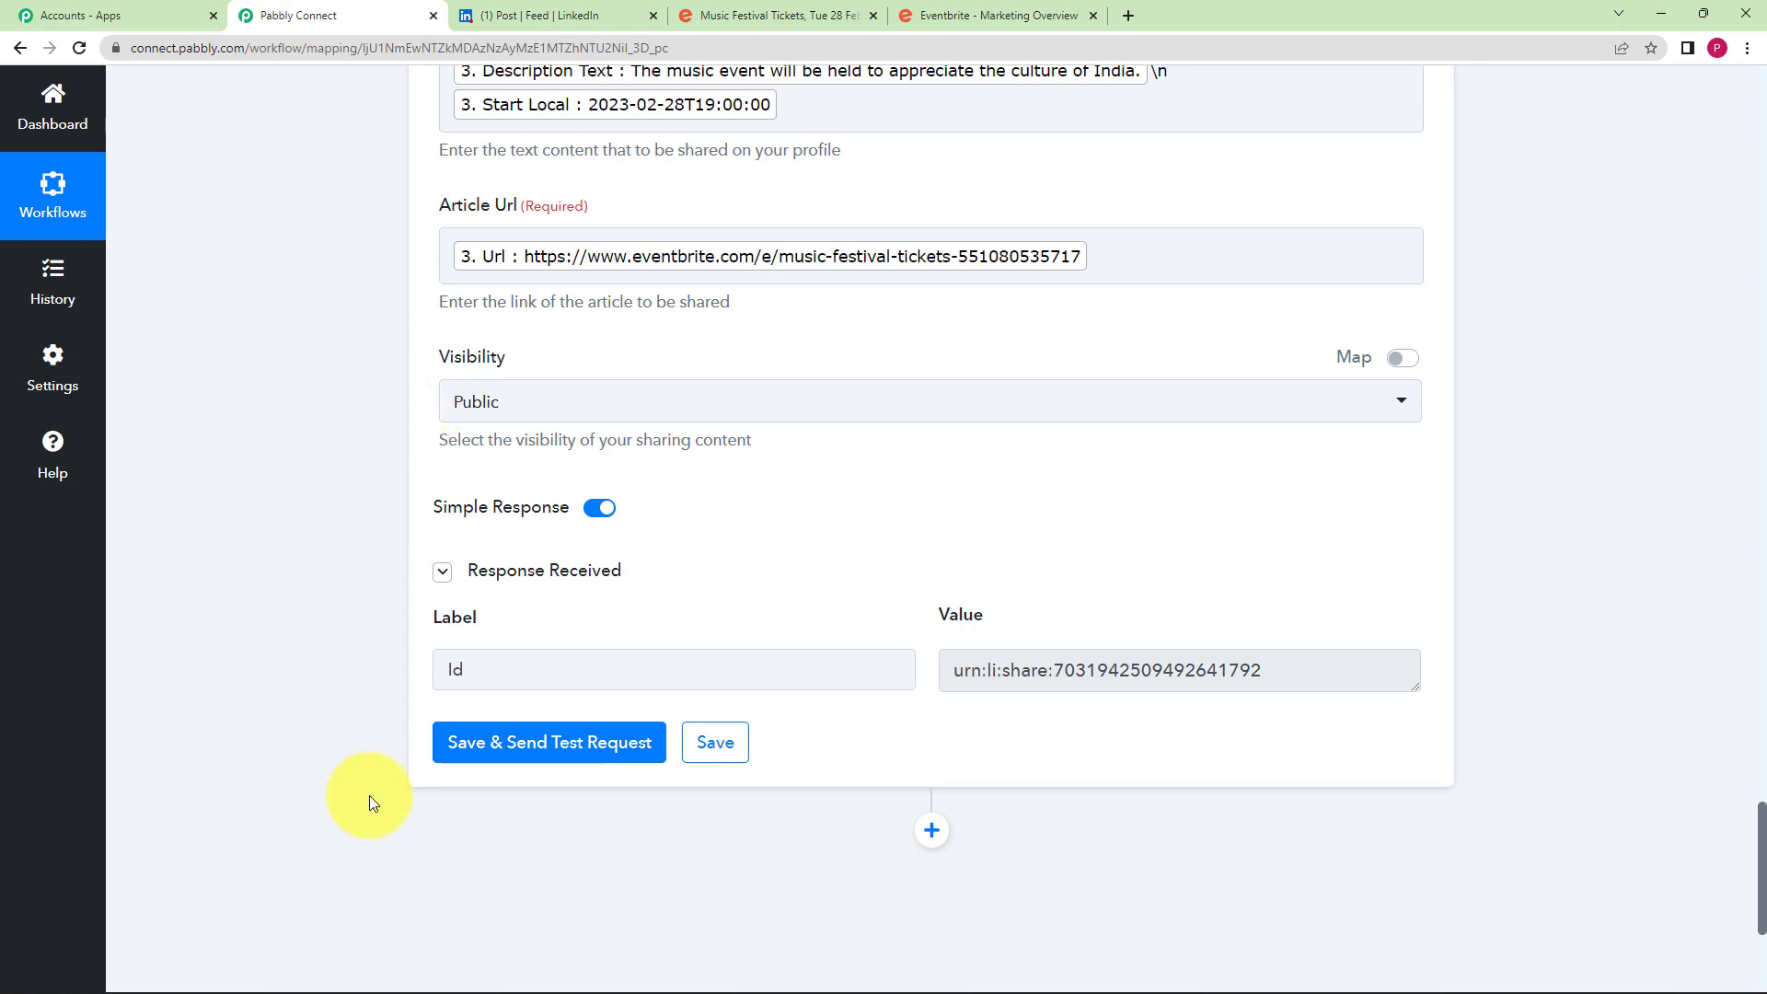
- Collapse the LinkedIn, Get Event, Text Formatter and Eventbrite trigger step cards
scroll(323, 527, up, 10)
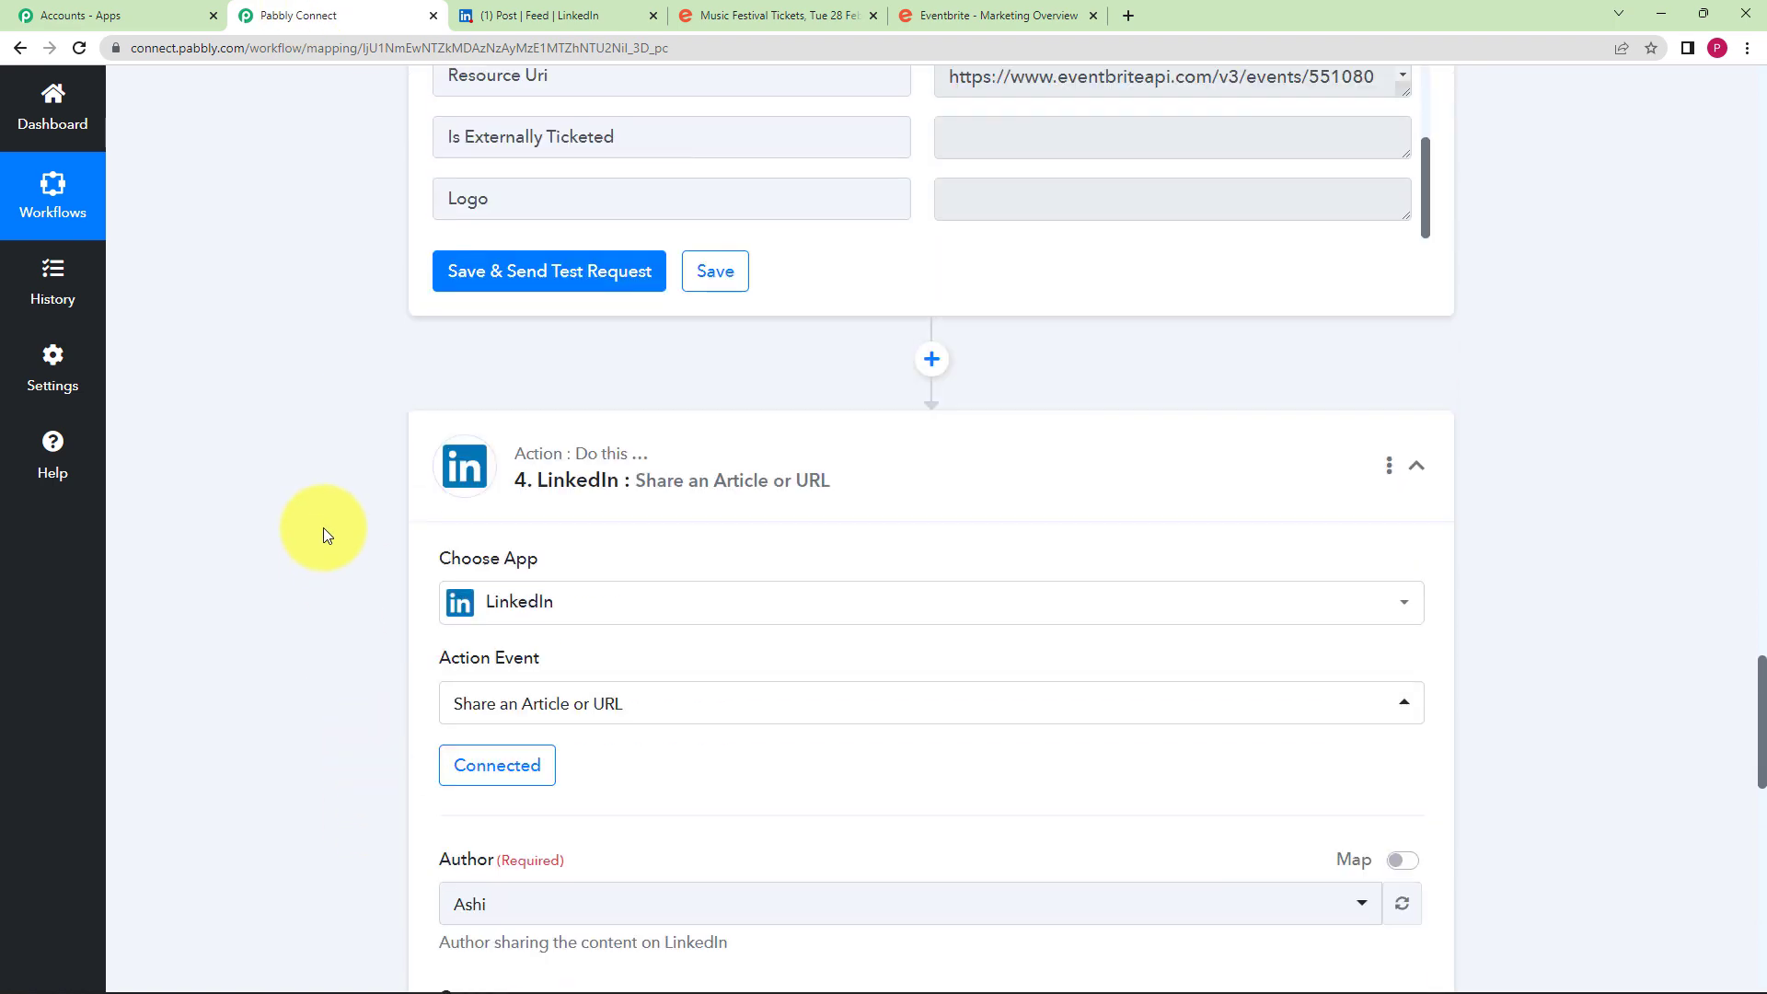
click(746, 445)
scroll(212, 421, up, 10)
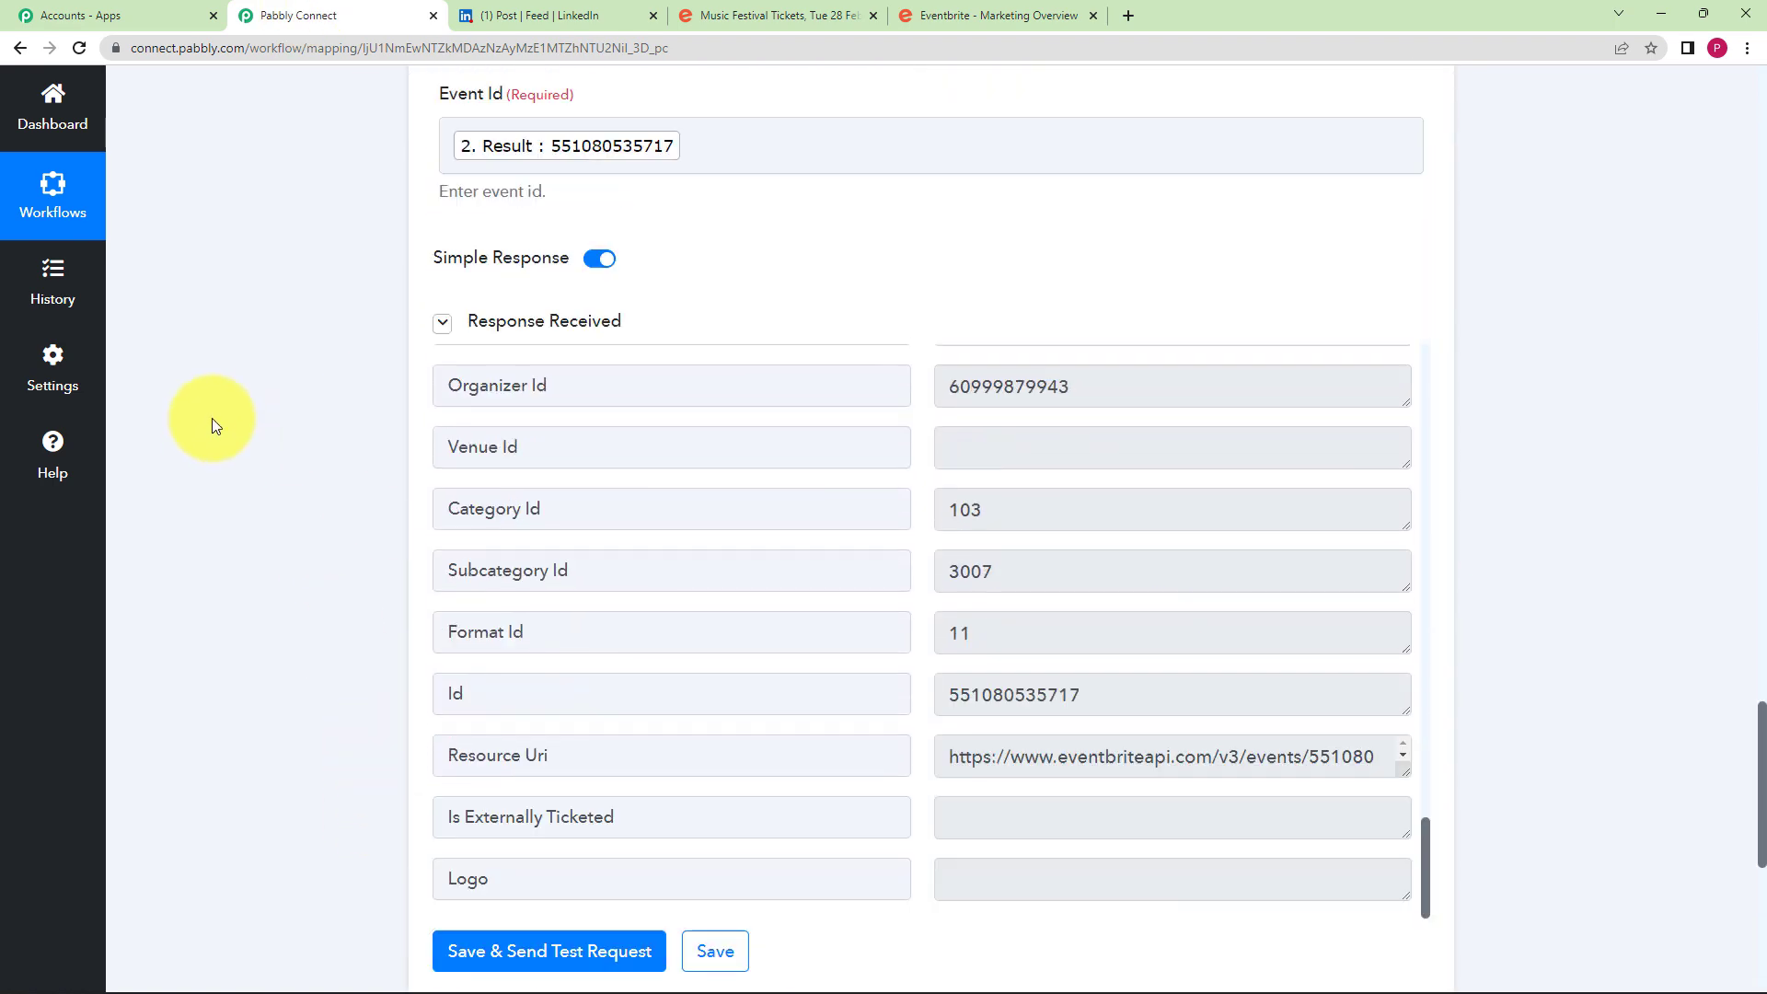
scroll(212, 418, up, 3)
click(679, 395)
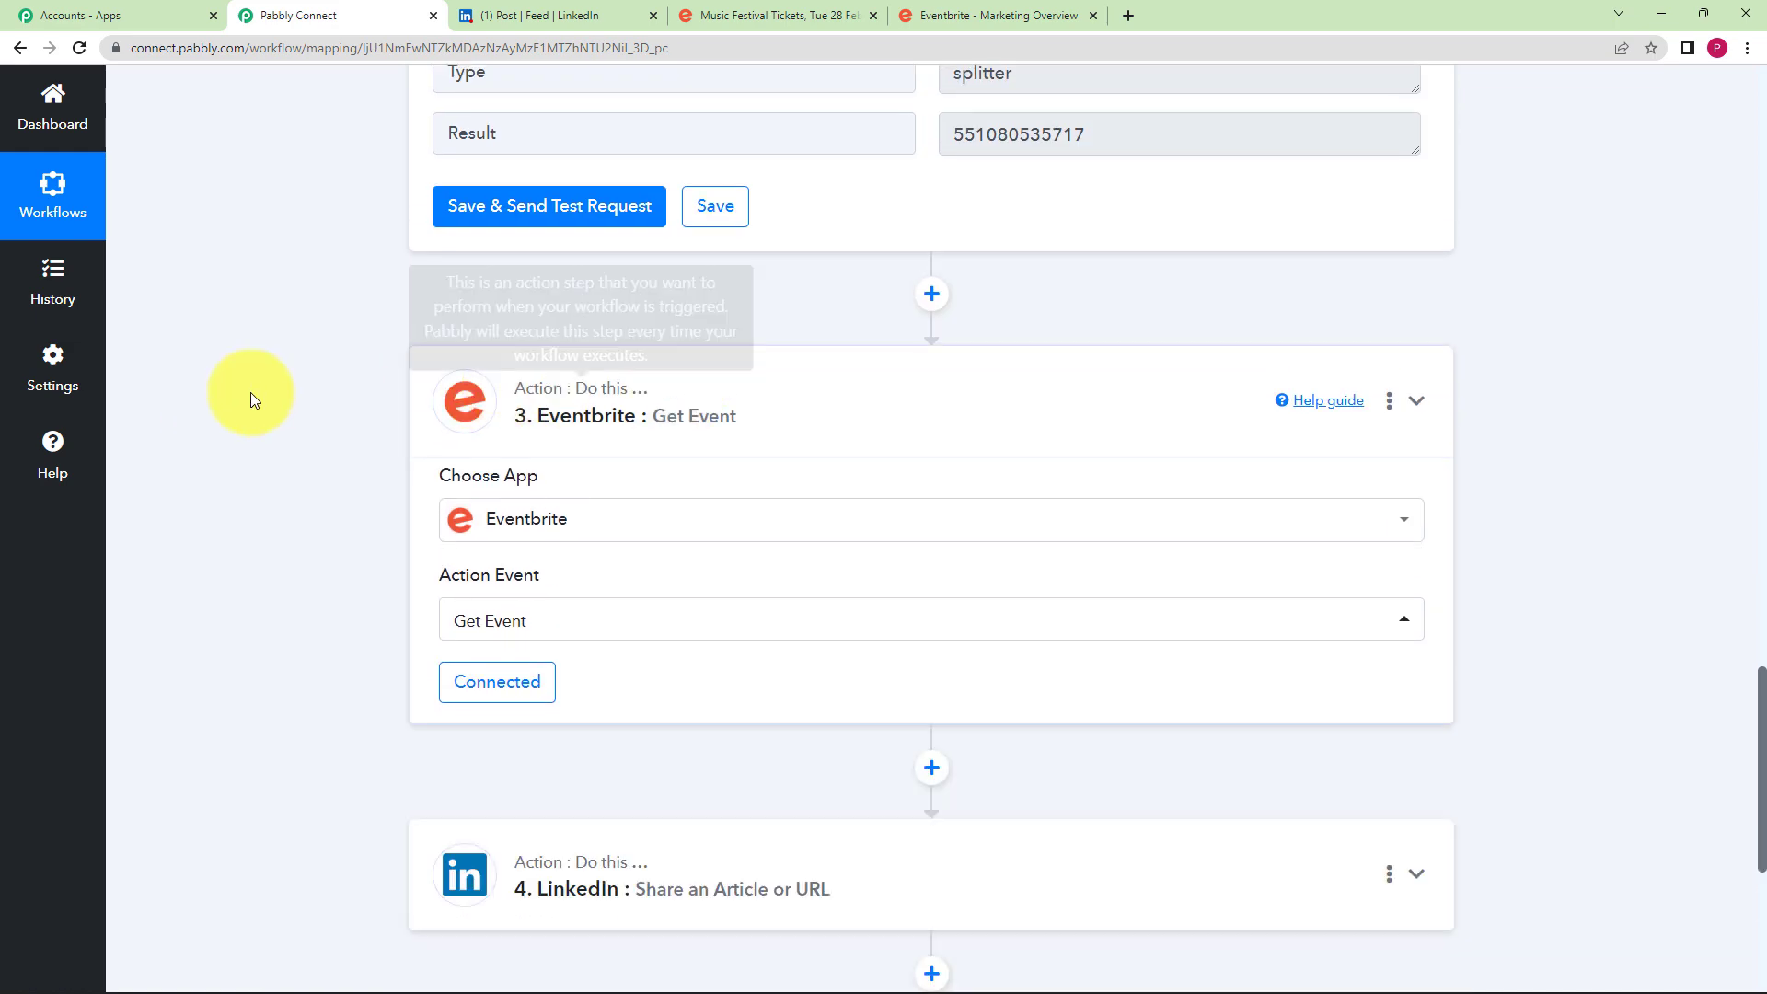
scroll(230, 390, up, 5)
scroll(230, 390, up, 9)
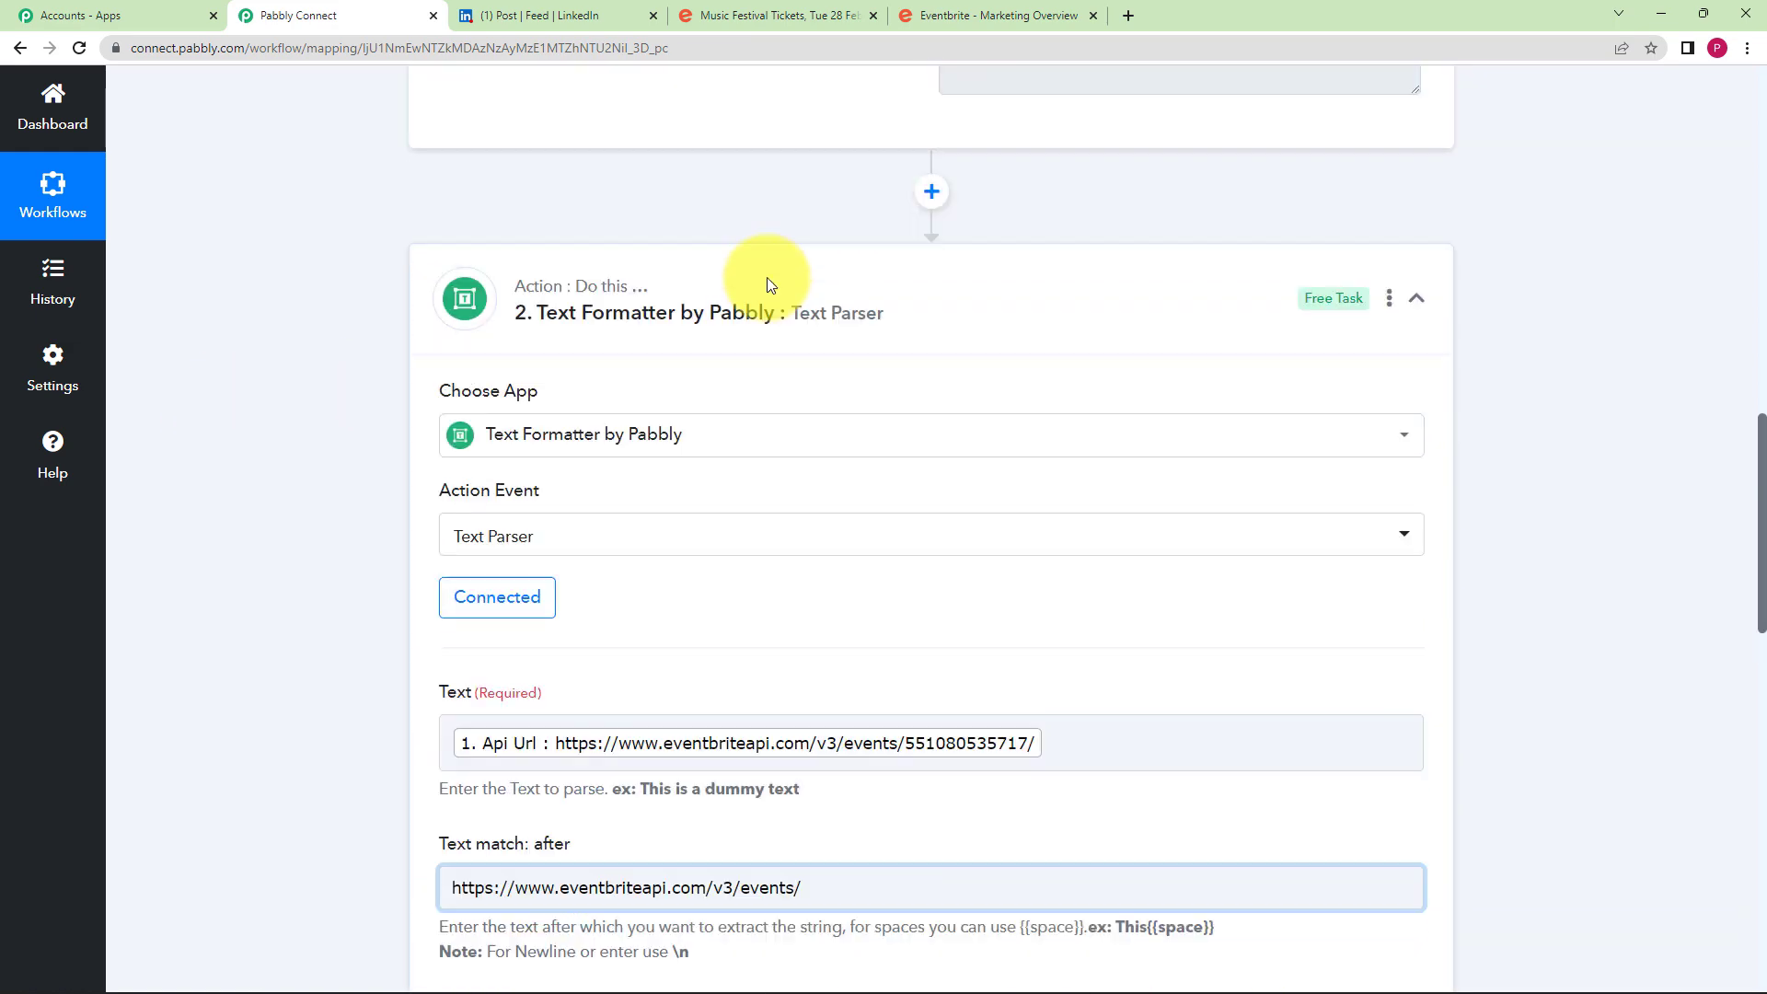
click(765, 278)
scroll(379, 362, up, 5)
click(510, 464)
scroll(302, 501, down, 3)
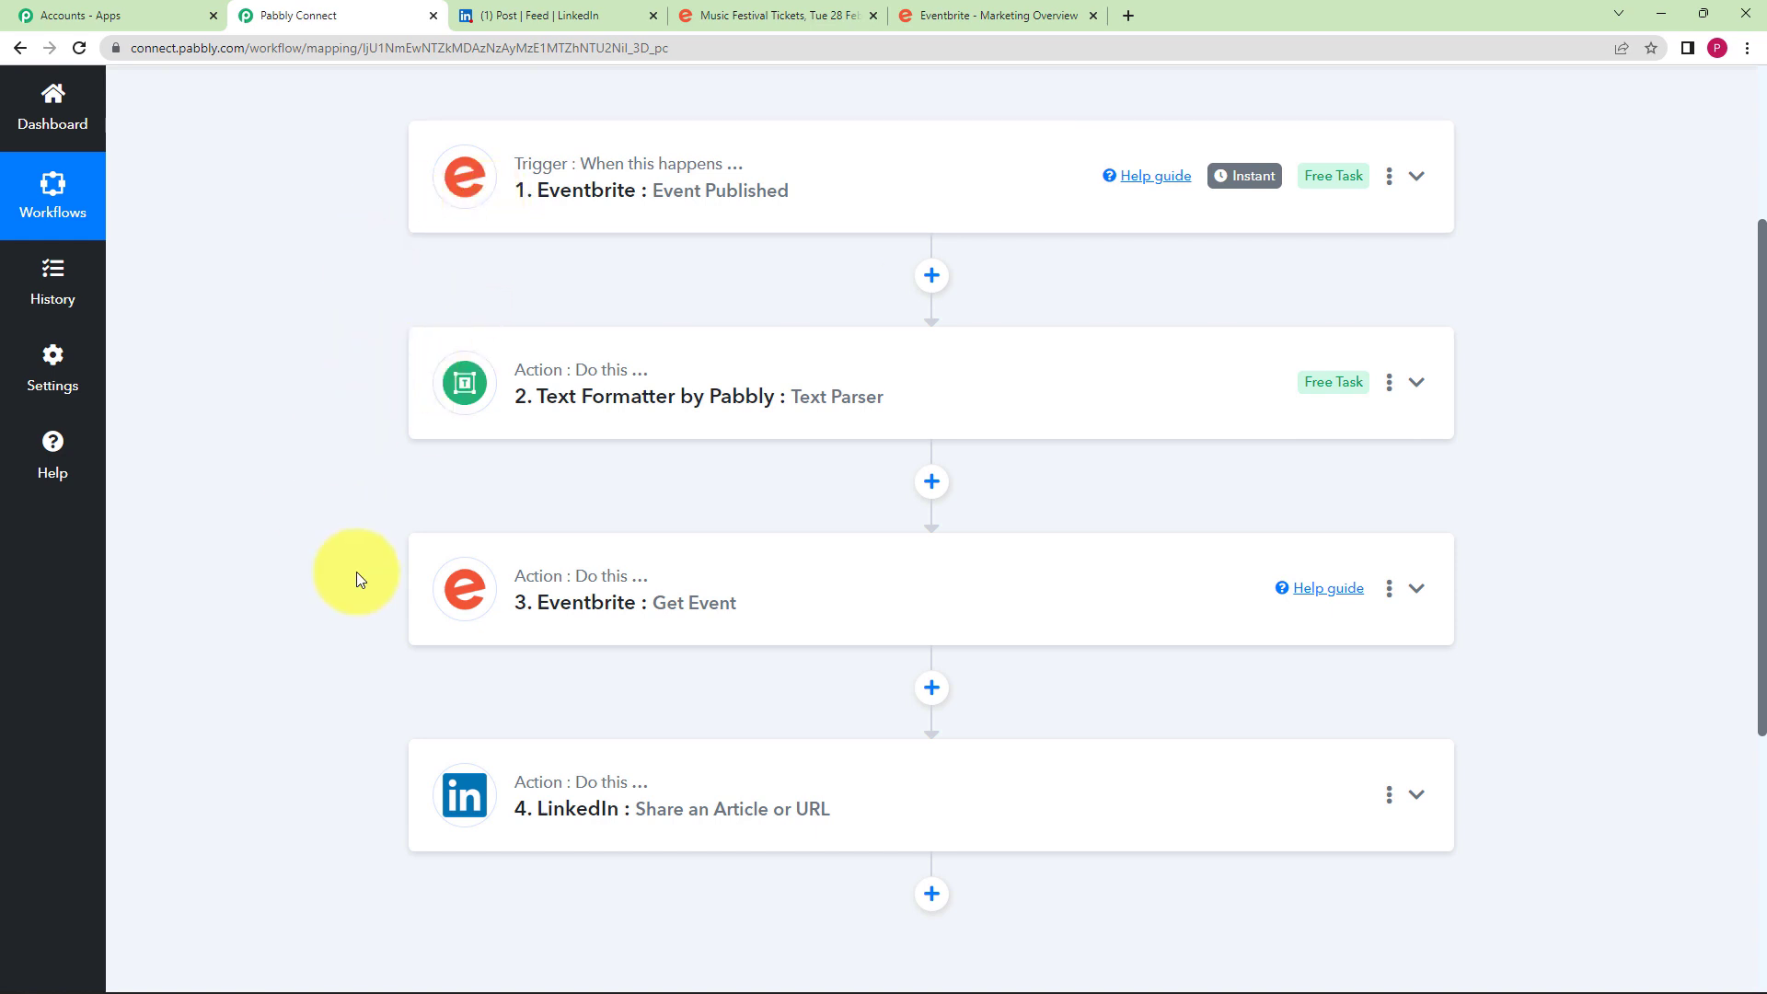
click(621, 221)
scroll(552, 515, down, 3)
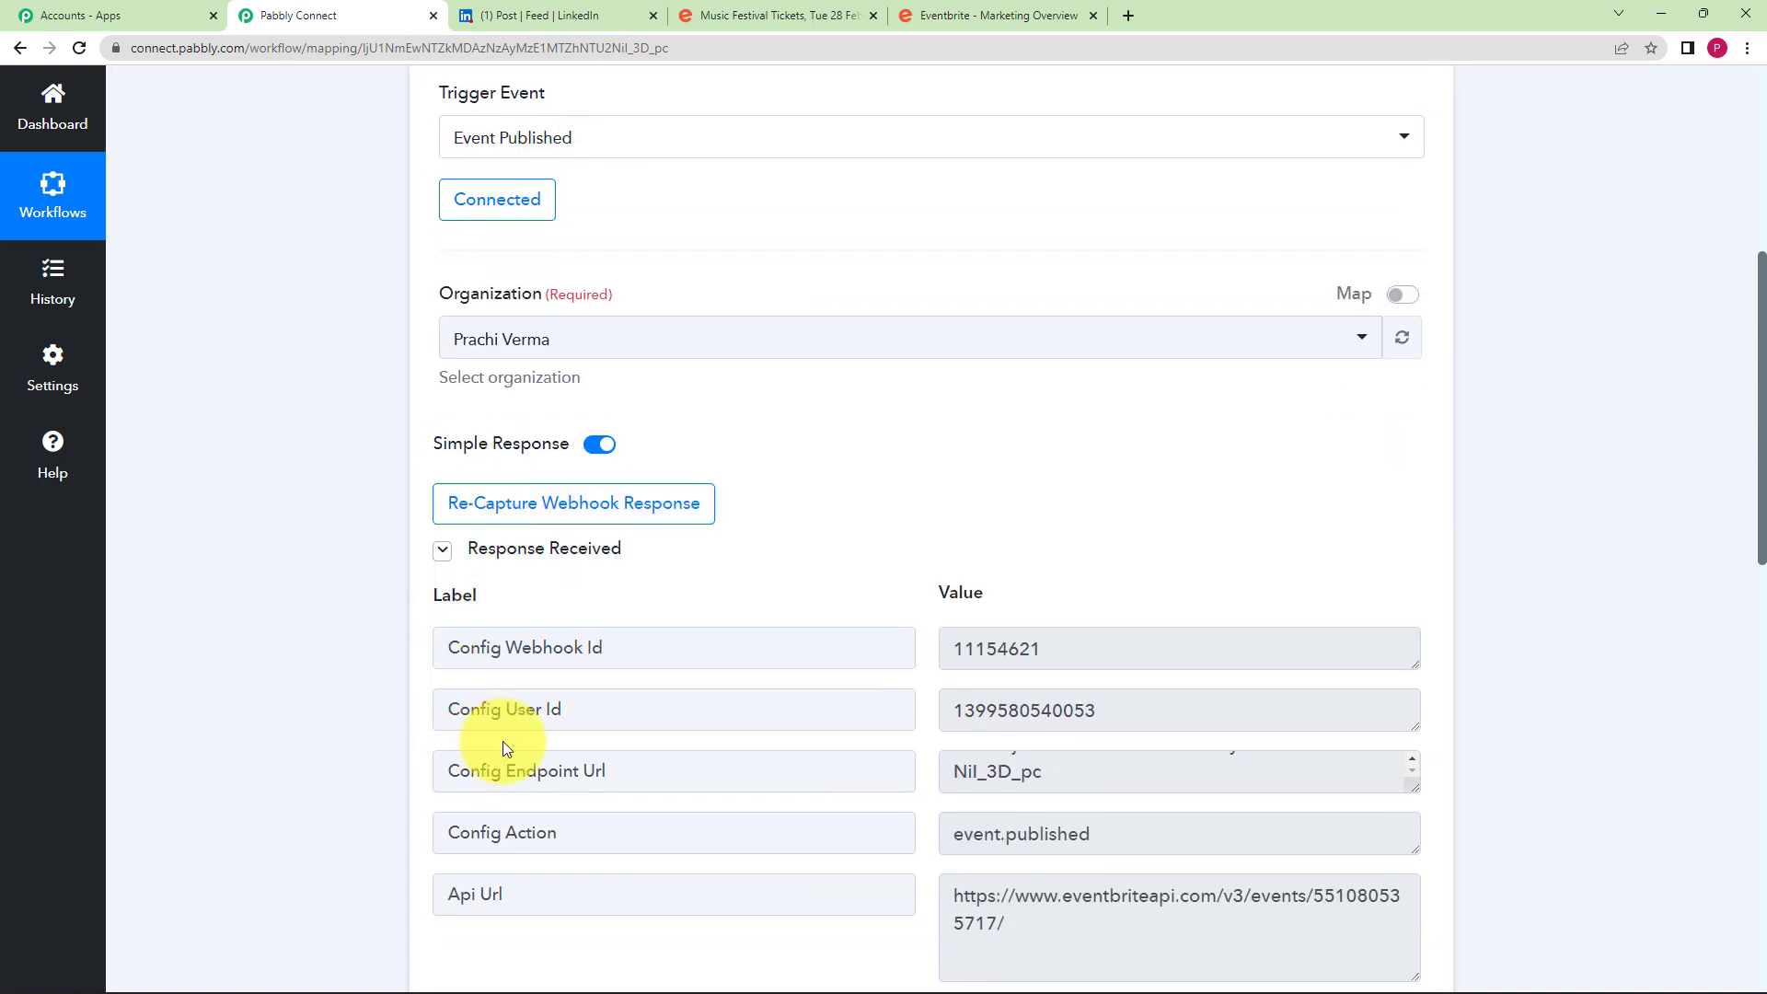
scroll(383, 661, down, 2)
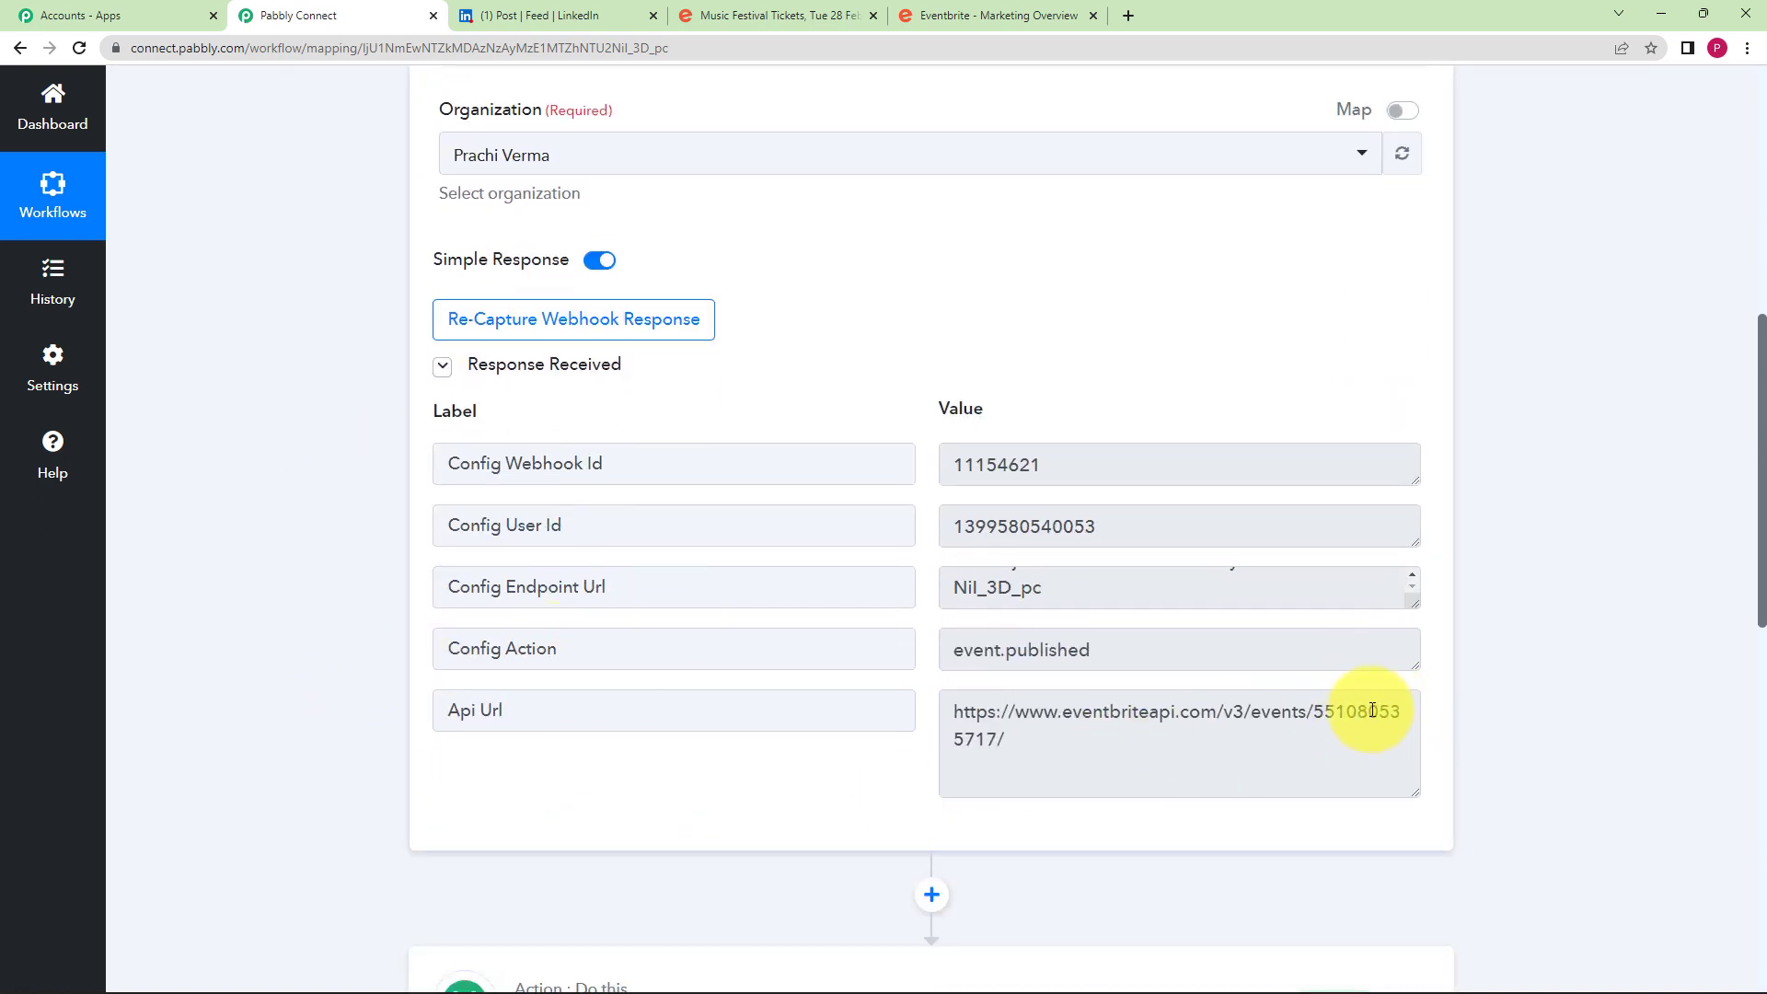
double_click(1371, 710)
scroll(442, 533, up, 8)
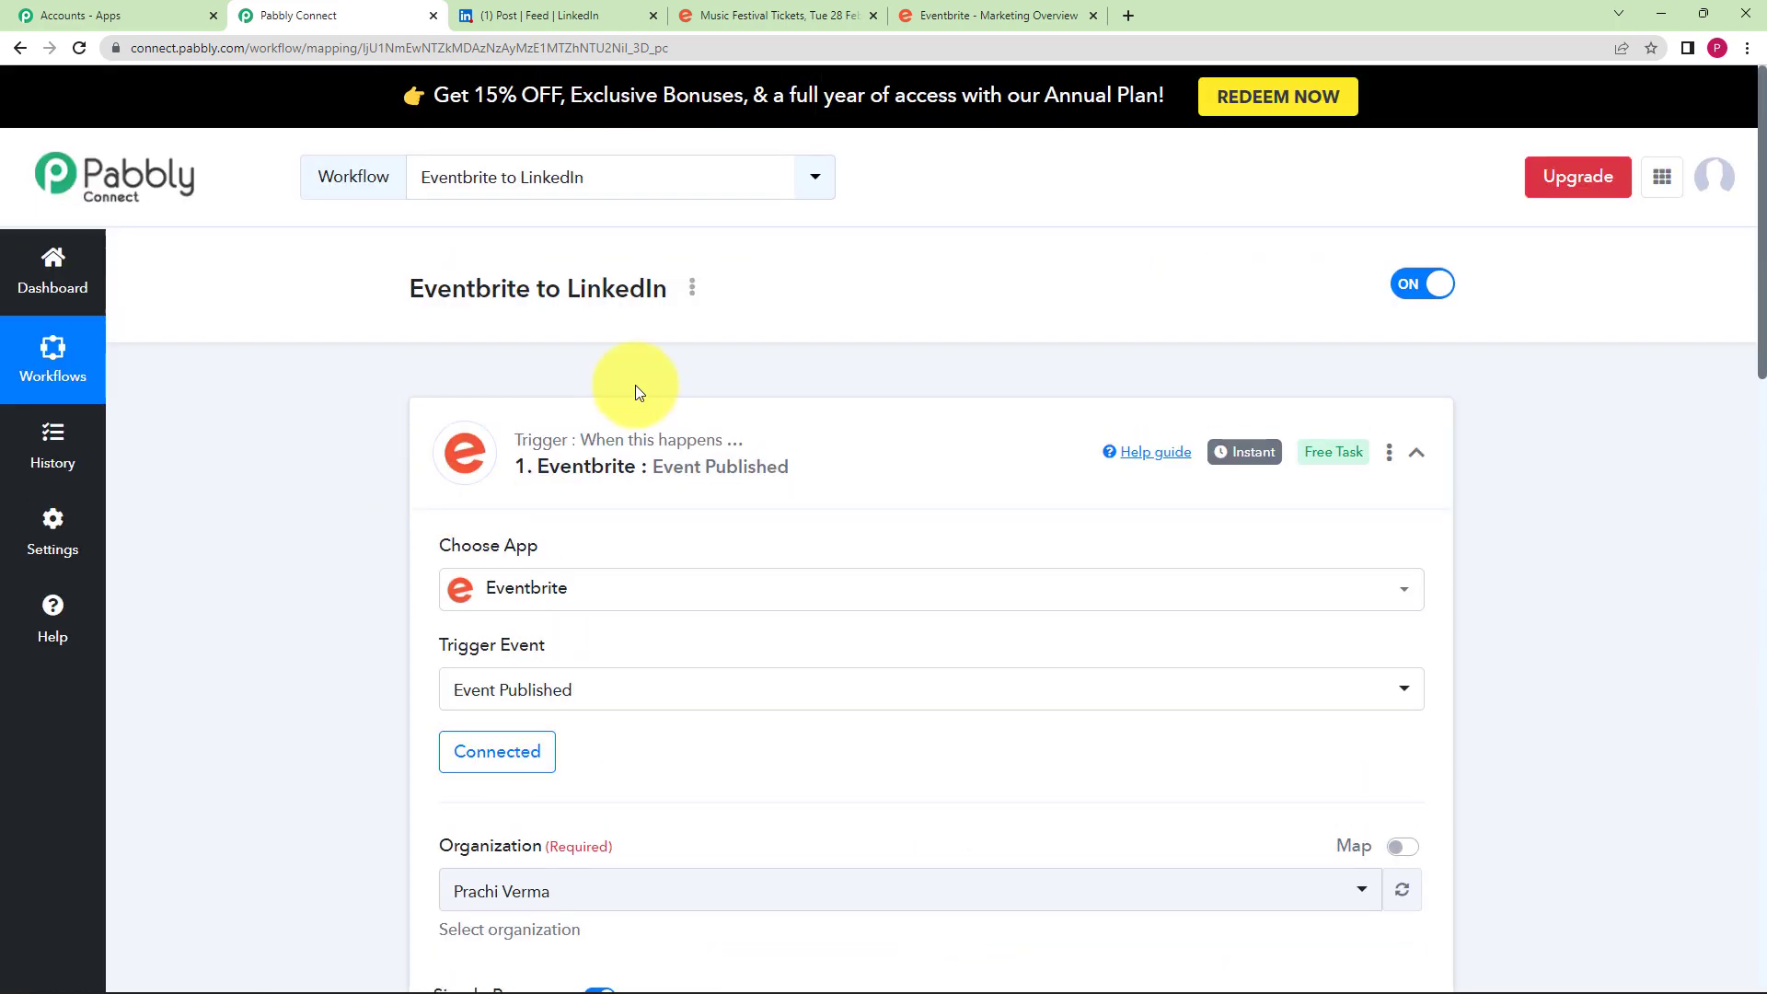
click(644, 419)
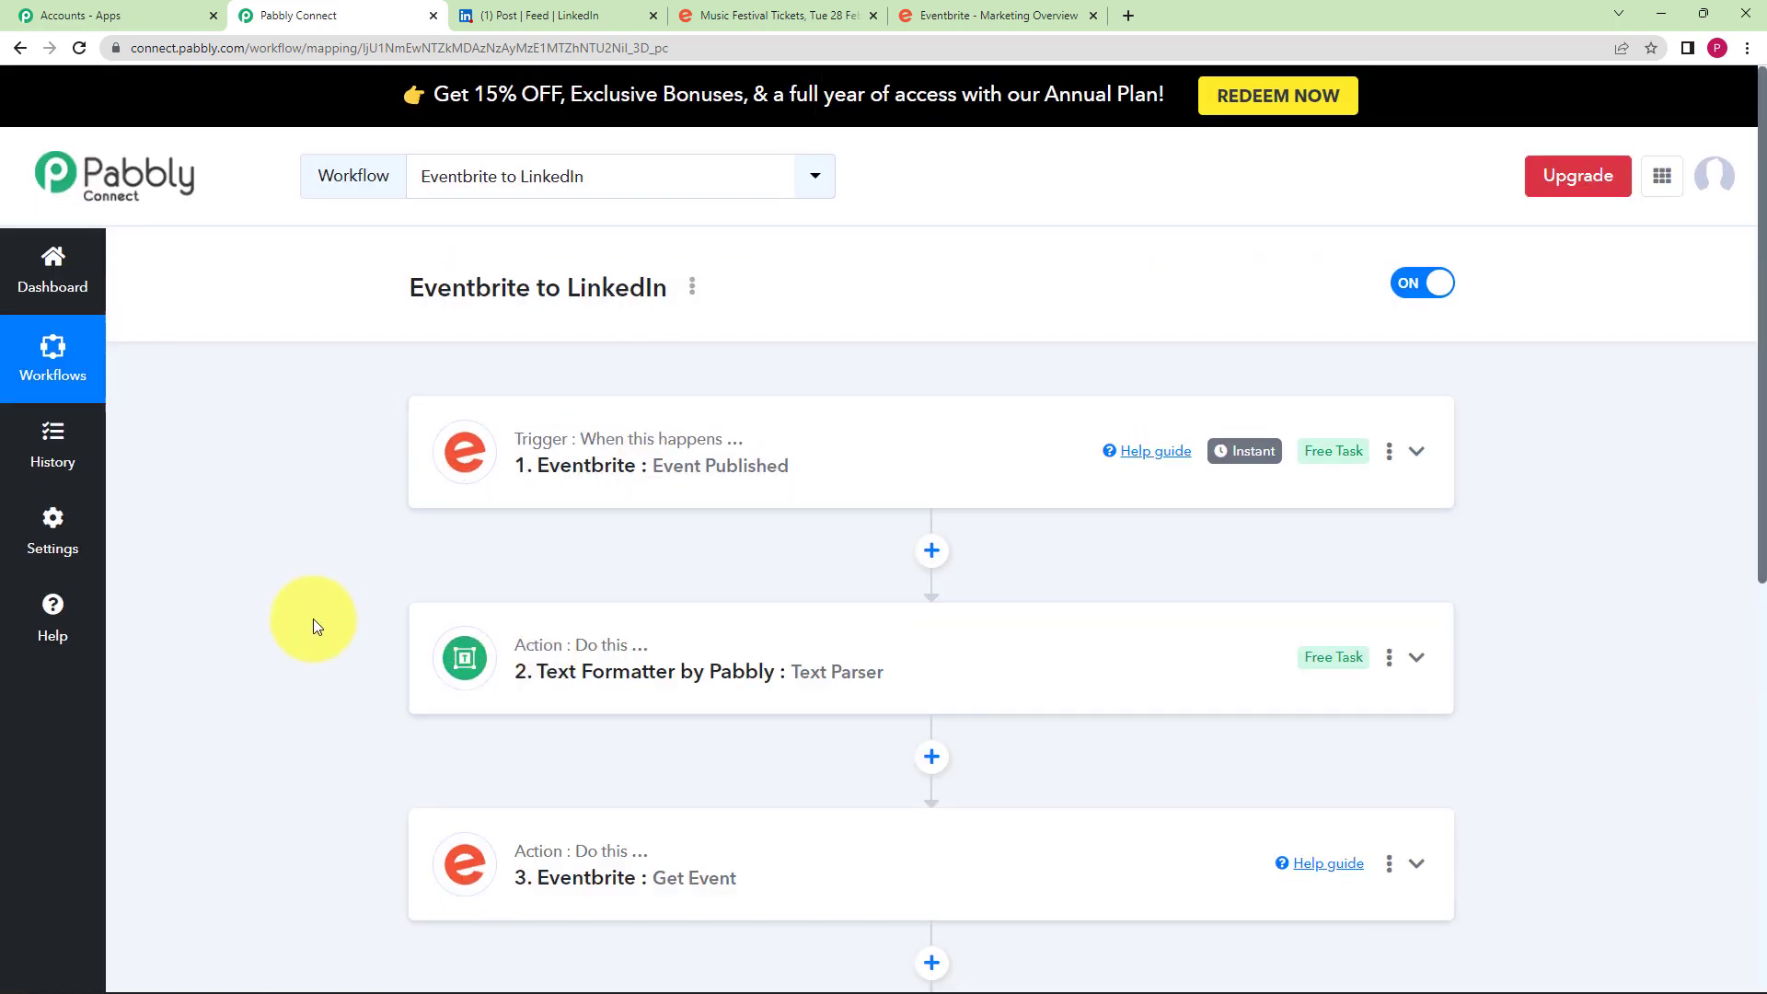
scroll(313, 618, down, 3)
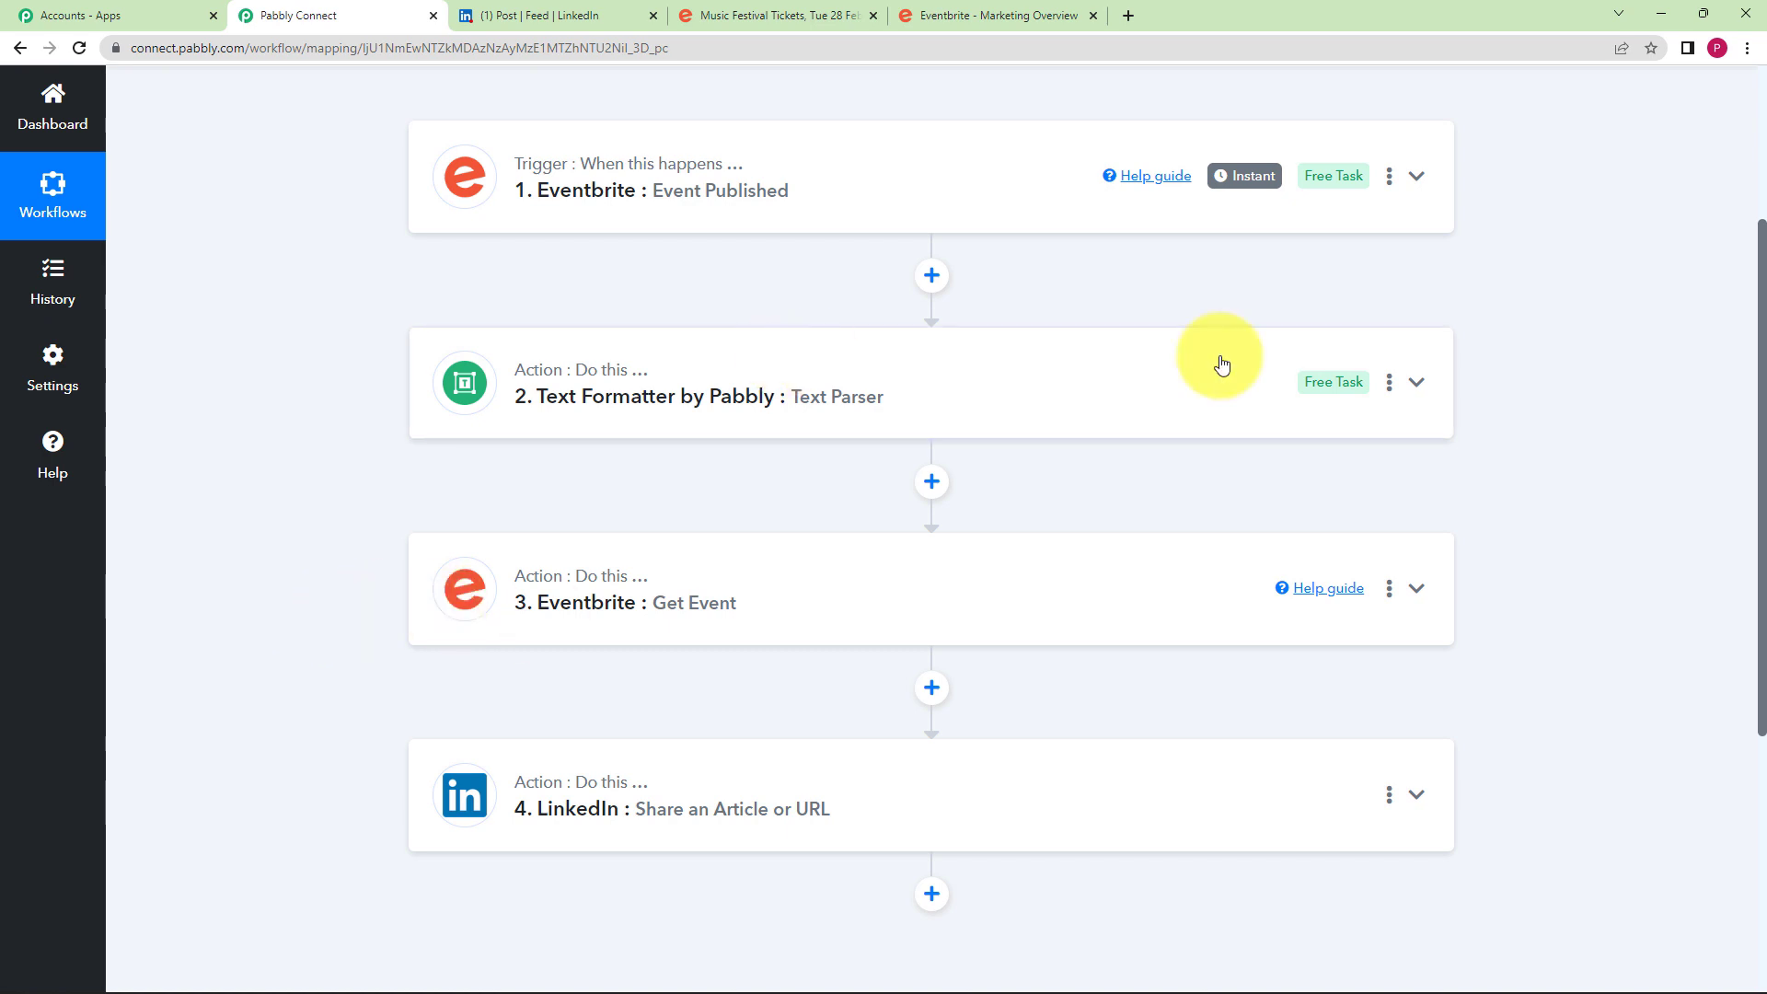
scroll(583, 537, down, 1)
click(576, 479)
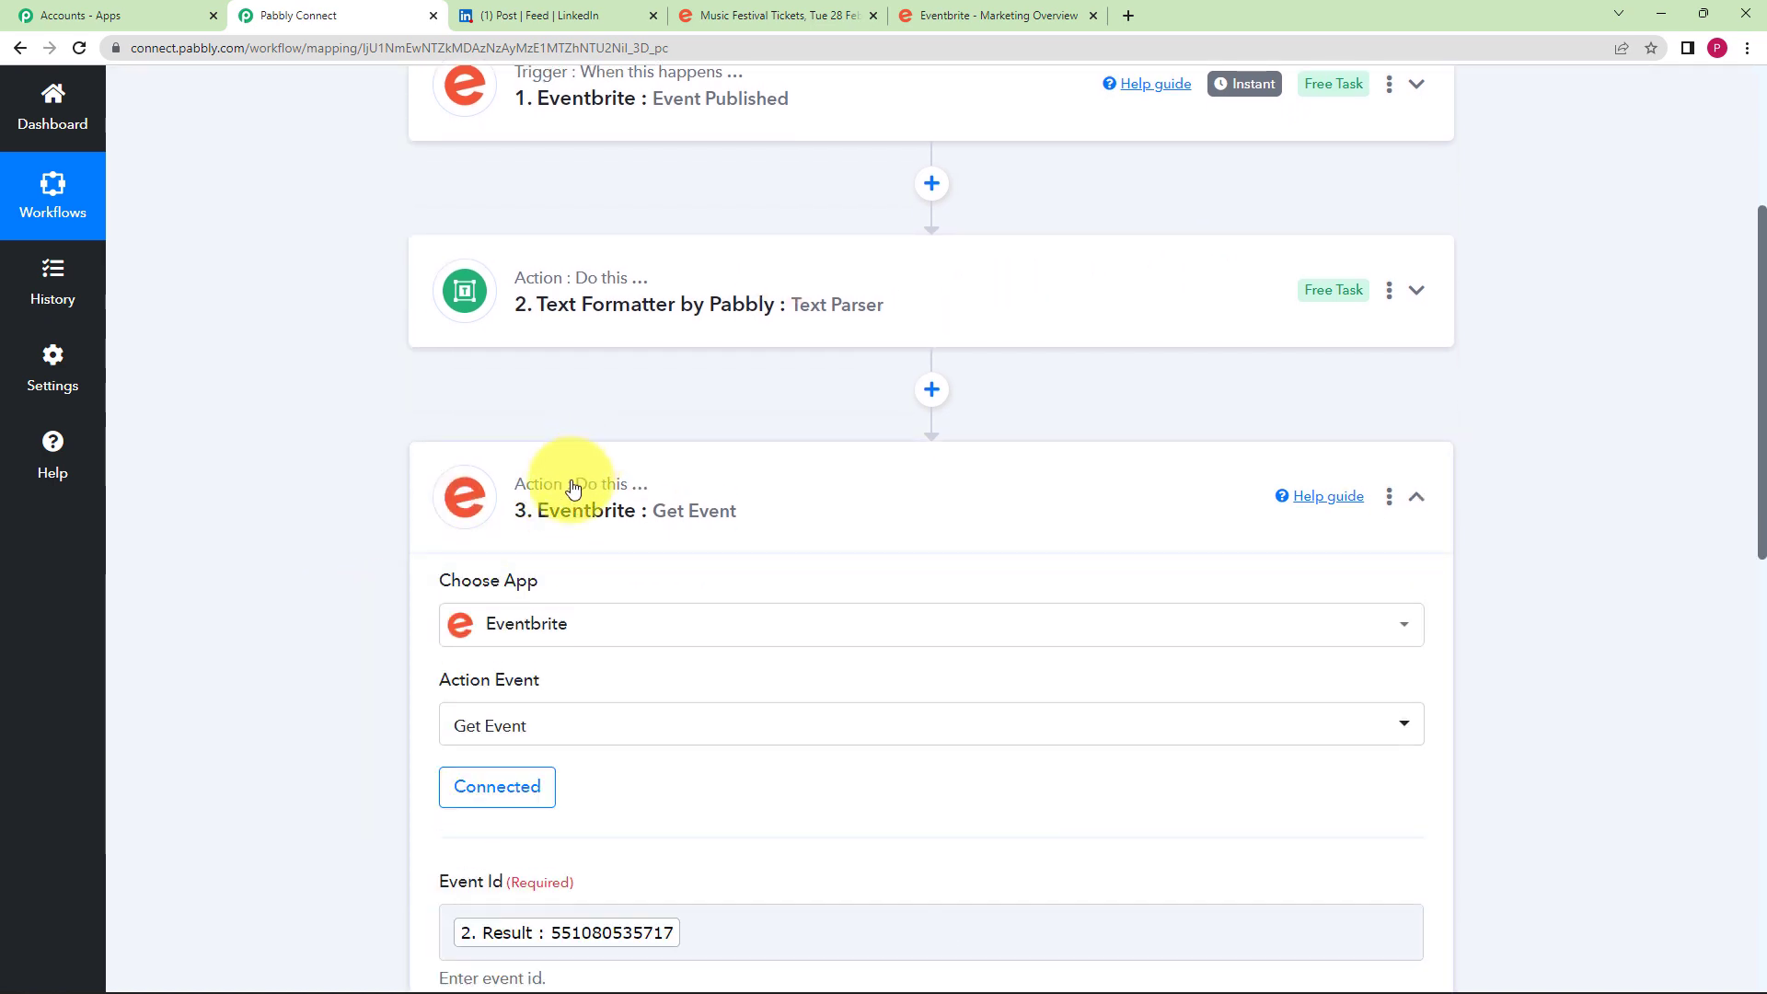
scroll(390, 642, down, 3)
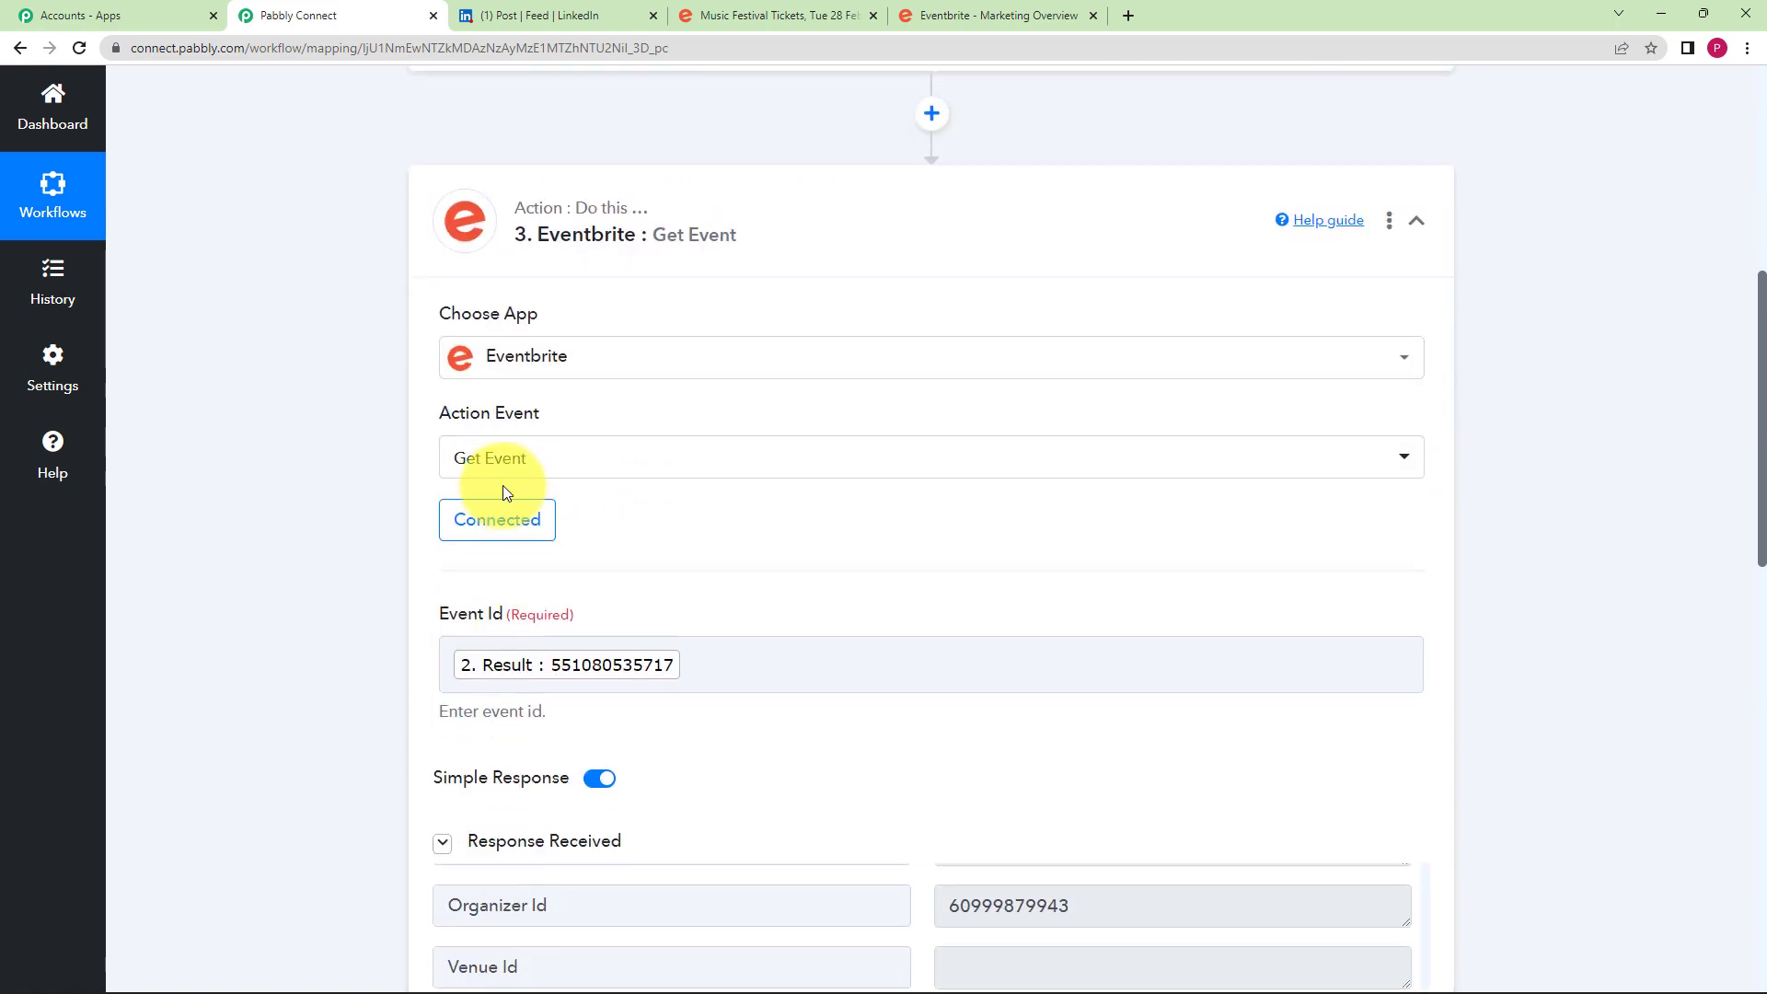
scroll(411, 497, down, 4)
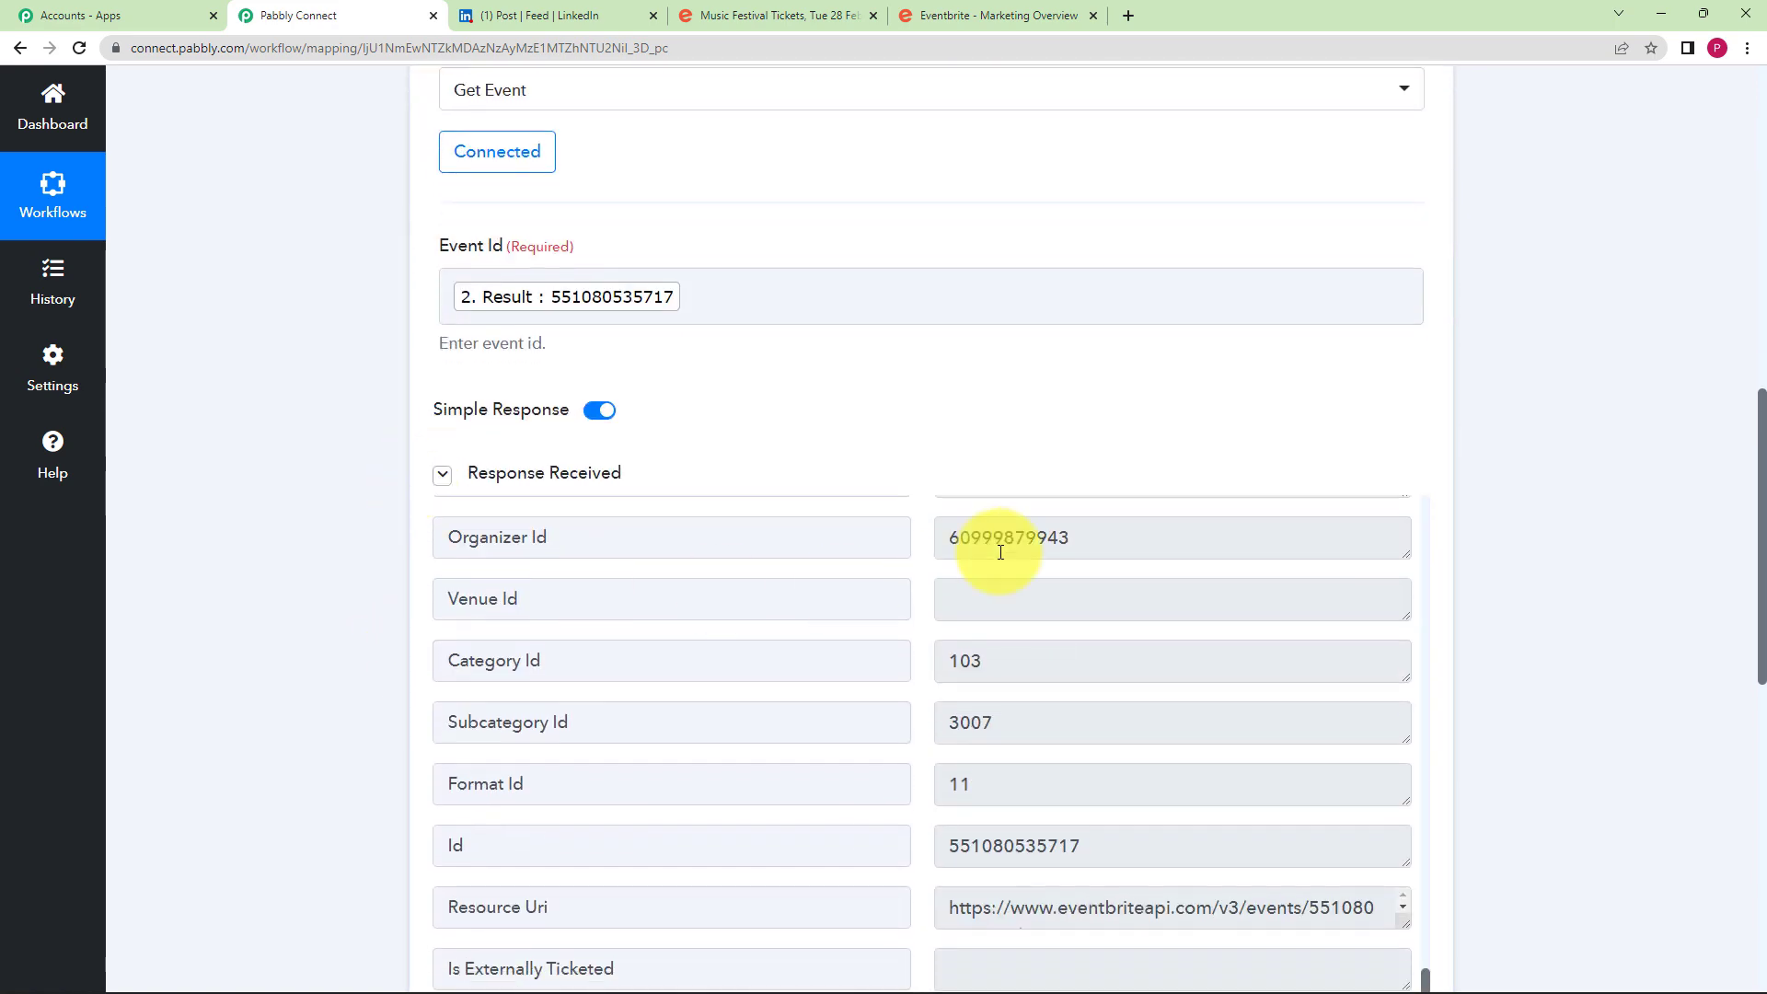
scroll(1016, 635, up, 10)
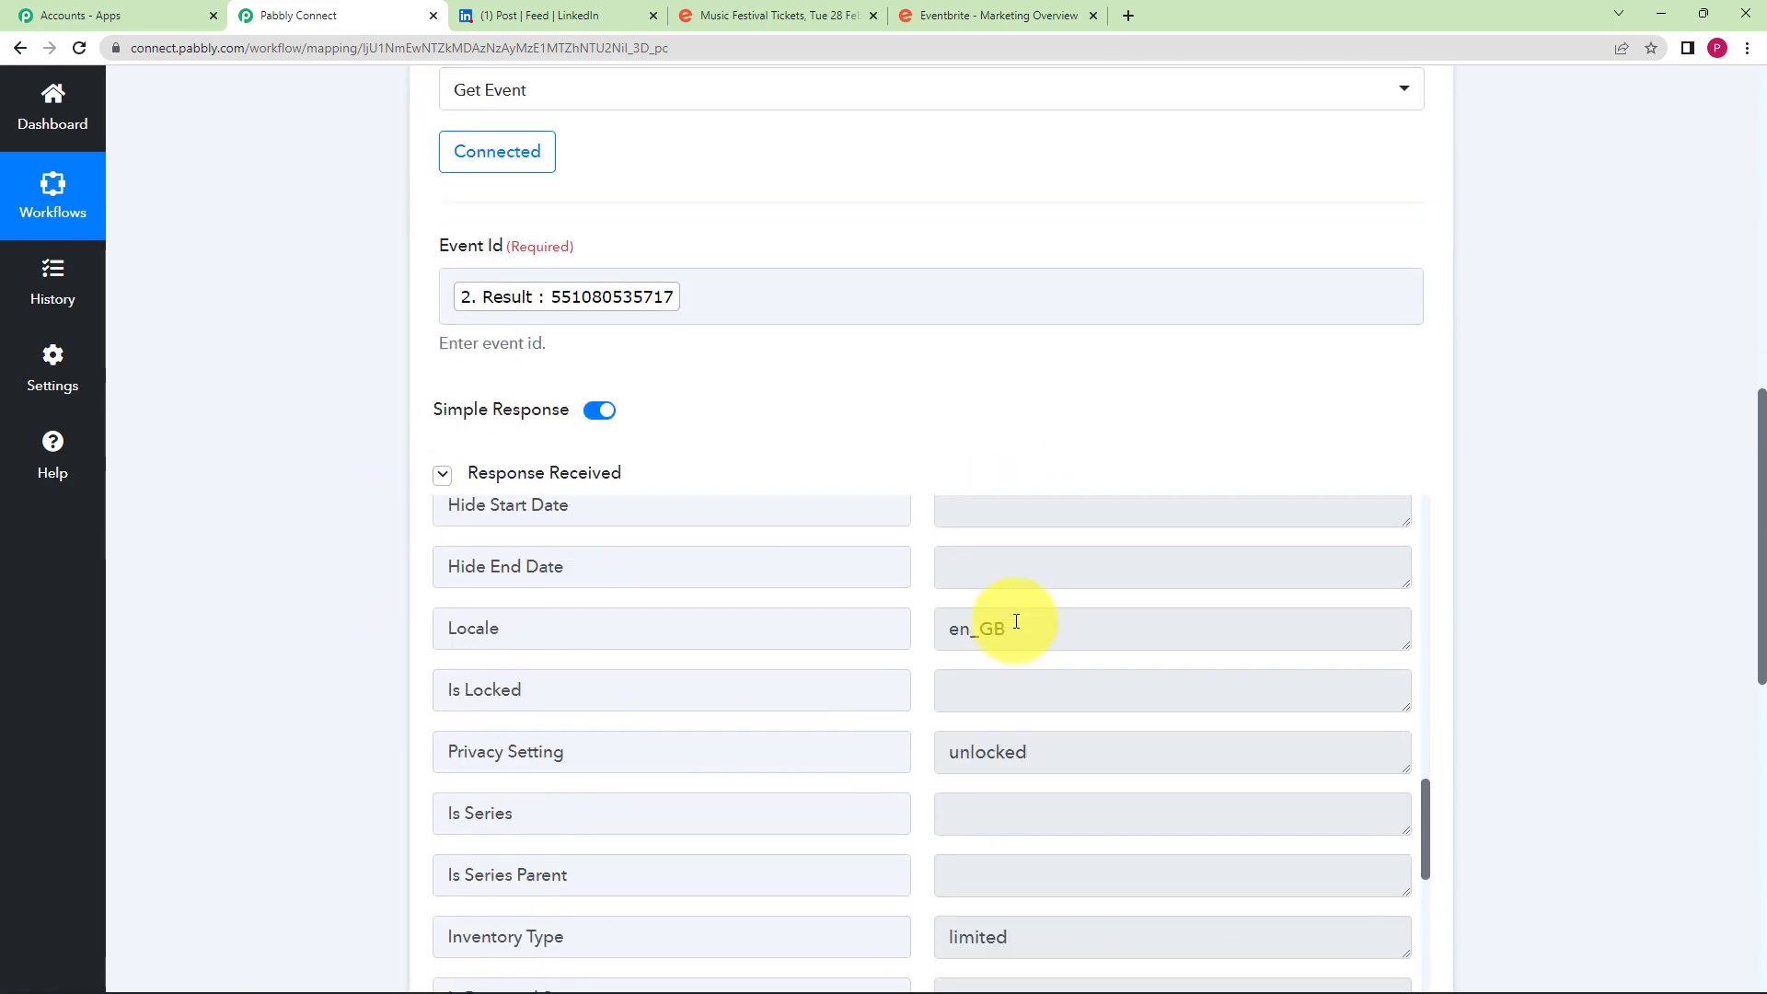
scroll(1018, 628, up, 10)
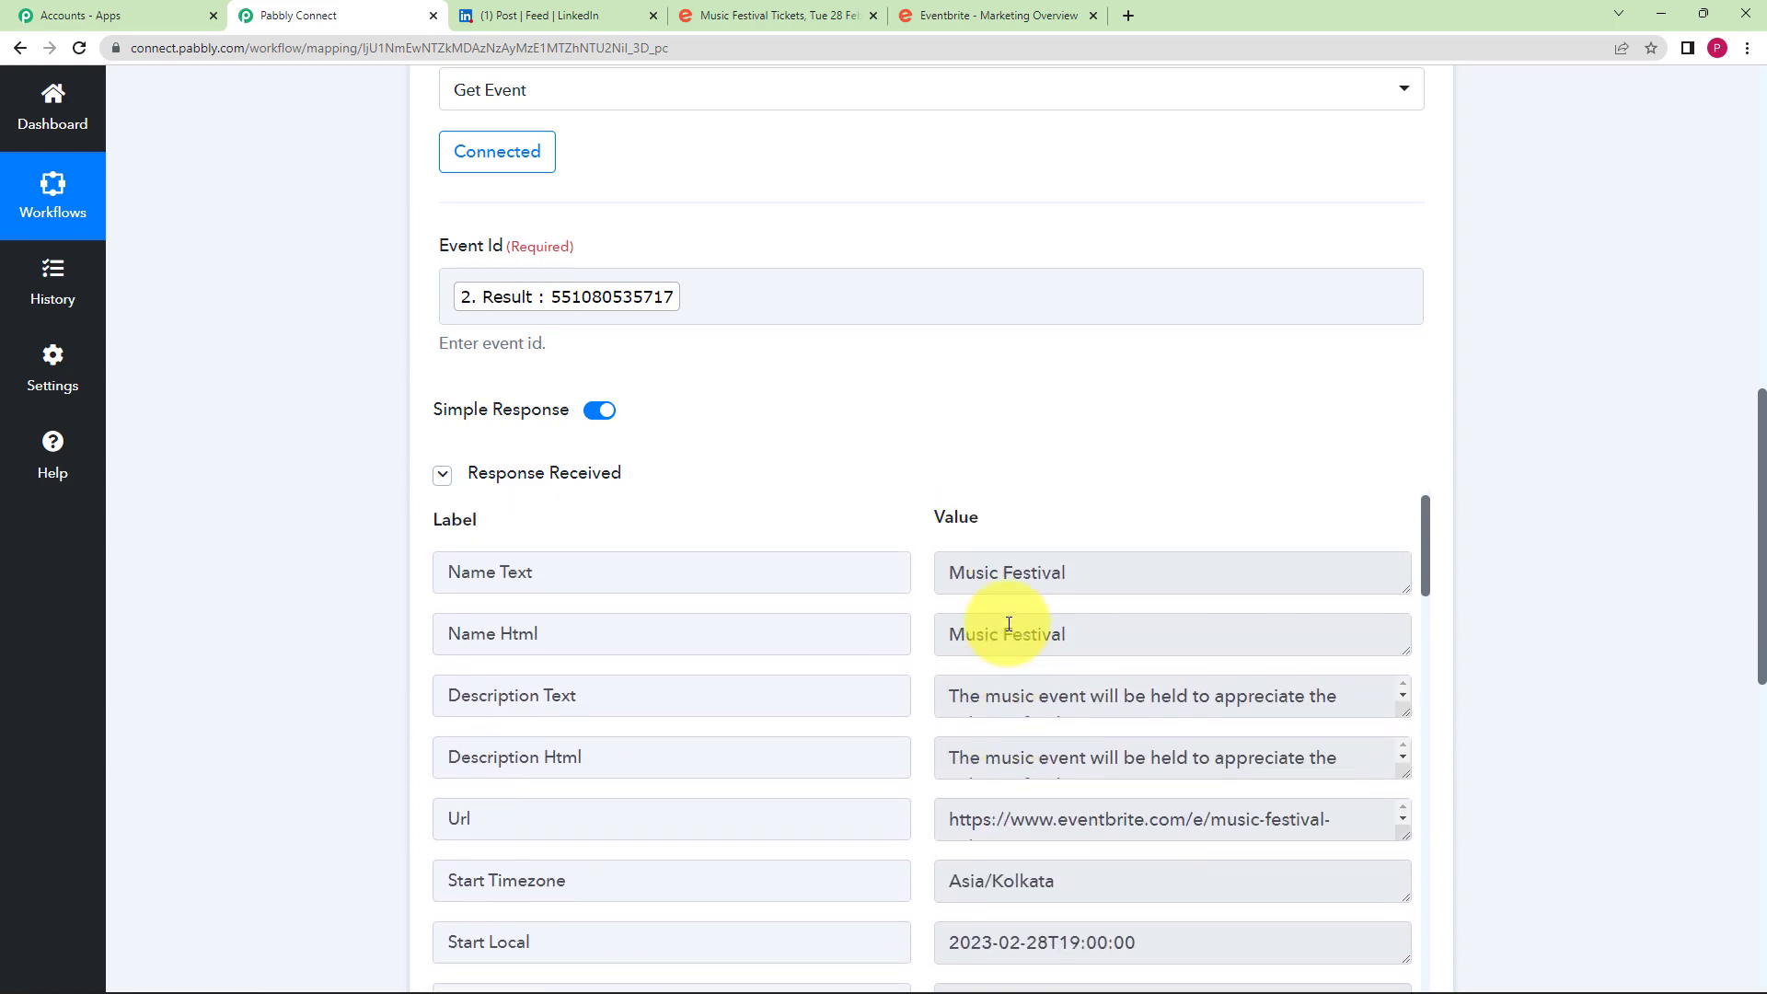
scroll(552, 473, up, 6)
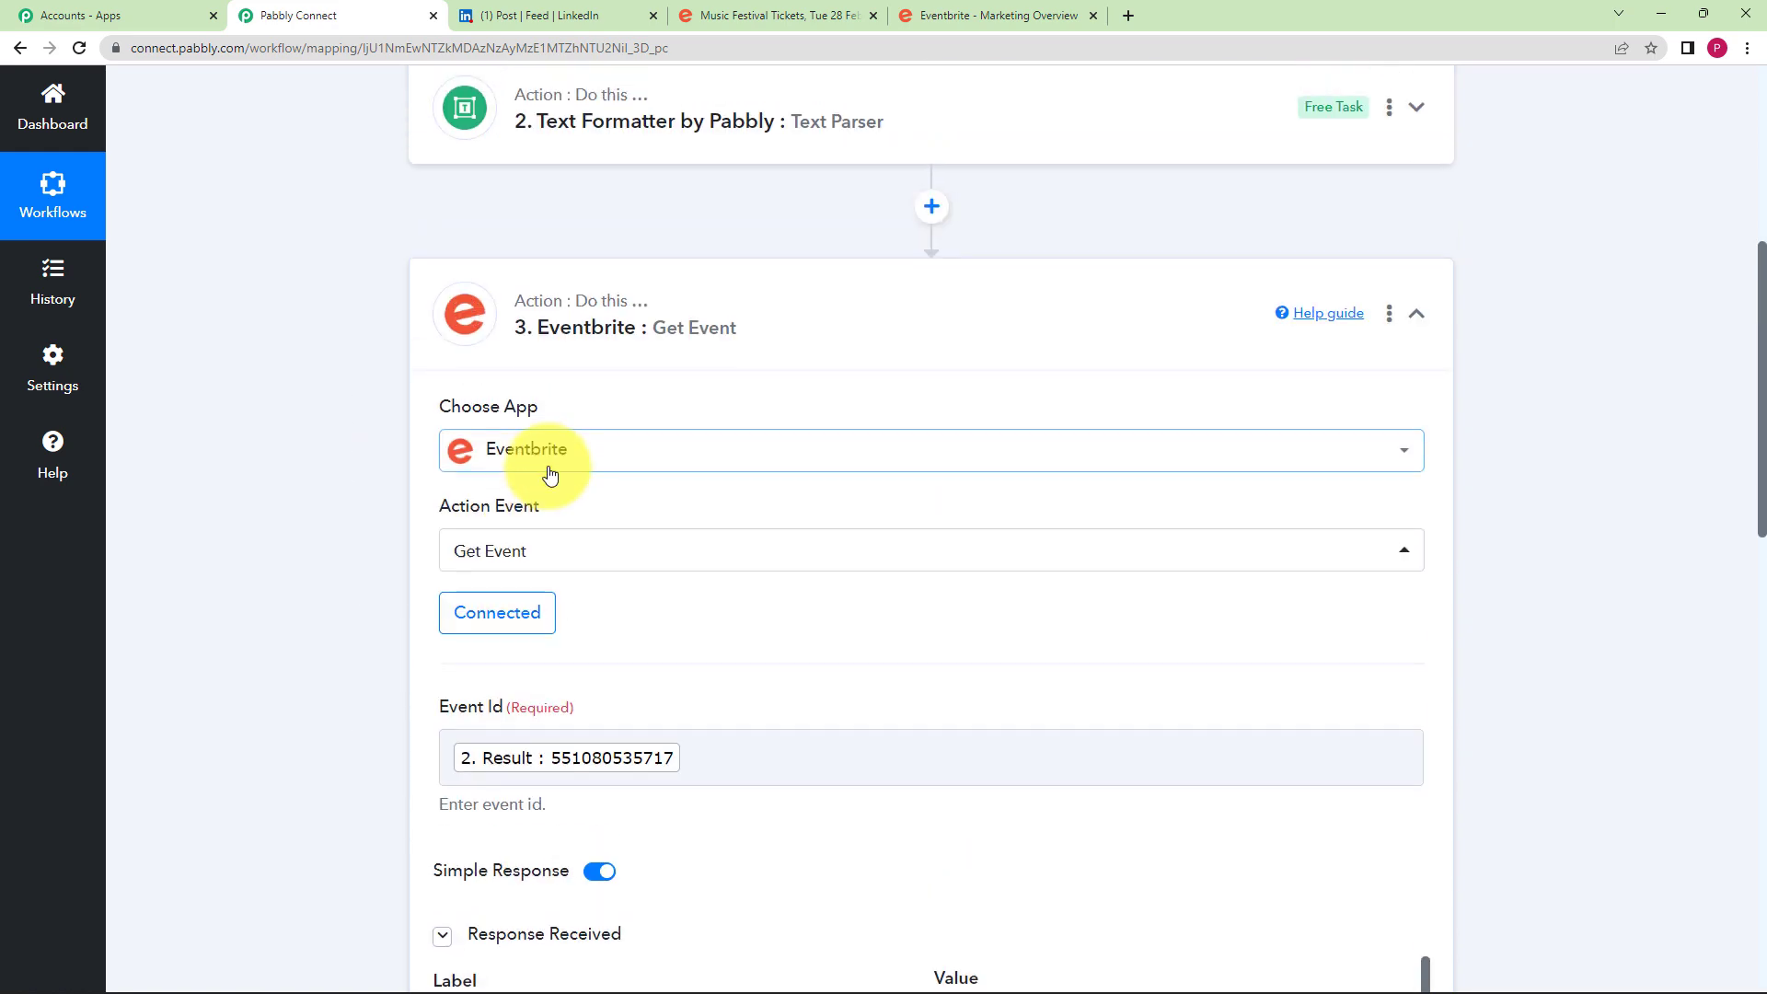
click(695, 380)
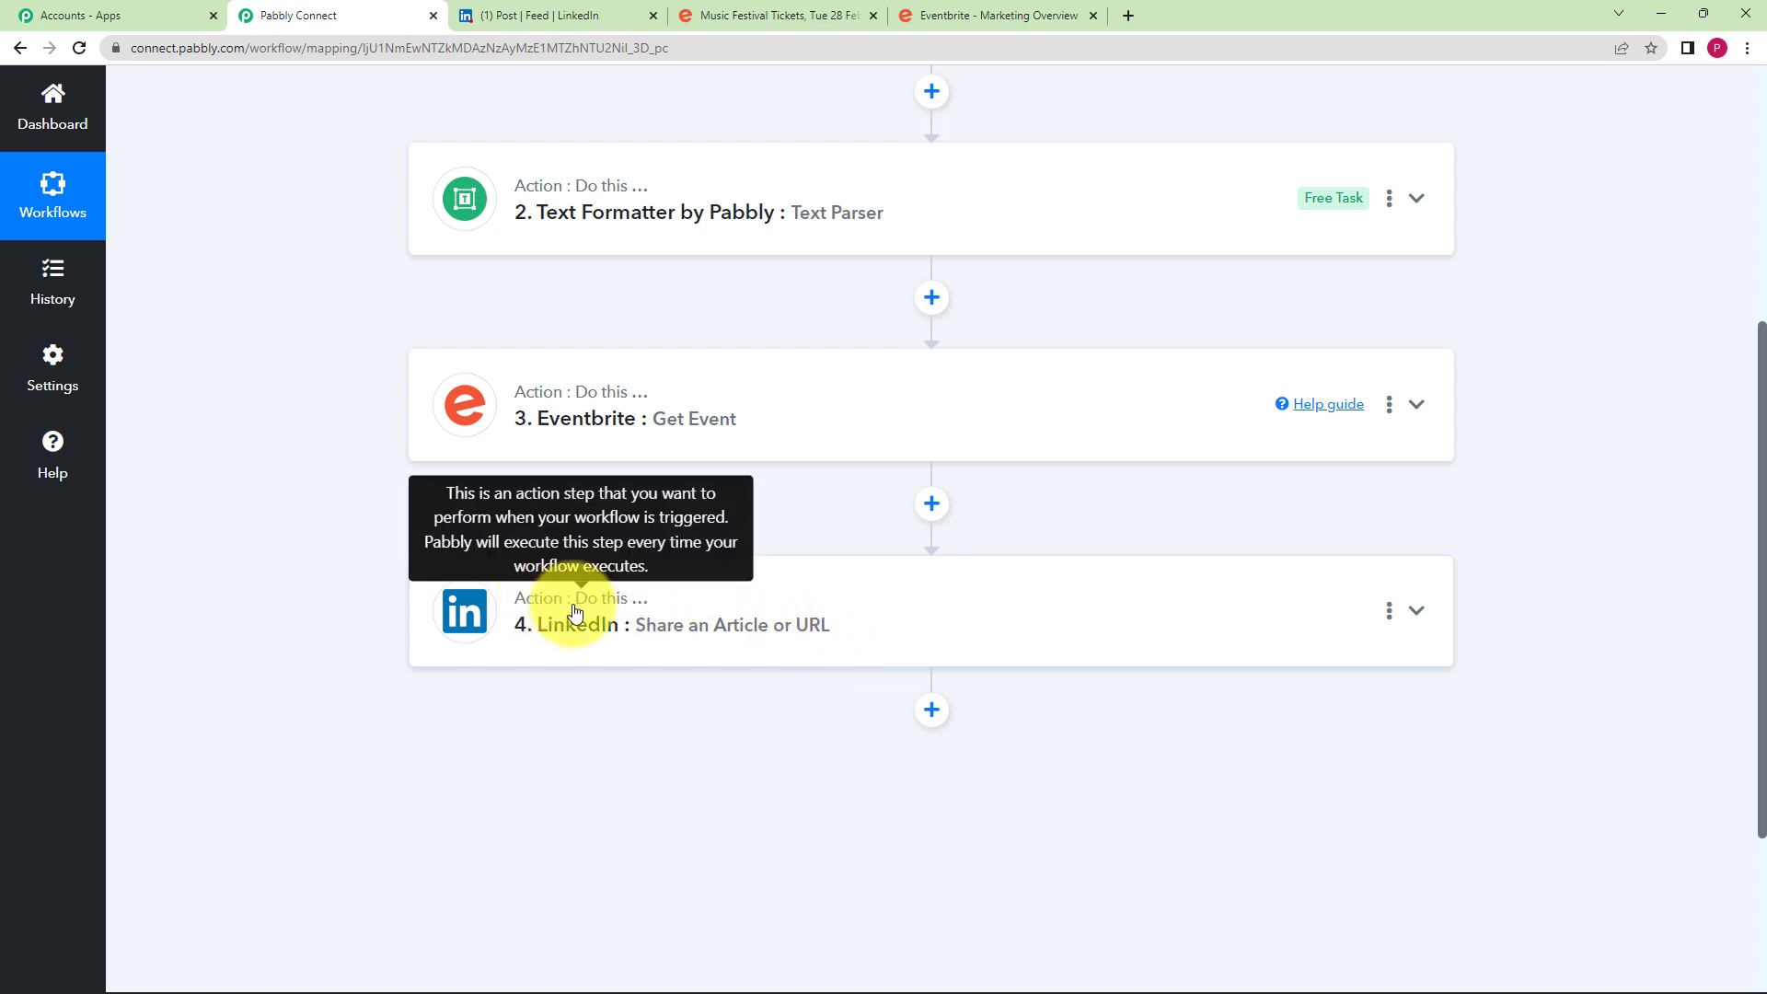
- Expand the LinkedIn step and review its Content mapping of name, description and start time
click(633, 603)
scroll(423, 681, down, 3)
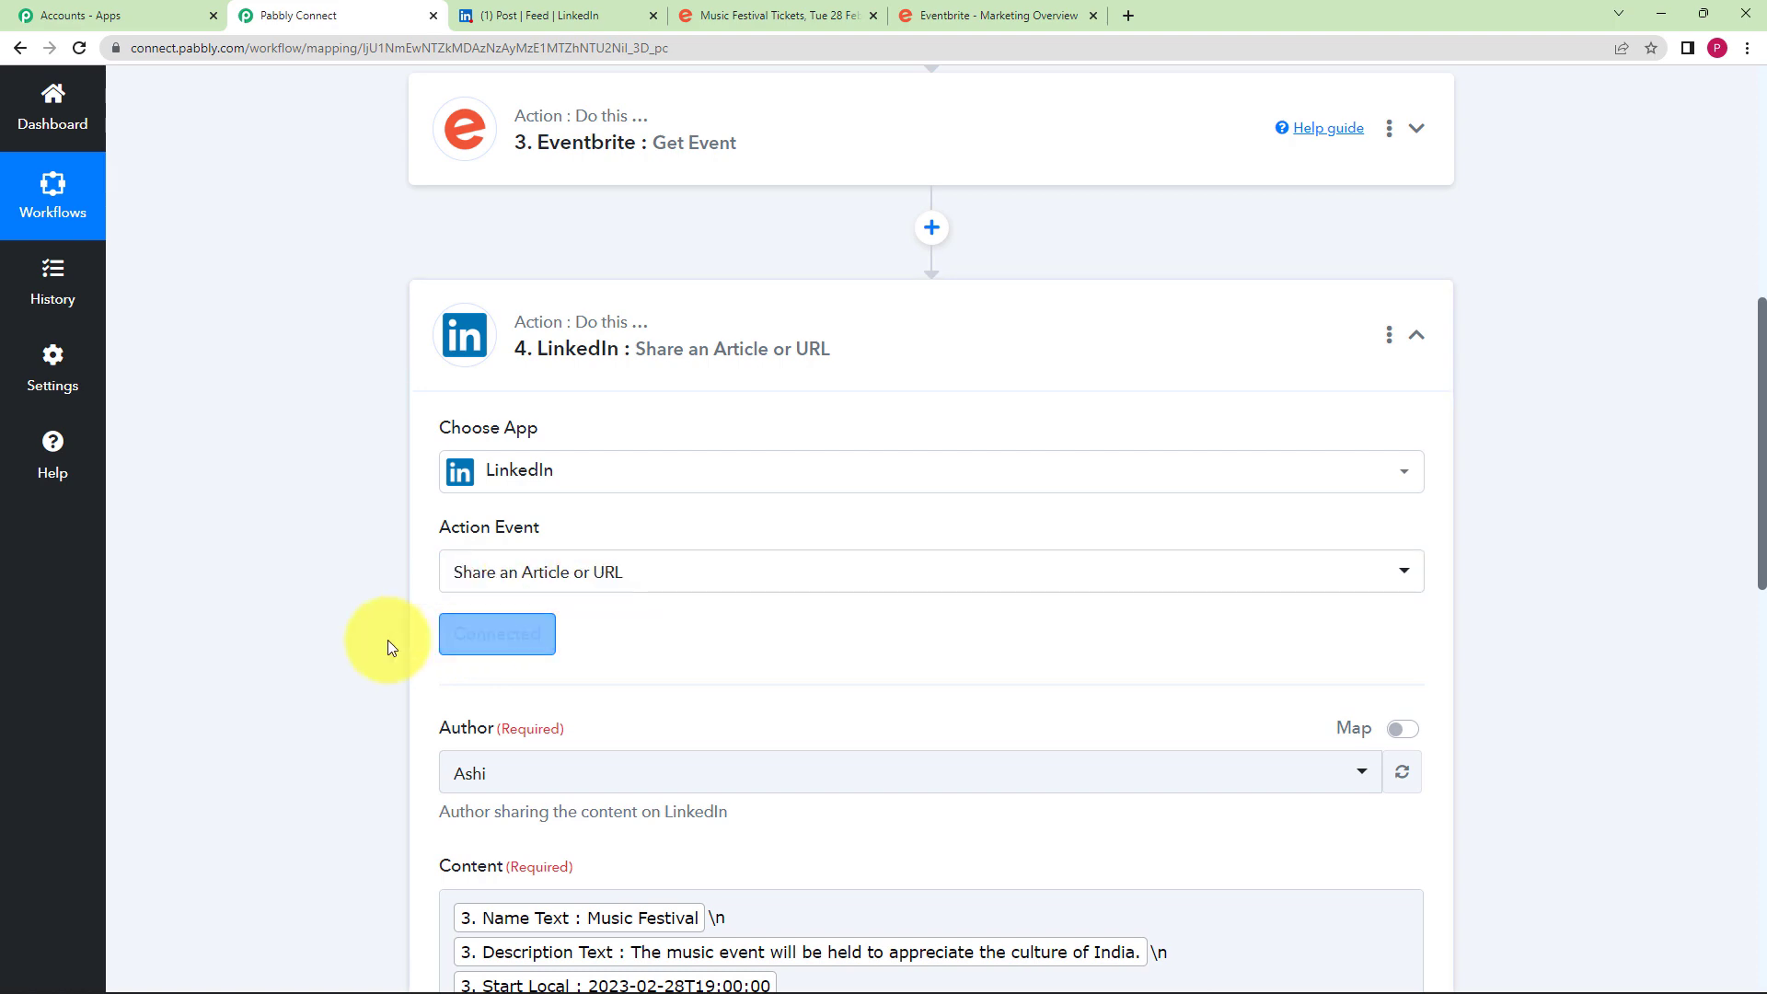
scroll(461, 614, down, 2)
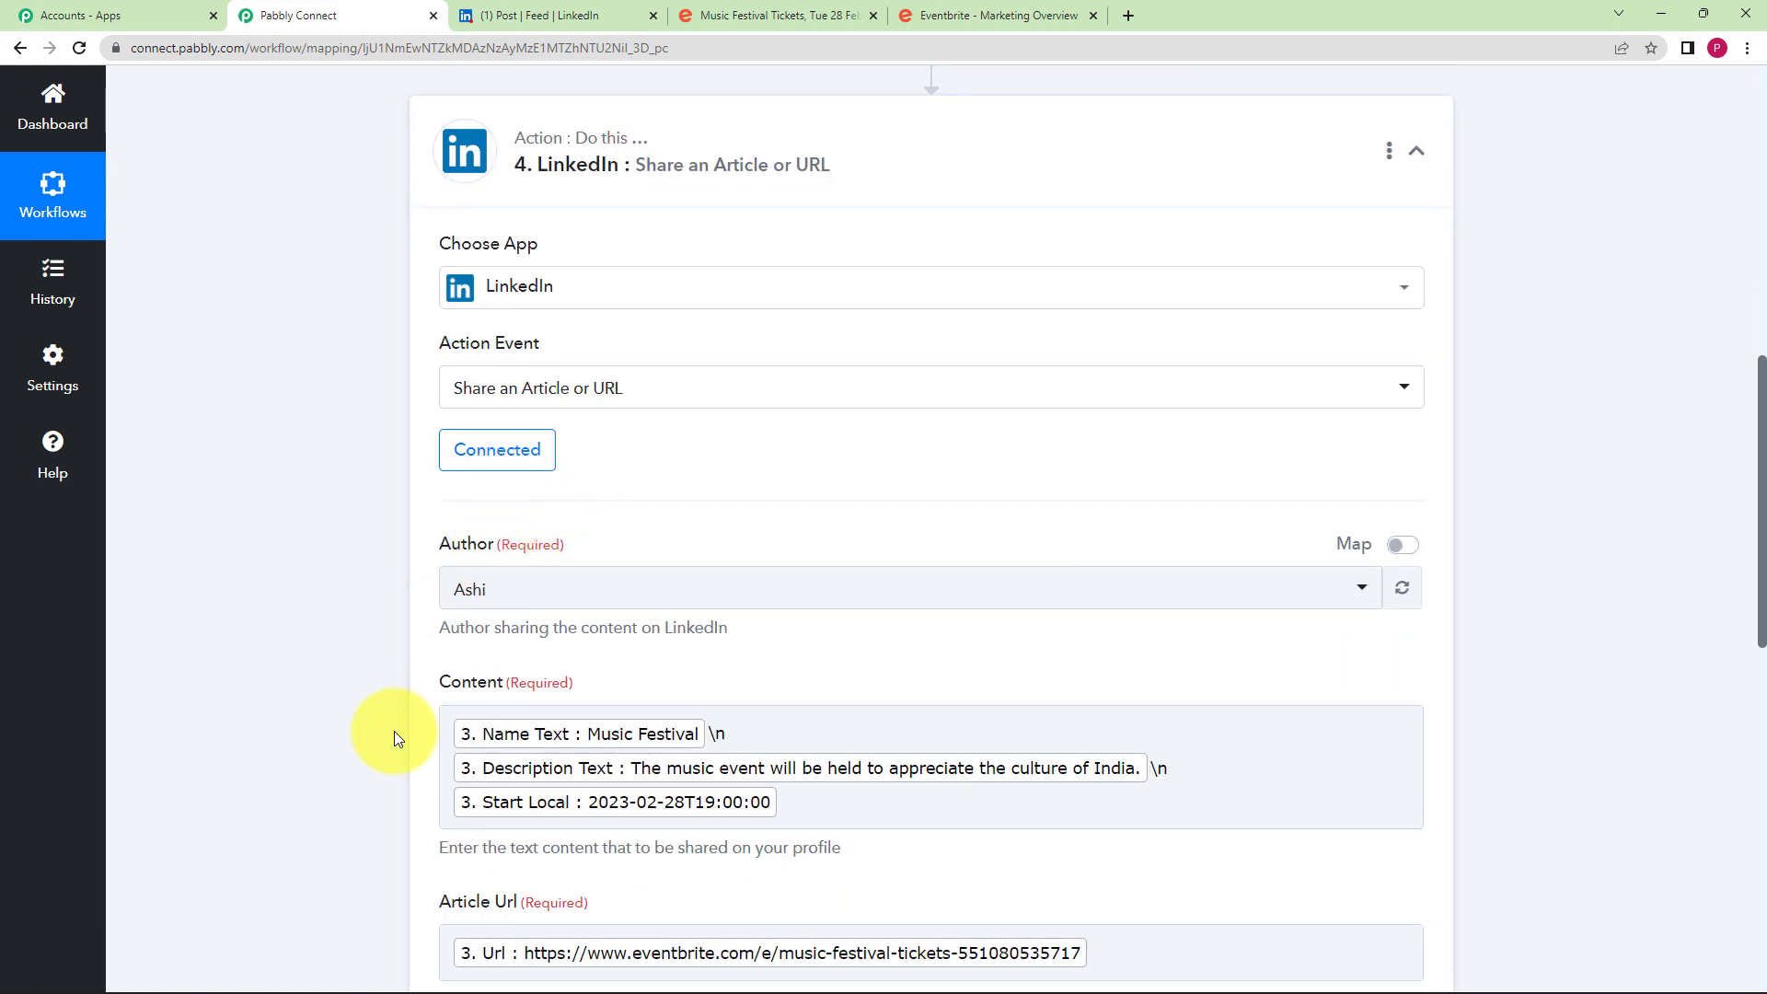
scroll(394, 731, down, 3)
click(464, 550)
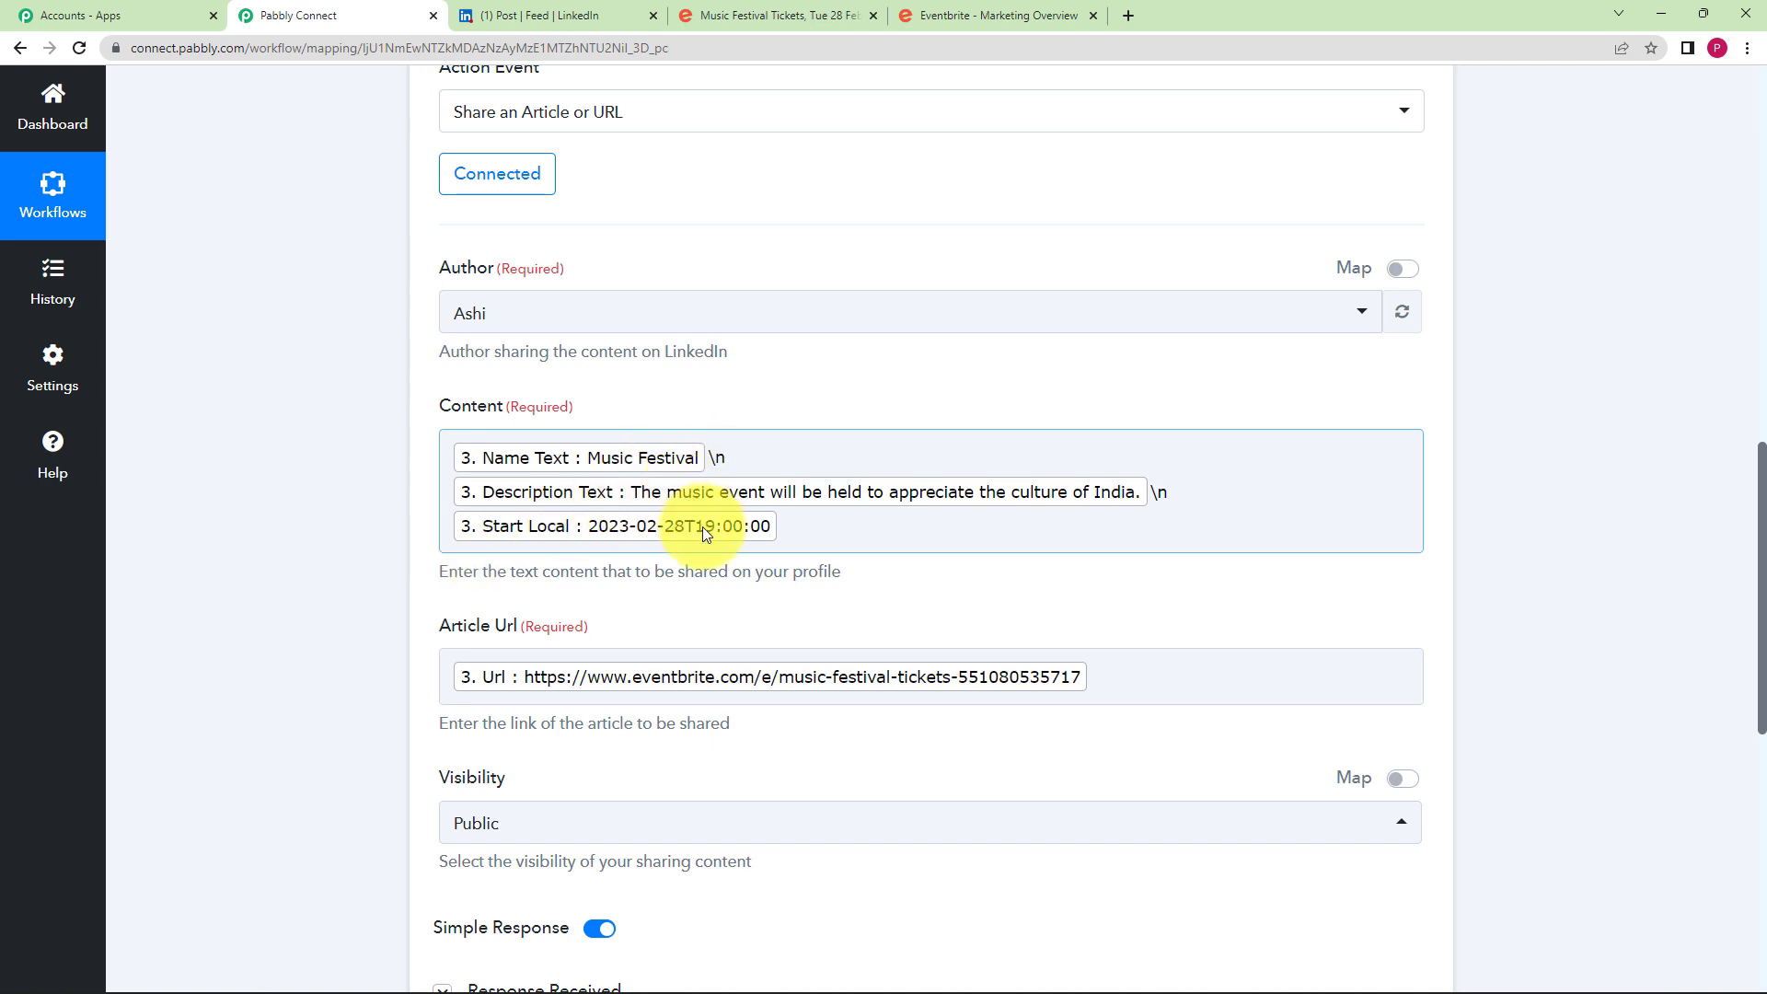
click(291, 641)
- Save the LinkedIn step with its returned share Id, then check the post on LinkedIn
scroll(291, 640, down, 1)
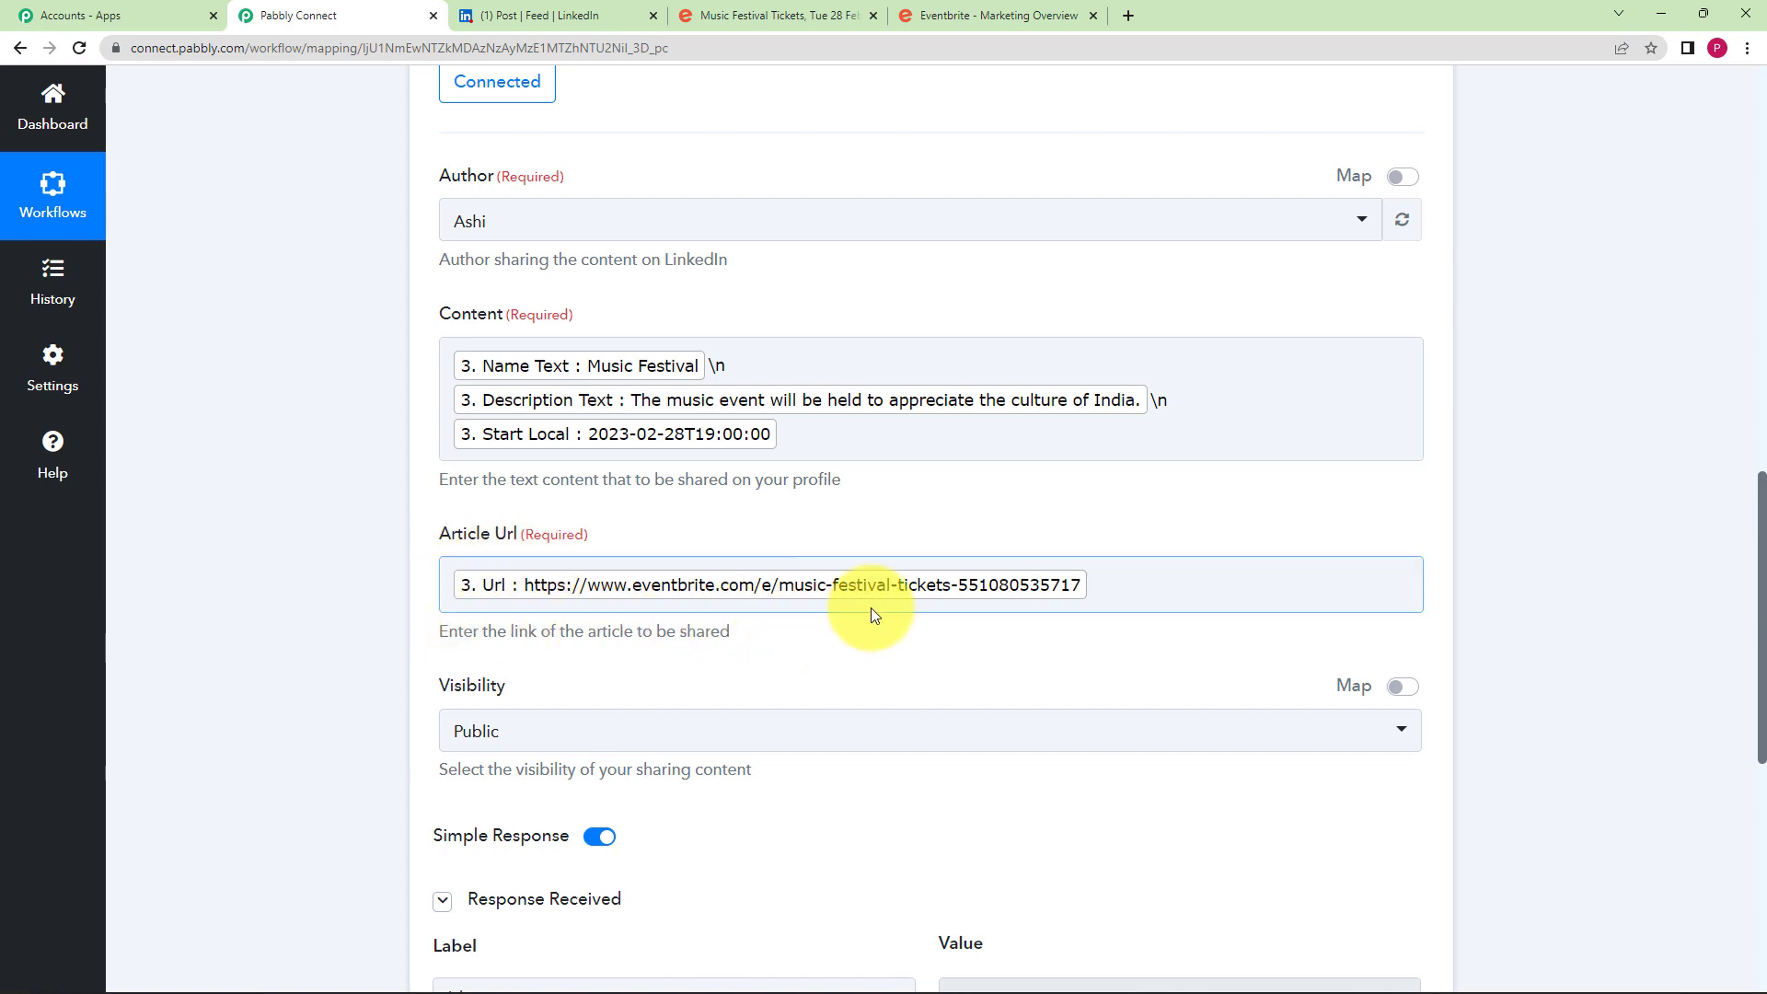
scroll(396, 625, down, 2)
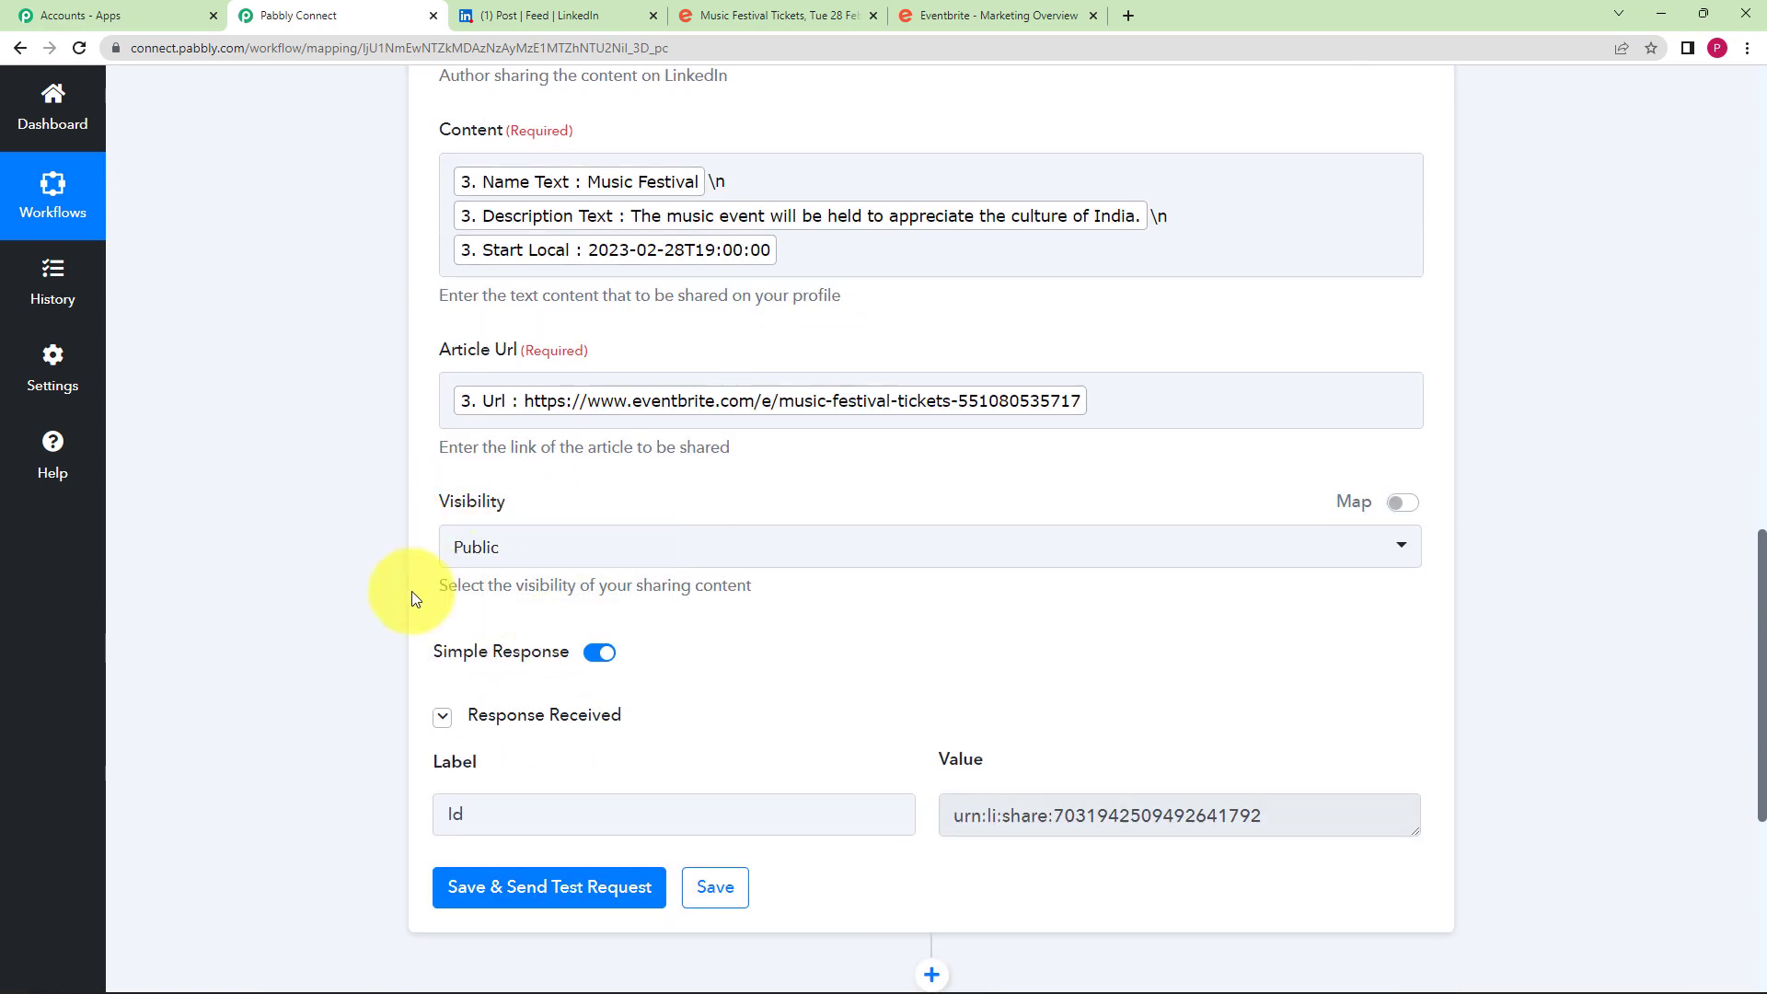
scroll(532, 771, down, 3)
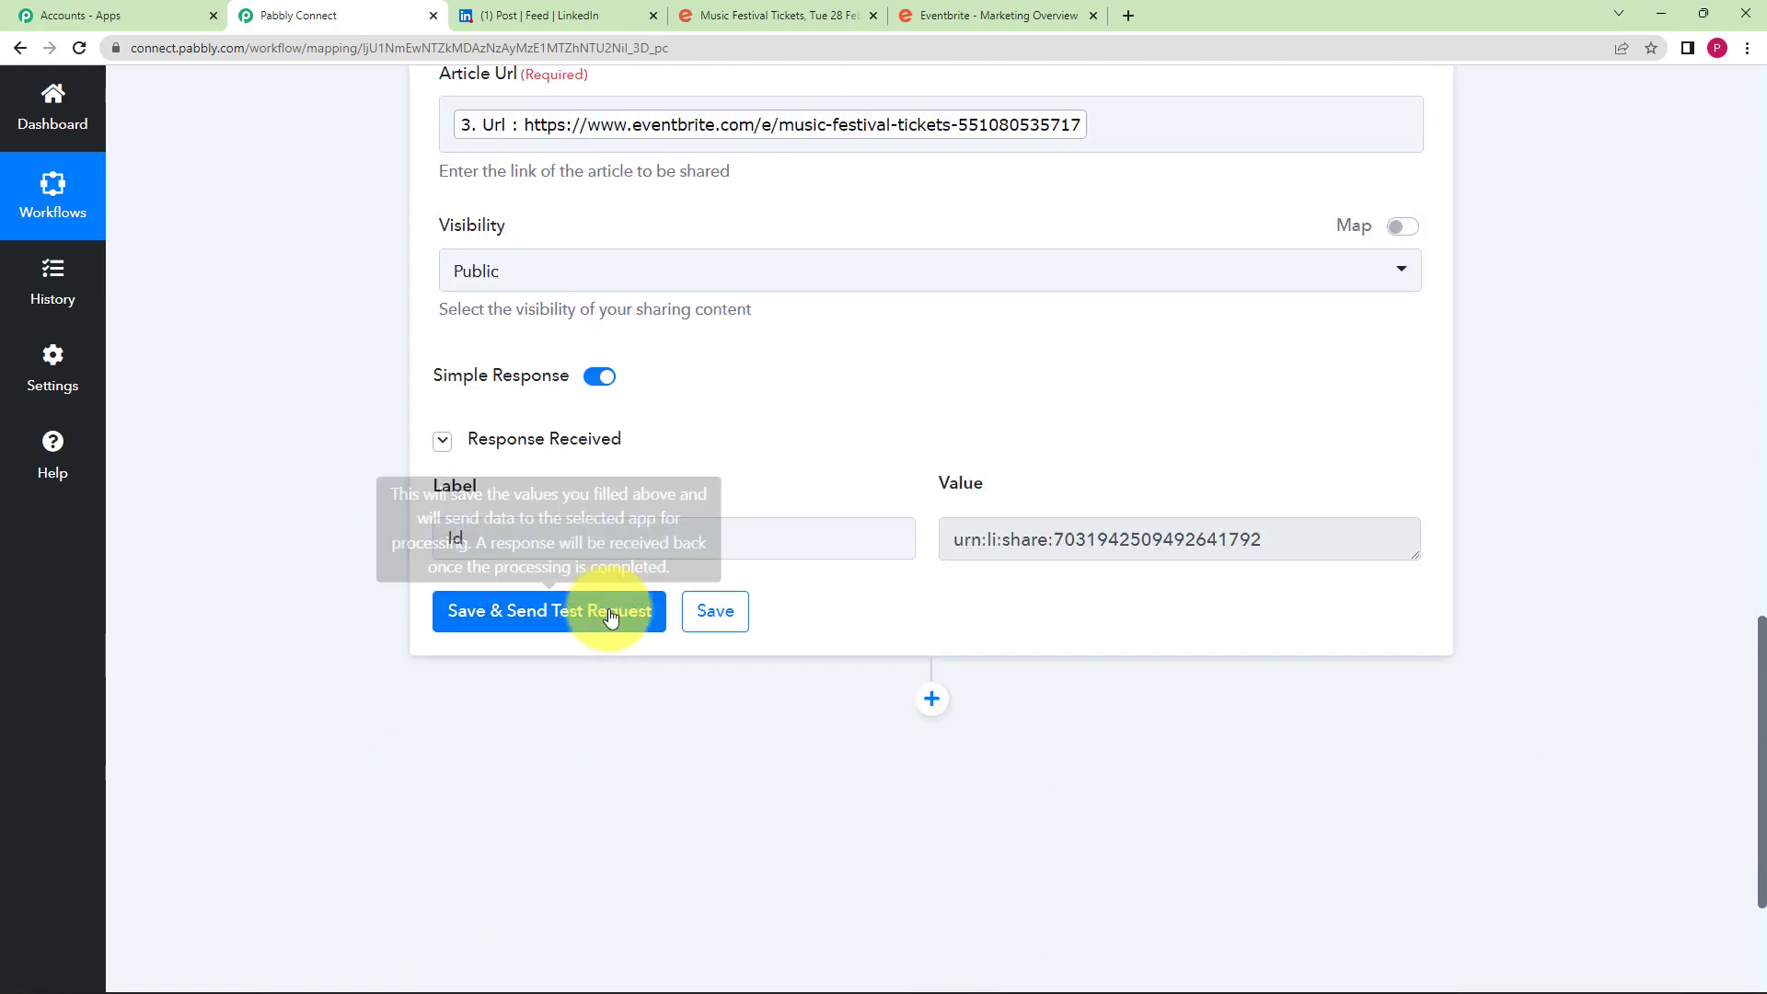
drag(1270, 540, 957, 597)
click(948, 607)
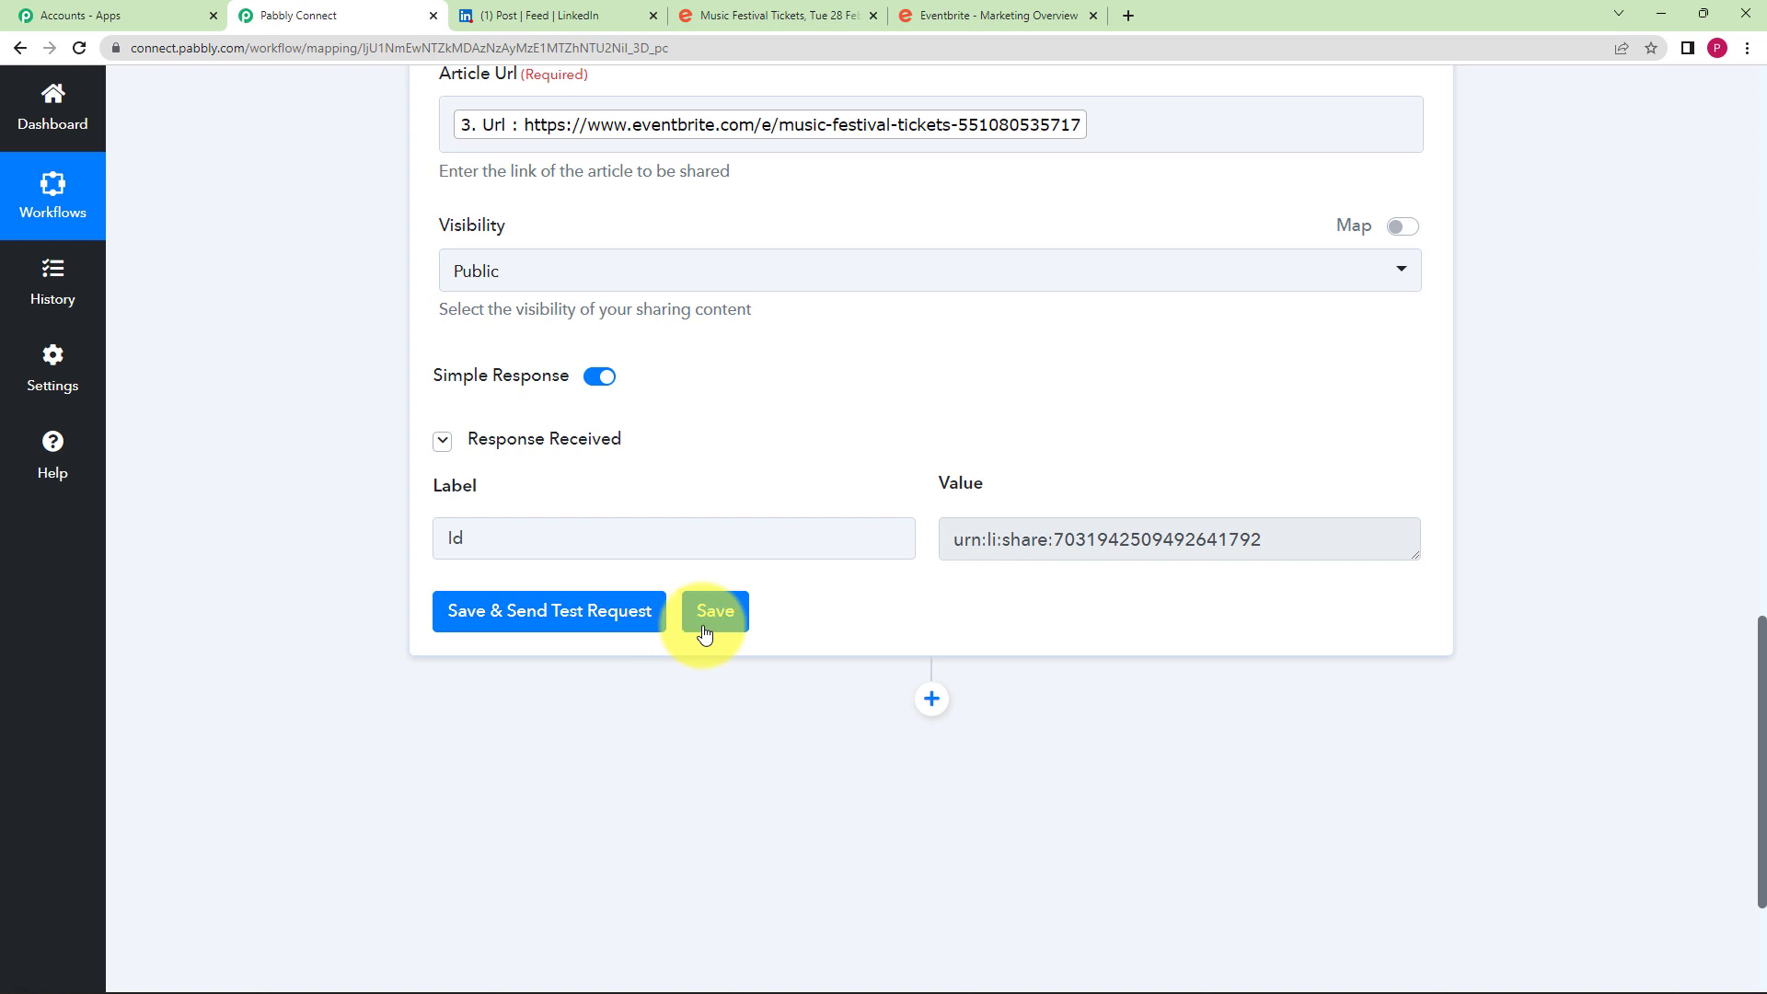
click(515, 15)
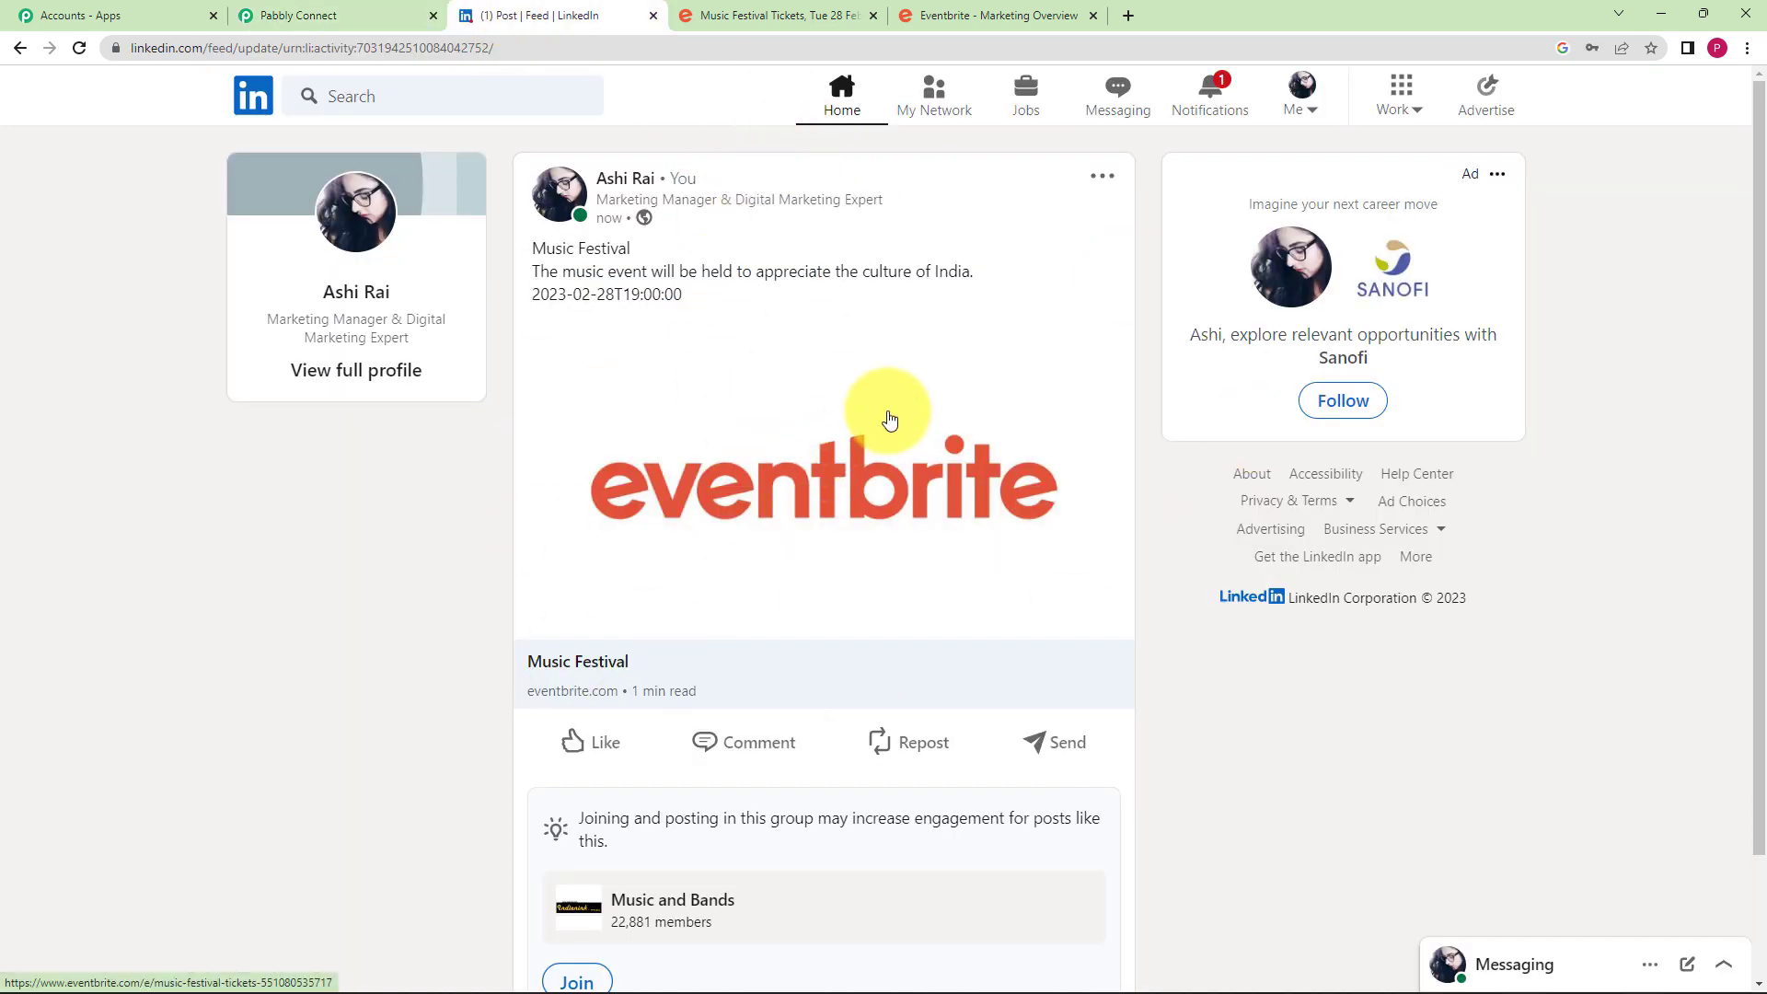
click(364, 12)
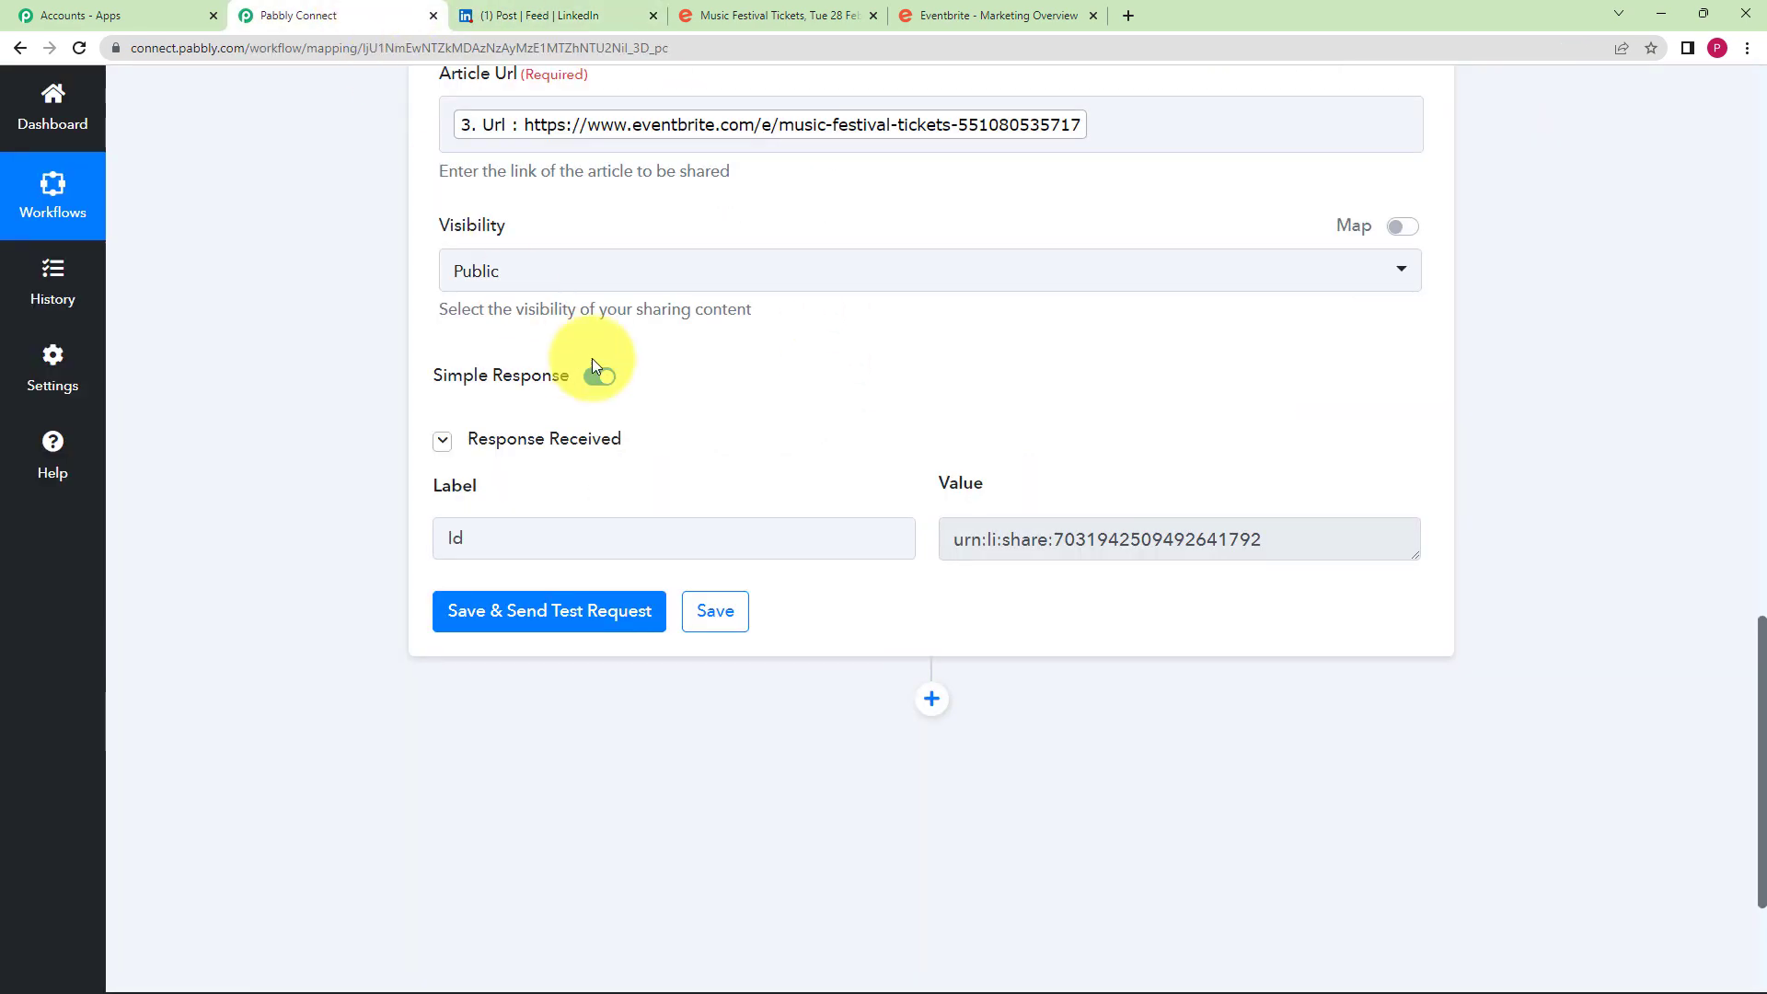
scroll(298, 367, up, 3)
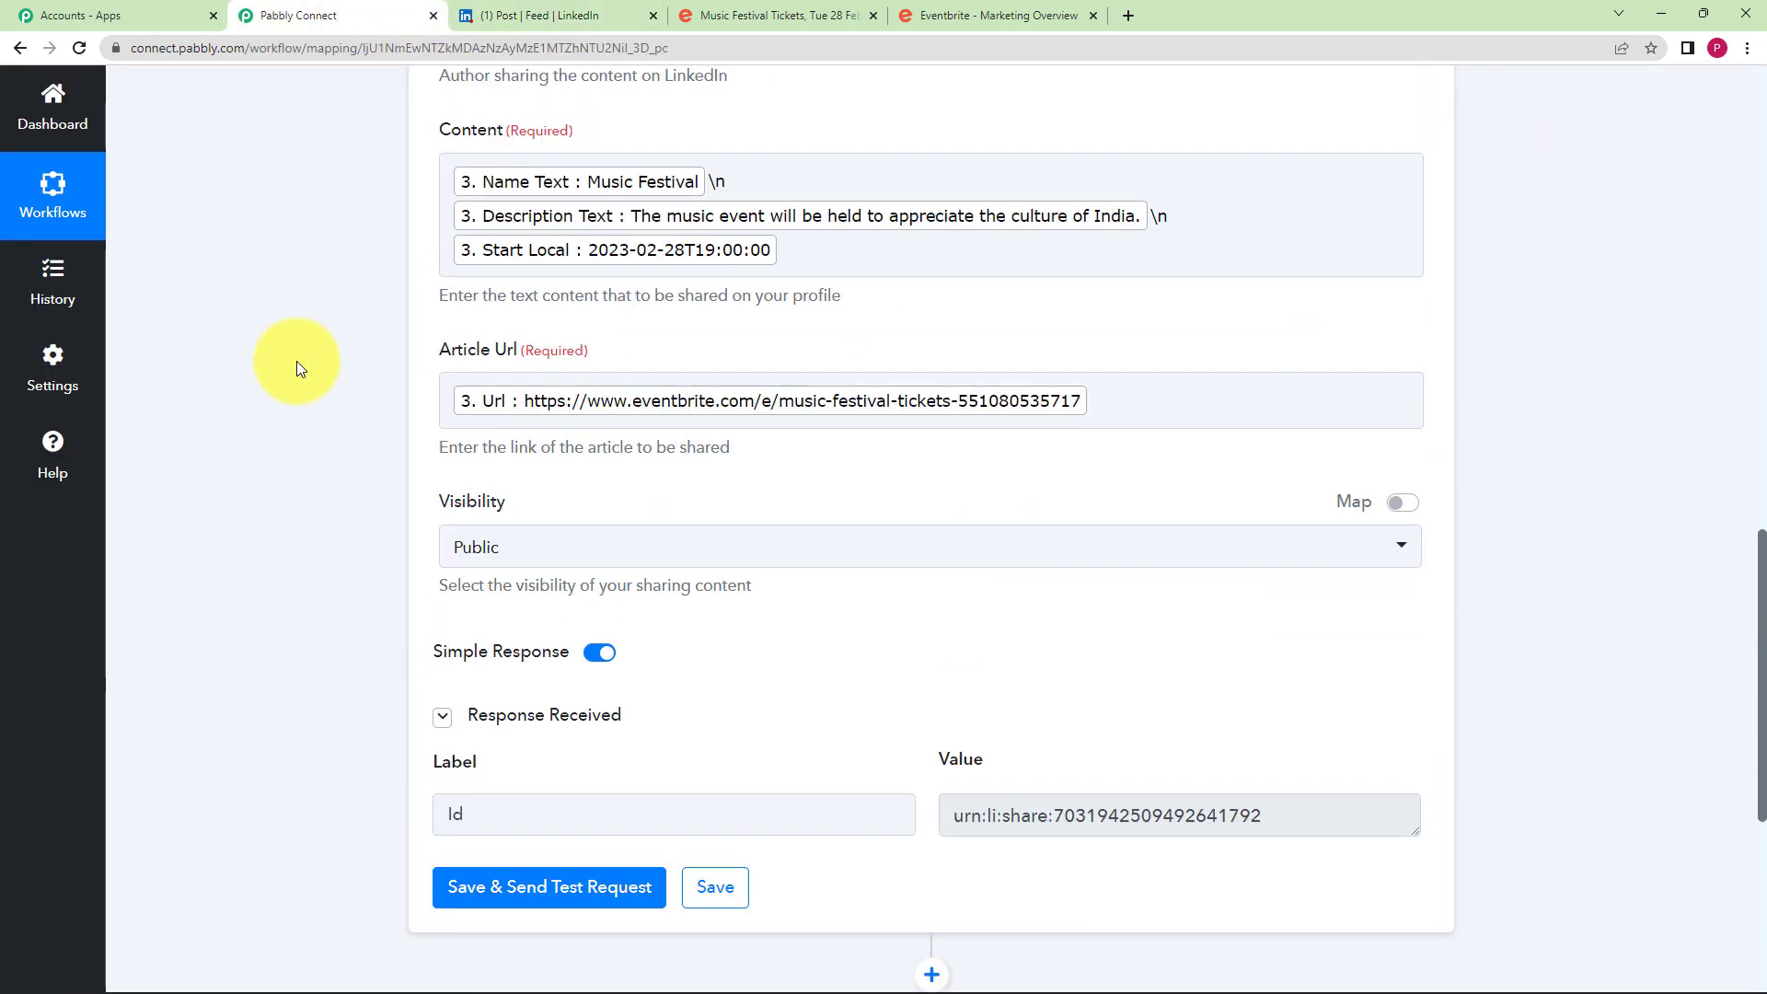